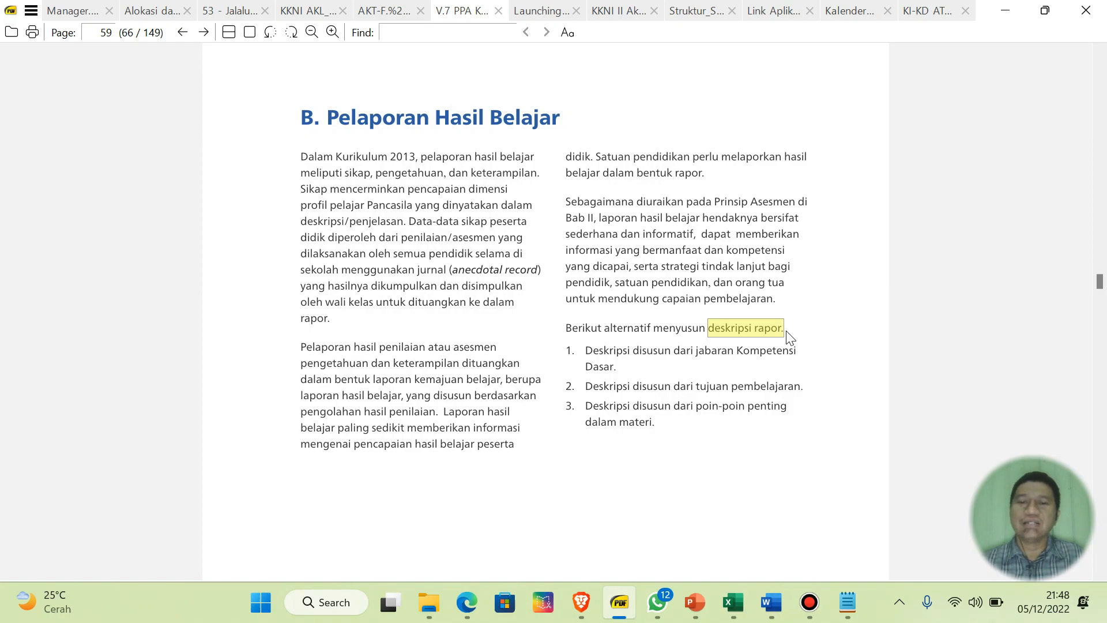
# - Read the three alternatives for composing report card descriptions in section B, Pelaporan Hasil Belajar
pyautogui.click(789, 338)
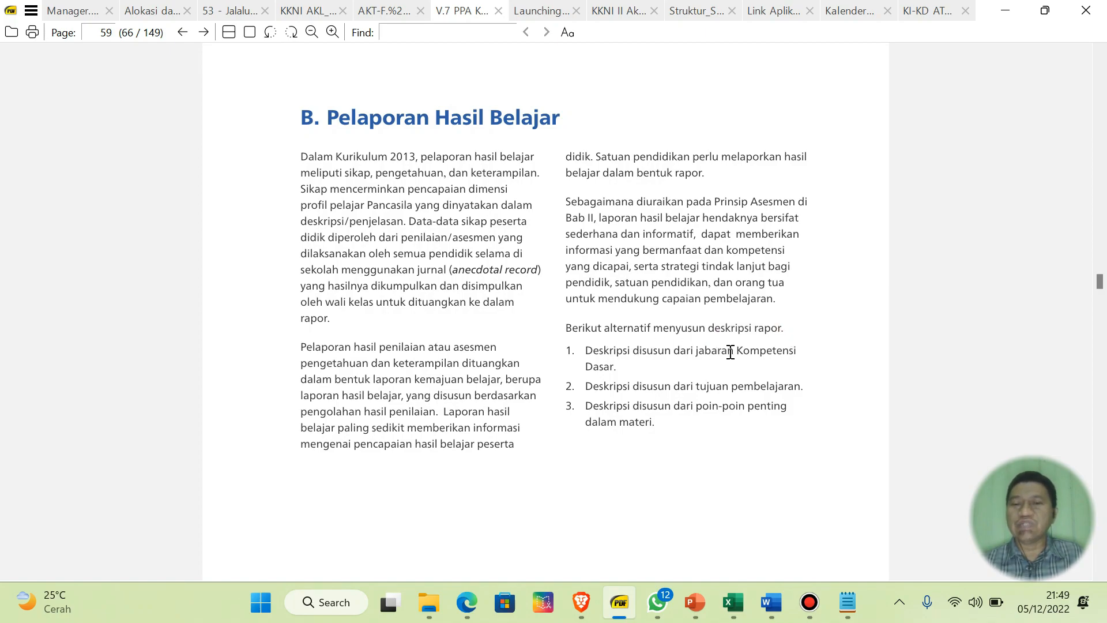
pyautogui.moveTo(739, 351); pyautogui.dragTo(633, 372)
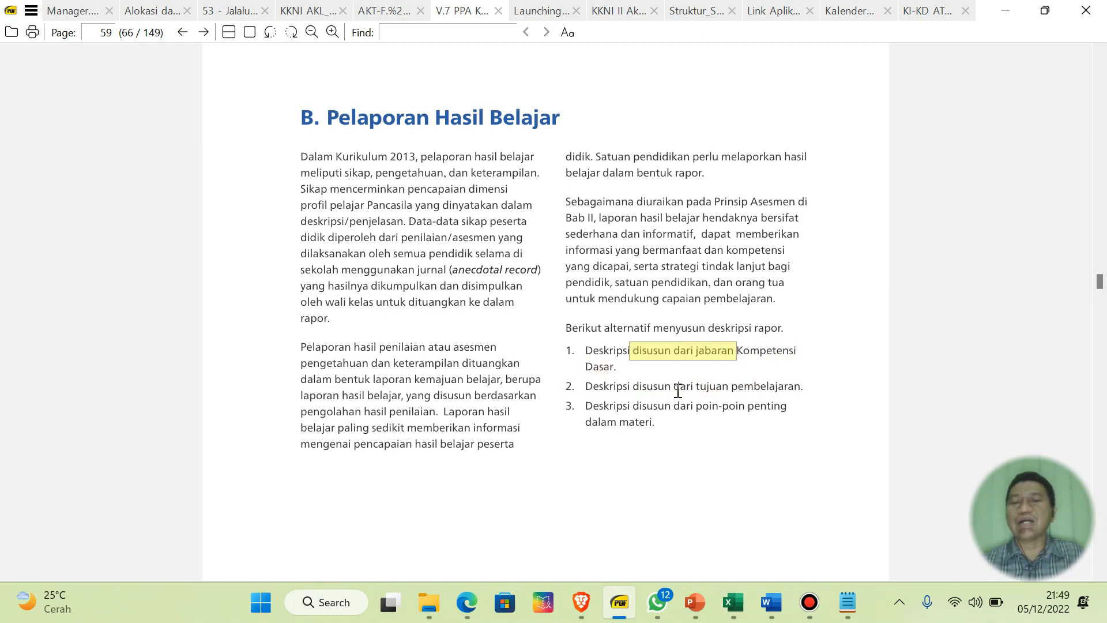
pyautogui.doubleClick(700, 386)
pyautogui.moveTo(779, 385); pyautogui.dragTo(801, 386)
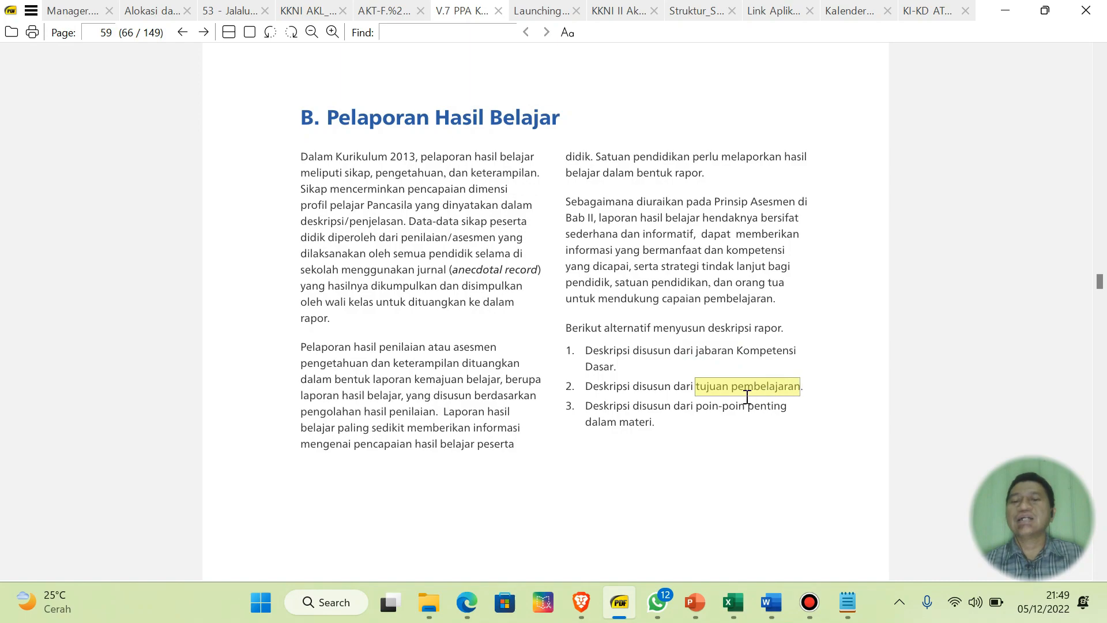
pyautogui.click(663, 425)
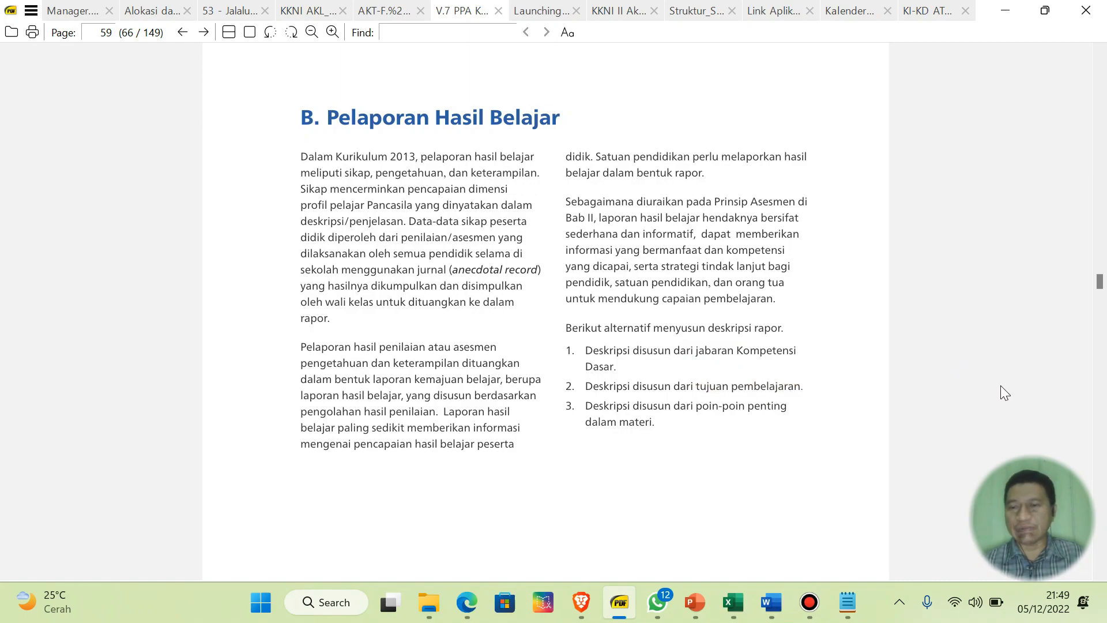
# - Examine option 1 on page 60, comparing the Kompetensi Dasar table with the Capaian Kompetensi descriptions in the report format
pyautogui.click(1100, 484)
pyautogui.click(1101, 486)
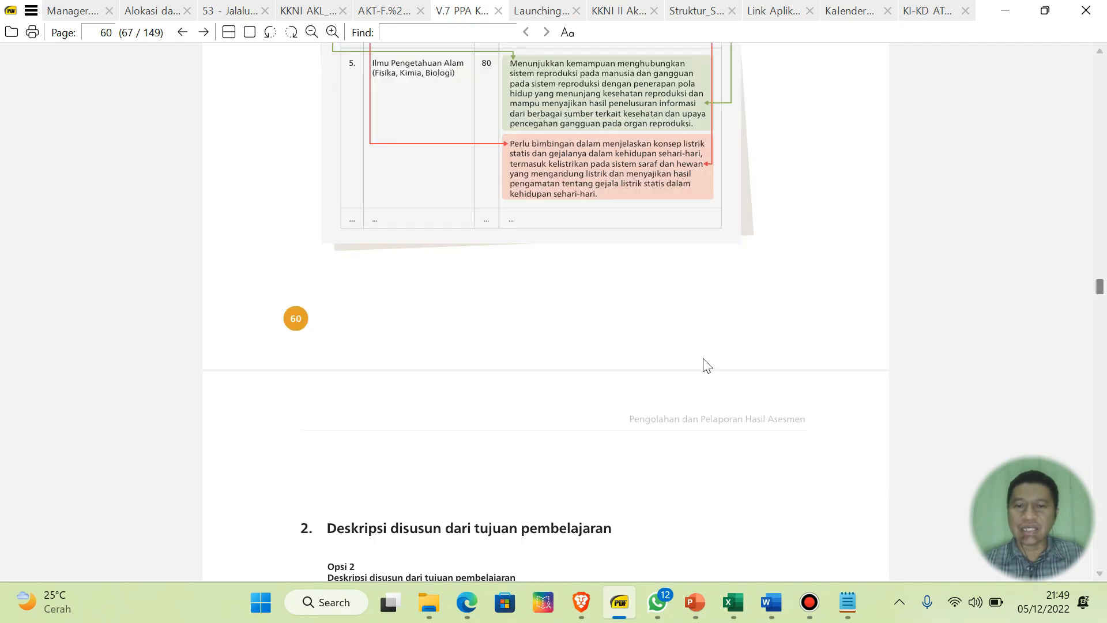
pyautogui.scroll(8, 703, 358)
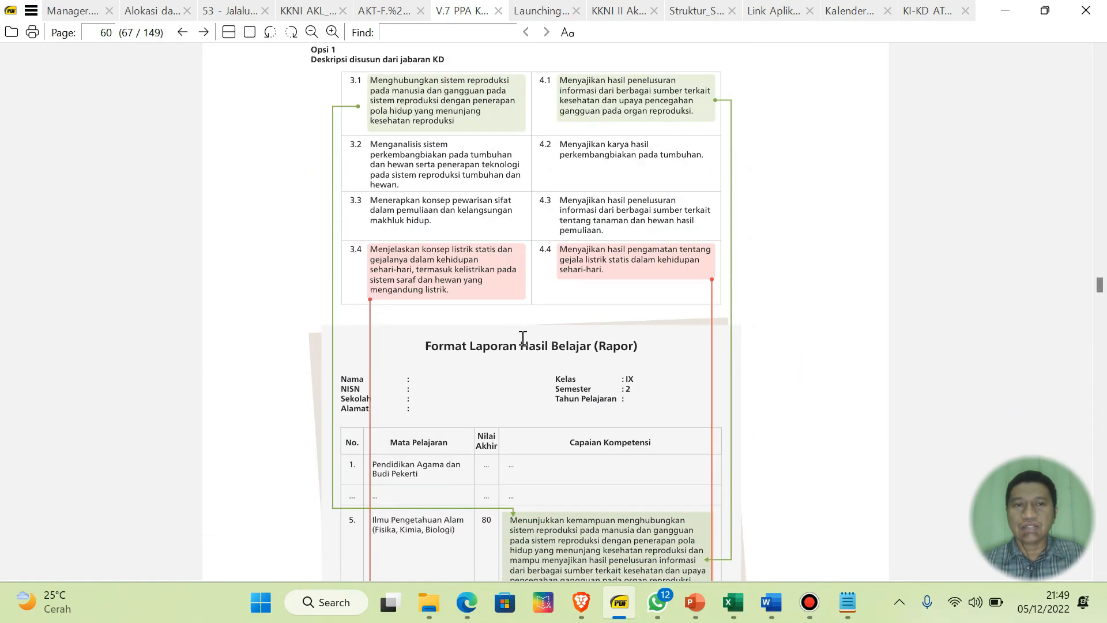
pyautogui.click(312, 32)
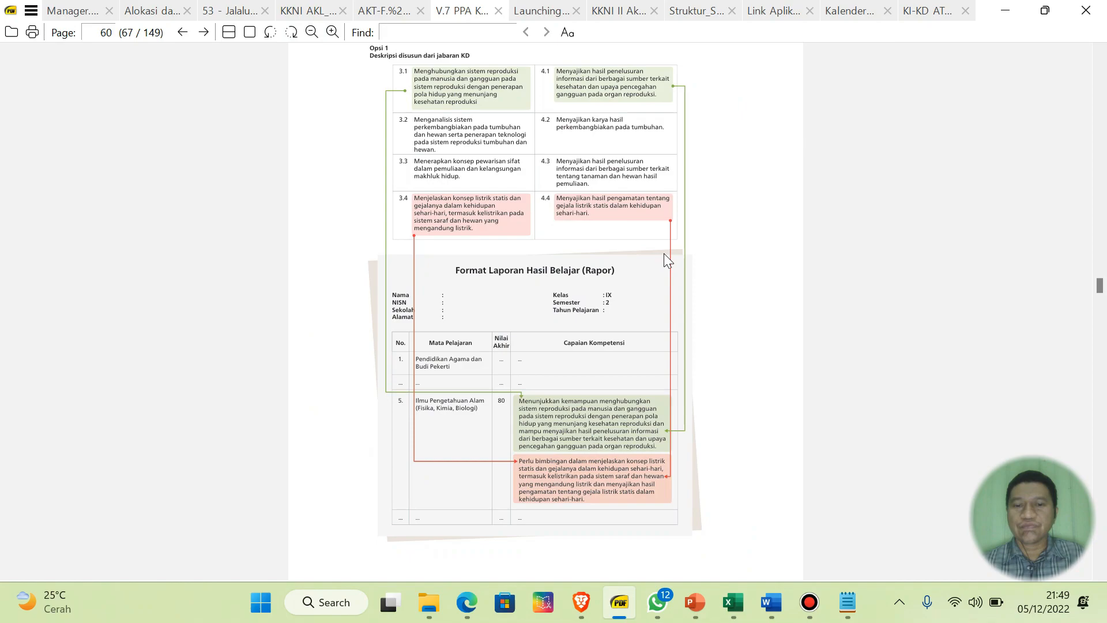
pyautogui.scroll(1, 663, 254)
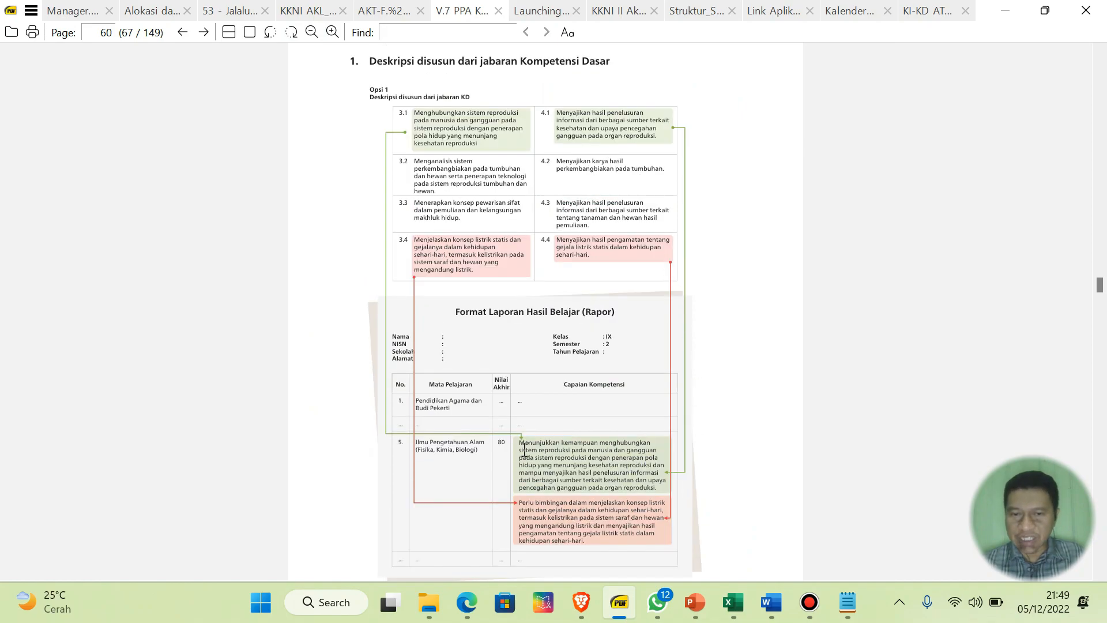
pyautogui.moveTo(518, 443); pyautogui.dragTo(657, 483)
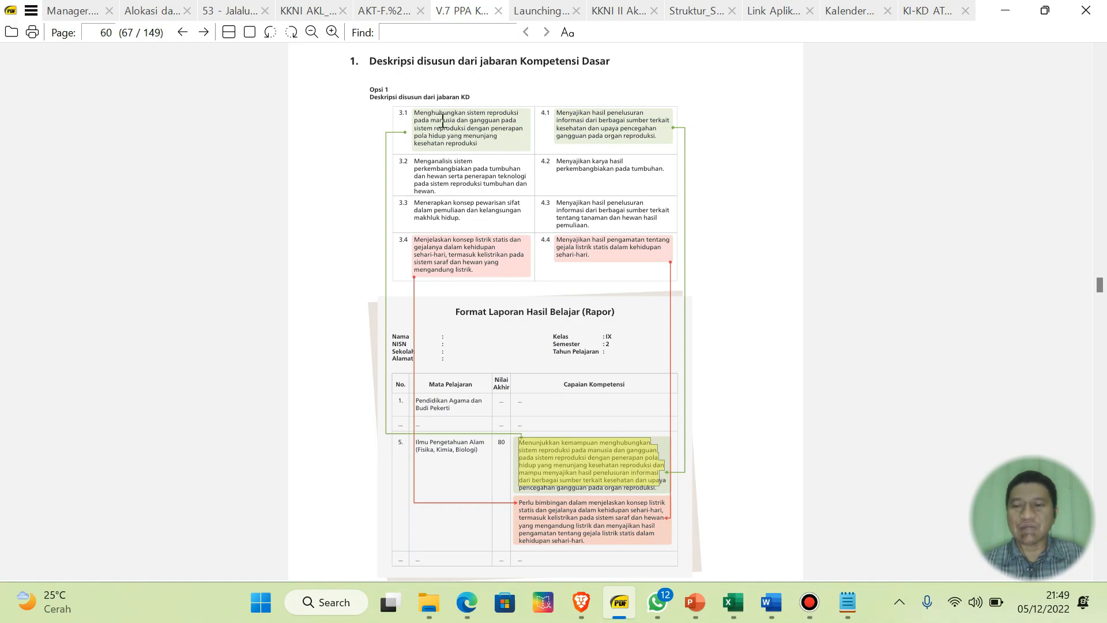
pyautogui.click(332, 33)
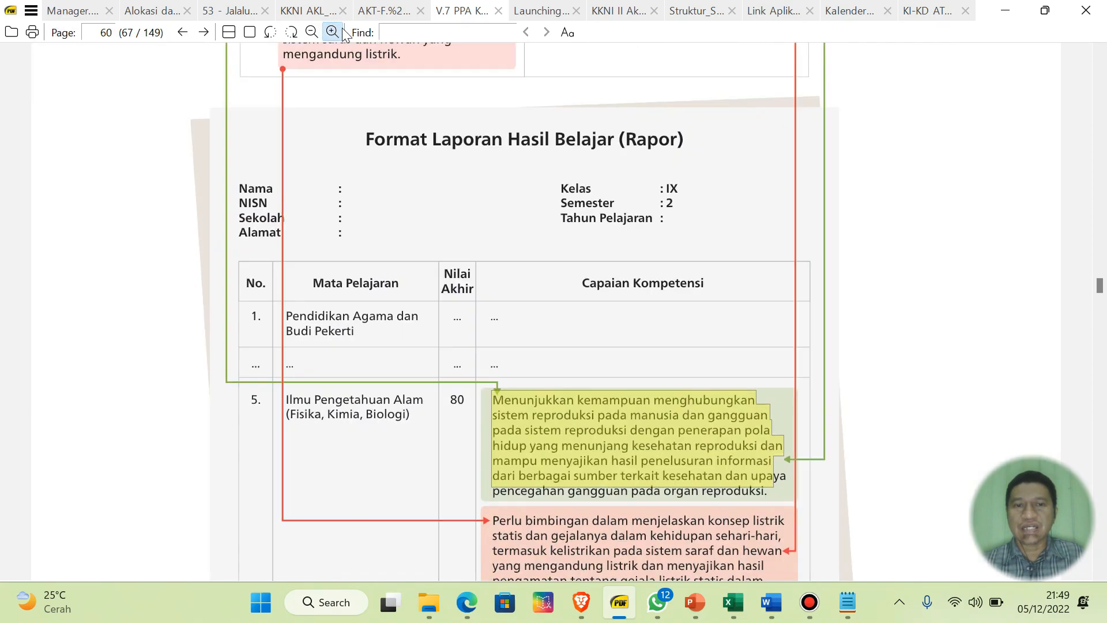
pyautogui.scroll(6, 527, 230)
pyautogui.keyDown('ctrl'); pyautogui.scroll(2, 428, 249); pyautogui.keyUp('ctrl')
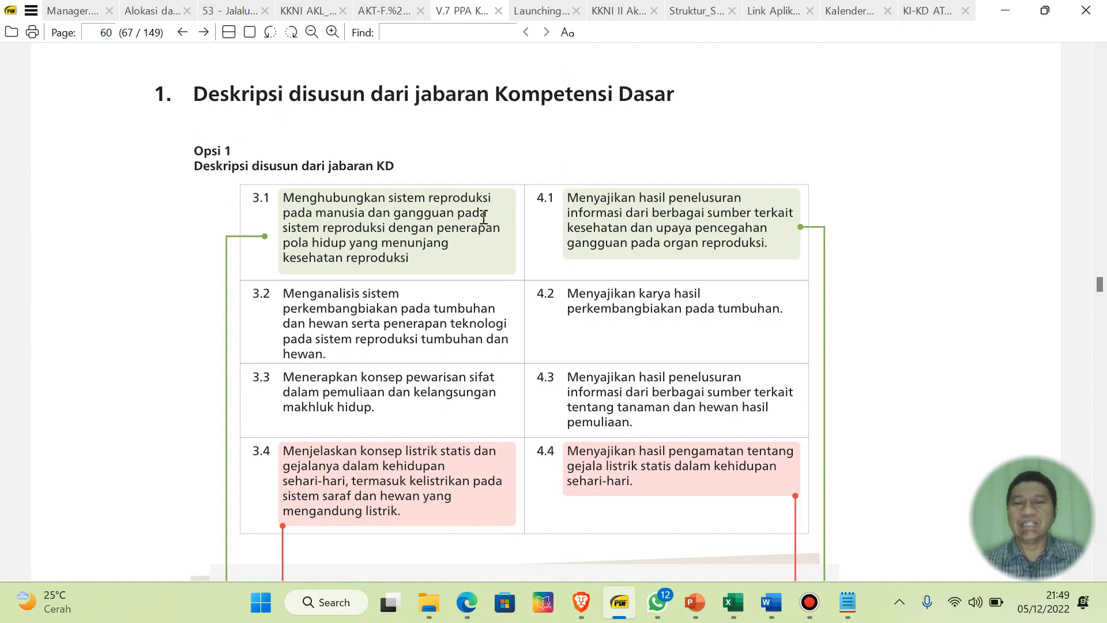
pyautogui.scroll(-8, 694, 223)
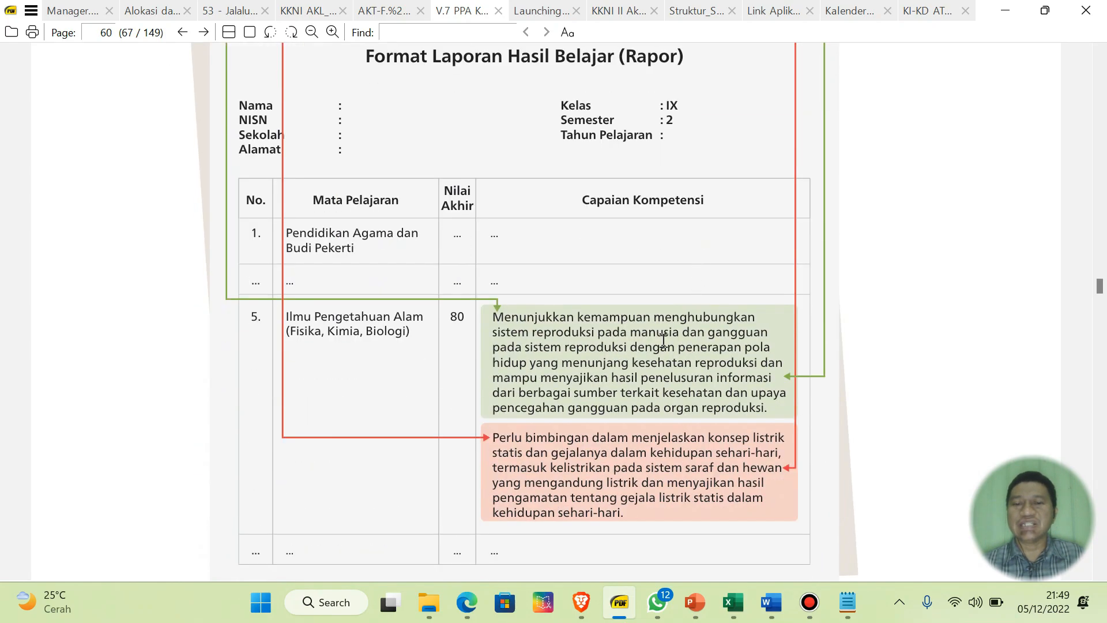
pyautogui.moveTo(494, 318); pyautogui.dragTo(774, 413)
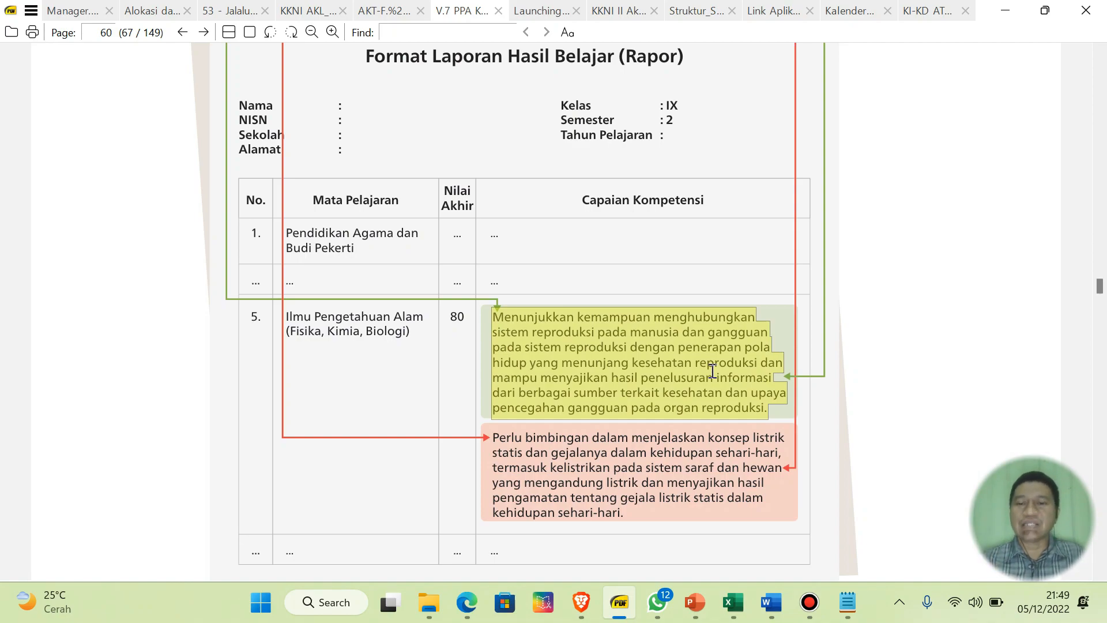
pyautogui.scroll(10, 713, 370)
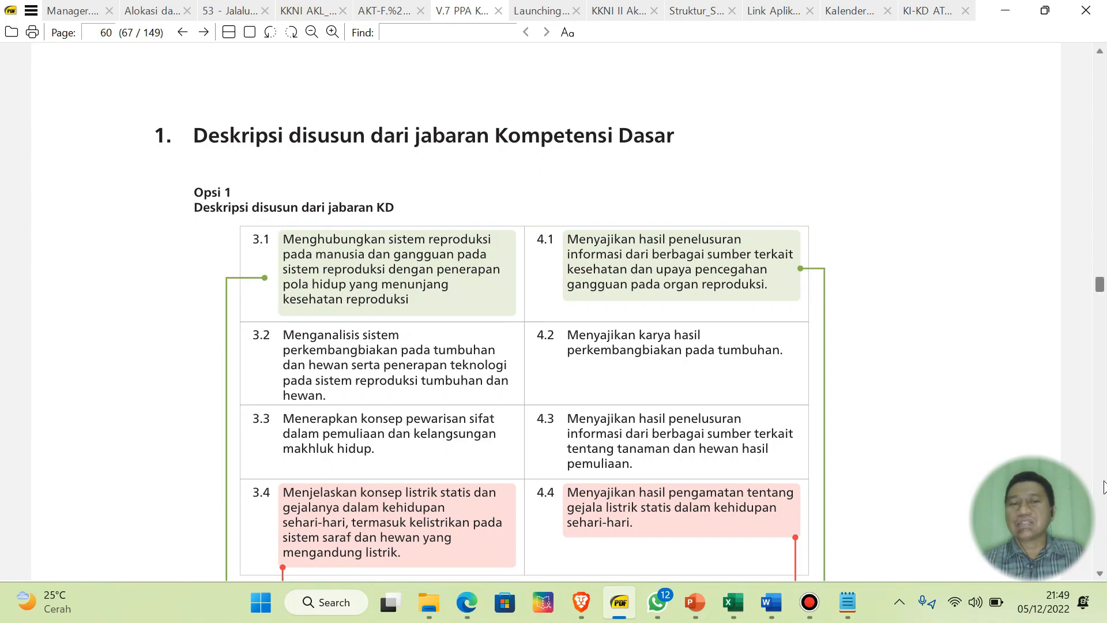
# - Examine option 2 on page 61, comparing the tujuan pembelajaran list with the Capaian Kompetensi descriptions in the report format
pyautogui.scroll(-10, 1104, 486)
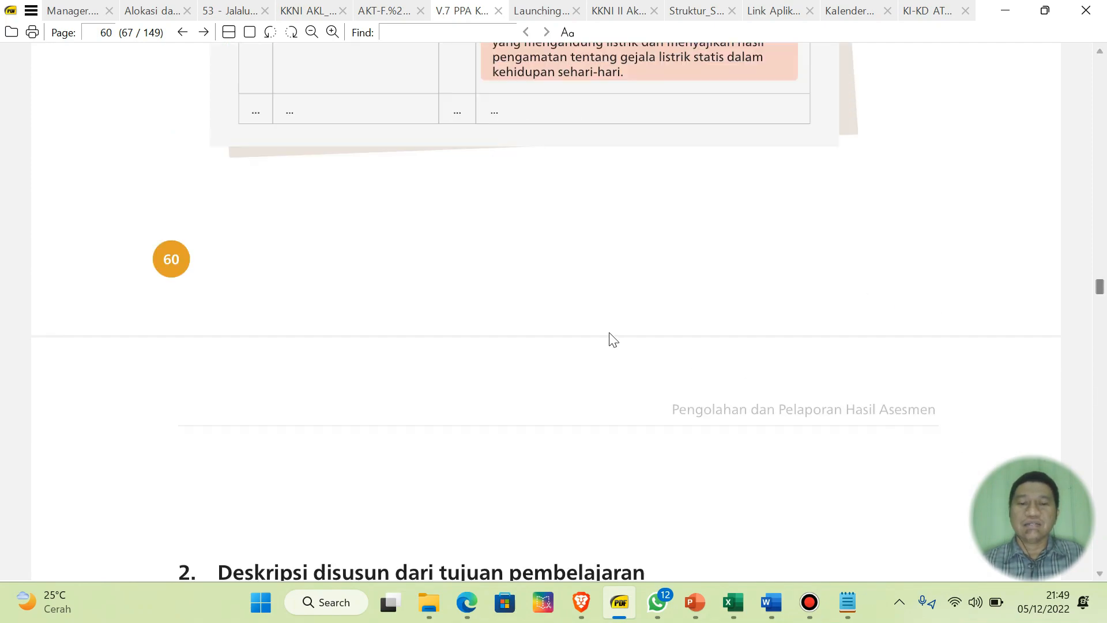
pyautogui.scroll(-5, 613, 339)
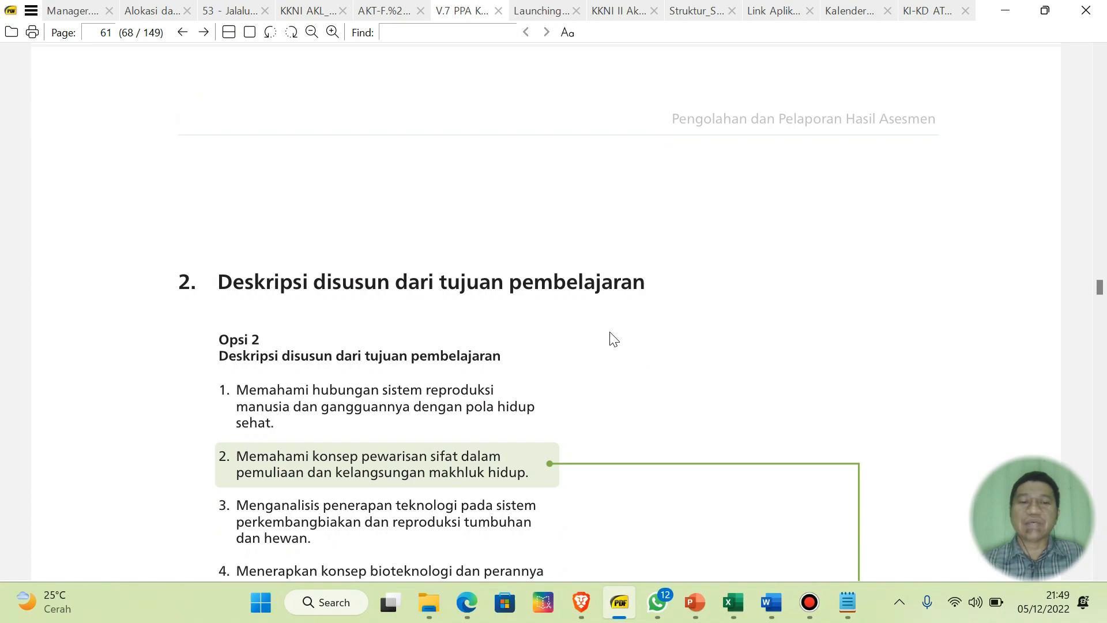
pyautogui.scroll(-3, 612, 339)
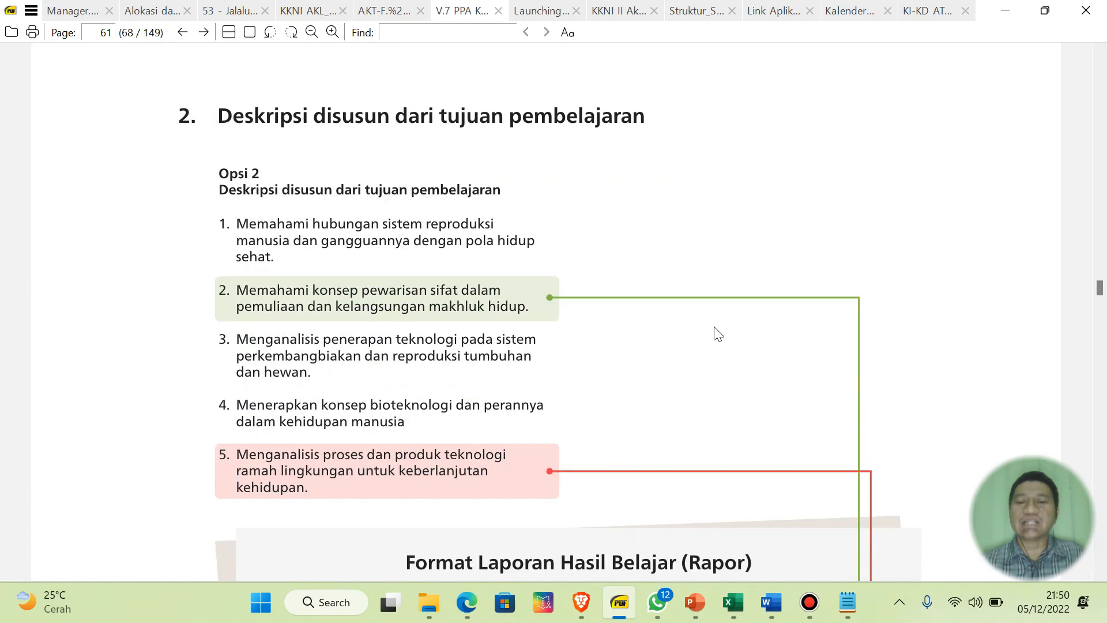
pyautogui.scroll(-2, 715, 330)
pyautogui.scroll(1, 663, 306)
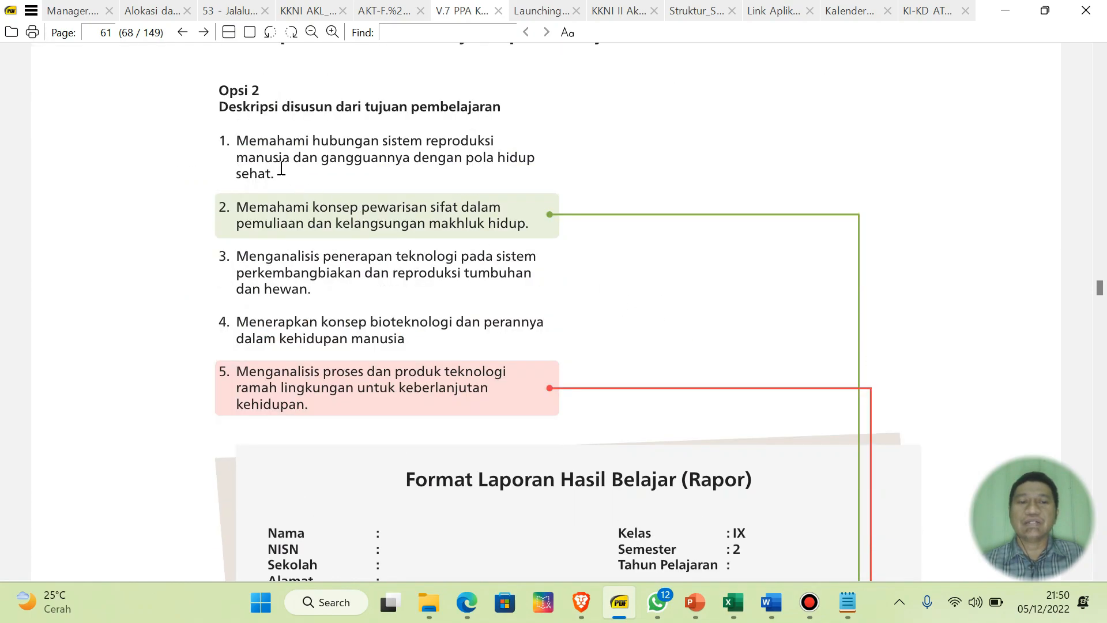
pyautogui.moveTo(240, 141); pyautogui.dragTo(502, 373)
pyautogui.scroll(-2, 627, 287)
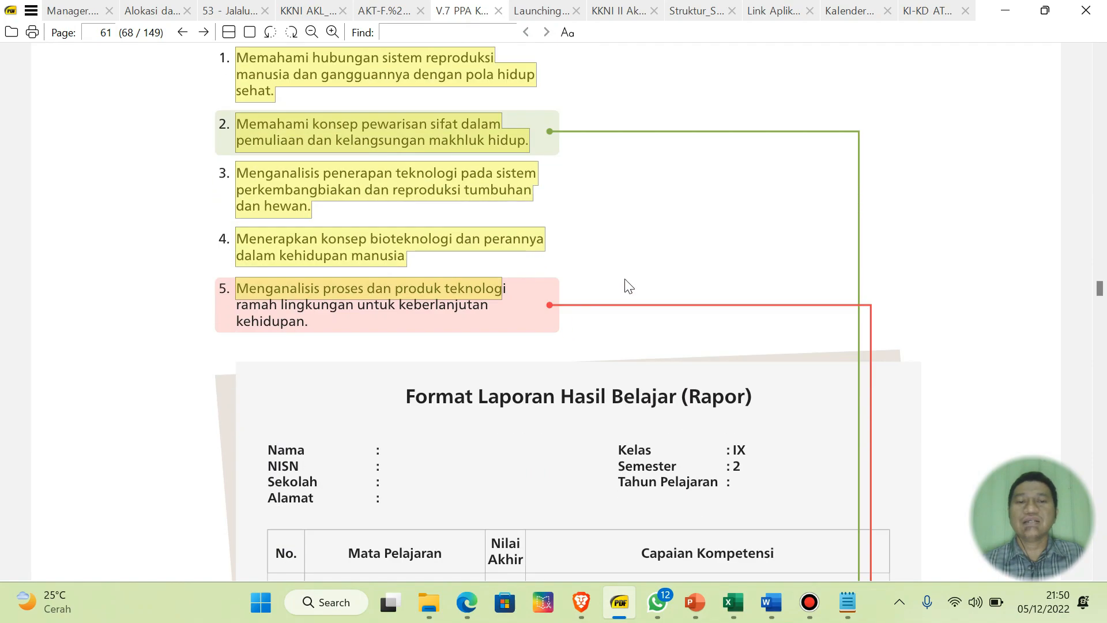
pyautogui.click(542, 188)
pyautogui.scroll(-7, 768, 226)
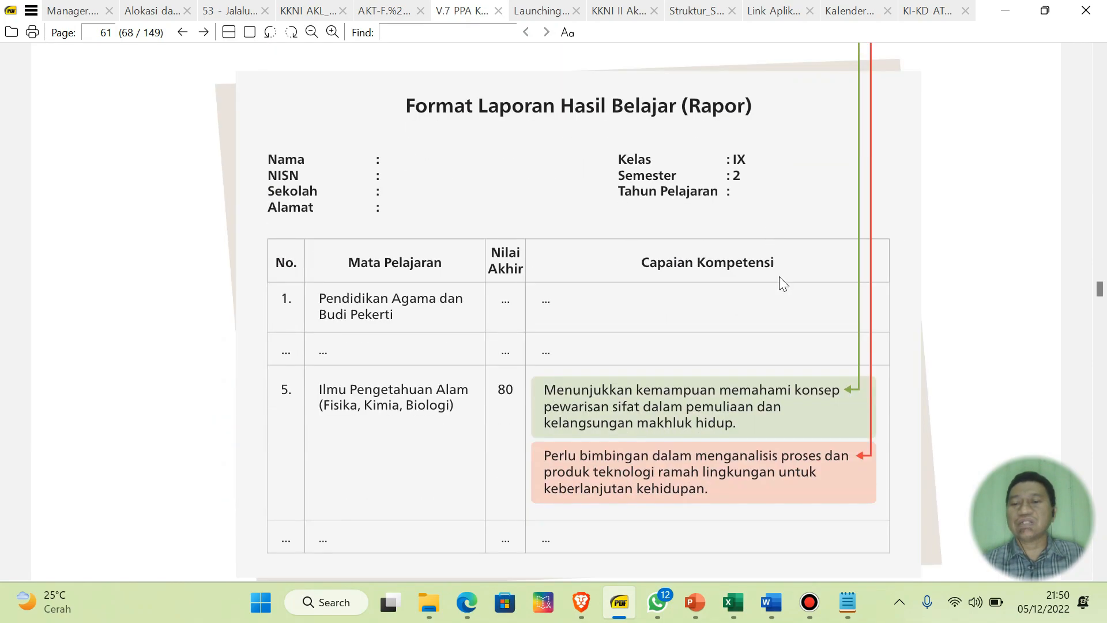
pyautogui.scroll(8, 755, 464)
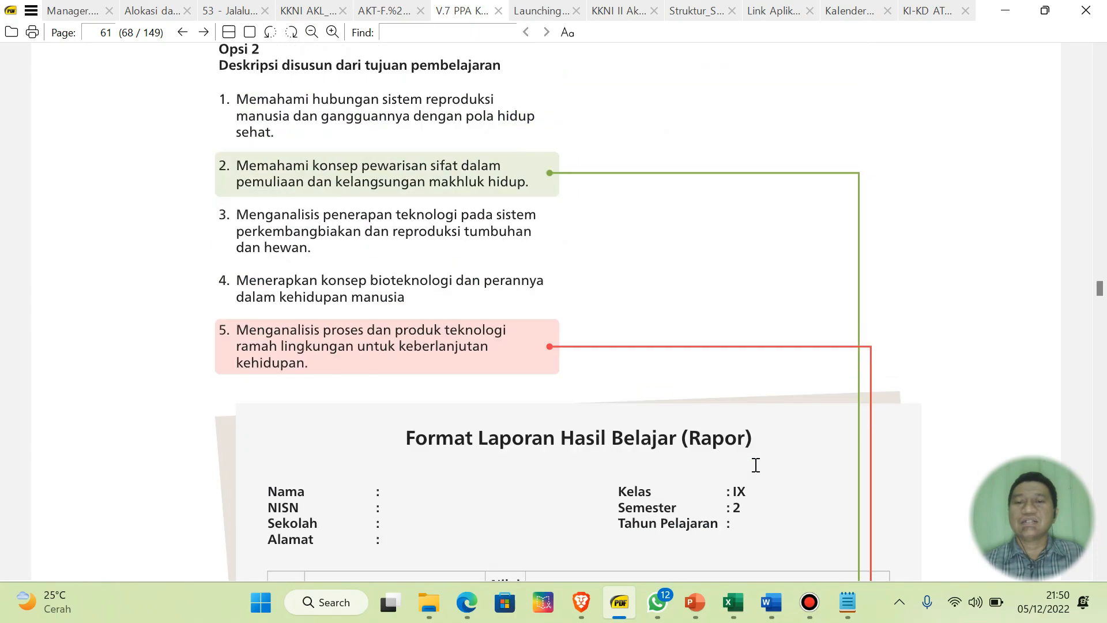
pyautogui.scroll(3, 583, 274)
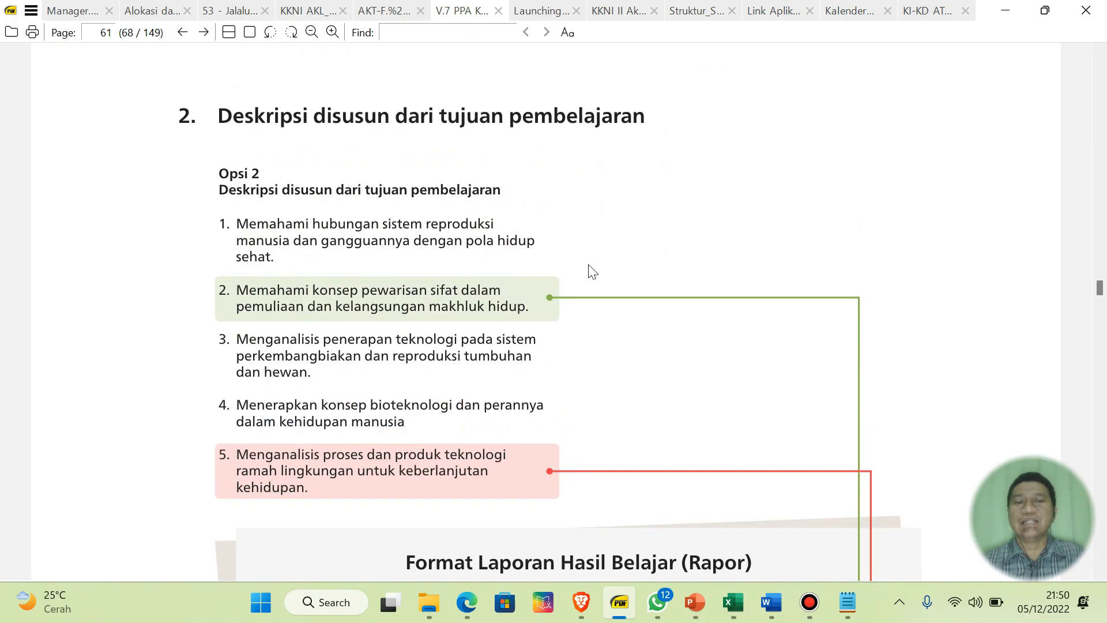
pyautogui.scroll(-19, 732, 274)
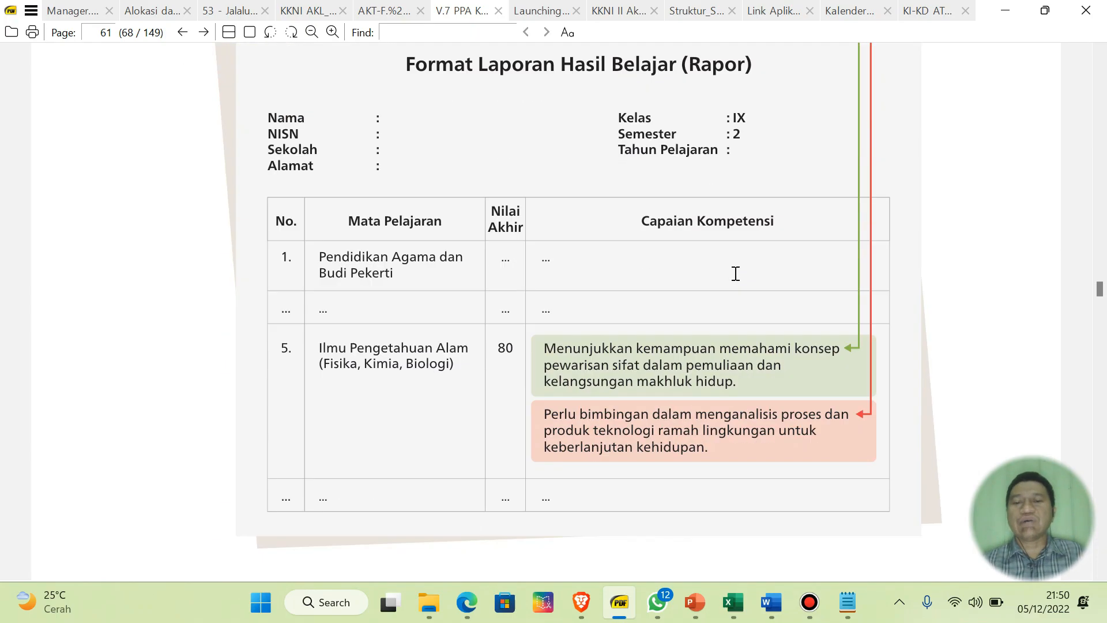
# - Examine option 3 on page 62, covering descriptions built from key points of the material, the summative scores and the teacher's anecdotal notes
pyautogui.scroll(-16, 736, 273)
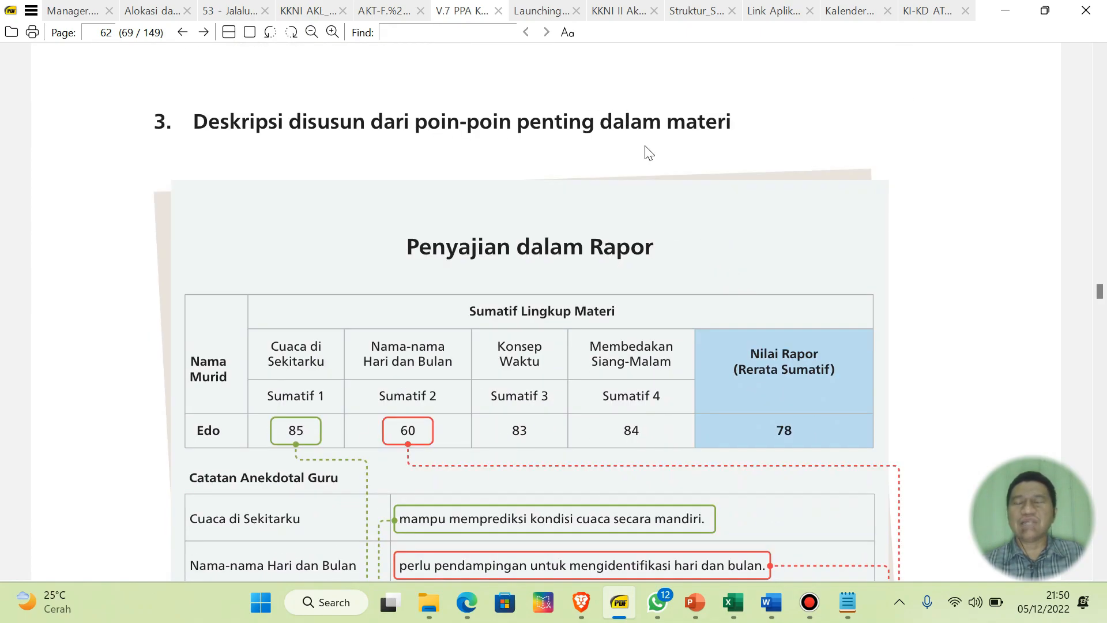
pyautogui.scroll(-2, 721, 130)
pyautogui.scroll(-4, 724, 130)
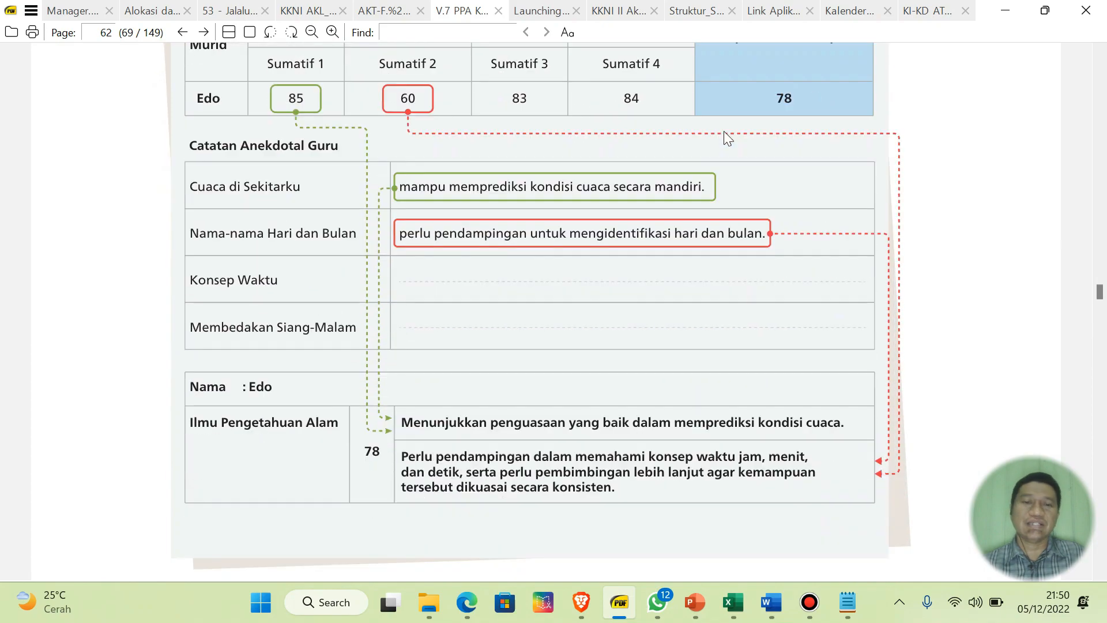
pyautogui.scroll(-1, 485, 197)
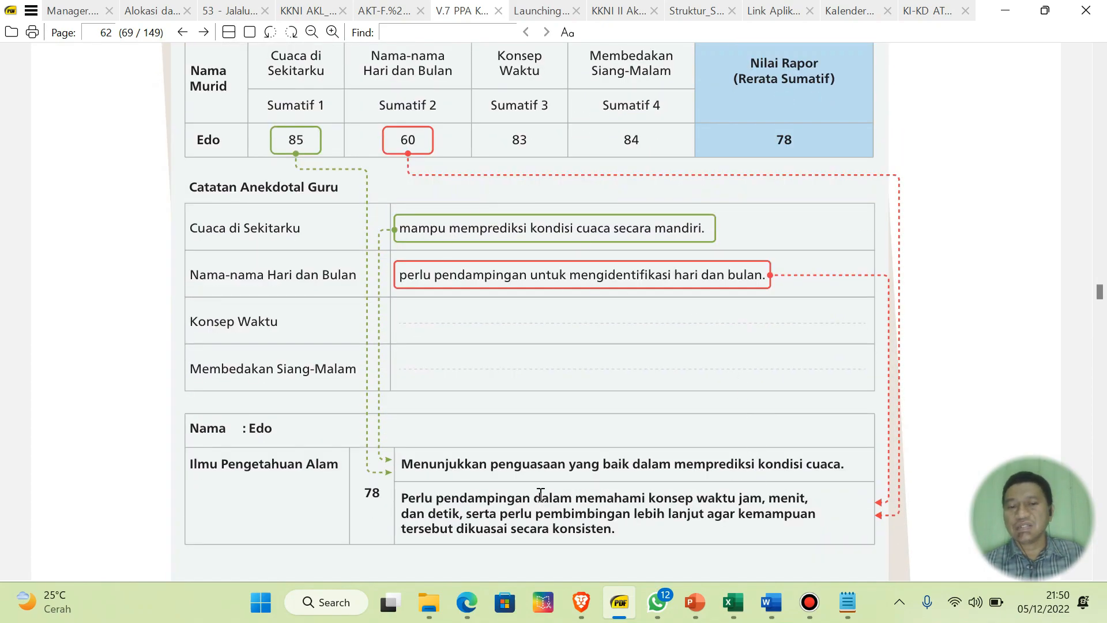
pyautogui.scroll(2, 540, 494)
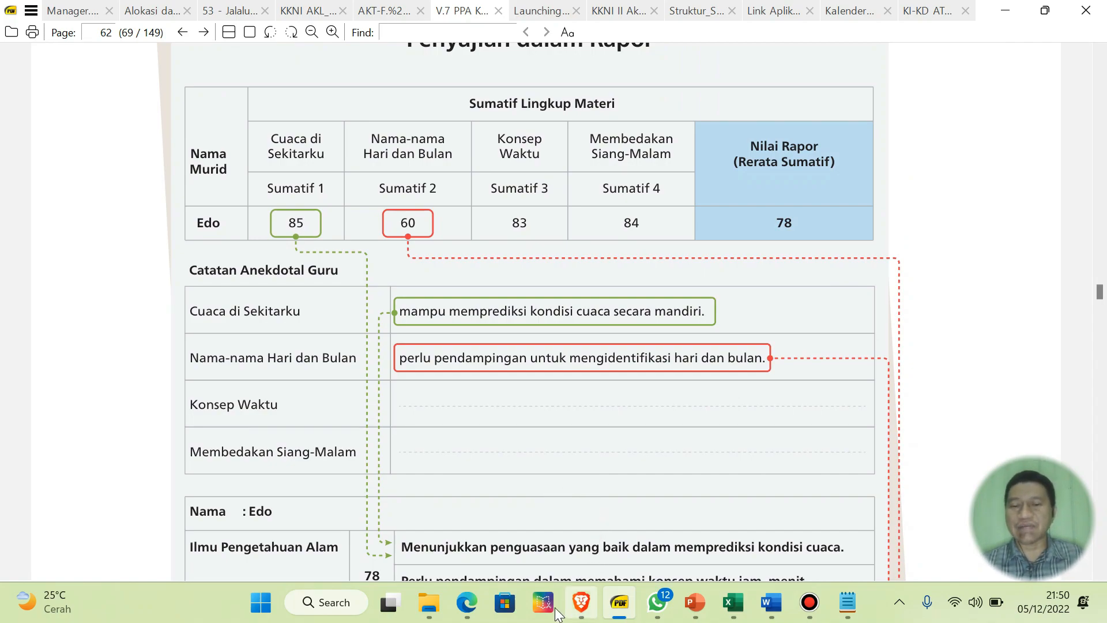
# - Switch to the Word outline of video part 4 and review its Entri KD item
pyautogui.click(771, 601)
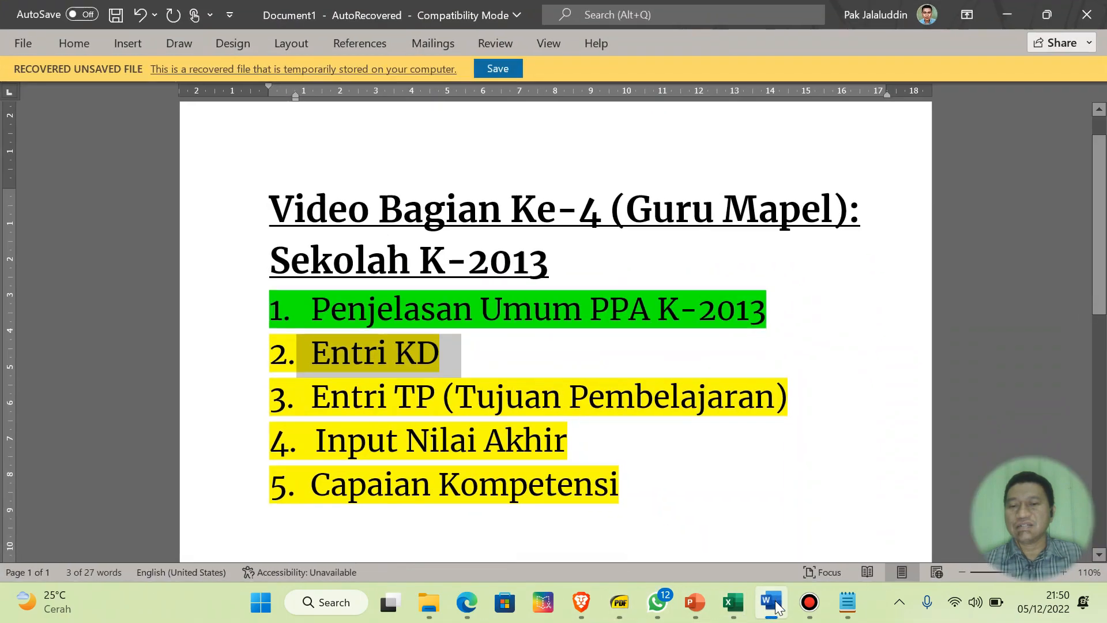
pyautogui.click(466, 358)
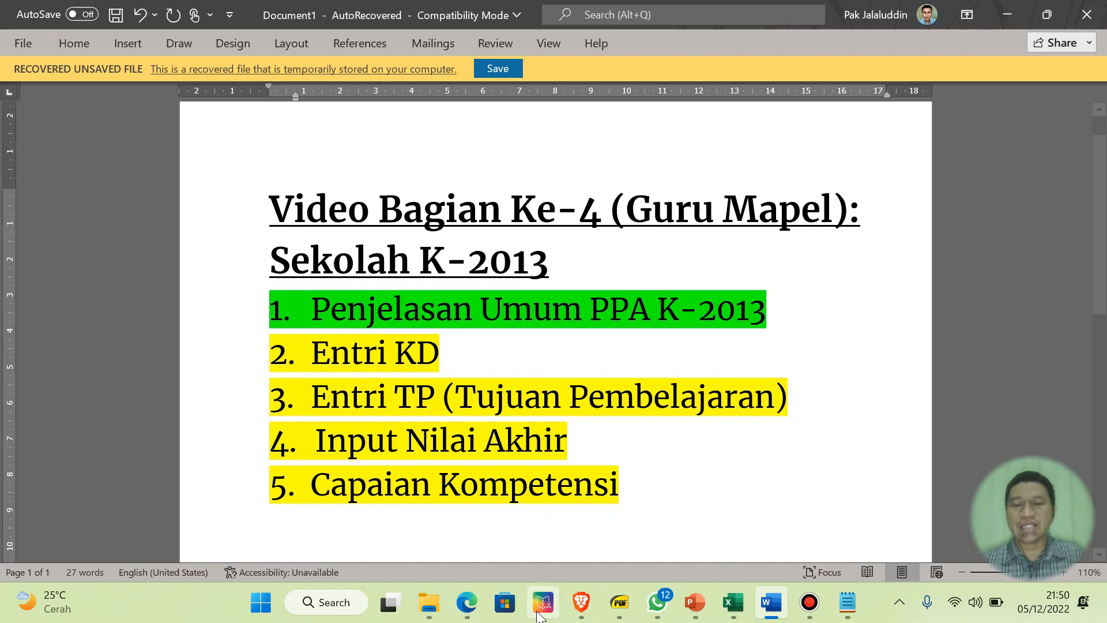
pyautogui.click(476, 603)
pyautogui.click(476, 602)
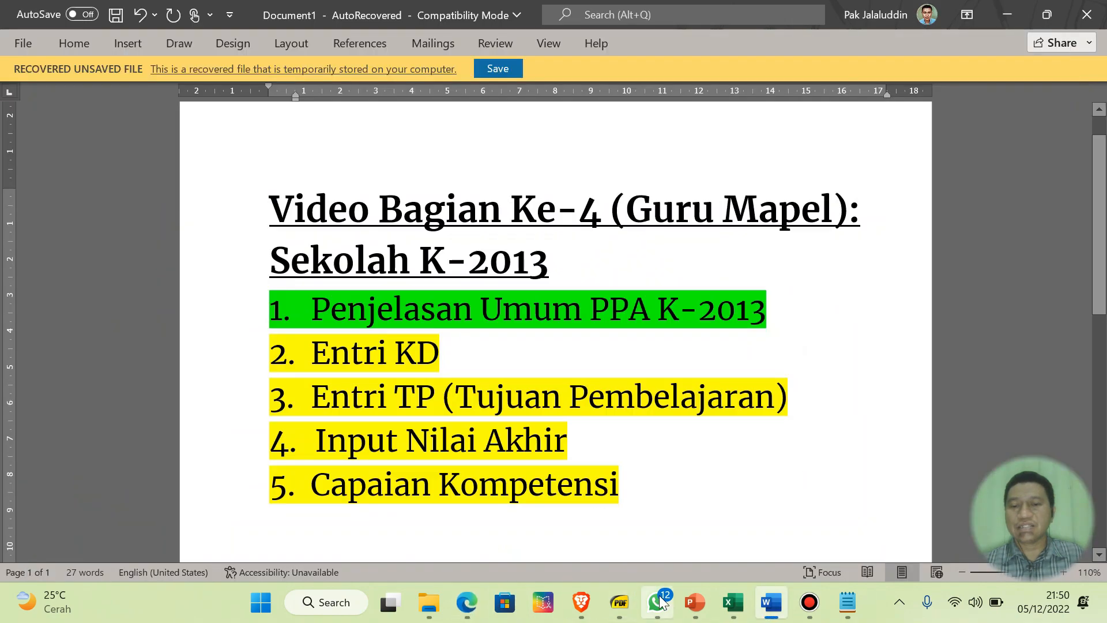
# - Switch to e-Rapor SMK in the Brave browser and open the Kompetensi Dasar reference data
pyautogui.click(581, 602)
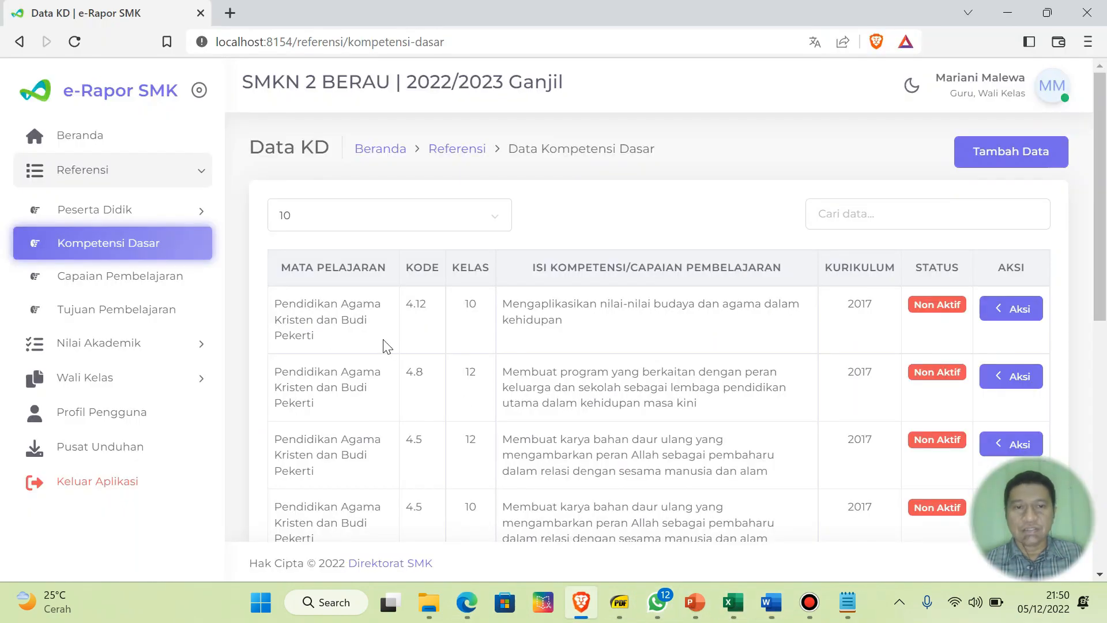
pyautogui.click(92, 171)
pyautogui.click(96, 172)
pyautogui.click(108, 250)
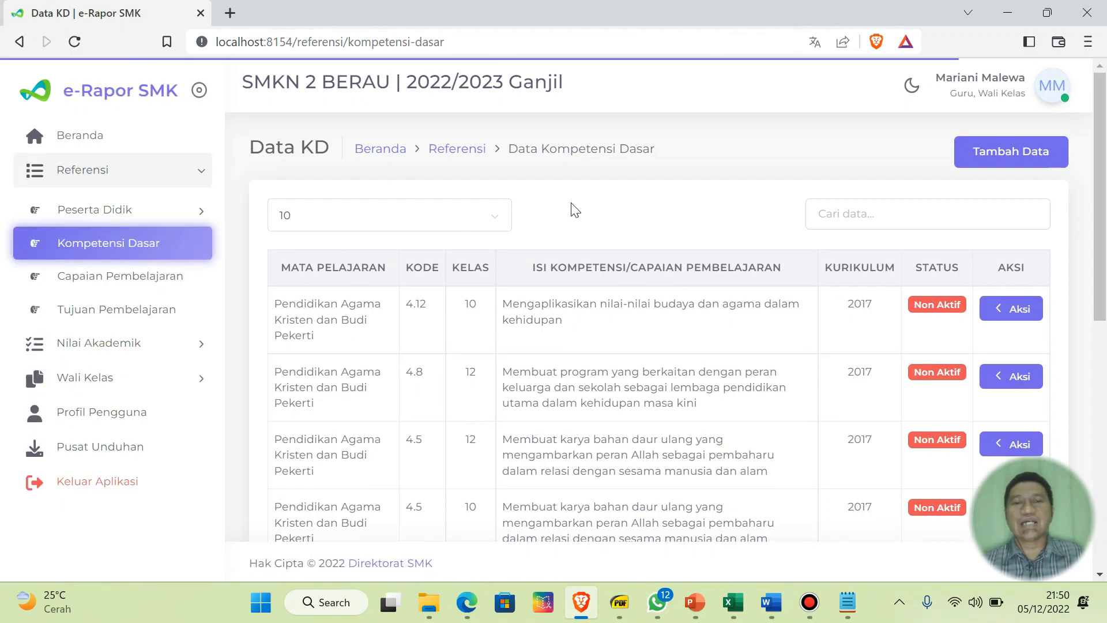
# - Start a new Kompetensi Dasar entry with class level Kelas 10 and study group X-ATU
pyautogui.click(1016, 155)
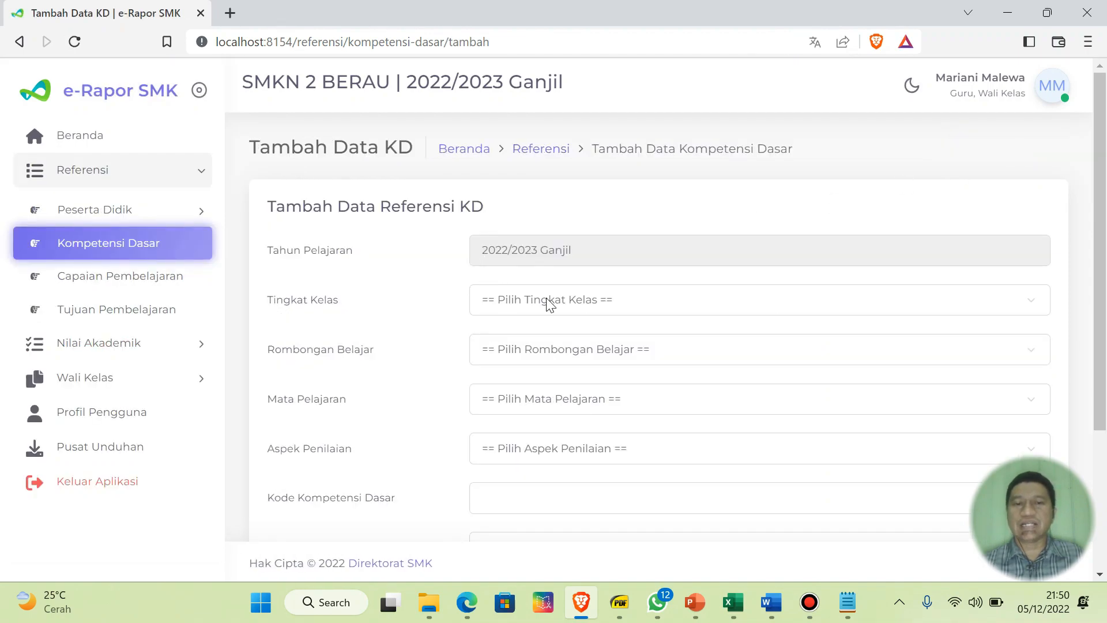
pyautogui.click(560, 307)
pyautogui.click(545, 337)
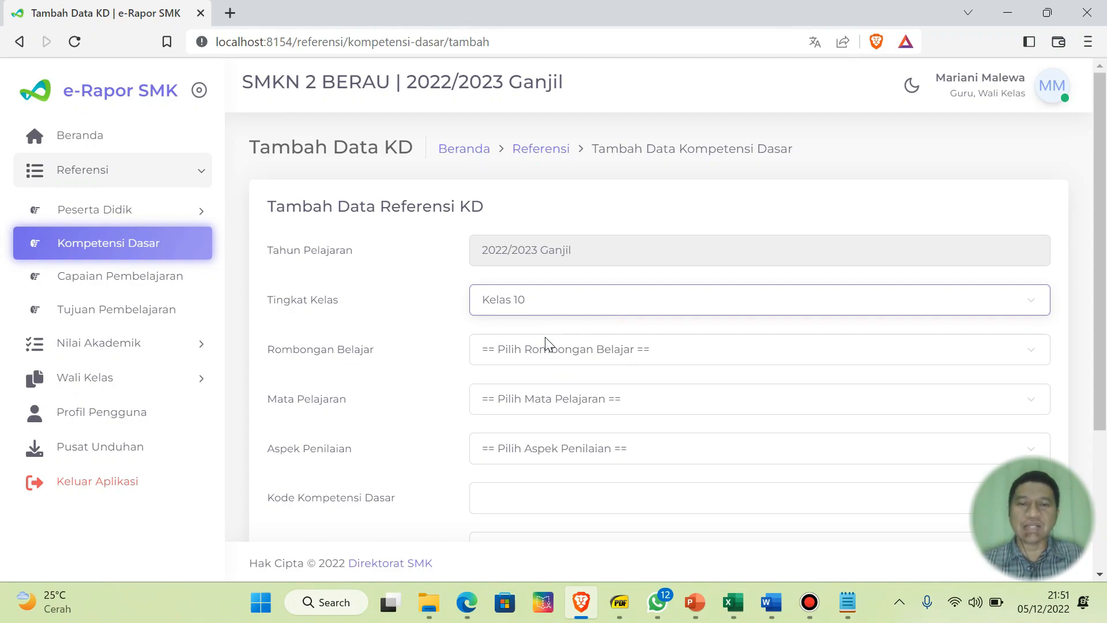
pyautogui.click(550, 353)
pyautogui.click(536, 381)
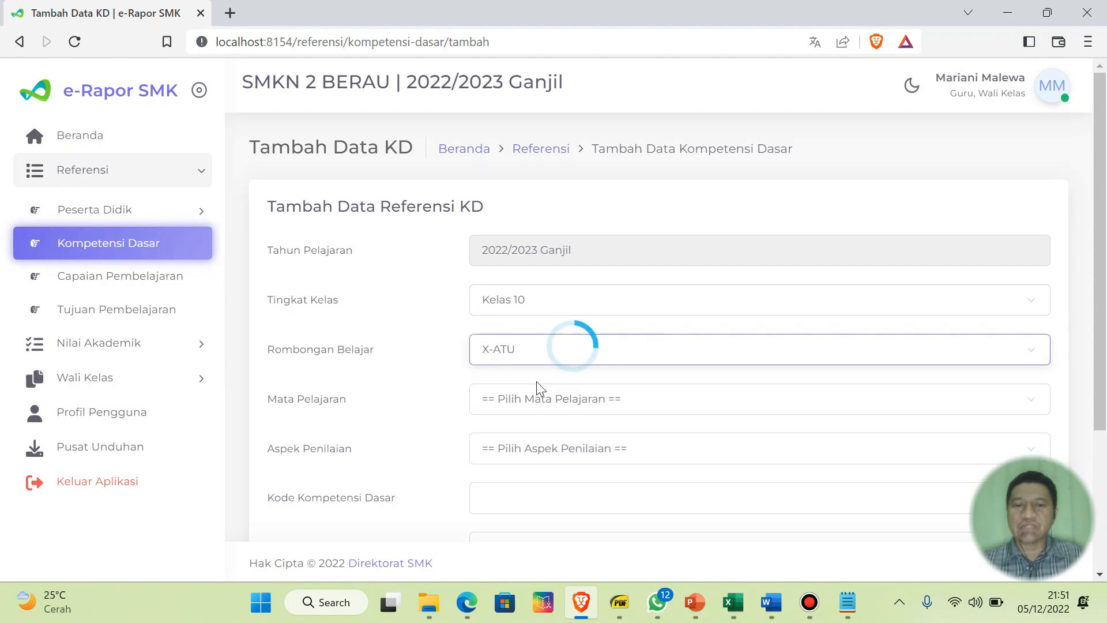
# - Choose Simulasi dan Komunikasi Digital as the subject and Pengetahuan as the assessment aspect for the new entry
pyautogui.click(563, 405)
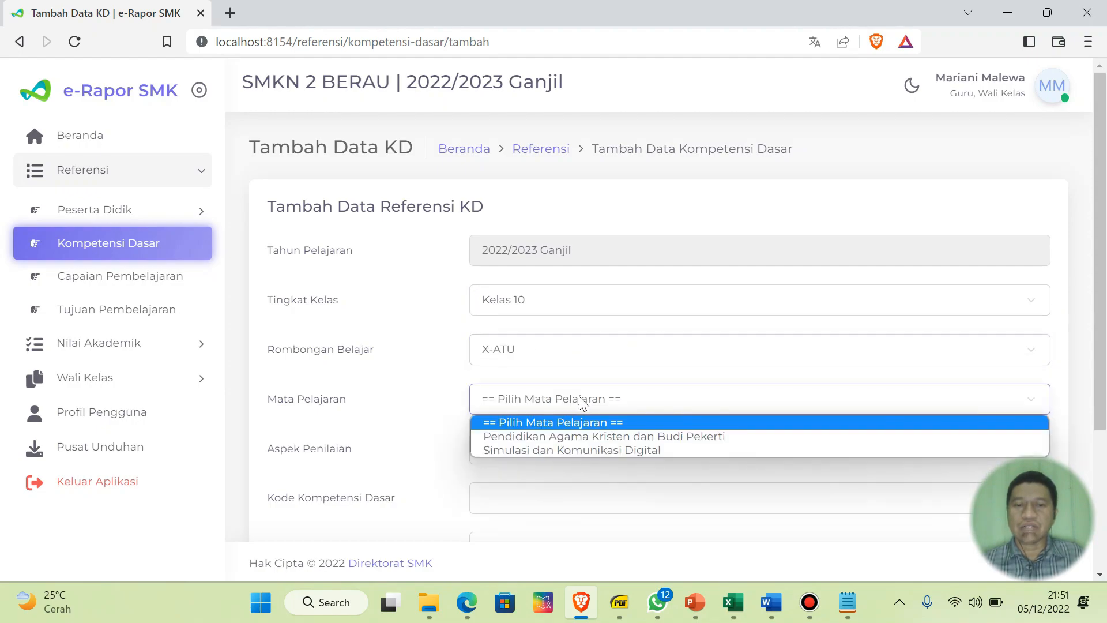
pyautogui.click(541, 450)
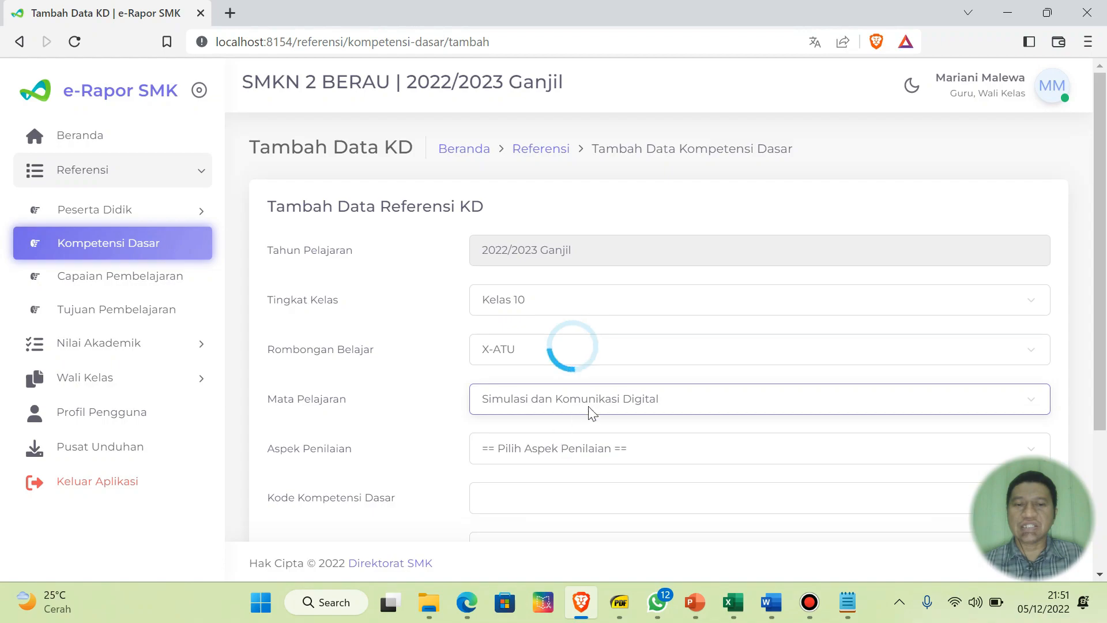
pyautogui.scroll(-3, 603, 400)
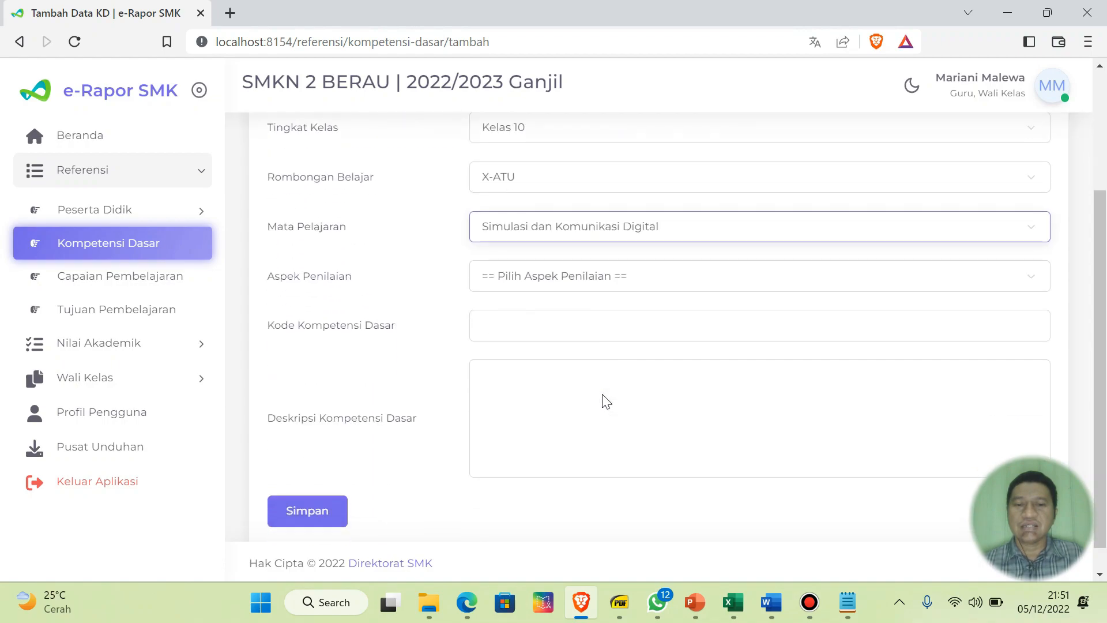
pyautogui.scroll(-1, 531, 273)
pyautogui.click(533, 272)
pyautogui.click(550, 258)
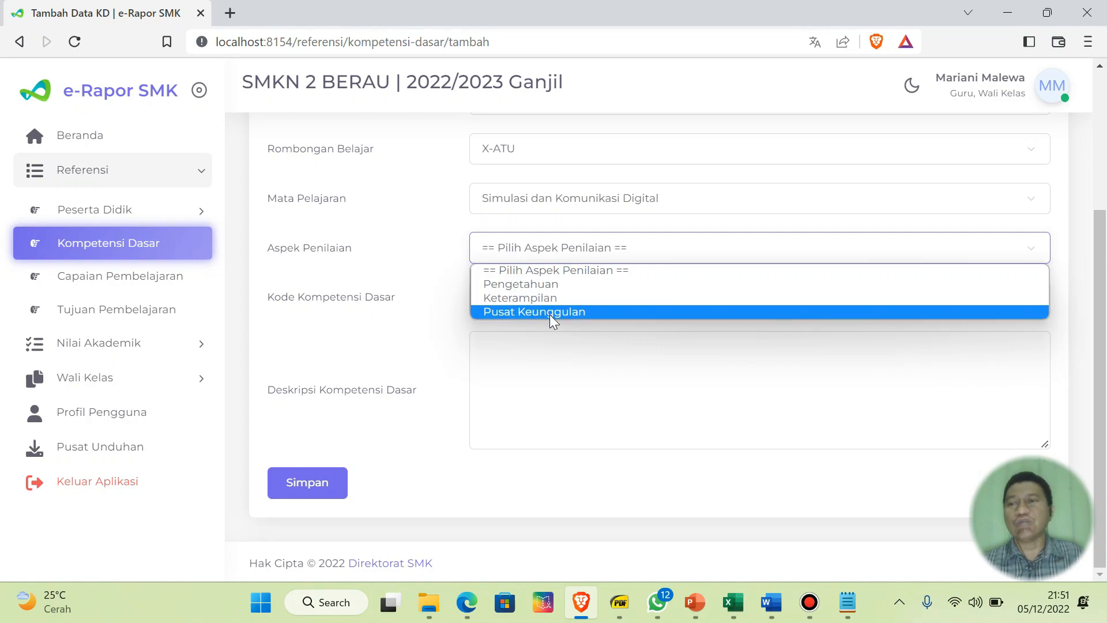
pyautogui.click(547, 283)
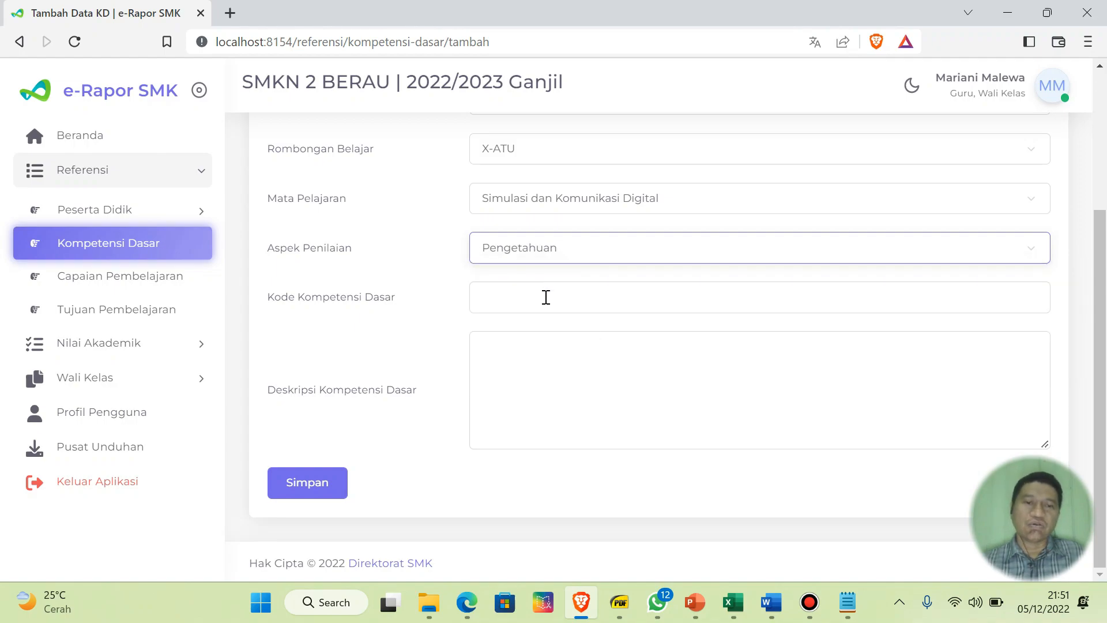
# - Enter 3.1.1 as the Kompetensi Dasar code
pyautogui.click(545, 297)
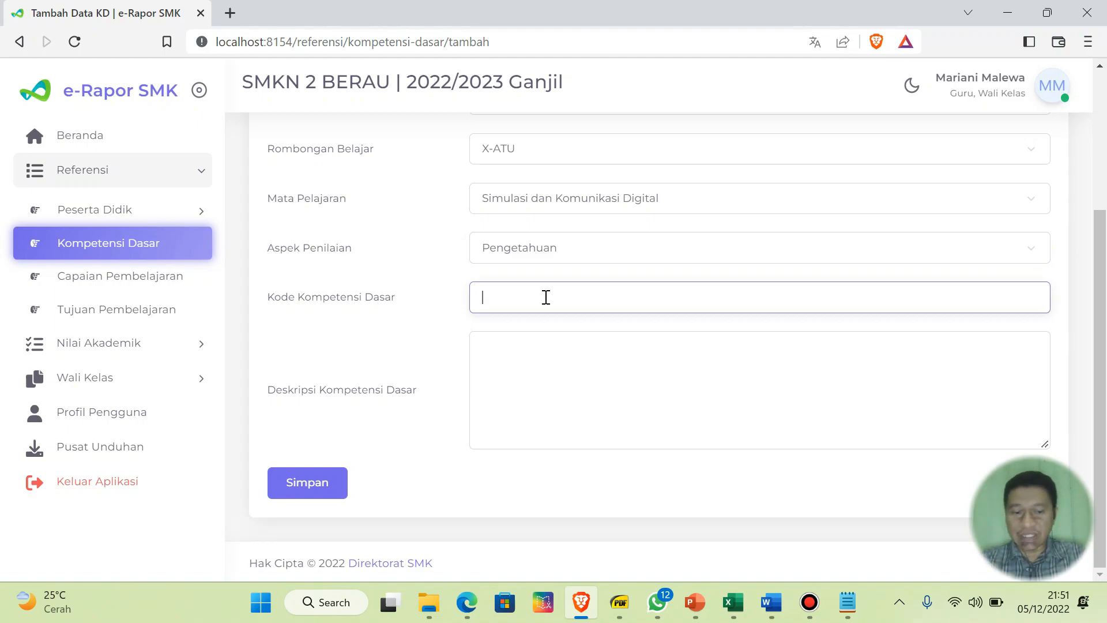
pyautogui.write('3.1')
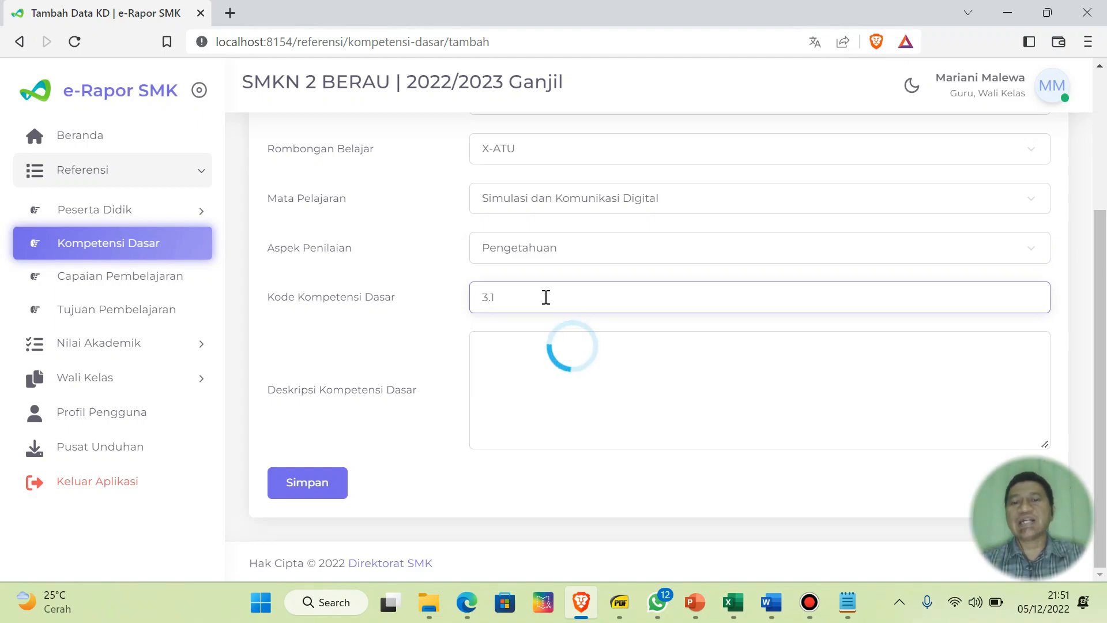
pyautogui.write('.1')
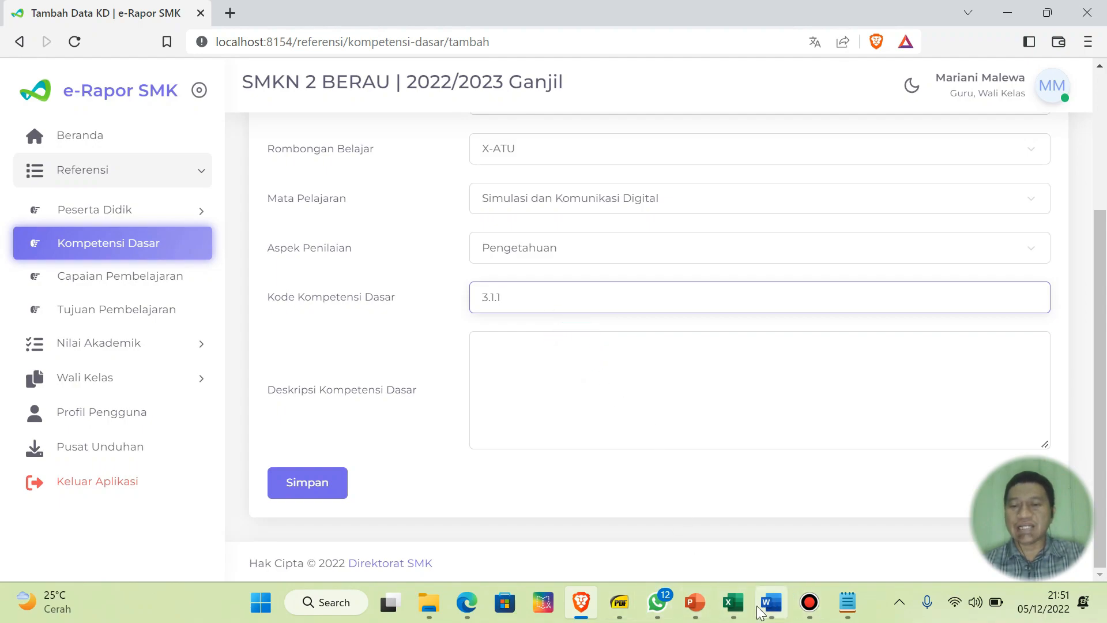
# - Switch to the Book1 workbook in Excel and copy the KD 3.1 text "Memahami Logika dan Algoritma Komputer"
pyautogui.click(734, 611)
pyautogui.click(664, 516)
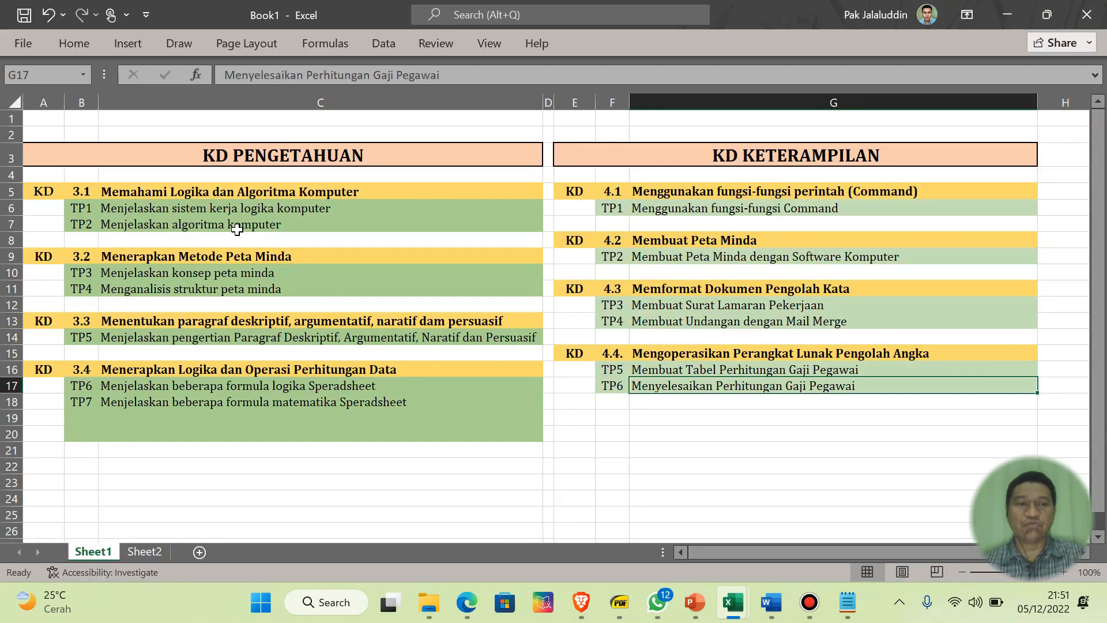
pyautogui.click(173, 194)
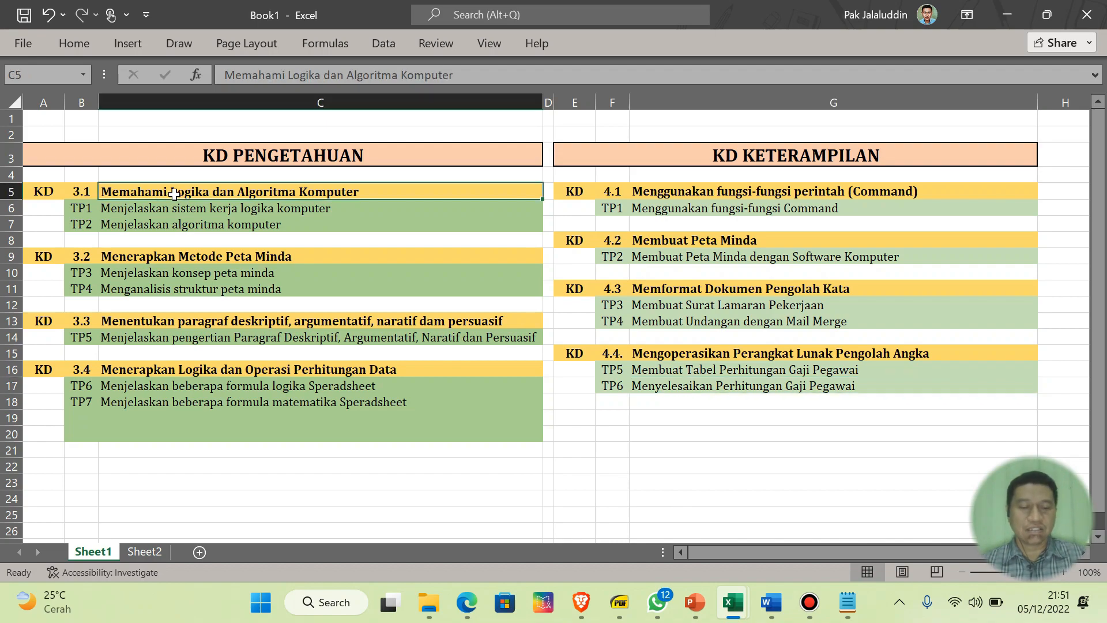
pyautogui.hotkey('ctrl', 'c')
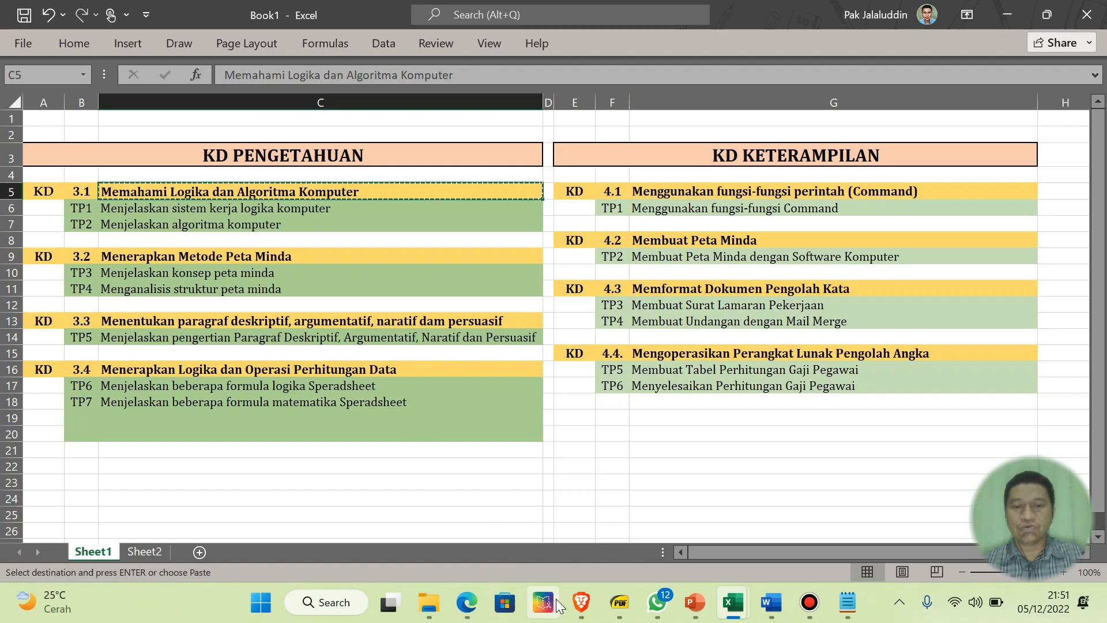
# - Return to e-Rapor SMK in Brave, paste the copied text as the Kompetensi Dasar description and save the entry
pyautogui.click(581, 602)
pyautogui.click(545, 348)
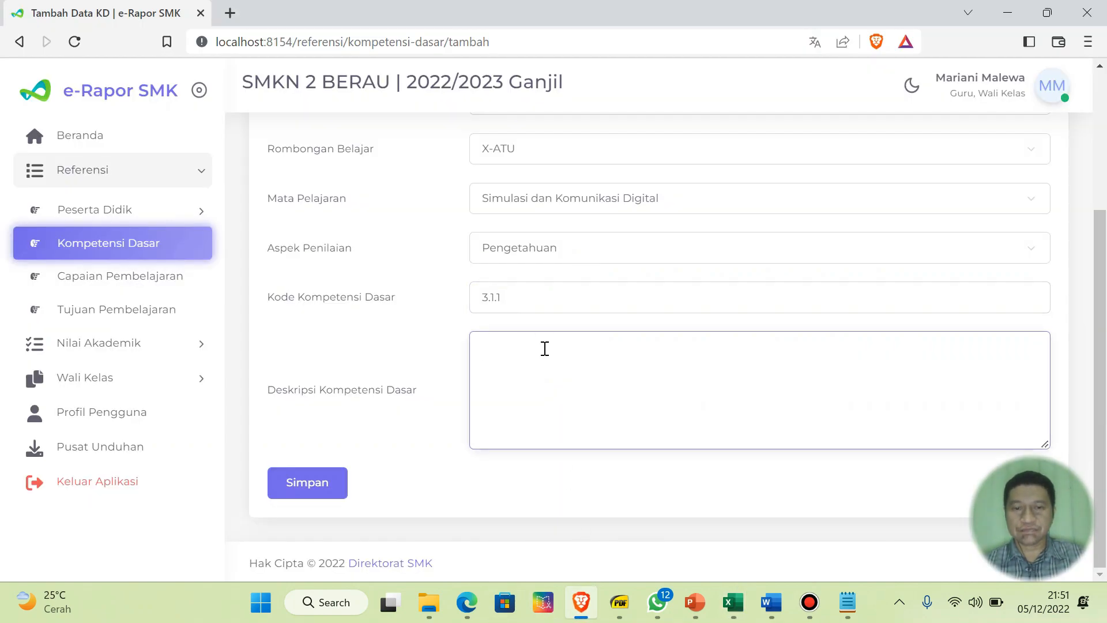
pyautogui.hotkey('ctrl', 'v')
pyautogui.press('BackSpace')
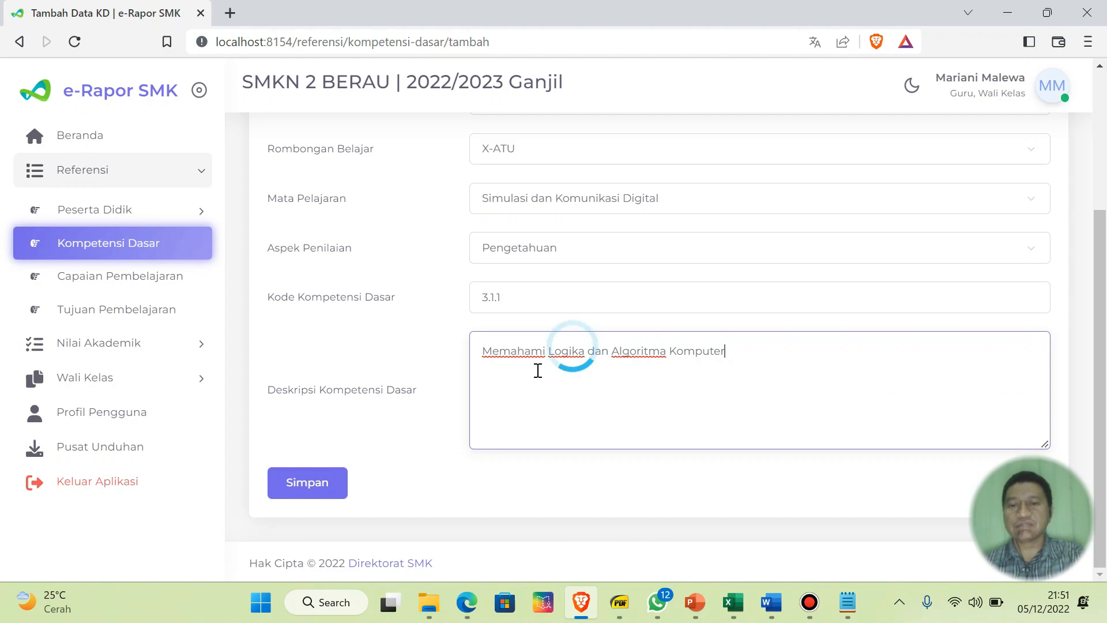
pyautogui.click(310, 483)
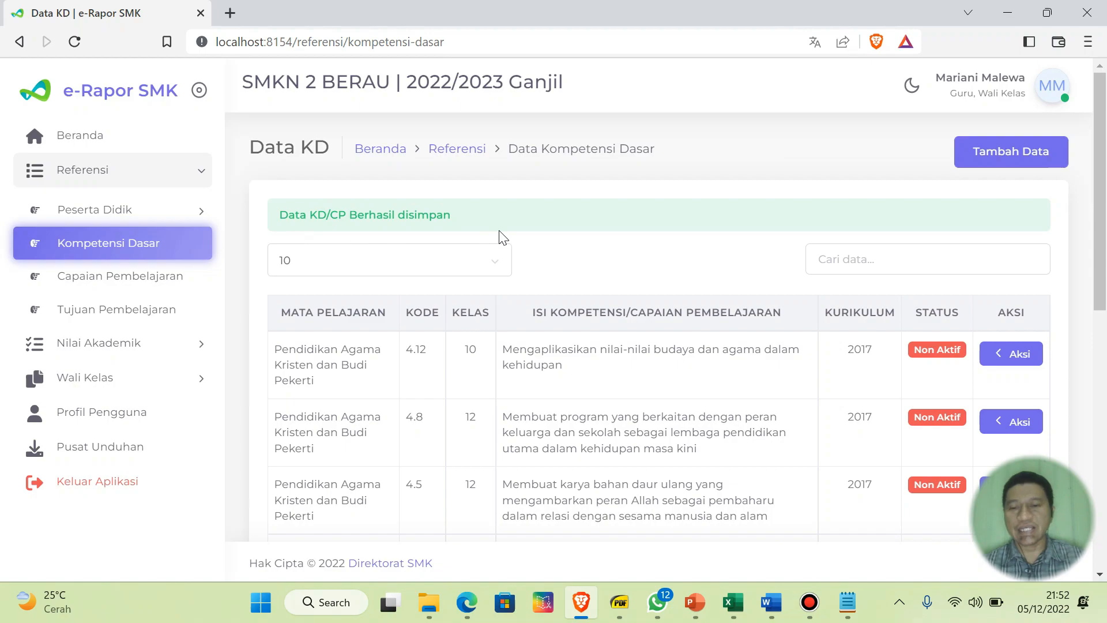
# - Add another Kompetensi Dasar entry with class level Kelas 10 and study group X-ATU
pyautogui.click(976, 152)
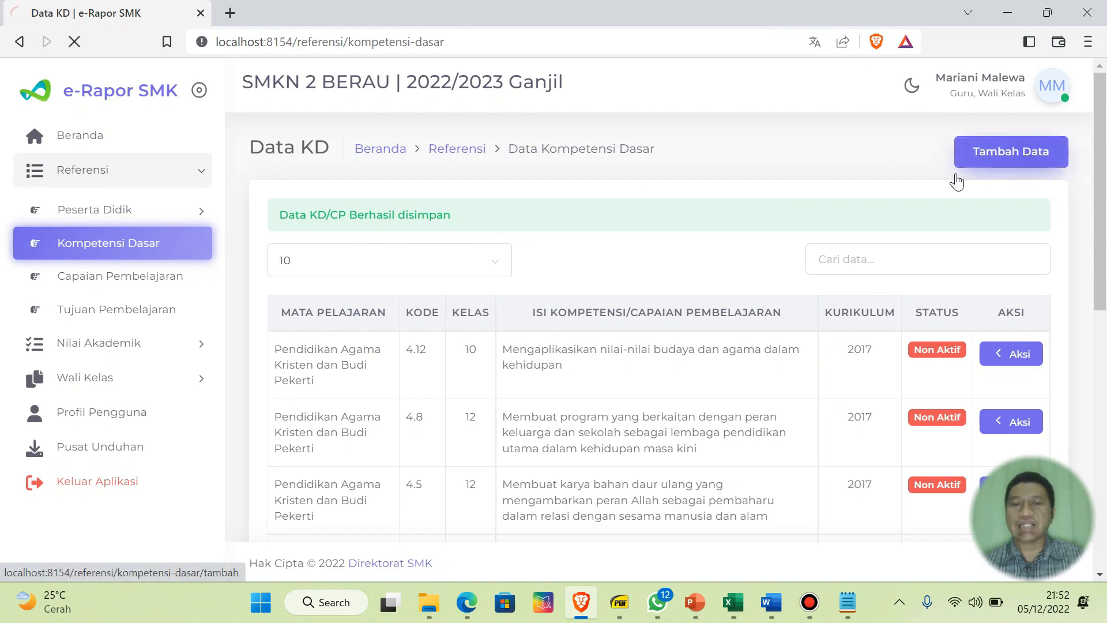
pyautogui.click(502, 298)
pyautogui.click(541, 336)
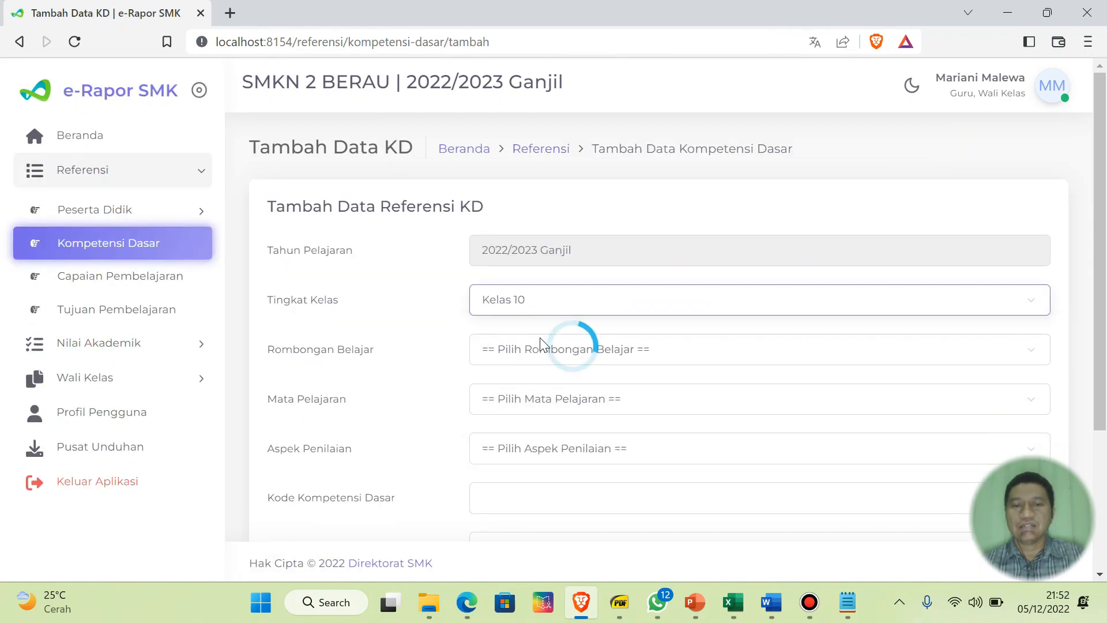
pyautogui.click(537, 348)
pyautogui.click(524, 395)
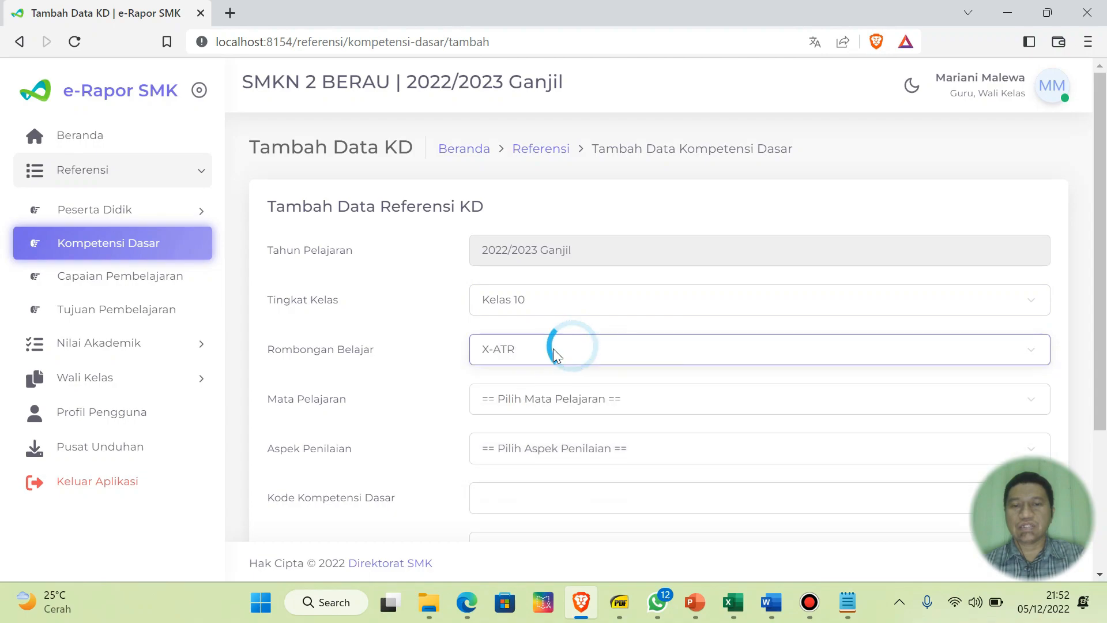
pyautogui.click(557, 352)
pyautogui.click(526, 385)
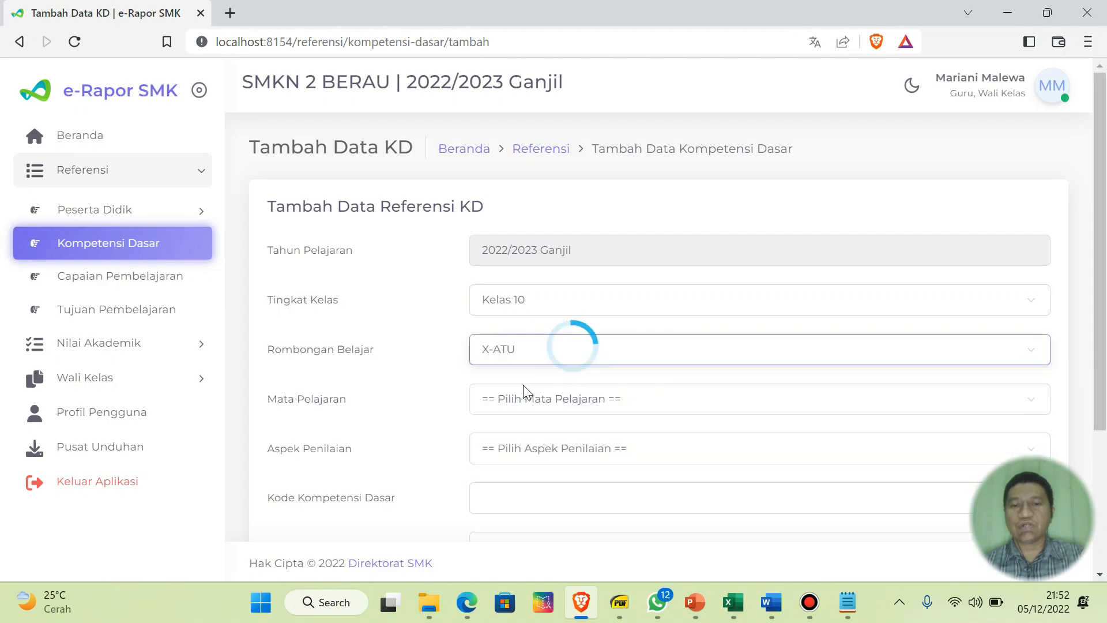
# - Set the second entry's subject to Simulasi dan Komunikasi Digital and its assessment aspect to Pengetahuan
pyautogui.click(549, 401)
pyautogui.click(548, 450)
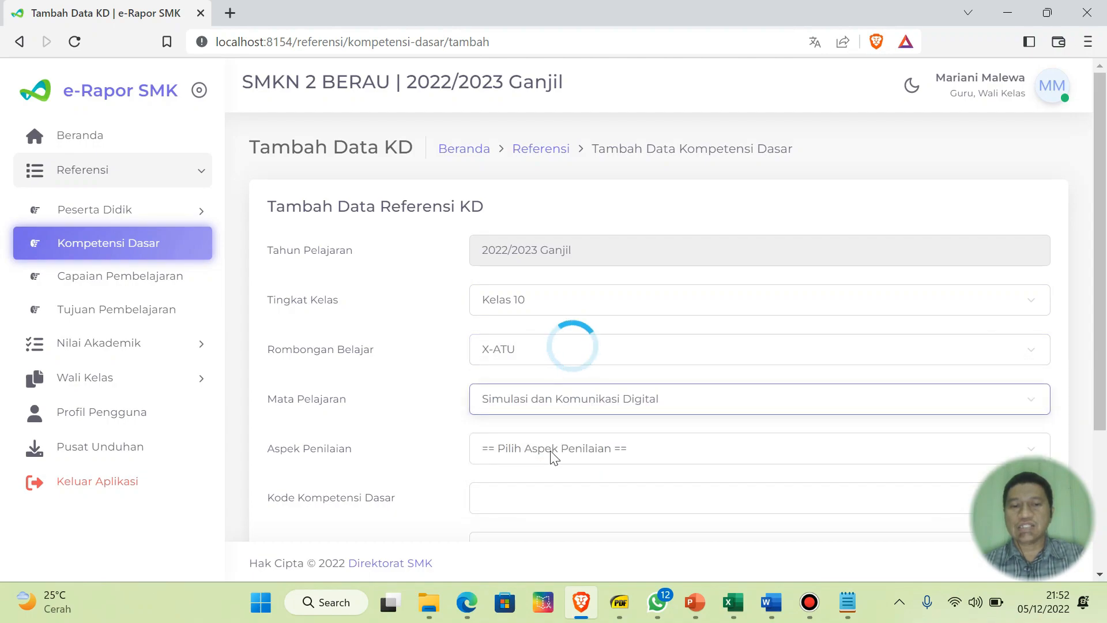
pyautogui.click(553, 458)
pyautogui.click(558, 452)
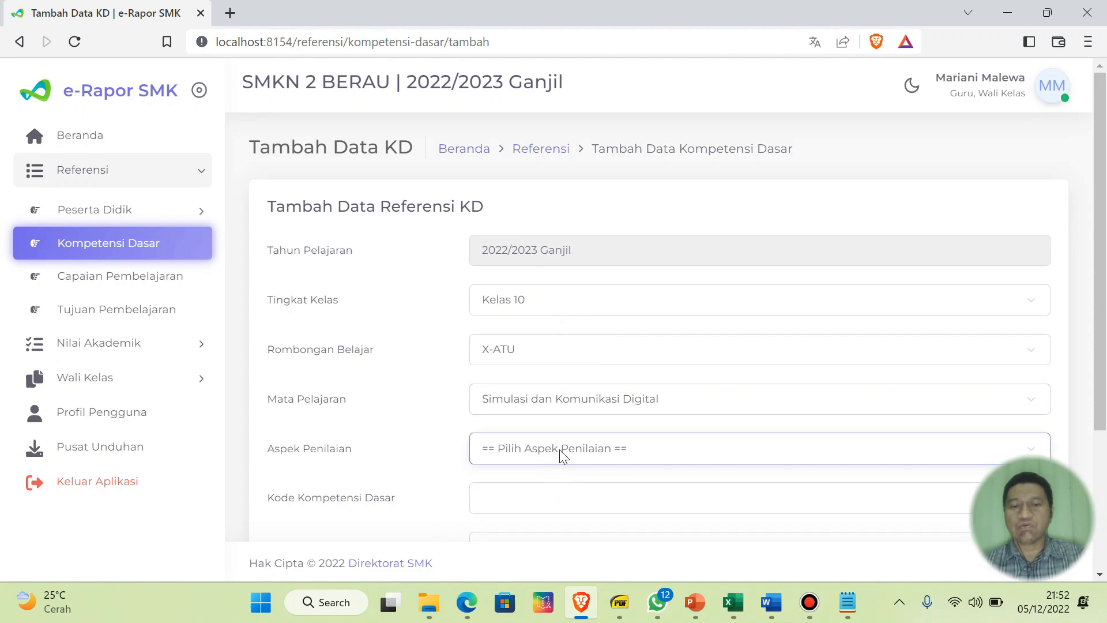
pyautogui.click(558, 452)
pyautogui.click(553, 487)
# - Enter 3.2.1 as the second entry's Kompetensi Dasar code
pyautogui.scroll(-3, 611, 398)
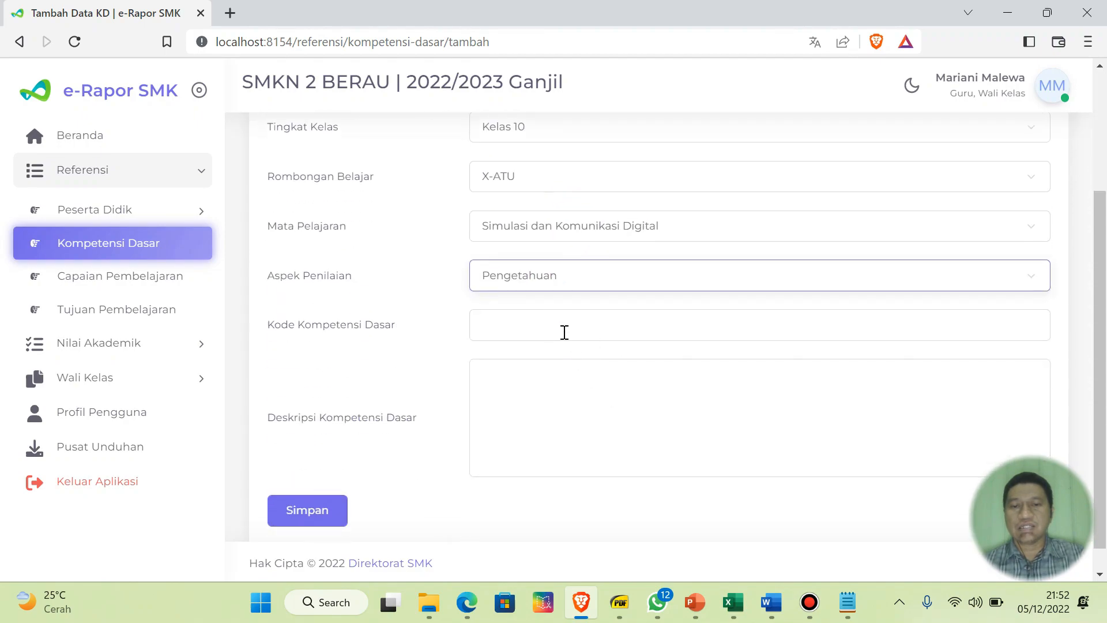
pyautogui.click(565, 326)
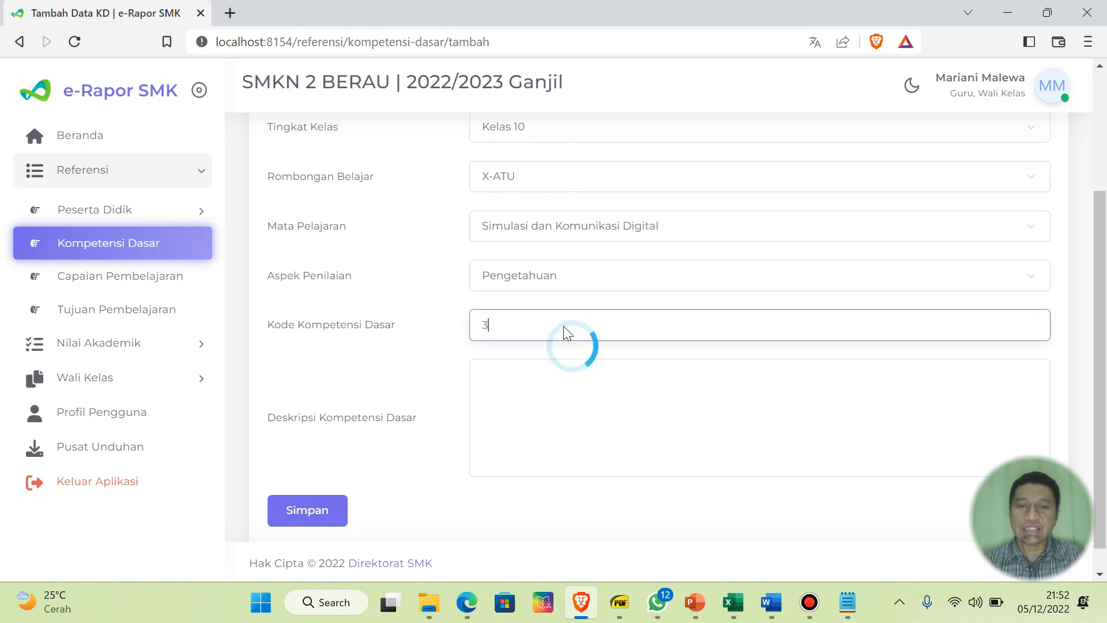
pyautogui.write('.2.1')
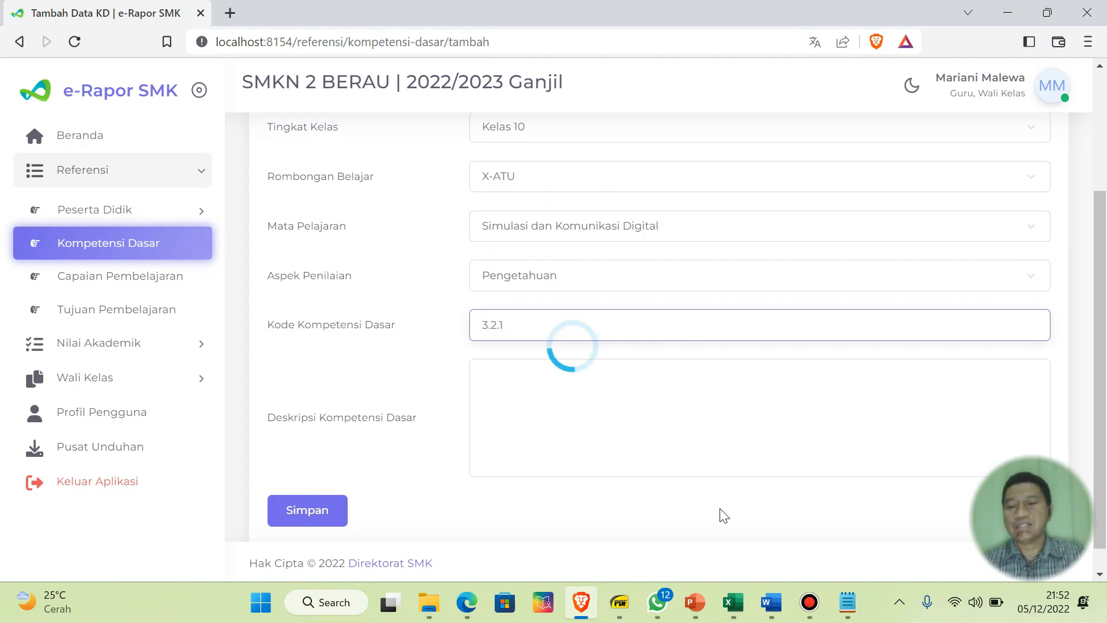
# - Switch to the Book1 workbook in Excel and copy the KD 3.2 text "Menerapkan Metode Peta Minda"
pyautogui.click(633, 588)
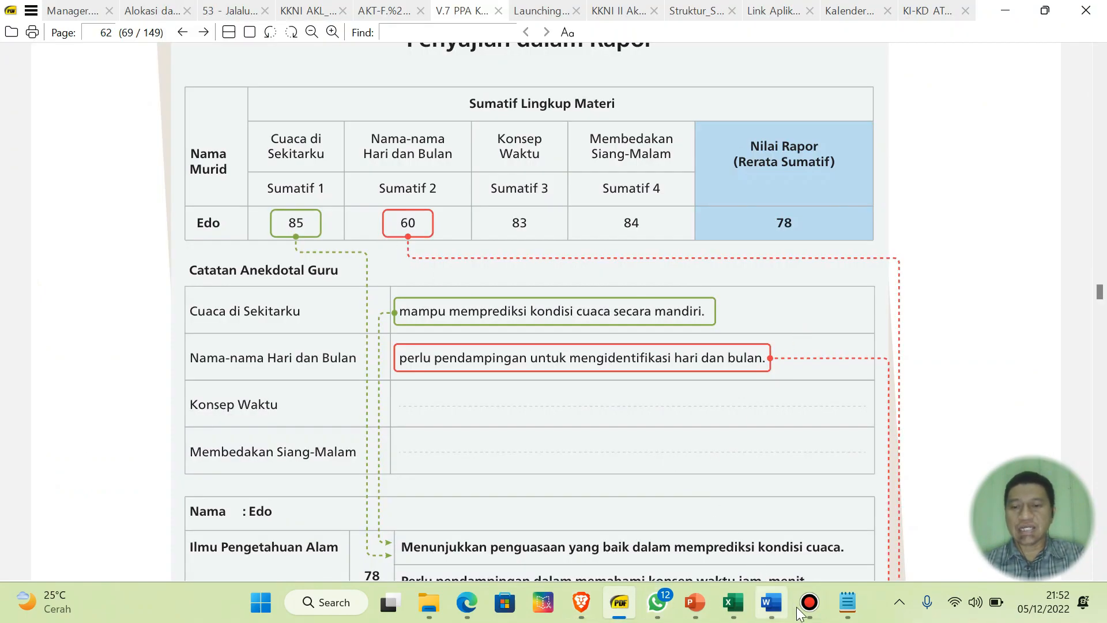
pyautogui.click(771, 603)
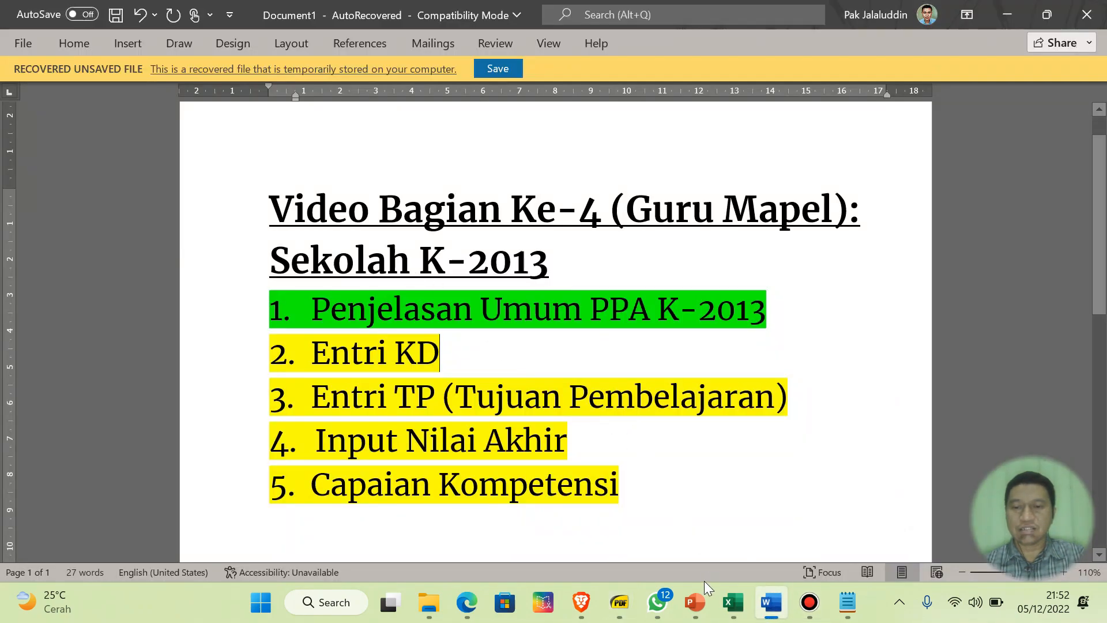
pyautogui.moveTo(733, 602)
pyautogui.click(540, 448)
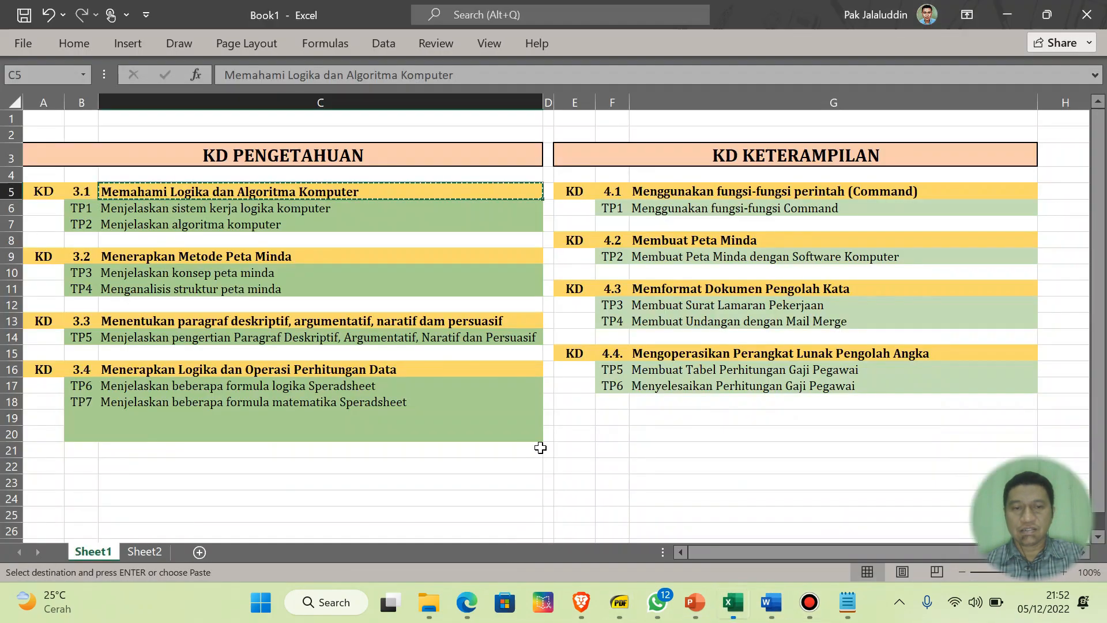
pyautogui.click(143, 256)
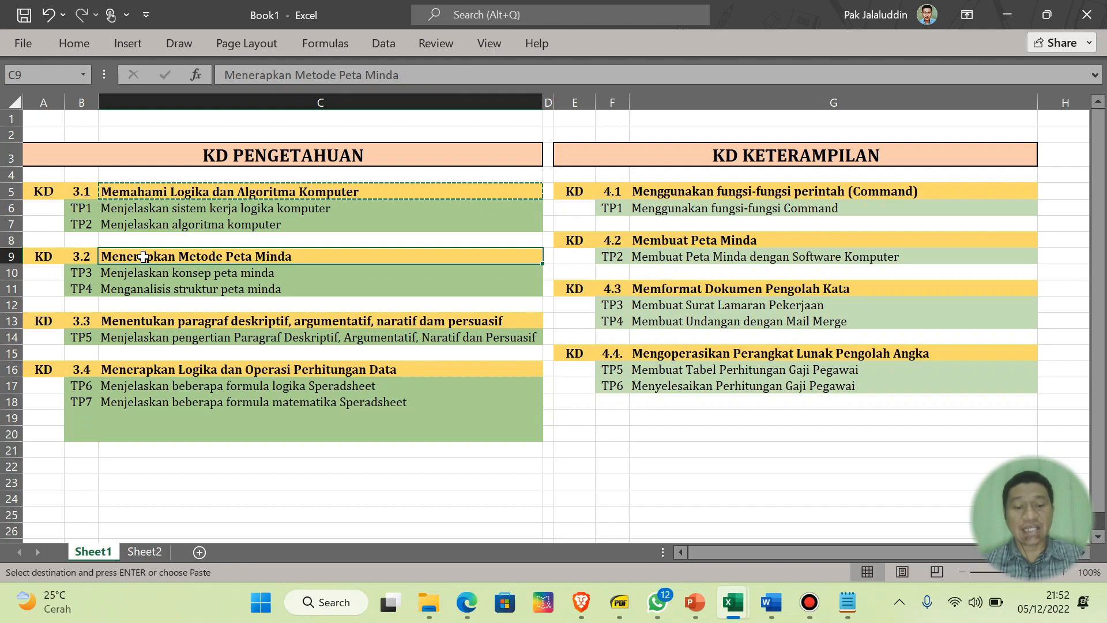
pyautogui.hotkey('ctrl', 'c')
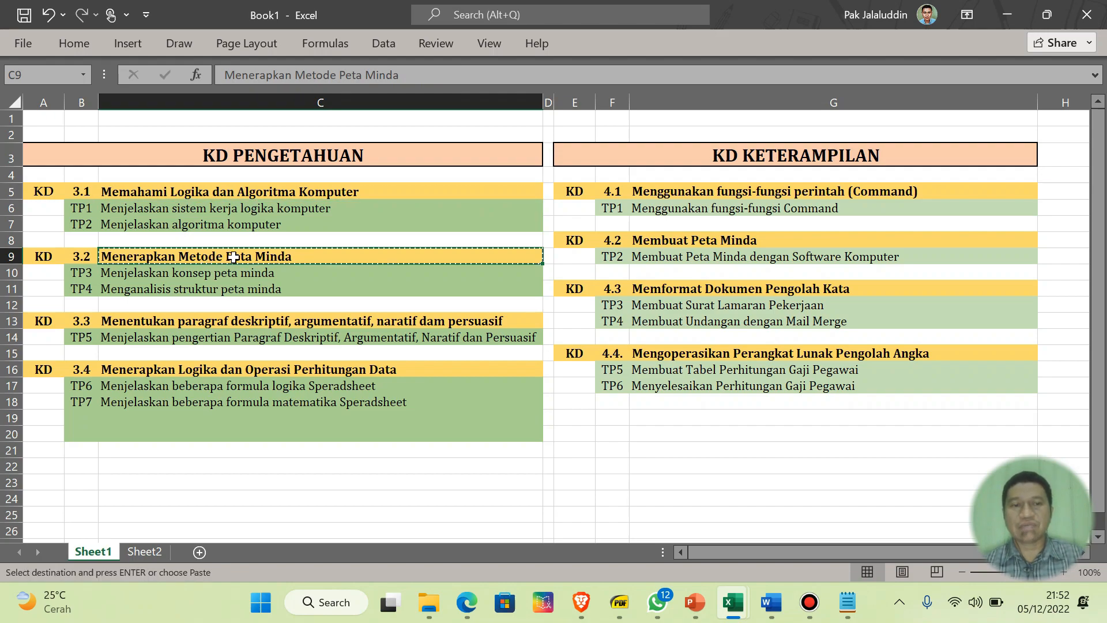
# - Back in e-Rapor SMK, paste the KD 3.2 text as the description and save the second entry
pyautogui.click(593, 605)
pyautogui.click(501, 383)
pyautogui.hotkey('ctrl', 'v')
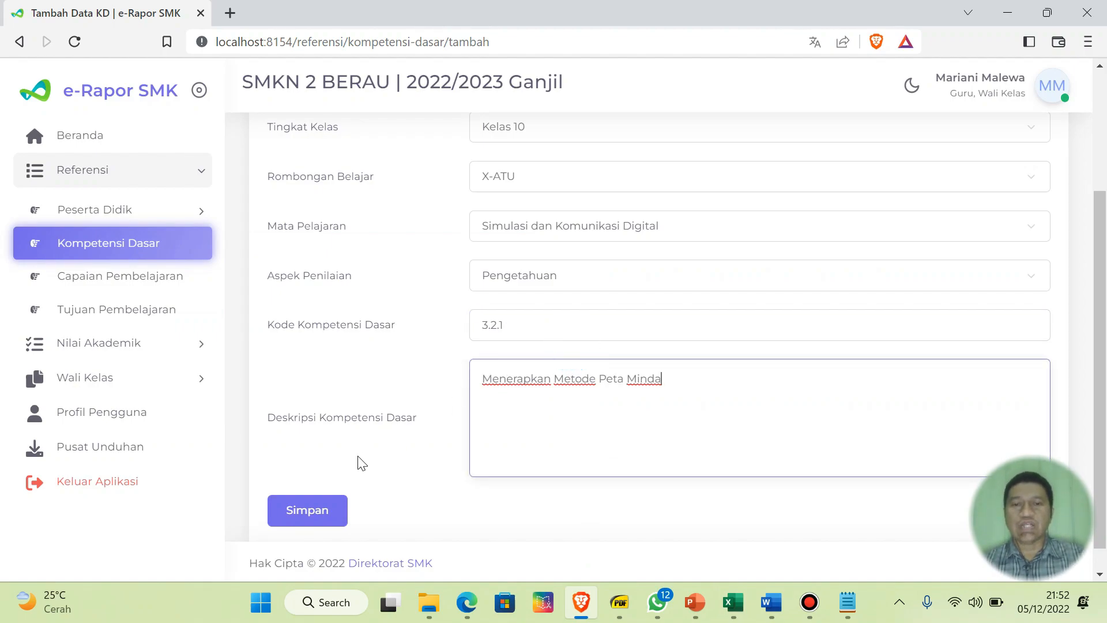
pyautogui.click(329, 514)
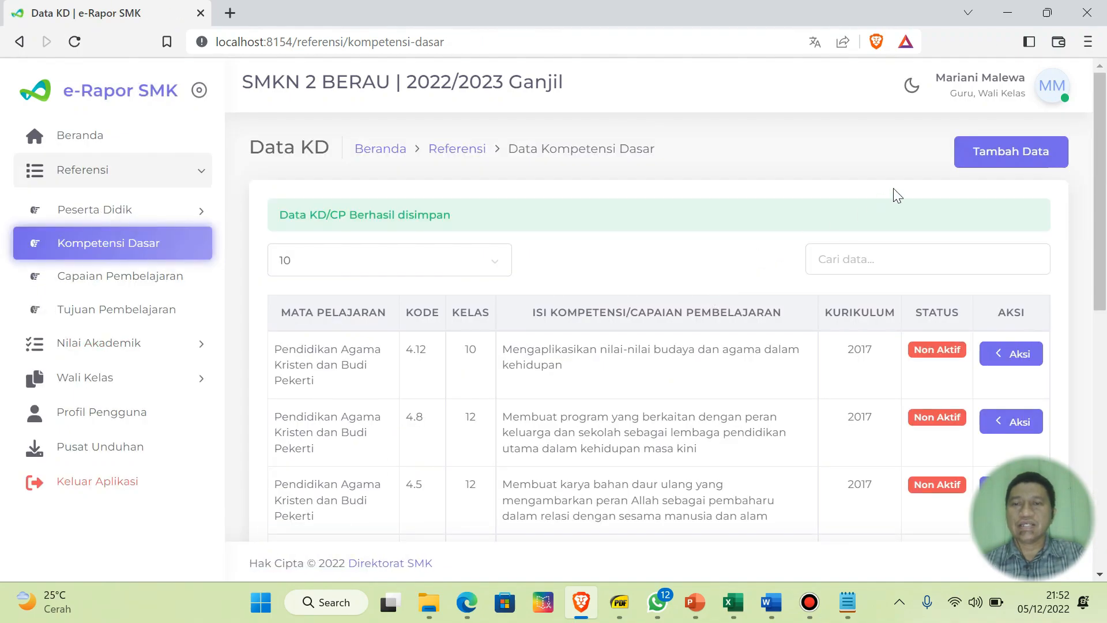
# - Start a third Kompetensi Dasar entry for Kelas 10 and study group X-ATU
pyautogui.click(1001, 153)
pyautogui.click(563, 299)
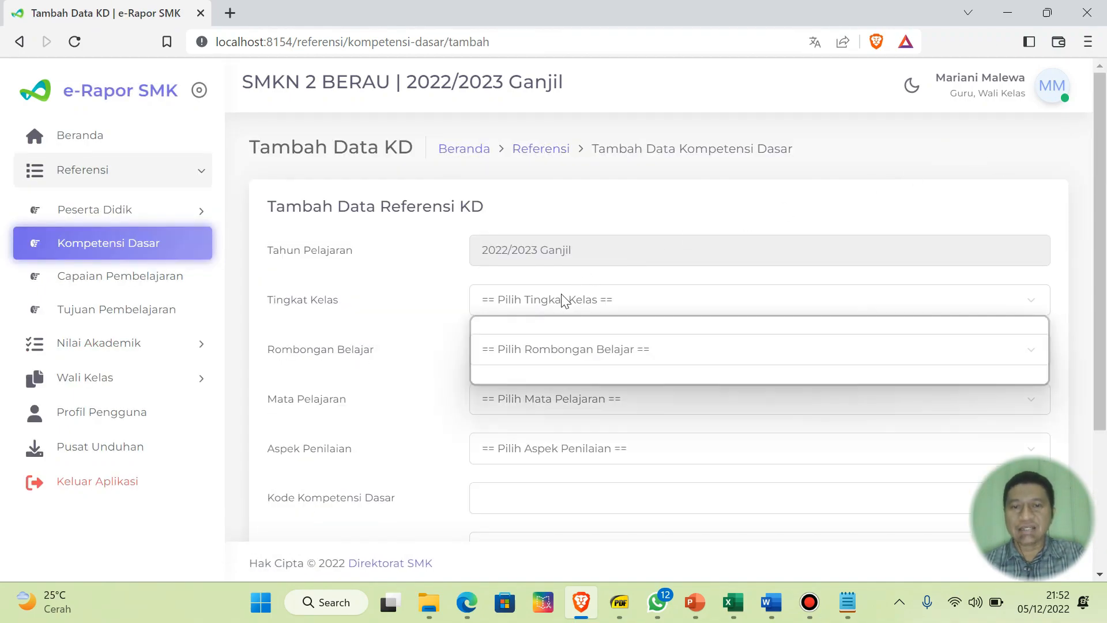
pyautogui.click(548, 332)
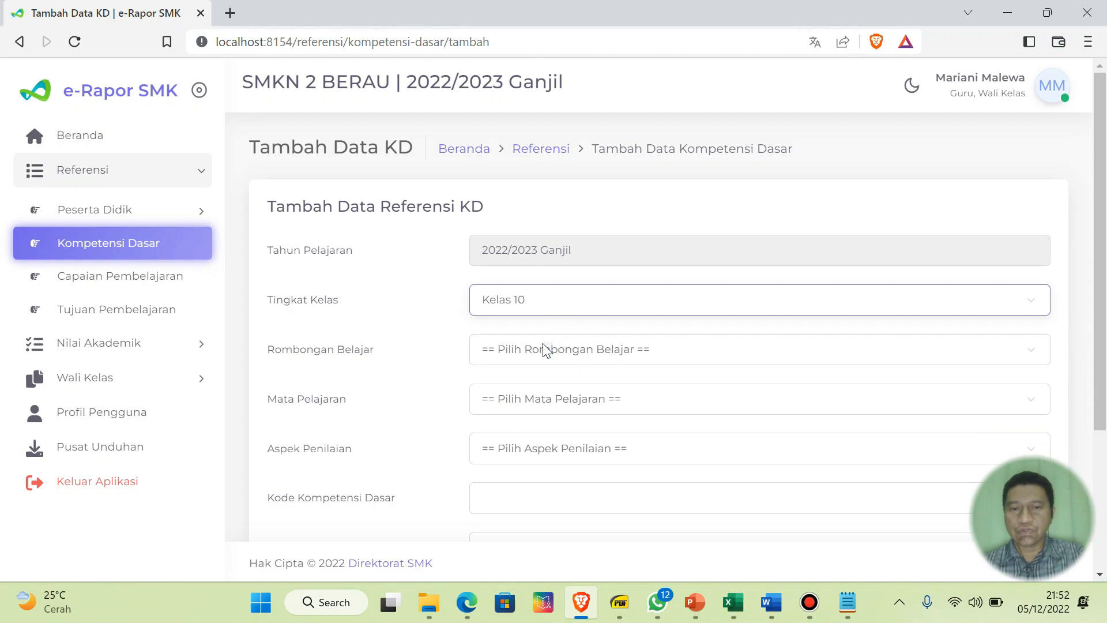
pyautogui.click(543, 348)
pyautogui.click(536, 389)
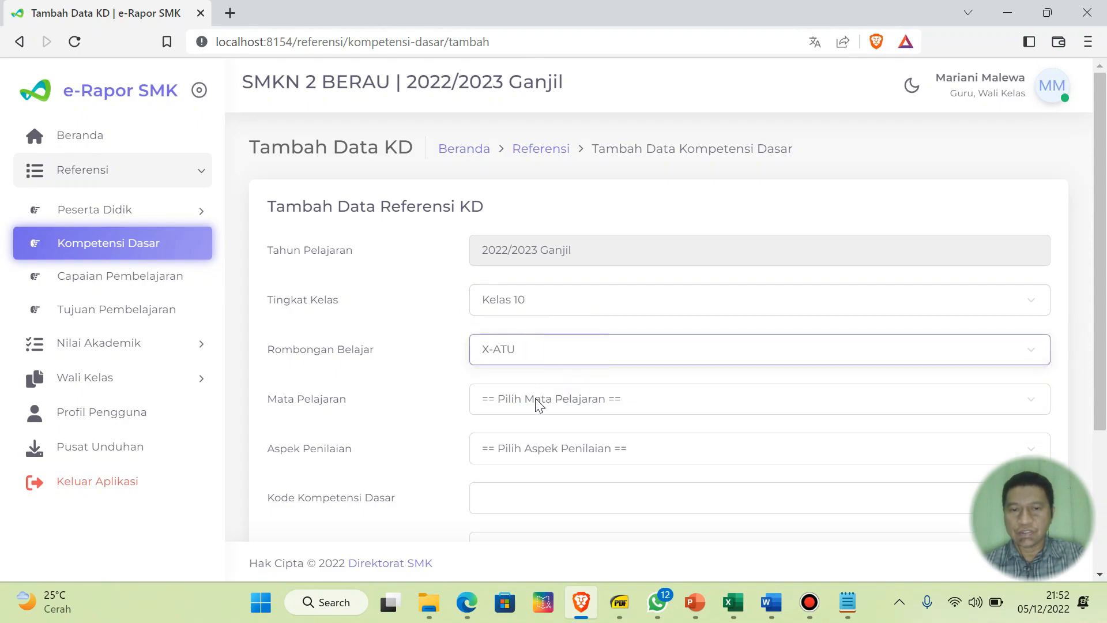
# - Select Simulasi dan Komunikasi Digital as the third entry's subject and Pengetahuan as its assessment aspect
pyautogui.click(537, 401)
pyautogui.click(548, 447)
pyautogui.click(542, 448)
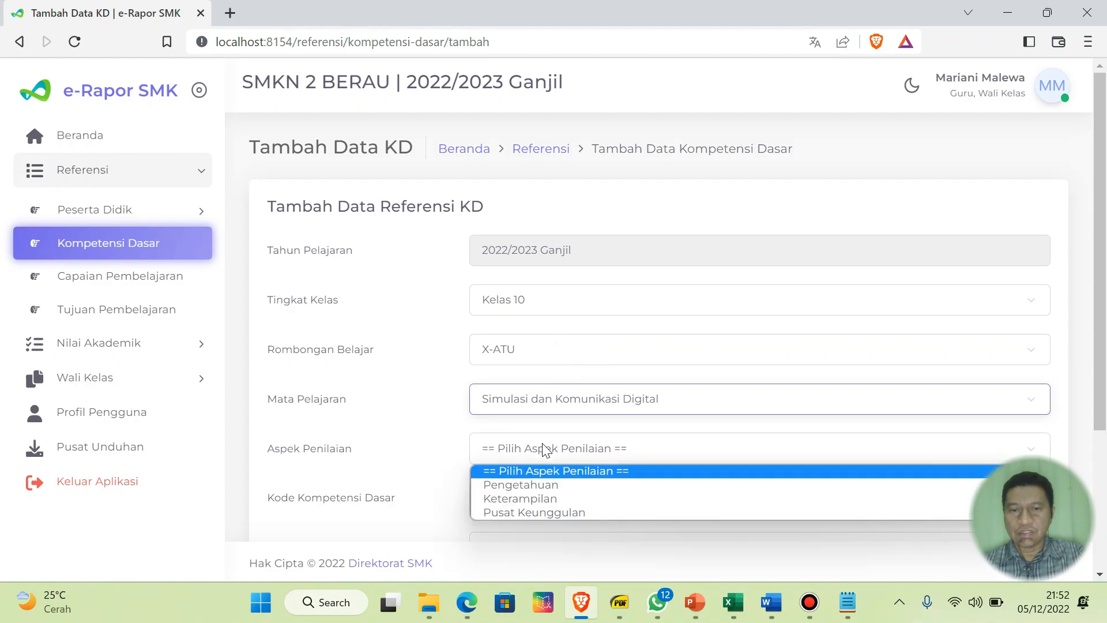
pyautogui.click(551, 486)
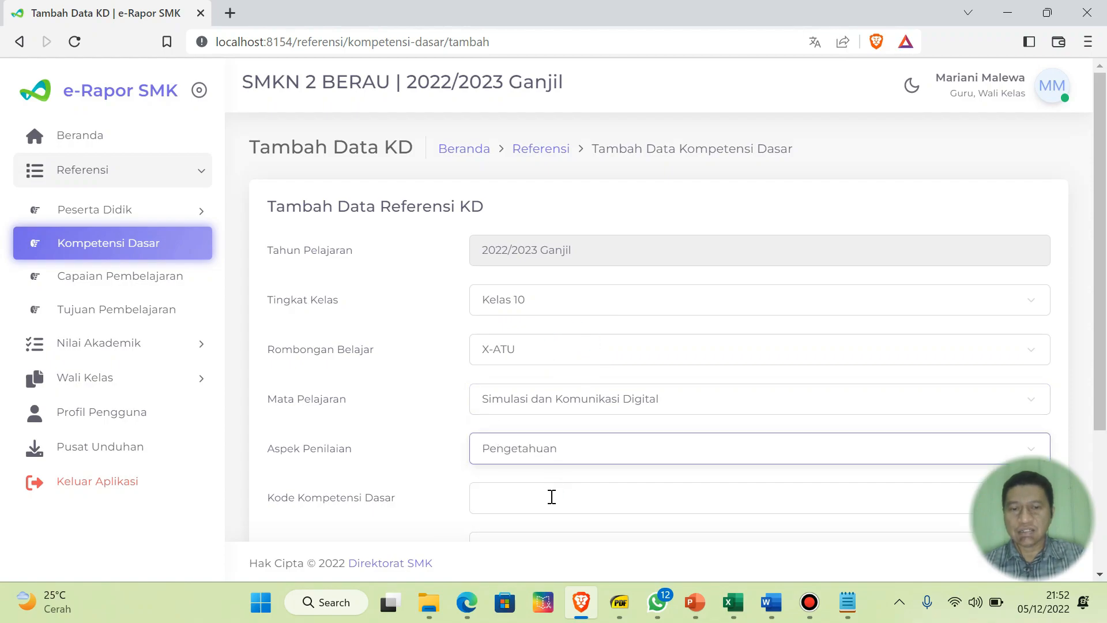
# - Enter 3.3.1 as the third entry's code and copy the KD 3.3 text "Menentukan paragraf deskriptif, argumentatif, naratif dam persuasif" from Book1 in Excel
pyautogui.click(551, 494)
pyautogui.write('3.3.1')
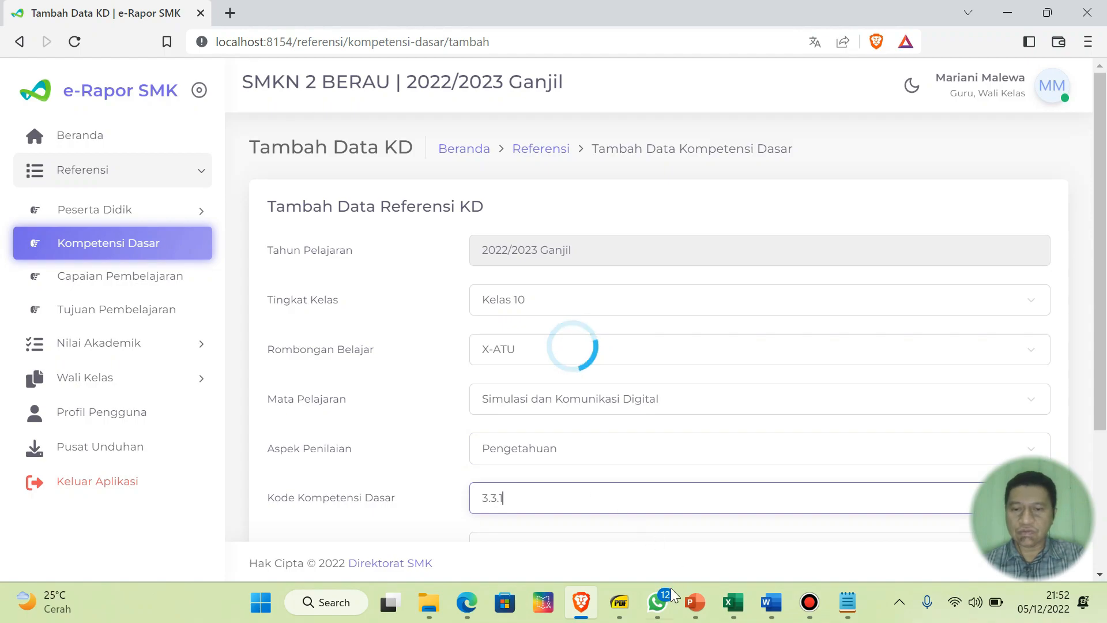
pyautogui.click(620, 602)
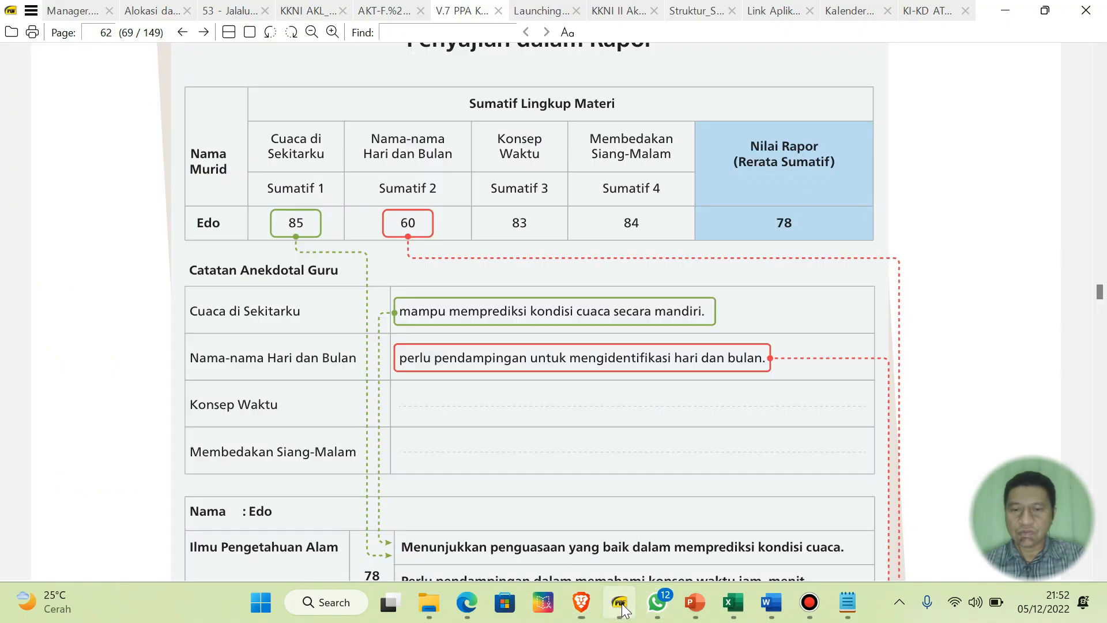
pyautogui.click(771, 601)
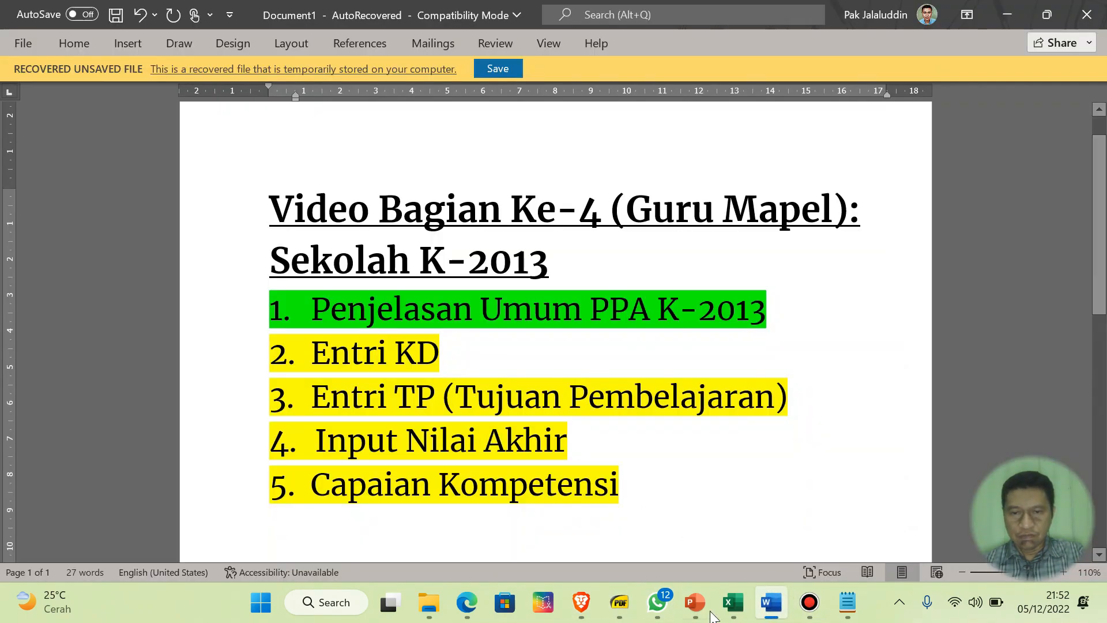
pyautogui.moveTo(731, 605)
pyautogui.click(672, 547)
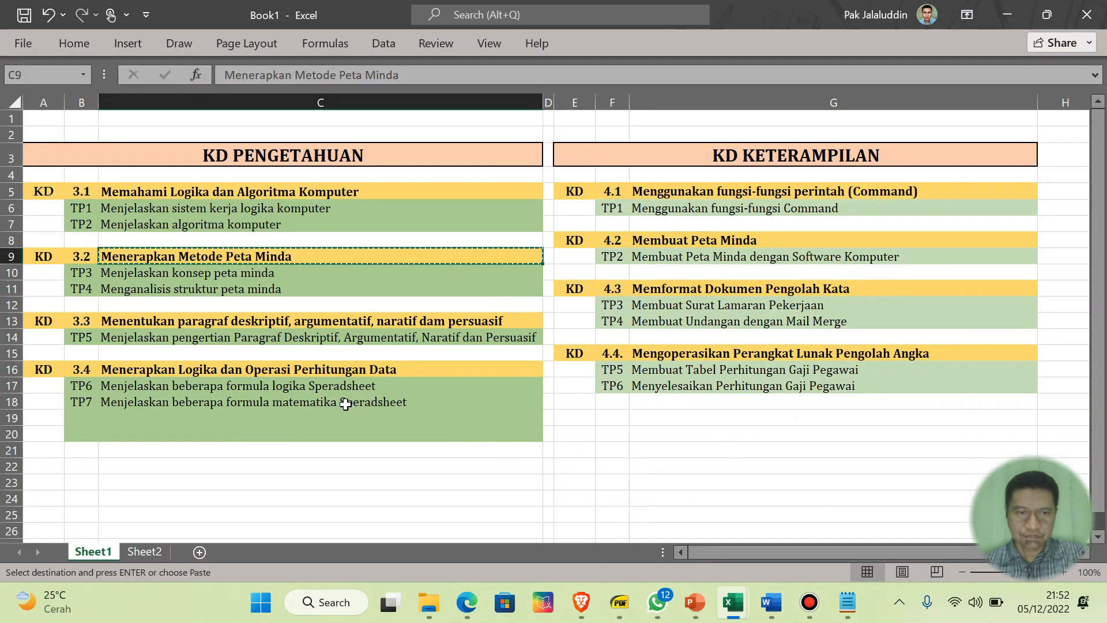
pyautogui.click(191, 318)
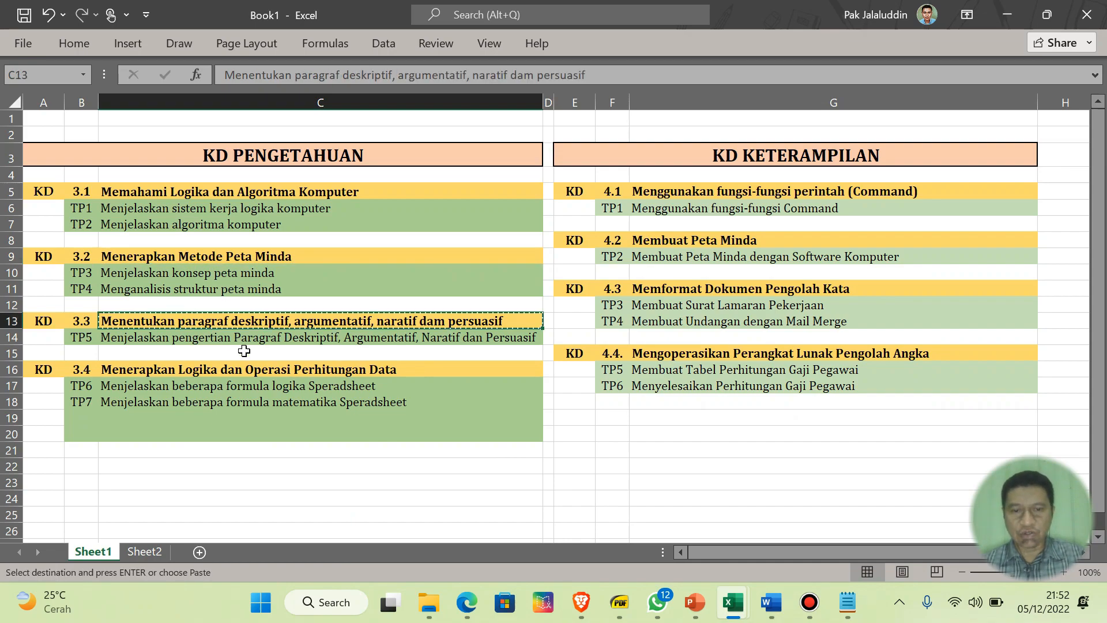
# - Back in e-Rapor SMK, paste the KD 3.3 text as the description without its trailing line break and save the third entry
pyautogui.click(581, 602)
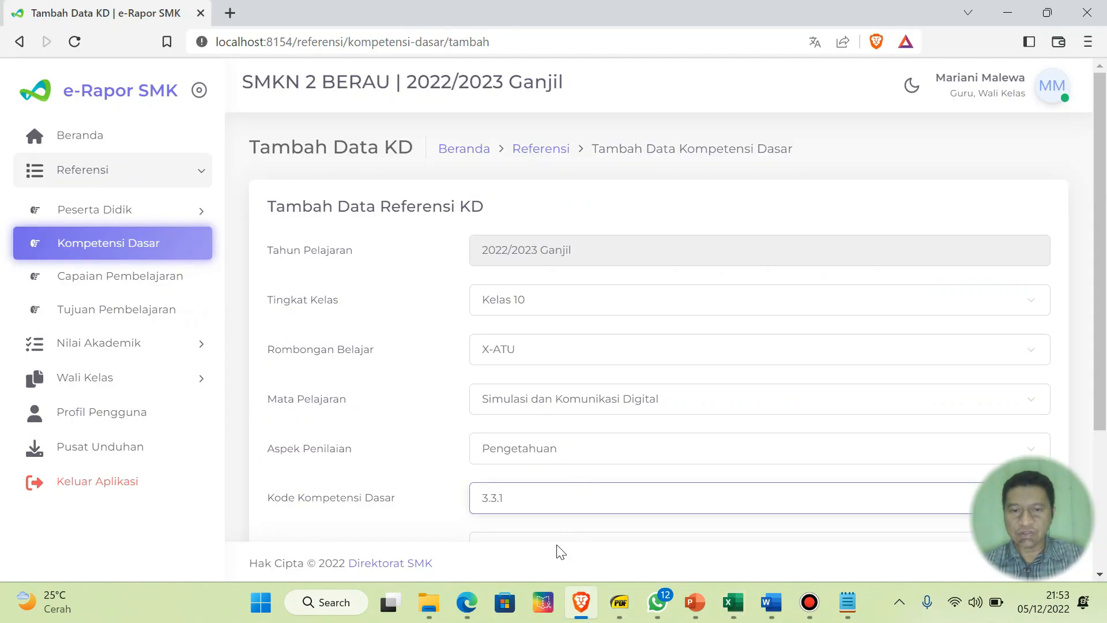
pyautogui.scroll(-3, 625, 485)
pyautogui.click(615, 365)
pyautogui.hotkey('ctrl', 'v')
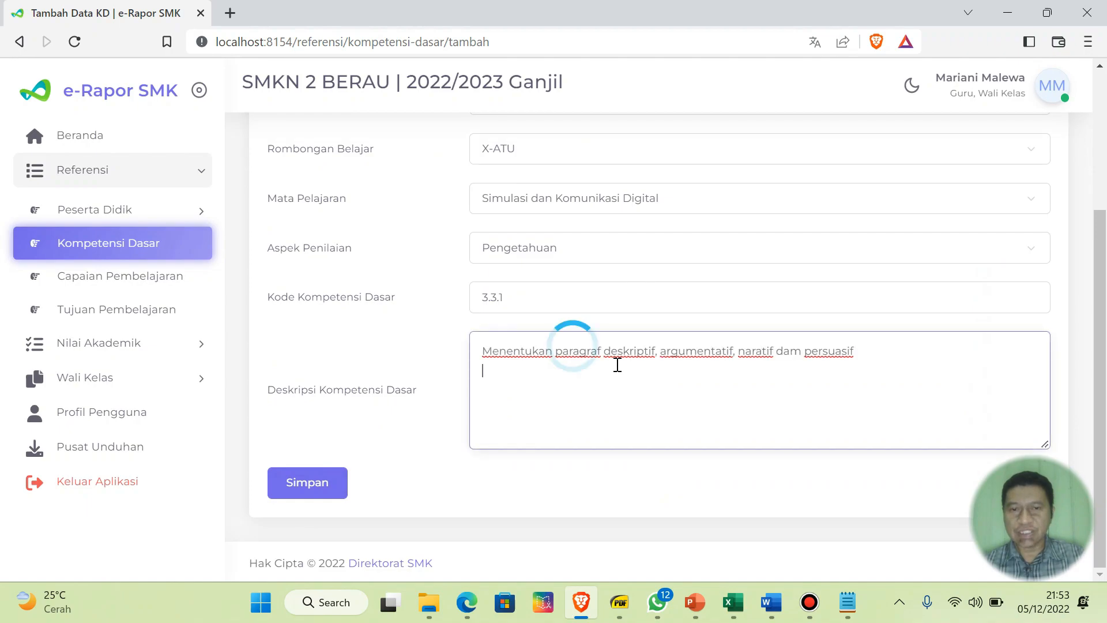
pyautogui.press('BackSpace')
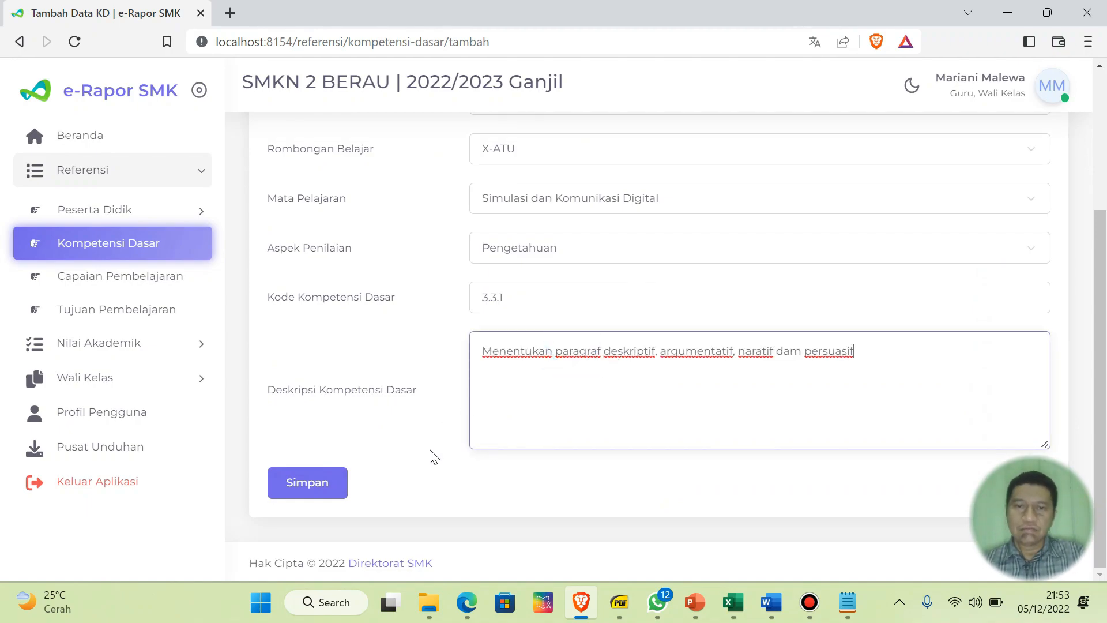
pyautogui.click(315, 478)
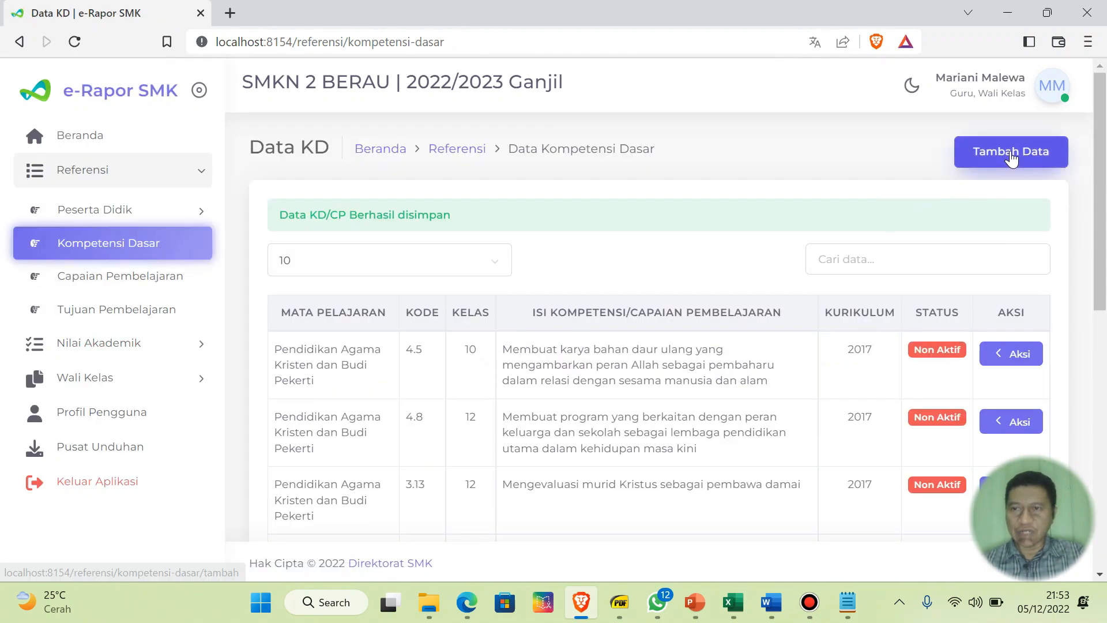
# - Start a fourth Kompetensi Dasar entry for Kelas 10 and study group X-ATU
pyautogui.click(1011, 155)
pyautogui.click(562, 304)
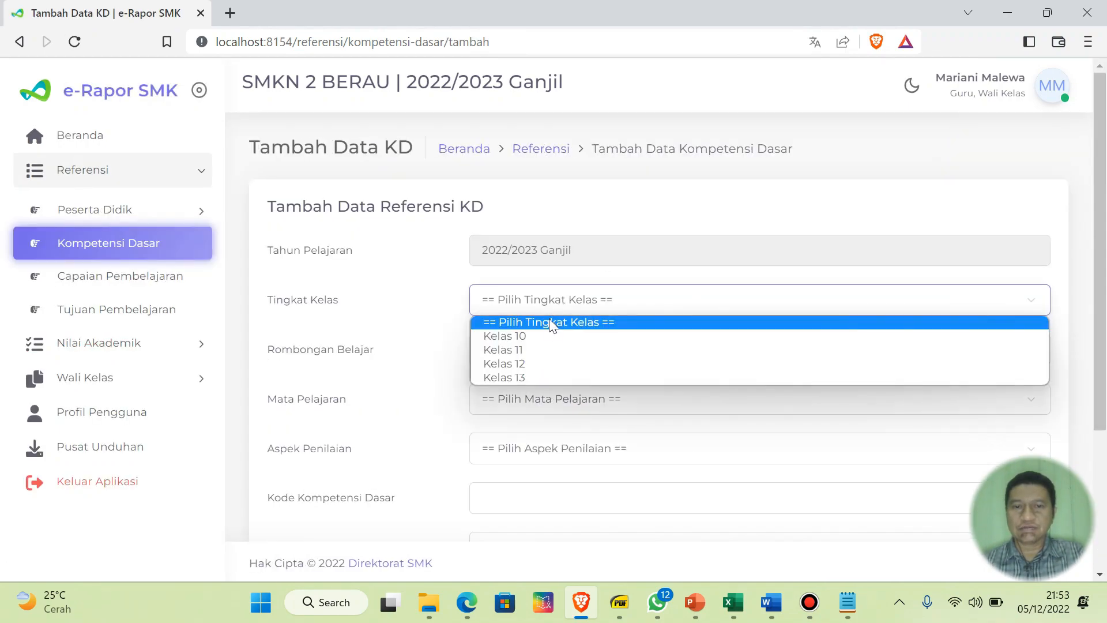
pyautogui.click(544, 335)
pyautogui.click(541, 347)
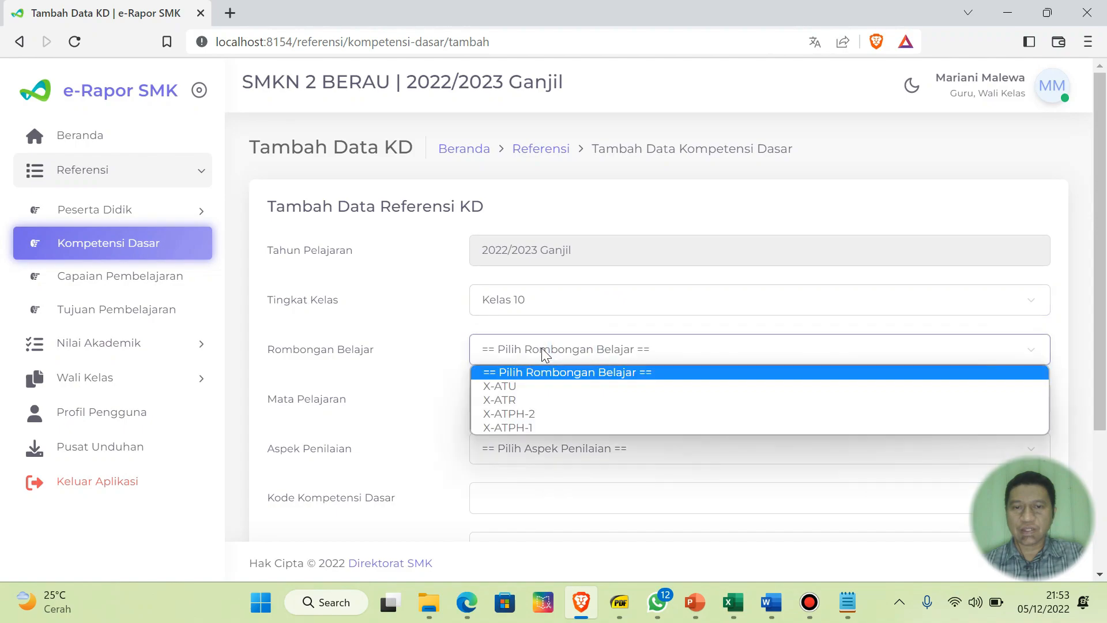
pyautogui.click(538, 386)
# - Set the fourth entry's subject to Simulasi dan Komunikasi Digital, its assessment aspect to Pengetahuan and its code to 3.4.1
pyautogui.click(543, 400)
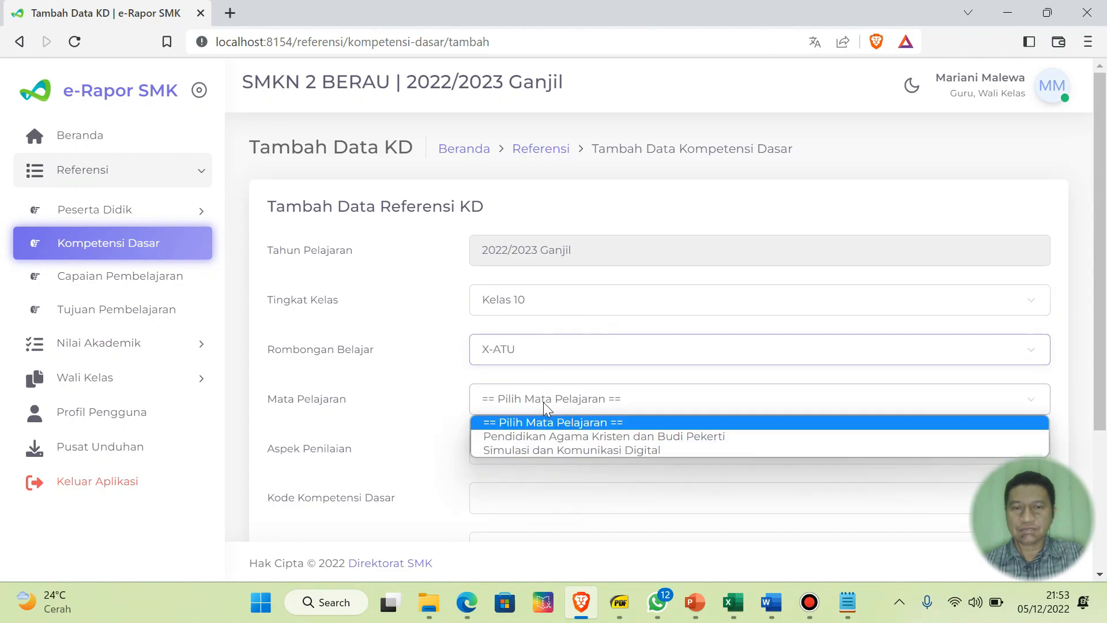
pyautogui.click(543, 449)
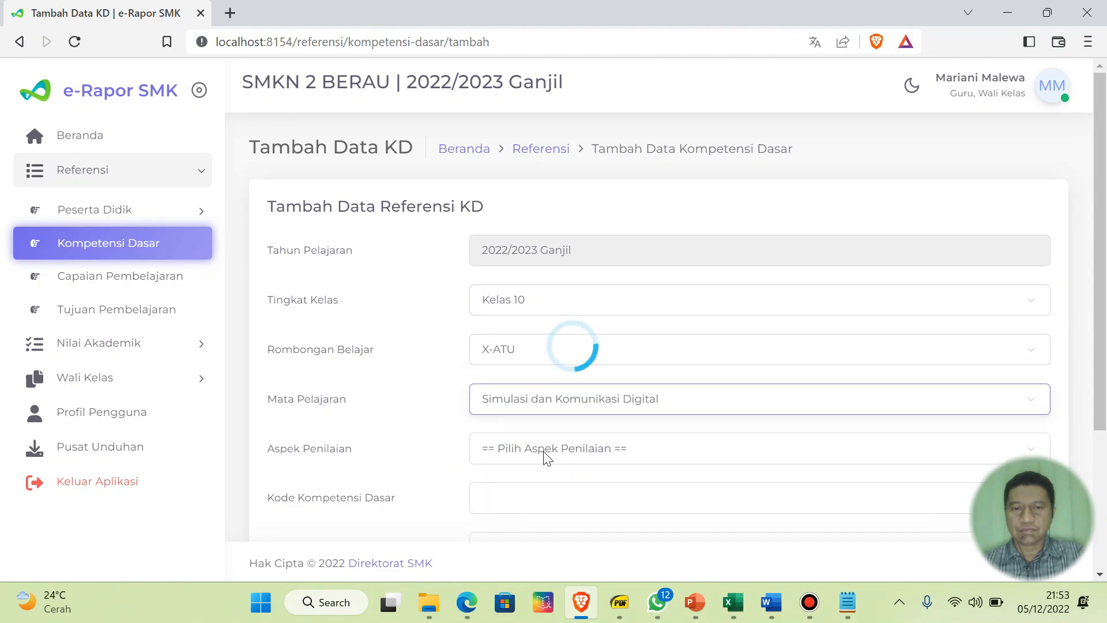
pyautogui.click(543, 451)
pyautogui.click(541, 482)
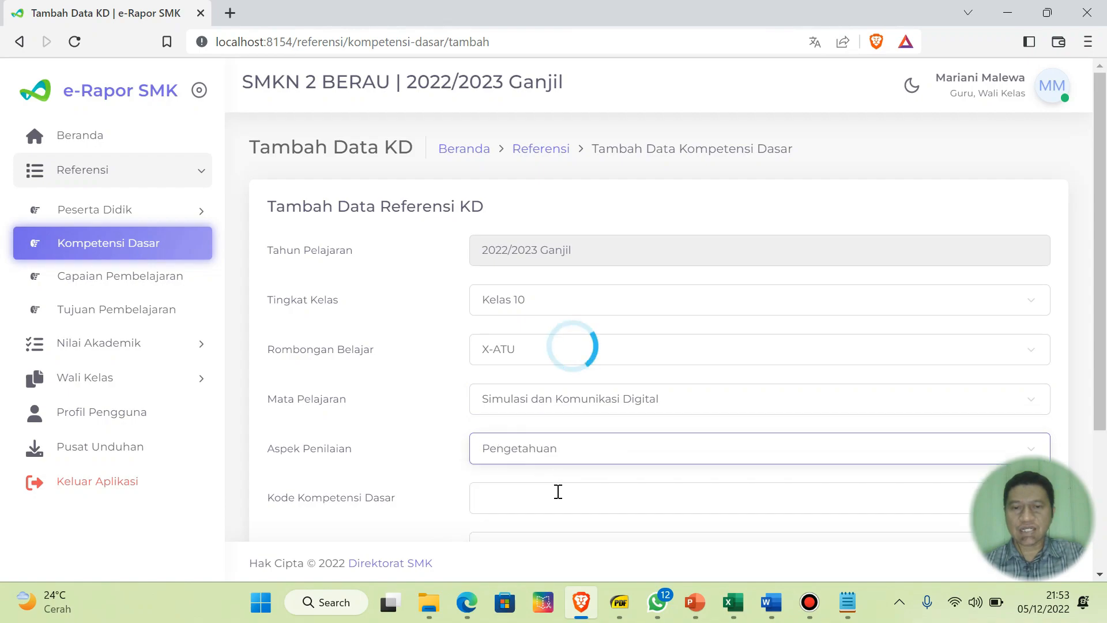
pyautogui.click(558, 491)
pyautogui.write('3.4.1')
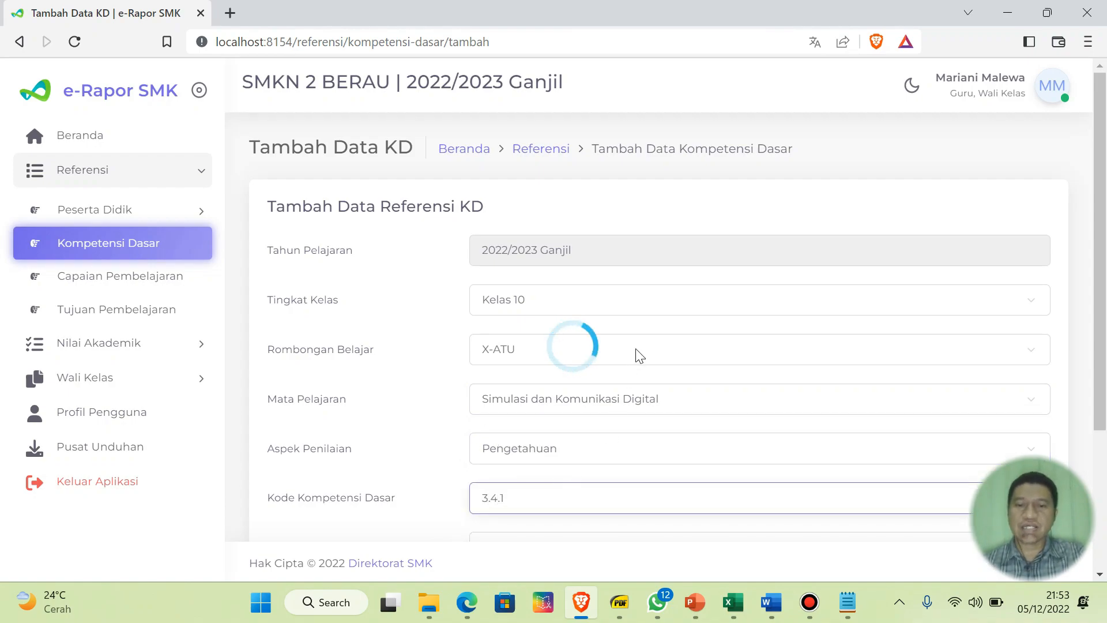
# - Switch to the Book1 workbook in Excel and copy the KD 3.4 text "Menerapkan Logika dan Operasi Perhitungan Data"
pyautogui.scroll(-3, 638, 354)
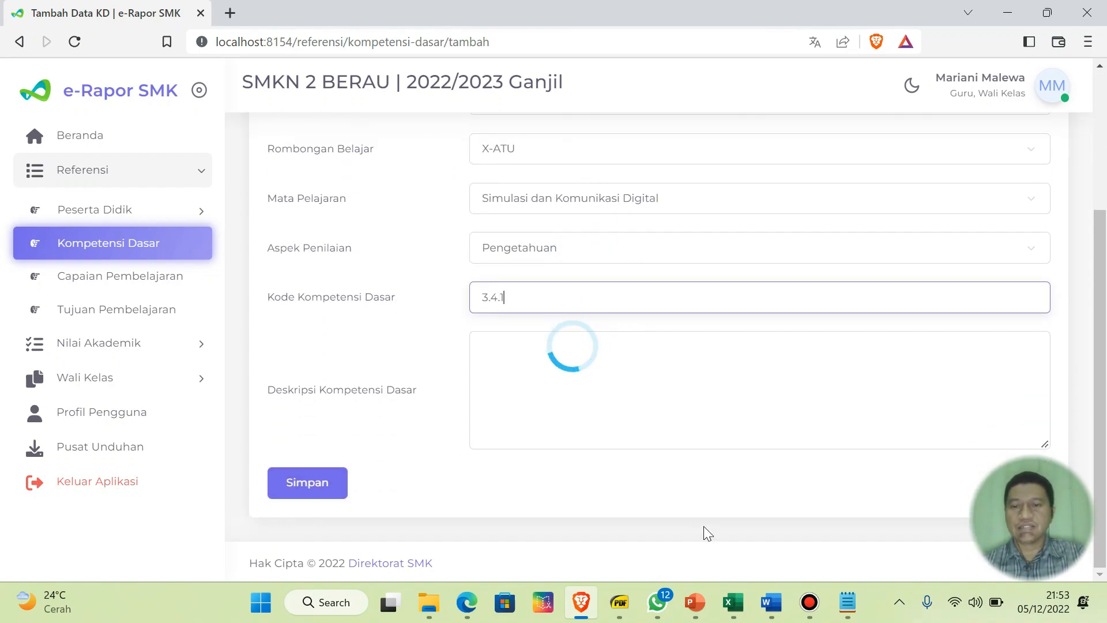
pyautogui.click(734, 599)
pyautogui.click(672, 549)
pyautogui.click(149, 367)
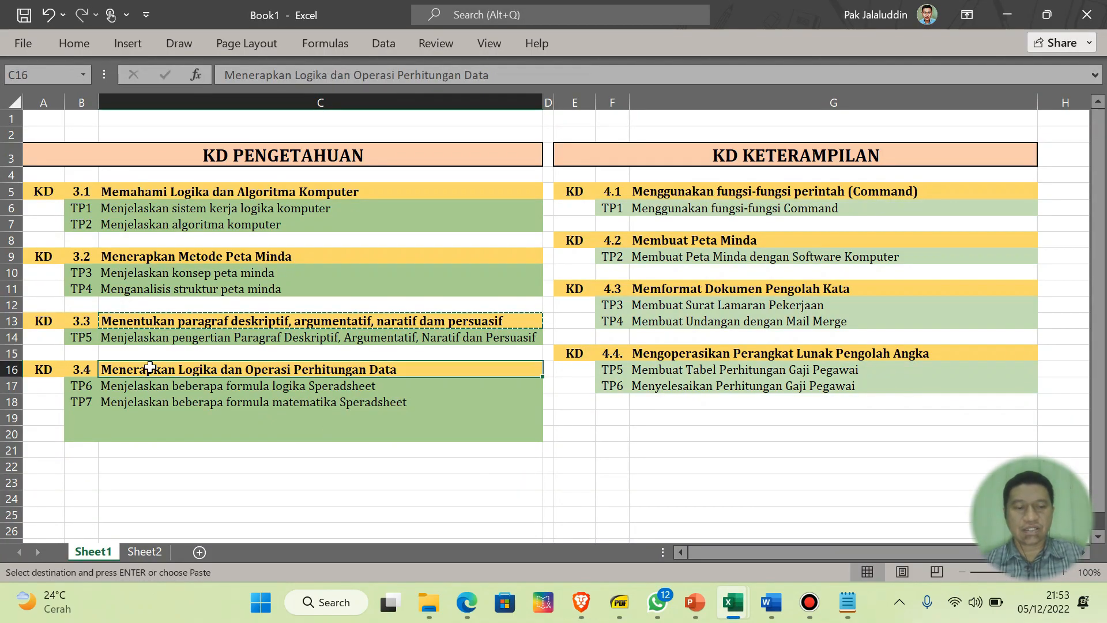
pyautogui.hotkey('ctrl', 'c')
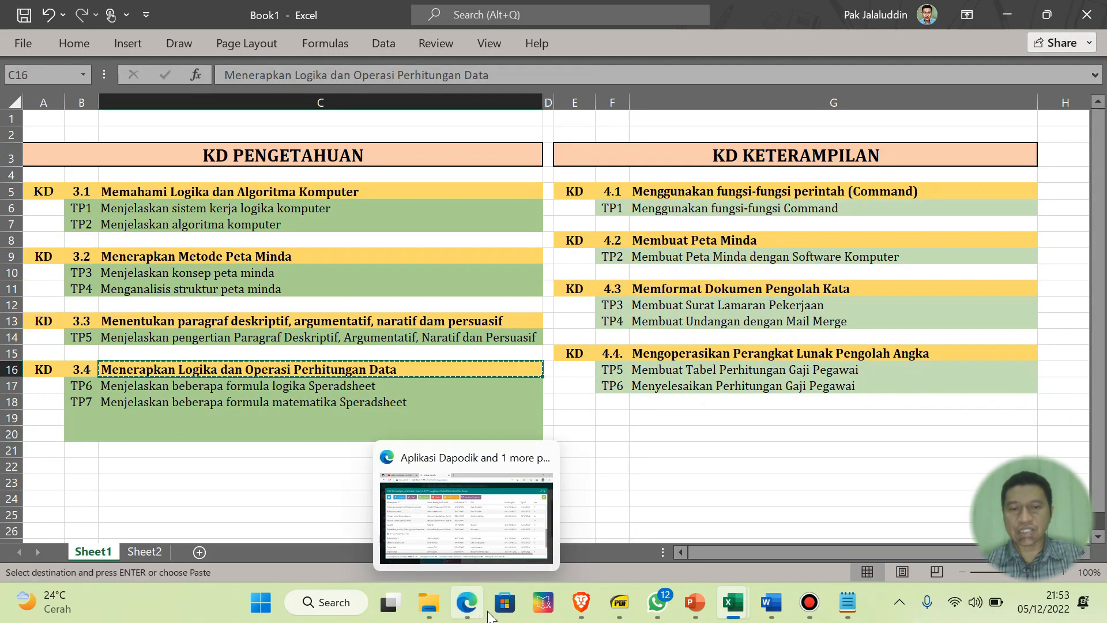
# - Back in e-Rapor SMK, paste the KD 3.4 text as the description and save the fourth entry
pyautogui.click(613, 501)
pyautogui.click(577, 380)
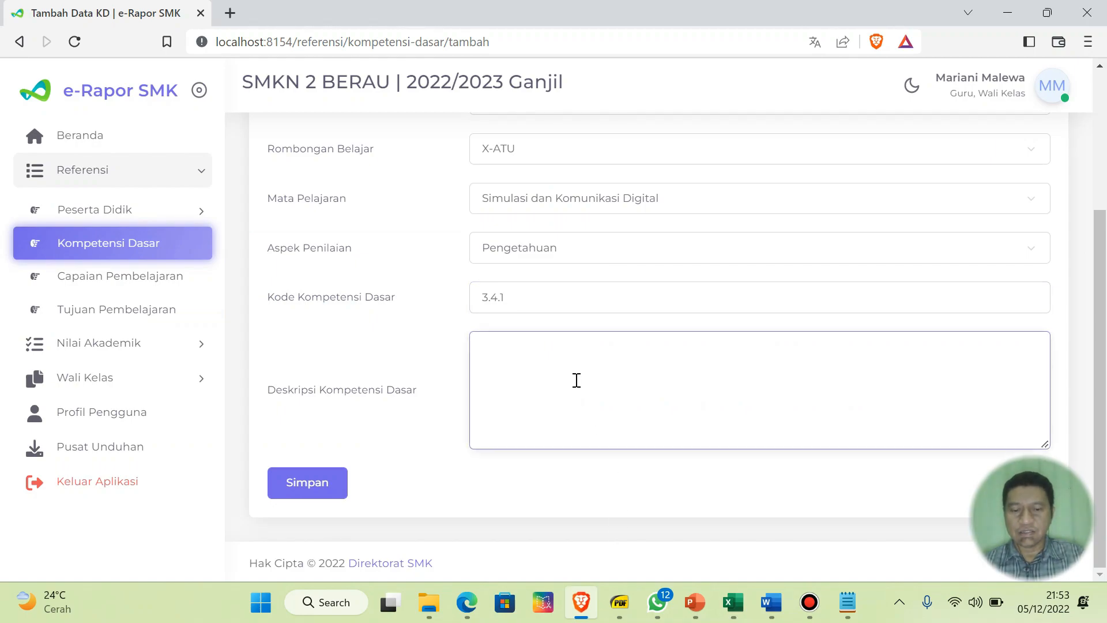
pyautogui.hotkey('ctrl', 'v')
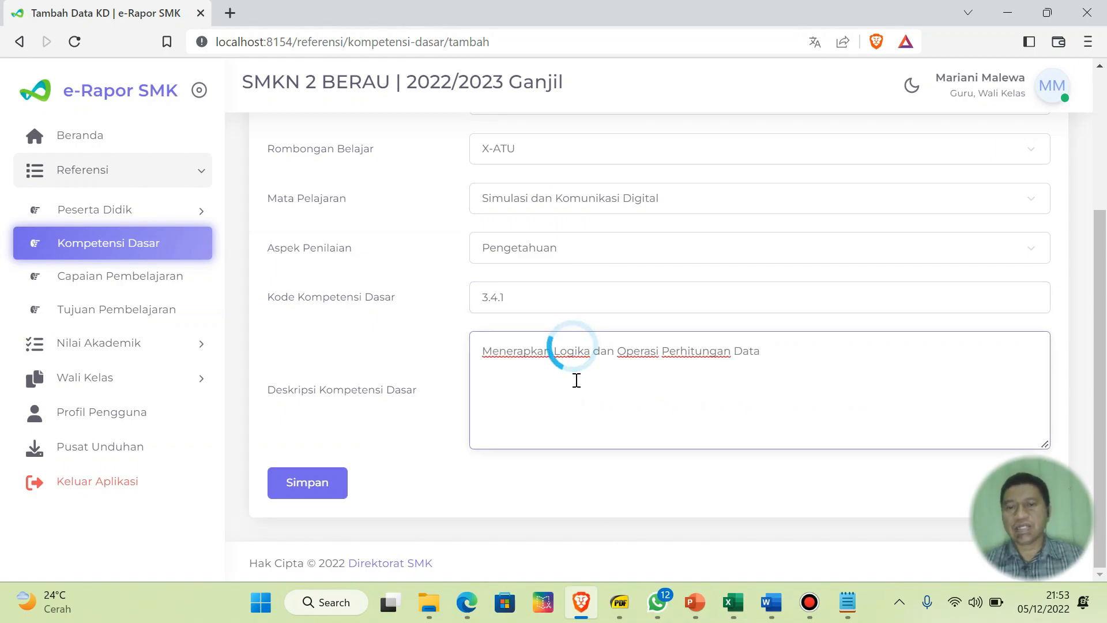
pyautogui.click(323, 492)
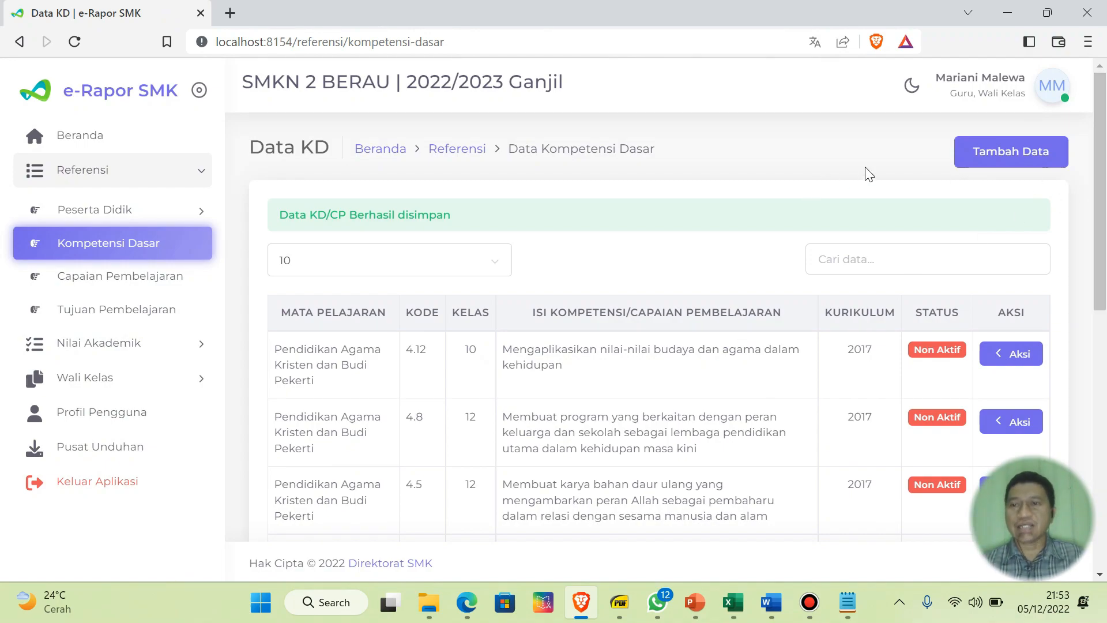
# - Start a fifth Kompetensi Dasar entry for Kelas 10 and study group X-ATU
pyautogui.click(1000, 157)
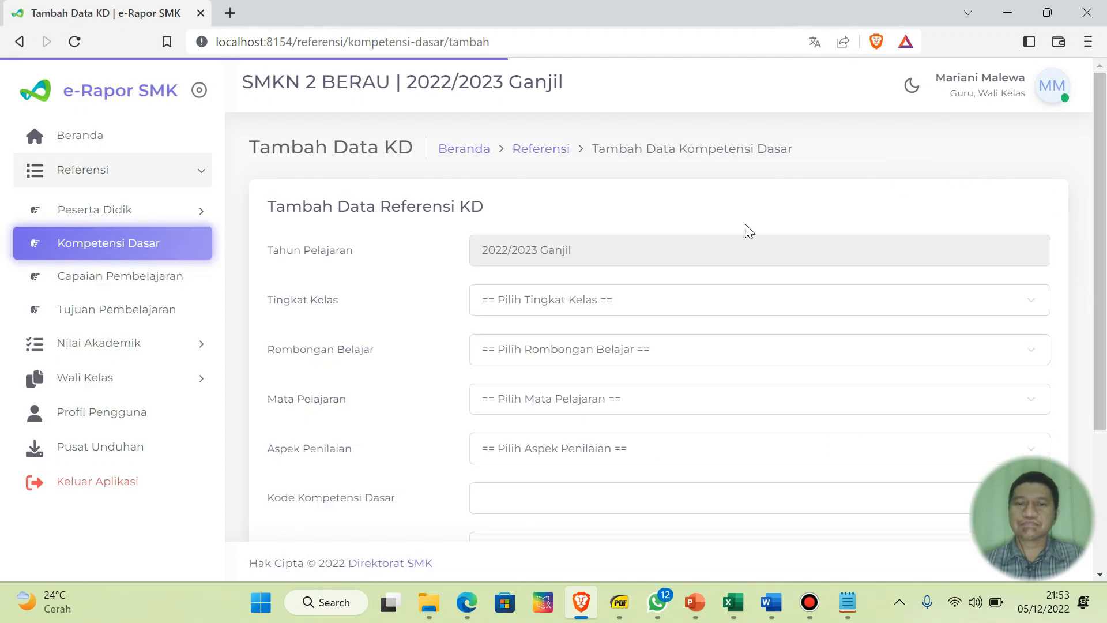
pyautogui.click(585, 303)
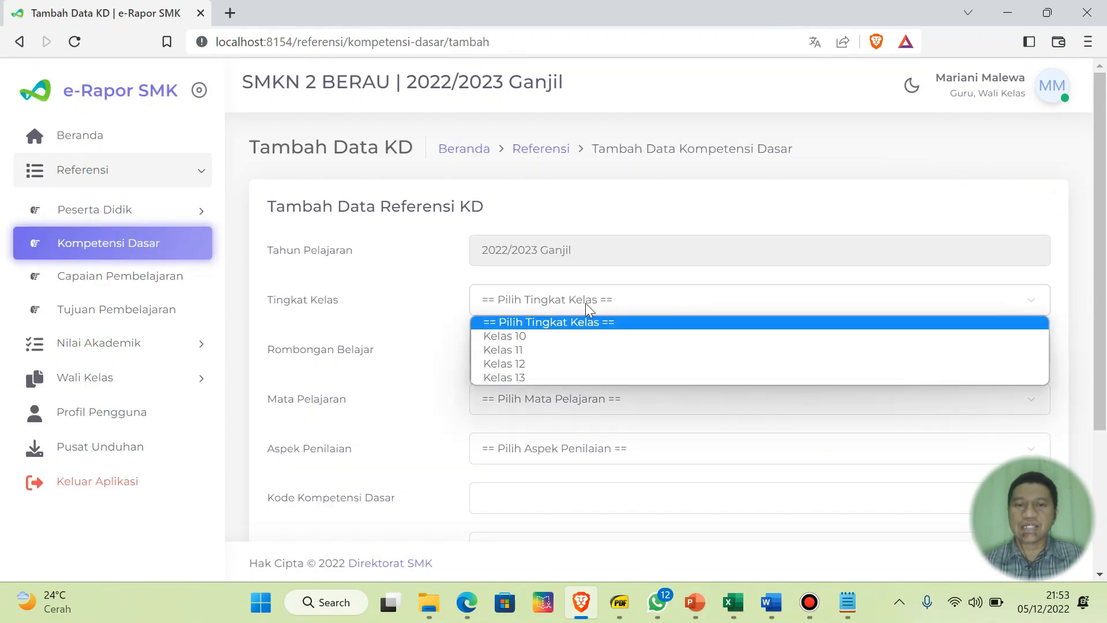
pyautogui.click(572, 337)
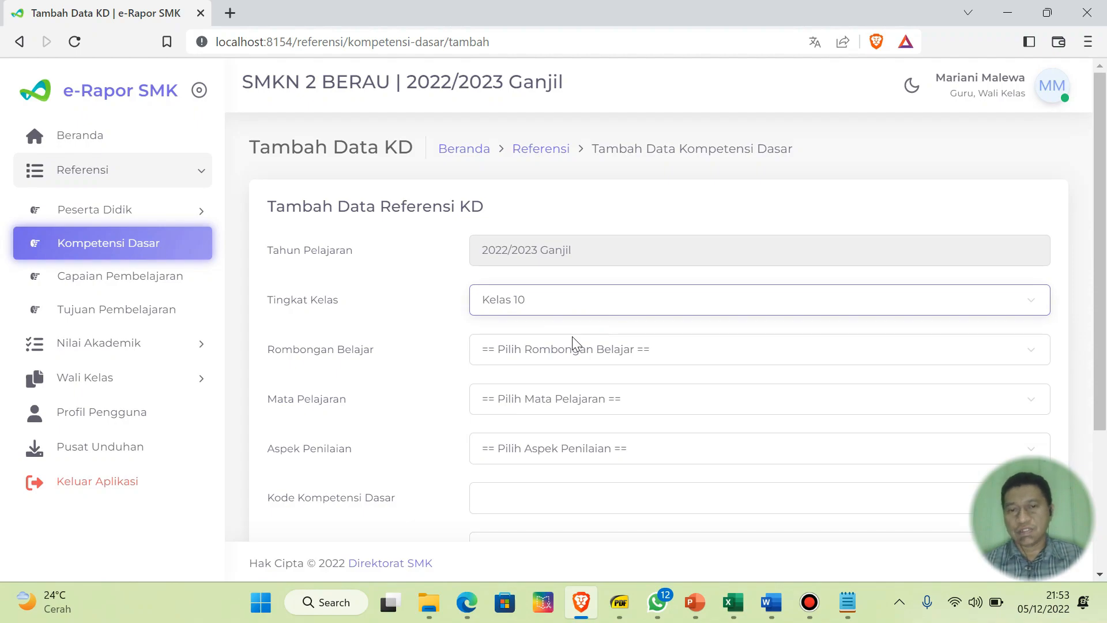
pyautogui.click(532, 358)
pyautogui.click(529, 388)
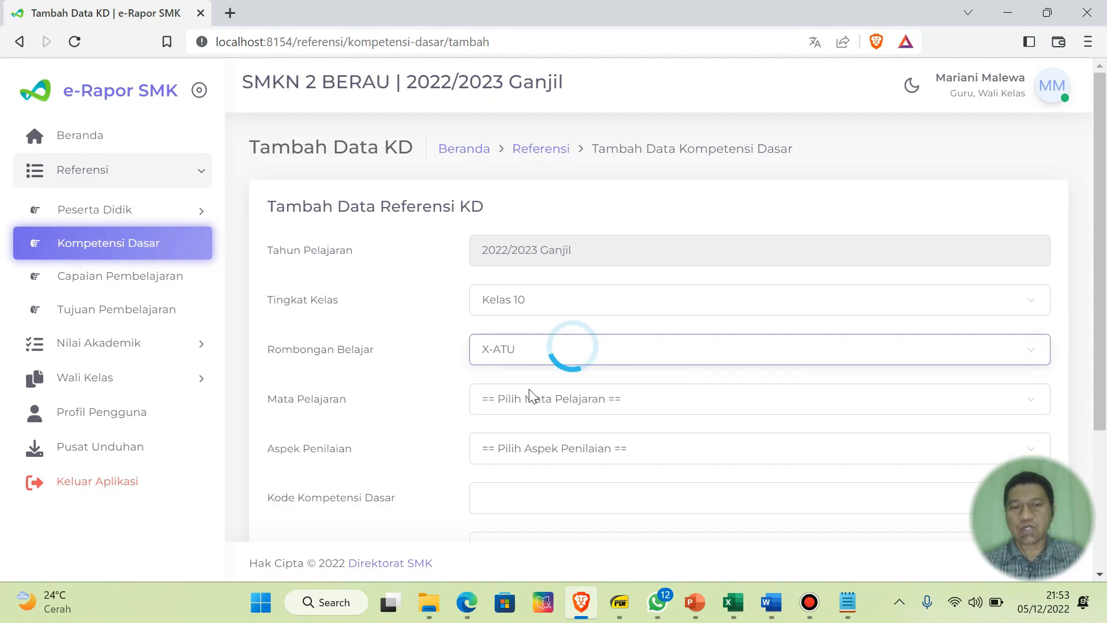
# - Set the fifth entry's subject to Simulasi dan Komunikasi Digital, its assessment aspect to Keterampilan and its code to 4.1.1
pyautogui.click(535, 401)
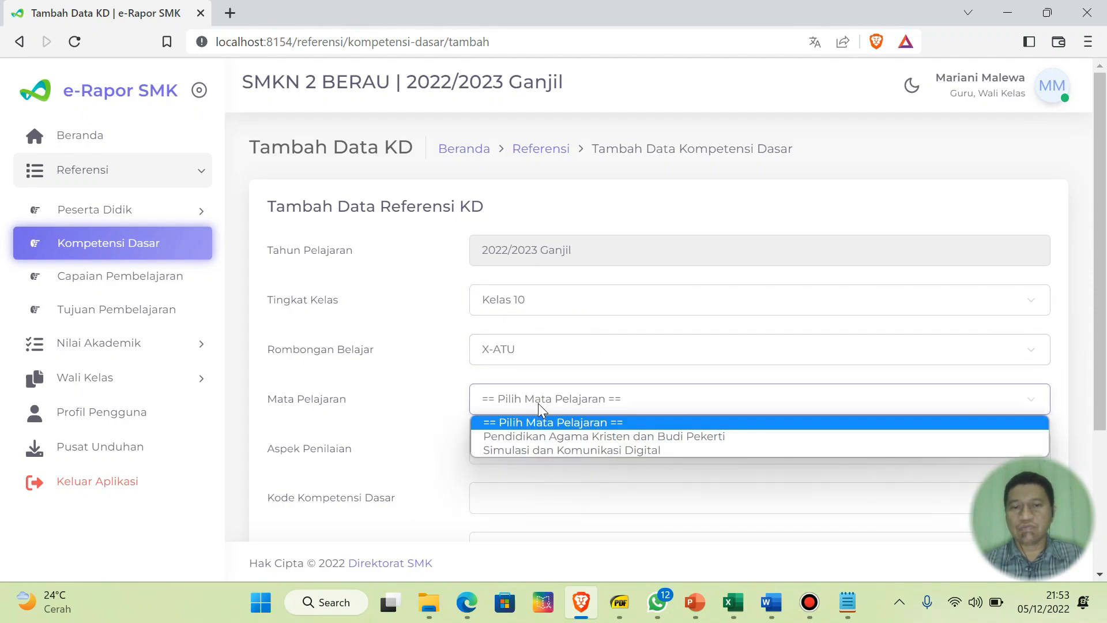
pyautogui.click(541, 449)
pyautogui.click(541, 450)
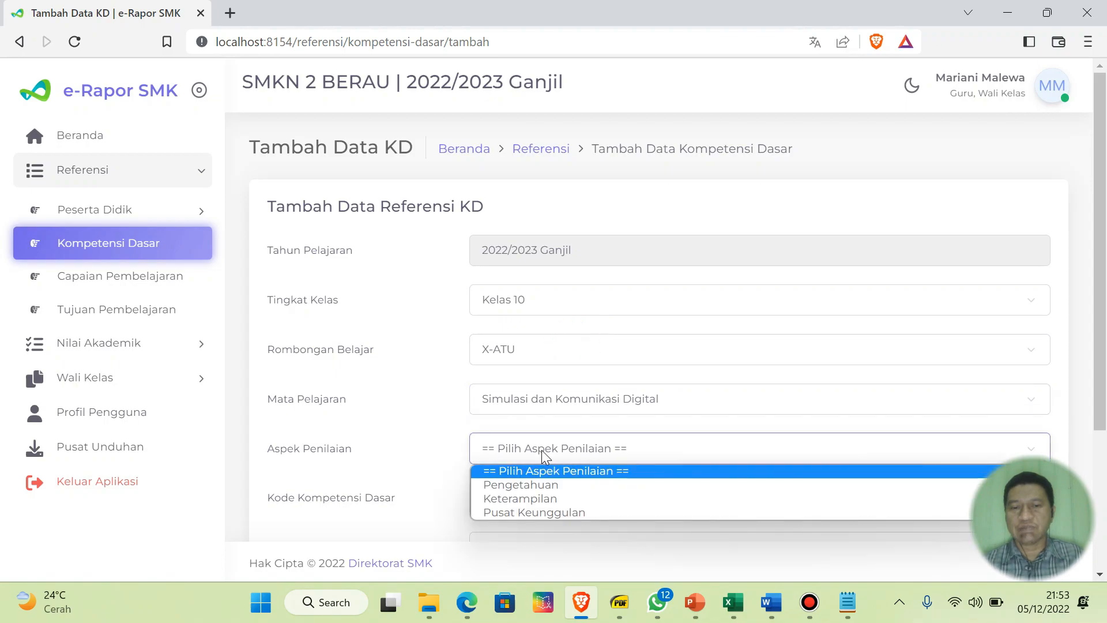
pyautogui.click(546, 498)
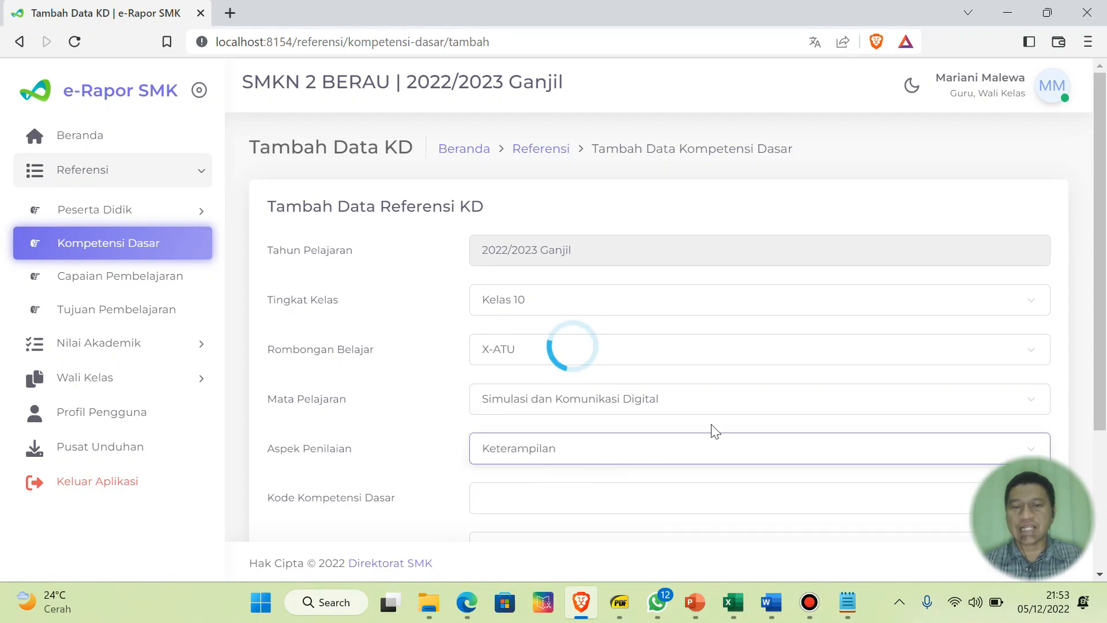
pyautogui.scroll(-3, 716, 430)
pyautogui.click(571, 297)
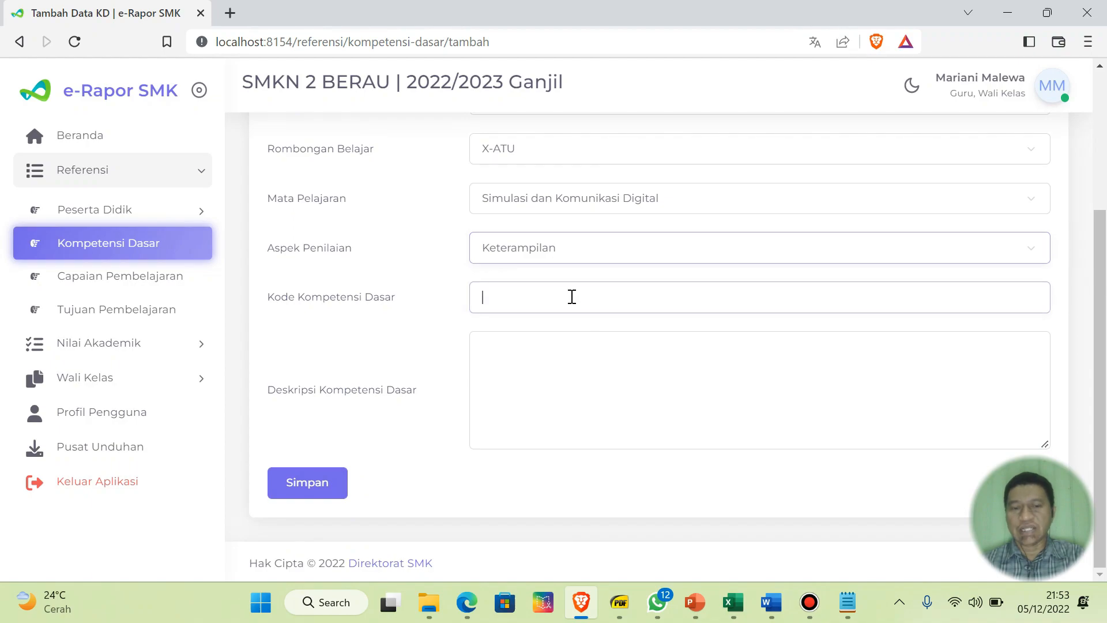
pyautogui.write('4.1.1')
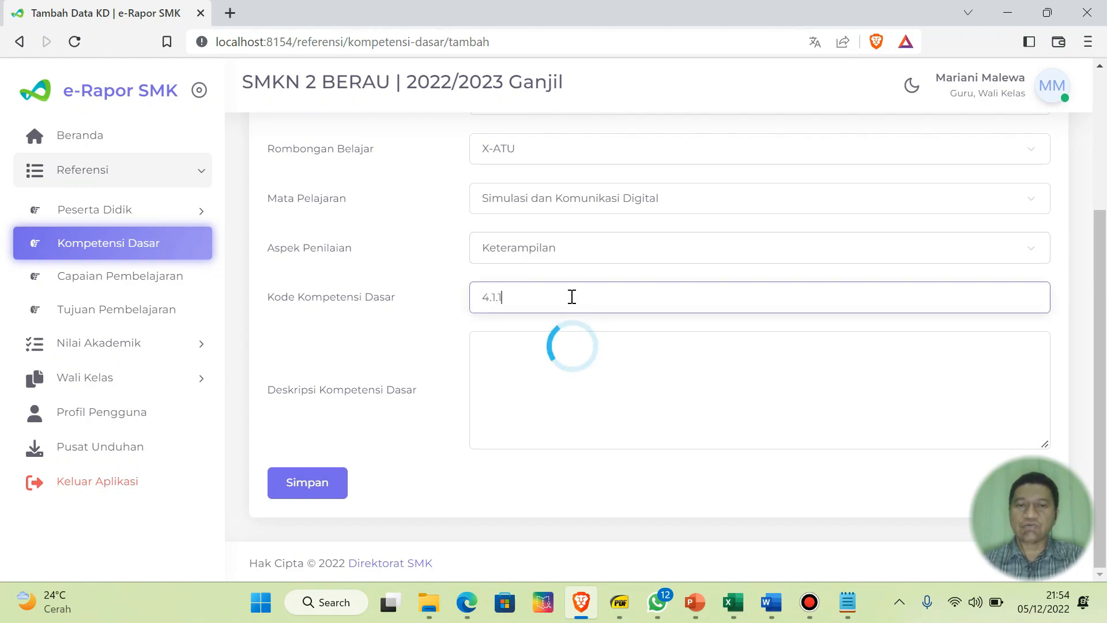
# - Switch to the Book1 workbook in Excel and copy the KD 4.1 text "Menggunakan fungsi-fungsi perintah (Command)"
pyautogui.moveTo(732, 602)
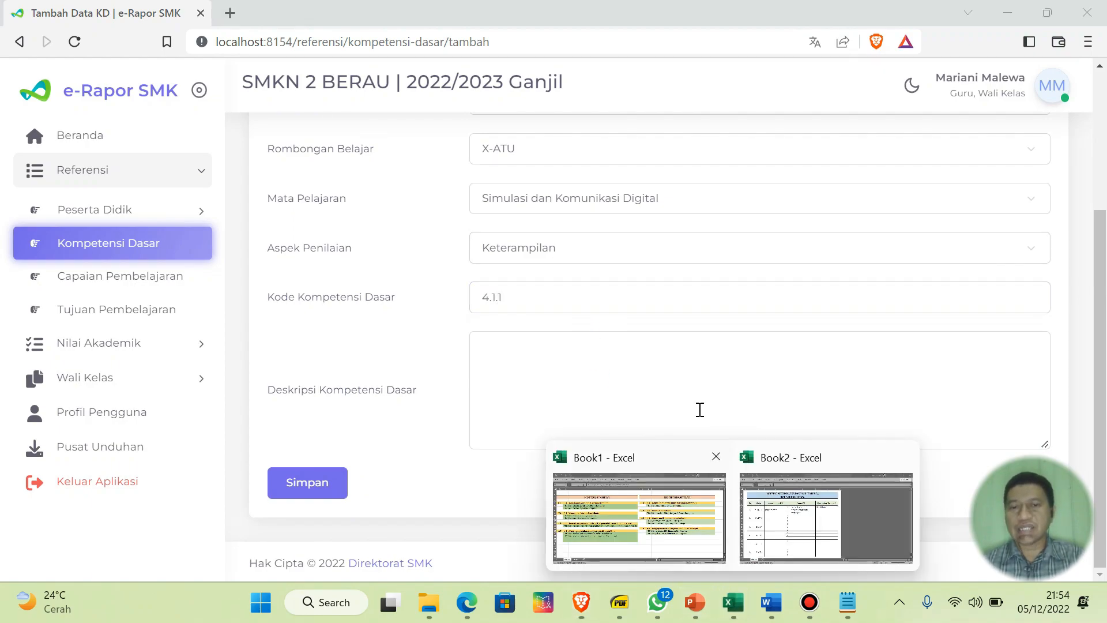
pyautogui.click(638, 511)
pyautogui.click(693, 193)
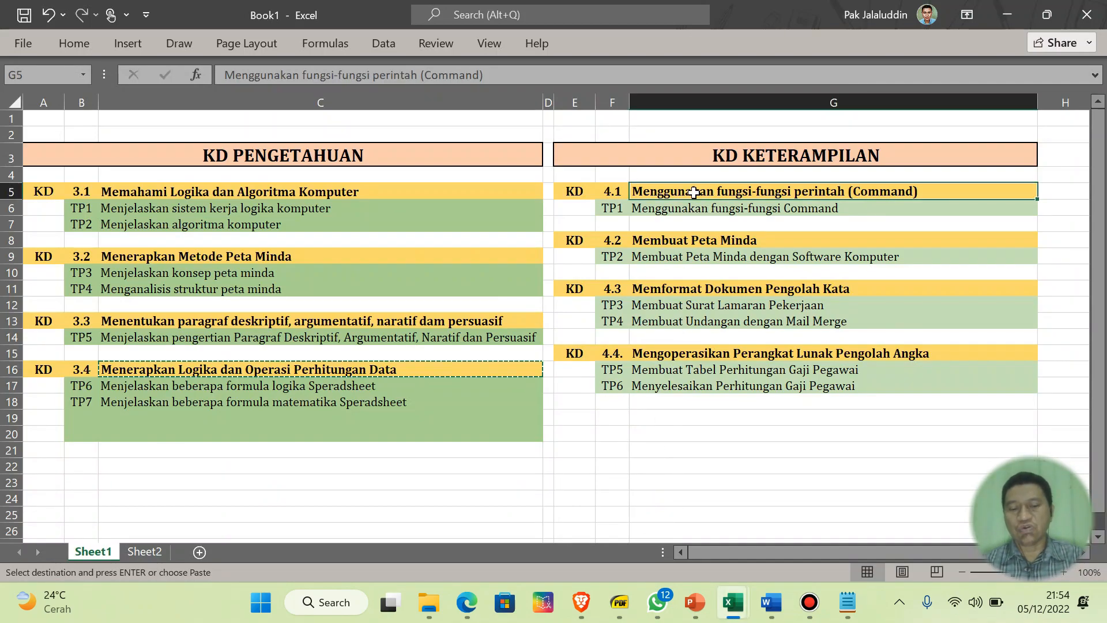
pyautogui.hotkey('ctrl', 'c')
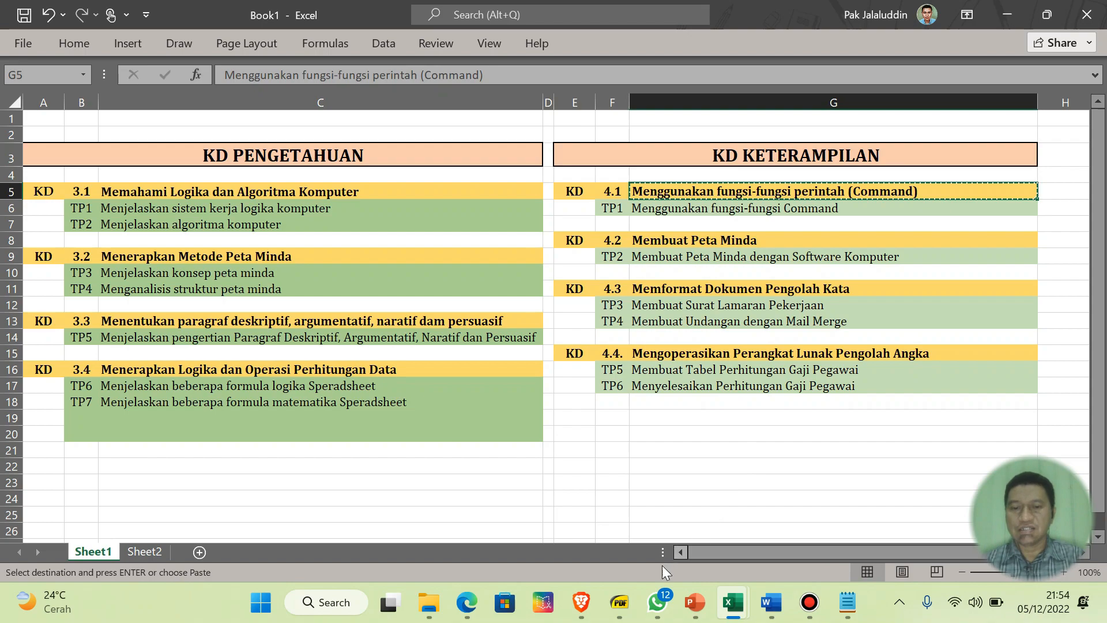
# - Back in e-Rapor SMK, paste the KD 4.1 text as the fifth entry's description
pyautogui.click(581, 601)
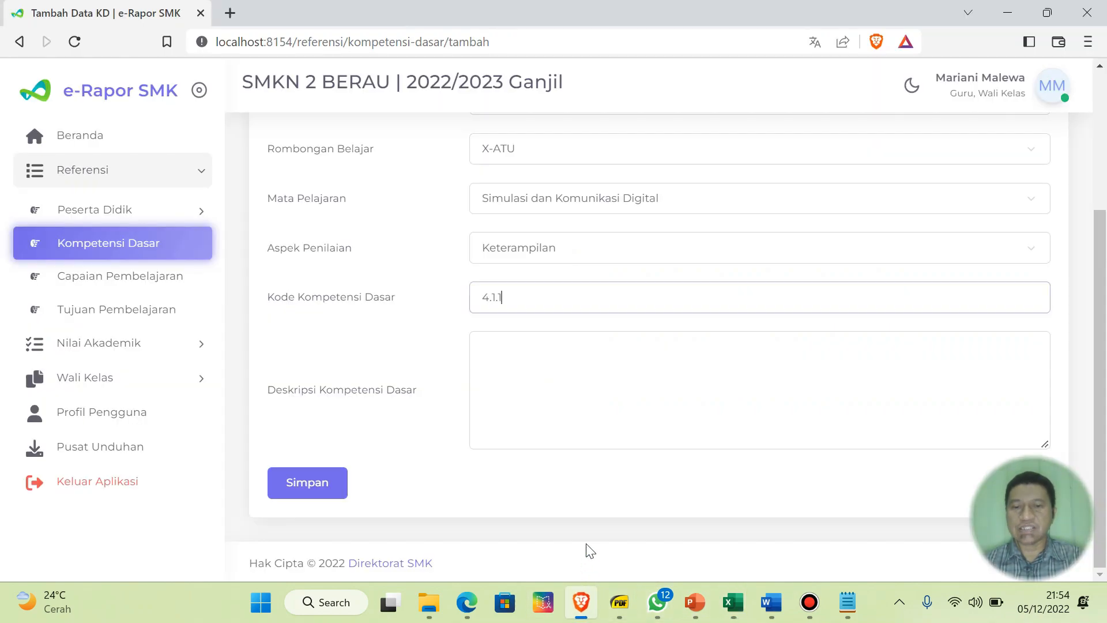
pyautogui.click(599, 381)
pyautogui.hotkey('ctrl', 'v')
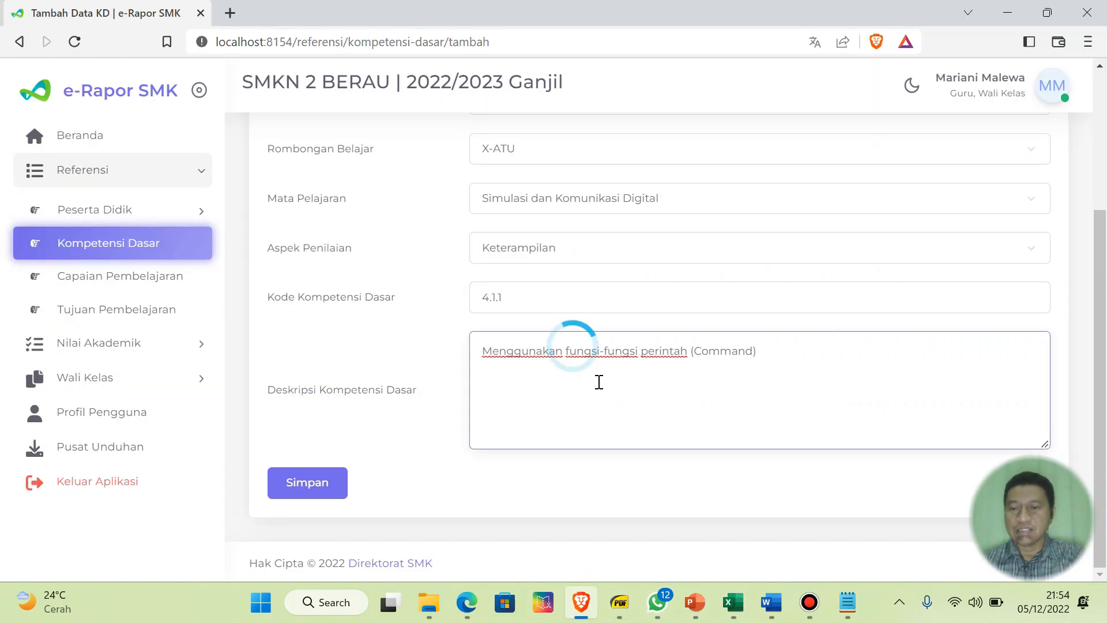
# - Remove the trailing line break from the fifth entry's description and save the entry
pyautogui.press('BackSpace')
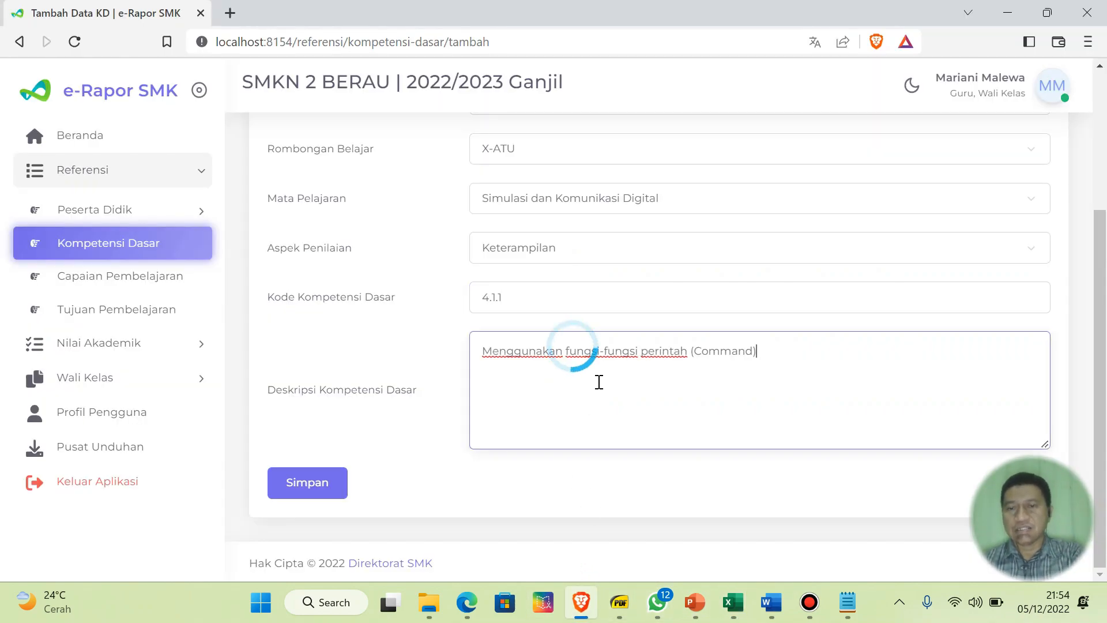
pyautogui.click(308, 478)
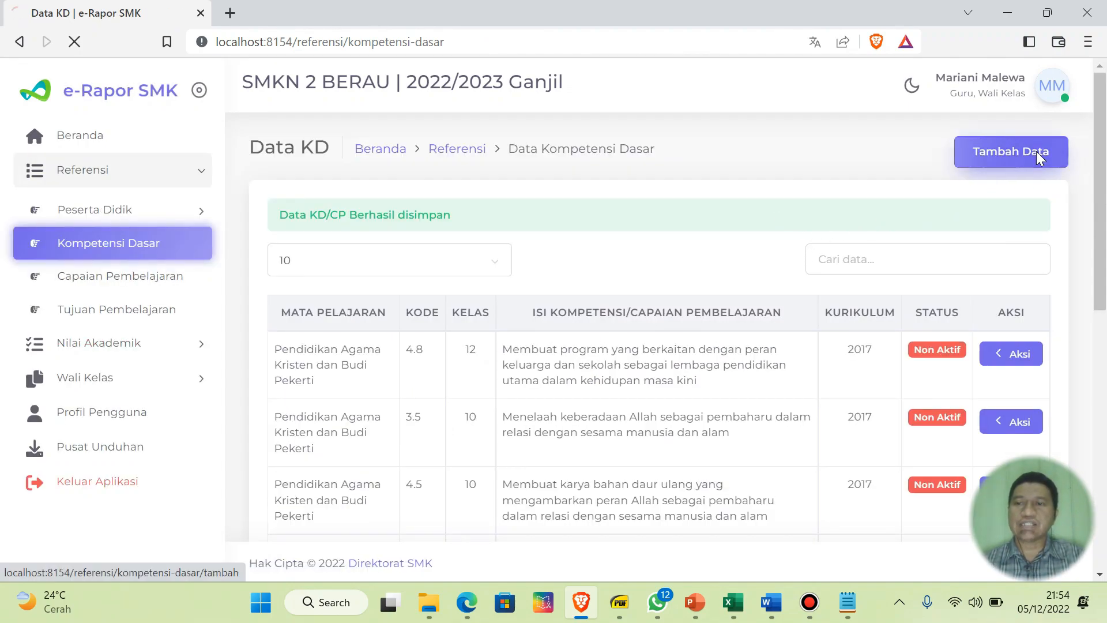
# - Start a sixth Kompetensi Dasar entry for Kelas 10 and study group X-ATU
pyautogui.click(1036, 151)
pyautogui.click(566, 299)
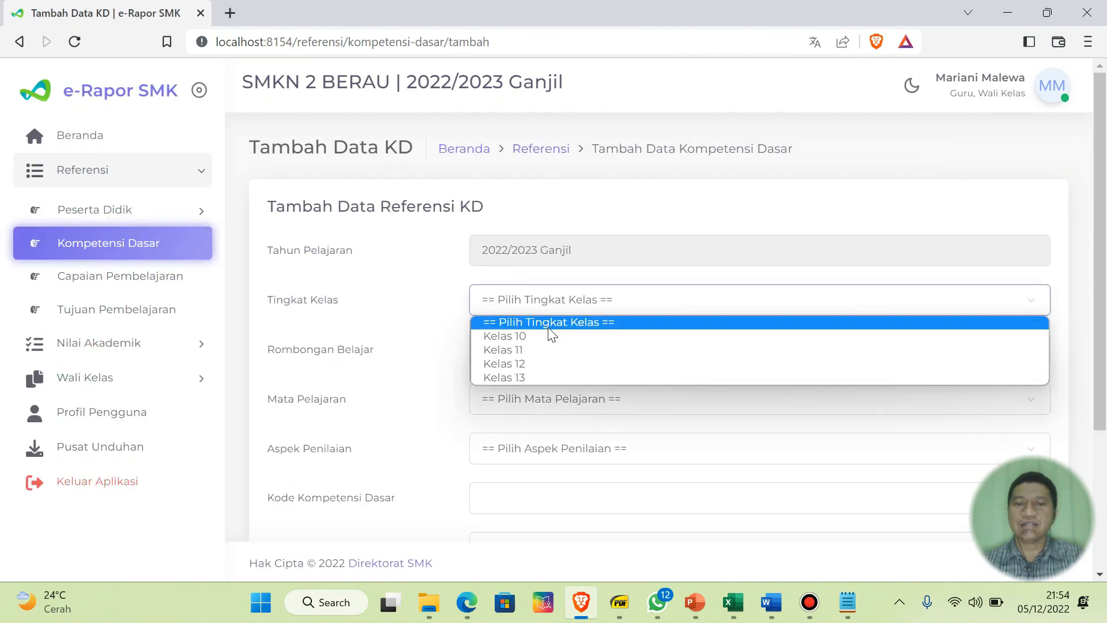
pyautogui.click(548, 334)
pyautogui.click(549, 352)
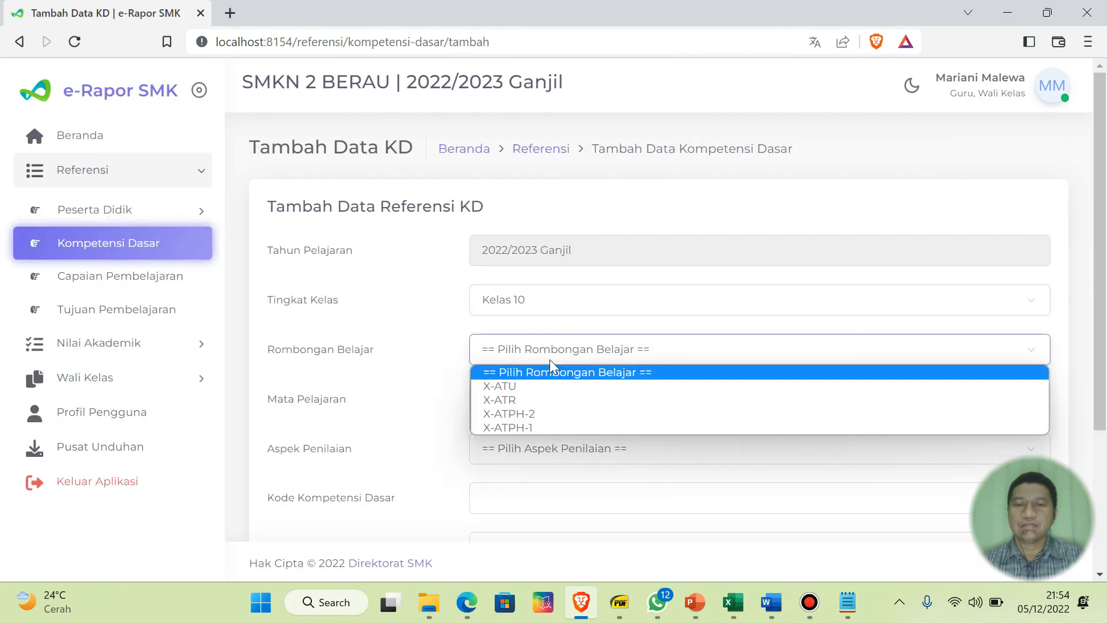
pyautogui.click(548, 387)
# - Set the sixth entry's subject to Simulasi dan Komunikasi Digital, its assessment aspect to Keterampilan and its code to 4.2.1
pyautogui.click(544, 406)
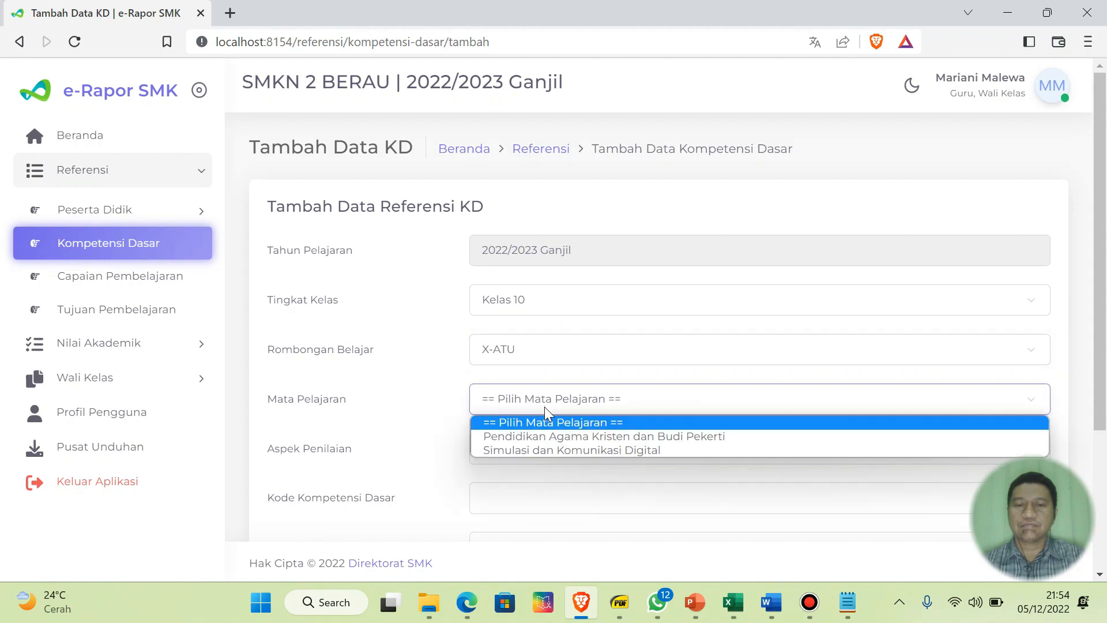
pyautogui.click(546, 450)
pyautogui.click(545, 449)
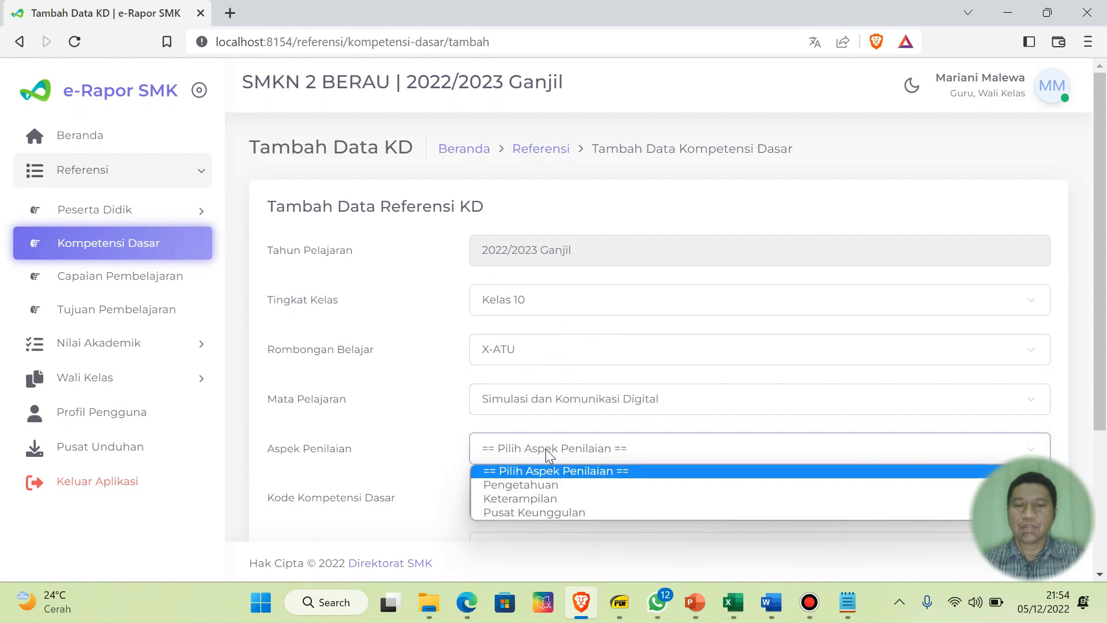
pyautogui.click(544, 497)
pyautogui.scroll(-2, 661, 410)
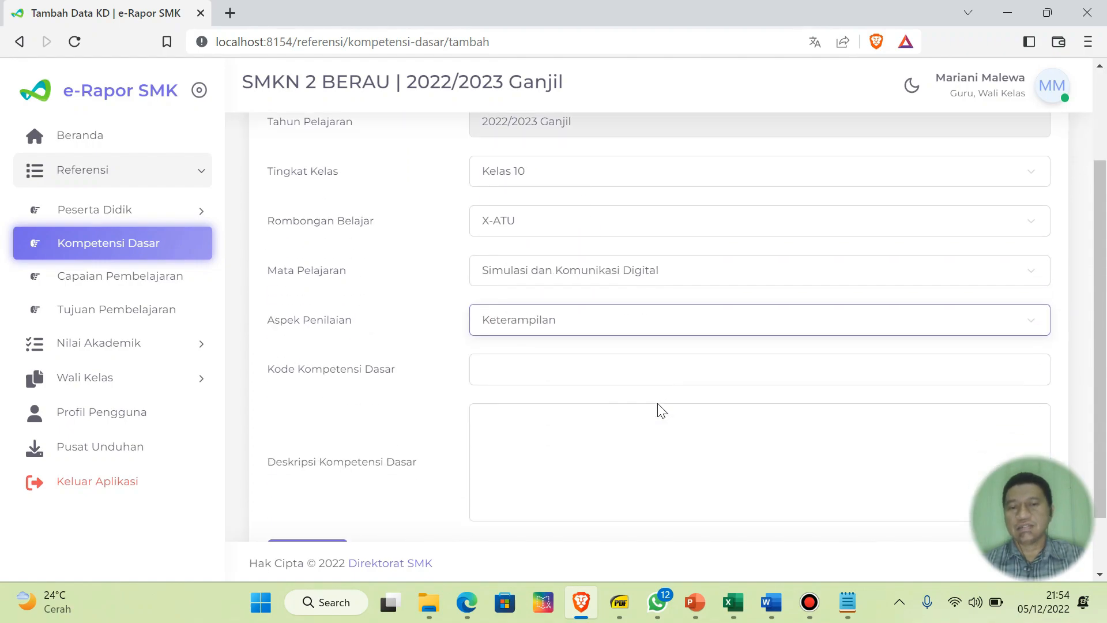
pyautogui.click(605, 329)
pyautogui.write('4.2')
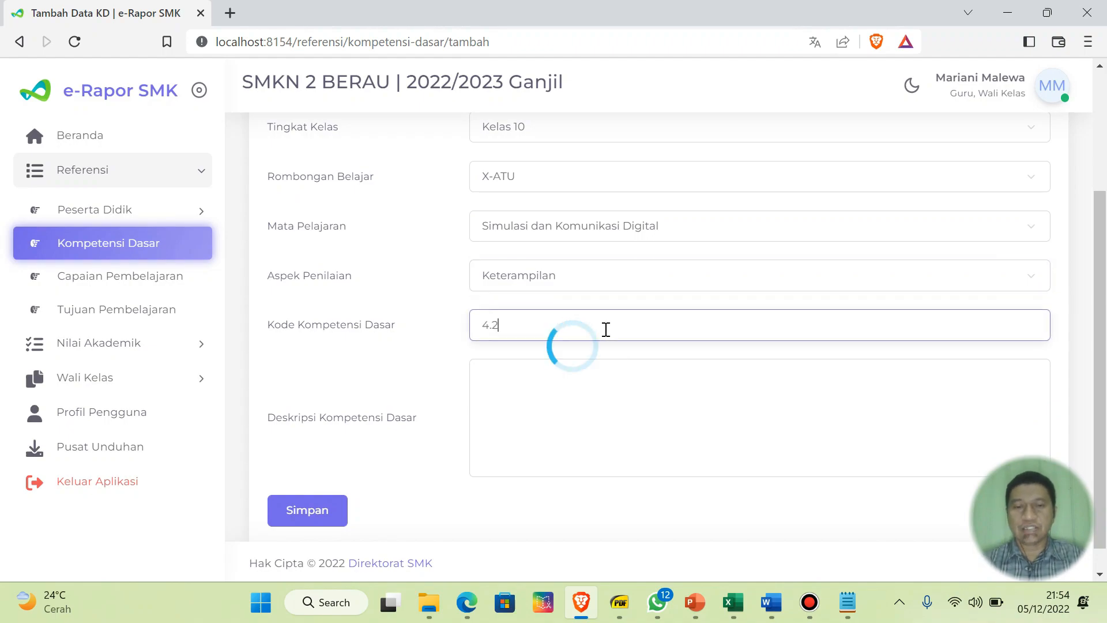
pyautogui.write('.1')
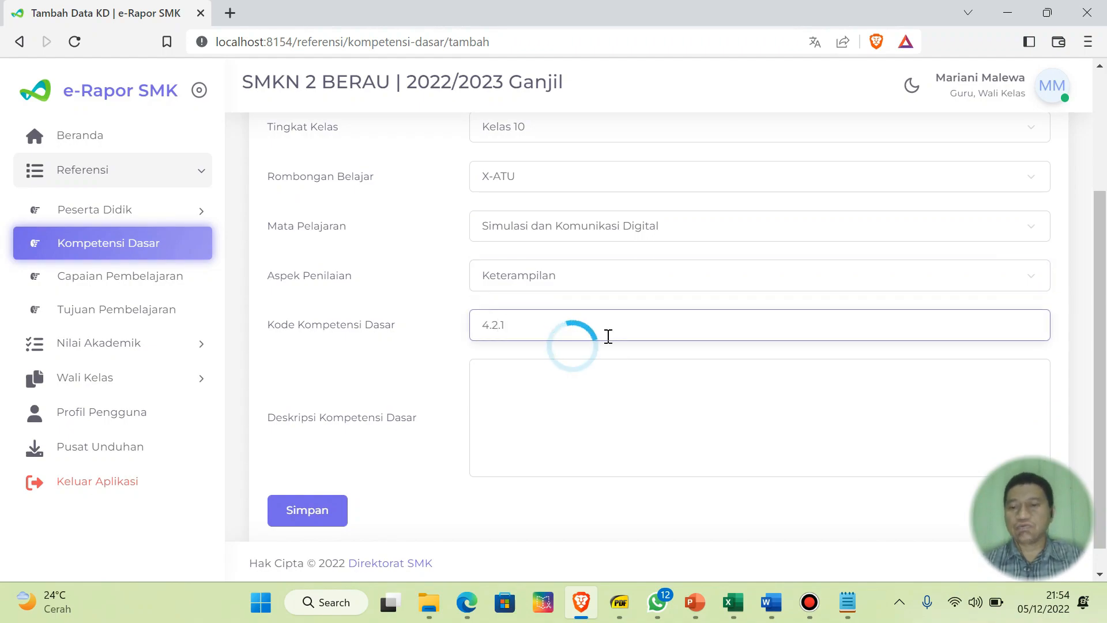
# - Switch to the Book1 workbook in Excel and copy the KD 4.2 text "Membuat Peta Minda"
pyautogui.click(732, 602)
pyautogui.click(697, 504)
pyautogui.click(664, 243)
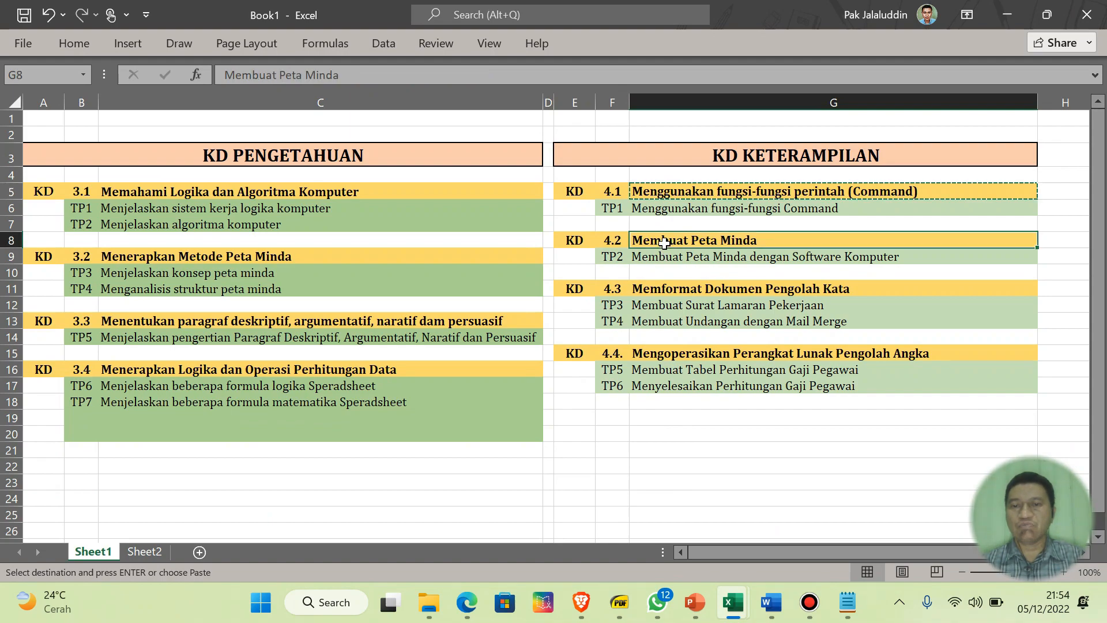
pyautogui.hotkey('ctrl', 'c')
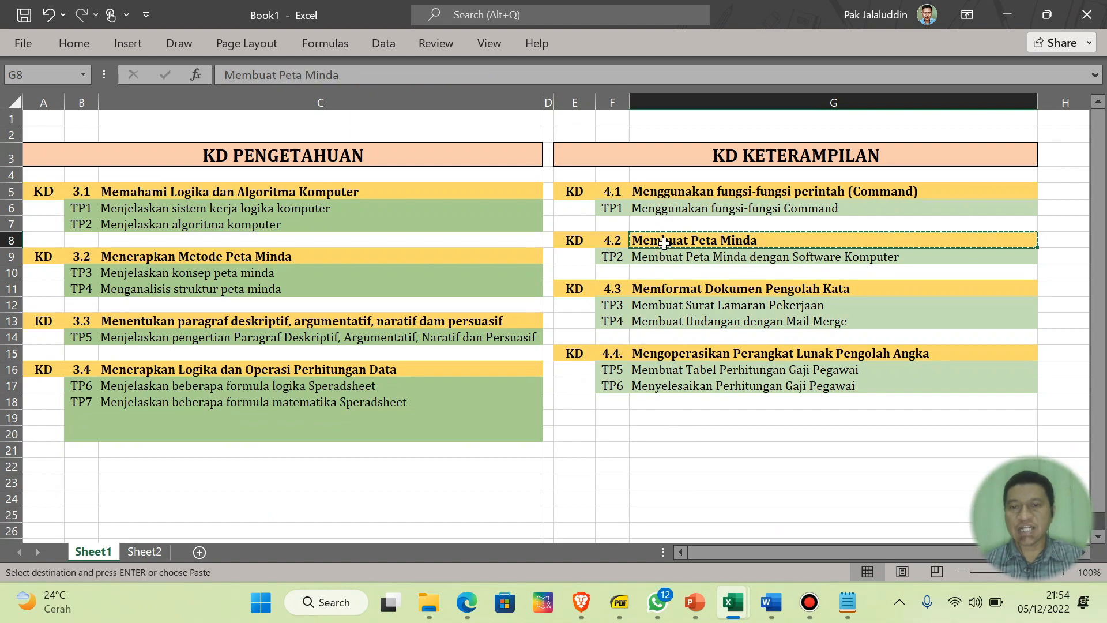
# - Back in e-Rapor SMK, paste the KD 4.2 text as the sixth entry's description and save the entry
pyautogui.click(581, 602)
pyautogui.click(618, 373)
pyautogui.hotkey('ctrl', 'v')
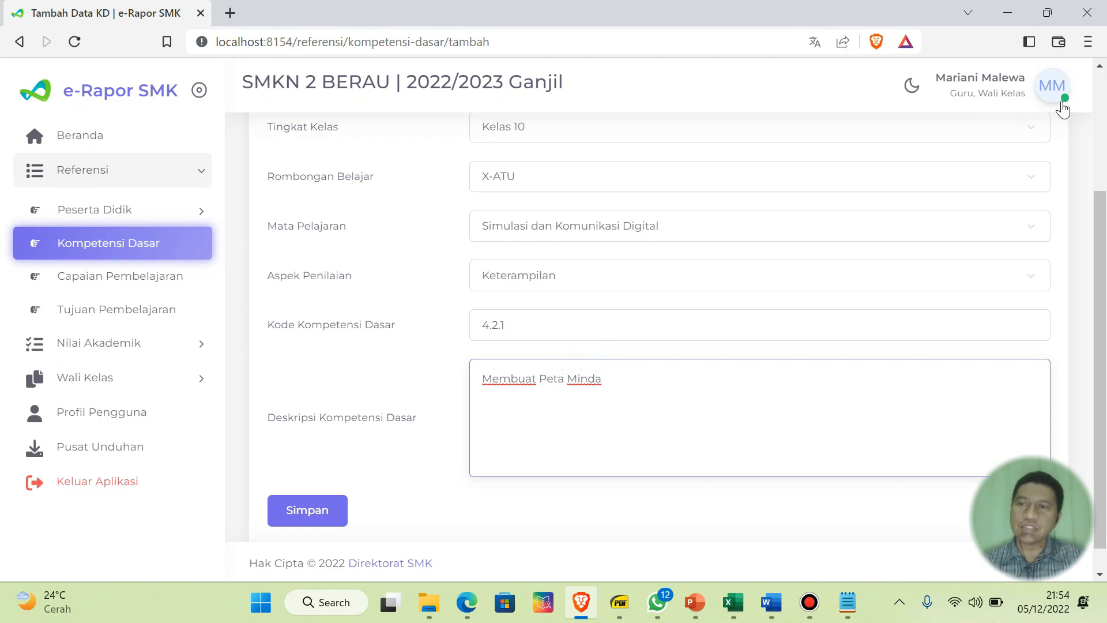
pyautogui.click(339, 512)
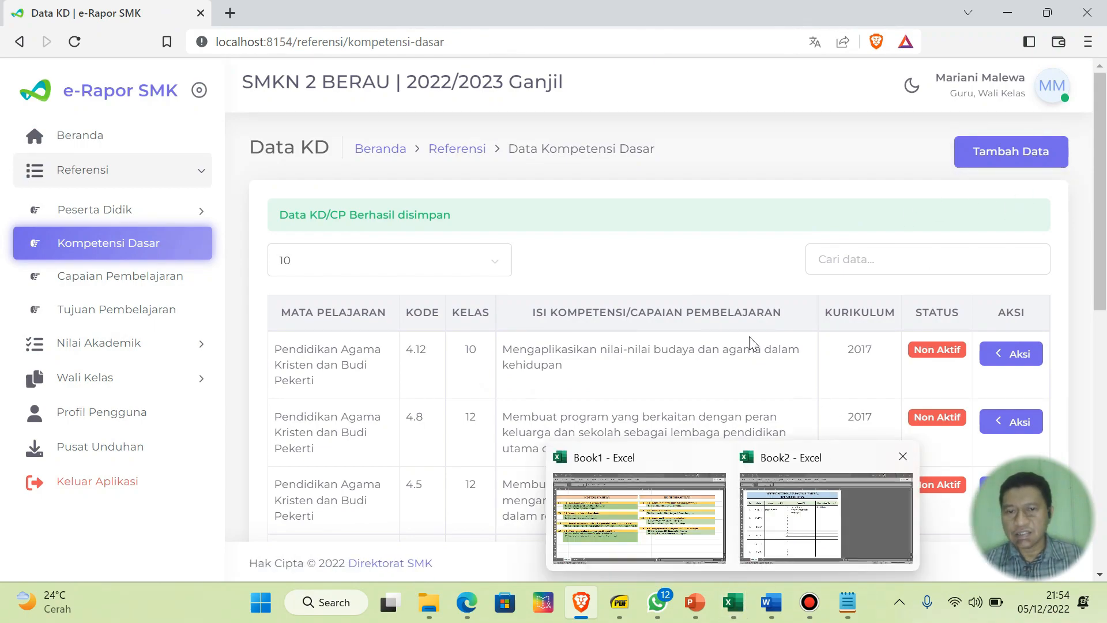
# - Check the next Keterampilan KD in Excel's Book1, return to e-Rapor SMK and start a seventh entry with code 4.3.1
pyautogui.scroll(-5, 749, 336)
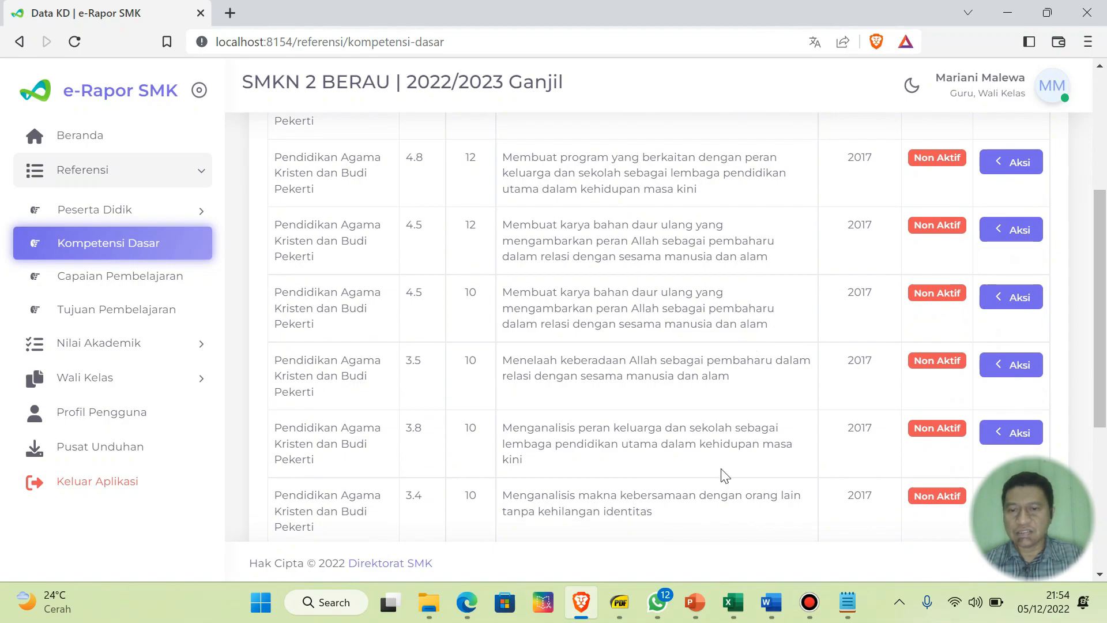
pyautogui.moveTo(732, 602)
pyautogui.click(652, 522)
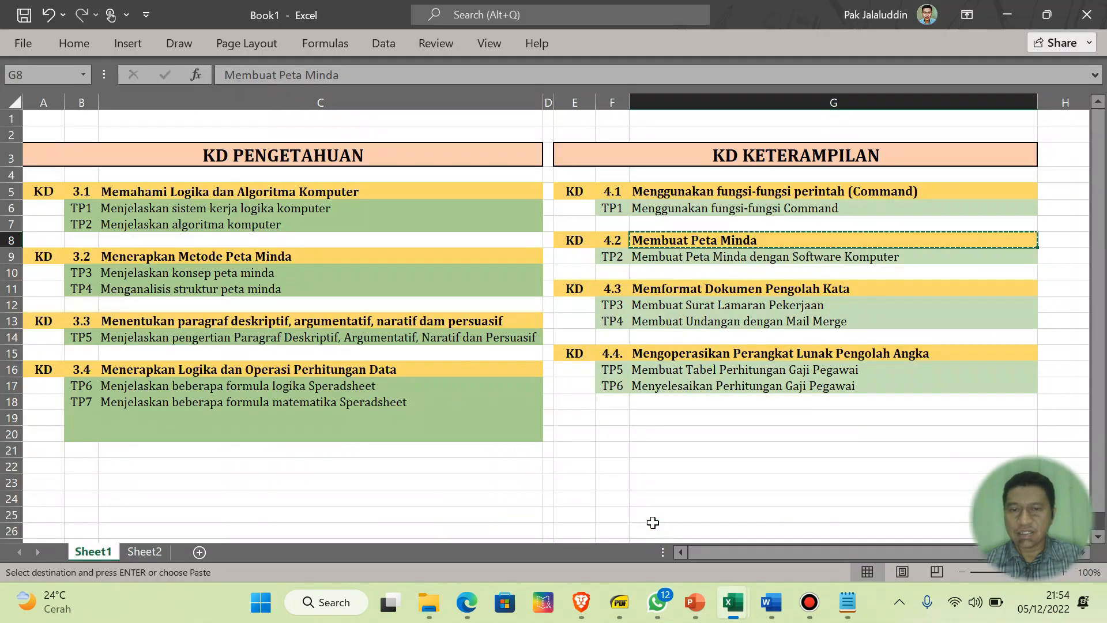
pyautogui.moveTo(767, 604)
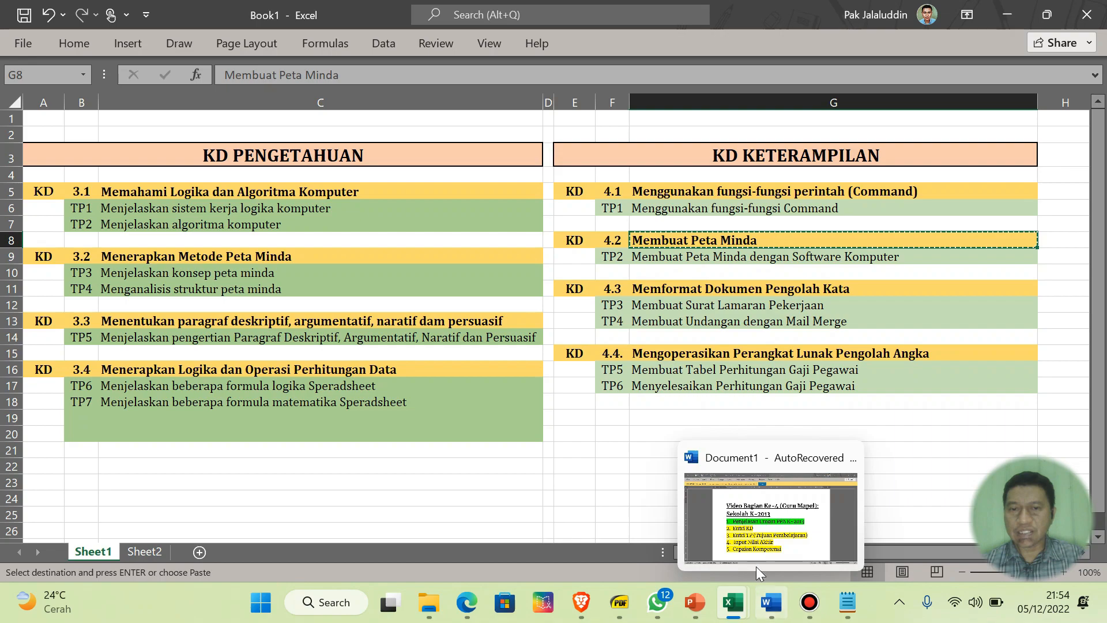
pyautogui.click(581, 601)
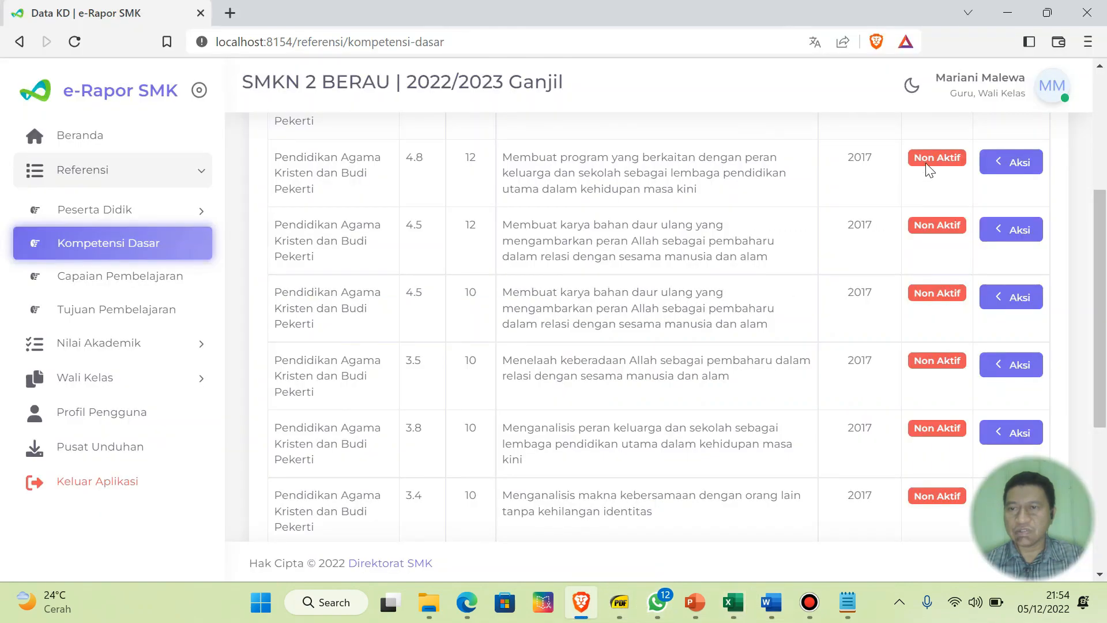
pyautogui.scroll(5, 968, 253)
pyautogui.click(1010, 150)
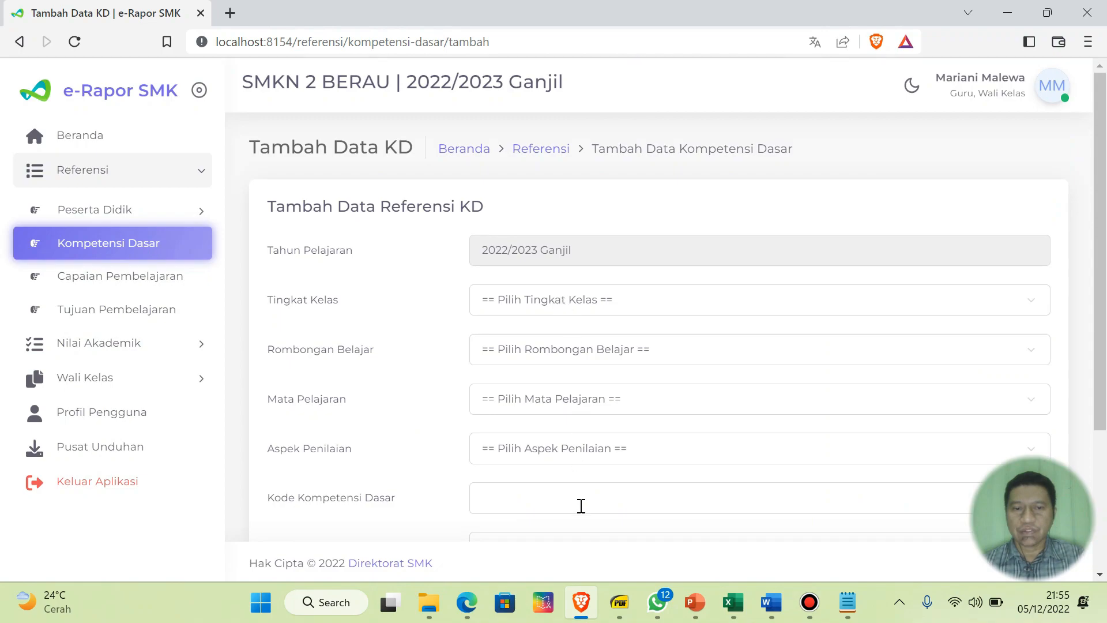
pyautogui.click(586, 498)
pyautogui.write('4.3.1')
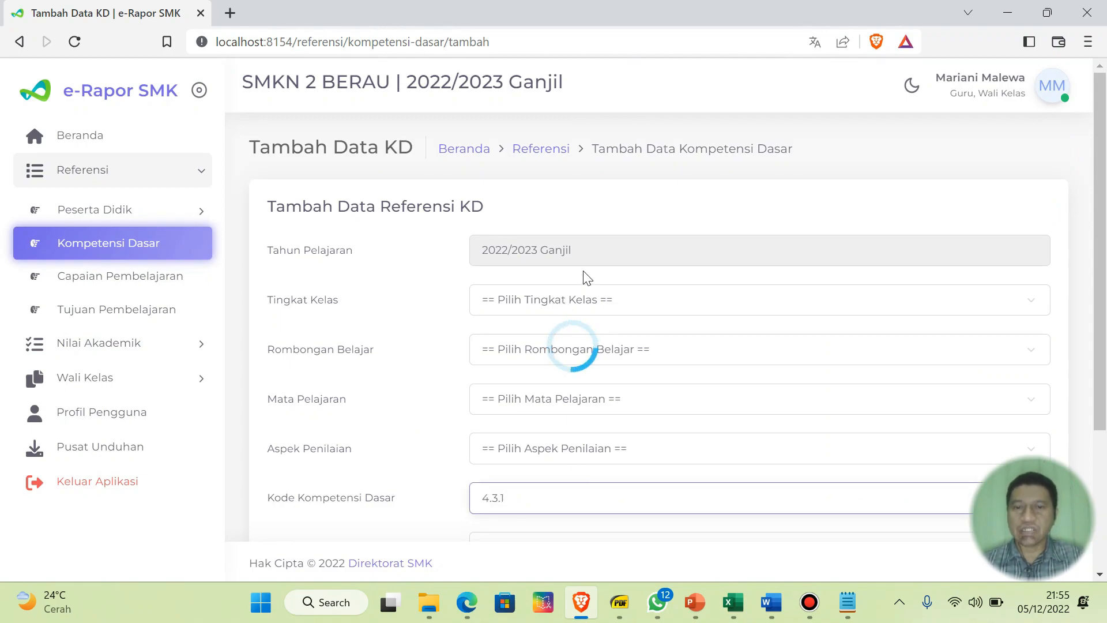
# - Set the seventh entry to Kelas 10, study group X-ATU, subject Simulasi dan Komunikasi Digital and assessment aspect Keterampilan
pyautogui.click(583, 305)
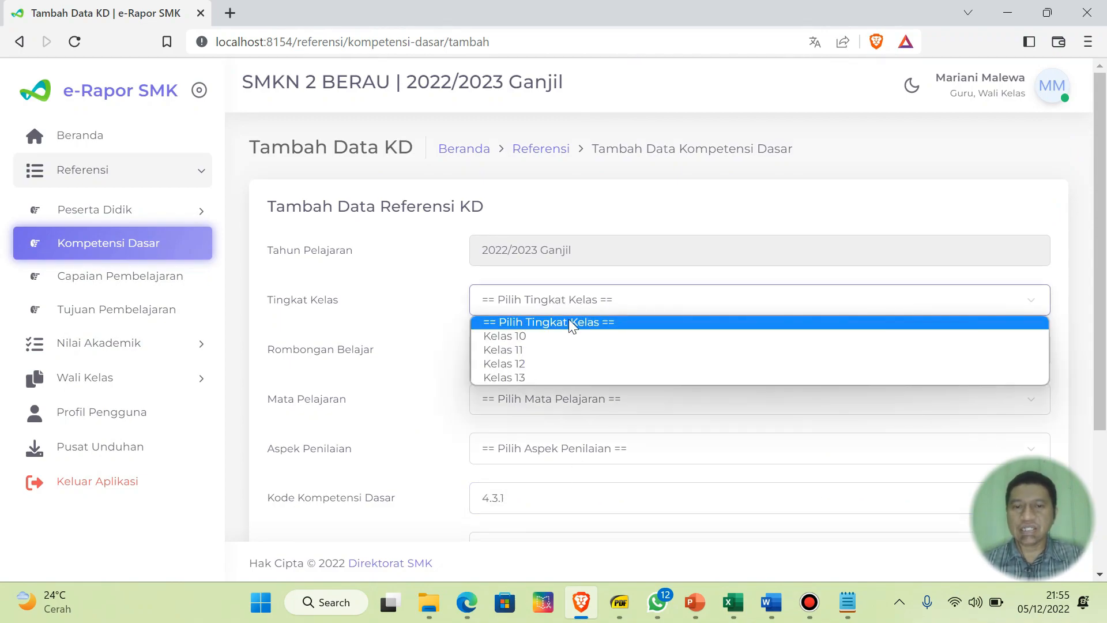
pyautogui.click(571, 336)
pyautogui.click(548, 356)
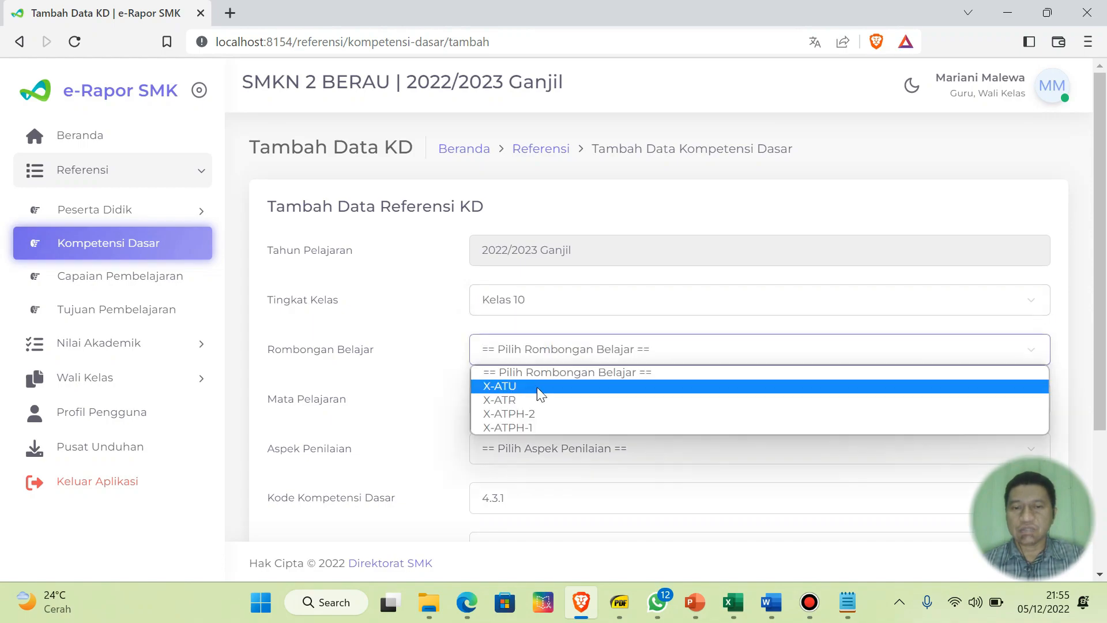
pyautogui.click(538, 388)
pyautogui.click(536, 404)
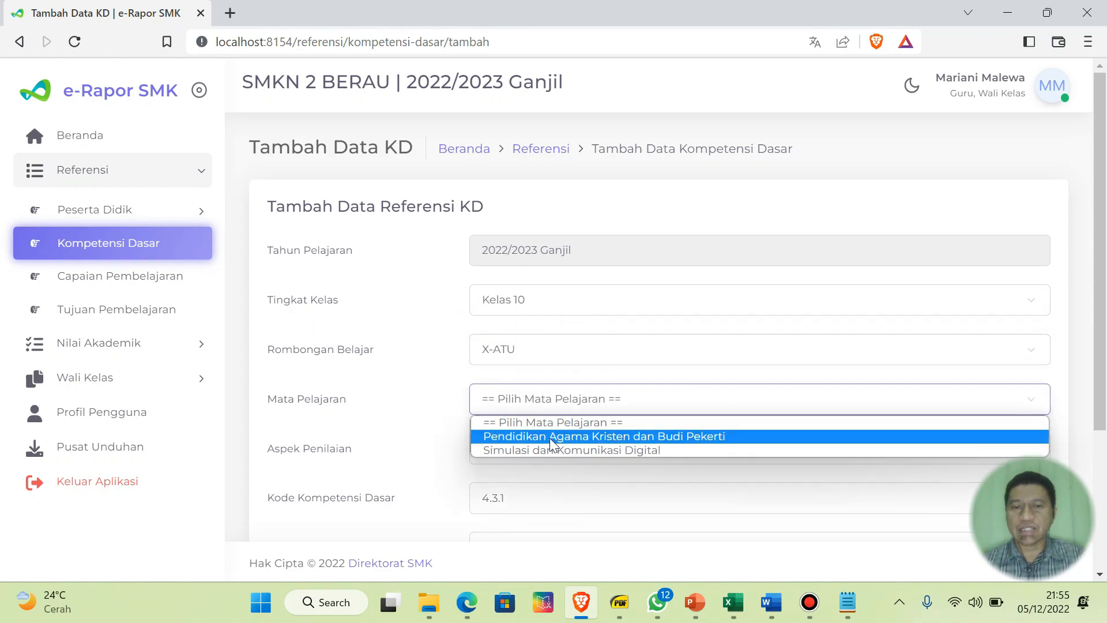
pyautogui.click(550, 447)
pyautogui.click(568, 450)
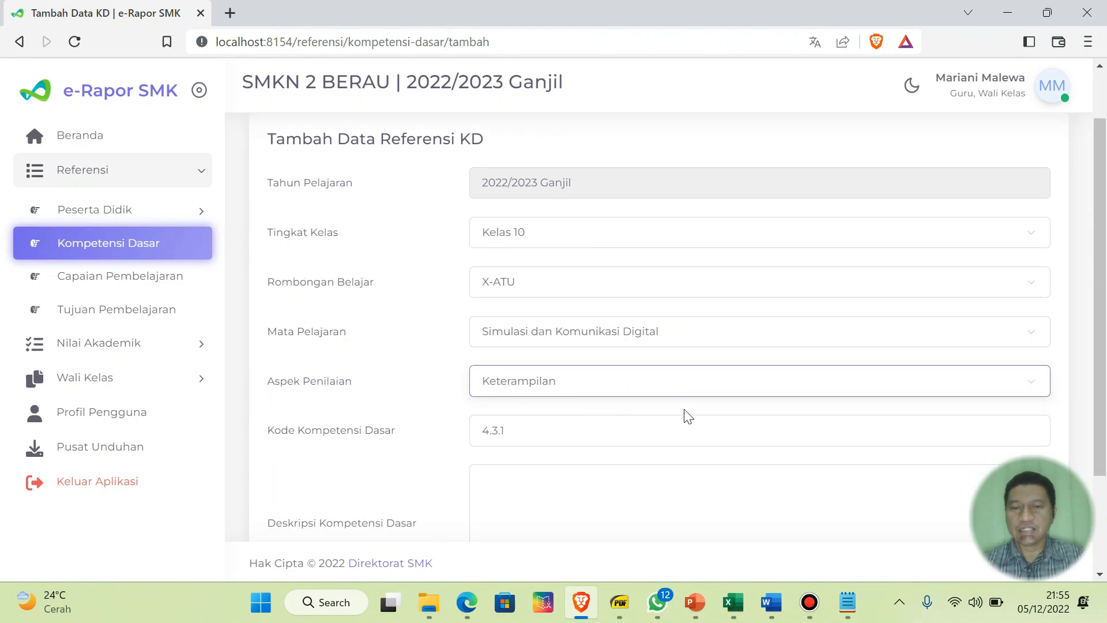
pyautogui.scroll(-3, 684, 415)
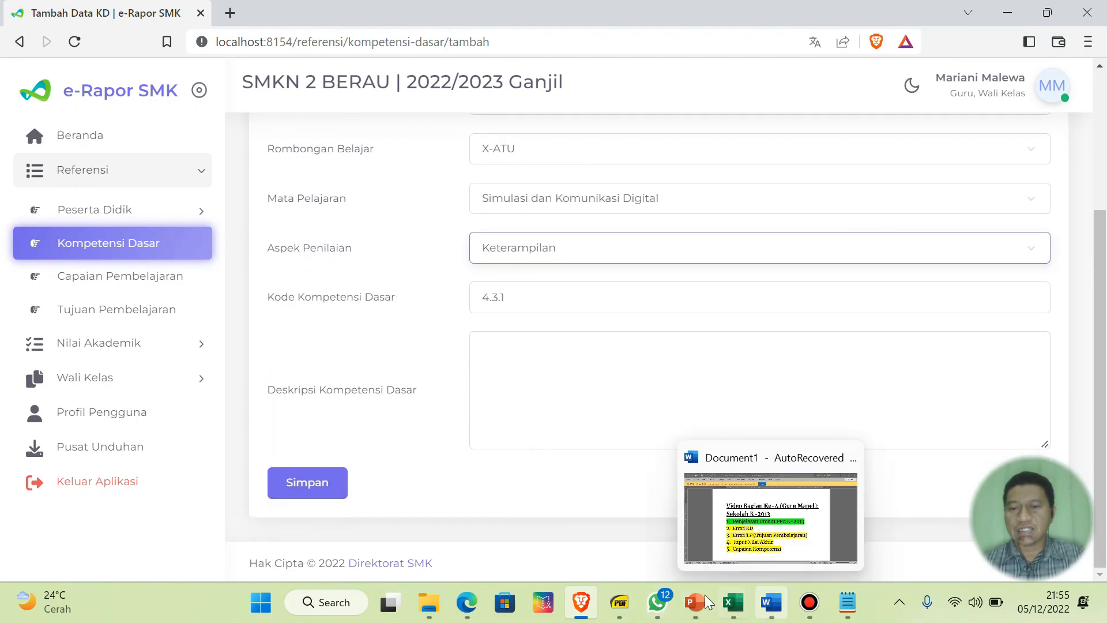
# - Switch to the Book1 workbook in Excel and copy the KD 4.3 text "Memformat Dokumen Pengolah Kata"
pyautogui.click(733, 599)
pyautogui.click(692, 507)
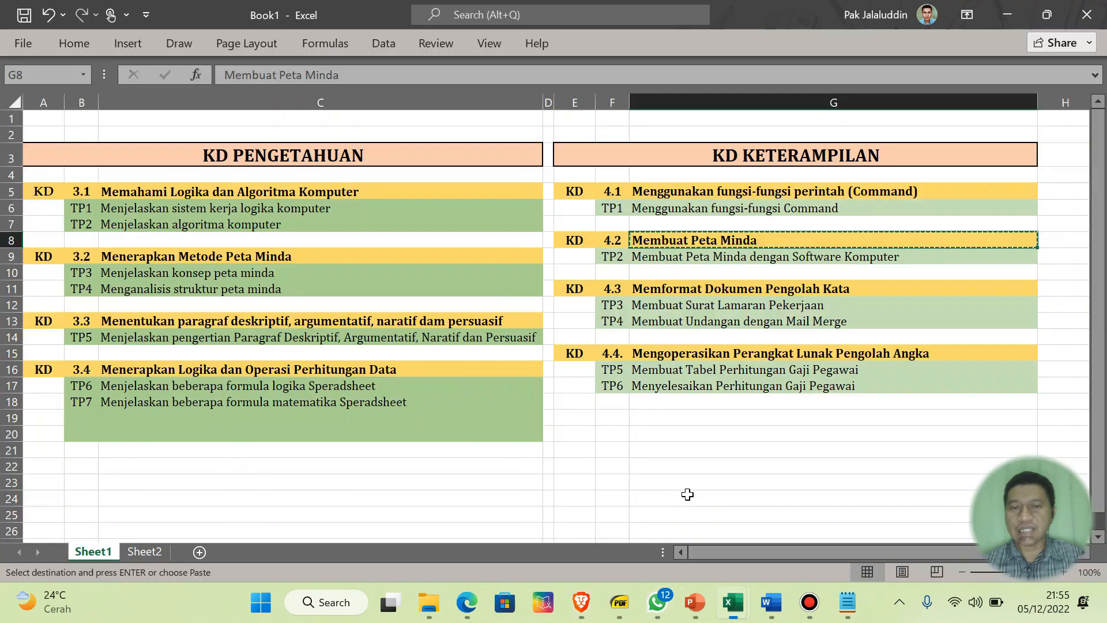
pyautogui.click(681, 289)
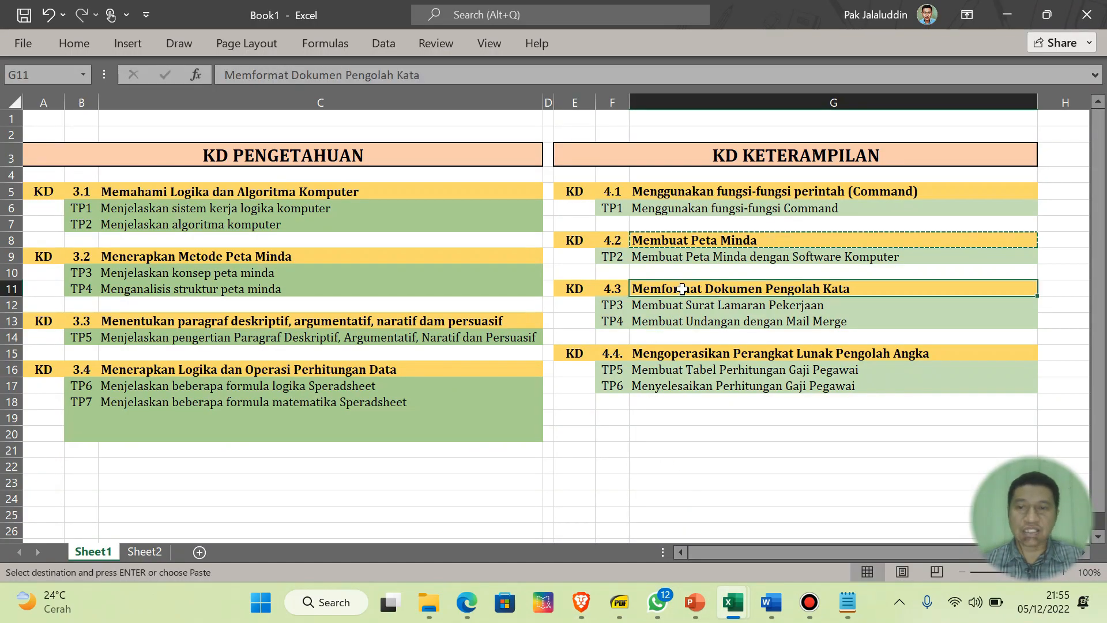
pyautogui.hotkey('ctrl', 'c')
# - Return to e-Rapor SMK, paste the KD 4.3 text as the seventh entry's description and save the entry
pyautogui.click(620, 605)
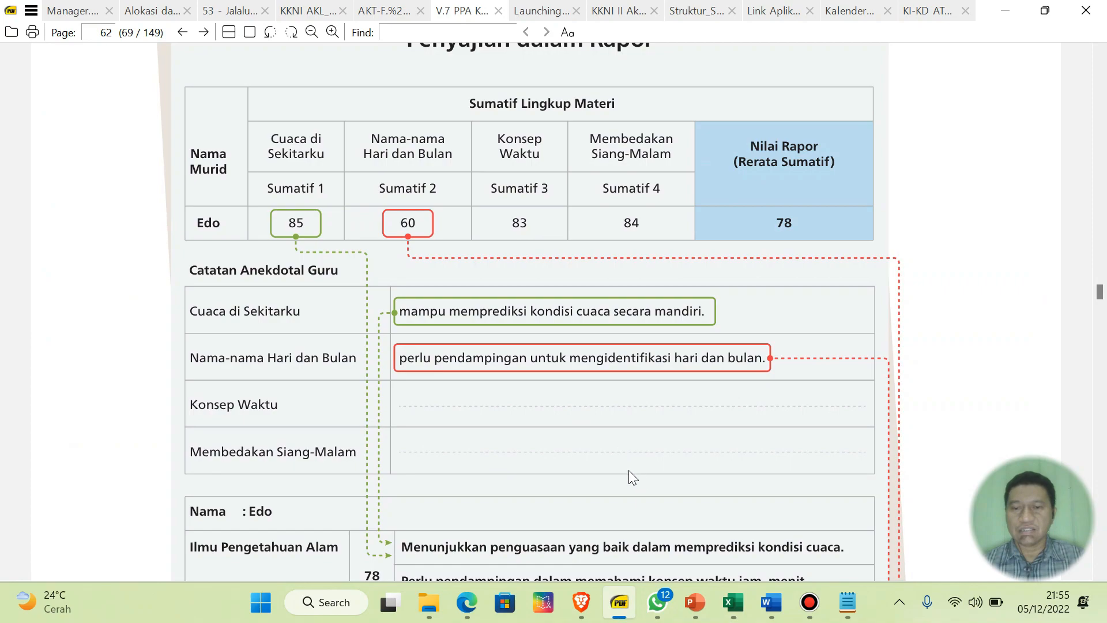
pyautogui.click(579, 610)
pyautogui.click(567, 361)
pyautogui.hotkey('ctrl', 'v')
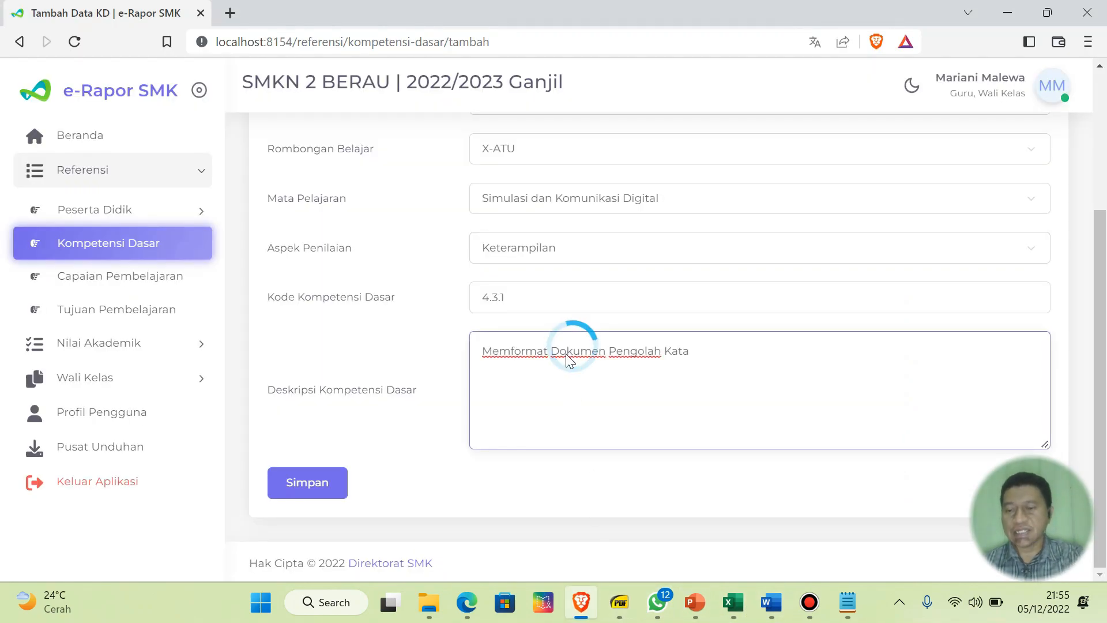
pyautogui.click(320, 484)
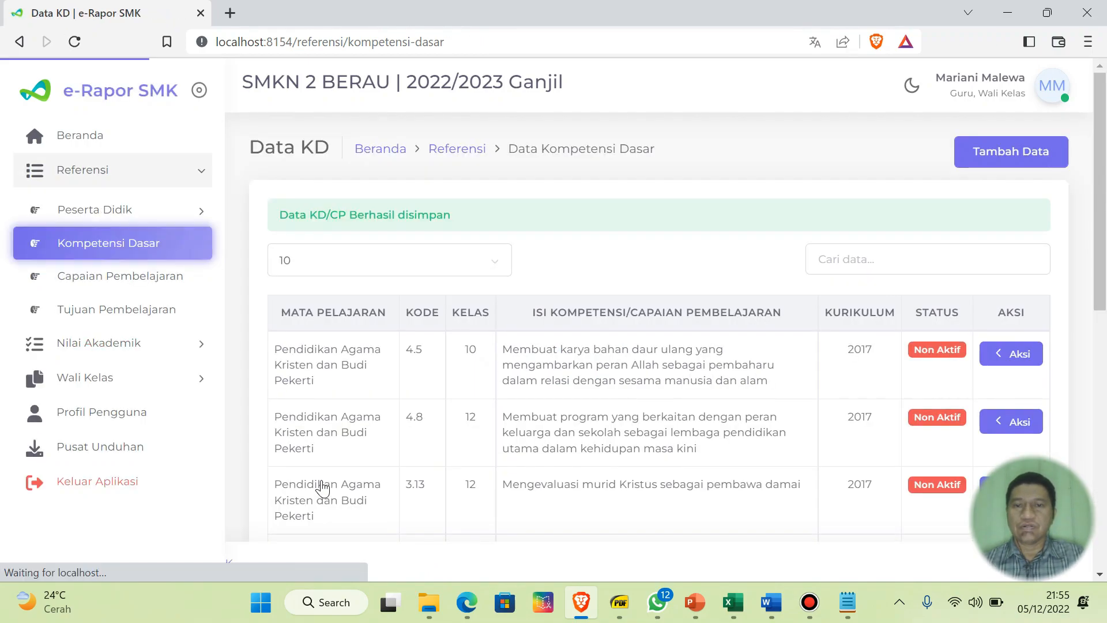
# - Start an eighth Kompetensi Dasar entry for Kelas 10 and study group X-ATU
pyautogui.click(1000, 154)
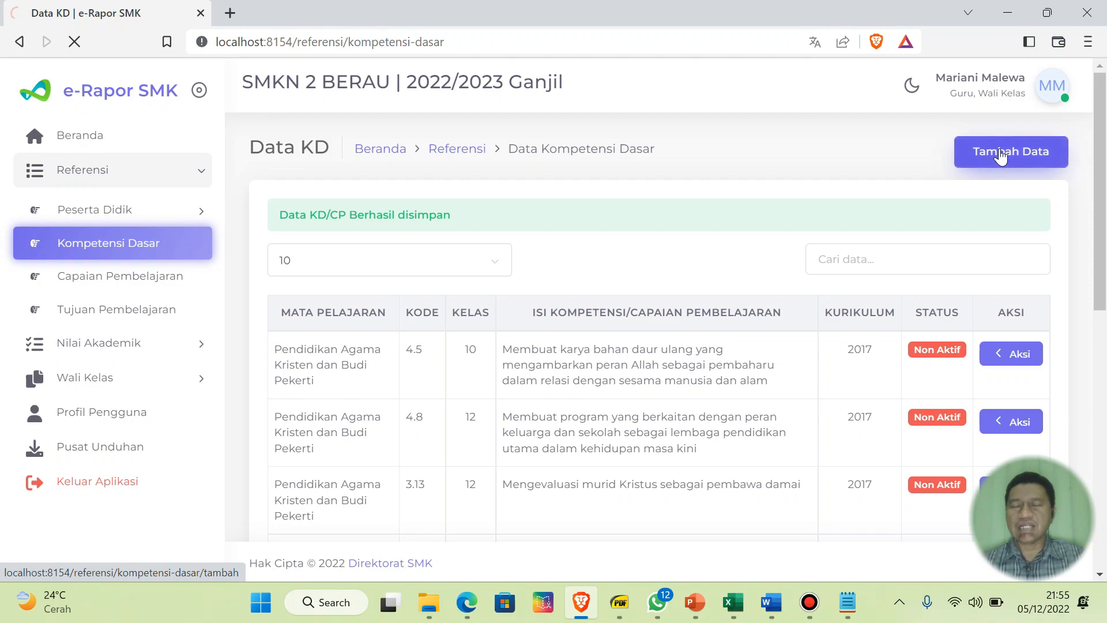
pyautogui.click(574, 300)
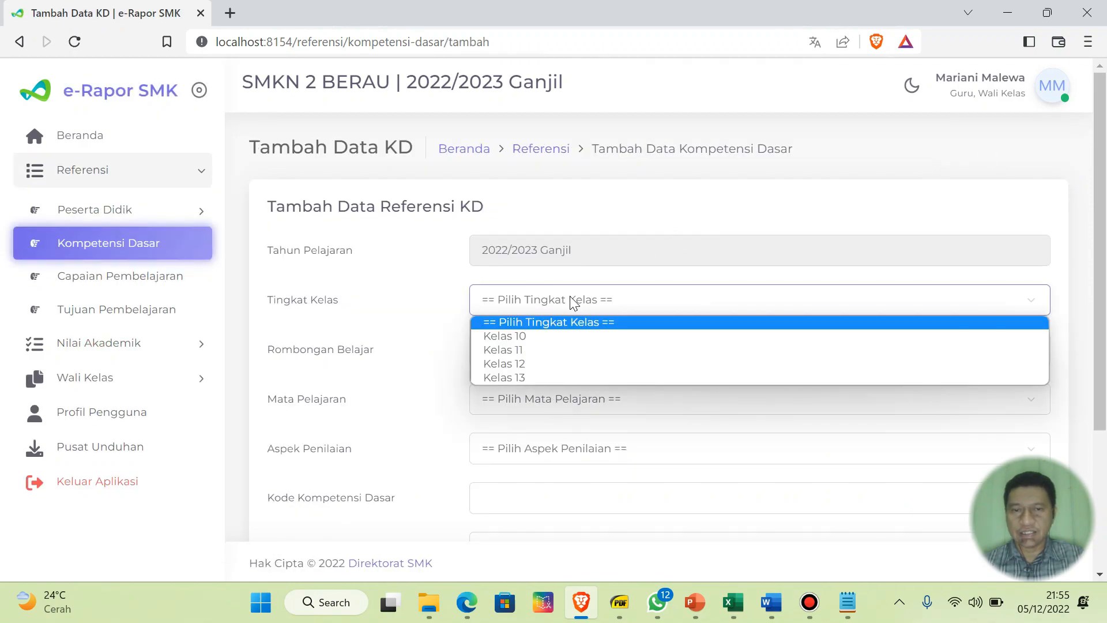
pyautogui.click(556, 336)
pyautogui.scroll(-3, 610, 336)
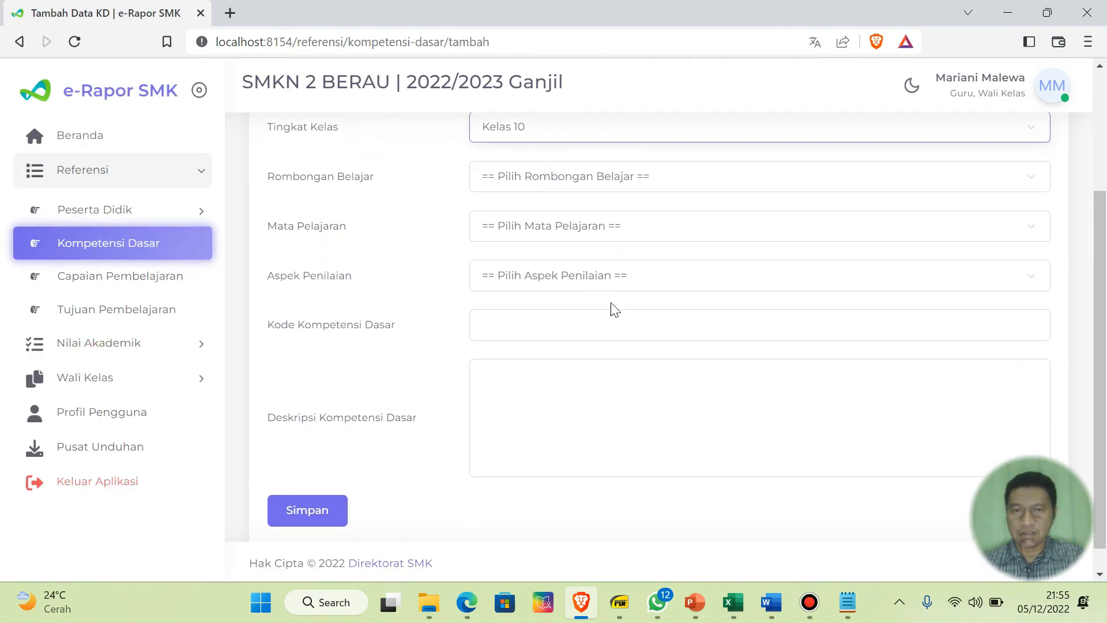
pyautogui.click(598, 181)
pyautogui.click(593, 210)
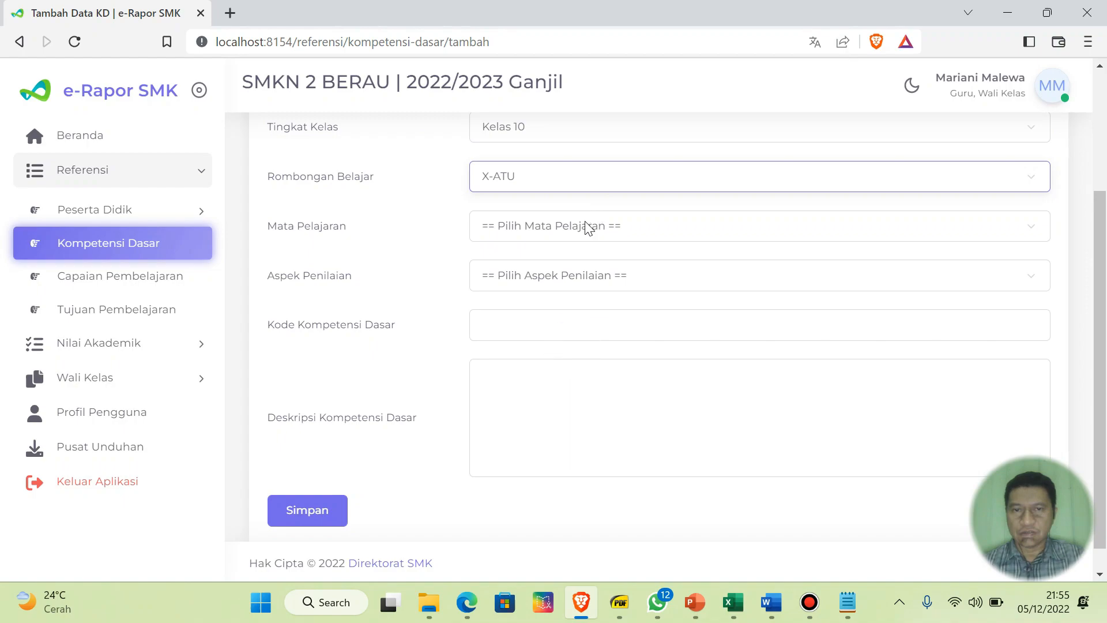
# - Set the eighth entry's subject to Simulasi dan Komunikasi Digital and its assessment aspect to Keterampilan
pyautogui.click(586, 227)
pyautogui.click(573, 274)
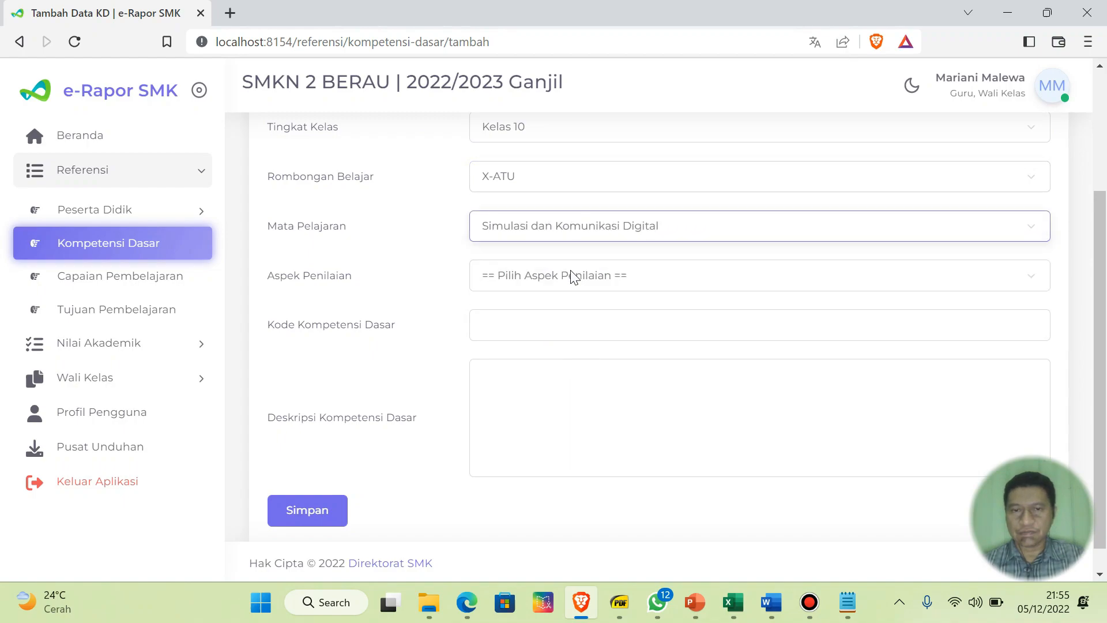
pyautogui.click(569, 275)
pyautogui.click(562, 323)
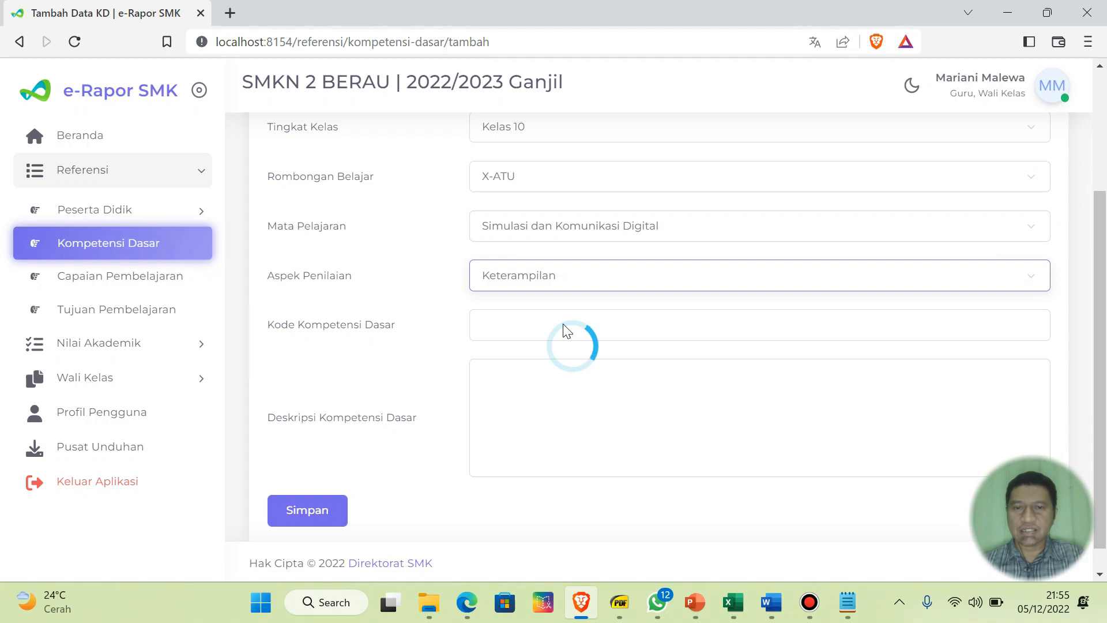
# - Set the eighth entry's code to 4.4.1 and copy the KD 4.4 text "Mengoperasikan Perangkat Lunak Pengolah Angka" from the Book1 workbook in Excel
pyautogui.click(565, 325)
pyautogui.write('4.4.1')
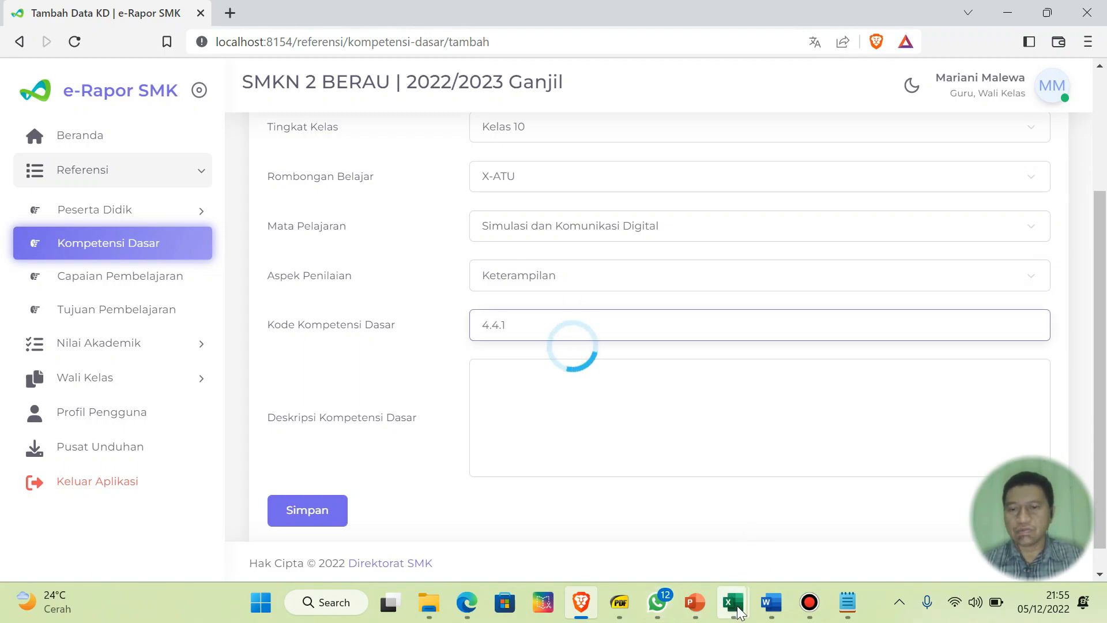
pyautogui.moveTo(733, 601)
pyautogui.click(639, 507)
pyautogui.click(701, 357)
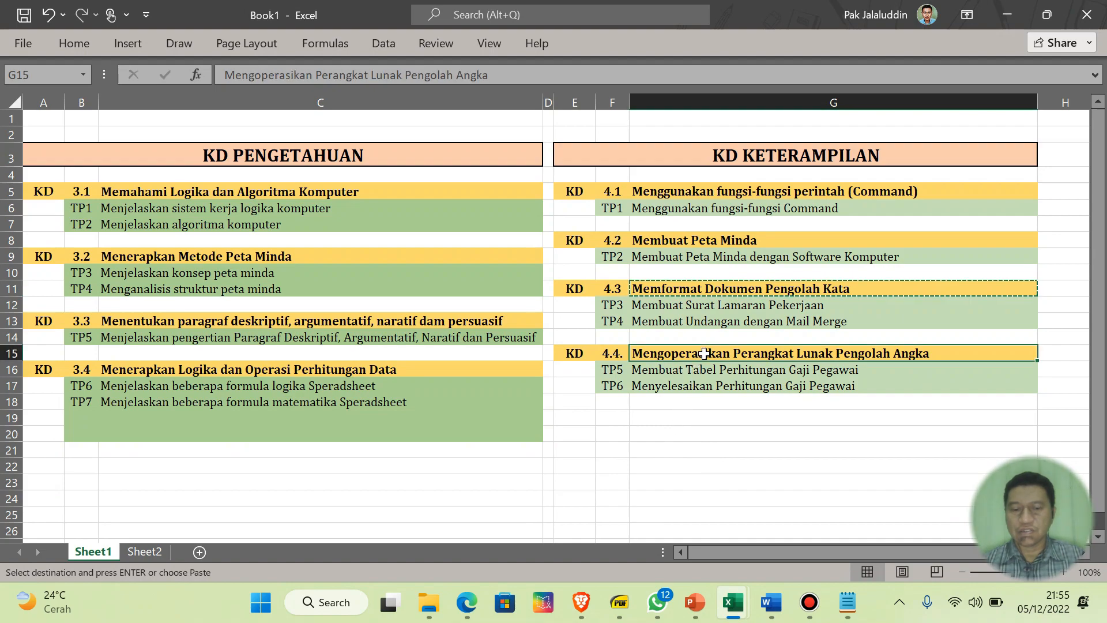
pyautogui.hotkey('ctrl', 'c')
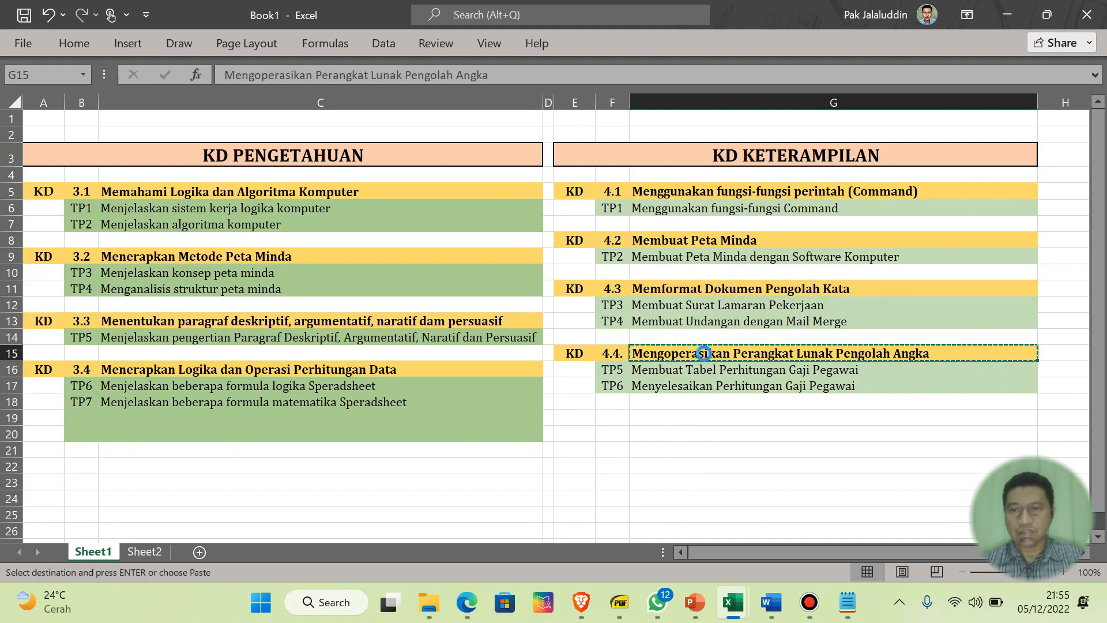
# - Return to e-Rapor SMK, paste the KD 4.4 text as the eighth entry's description and save the entry
pyautogui.click(581, 602)
pyautogui.click(606, 370)
pyautogui.hotkey('ctrl', 'v')
pyautogui.press('BackSpace')
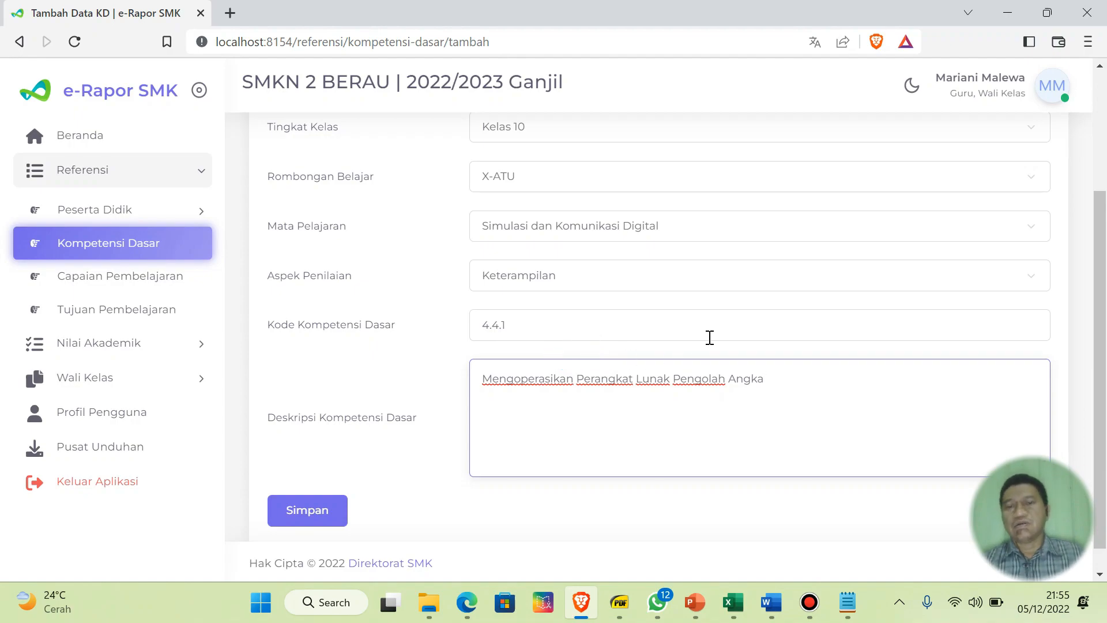
pyautogui.scroll(5, 709, 338)
pyautogui.scroll(-5, 709, 338)
pyautogui.click(341, 506)
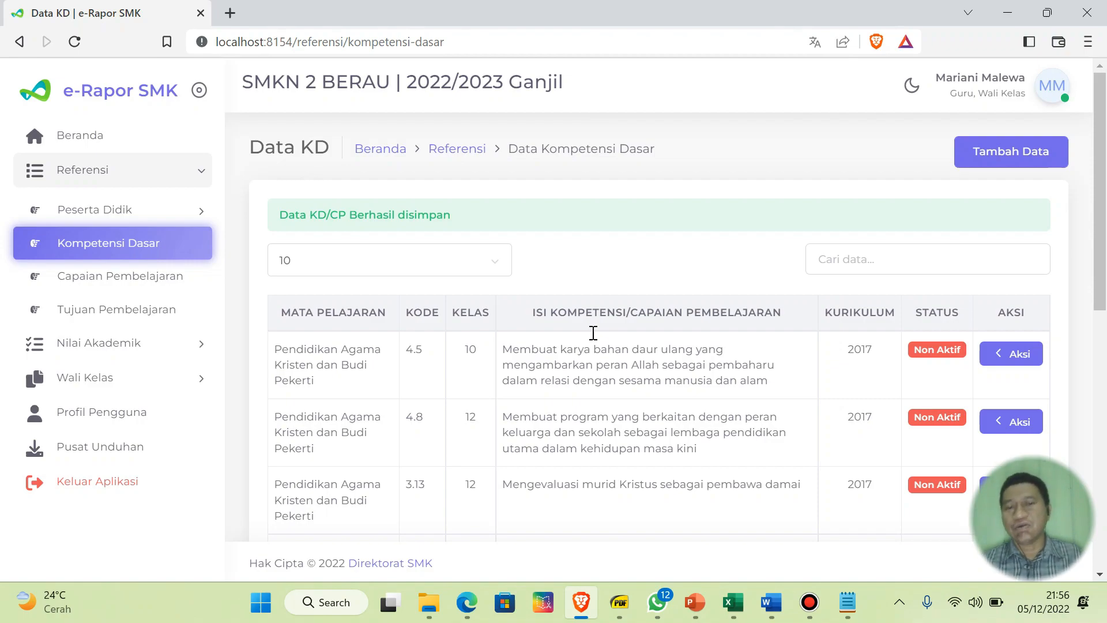
# - Switch to the video outline in Word and highlight list item 2, "Entri KD", in green
pyautogui.moveTo(665, 613)
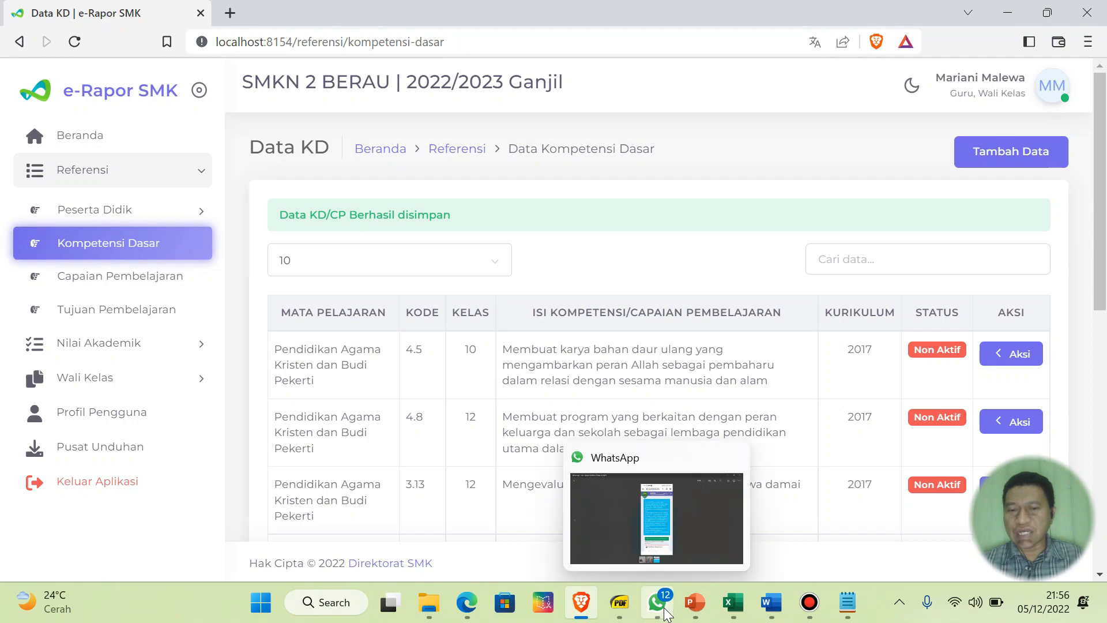
pyautogui.click(771, 602)
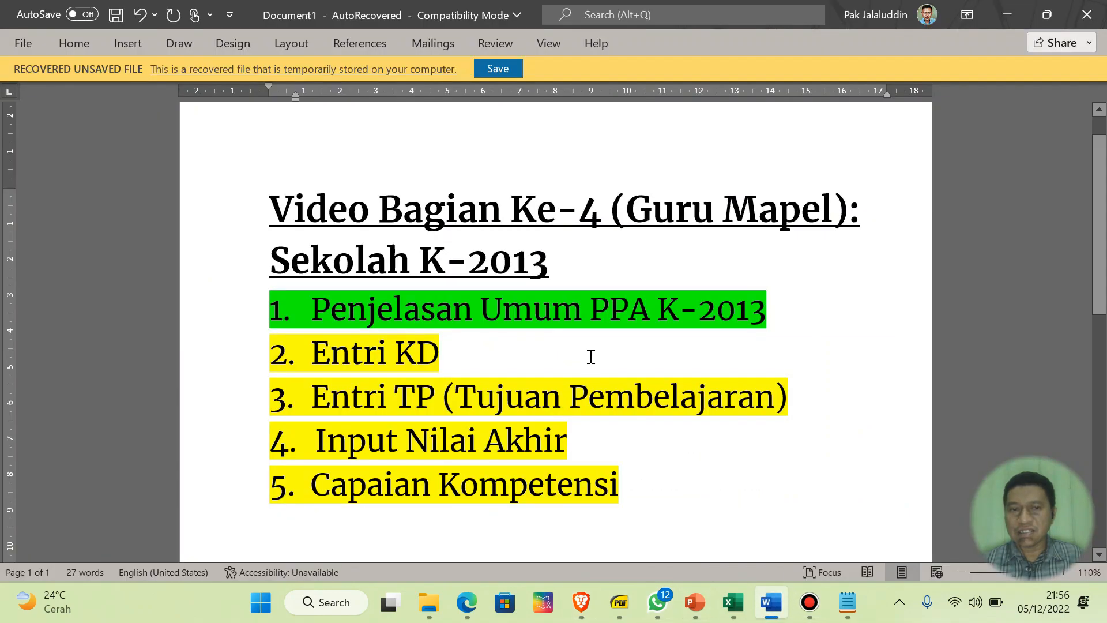
pyautogui.click(223, 364)
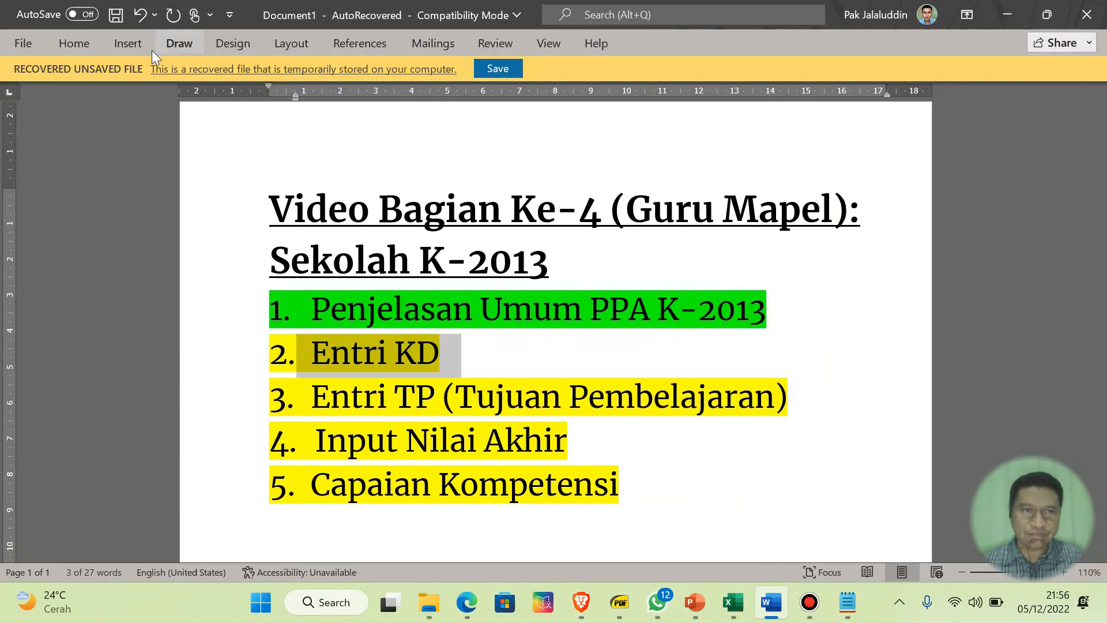
pyautogui.click(75, 45)
pyautogui.click(320, 105)
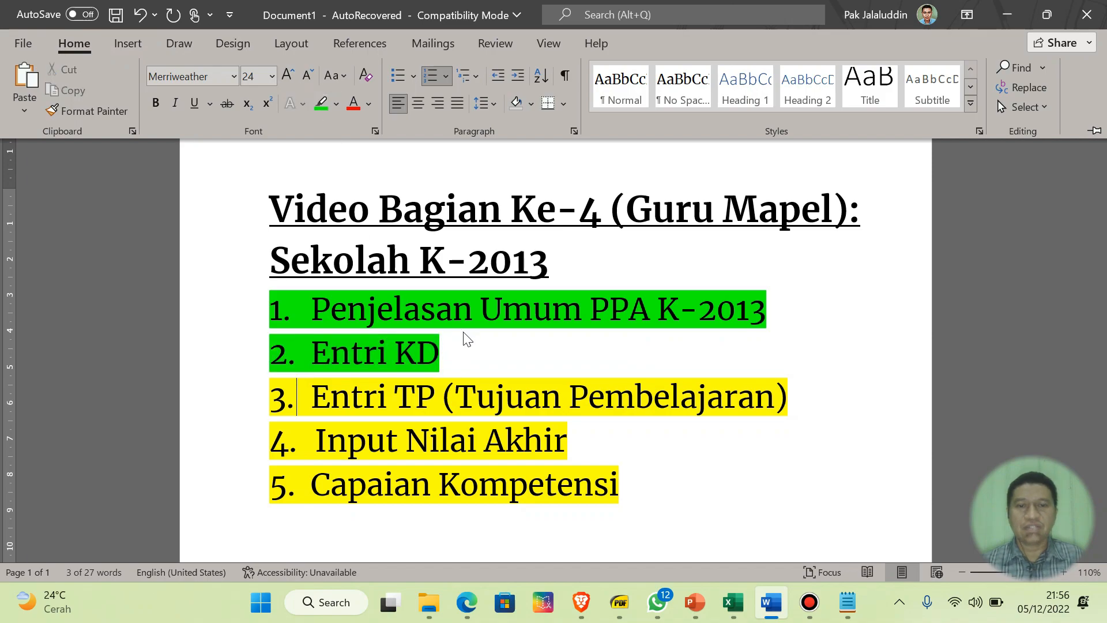
pyautogui.click(482, 350)
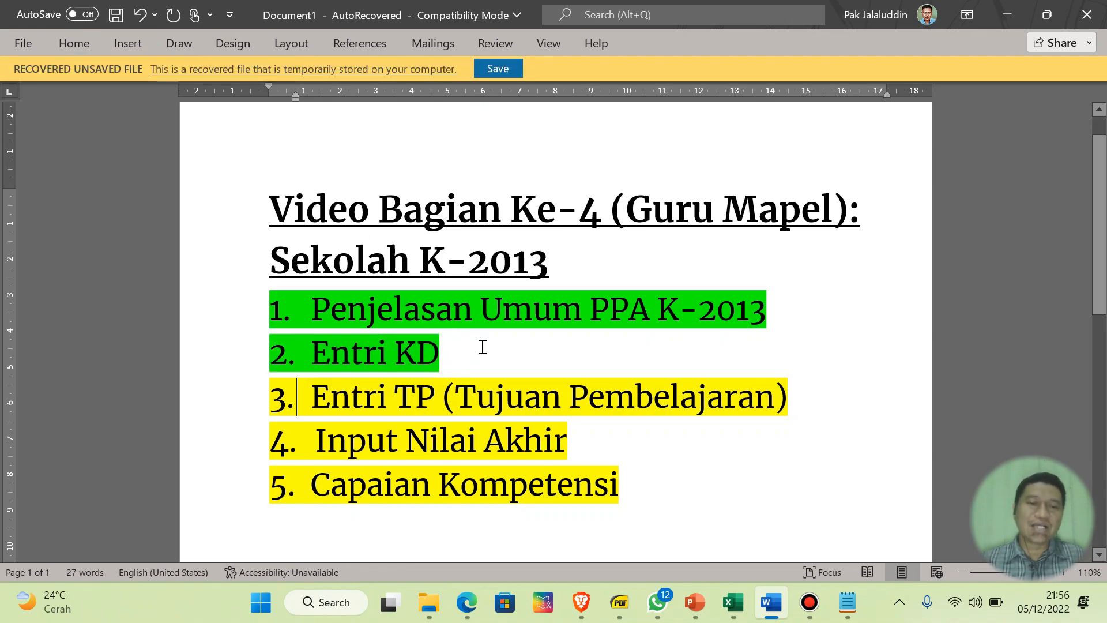
pyautogui.click(314, 398)
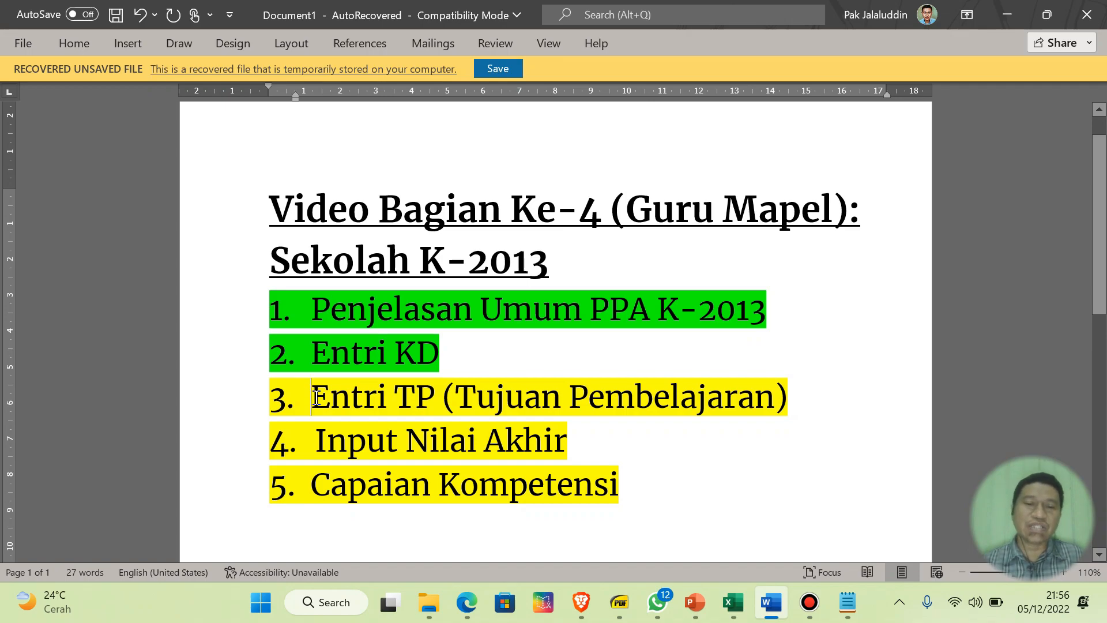
pyautogui.moveTo(314, 351); pyautogui.dragTo(444, 351)
pyautogui.click(396, 395)
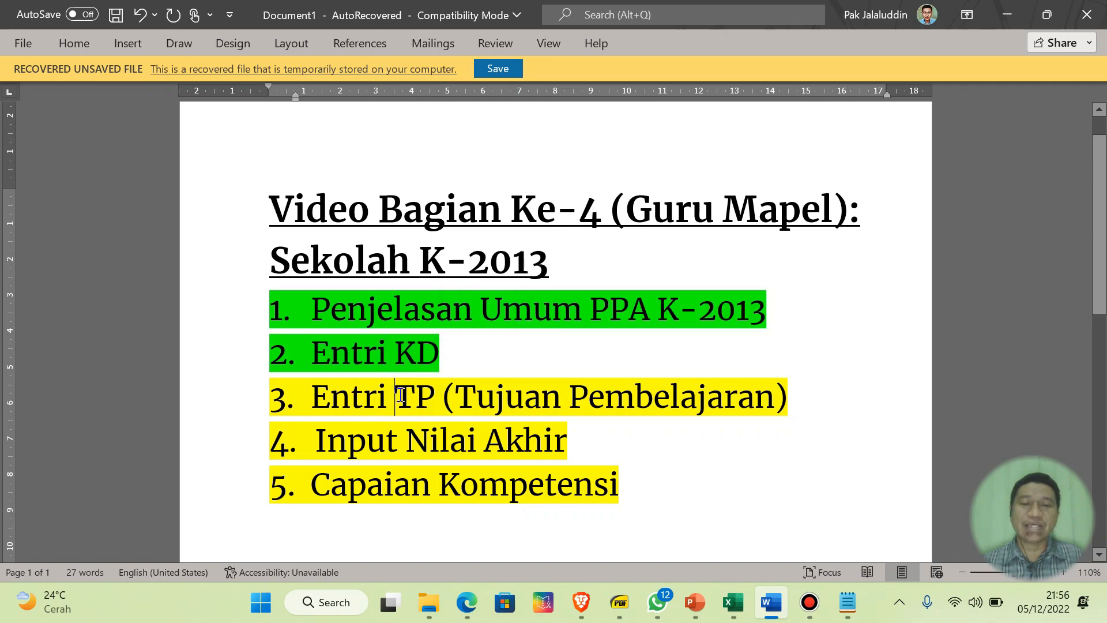
# - Switch to the Book1 workbook in Excel and narrow columns C and A so the Pengetahuan and Keterampilan tables fit side by side
pyautogui.click(733, 602)
pyautogui.click(660, 507)
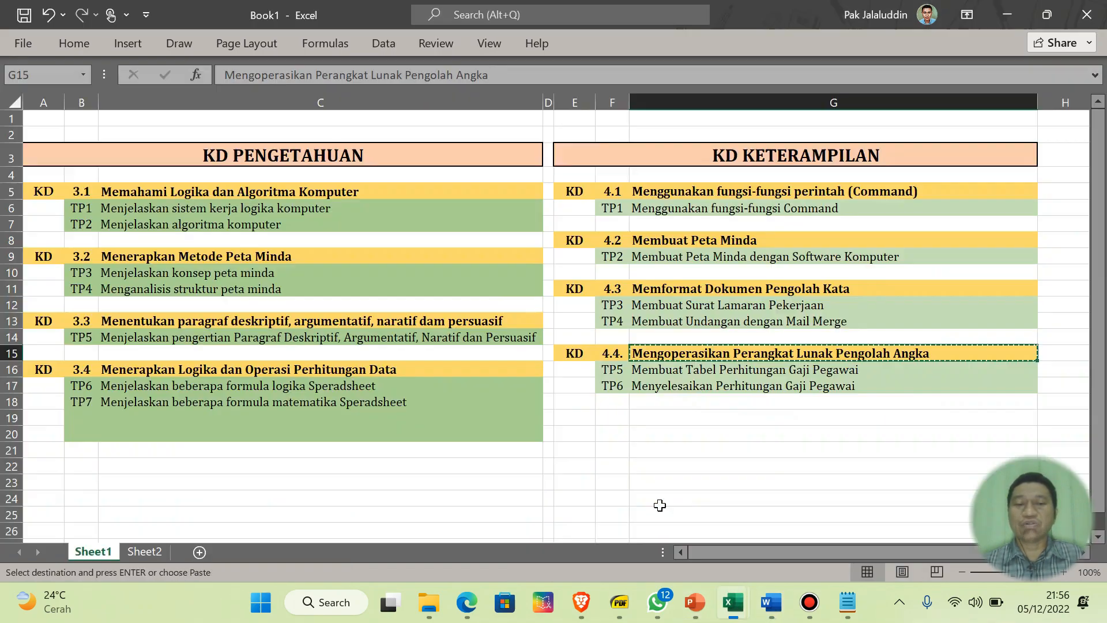
pyautogui.click(45, 192)
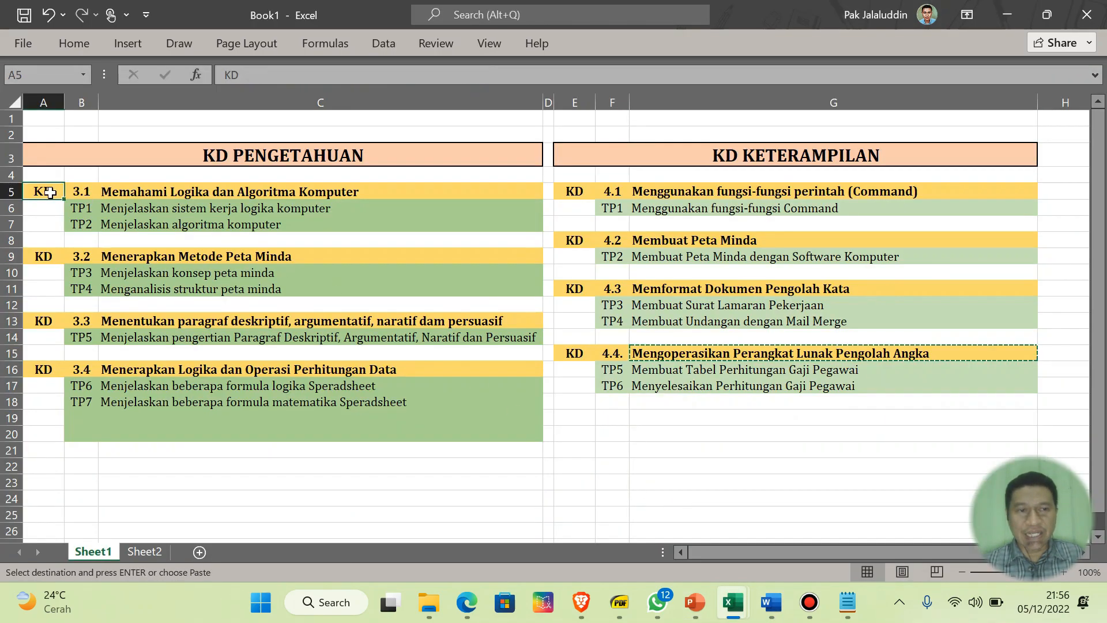
pyautogui.click(132, 192)
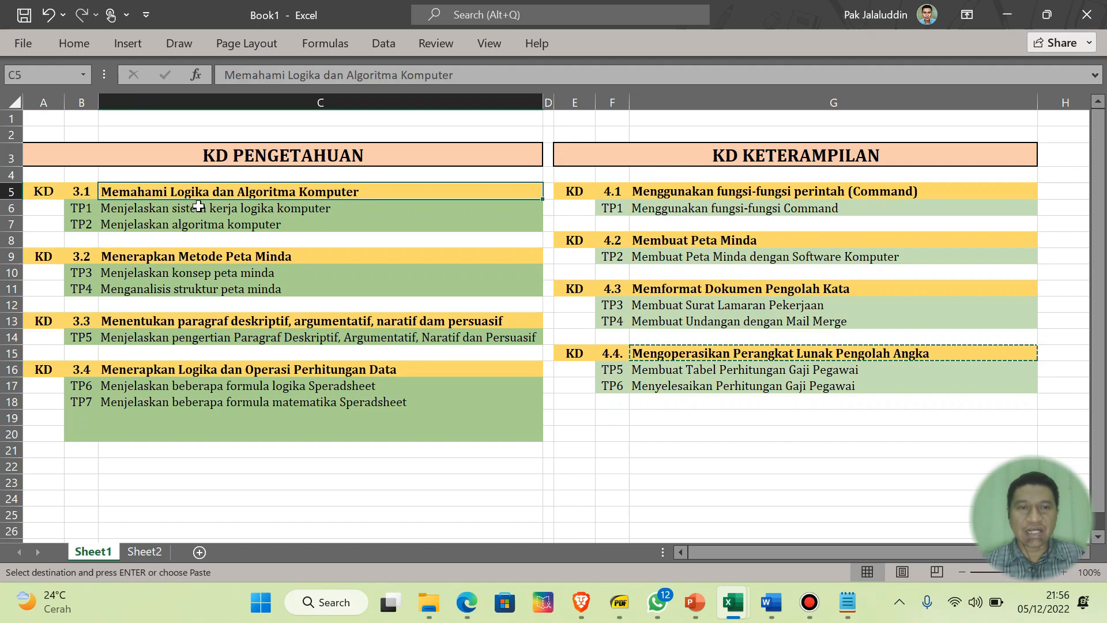
pyautogui.click(1064, 572)
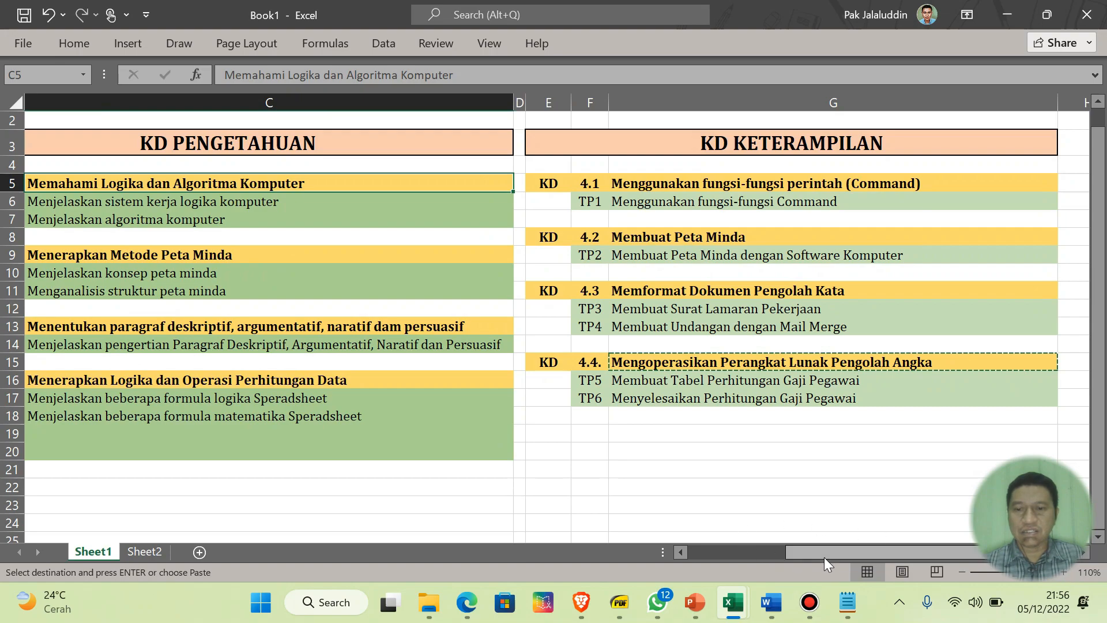
pyautogui.moveTo(844, 552); pyautogui.dragTo(796, 563)
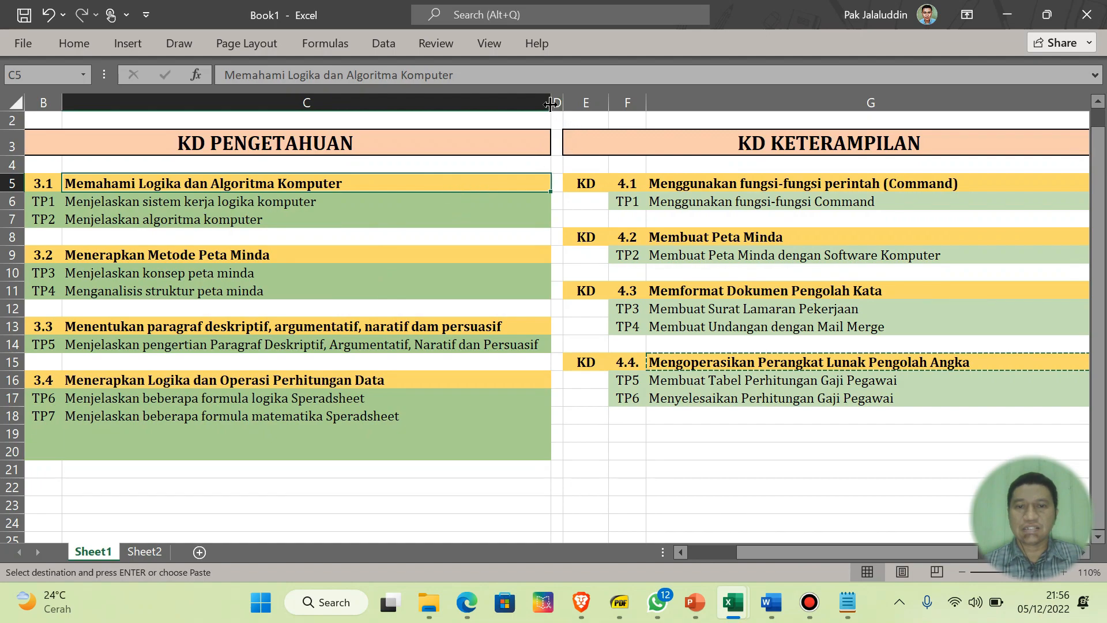
pyautogui.moveTo(550, 103); pyautogui.dragTo(594, 102)
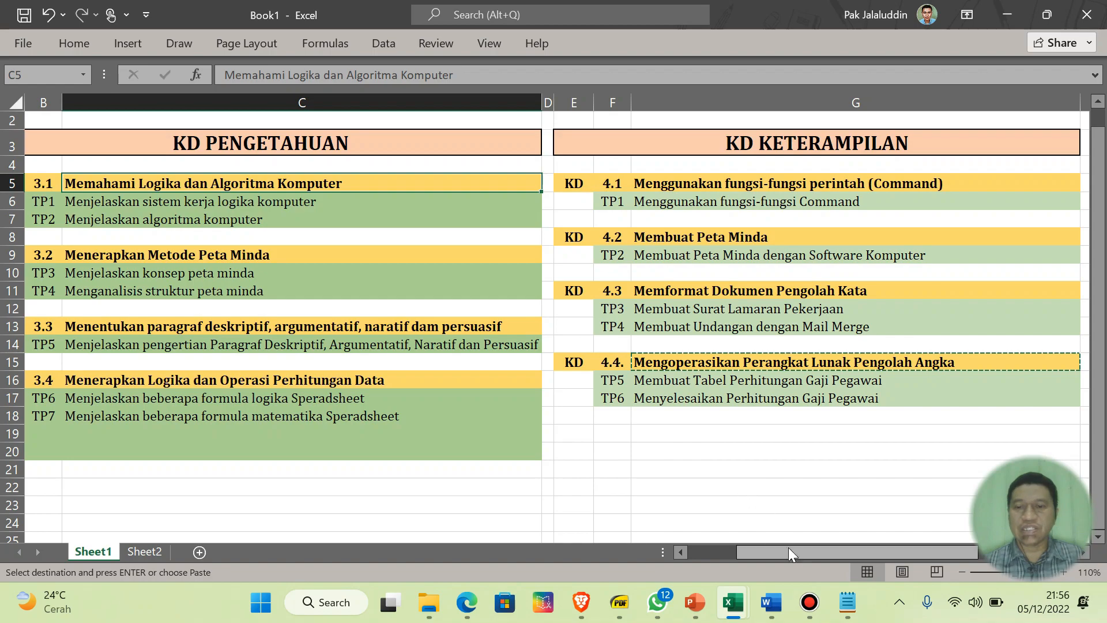
pyautogui.moveTo(789, 552); pyautogui.dragTo(792, 552)
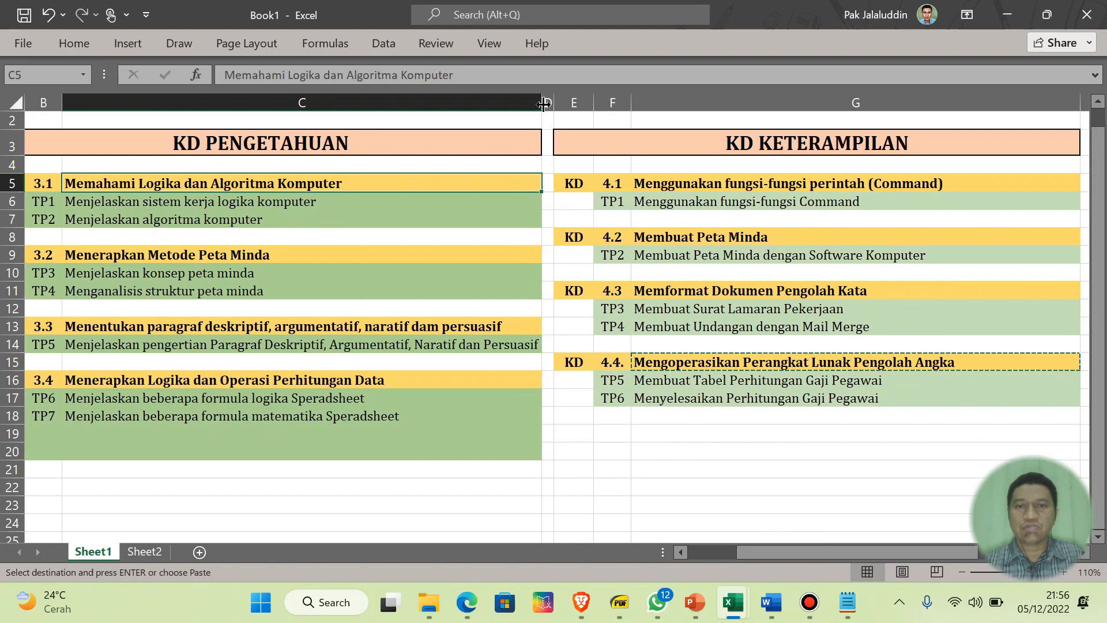
pyautogui.moveTo(543, 104); pyautogui.dragTo(513, 103)
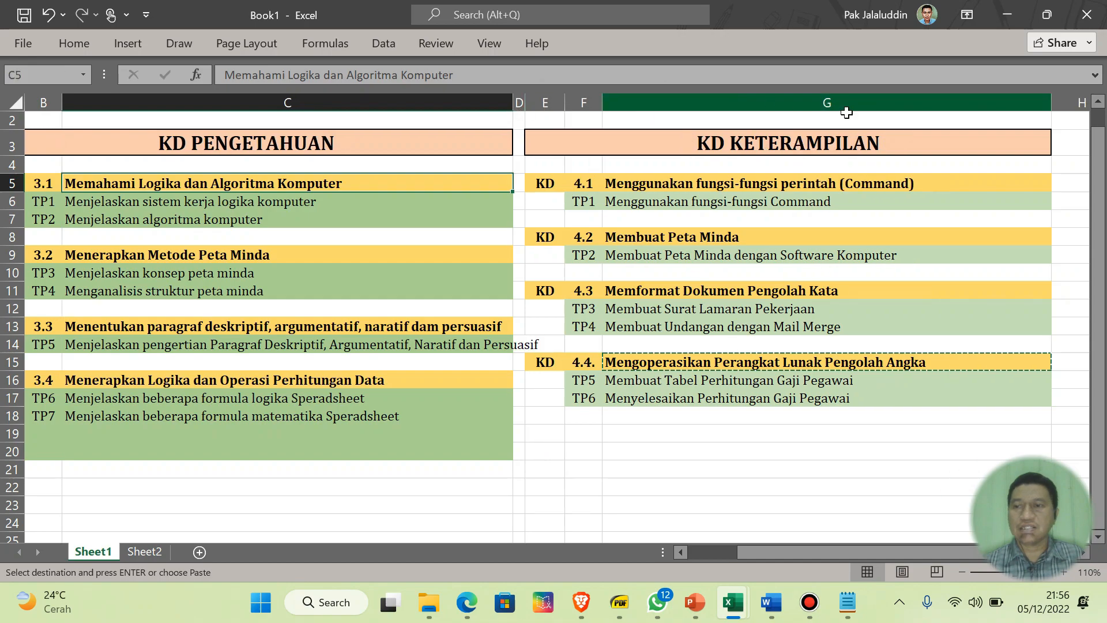
pyautogui.moveTo(777, 552); pyautogui.dragTo(743, 555)
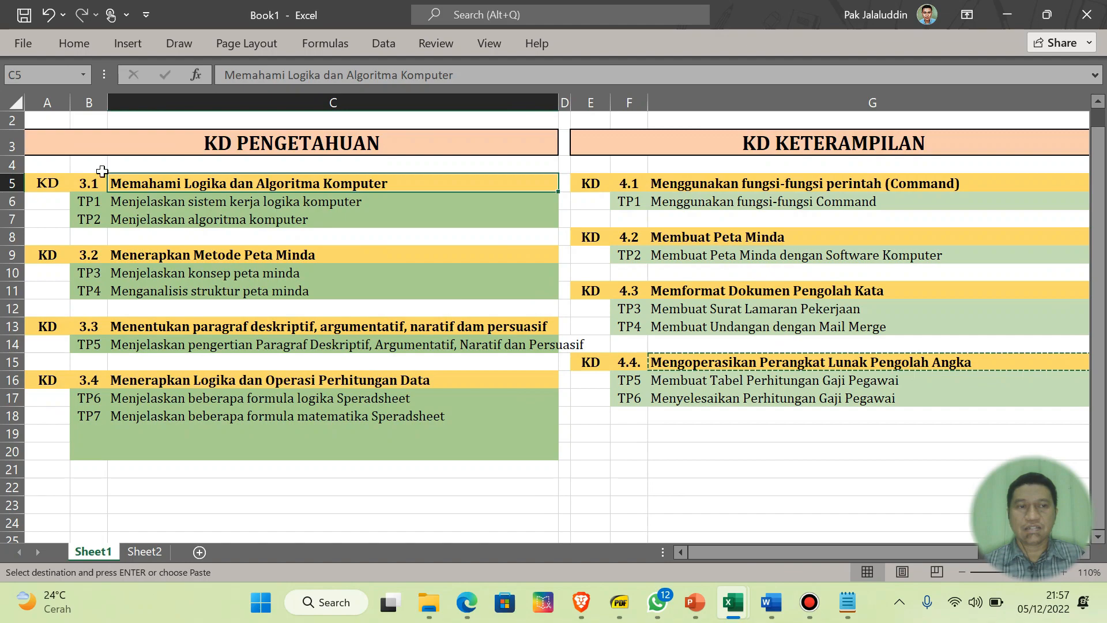
pyautogui.moveTo(70, 104); pyautogui.dragTo(54, 105)
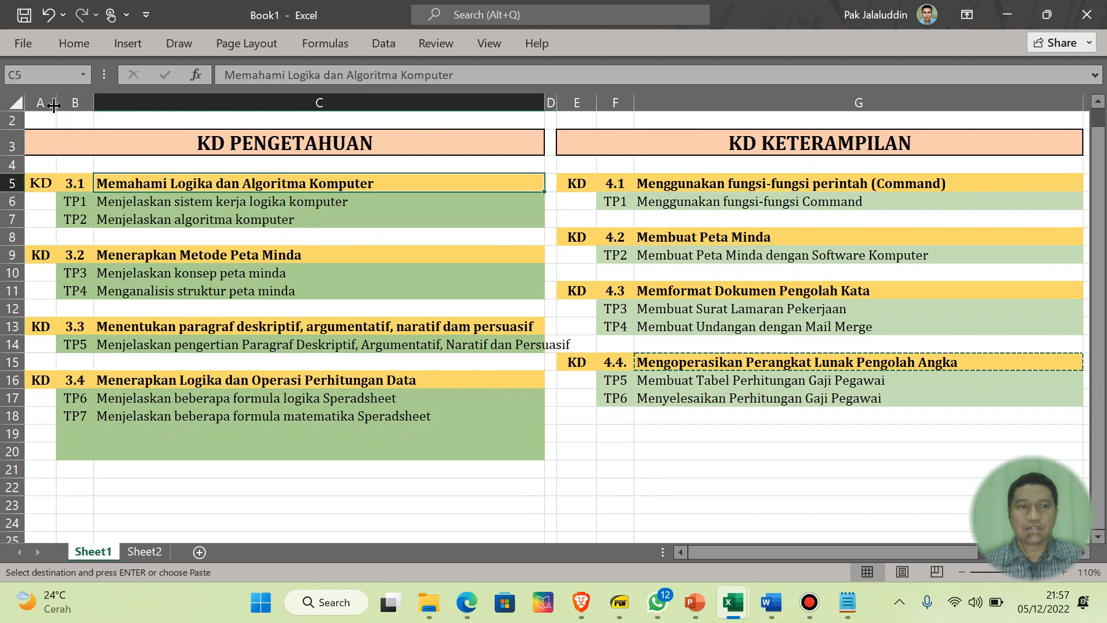
pyautogui.click(697, 469)
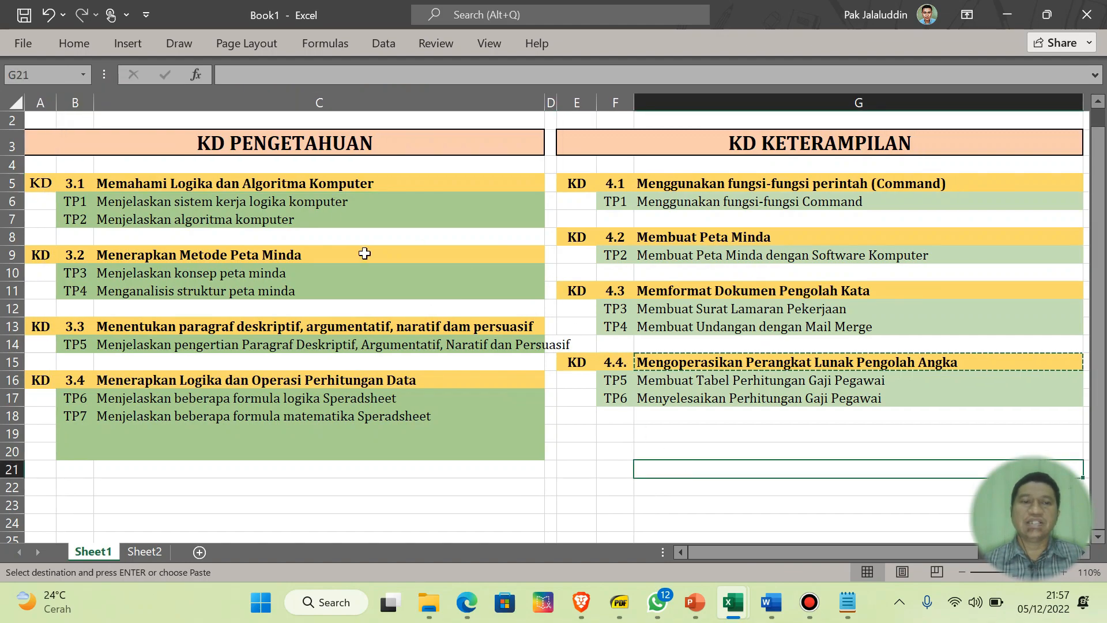
# - Review which TP learning objectives belong to each Pengetahuan KD, from 3.1 through 3.4
pyautogui.click(196, 183)
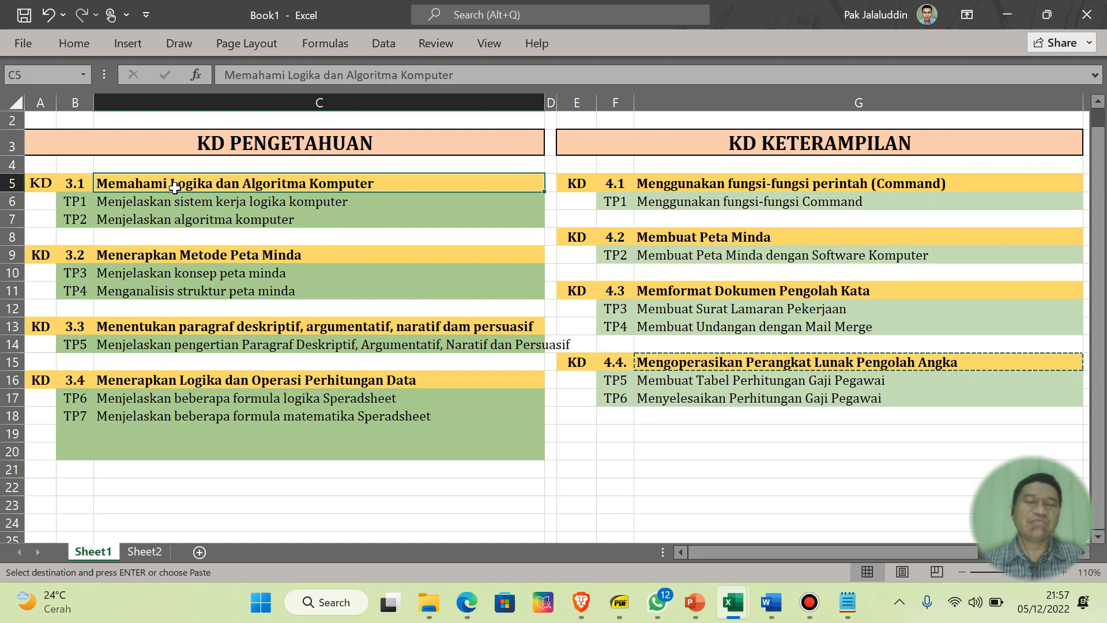
pyautogui.click(176, 204)
pyautogui.click(186, 218)
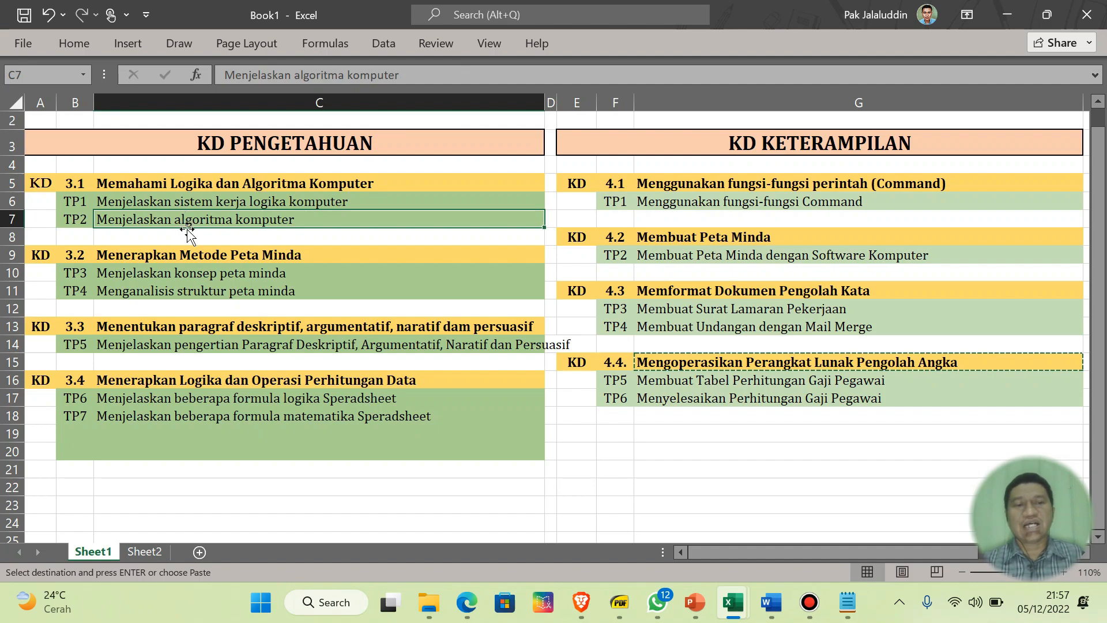
pyautogui.click(267, 258)
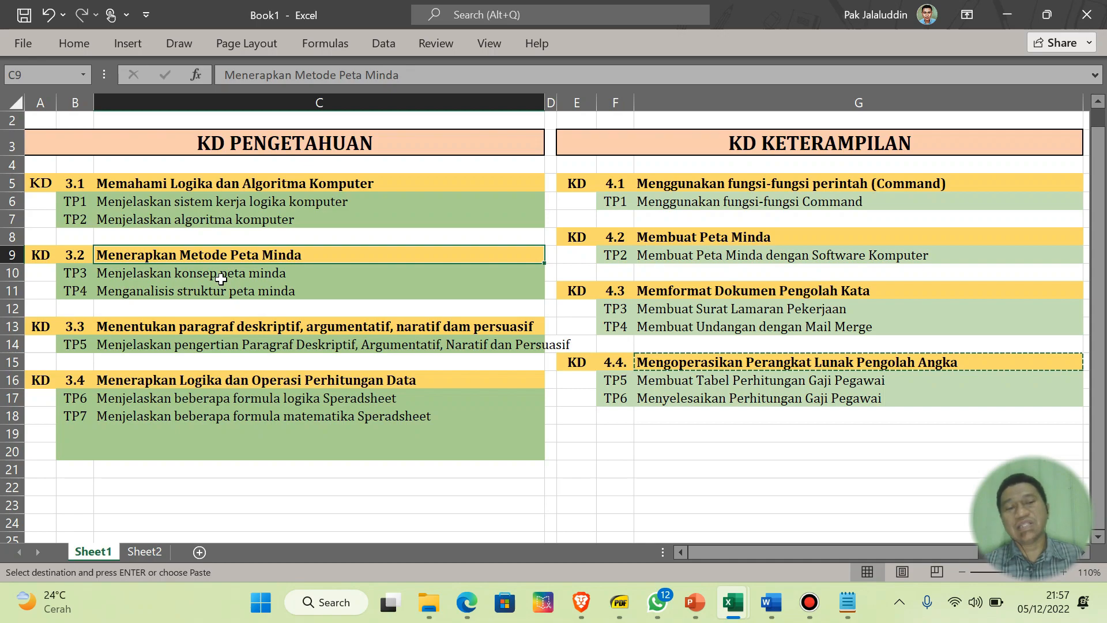
pyautogui.click(221, 279)
pyautogui.click(215, 294)
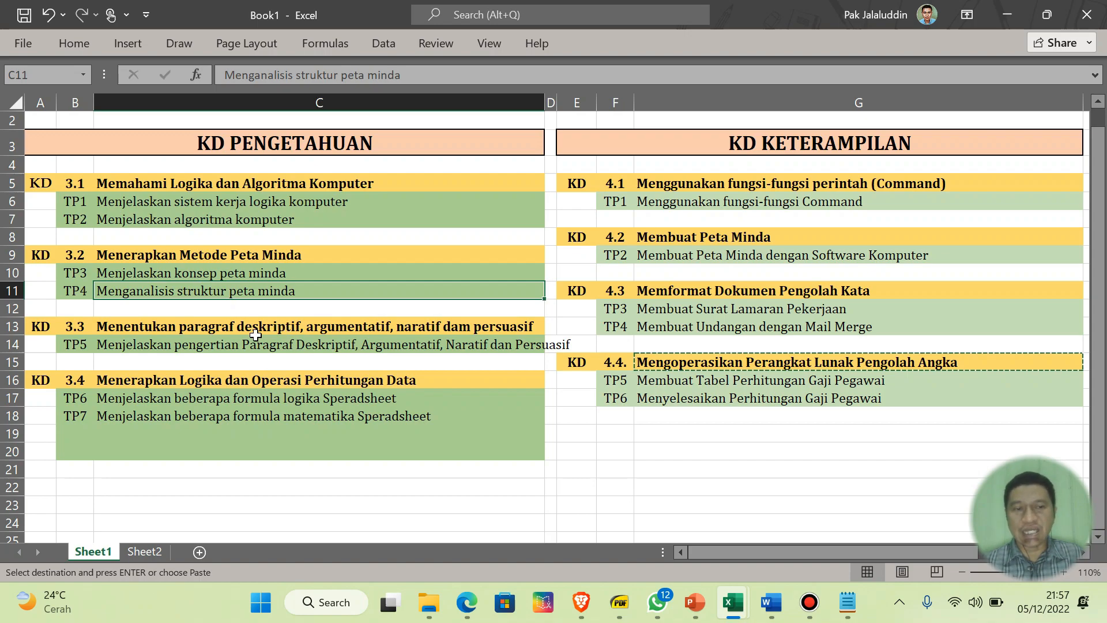
pyautogui.click(240, 357)
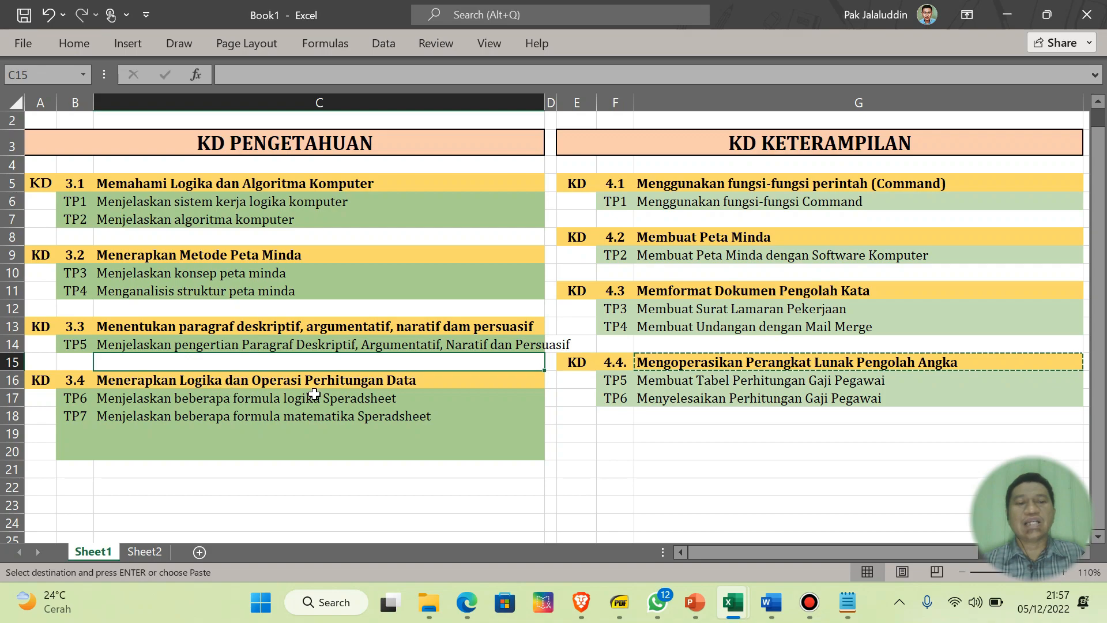
pyautogui.click(360, 383)
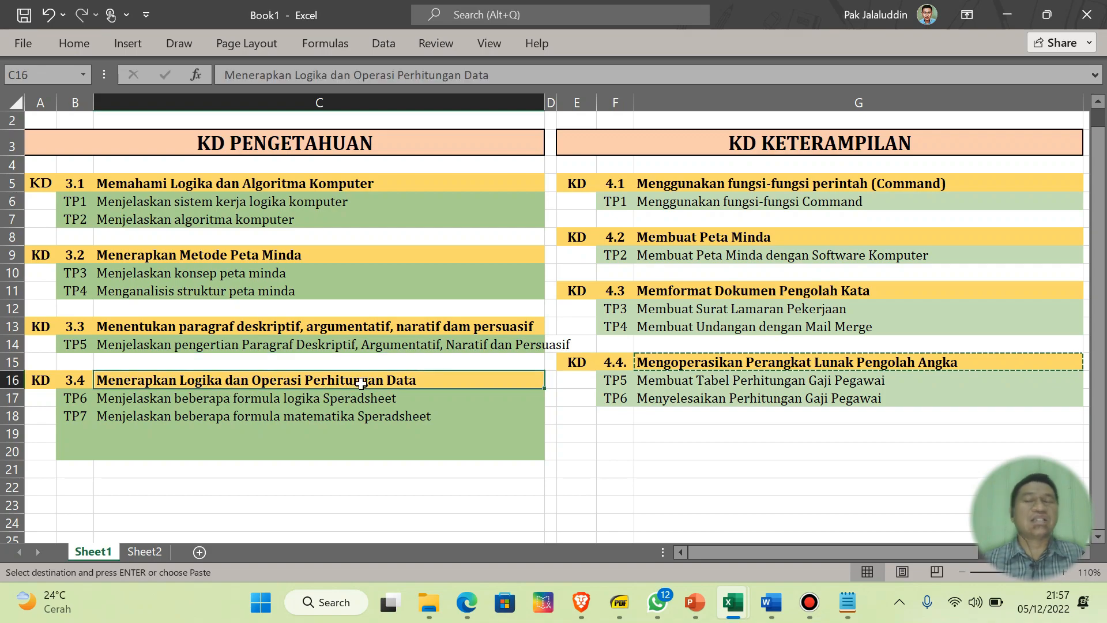
pyautogui.click(323, 402)
pyautogui.click(324, 414)
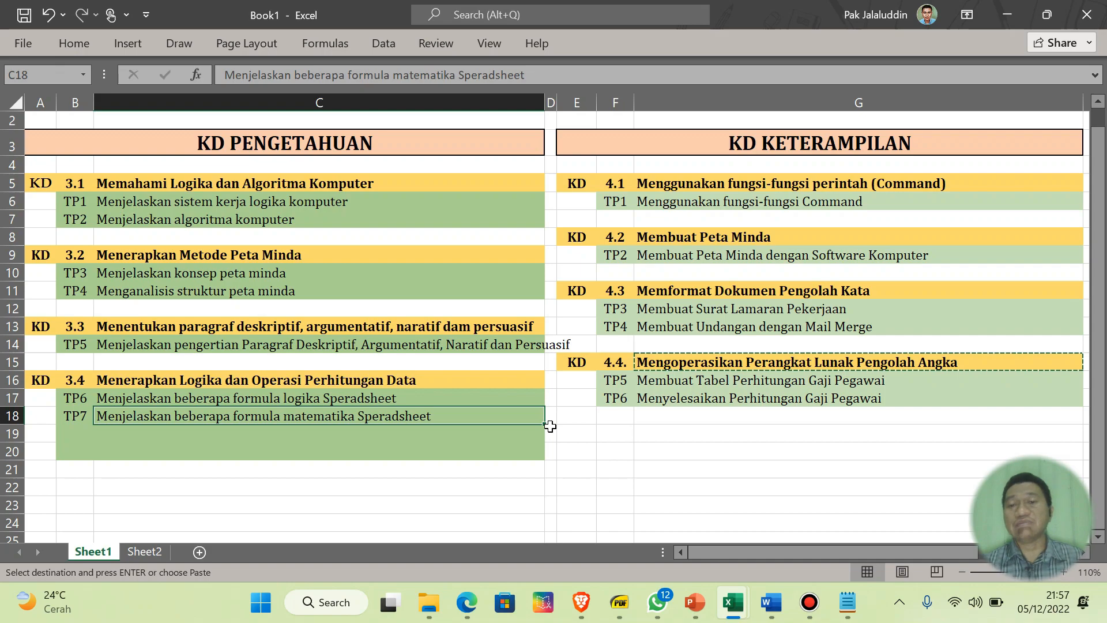
# - Switch to the PPA guide in the PDF reader and find Opsi 1, descriptions composed from Kompetensi Dasar, on page 60
pyautogui.click(622, 601)
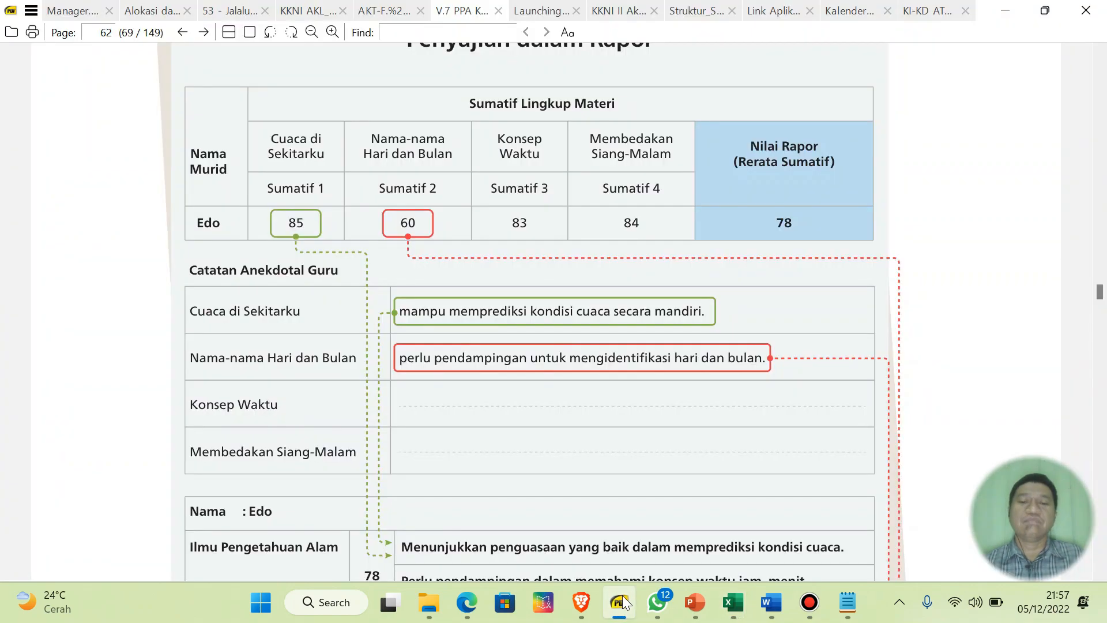
pyautogui.scroll(9, 635, 403)
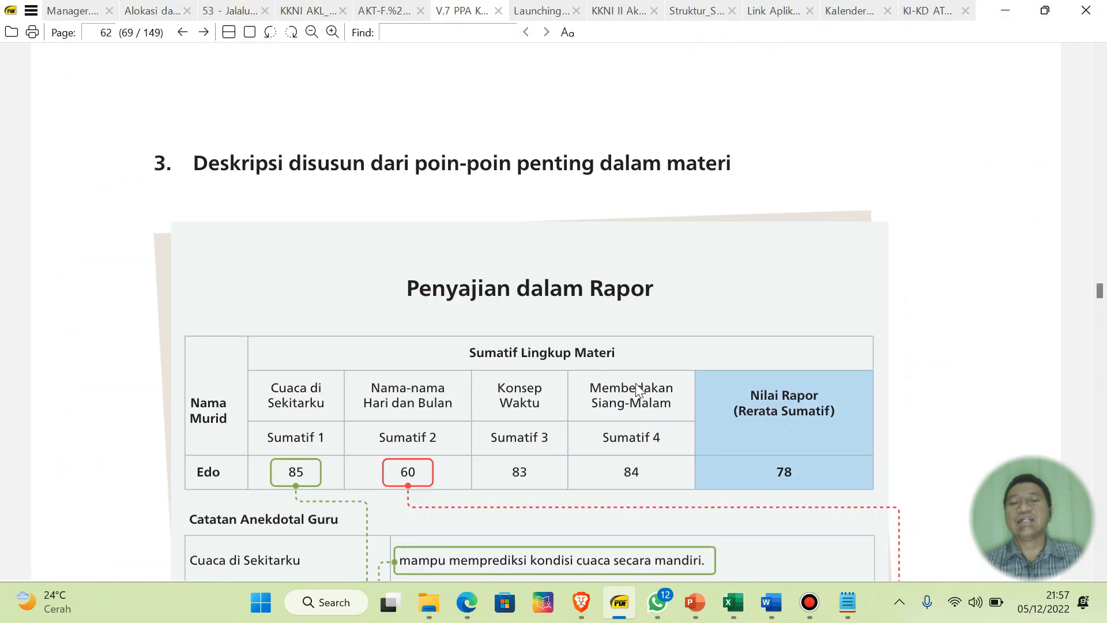
pyautogui.scroll(20, 636, 383)
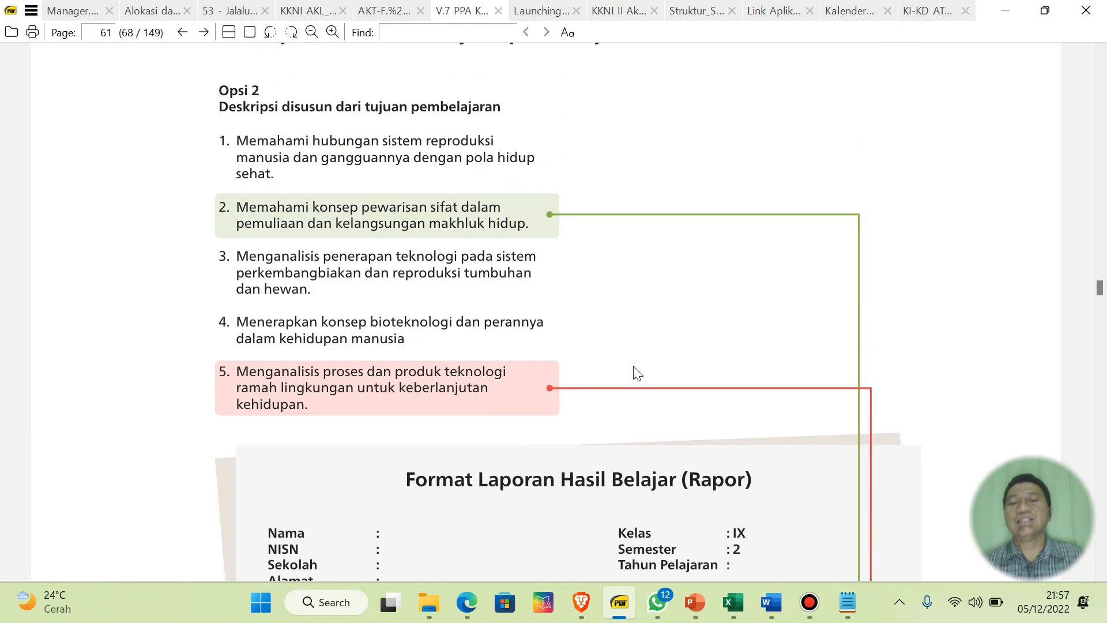
pyautogui.scroll(15, 657, 385)
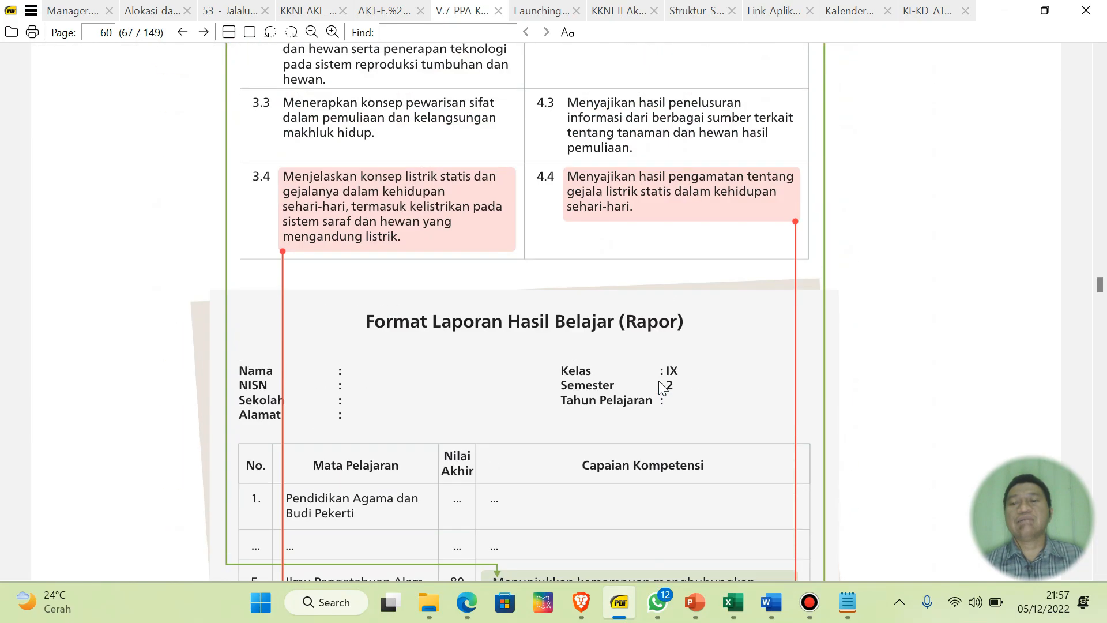
pyautogui.scroll(3, 661, 387)
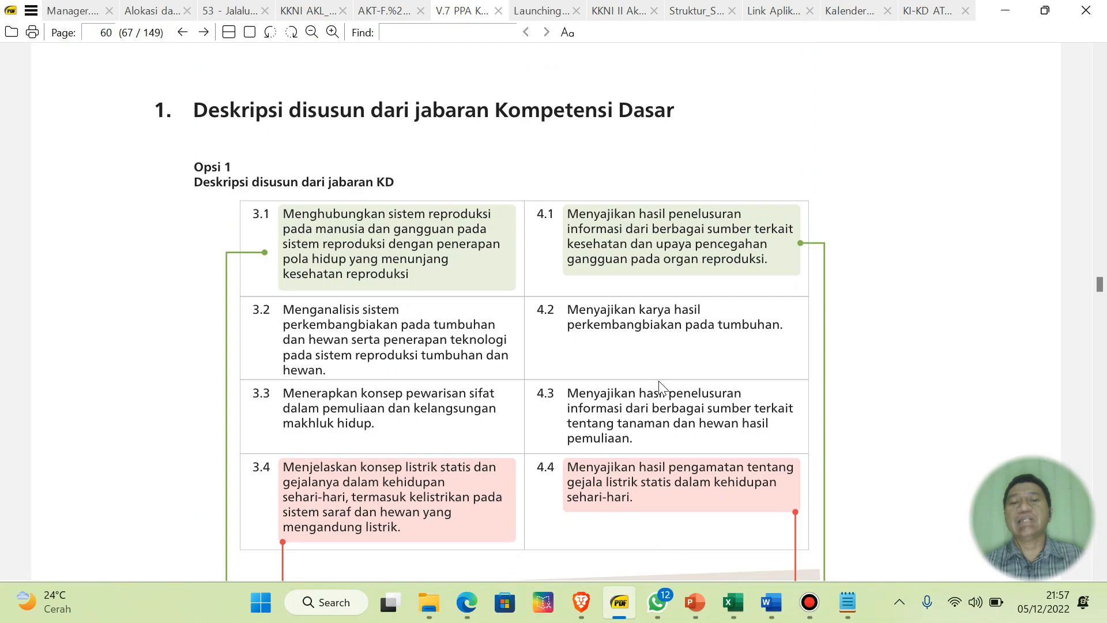
# - Review the learning design process on page 16 of the PPA guide and the Opsi 1 and Opsi 2 report descriptions on pages 60–61
pyautogui.moveTo(1099, 284); pyautogui.dragTo(1089, 144)
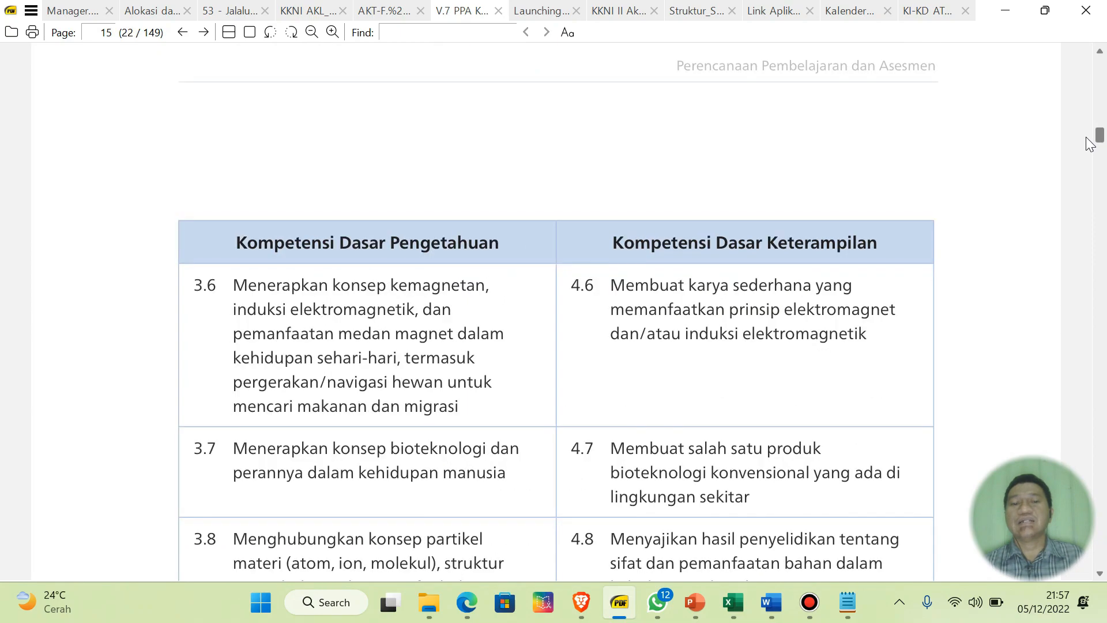
pyautogui.scroll(-12, 830, 289)
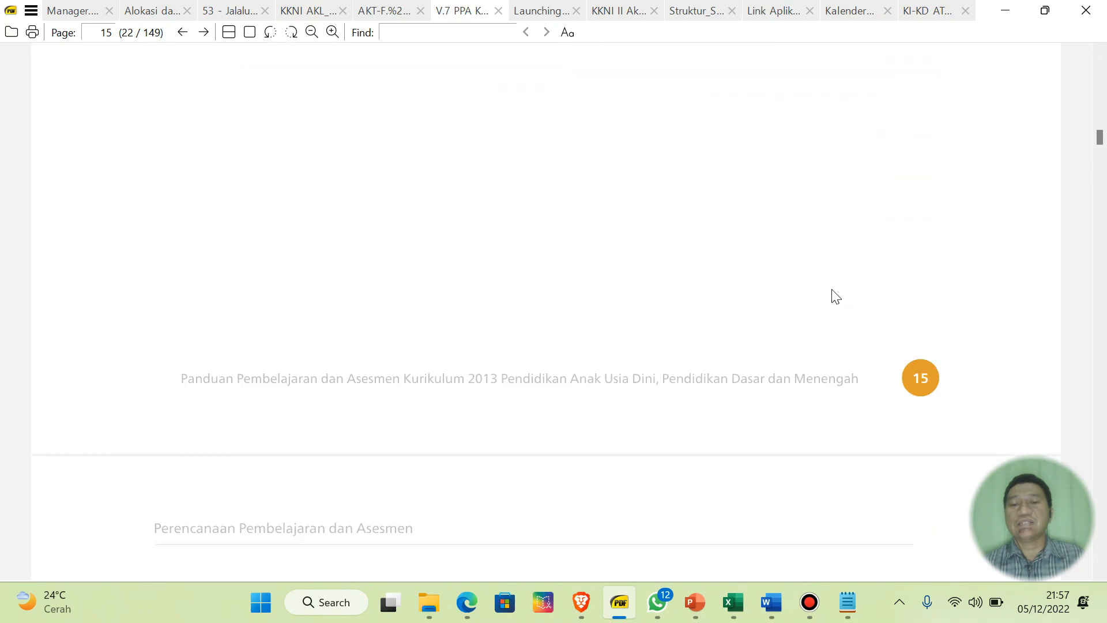
pyautogui.scroll(-8, 833, 289)
pyautogui.scroll(-1, 832, 289)
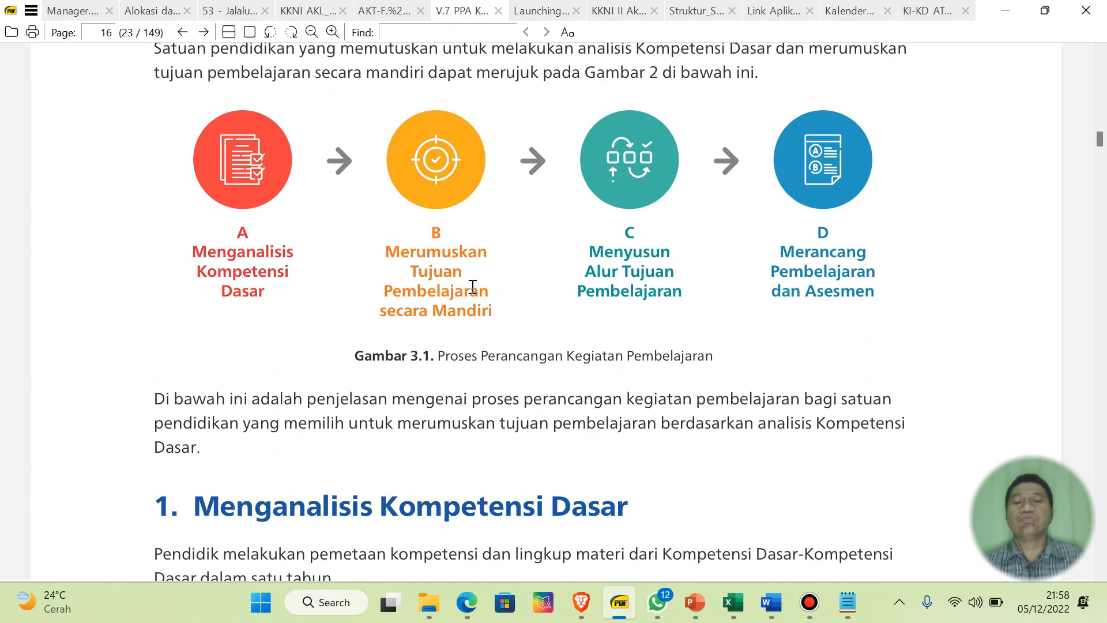
pyautogui.moveTo(1099, 141); pyautogui.dragTo(1101, 290)
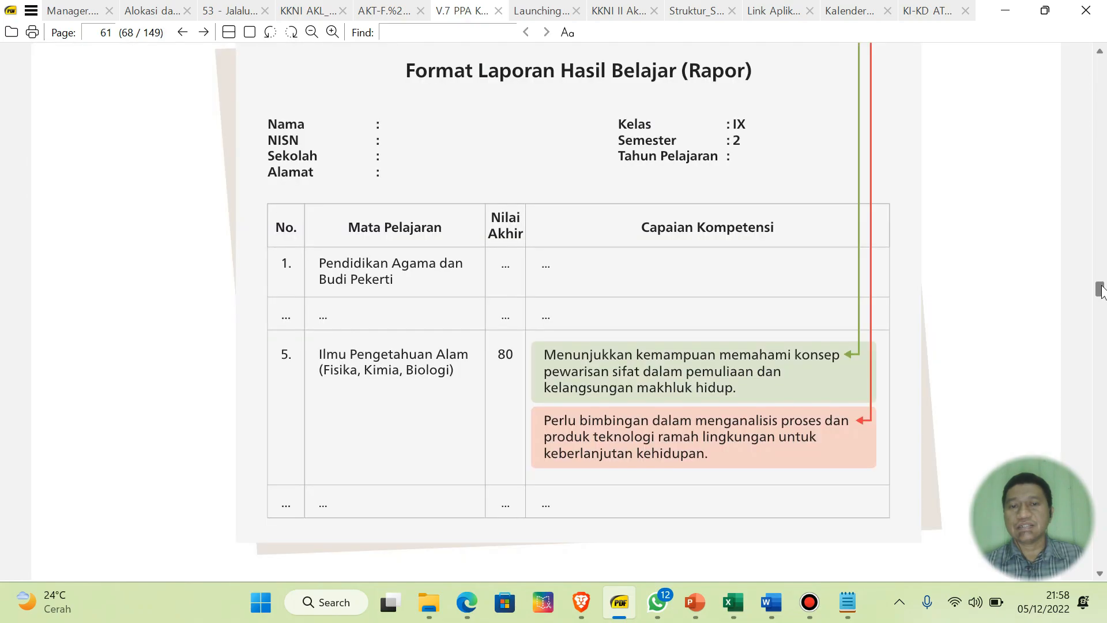
pyautogui.scroll(10, 803, 241)
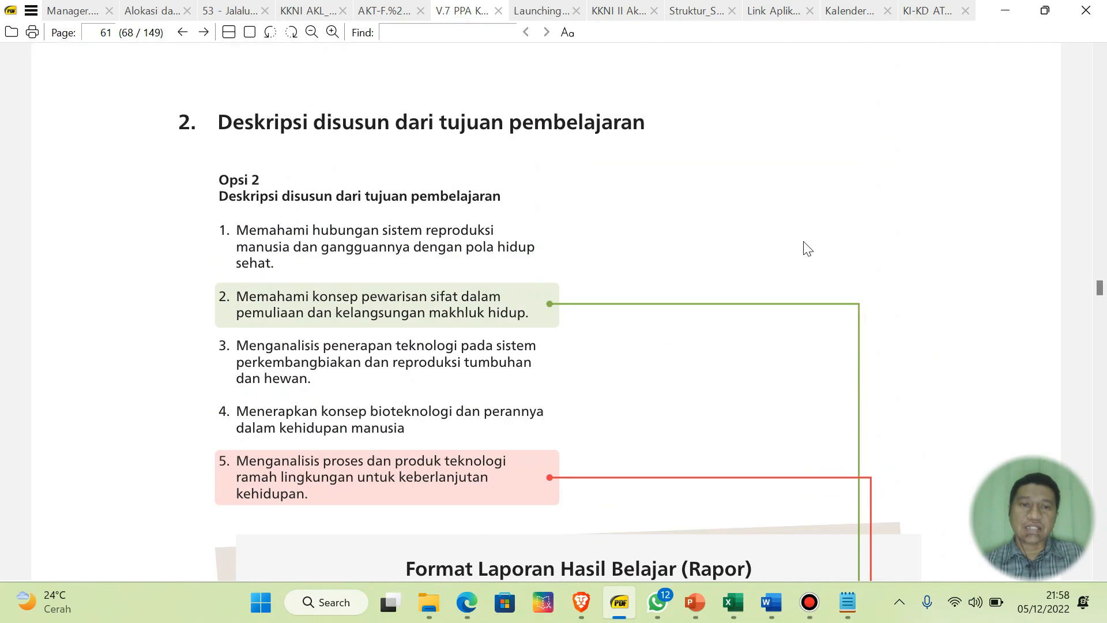
pyautogui.scroll(15, 807, 240)
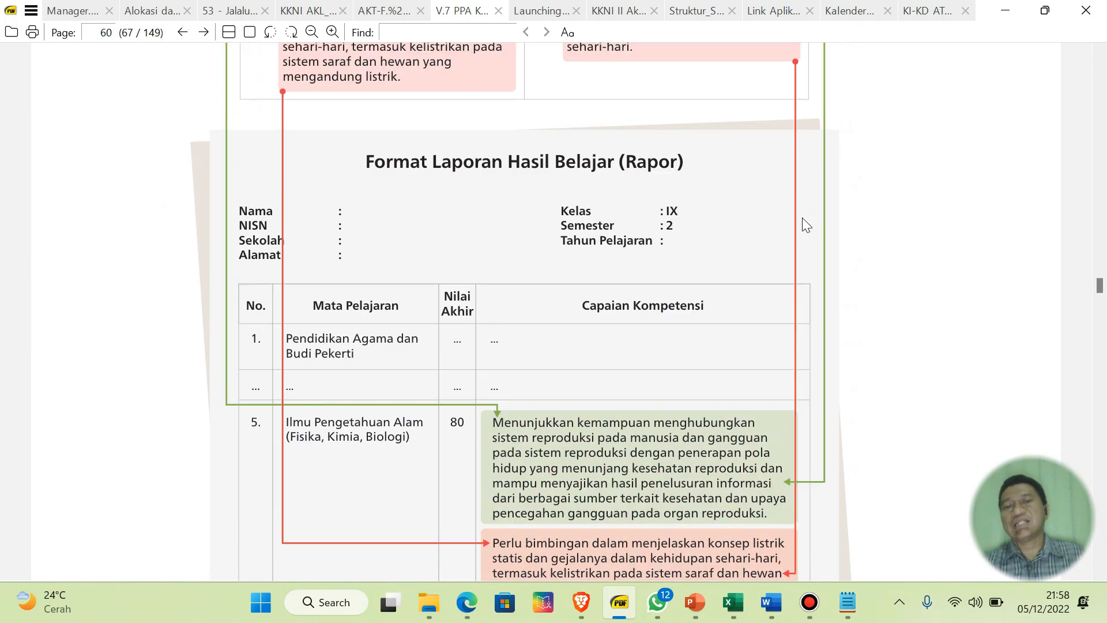
pyautogui.scroll(5, 806, 224)
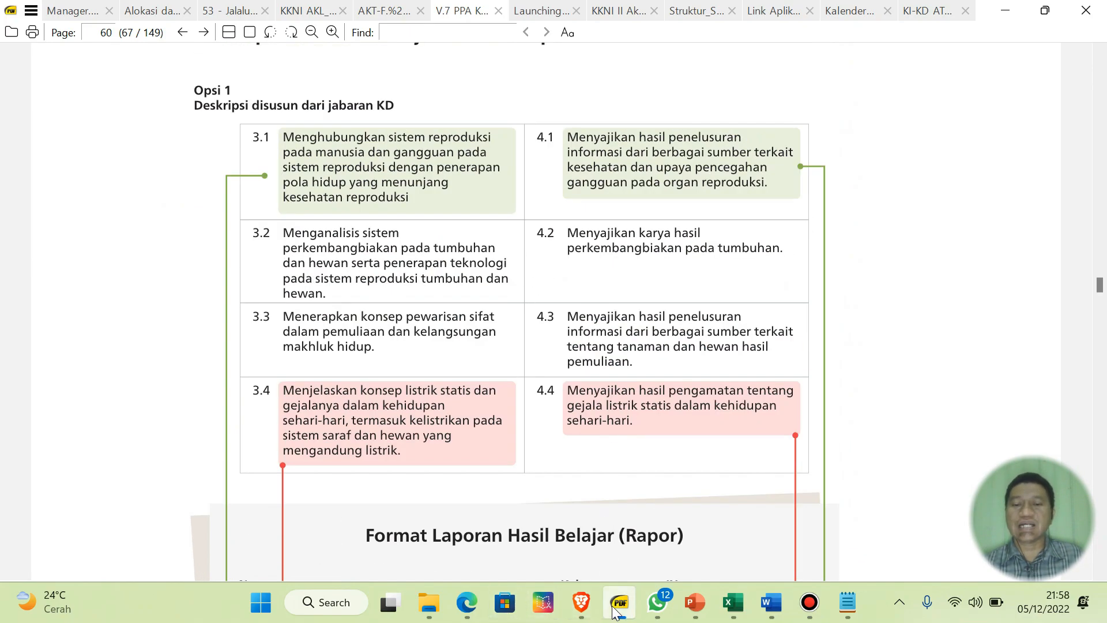
# - Switch to the video outline in Word and review list item 3, "Entri TP (Tujuan Pembelajaran)"
pyautogui.click(581, 603)
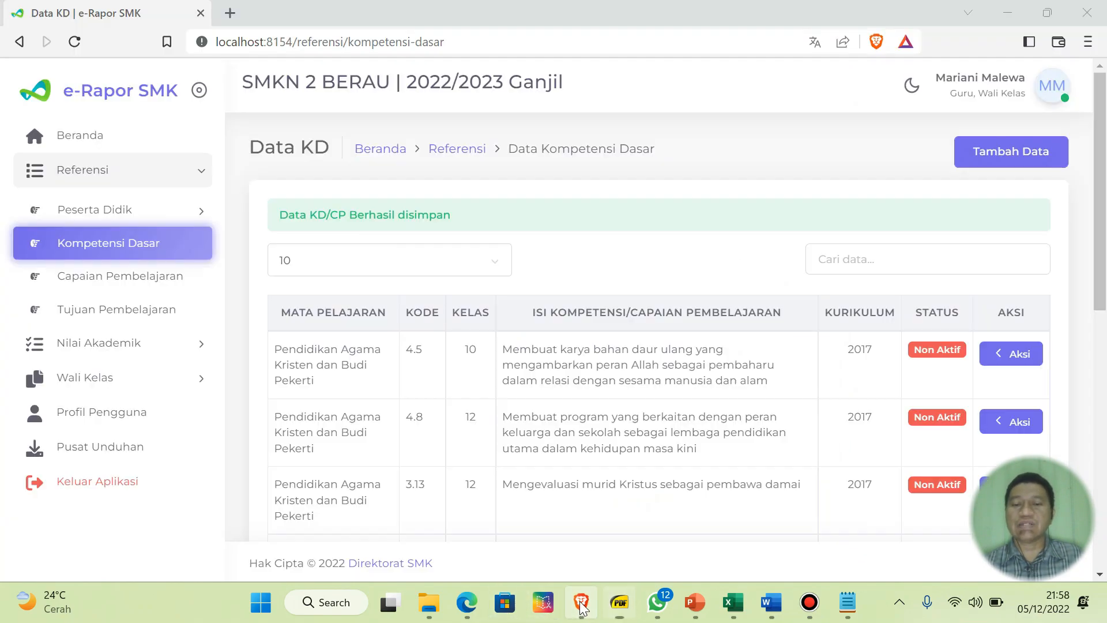
pyautogui.click(755, 598)
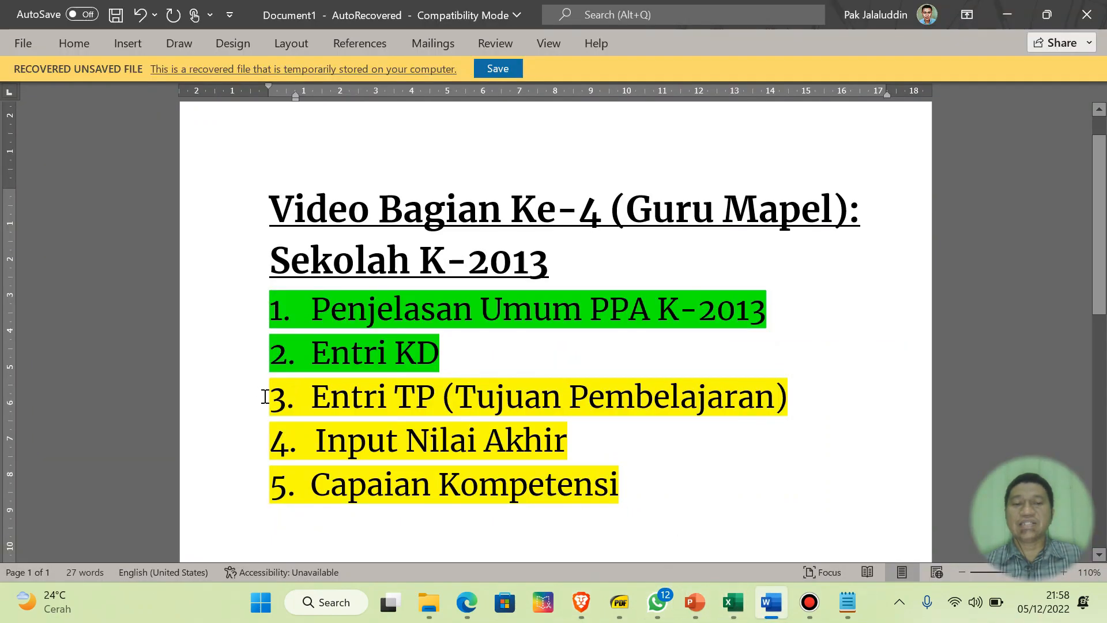
pyautogui.moveTo(268, 396); pyautogui.dragTo(570, 395)
pyautogui.click(749, 394)
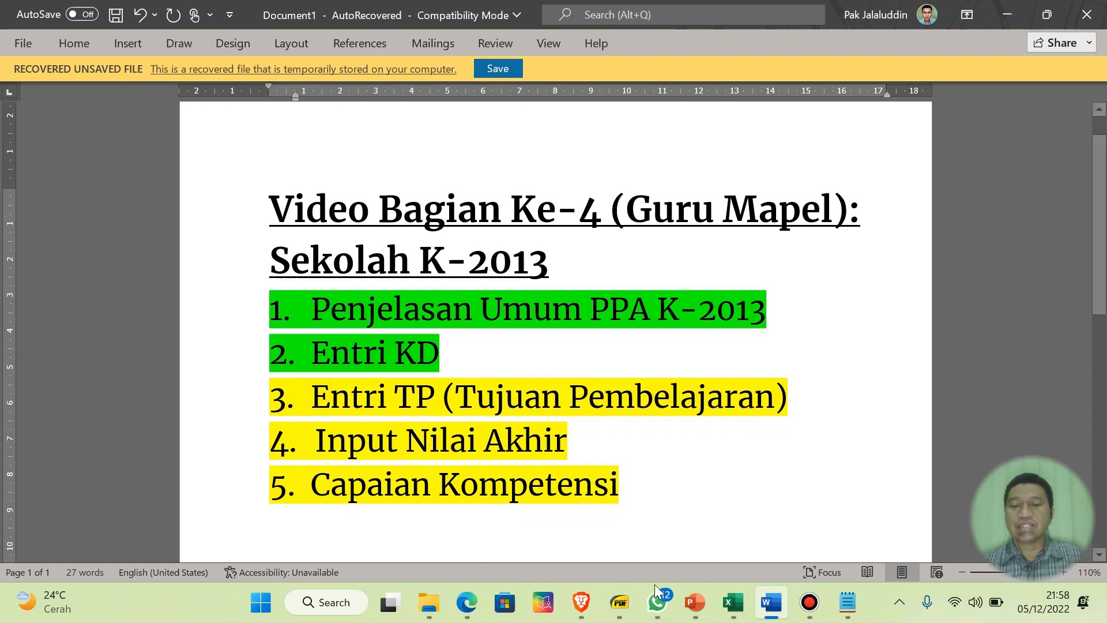
# - Switch to e-Rapor SMK in the browser and open the form for adding Tujuan Pembelajaran data
pyautogui.click(581, 602)
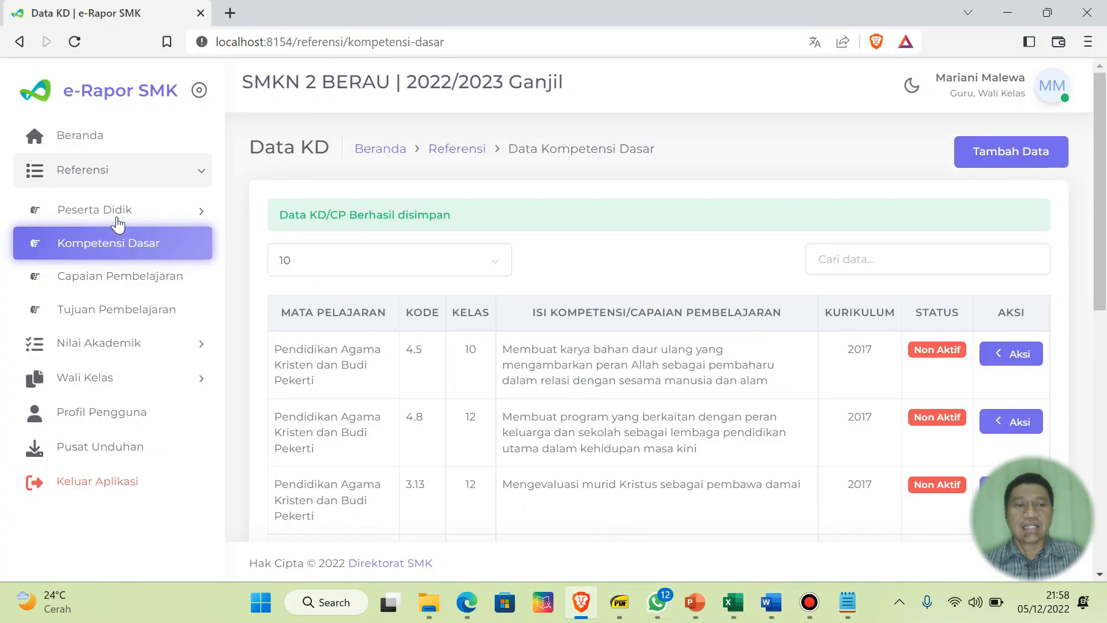
pyautogui.click(109, 168)
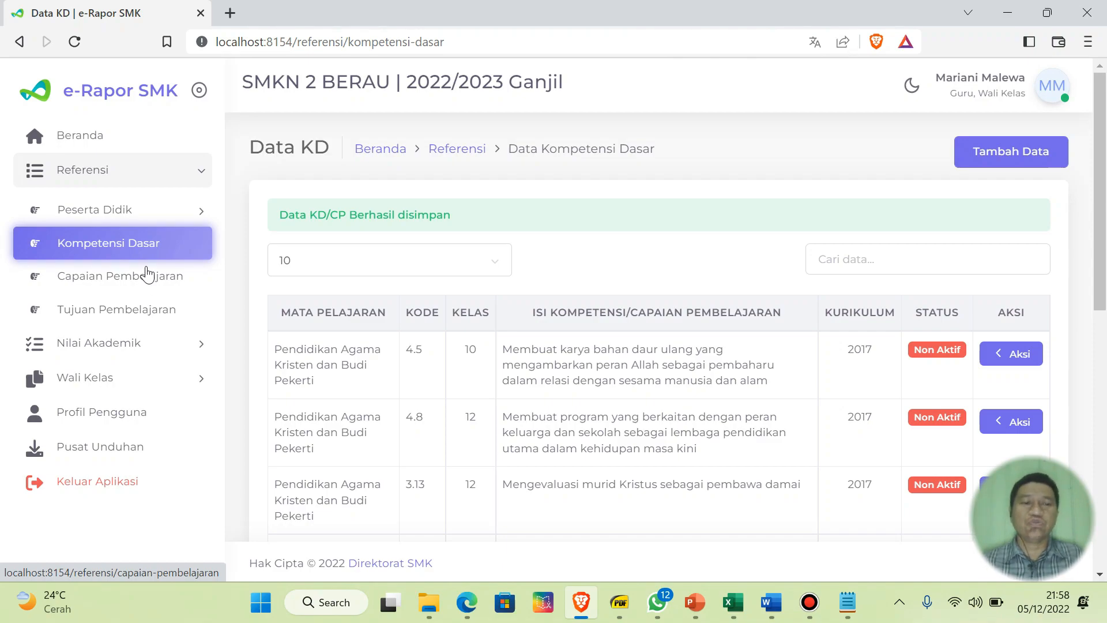
pyautogui.click(95, 170)
pyautogui.click(97, 172)
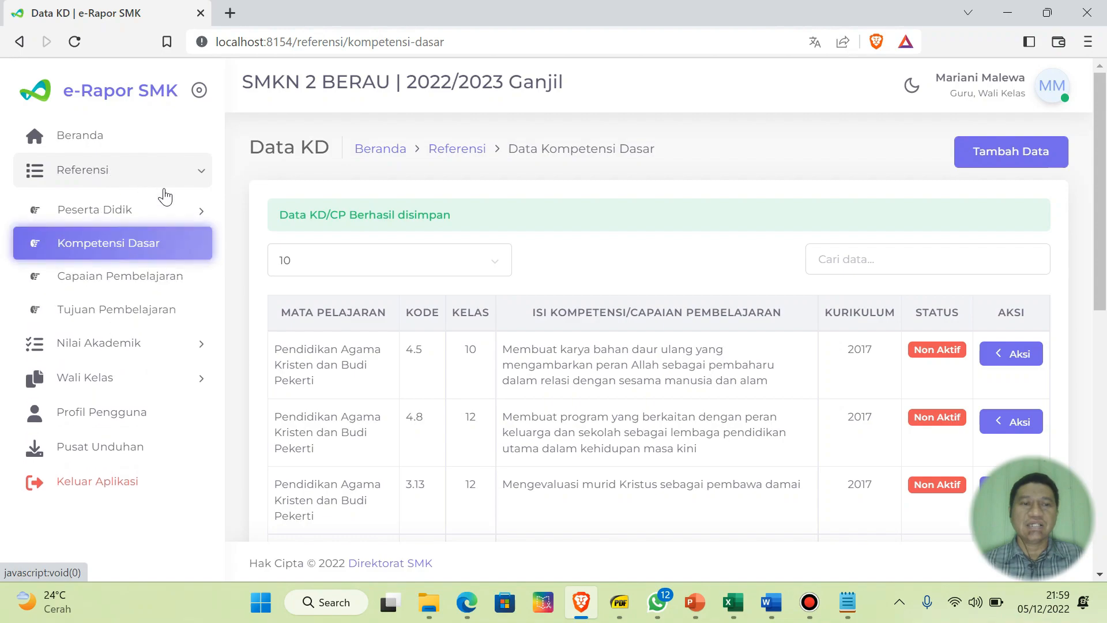
pyautogui.click(111, 316)
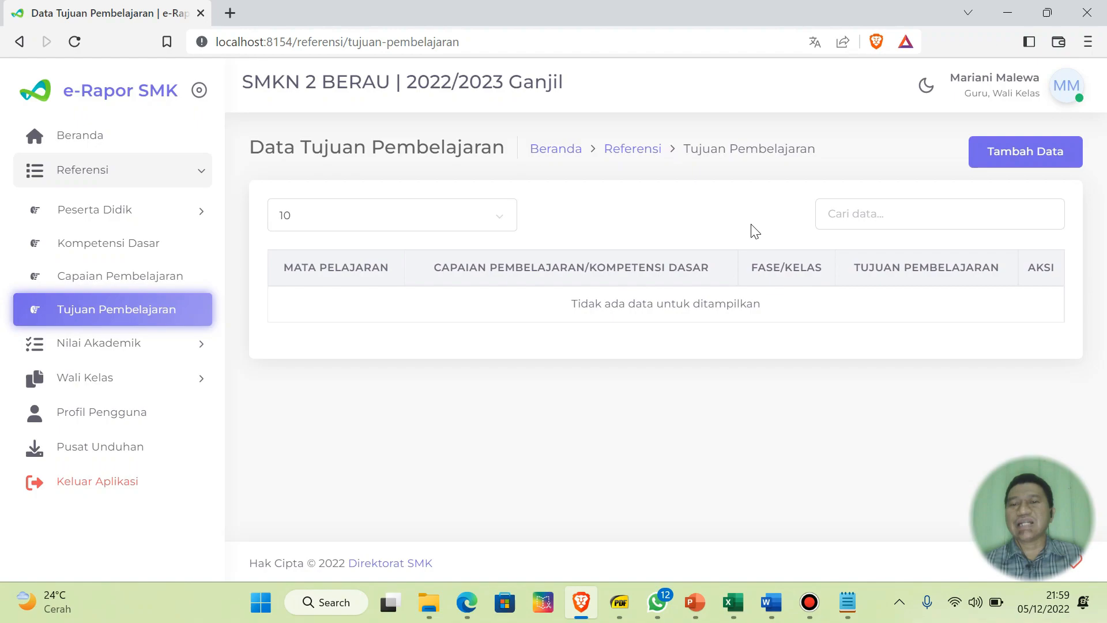
pyautogui.click(1026, 159)
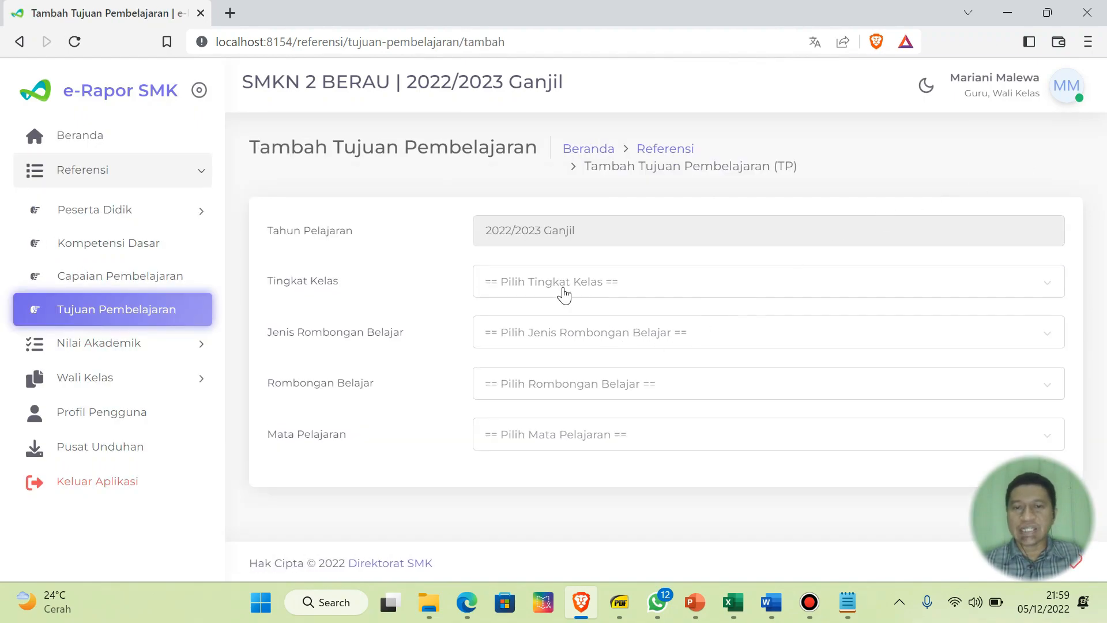
# - Set the class level to Kelas 10, the group type to Reguler, the class to X-ATU and the subject to Simulasi dan Komunikasi Digital
pyautogui.click(564, 294)
pyautogui.click(544, 312)
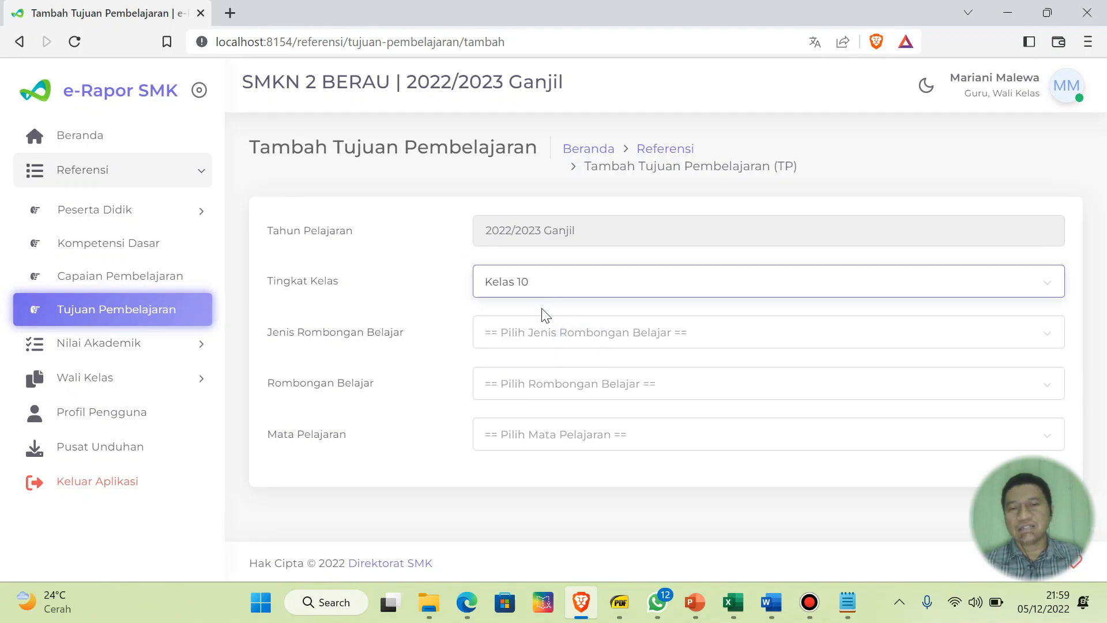
pyautogui.click(540, 347)
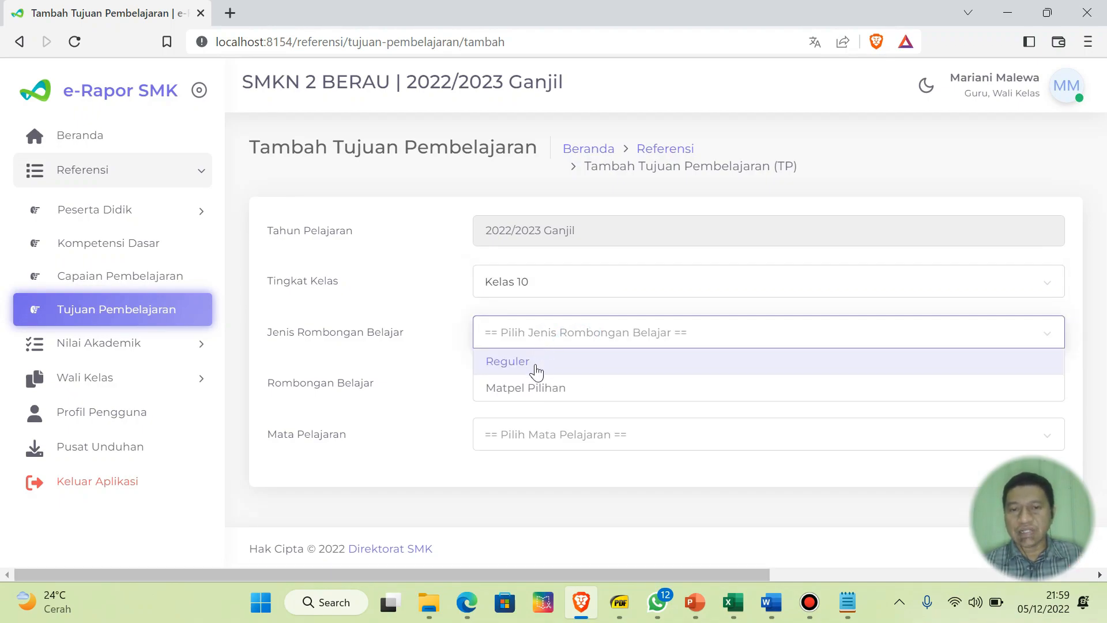
pyautogui.click(535, 363)
pyautogui.click(552, 393)
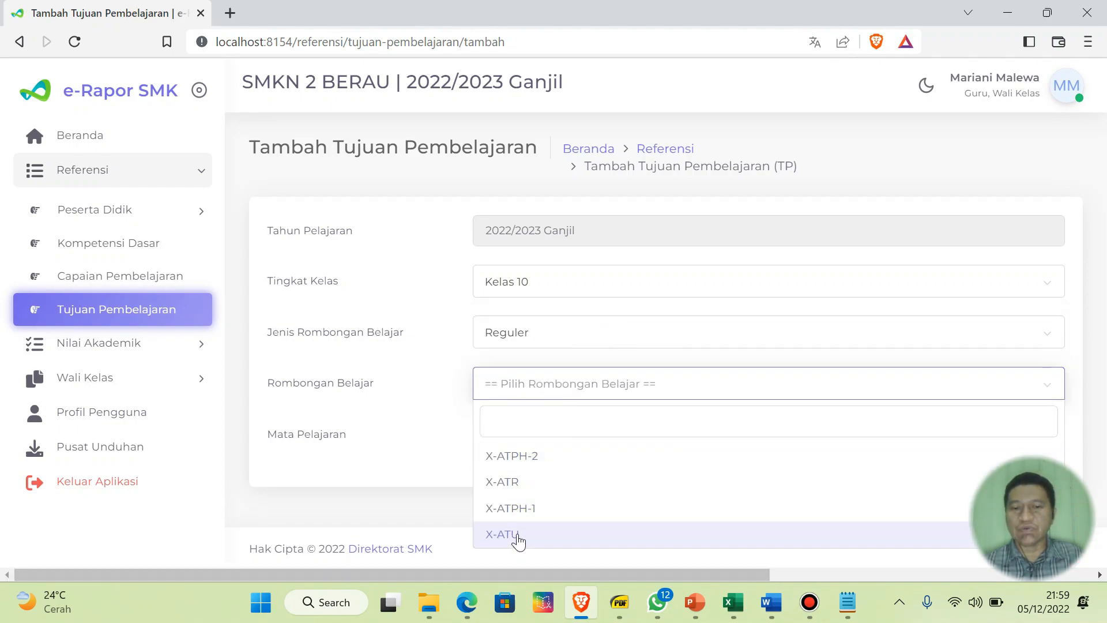
pyautogui.click(517, 533)
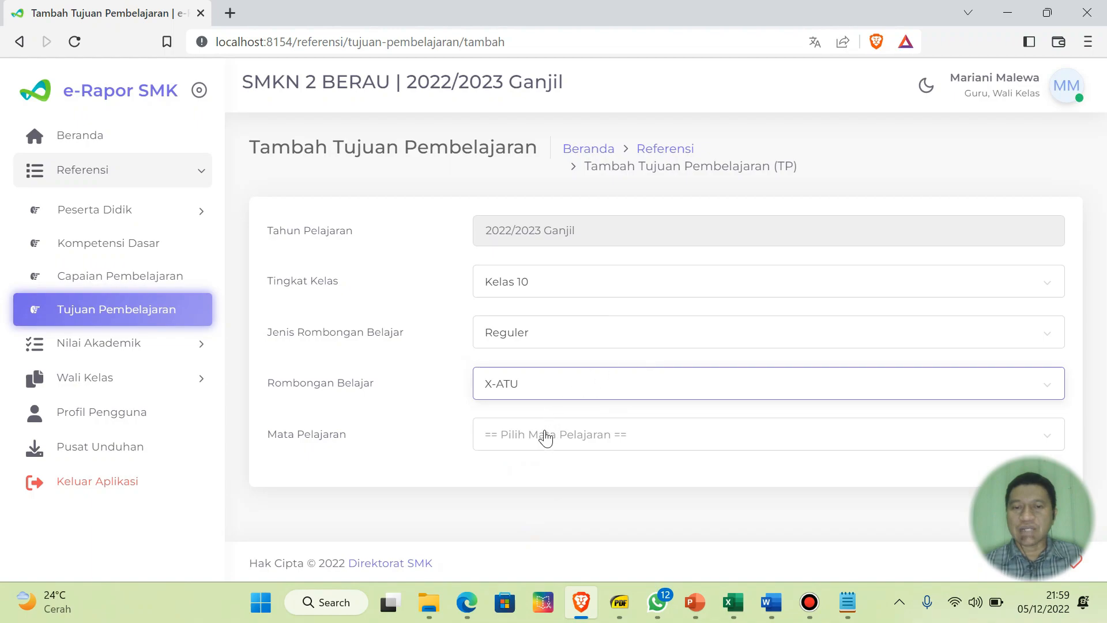
pyautogui.click(545, 438)
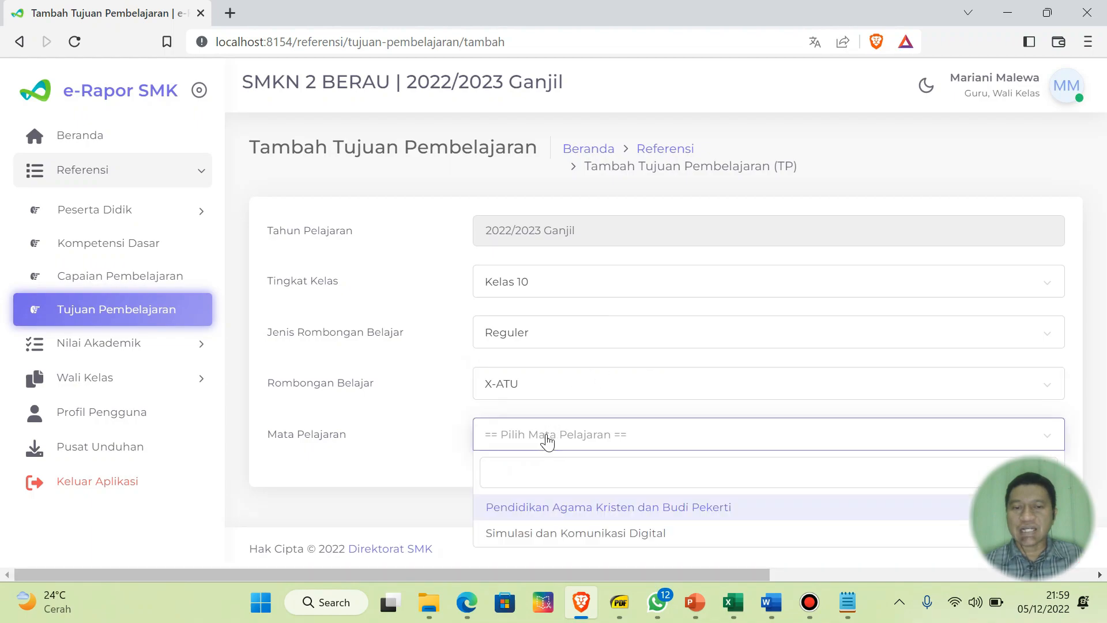
pyautogui.click(570, 533)
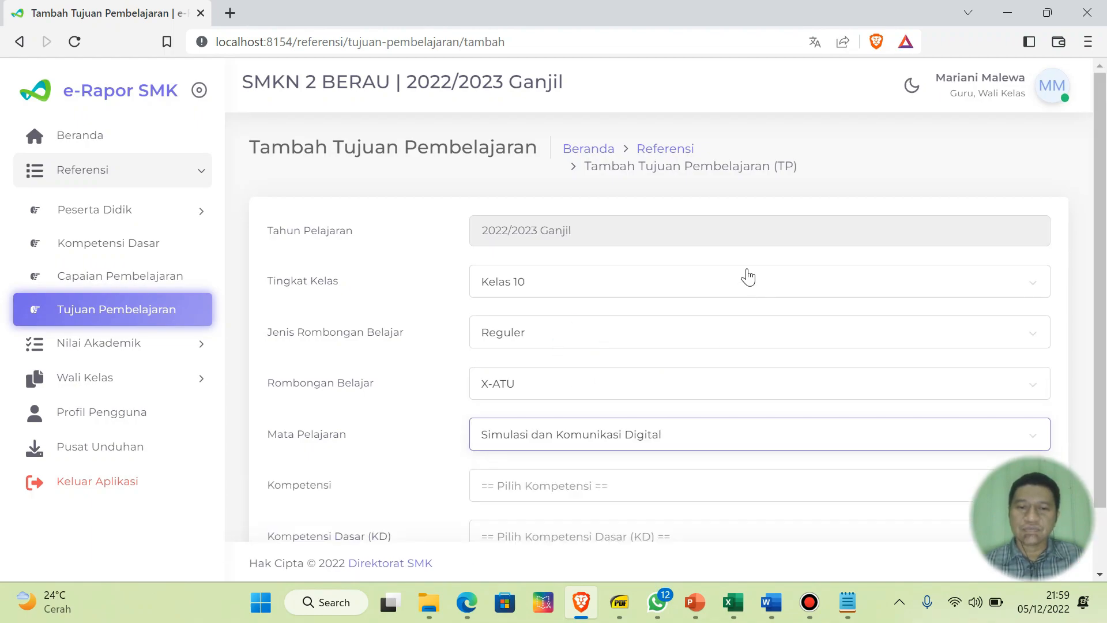
# - Set the Kompetensi of the new Tujuan Pembelajaran entry to Pengetahuan
pyautogui.scroll(-2, 747, 275)
pyautogui.click(556, 415)
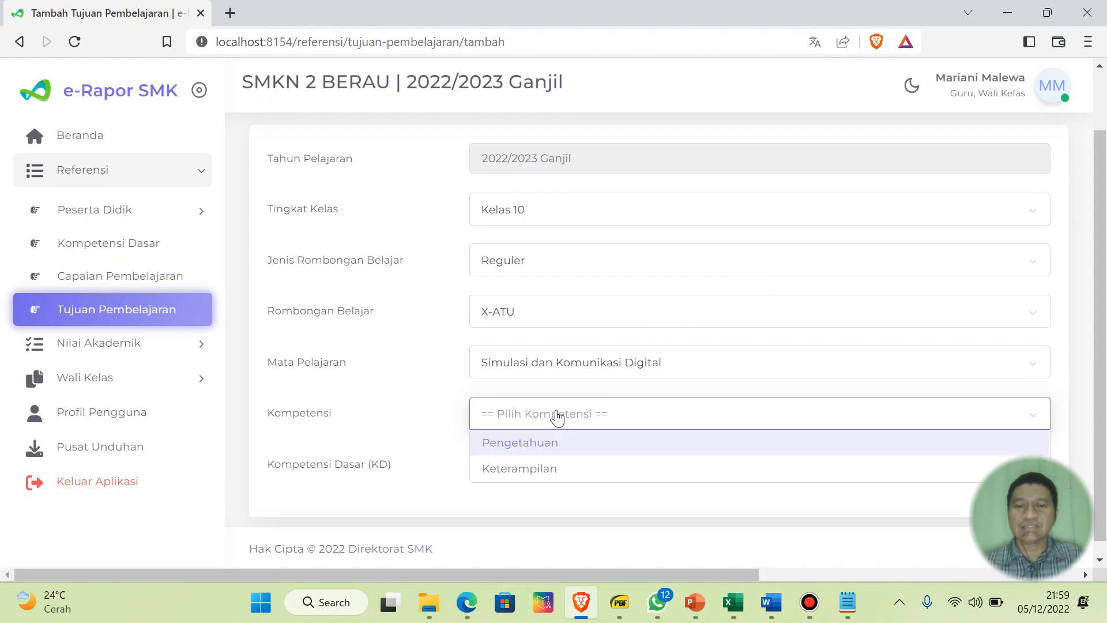
pyautogui.click(554, 445)
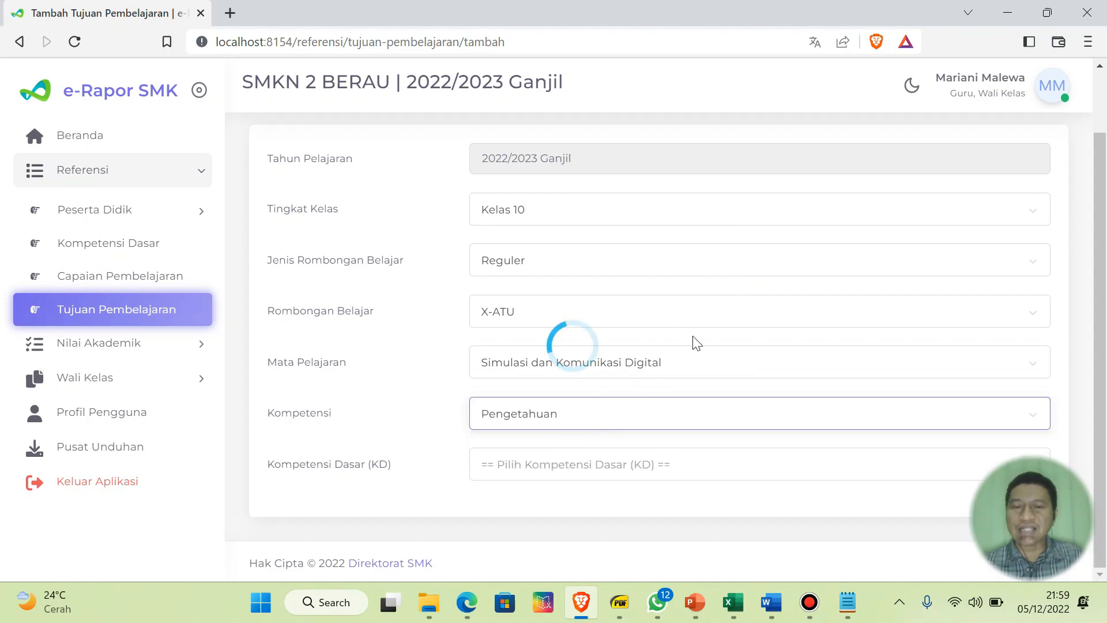
# - Check KD 3.1 in the Book1 workbook in Excel, and choose (3.1.1) Memahami Logika dan Algoritma Komputer as the Kompetensi Dasar in e-Rapor SMK
pyautogui.click(568, 466)
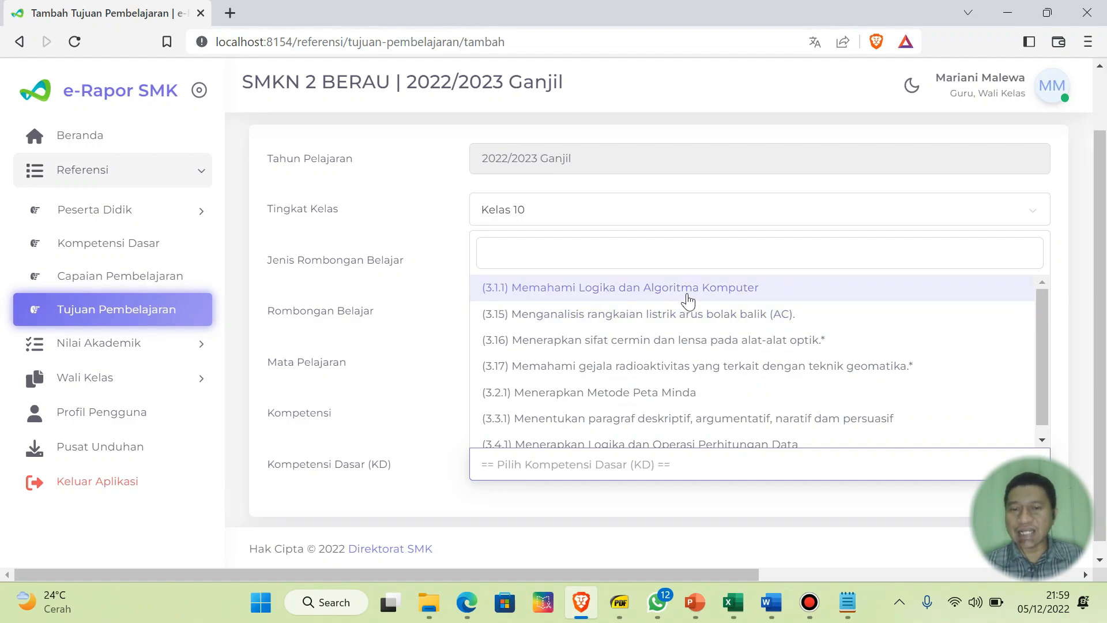
pyautogui.moveTo(749, 611)
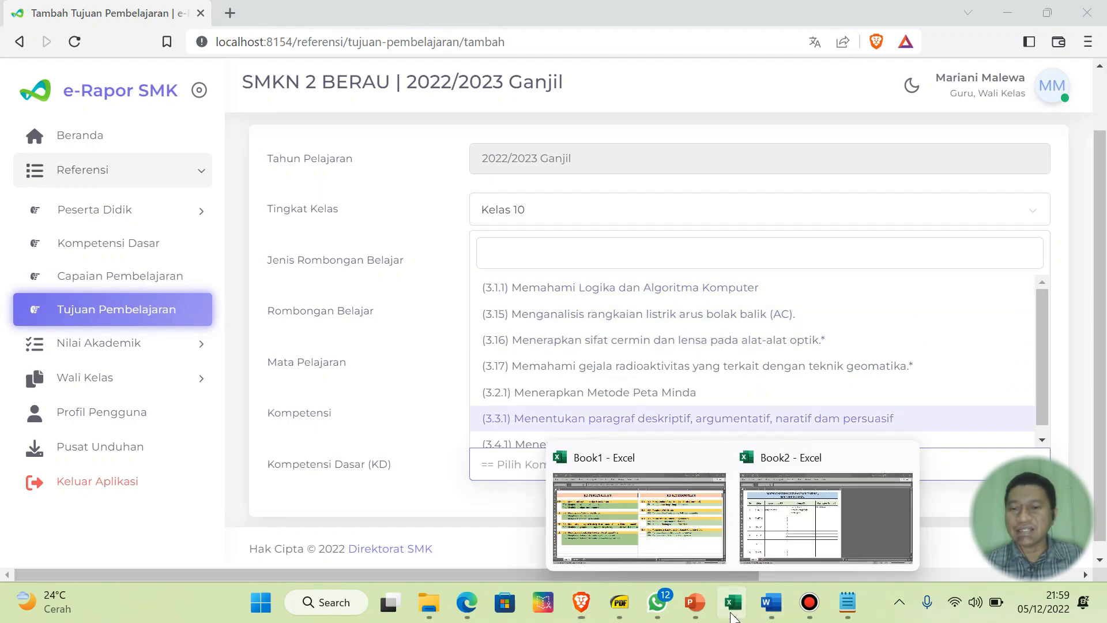
pyautogui.click(666, 531)
pyautogui.click(196, 182)
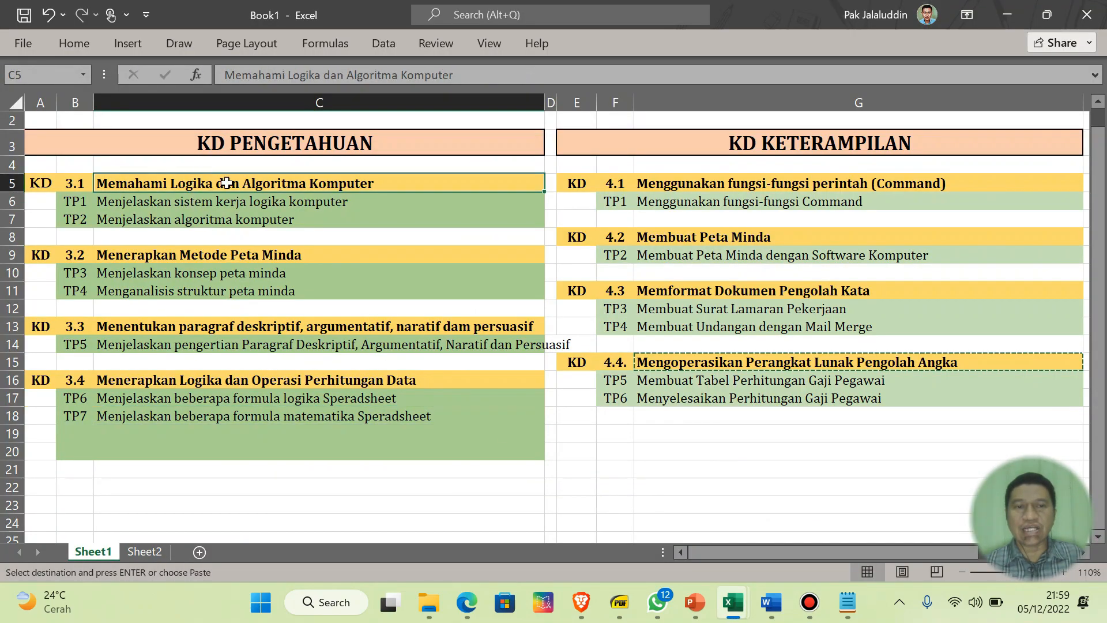
pyautogui.click(582, 605)
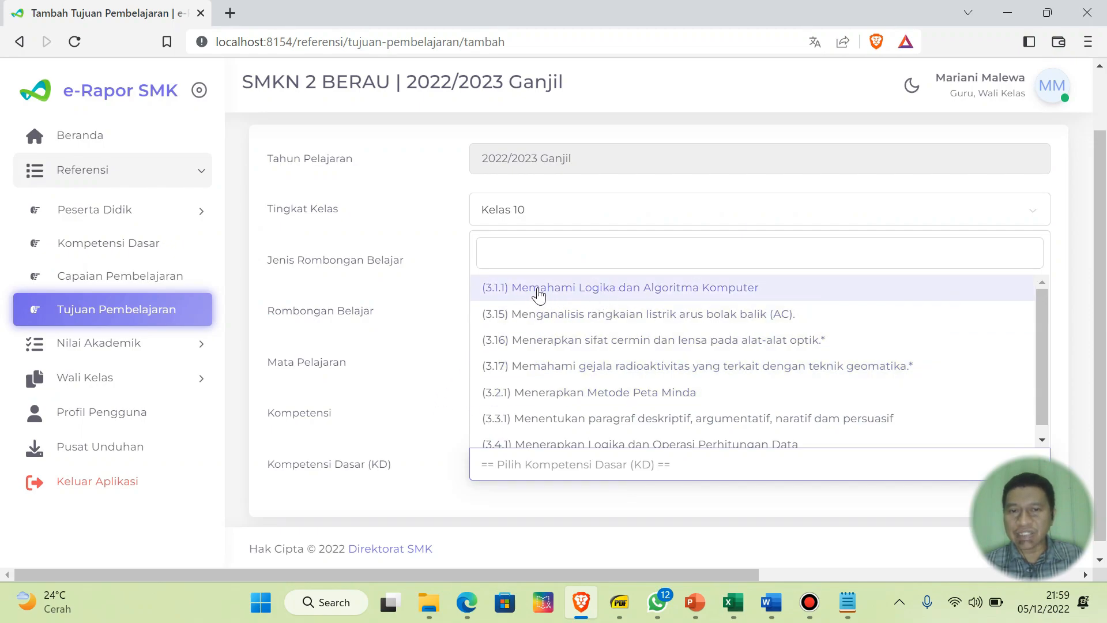
pyautogui.click(590, 294)
# - Download the TP template for KD 3.1.1 to Downloads as Template-TP-311-Mata-Pelajaran-Simulasi-dan-Komunikasi-Digital
pyautogui.scroll(-1, 782, 337)
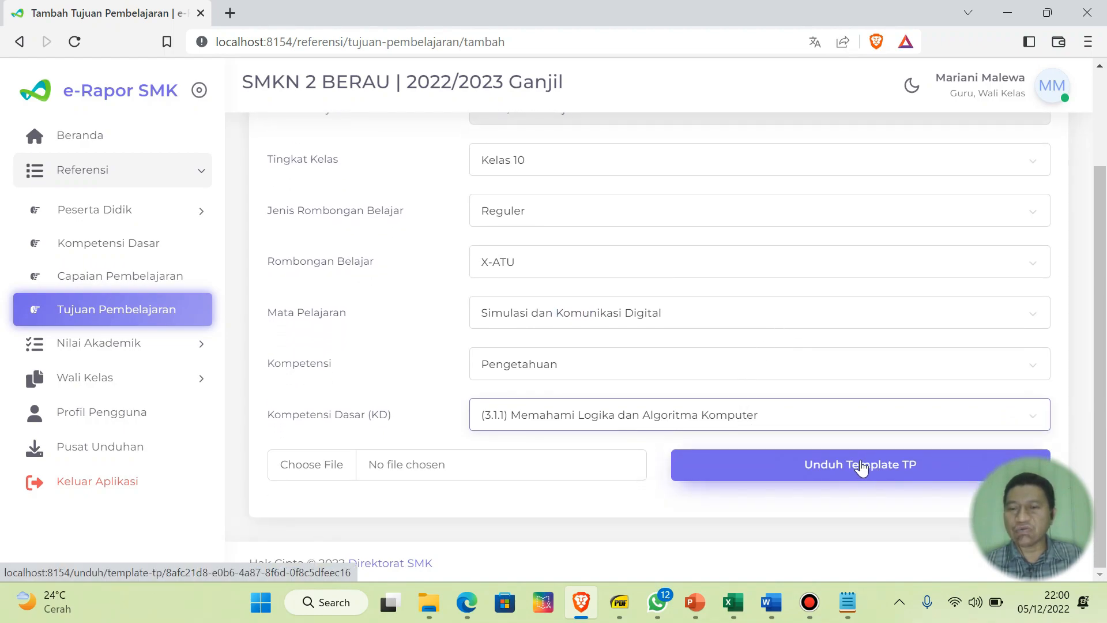
pyautogui.click(861, 468)
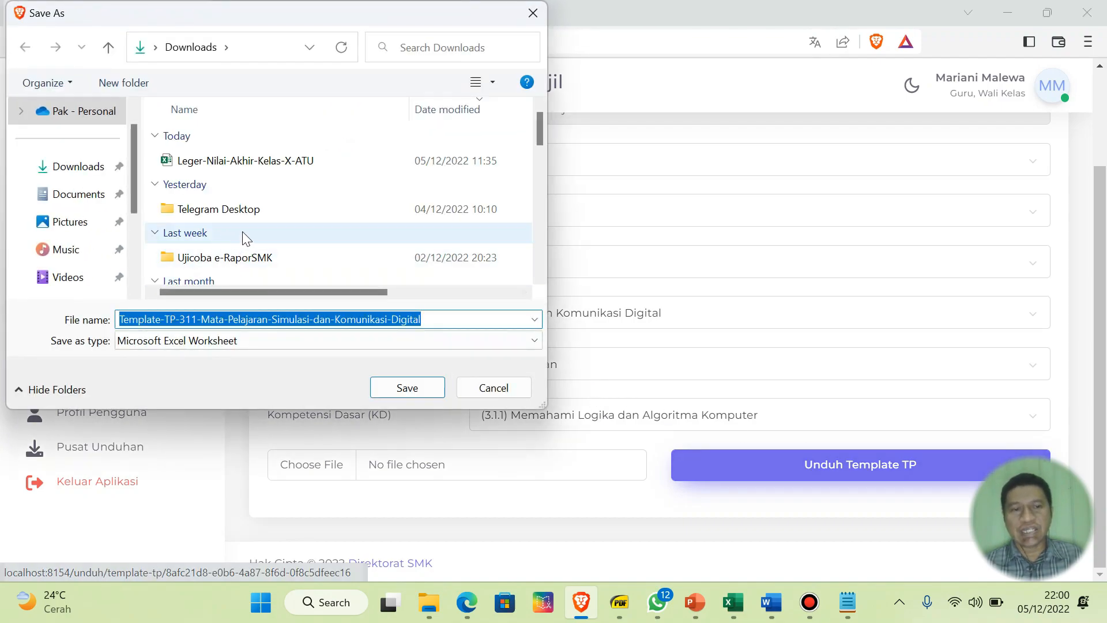
pyautogui.click(406, 383)
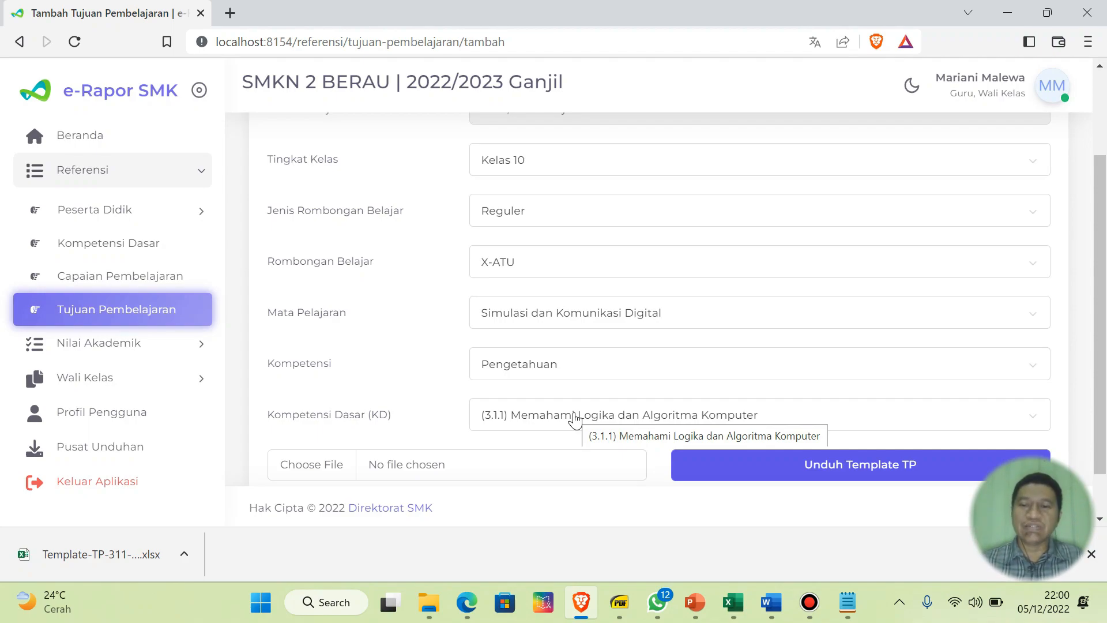
# - Choose KD (3.2.1) Menerapkan Metode Peta Minda and download its TP template to Downloads as Template-TP-321-Mata-Pelajaran-Simulasi-dan-Komunikasi-Digital
pyautogui.scroll(-1, 524, 388)
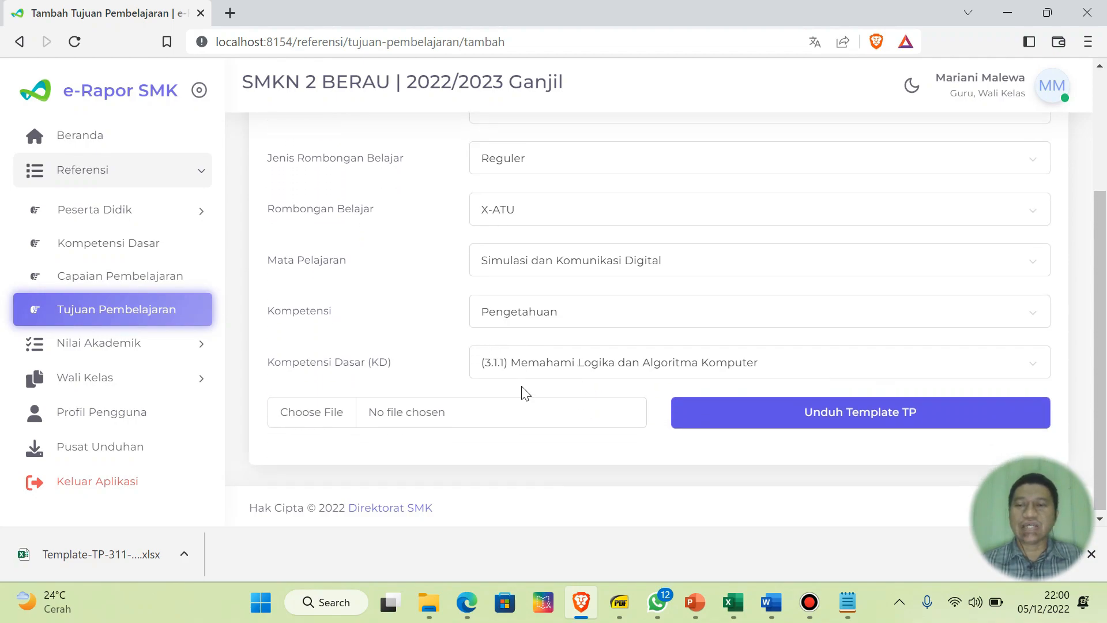
pyautogui.click(542, 364)
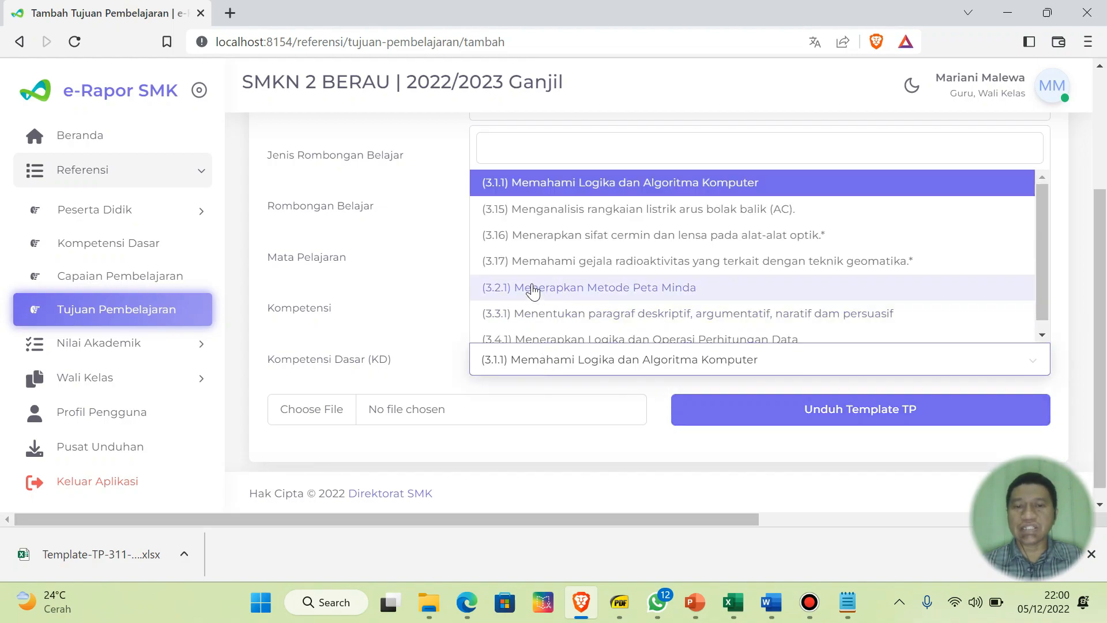
pyautogui.click(614, 293)
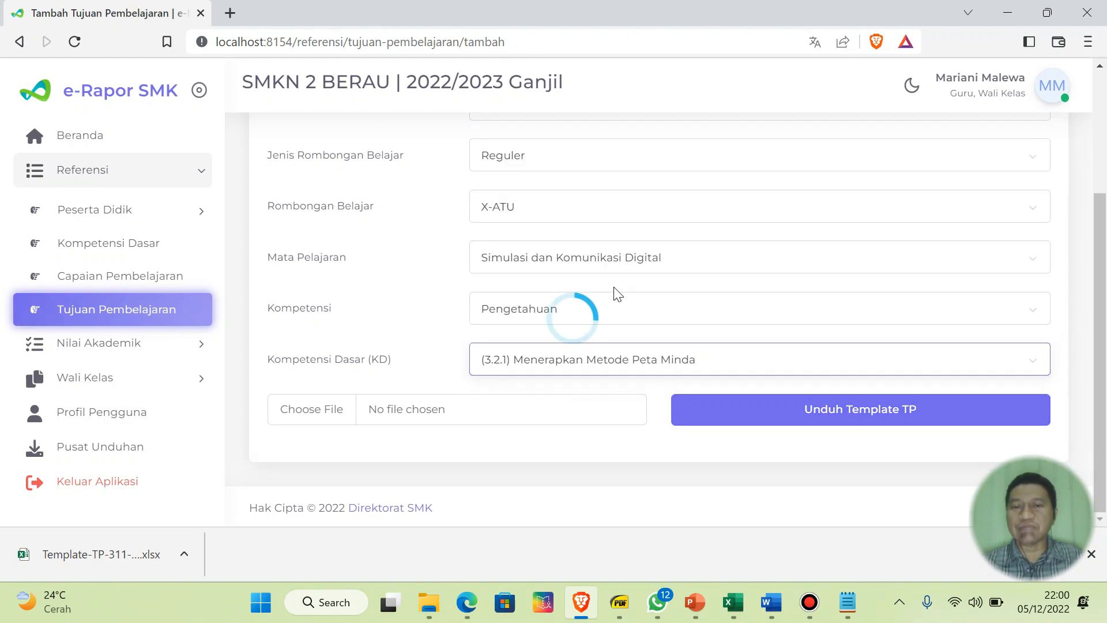
pyautogui.click(859, 416)
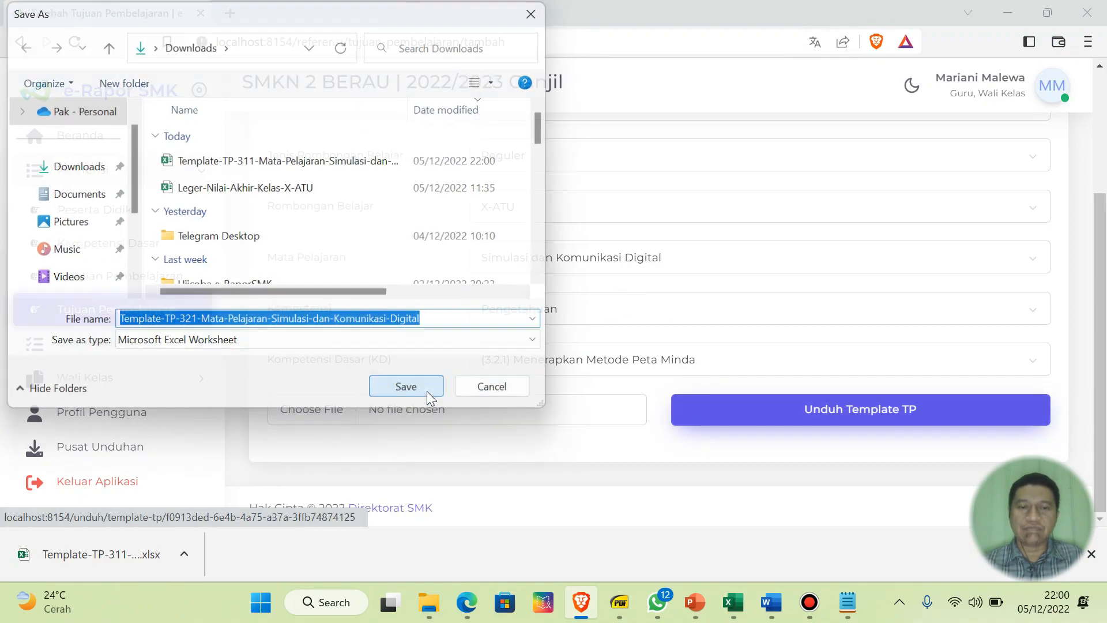
pyautogui.click(406, 386)
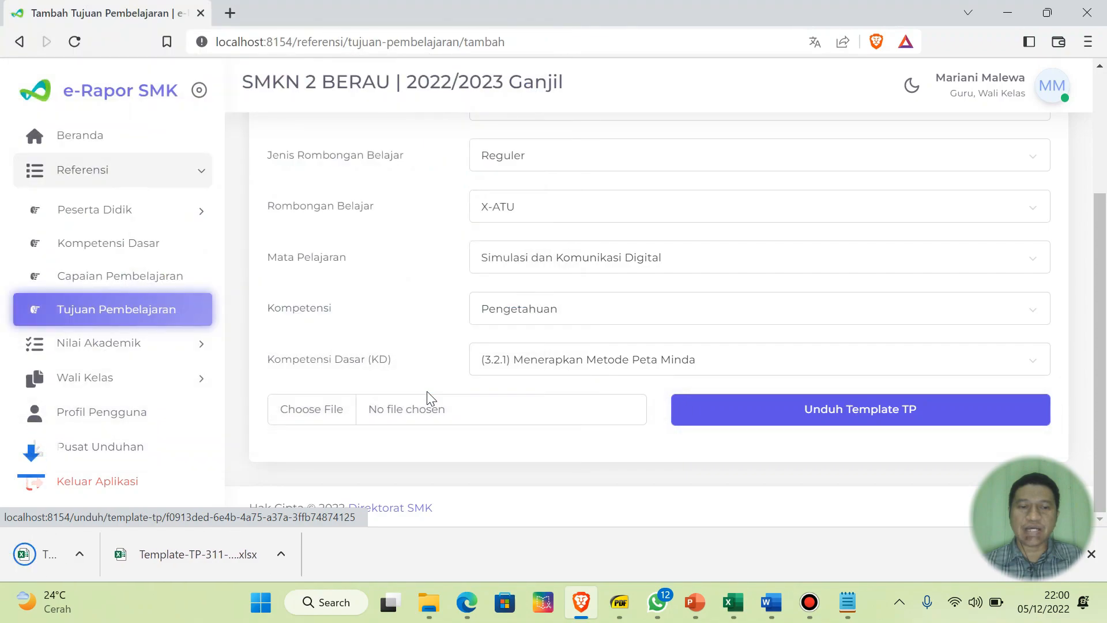
# - Choose KD (3.3.1) Menentukan paragraf deskriptif, argumentatif, naratif dam persuasif and download its TP template to Downloads as Template-TP-331-Mata-Pelajaran-Simulasi-dan-Komunikasi-Digital
pyautogui.click(595, 366)
pyautogui.click(592, 316)
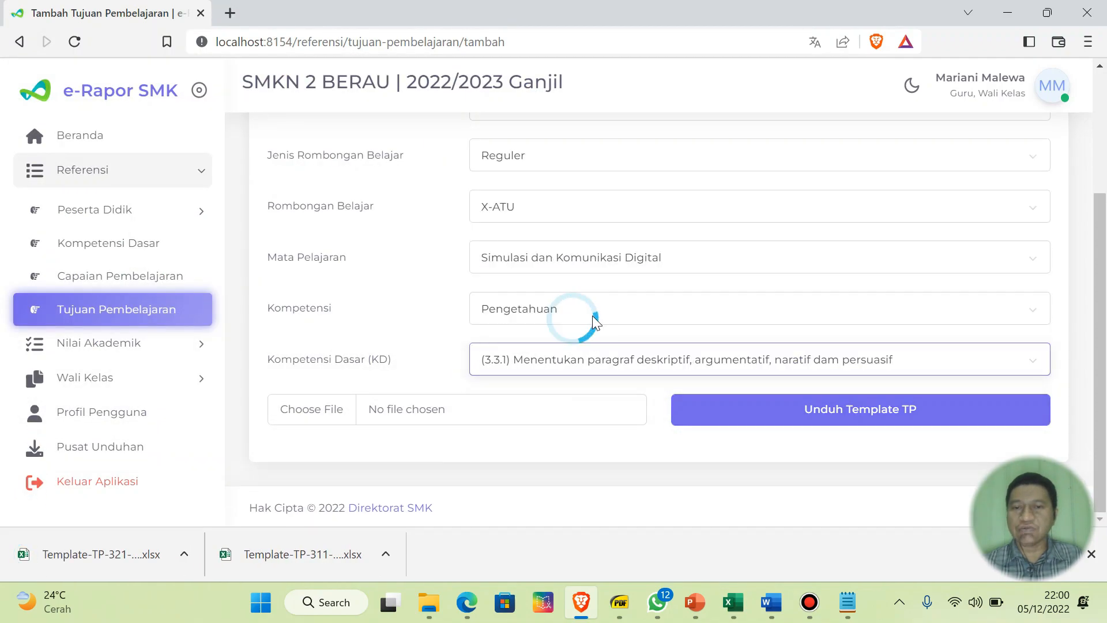
pyautogui.click(840, 416)
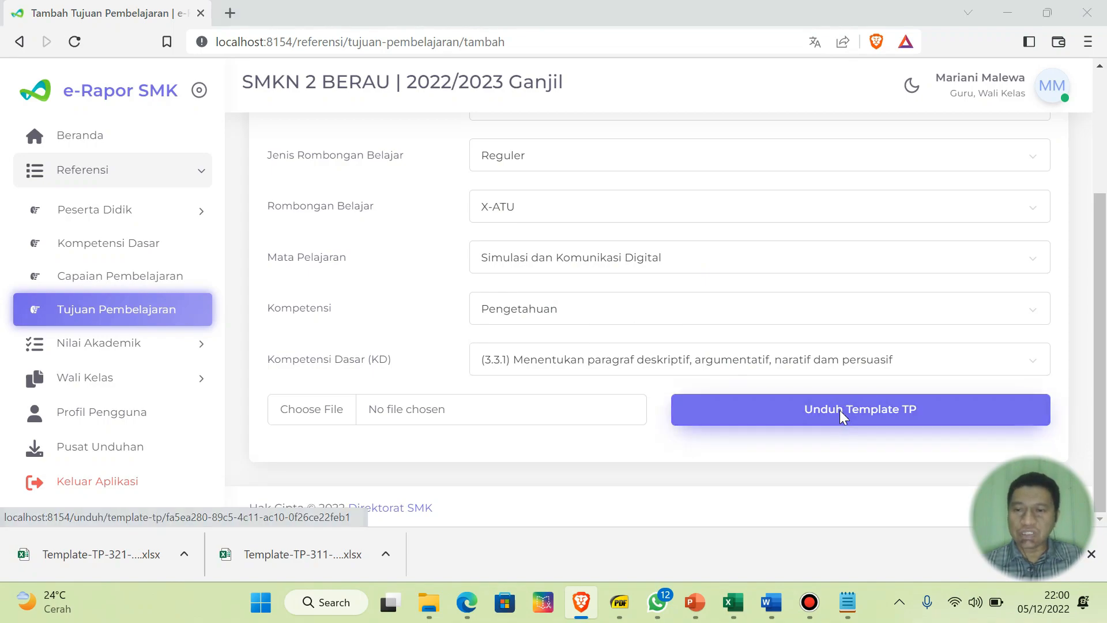
pyautogui.click(415, 385)
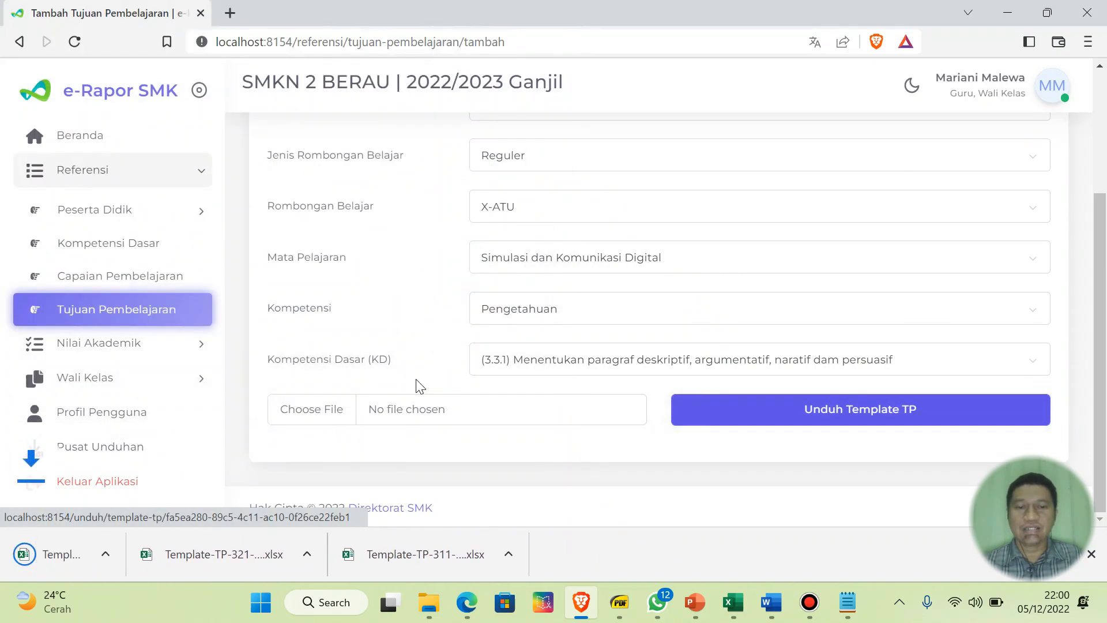
# - Choose KD (3.4.1) Menerapkan Logika dan Operasi Perhitungan Data and download its TP template to Downloads as Template-TP-341-Mata-Pelajaran-Simulasi-dan-Komunikasi-Digital
pyautogui.click(561, 365)
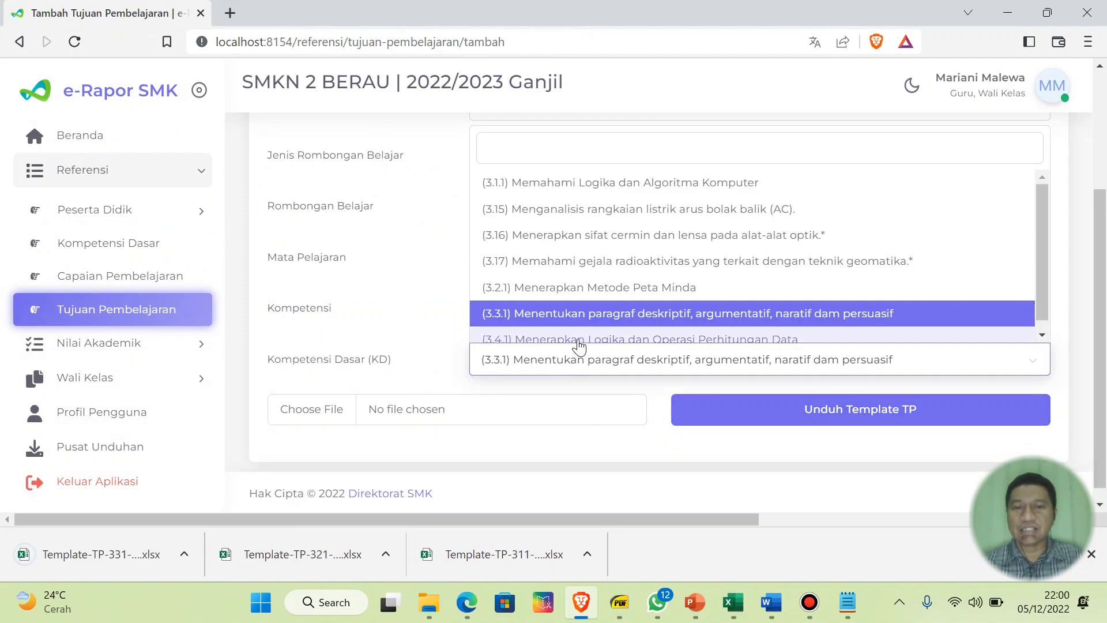
pyautogui.click(580, 340)
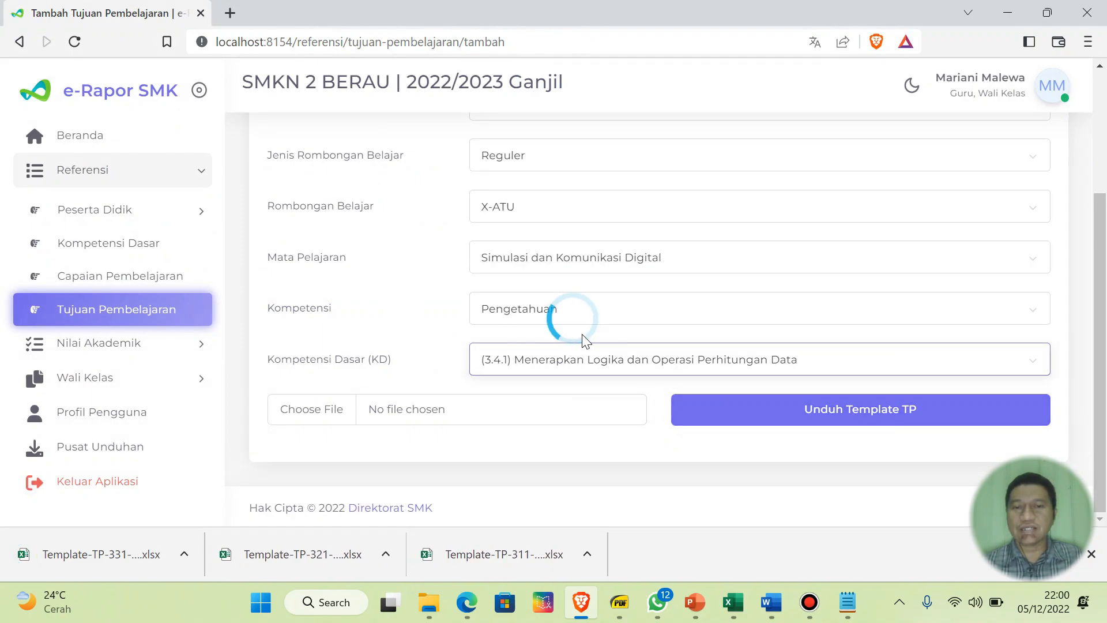
pyautogui.click(838, 416)
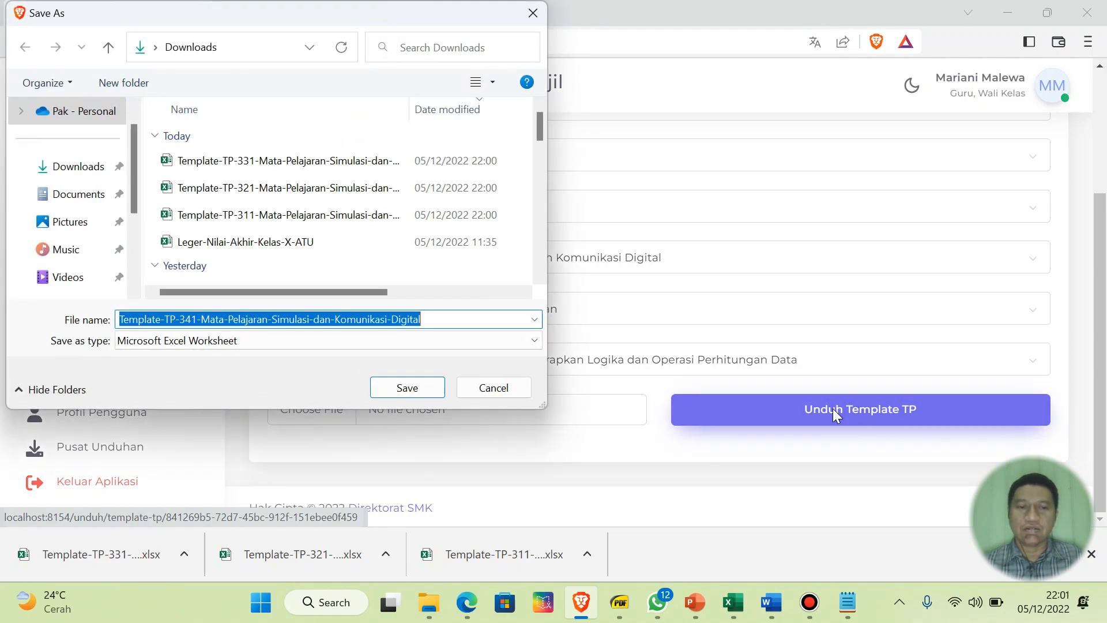
pyautogui.click(421, 387)
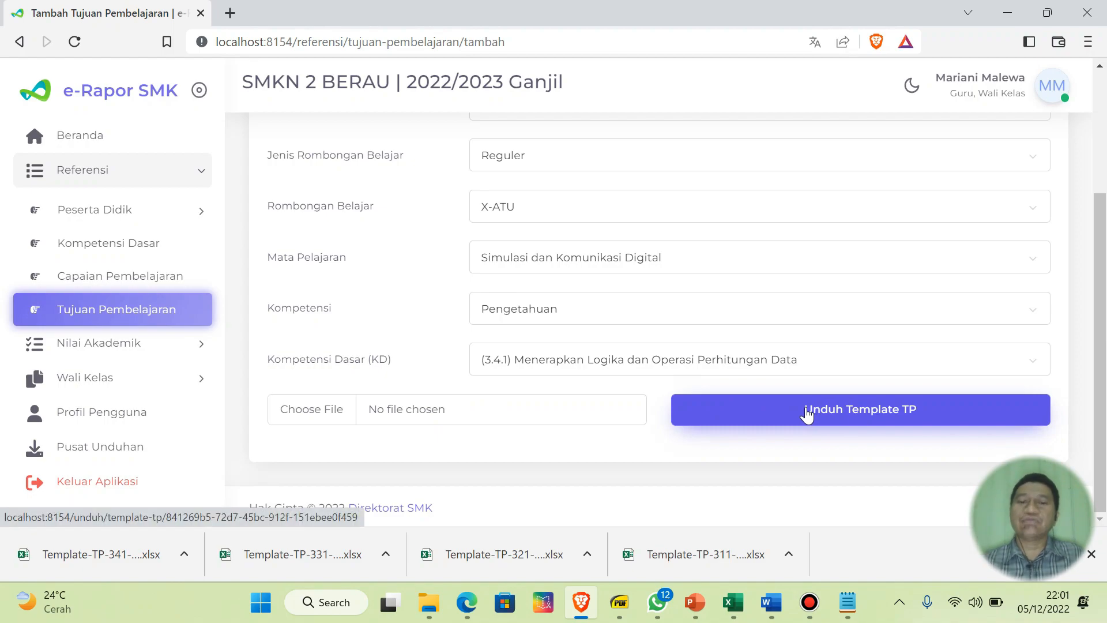
# - Change the Kompetensi to Keterampilan and choose (4.1.1) Menggunakan fungsi-fungsi perintah (Command) as the Kompetensi Dasar
pyautogui.click(531, 316)
pyautogui.click(548, 362)
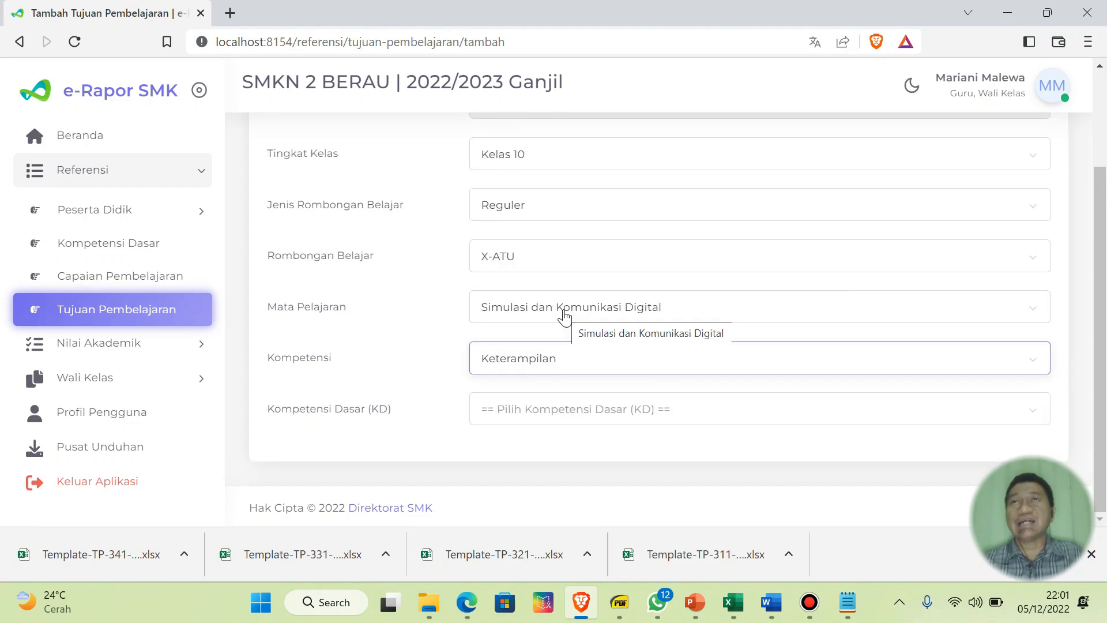
pyautogui.click(563, 412)
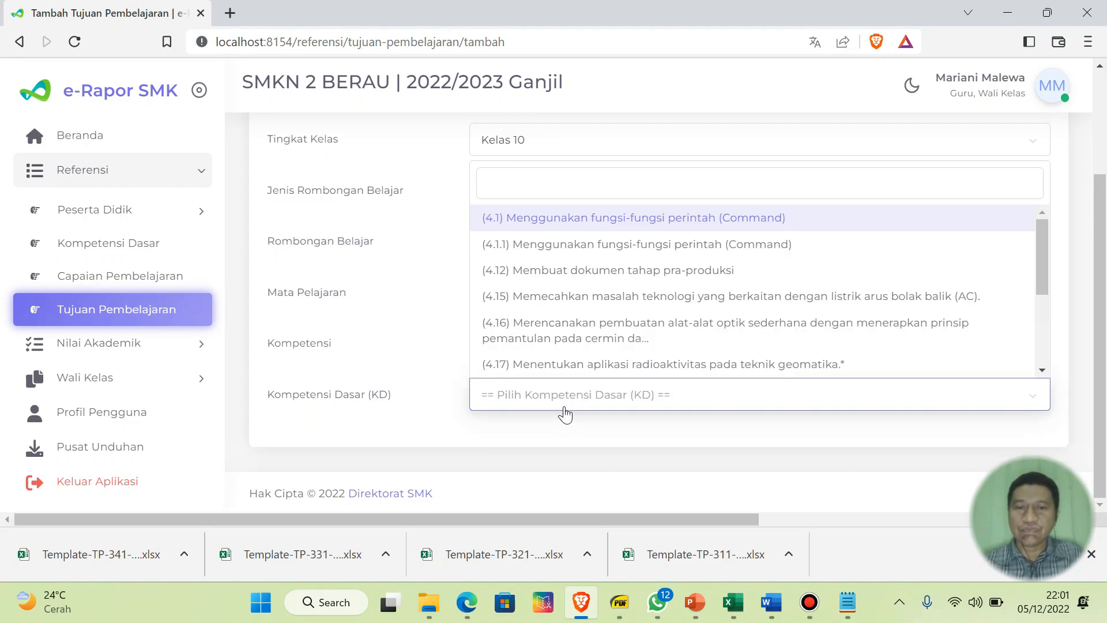
pyautogui.click(567, 249)
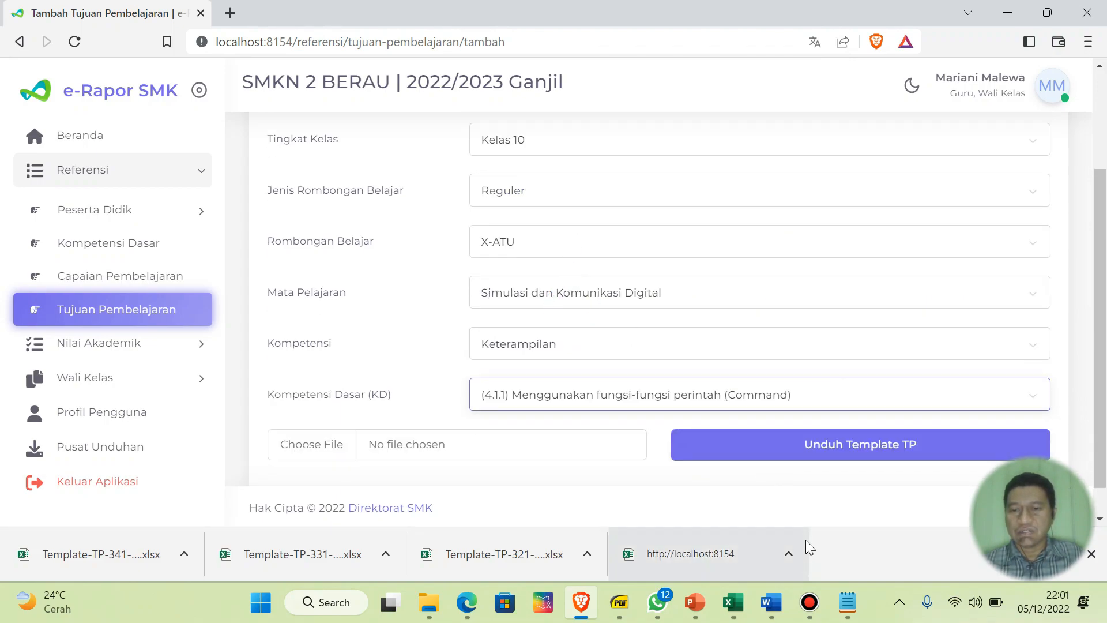
# - Download the TP template for KD 4.1.1 to Downloads as Template-TP-411-Mata-Pelajaran-Simulasi-dan-Komunikasi-Digital
pyautogui.scroll(-1, 749, 455)
pyautogui.click(839, 444)
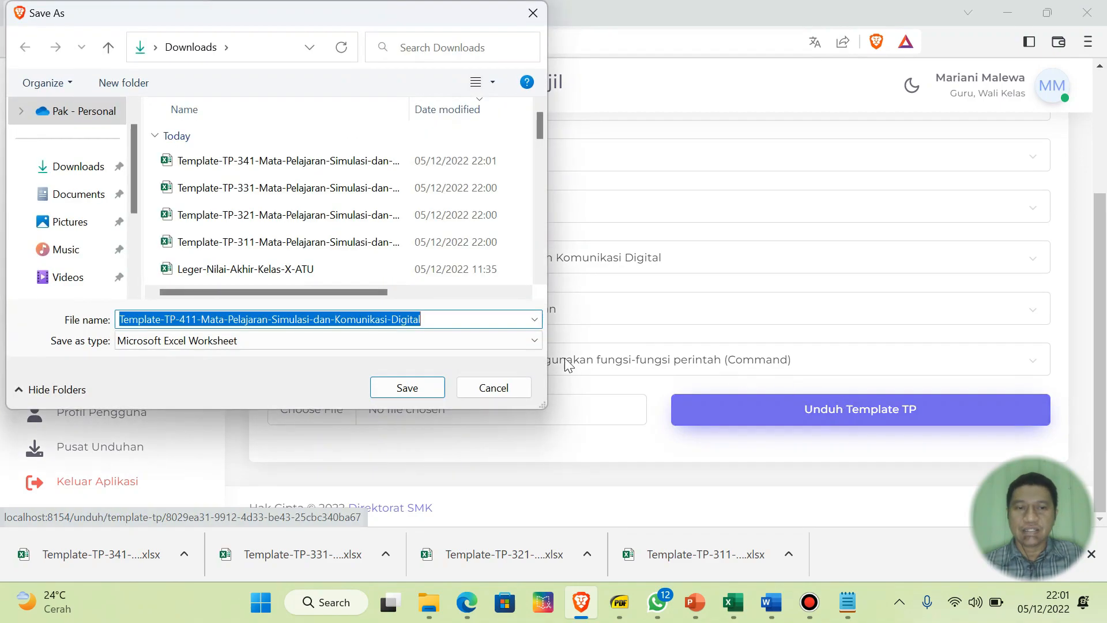
pyautogui.click(425, 390)
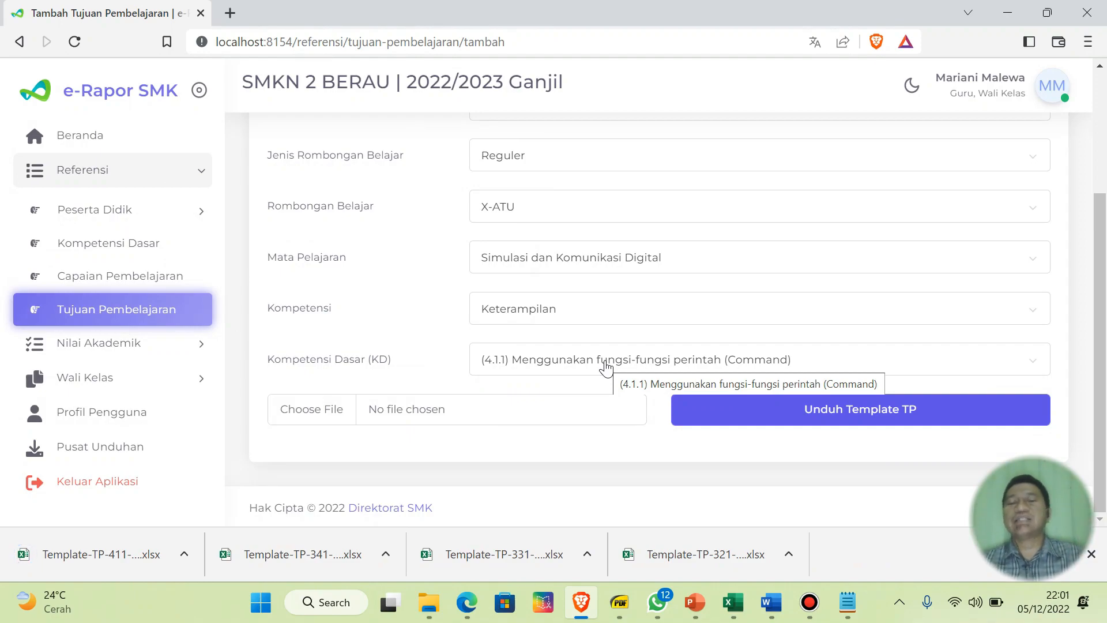
# - Choose KD (4.2.1) Membuat Peta Minda and download its TP template to Downloads as Template-TP-421-Mata-Pelajaran-Simulasi-dan-Komunikasi-Digital
pyautogui.click(605, 367)
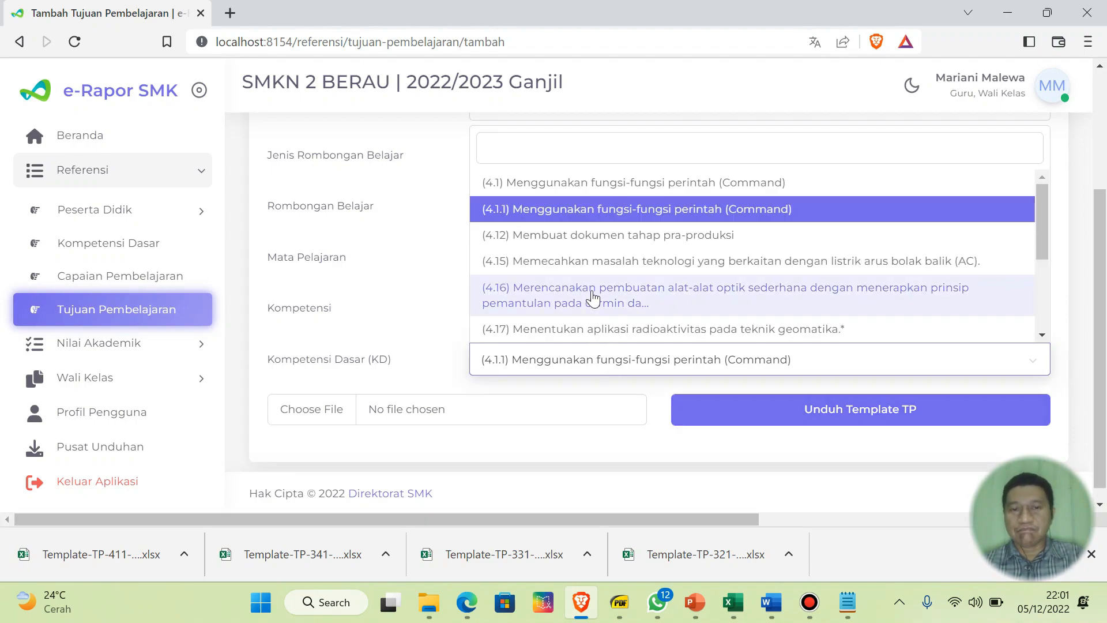
pyautogui.scroll(-1, 595, 295)
pyautogui.click(625, 271)
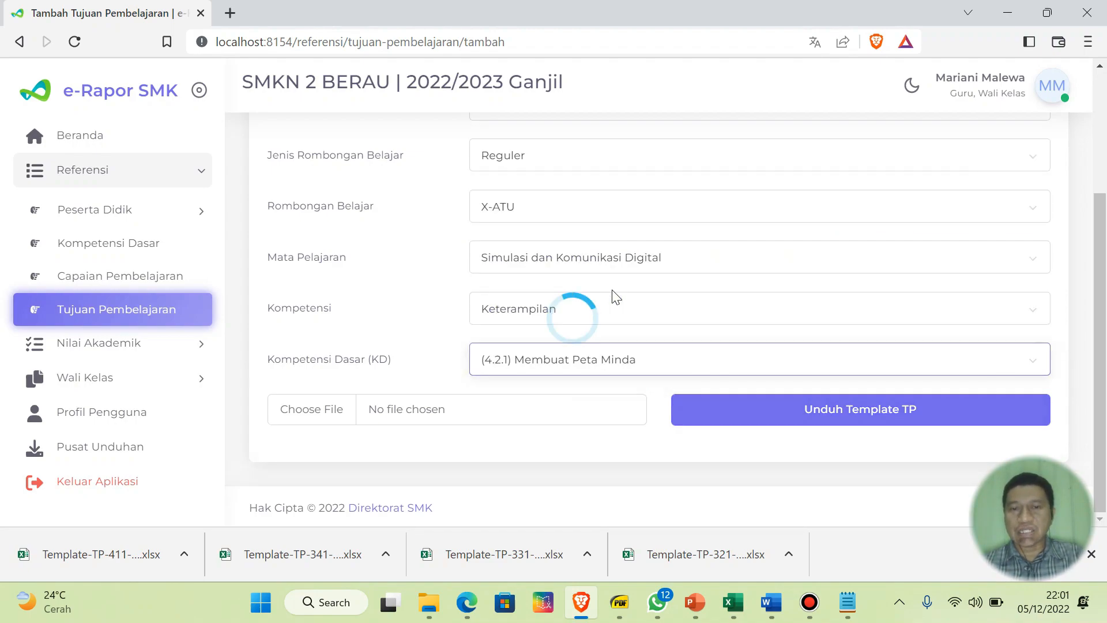
pyautogui.click(825, 411)
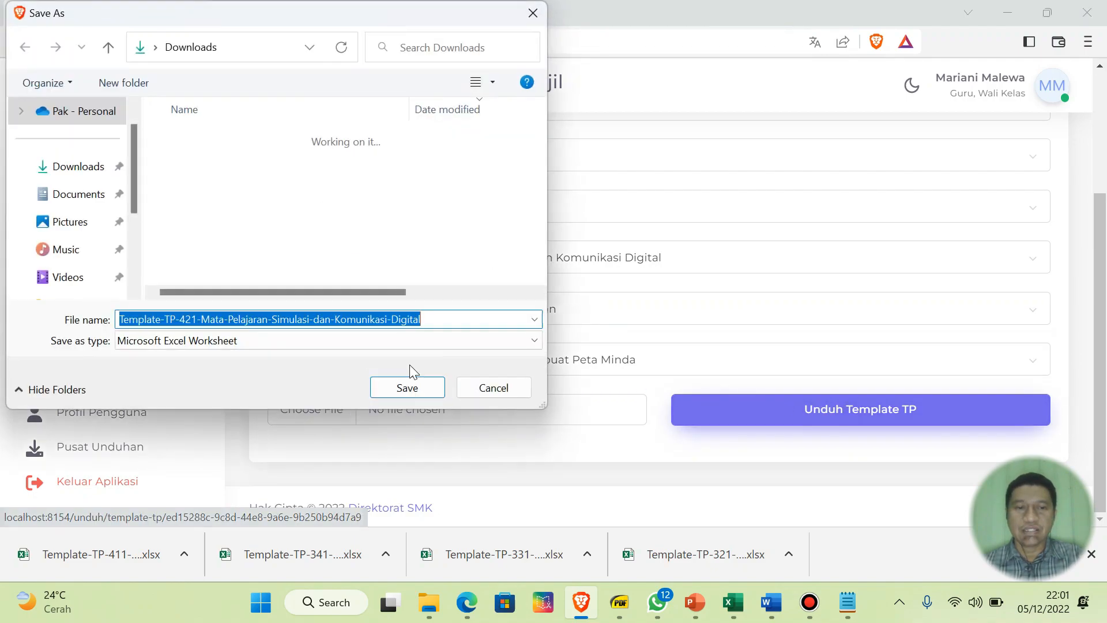
pyautogui.click(391, 385)
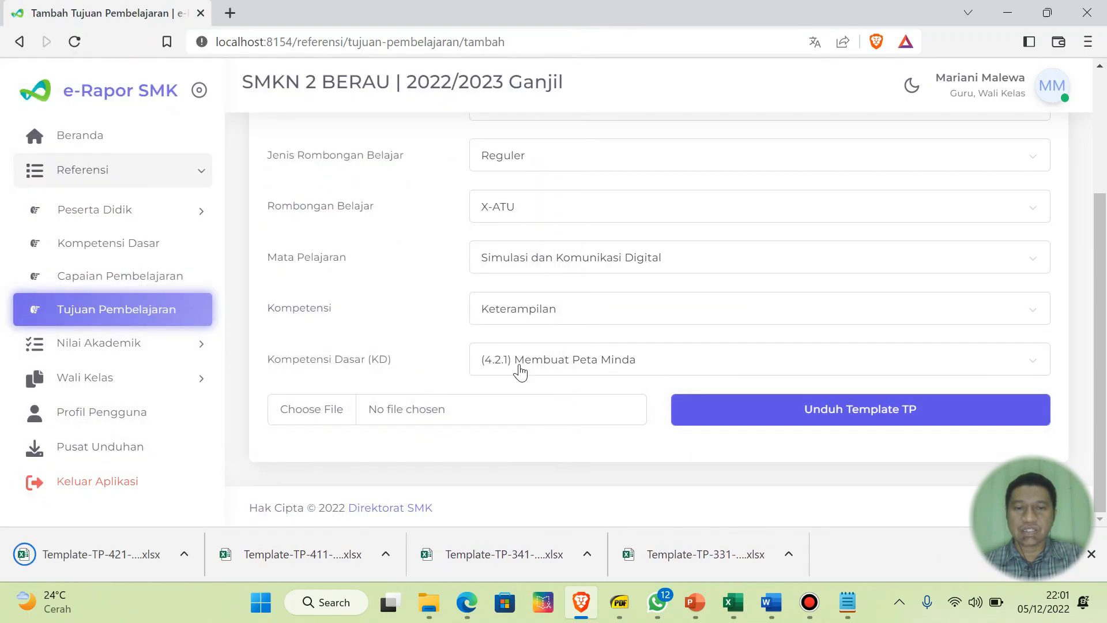
# - Choose KD (4.3.1) Memformat Dokumen Pengolah Kata and download its TP template to Downloads as Template-TP-431-Mata-Pelajaran-Simulasi-dan-Komunikasi-Digital
pyautogui.click(553, 361)
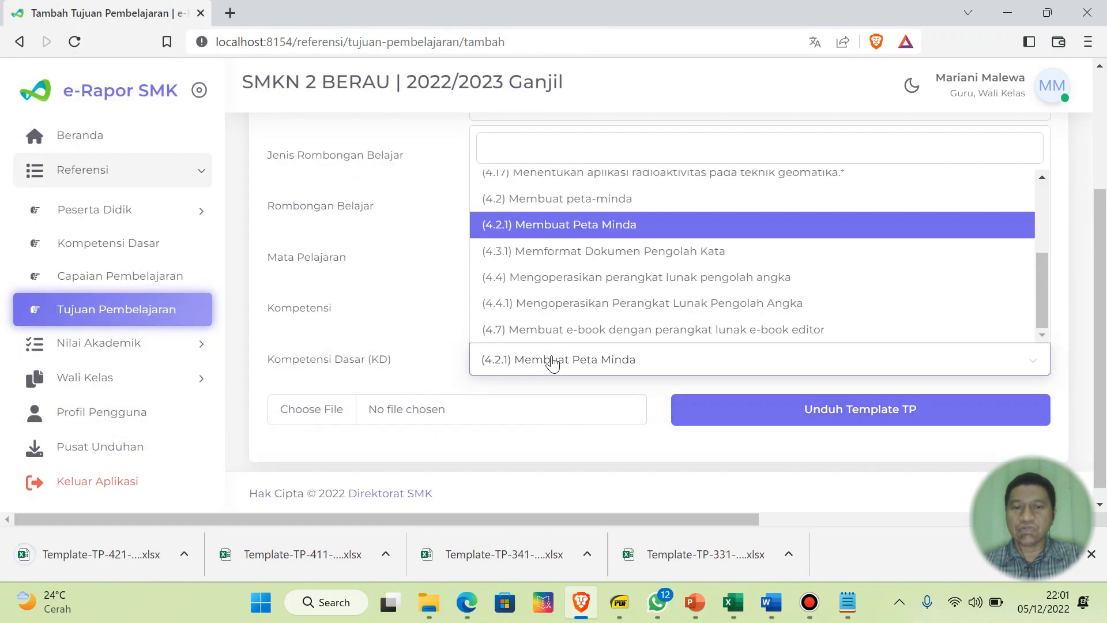
pyautogui.click(605, 253)
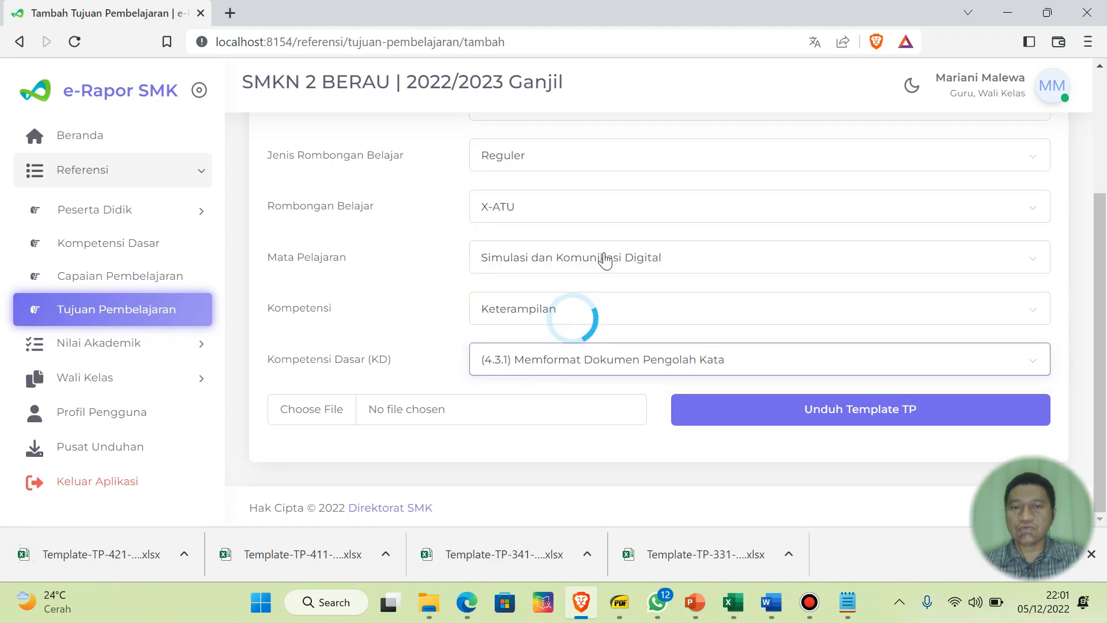
pyautogui.click(836, 410)
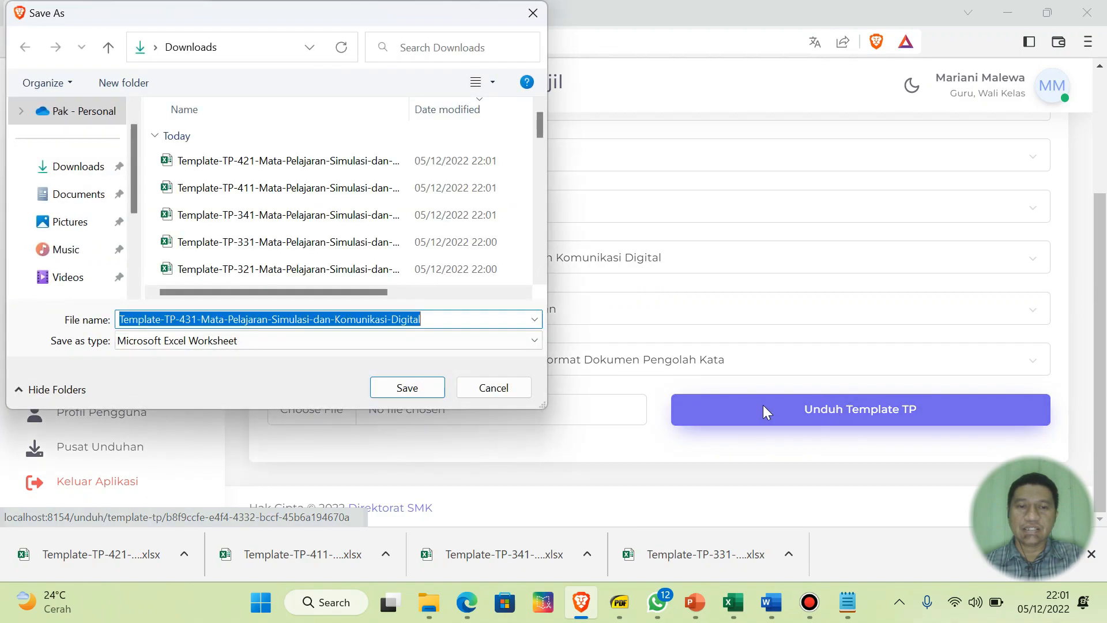
pyautogui.click(422, 385)
# - Choose KD (4.4.1) Mengoperasikan Perangkat Lunak Pengolah Angka and download its TP template to Downloads as Template-TP-441-Mata-Pelajaran-Simulasi-dan-Komunikasi-Digital
pyautogui.click(591, 362)
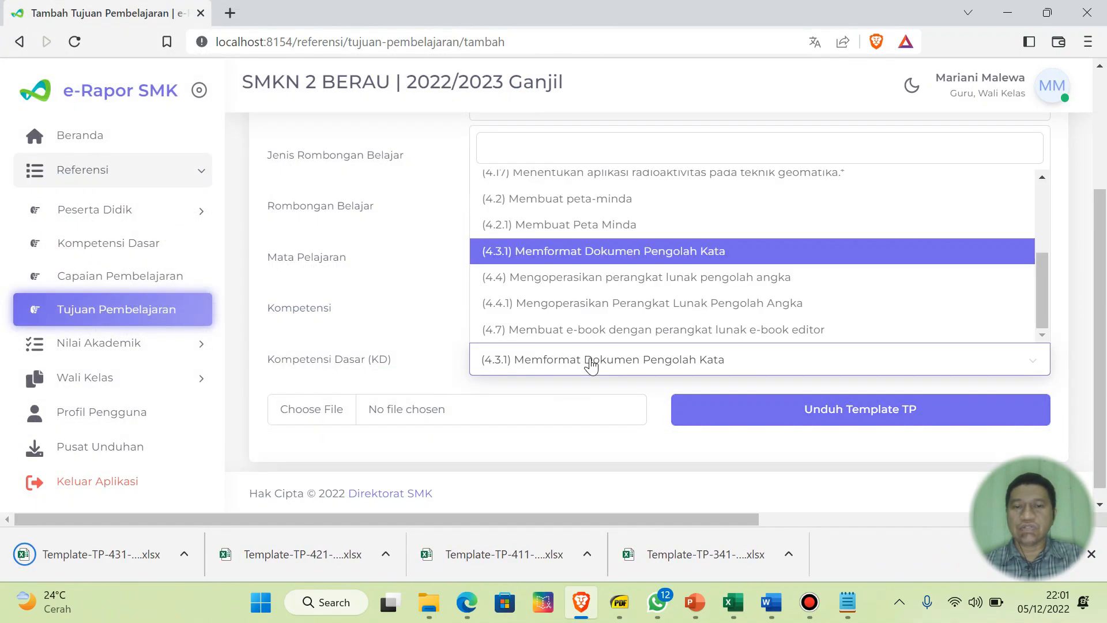
pyautogui.click(608, 311)
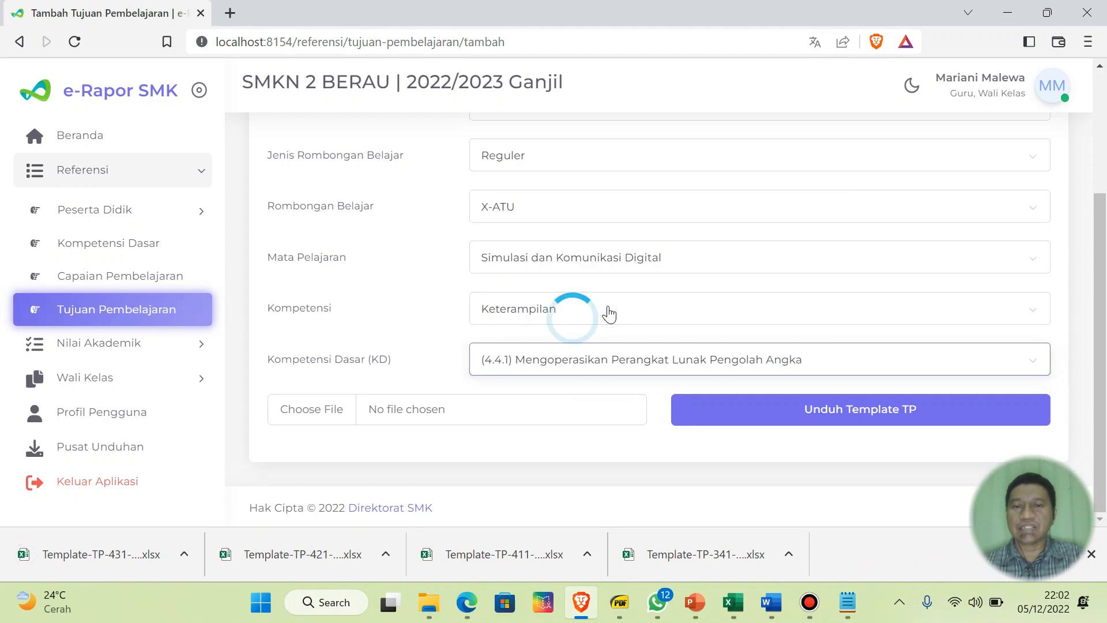
pyautogui.click(876, 413)
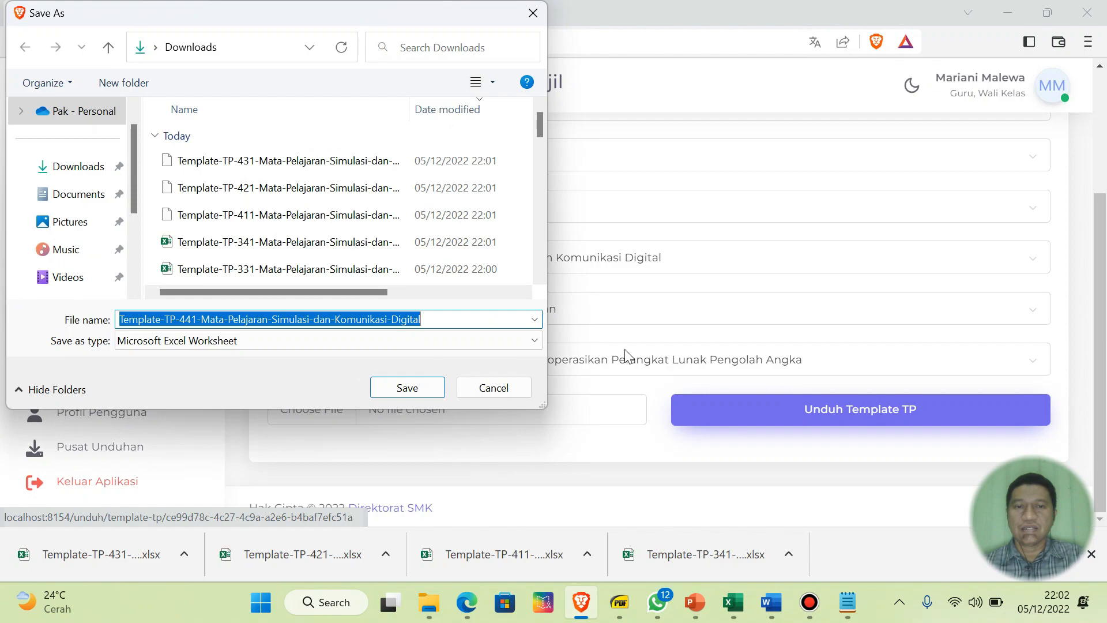
pyautogui.click(403, 386)
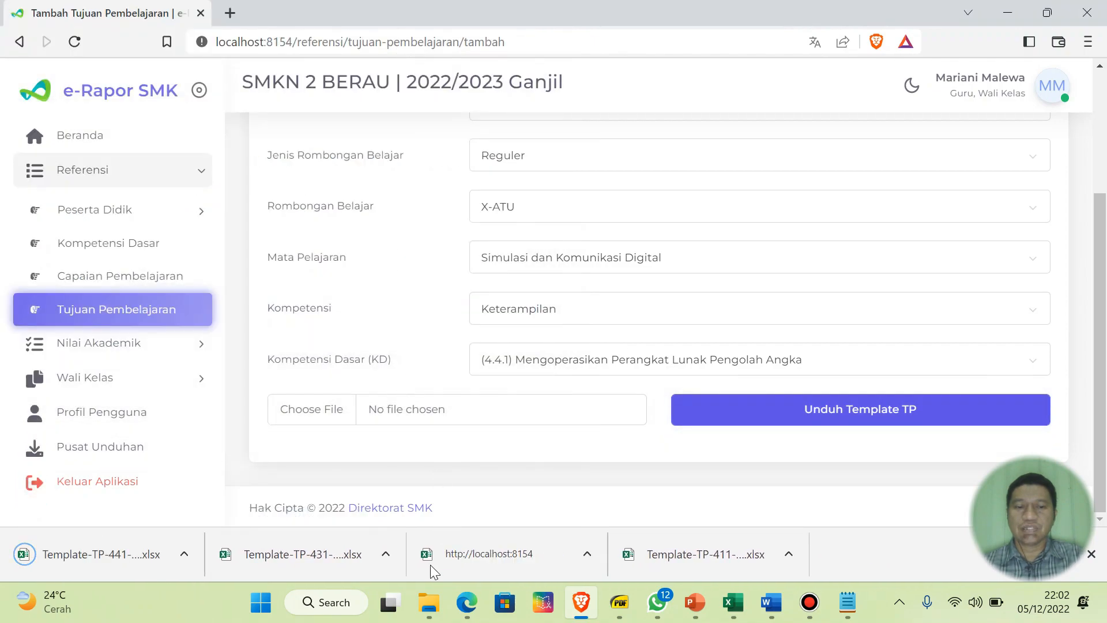
# - Switch to the Downloads folder in File Explorer and check the Pengetahuan templates TP-311, TP-321, TP-331 and TP-341 by their full file names
pyautogui.moveTo(427, 612)
pyautogui.click(472, 529)
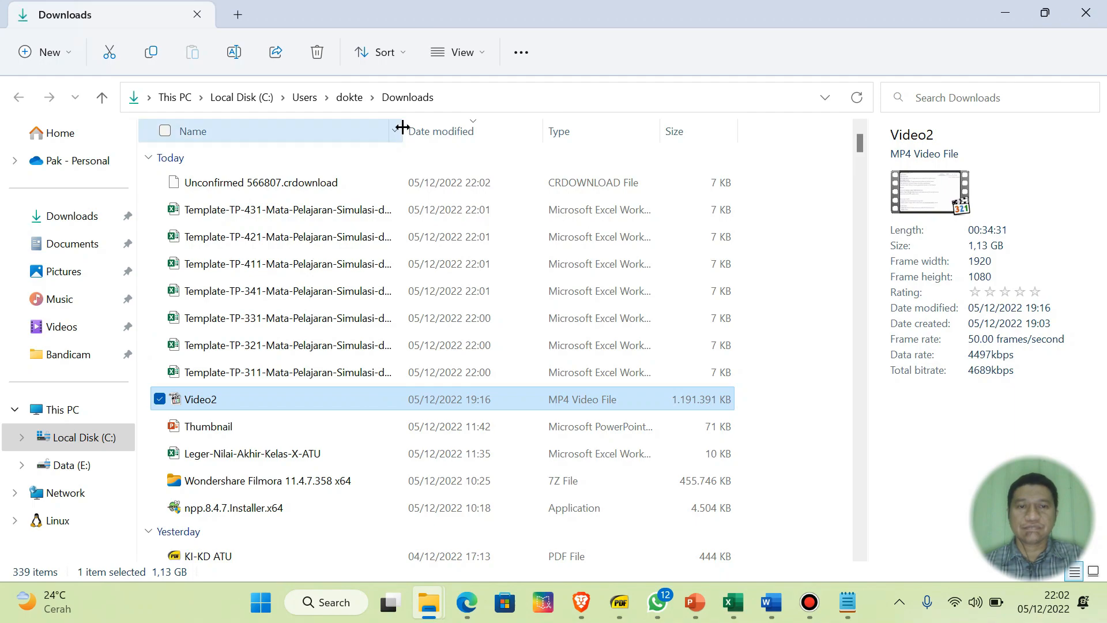
pyautogui.moveTo(403, 126); pyautogui.dragTo(543, 120)
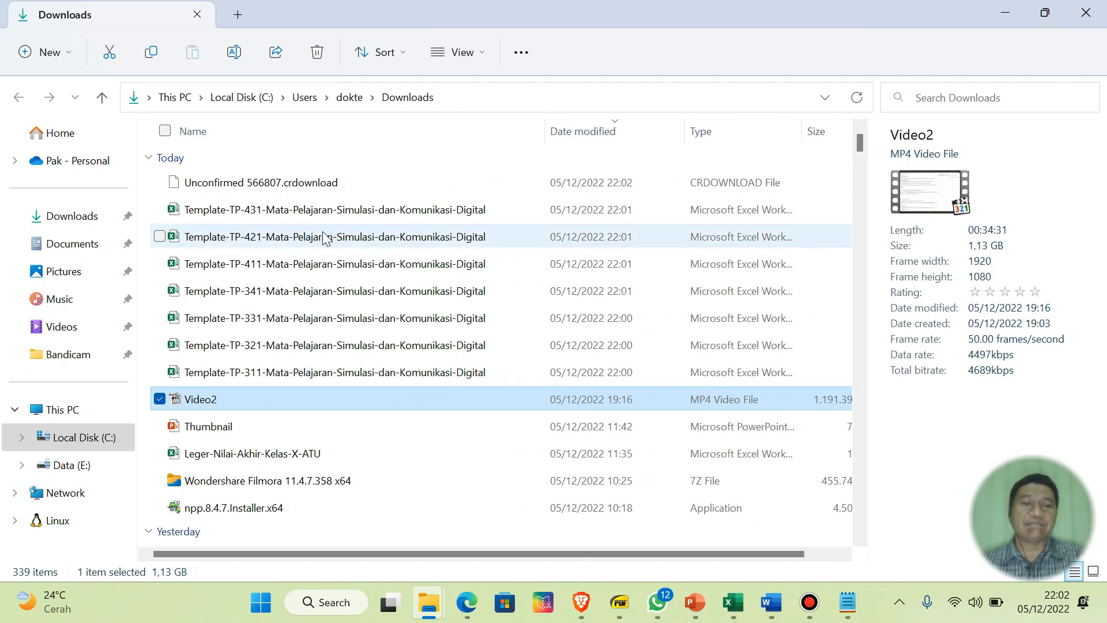
pyautogui.click(257, 372)
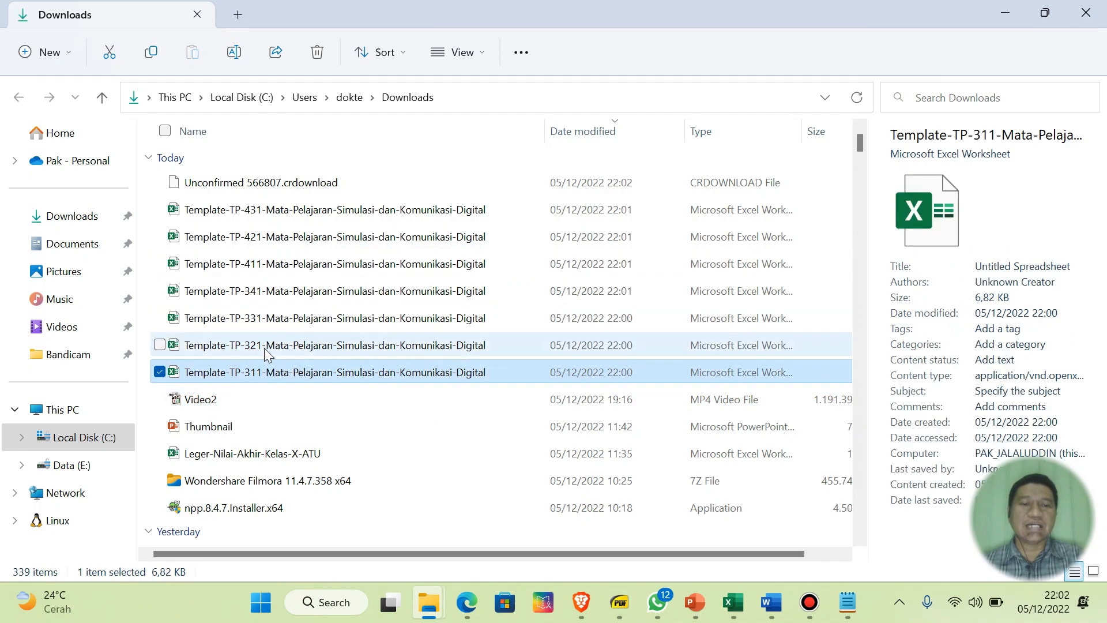
pyautogui.click(264, 346)
pyautogui.click(269, 320)
pyautogui.click(280, 293)
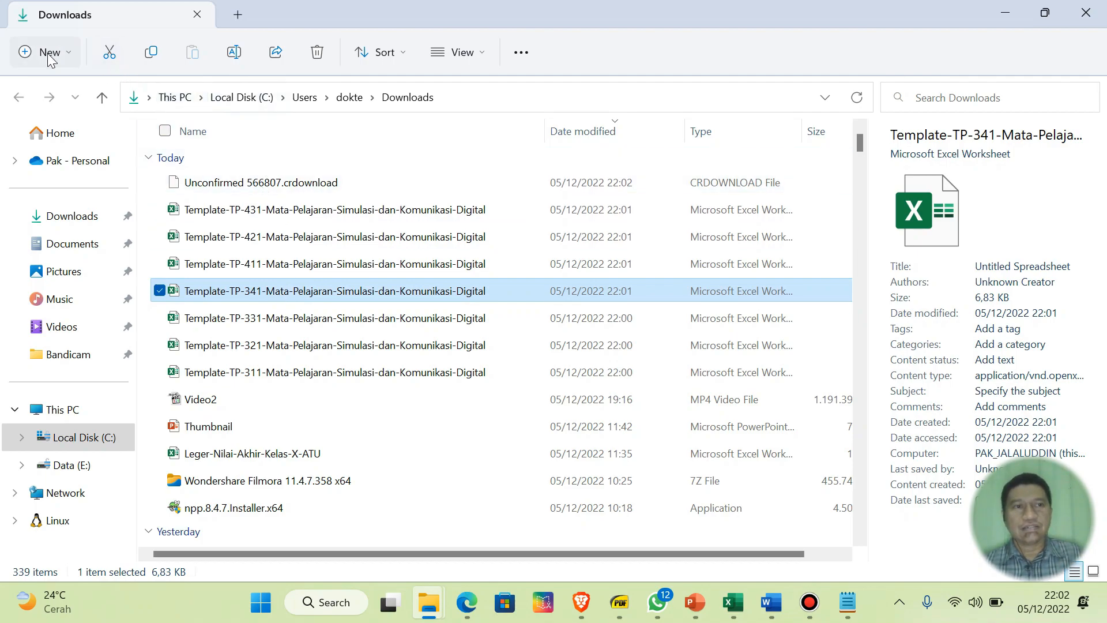
# - Reopen the Downloads folder to refresh its list and widen the Name column to fit the full template file names
pyautogui.click(75, 249)
pyautogui.click(86, 222)
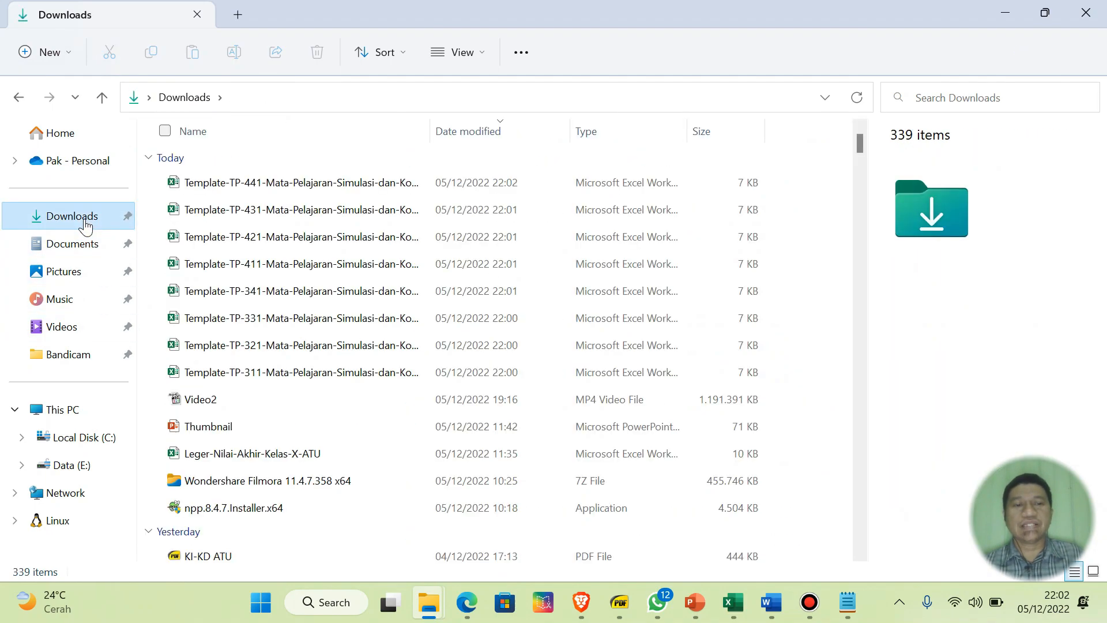
pyautogui.moveTo(449, 130); pyautogui.dragTo(519, 131)
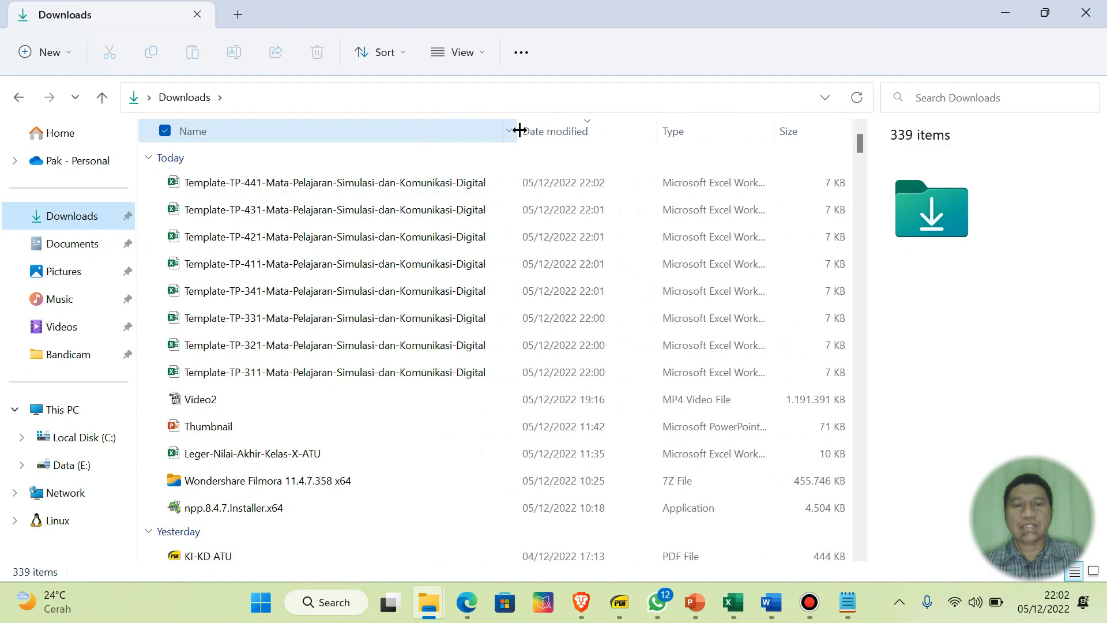
# - Go through the downloaded TP templates in Downloads one by one, from TP-311 up to TP-411
pyautogui.click(248, 374)
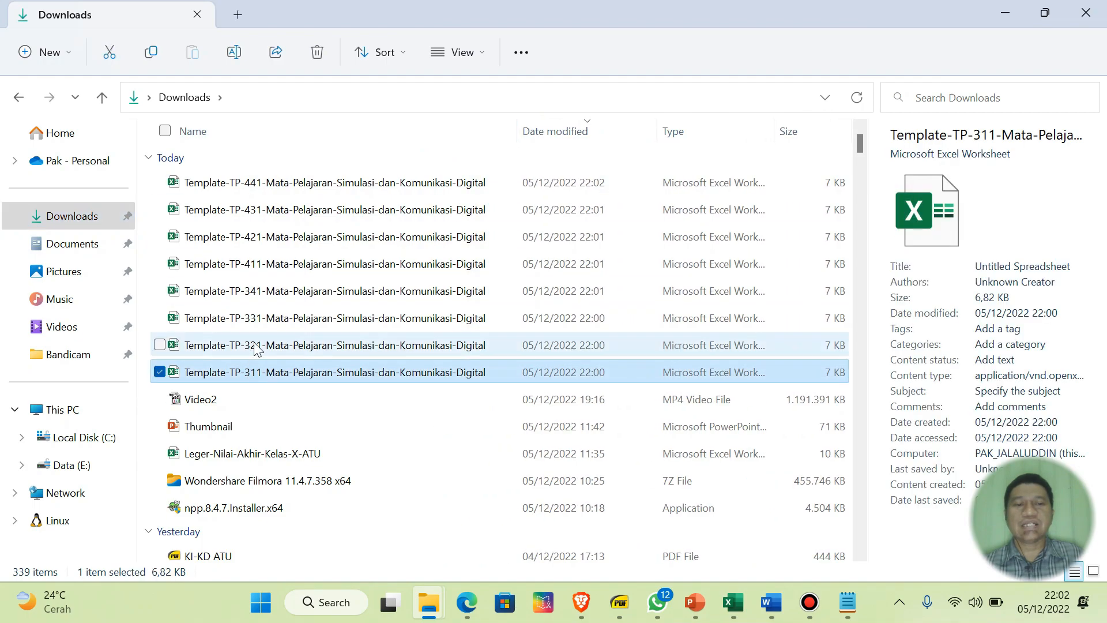
pyautogui.click(257, 346)
pyautogui.click(266, 322)
pyautogui.click(272, 292)
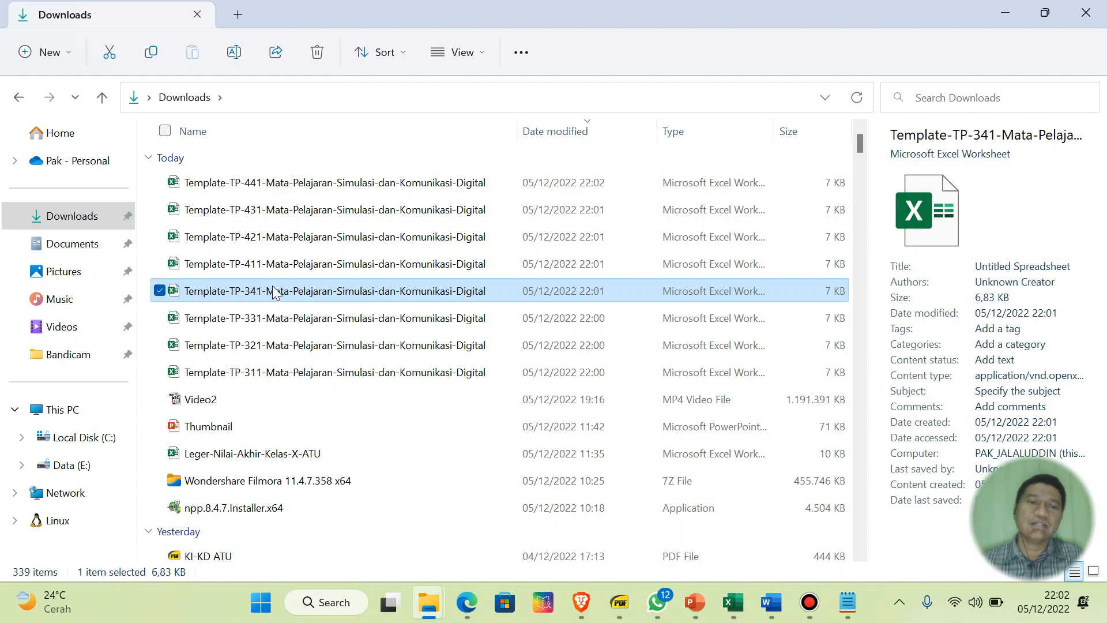
pyautogui.click(309, 263)
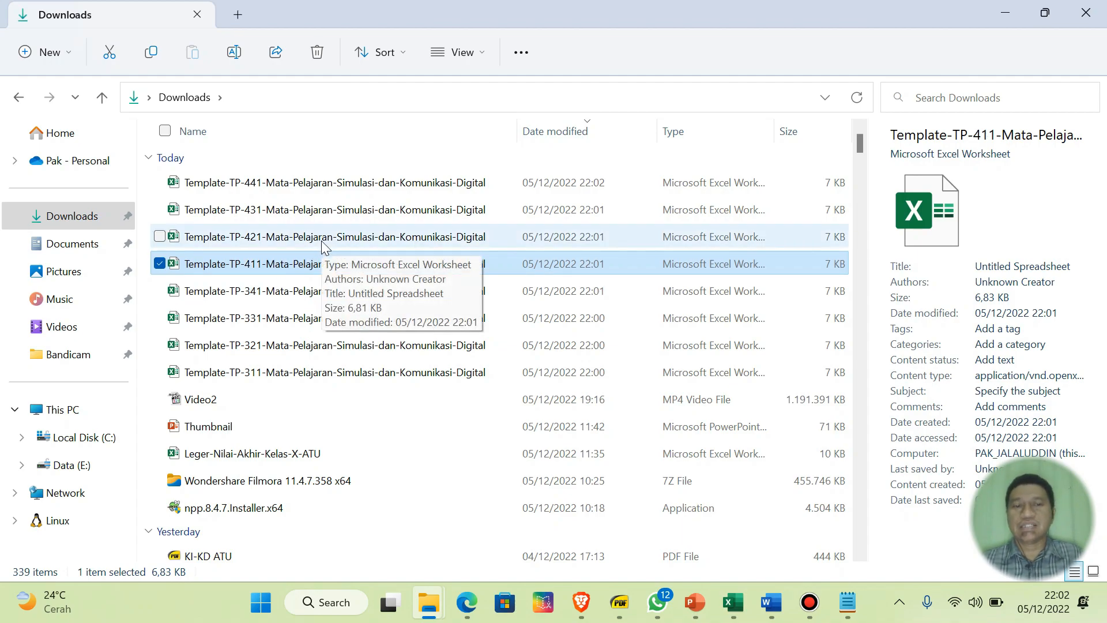
# - Open Template-TP-311-Mata-Pelajaran-Simulasi-dan-Komunikasi-Digital in Excel and enable editing
pyautogui.click(553, 377)
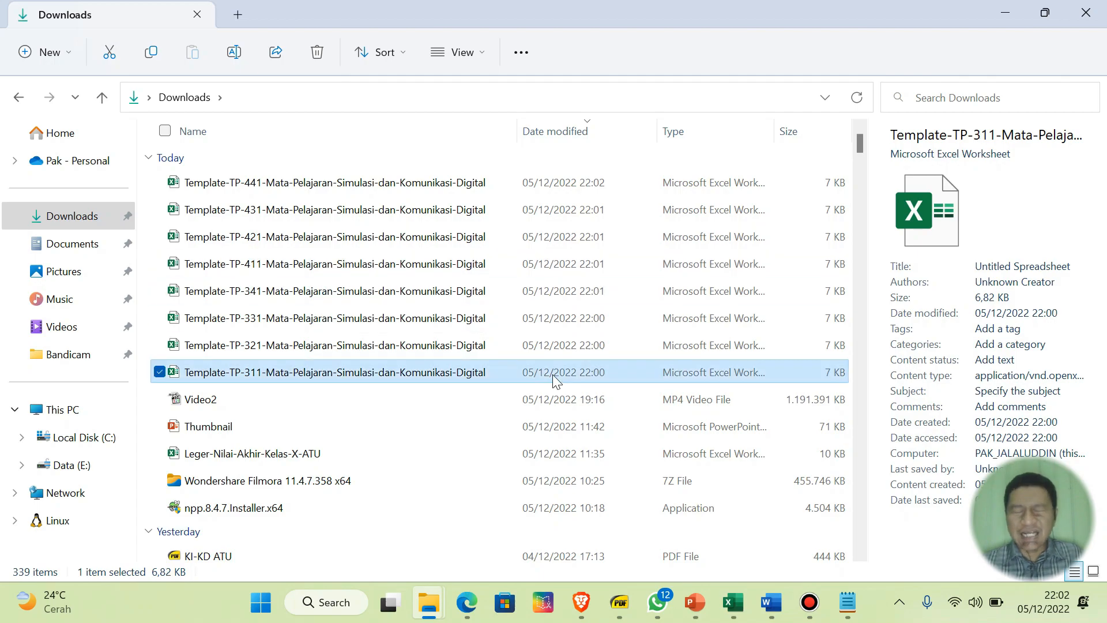
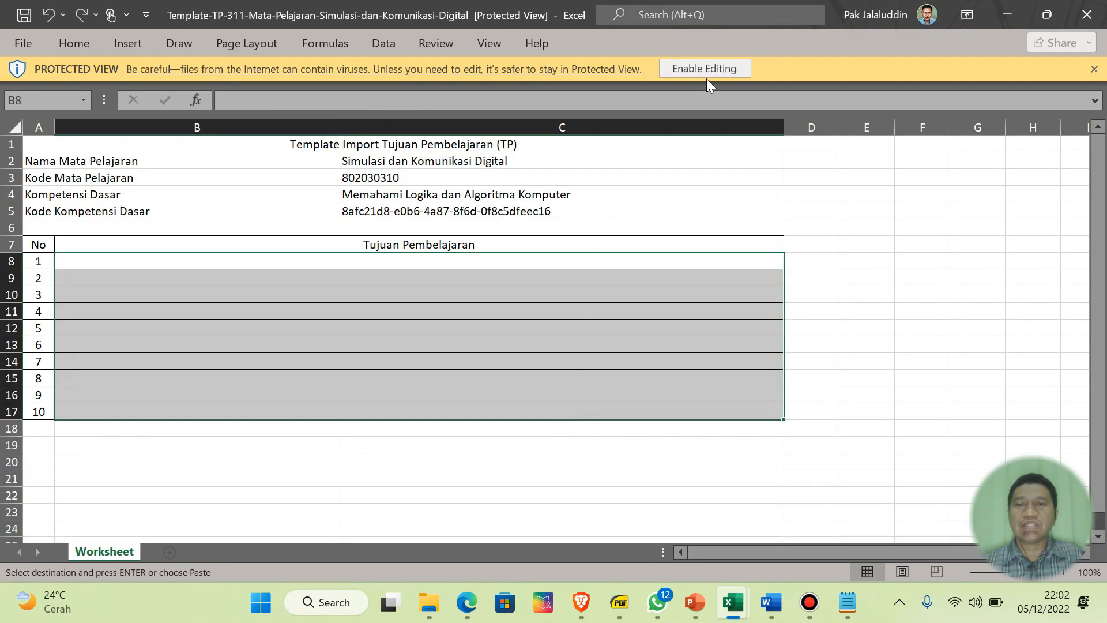
pyautogui.click(706, 69)
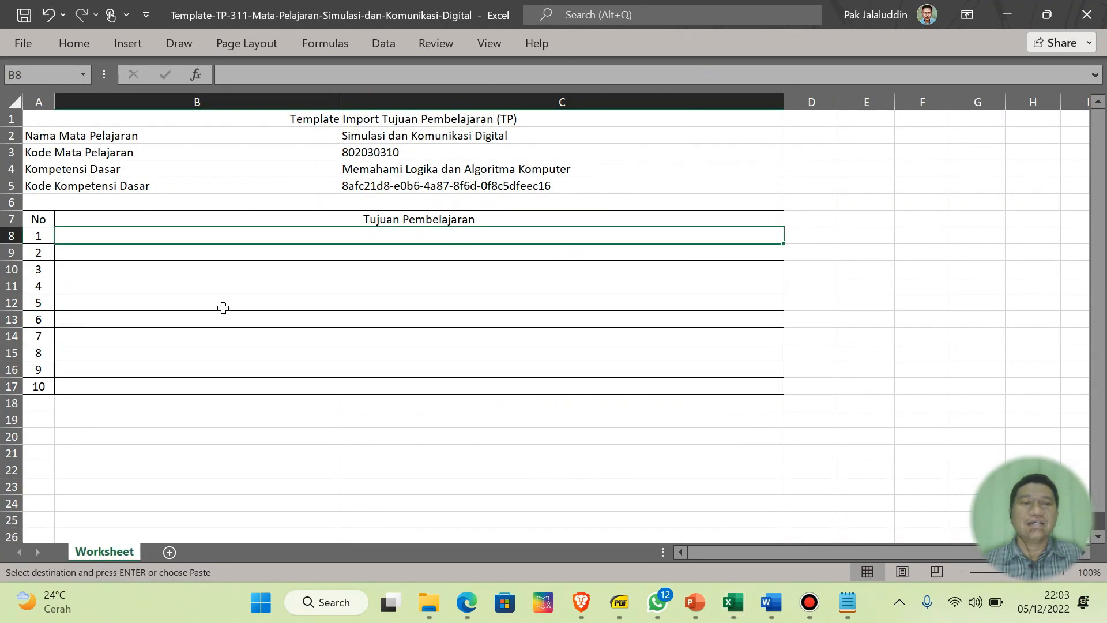
# - Check the TP-311 template's Kompetensi Dasar, and copy objectives TP1 and TP2 under KD 3.1 from the Book1 workbook
pyautogui.click(386, 169)
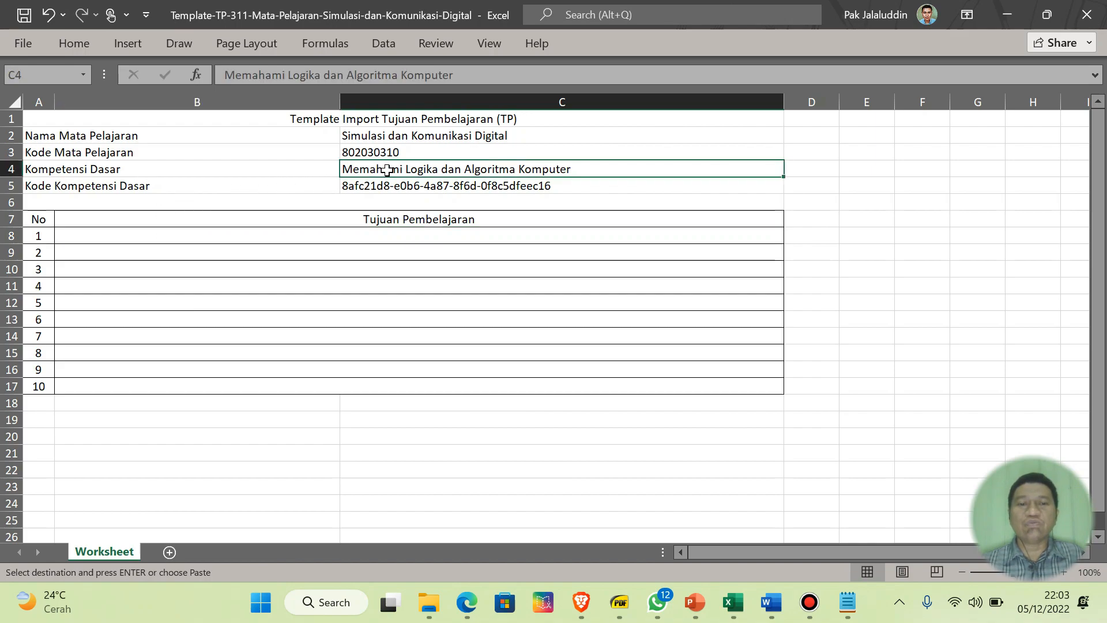
pyautogui.click(276, 234)
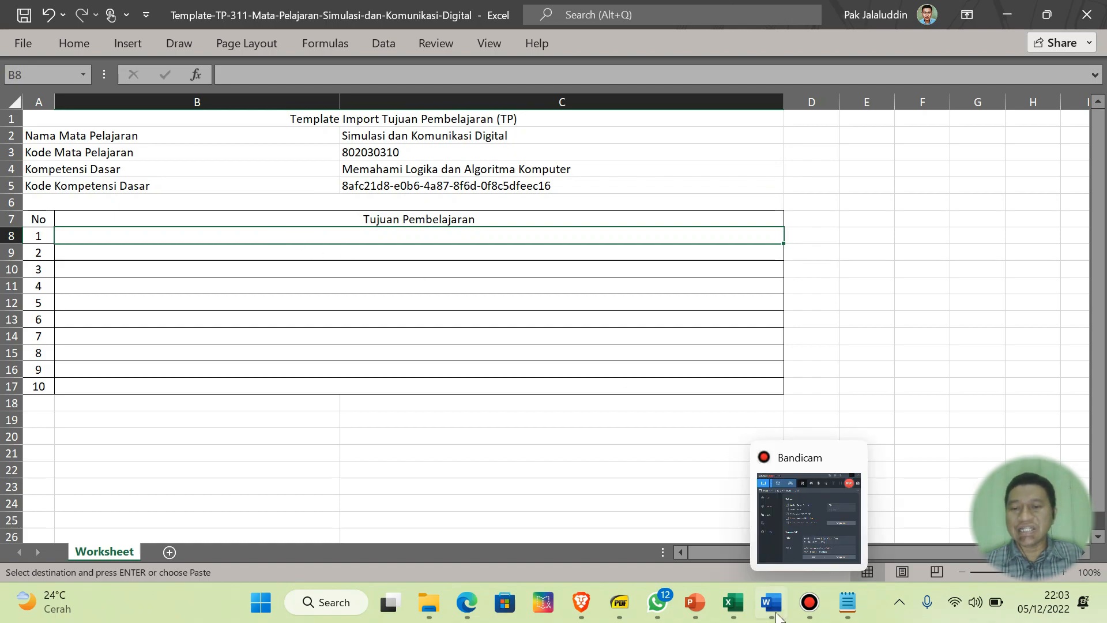
pyautogui.moveTo(733, 602)
pyautogui.click(552, 507)
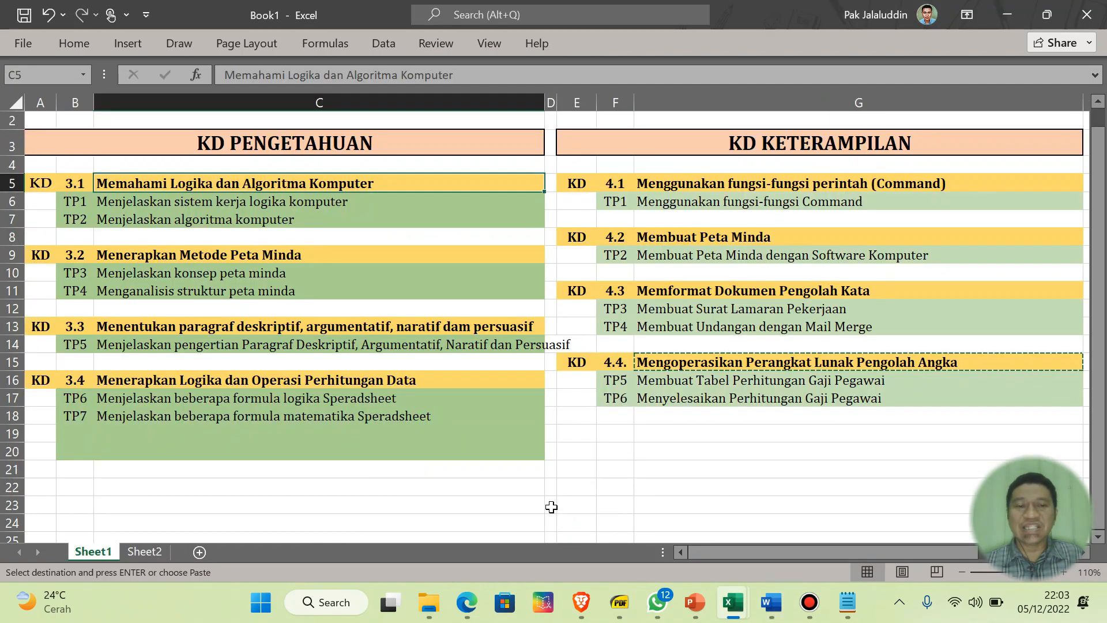
pyautogui.moveTo(160, 203); pyautogui.dragTo(162, 220)
pyautogui.hotkey('ctrl', 'c')
pyautogui.rightClick(163, 221)
pyautogui.click(205, 127)
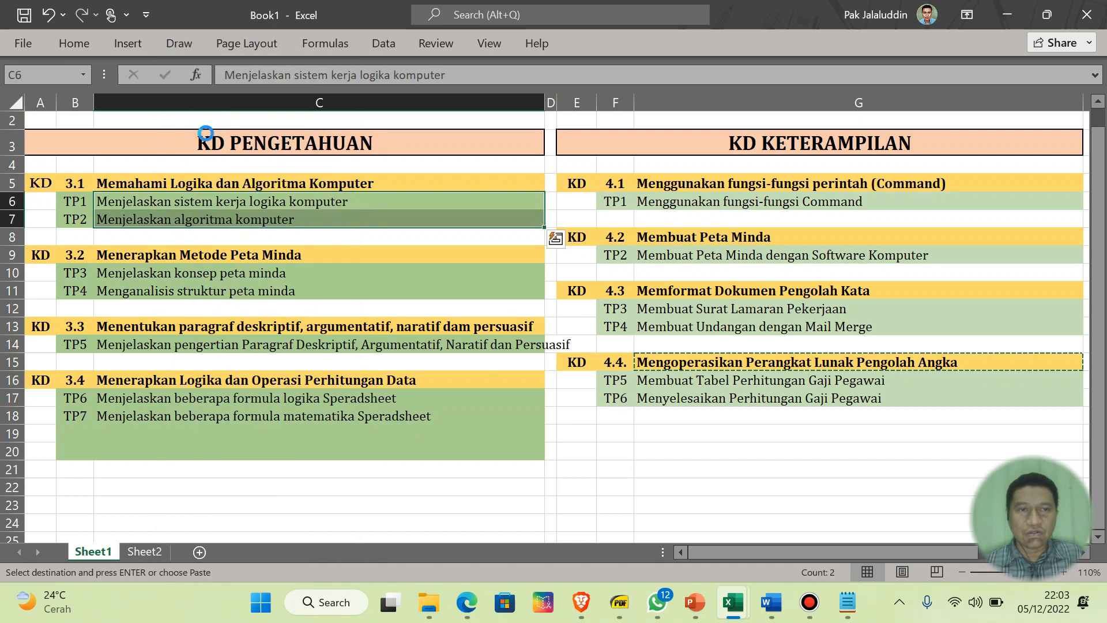
# - Paste the two copied objectives as formulas only into the TP-311 template's Tujuan Pembelajaran table, starting at row 1
pyautogui.moveTo(737, 612)
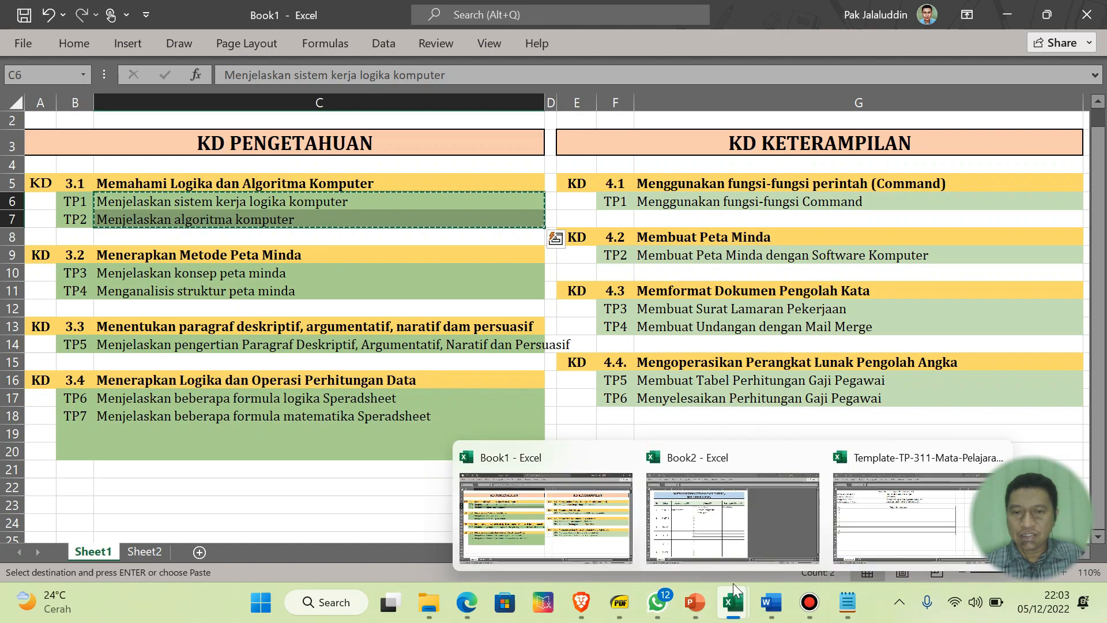
pyautogui.click(863, 527)
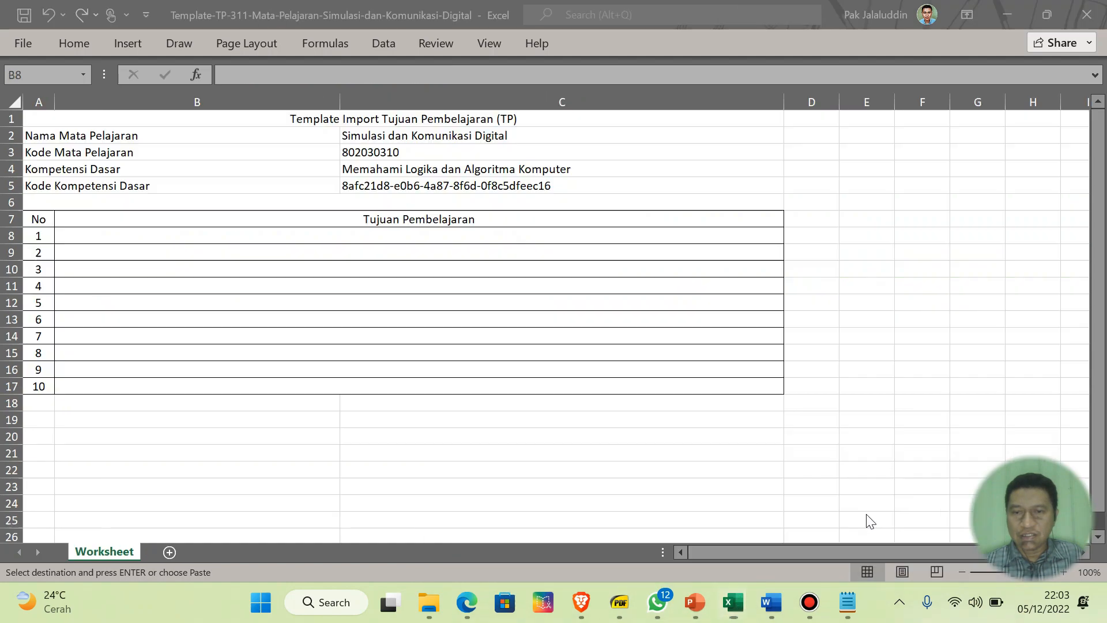
pyautogui.rightClick(97, 230)
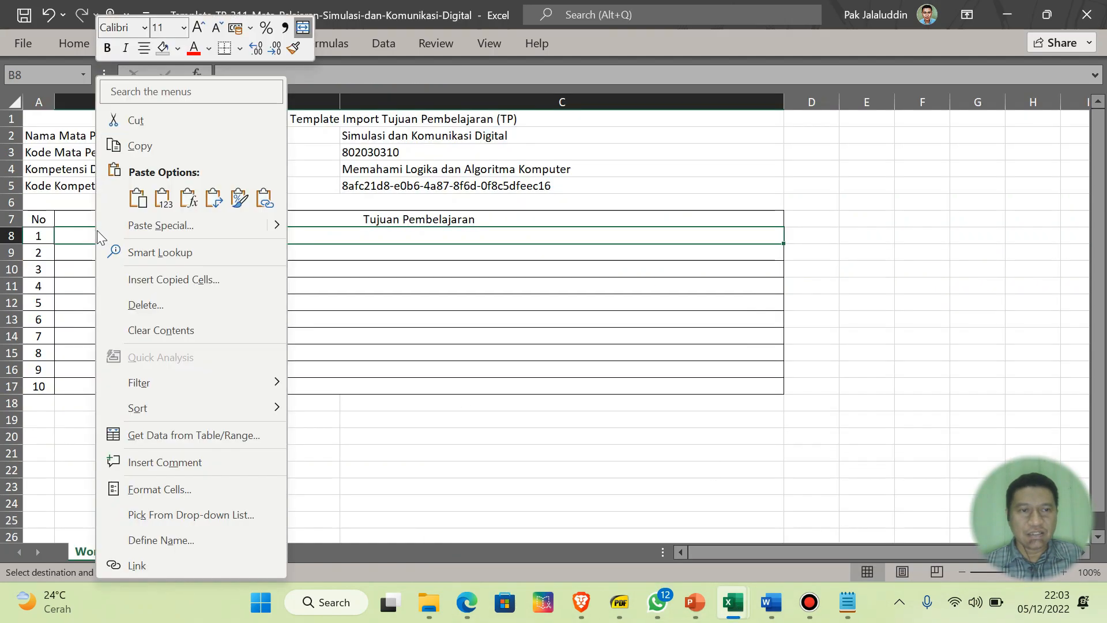
pyautogui.click(188, 199)
pyautogui.click(946, 307)
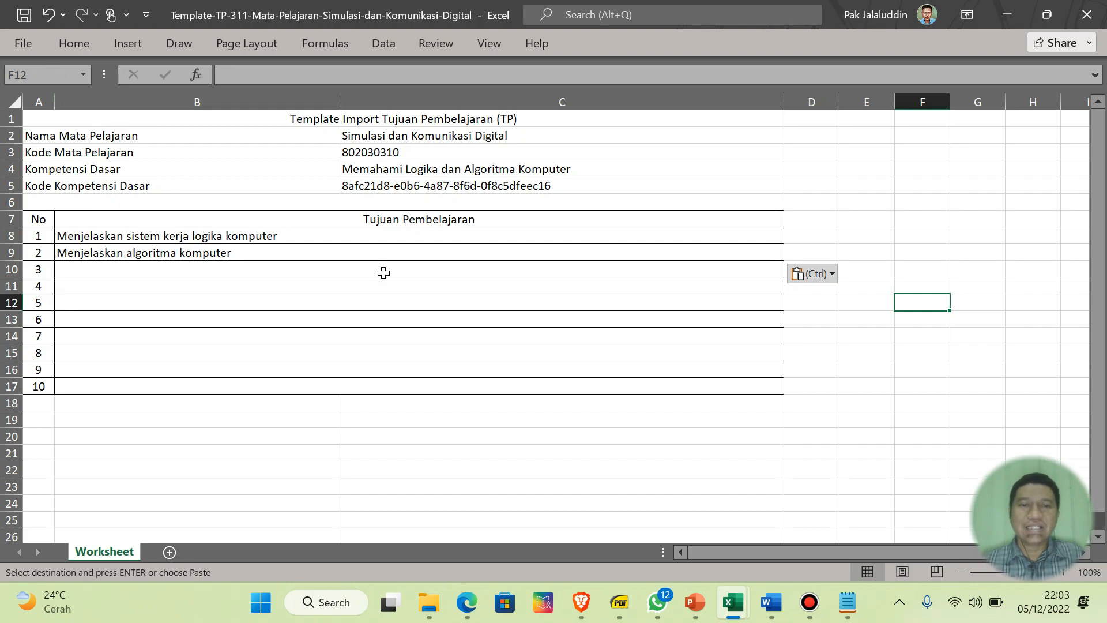
# - Compare the Kompetensi Dasar with the two pasted objectives, and save and close the TP-311 template
pyautogui.click(425, 172)
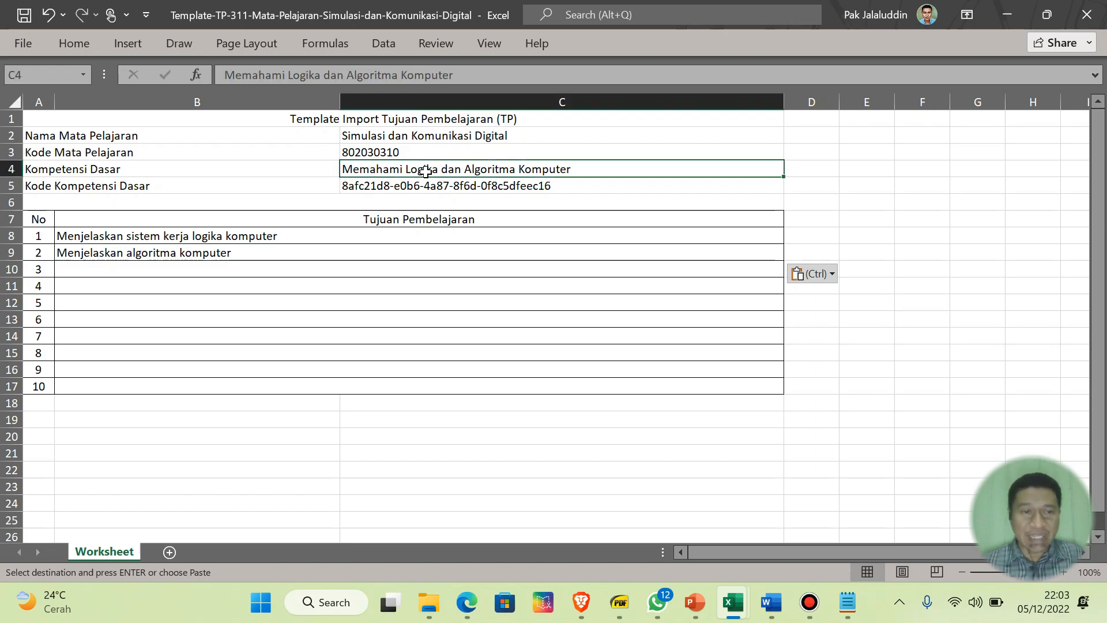
pyautogui.click(208, 240)
pyautogui.keyDown('ctrl'); pyautogui.click(209, 251); pyautogui.keyUp('ctrl')
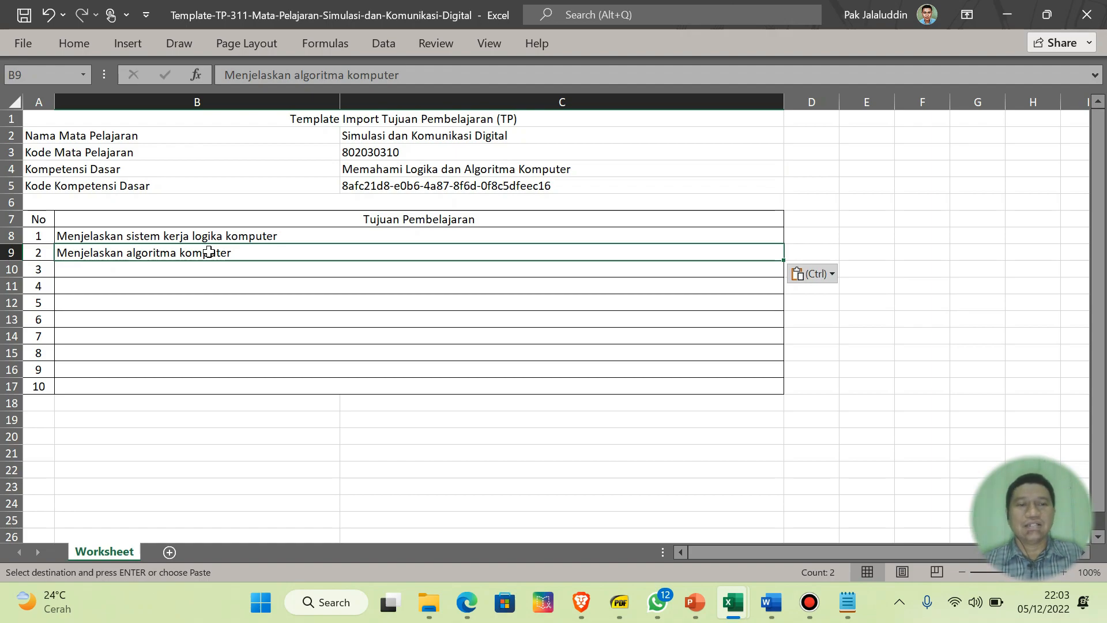
pyautogui.click(24, 15)
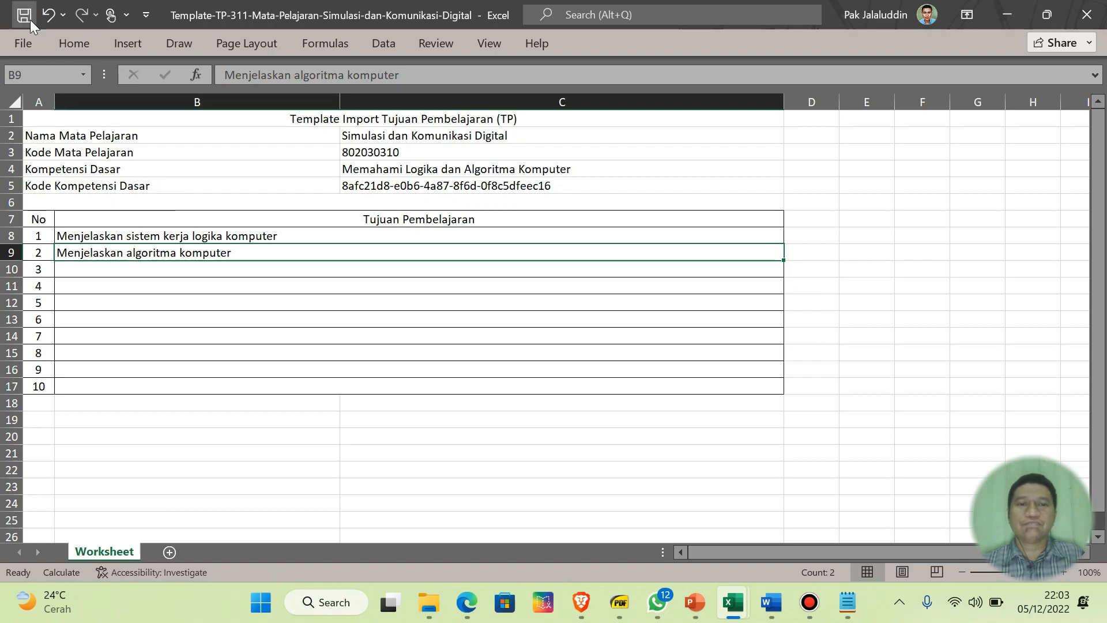
pyautogui.click(1084, 16)
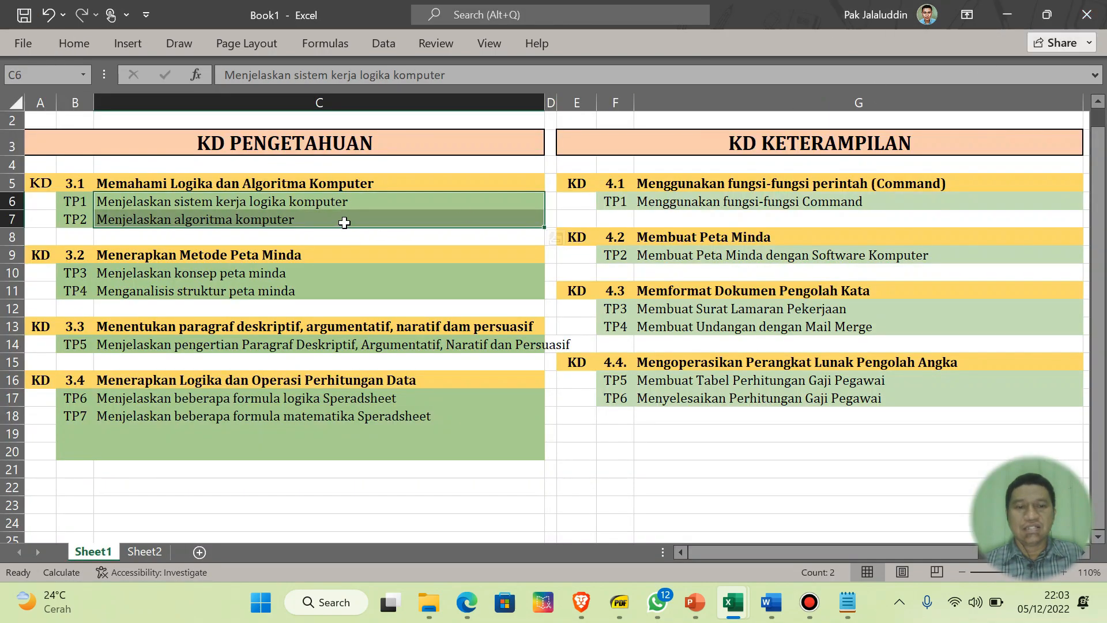
# - Open Template-TP-321-Mata-Pelajaran-Simulasi-dan-Komunikasi-Digital from the Downloads folder, enable editing and check its Kompetensi Dasar
pyautogui.moveTo(429, 602)
pyautogui.click(509, 508)
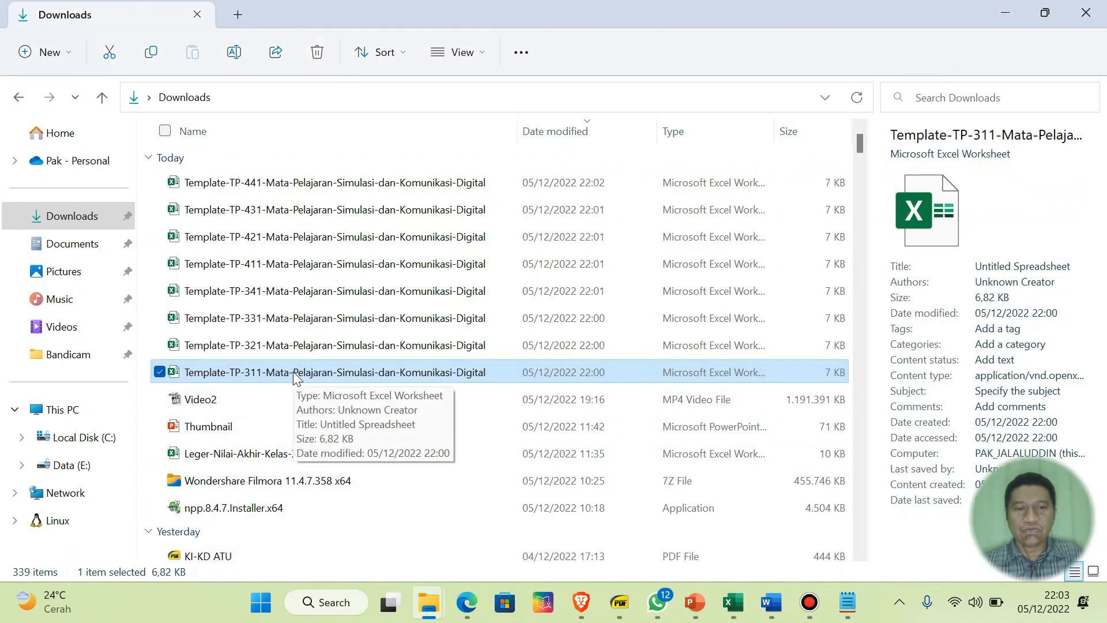
pyautogui.doubleClick(272, 345)
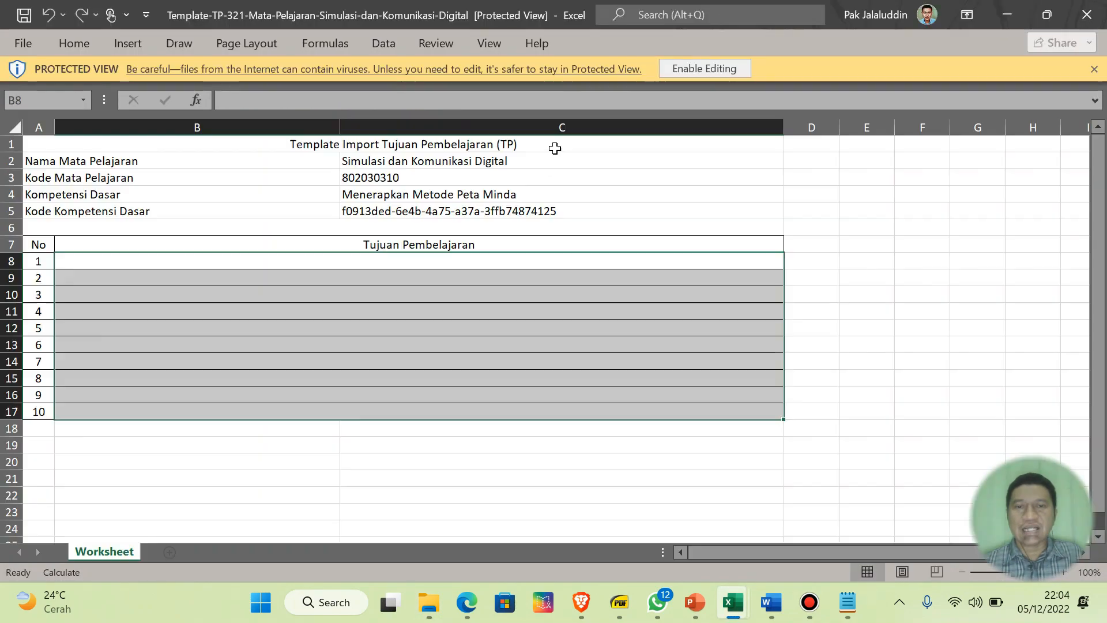
pyautogui.click(704, 68)
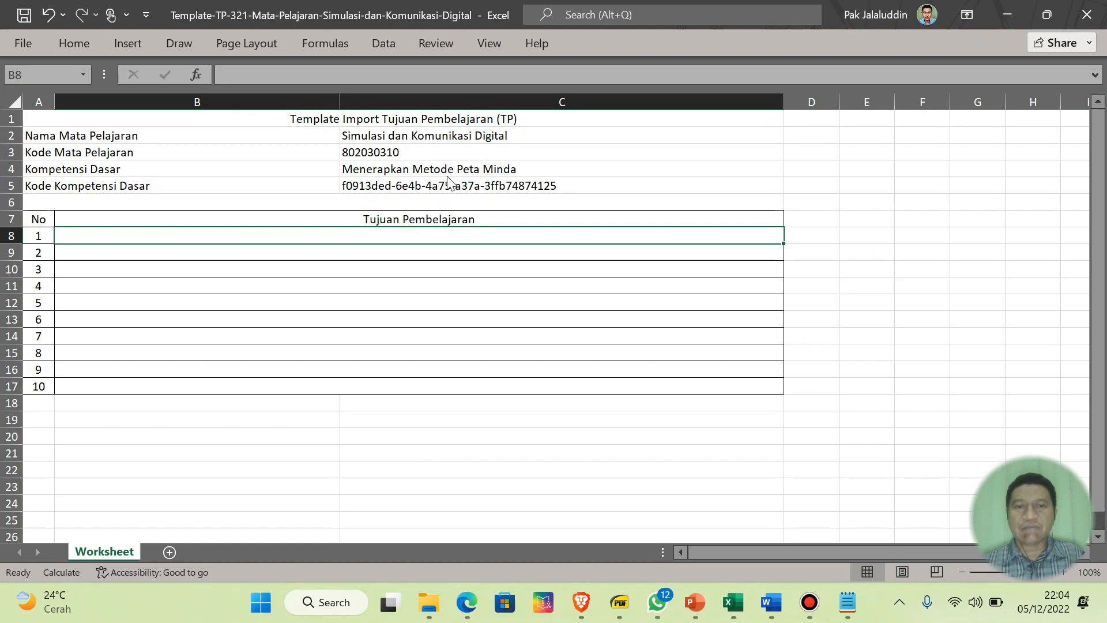
pyautogui.click(459, 168)
# - Copy objectives TP3 and TP4 under KD 3.2 Menerapkan Metode Peta Minda from the Book1 workbook
pyautogui.moveTo(732, 602)
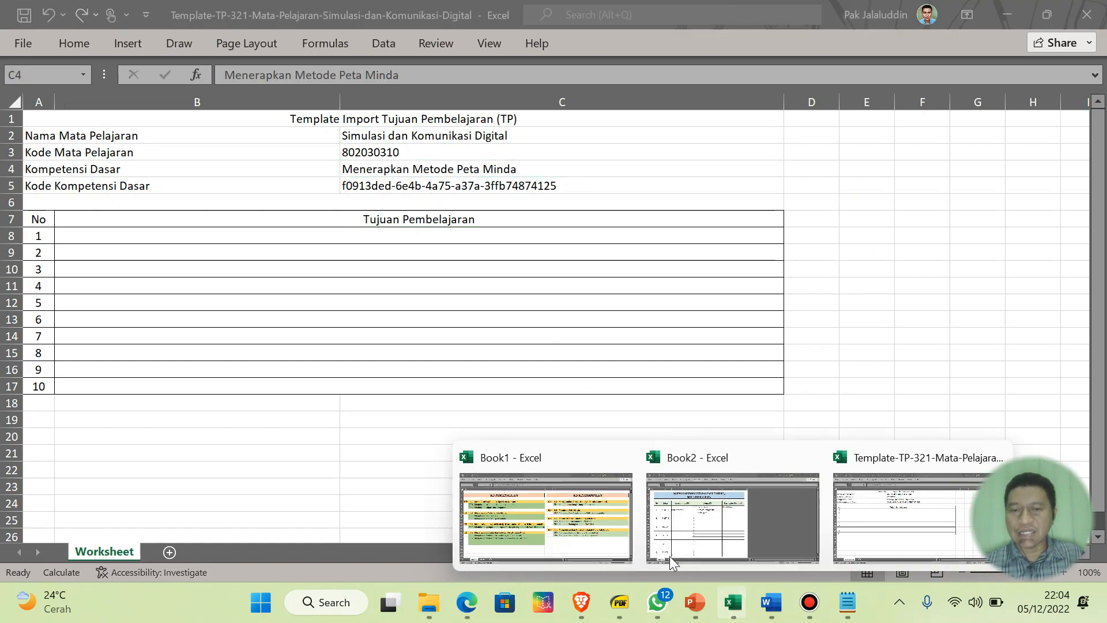
pyautogui.click(522, 507)
pyautogui.moveTo(230, 273); pyautogui.dragTo(231, 290)
pyautogui.rightClick(232, 290)
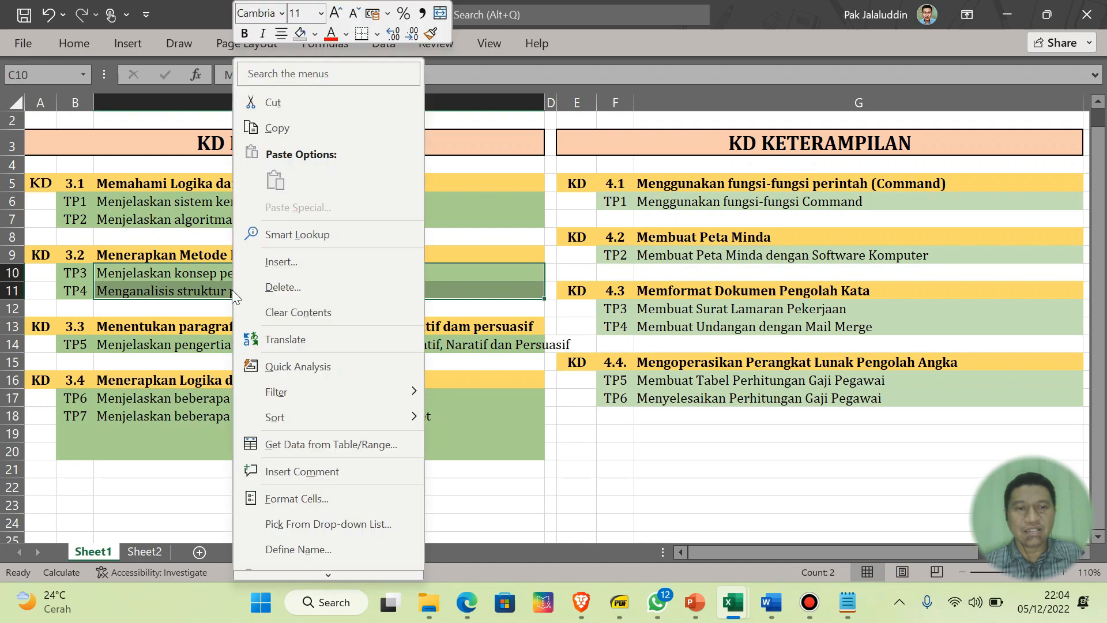
pyautogui.click(285, 125)
# - Paste the copied objectives as formulas only into the TP-321 template from row 1, and save and close the file
pyautogui.moveTo(732, 602)
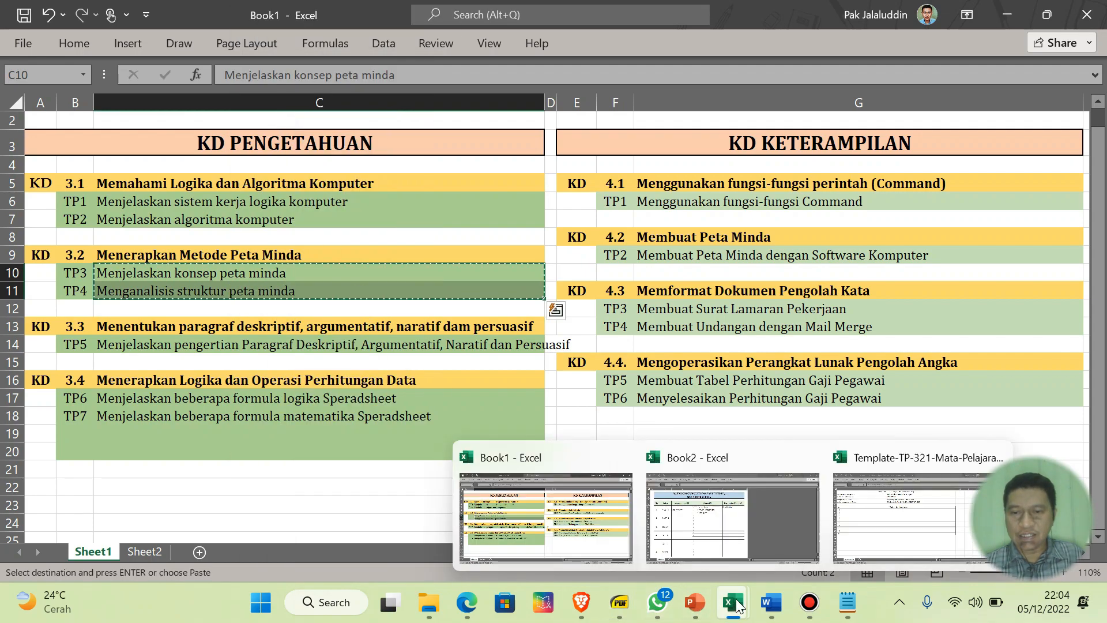
pyautogui.click(873, 526)
pyautogui.rightClick(167, 239)
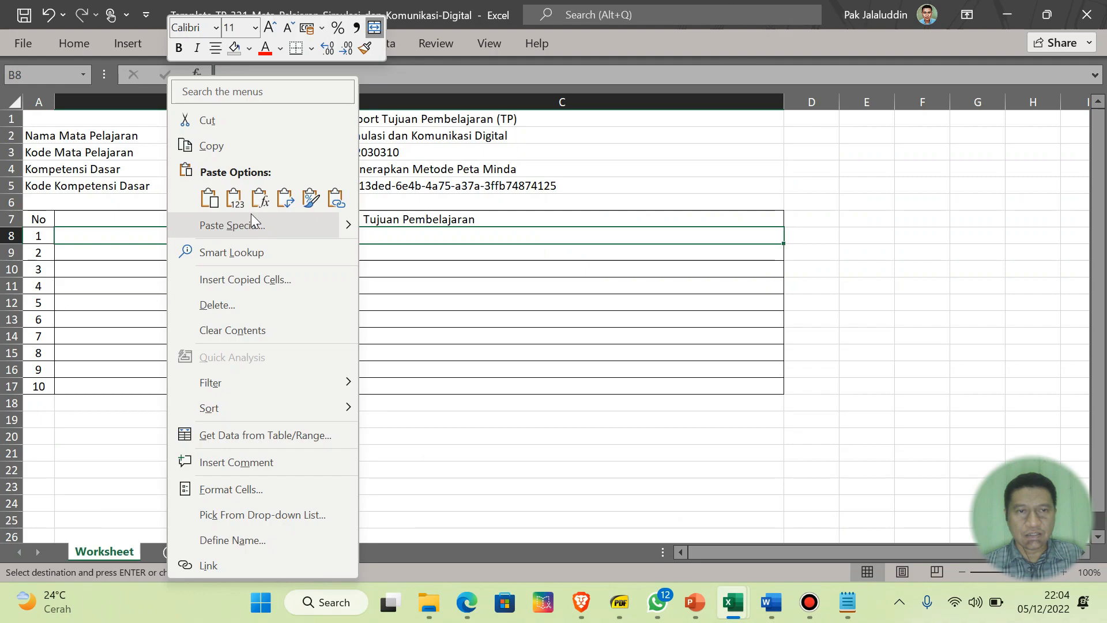
pyautogui.click(264, 200)
pyautogui.click(956, 267)
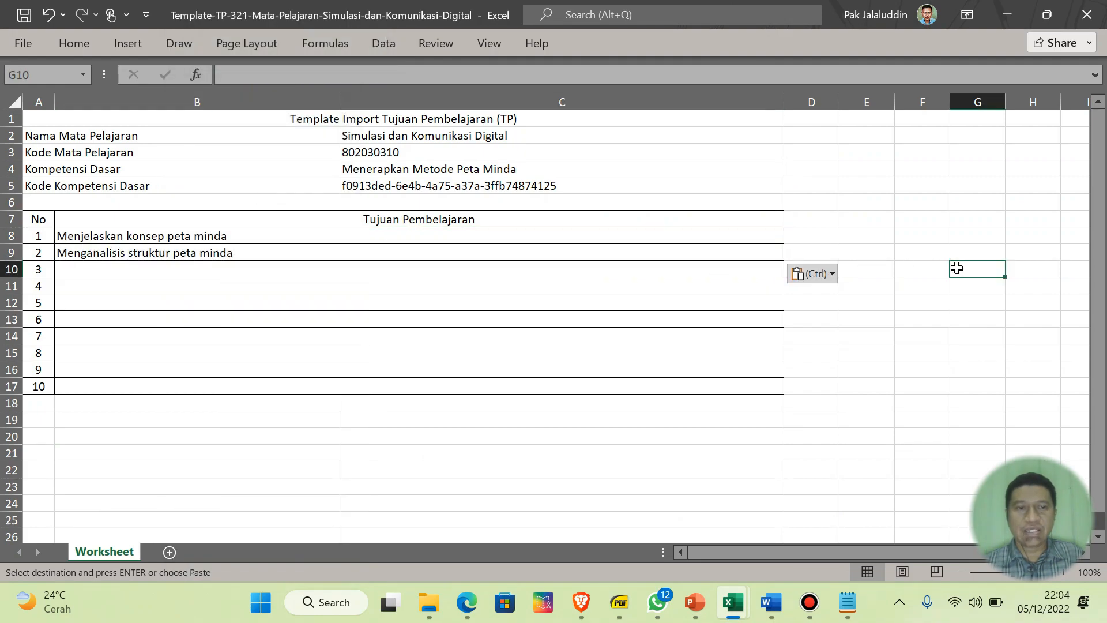
pyautogui.click(24, 16)
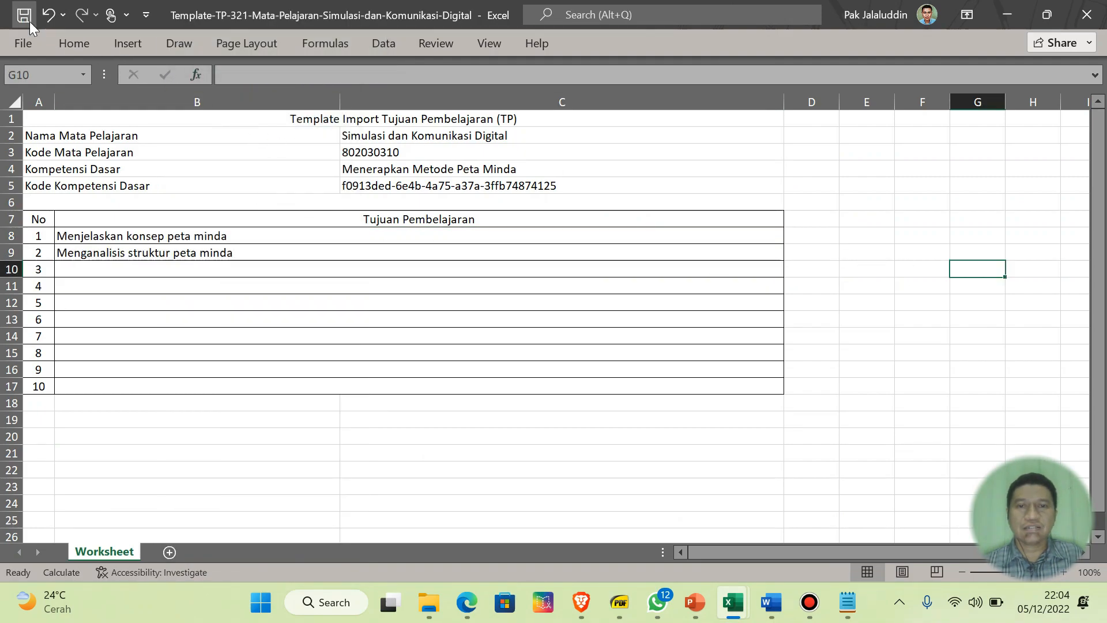
pyautogui.click(1087, 15)
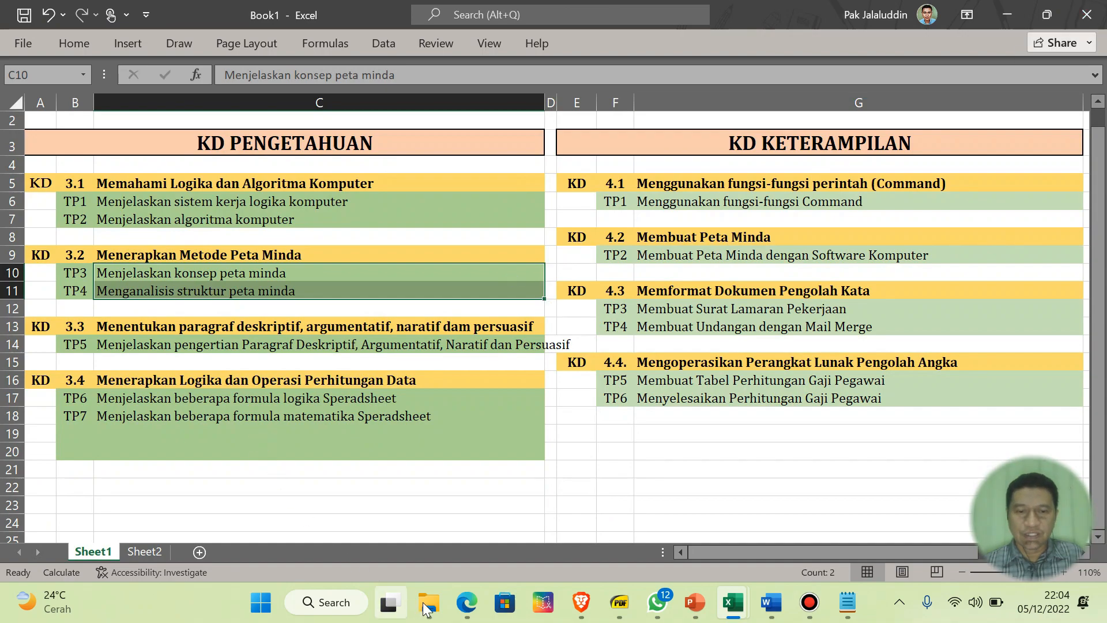
# - Open Template-TP-331-Mata-Pelajaran-Simulasi-dan-Komunikasi-Digital from the Downloads folder, enable editing and check its Kompetensi Dasar
pyautogui.moveTo(428, 602)
pyautogui.click(518, 510)
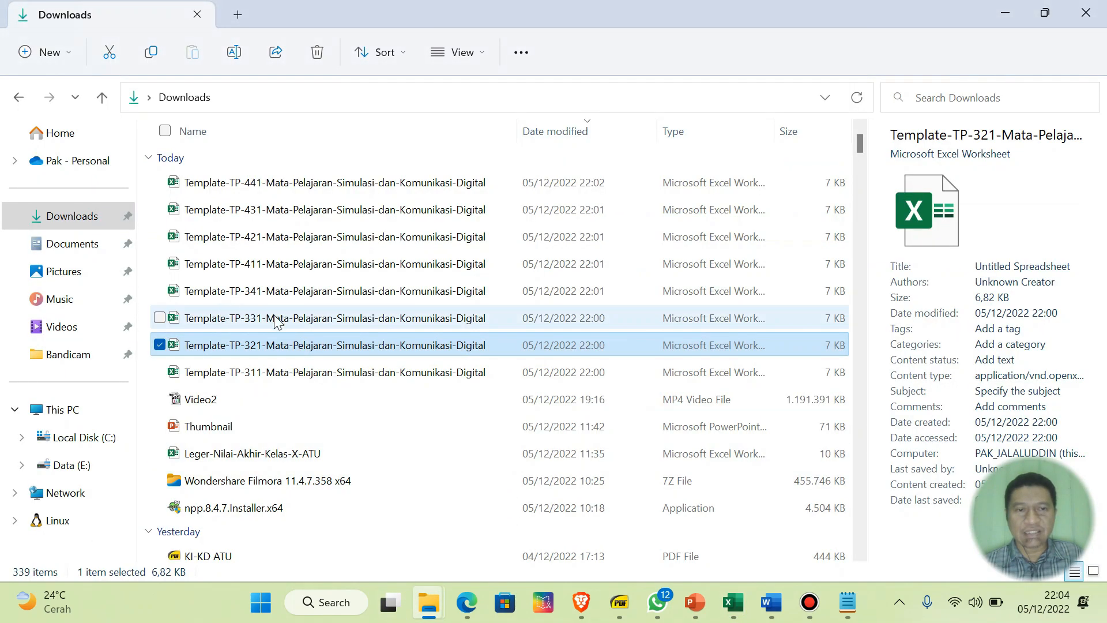
pyautogui.click(295, 324)
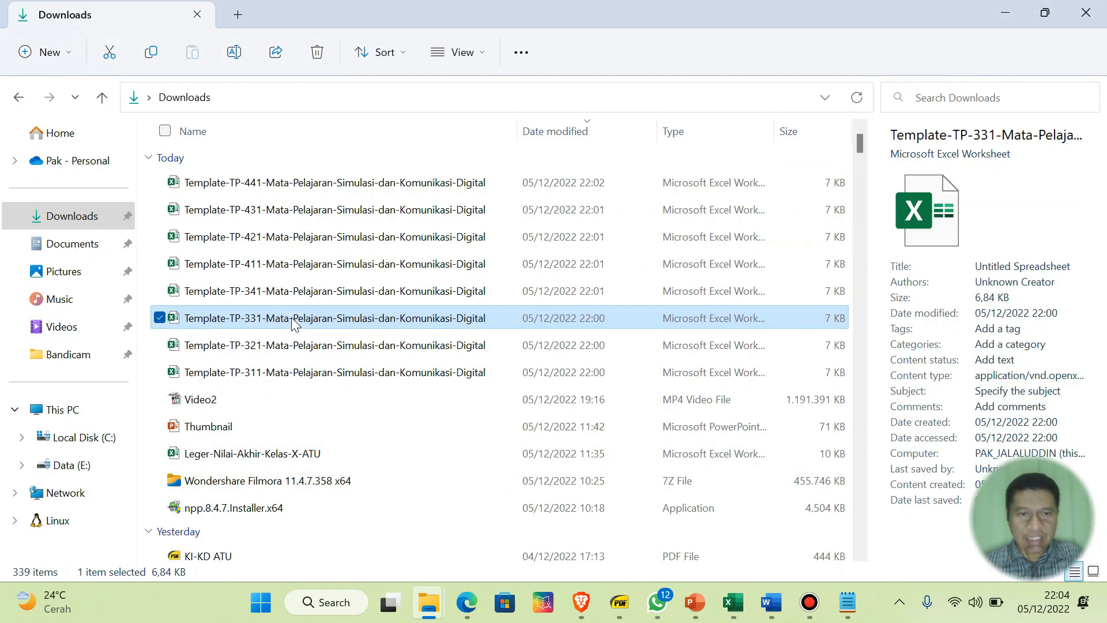
pyautogui.hotkey('alt', 'Tab')
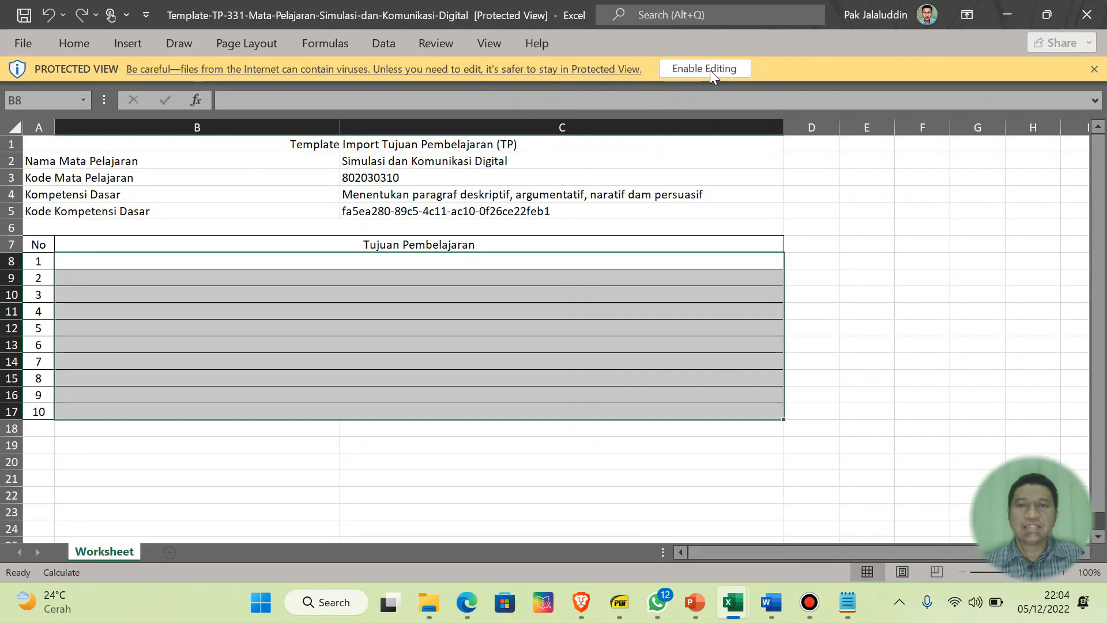
pyautogui.click(710, 70)
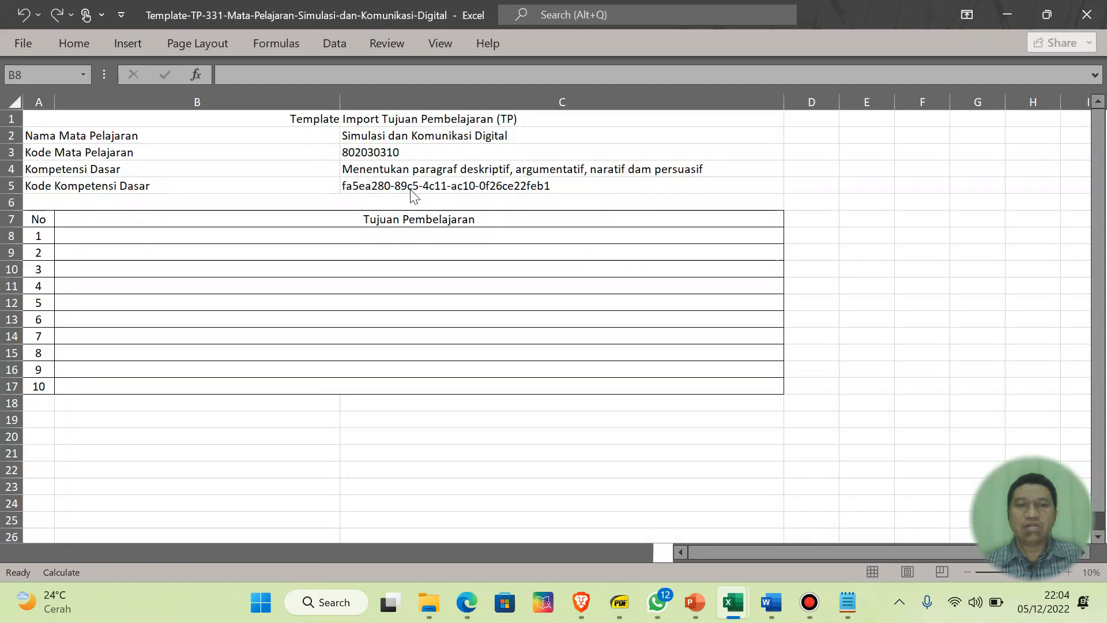
pyautogui.click(468, 167)
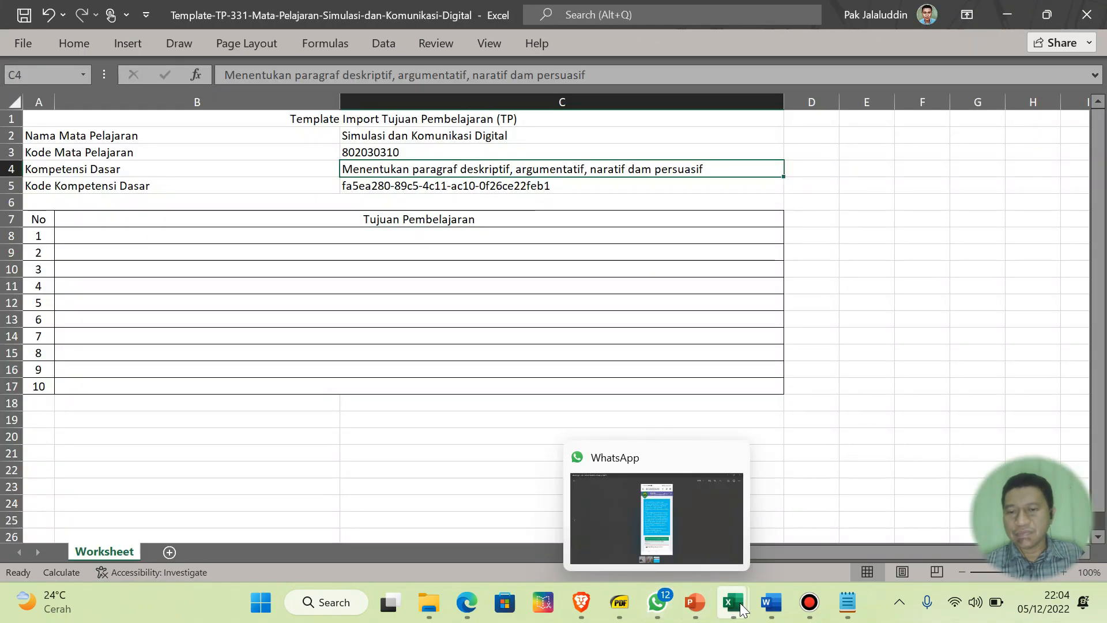
# - Copy objective TP5 under KD 3.3, on Paragraf Deskriptif, Argumentatif, Naratif dan Persuasif, from the Book1 workbook
pyautogui.moveTo(732, 601)
pyautogui.click(562, 519)
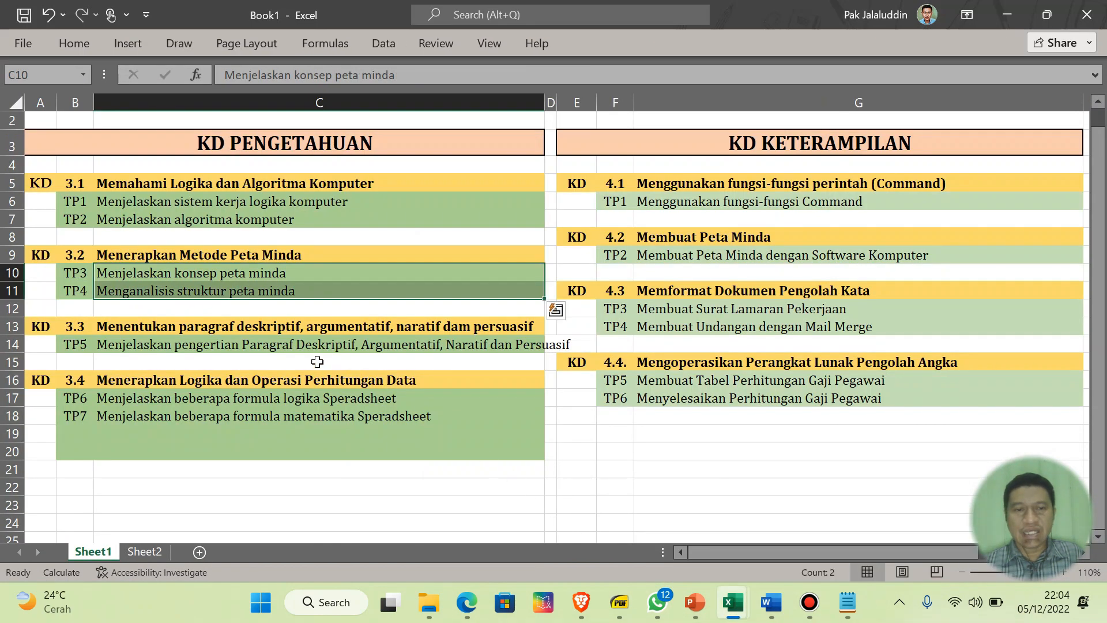
pyautogui.click(286, 345)
pyautogui.rightClick(286, 347)
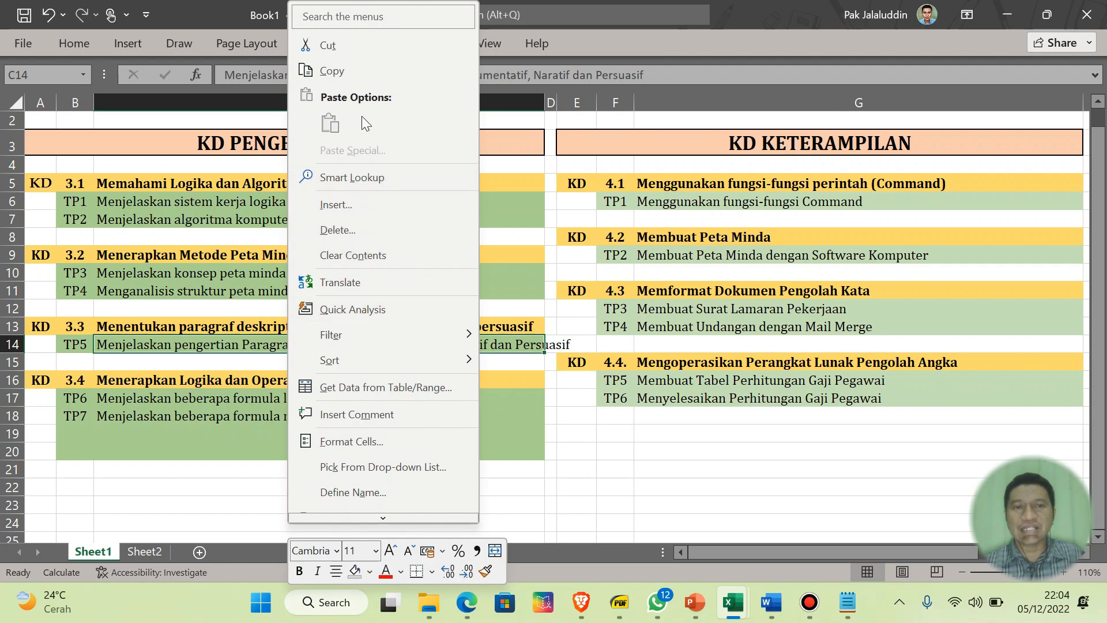
pyautogui.click(333, 71)
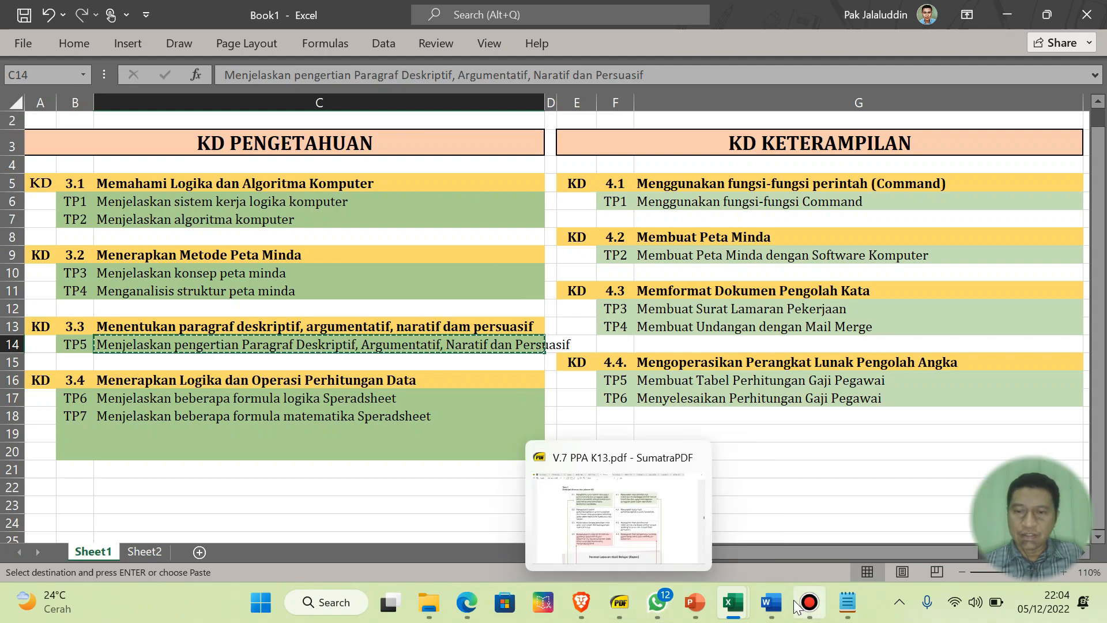
# - Paste the copied objective as formulas only into row 1 of the TP-331 template, and save and close the file
pyautogui.moveTo(733, 602)
pyautogui.click(944, 511)
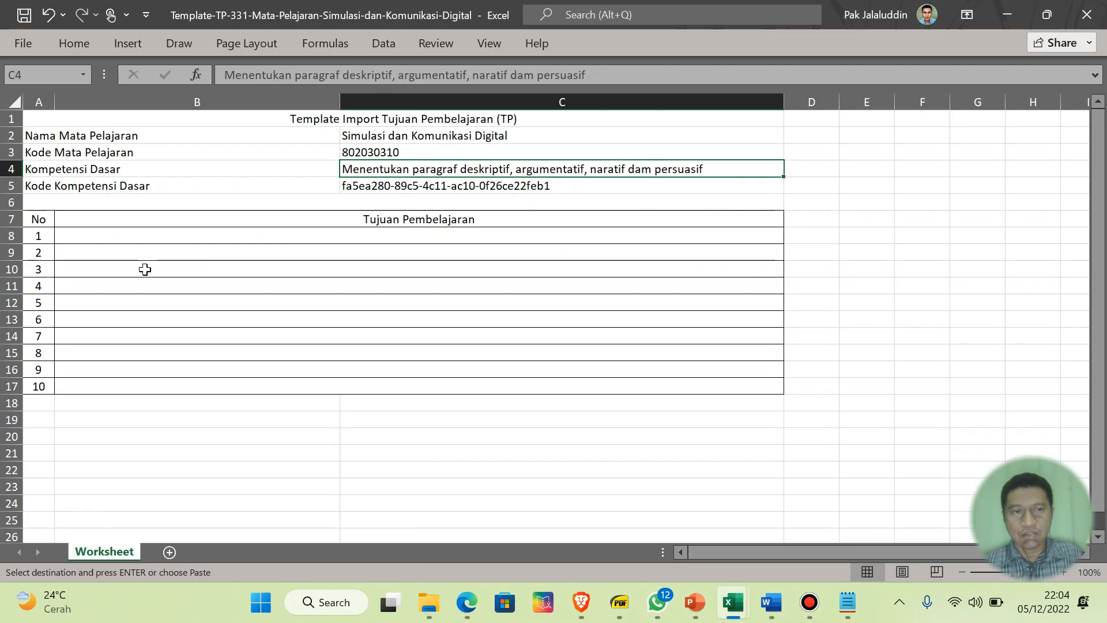
pyautogui.click(122, 240)
pyautogui.rightClick(122, 239)
pyautogui.click(215, 199)
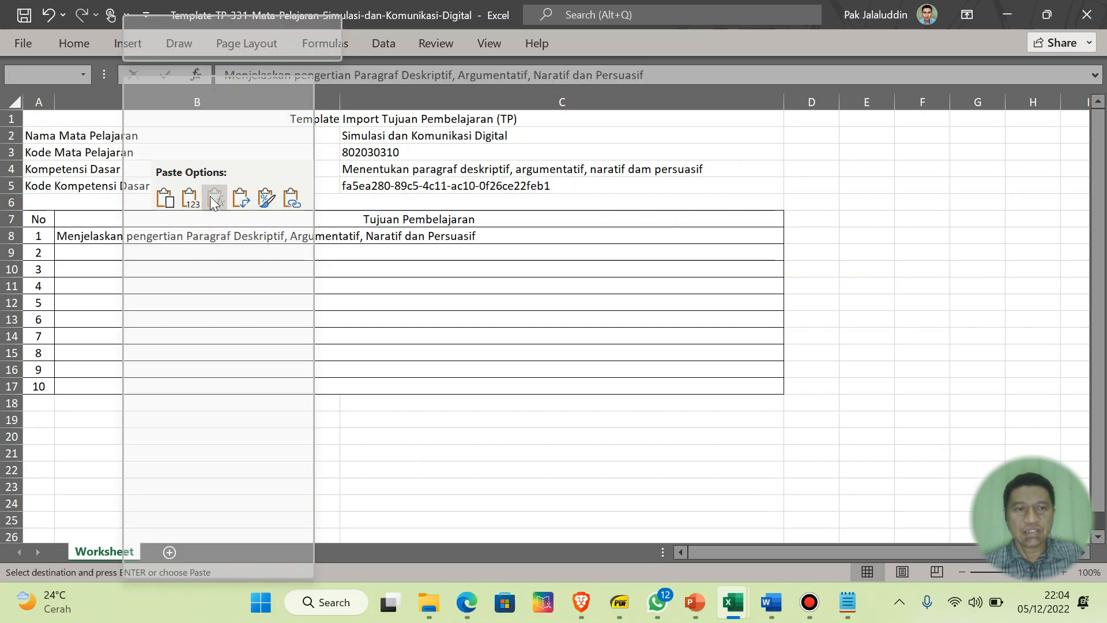
pyautogui.click(24, 14)
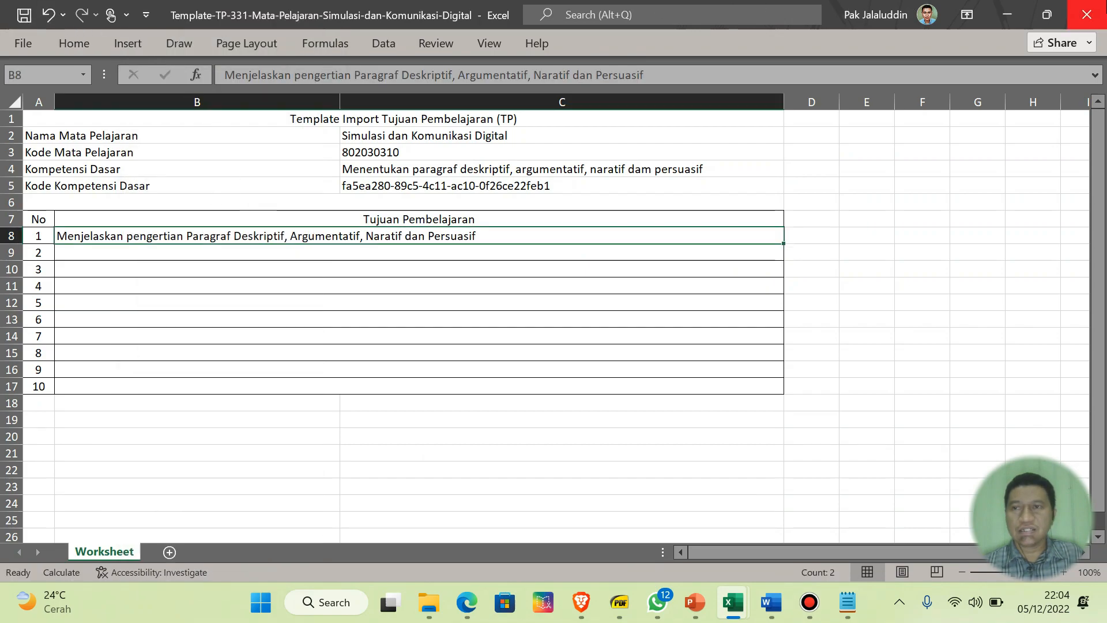
pyautogui.click(1086, 15)
# - Open Template-TP-341-Mata-Pelajaran-Simulasi-dan-Komunikasi-Digital from the Downloads folder, enable editing and check its Kompetensi Dasar
pyautogui.moveTo(423, 588)
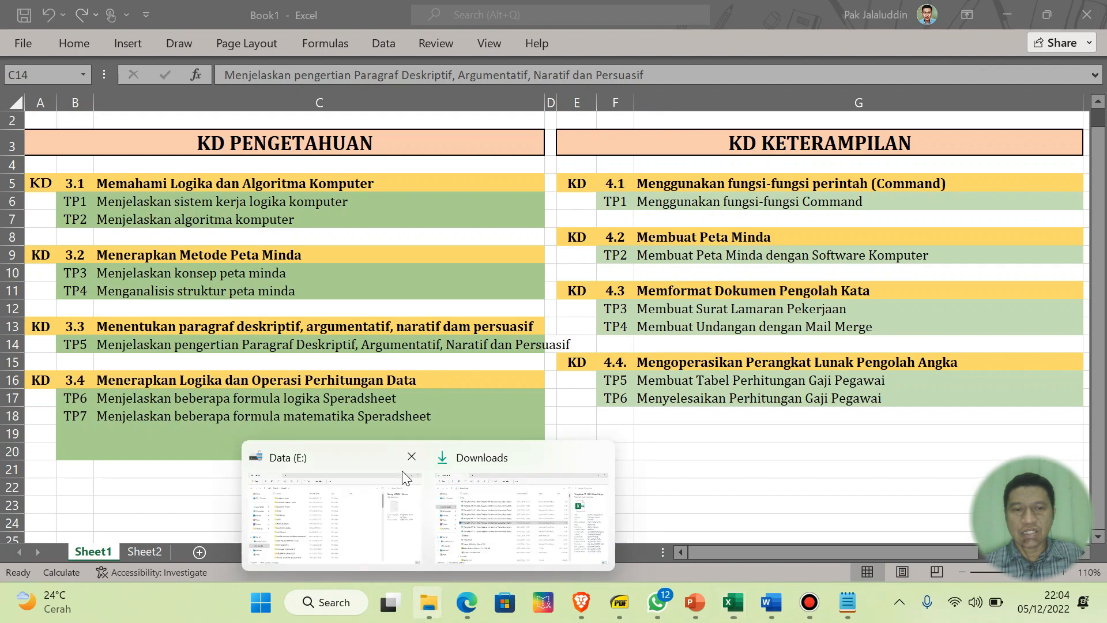
pyautogui.click(343, 504)
pyautogui.click(450, 553)
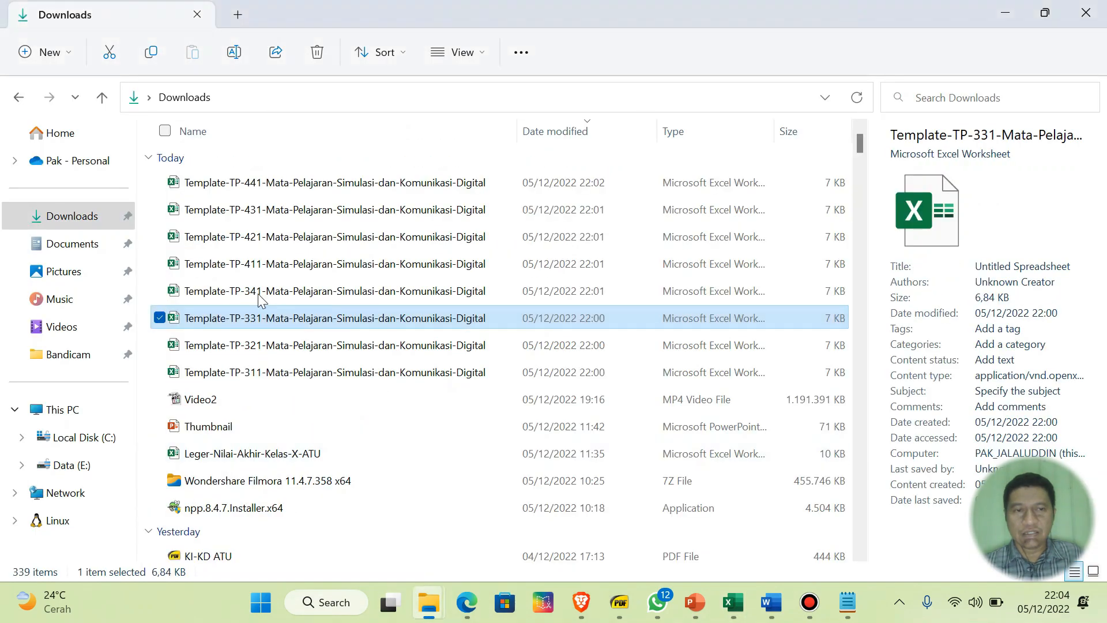
pyautogui.doubleClick(269, 293)
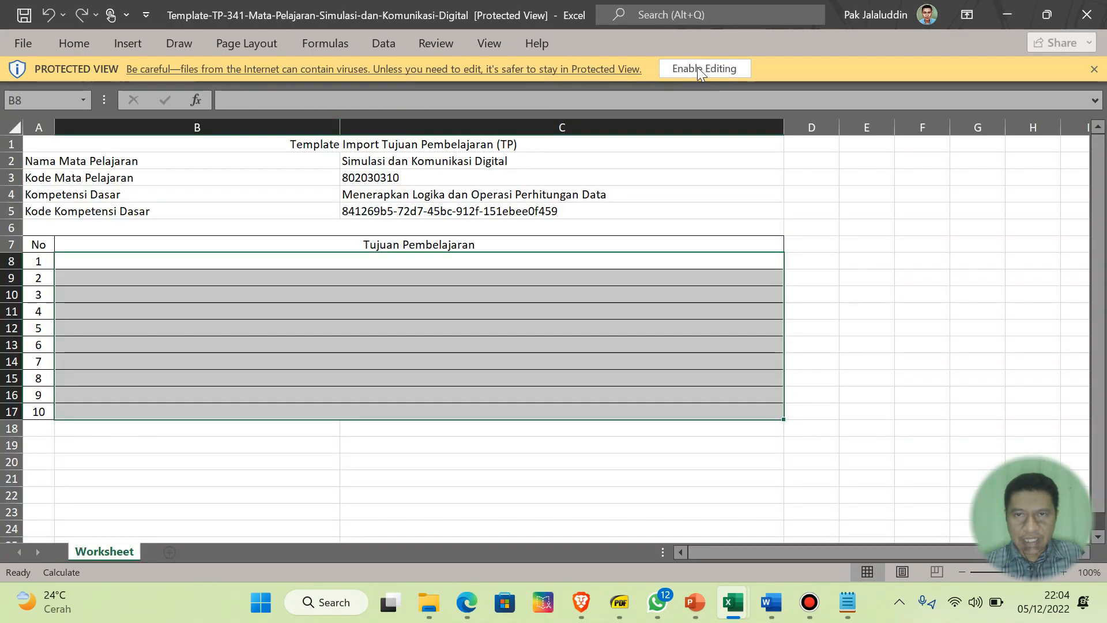
pyautogui.click(697, 68)
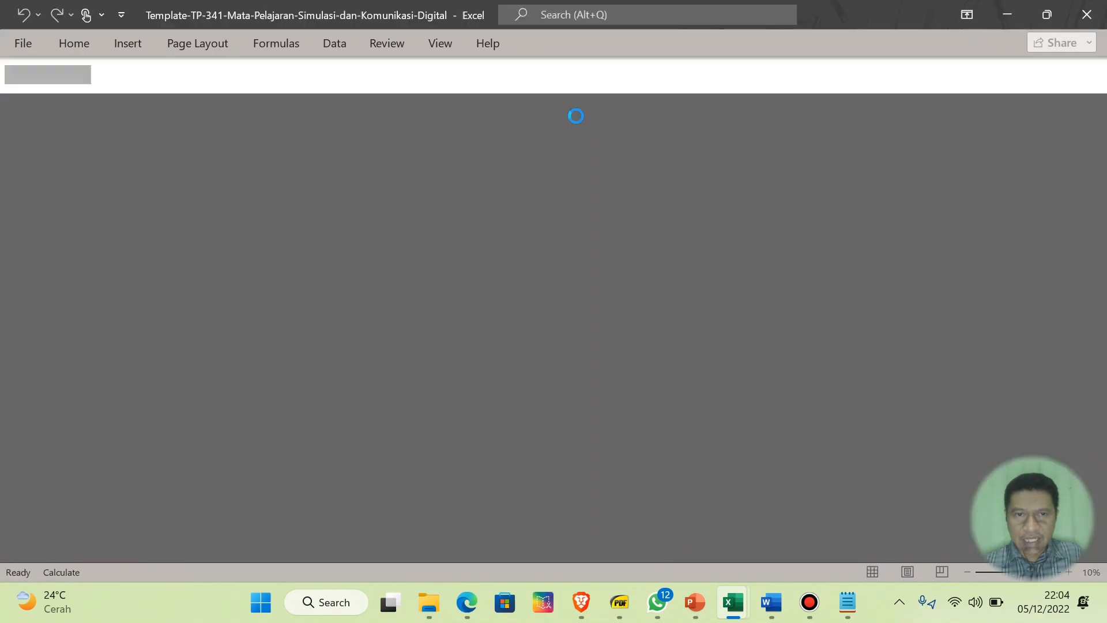
pyautogui.click(439, 167)
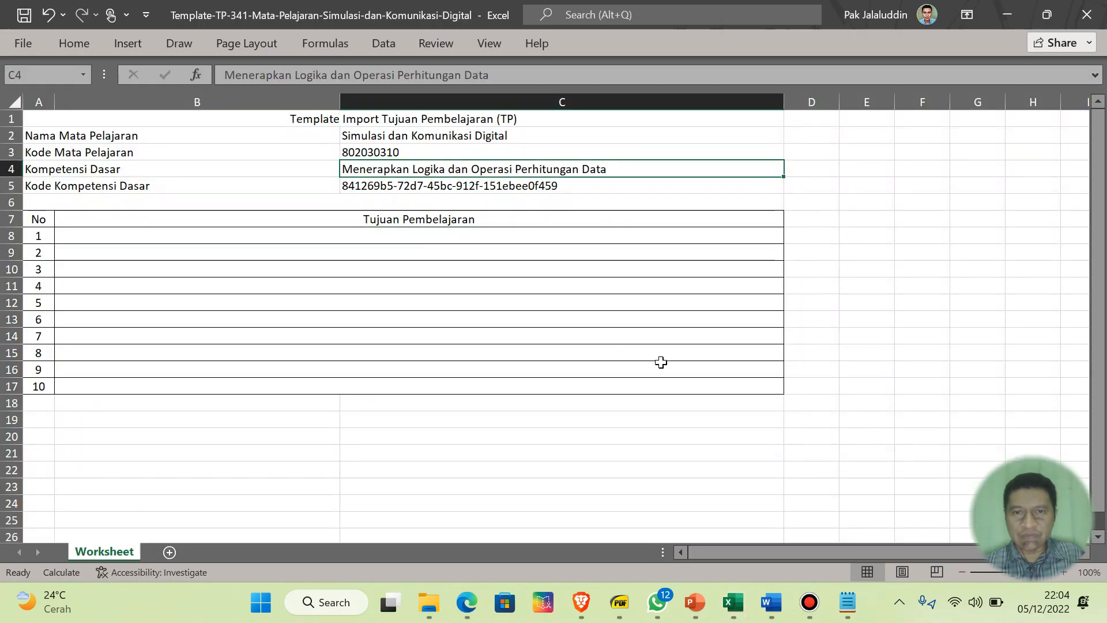
# - Copy objectives TP6 and TP7 under KD 3.4, on formula logika and formula matematika Speradsheet, from the Book1 workbook
pyautogui.click(732, 601)
pyautogui.click(613, 548)
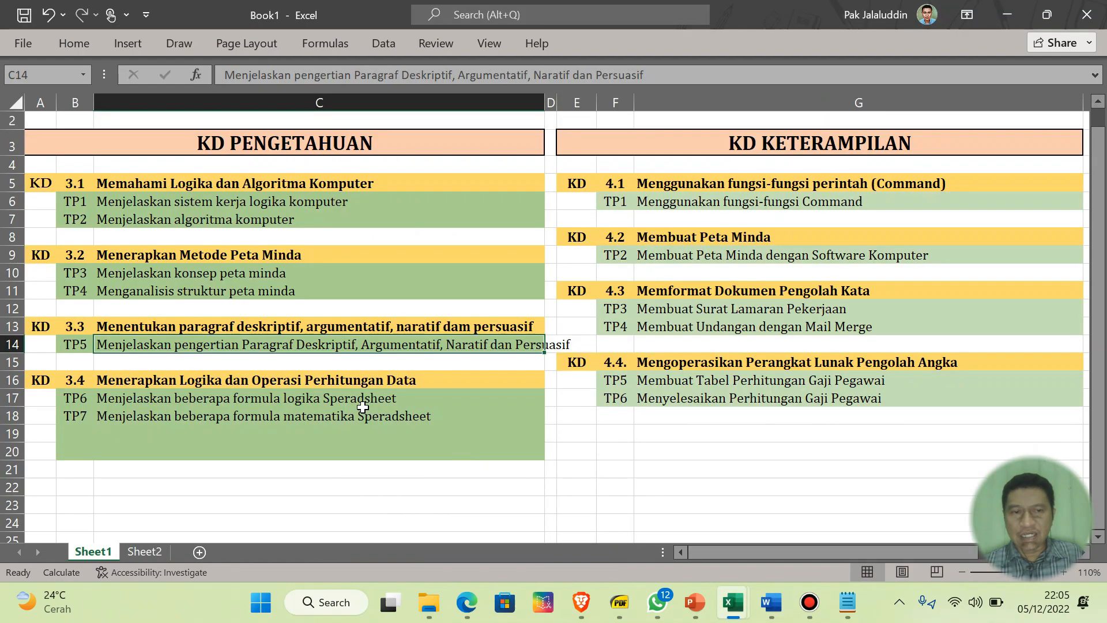
pyautogui.moveTo(177, 398); pyautogui.dragTo(177, 410)
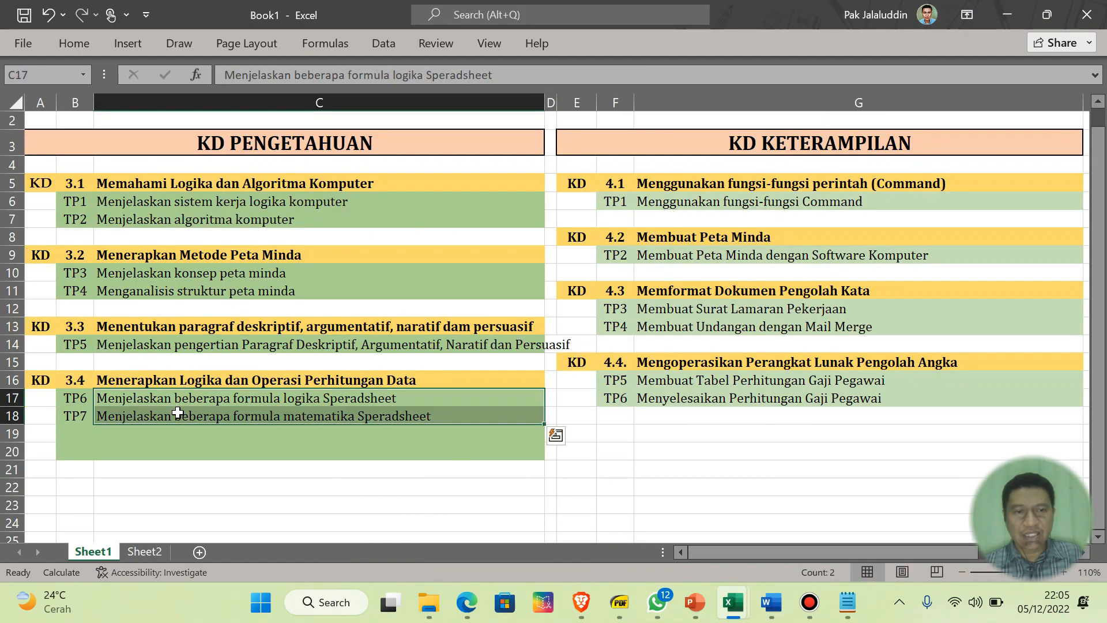
pyautogui.rightClick(177, 410)
pyautogui.click(214, 71)
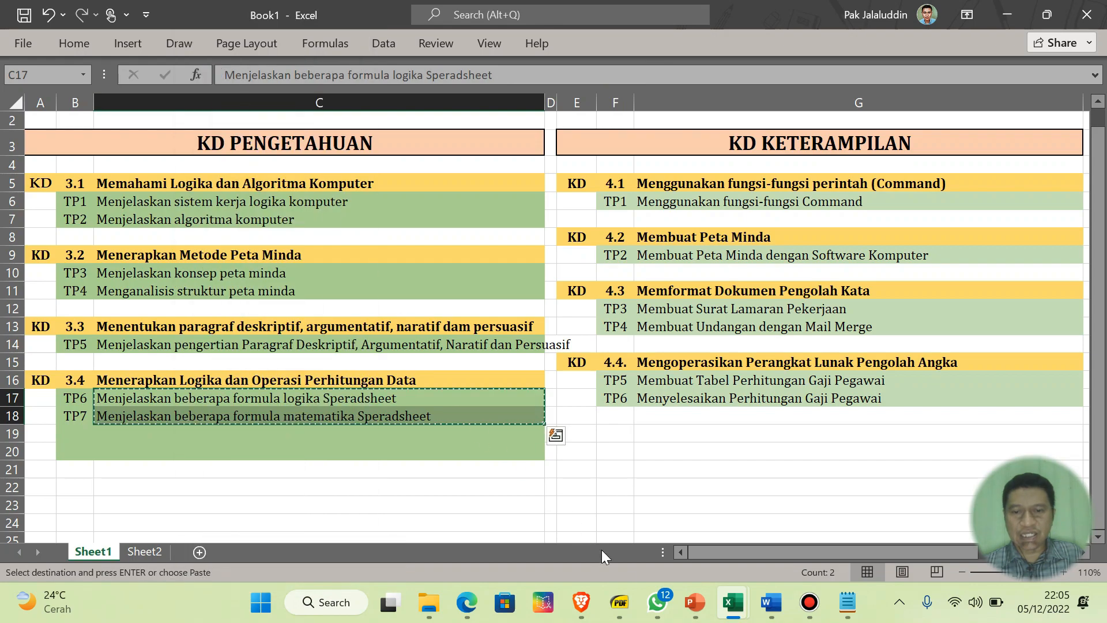
# - Paste the copied objectives as formulas only into the TP-341 template from row 1, and save and close the file
pyautogui.click(735, 601)
pyautogui.click(870, 527)
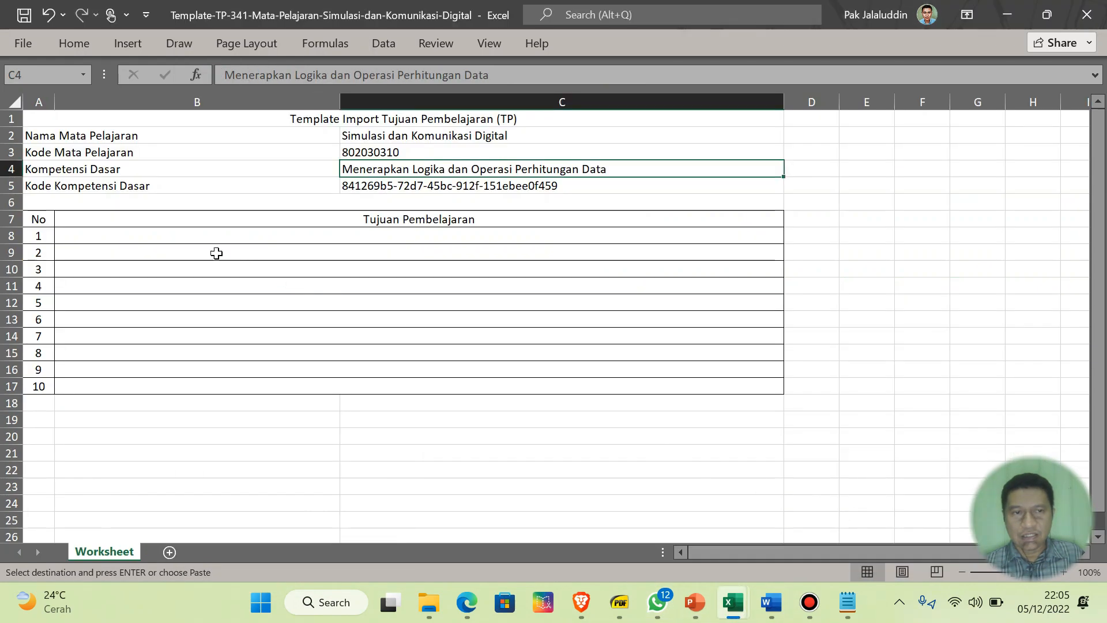
pyautogui.click(185, 237)
pyautogui.rightClick(185, 237)
pyautogui.click(281, 199)
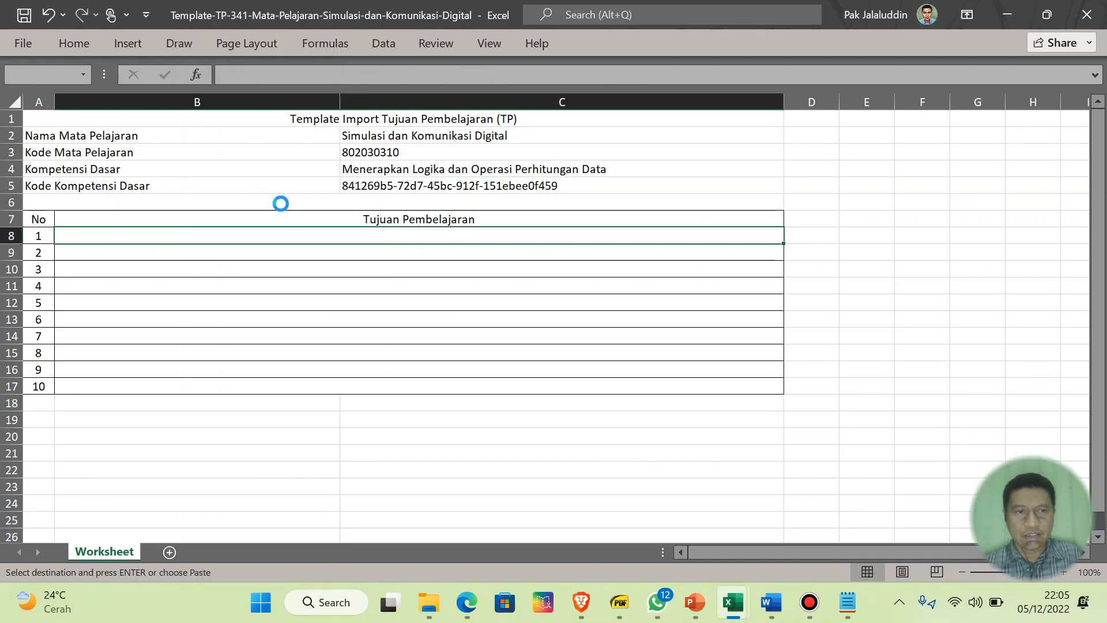
pyautogui.click(23, 17)
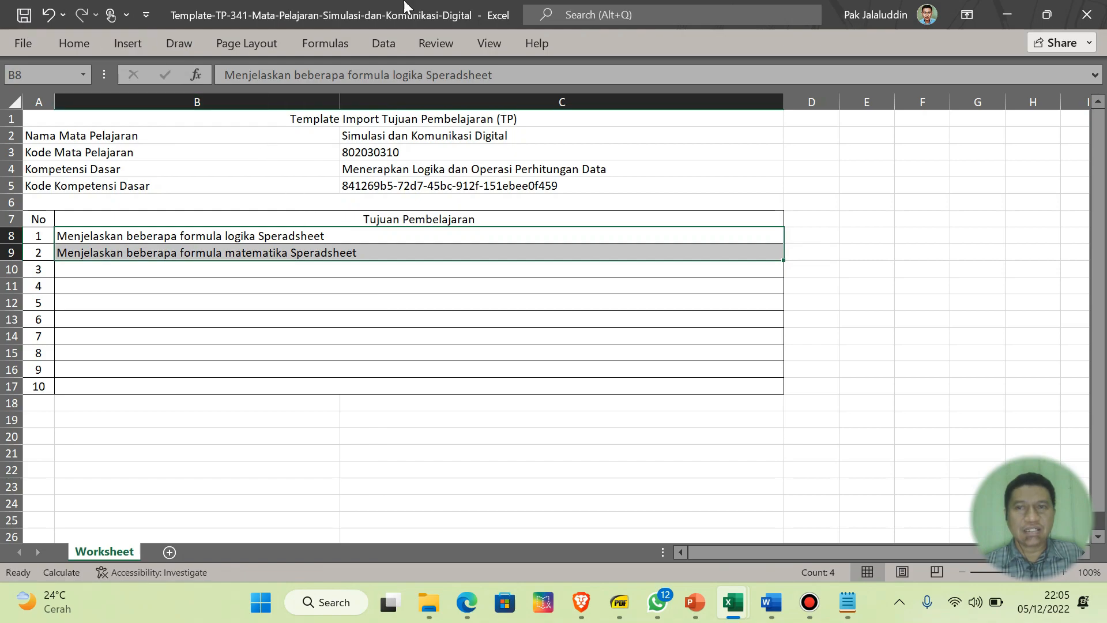
pyautogui.click(1086, 15)
# - Open Template-TP-411-Mata-Pelajaran-Simulasi-dan-Komunikasi-Digital from the Downloads folder and enable editing
pyautogui.moveTo(429, 602)
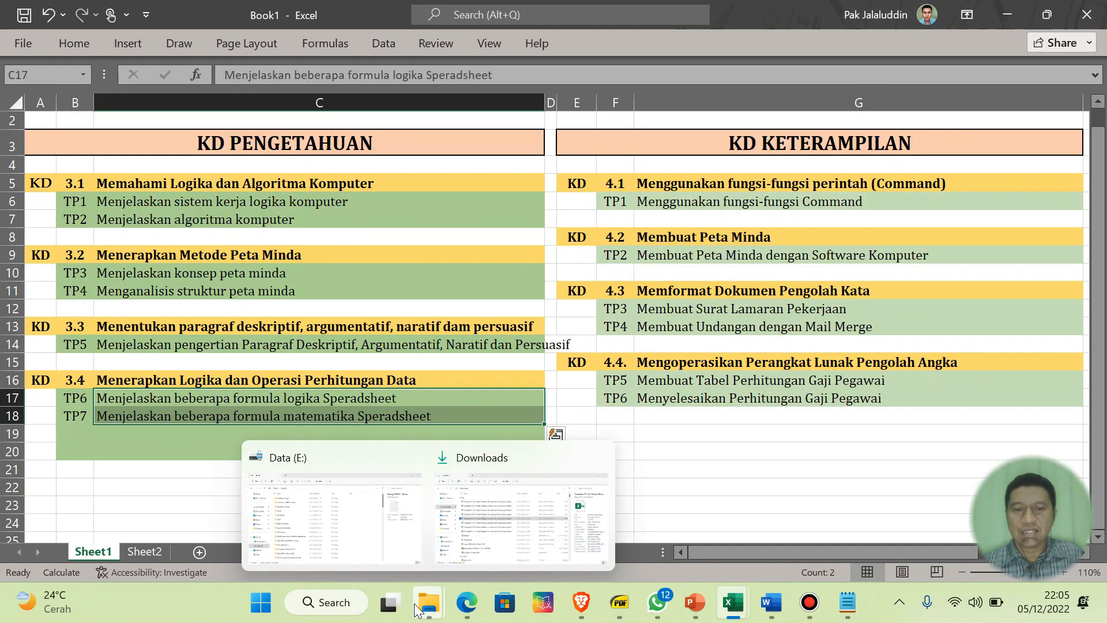
pyautogui.click(513, 548)
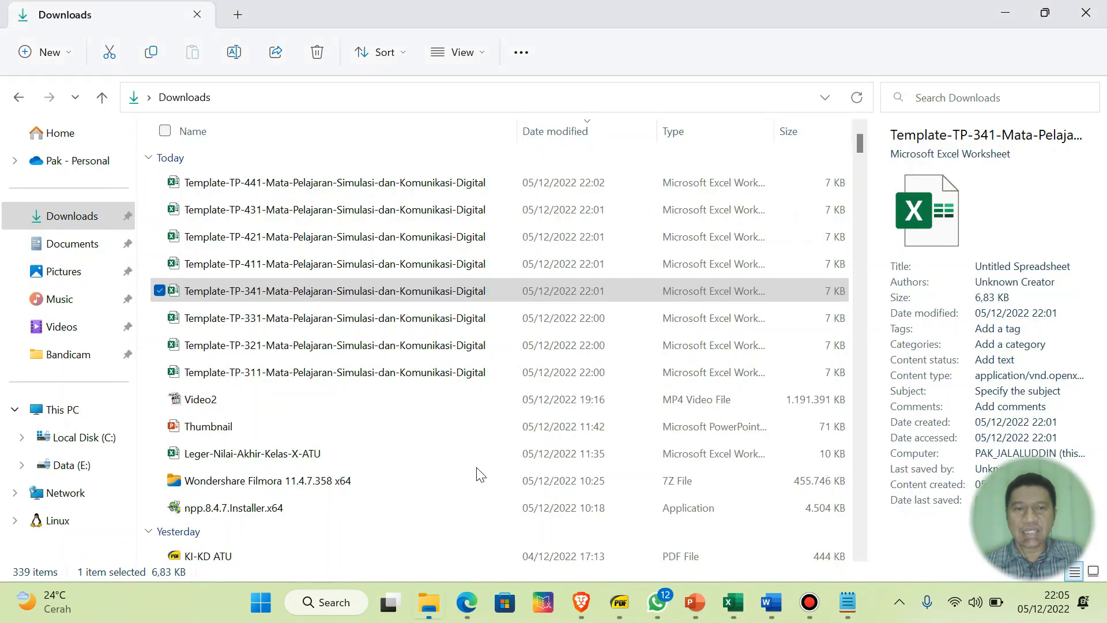
pyautogui.doubleClick(337, 264)
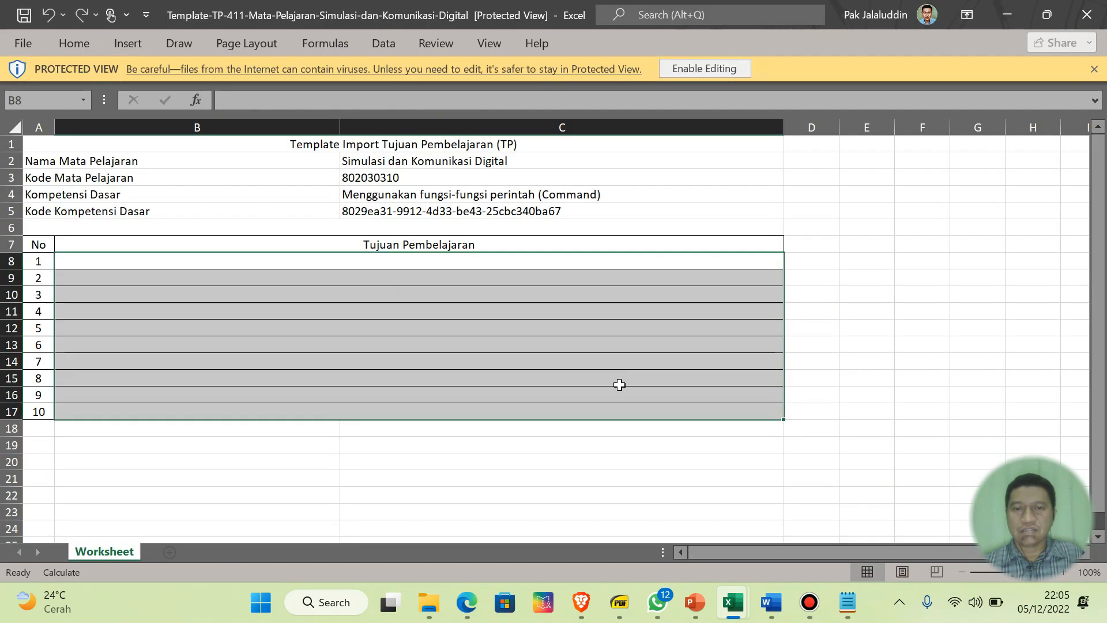
pyautogui.click(704, 69)
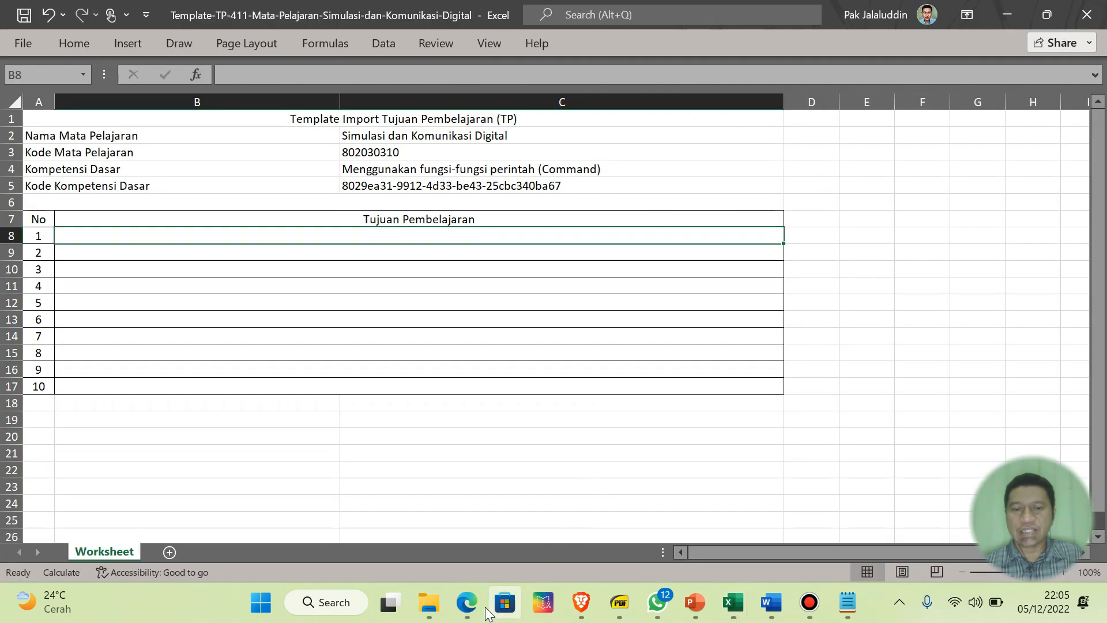
# - Copy objective TP1 under KD 4.1, Menggunakan fungsi-fungsi Command, from the Book1 workbook
pyautogui.moveTo(431, 610)
pyautogui.moveTo(729, 606)
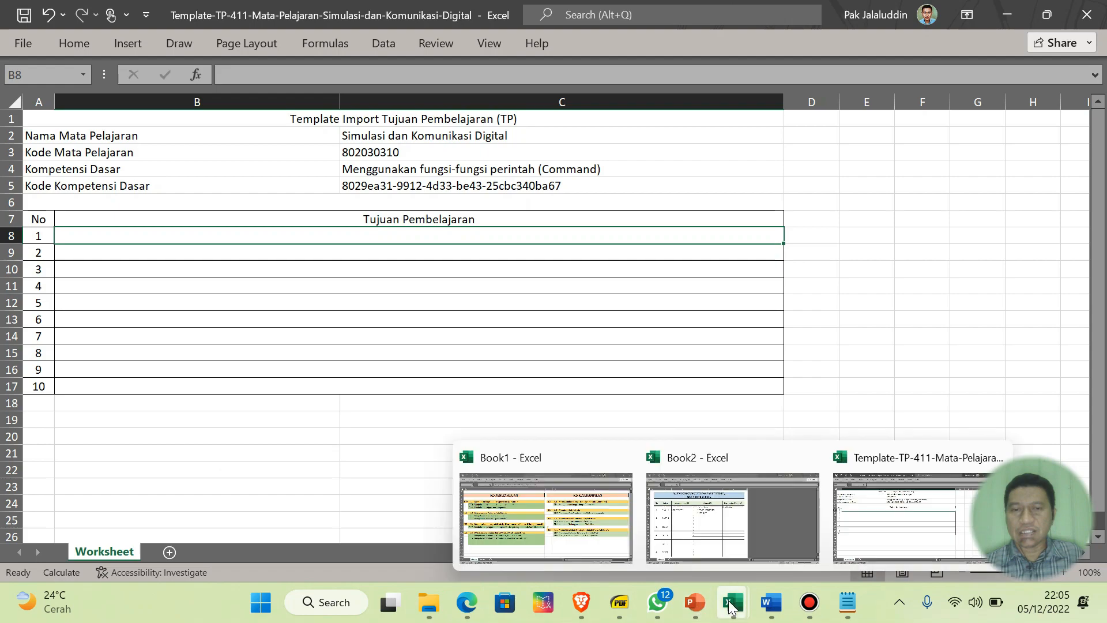
pyautogui.click(622, 455)
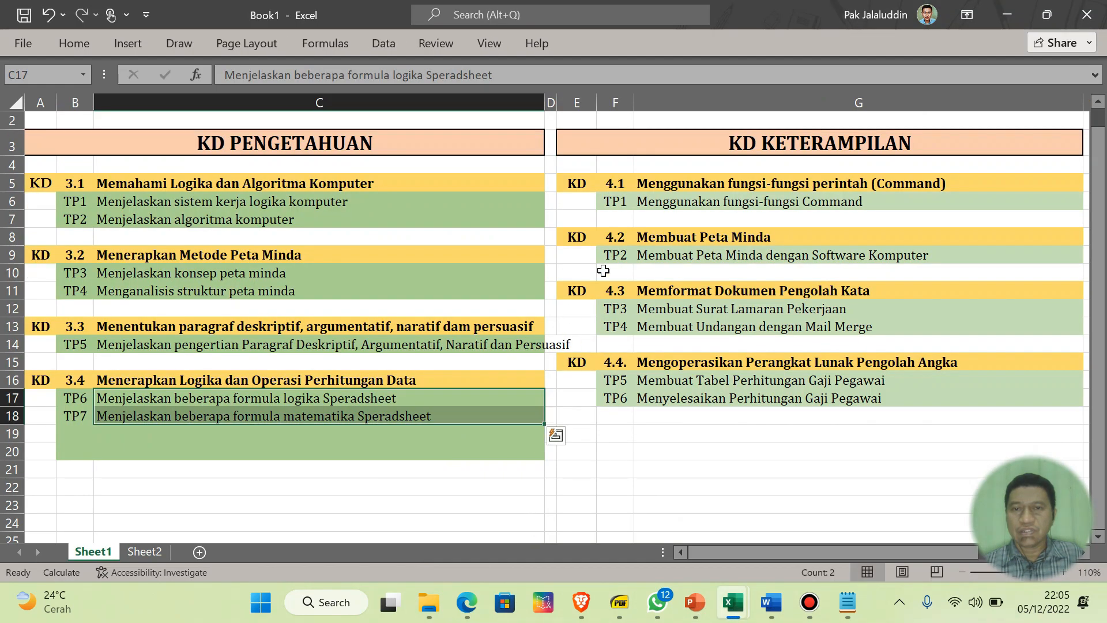
pyautogui.click(694, 200)
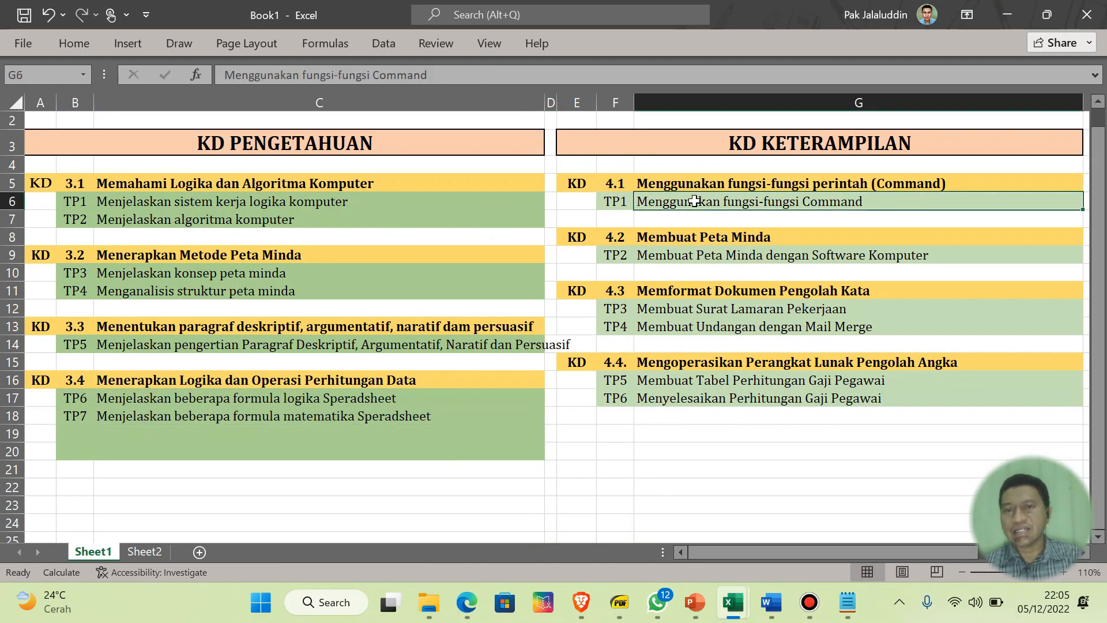
pyautogui.rightClick(693, 201)
pyautogui.click(775, 125)
# - Paste the copied objective as formulas only into row 1 of the TP-411 template, and save and close the file
pyautogui.moveTo(742, 597)
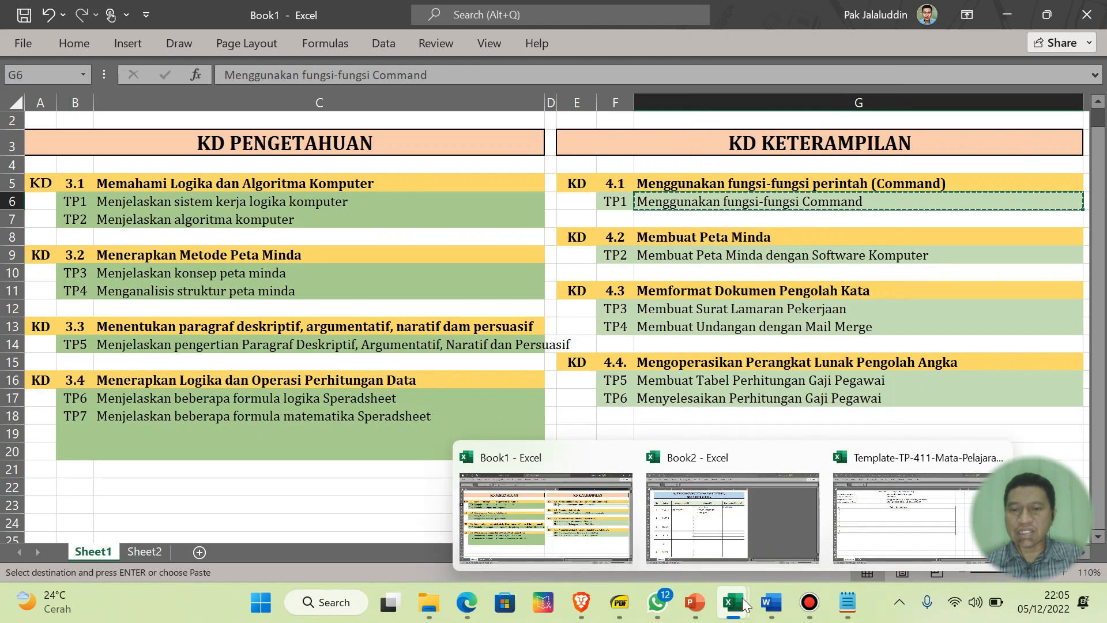
pyautogui.click(899, 450)
pyautogui.rightClick(247, 230)
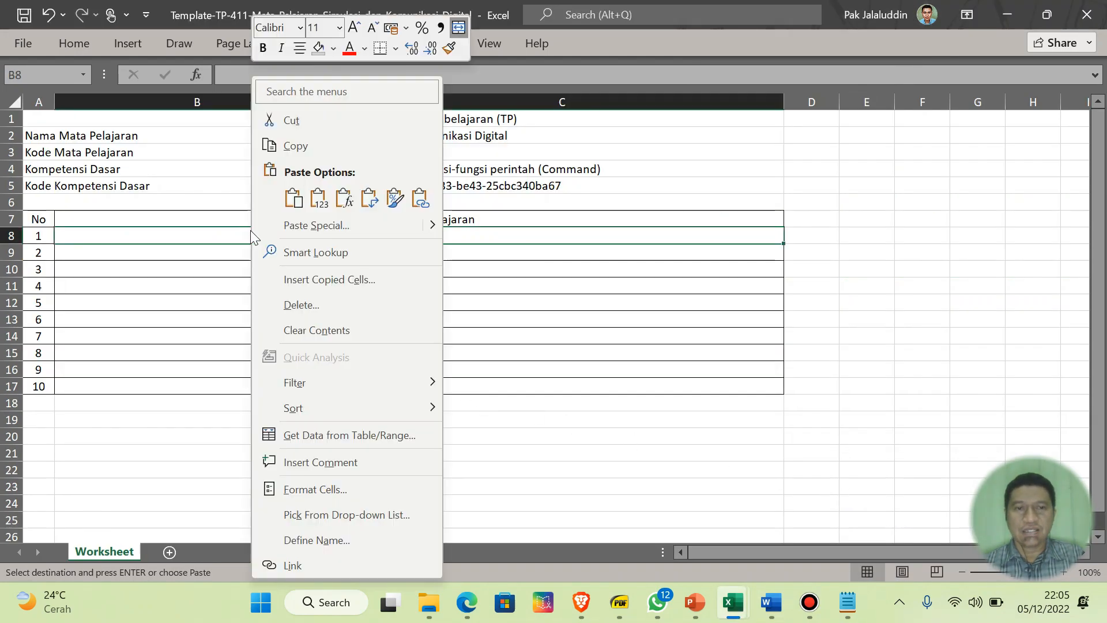
pyautogui.click(344, 202)
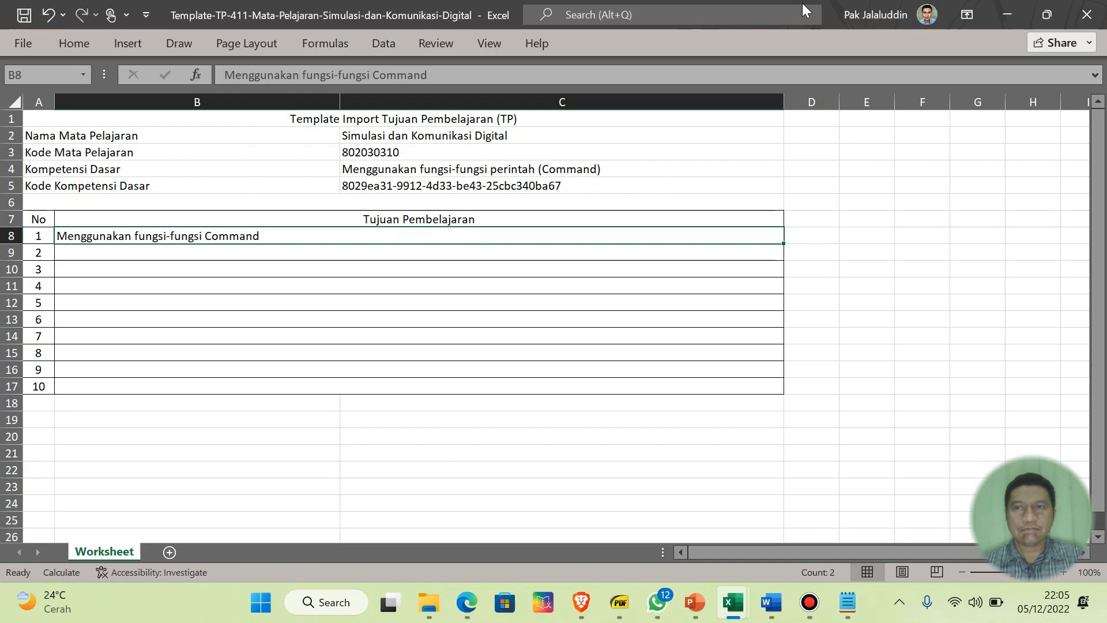
pyautogui.click(1087, 15)
# - Open Template-TP-421-Mata-Pelajaran-Simulasi-dan-Komunikasi-Digital from the Downloads folder, enable editing and check its Kompetensi Dasar
pyautogui.click(428, 601)
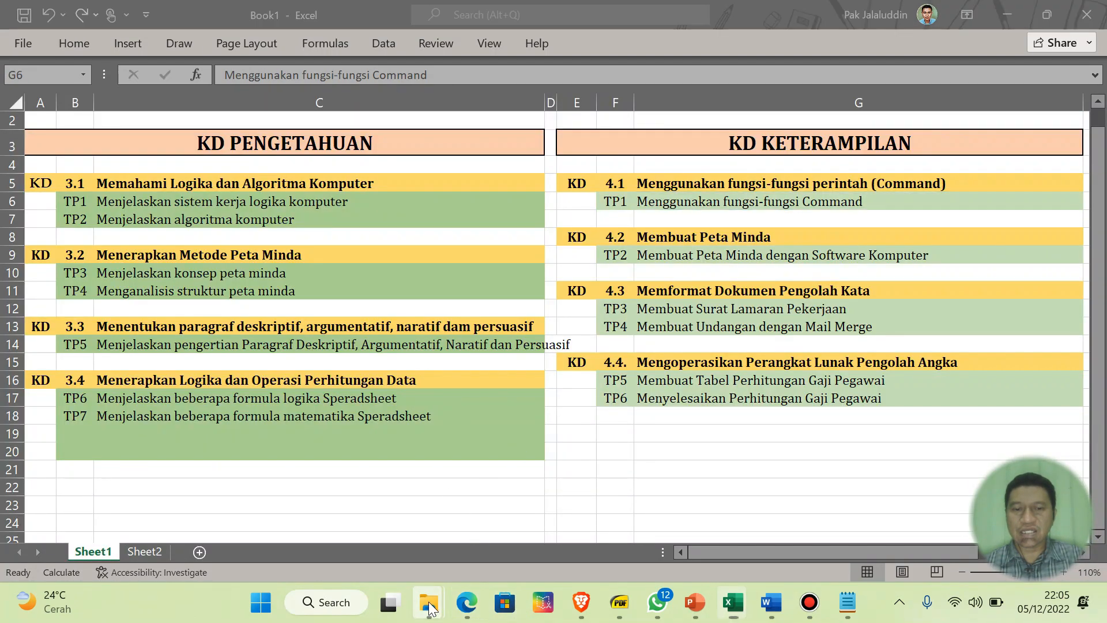
pyautogui.click(428, 513)
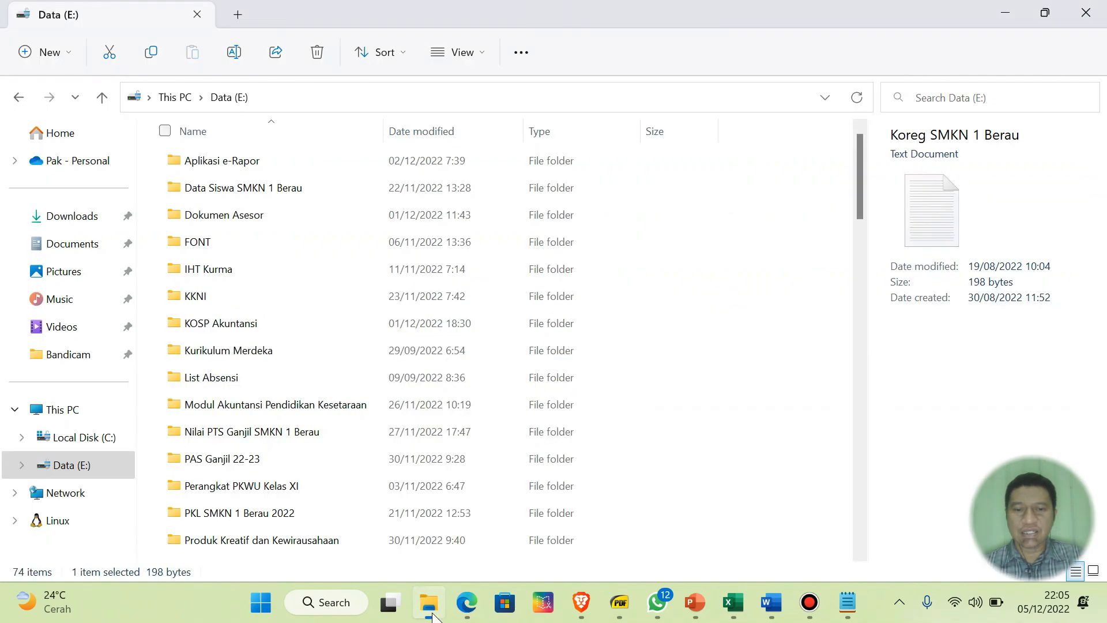
pyautogui.click(612, 460)
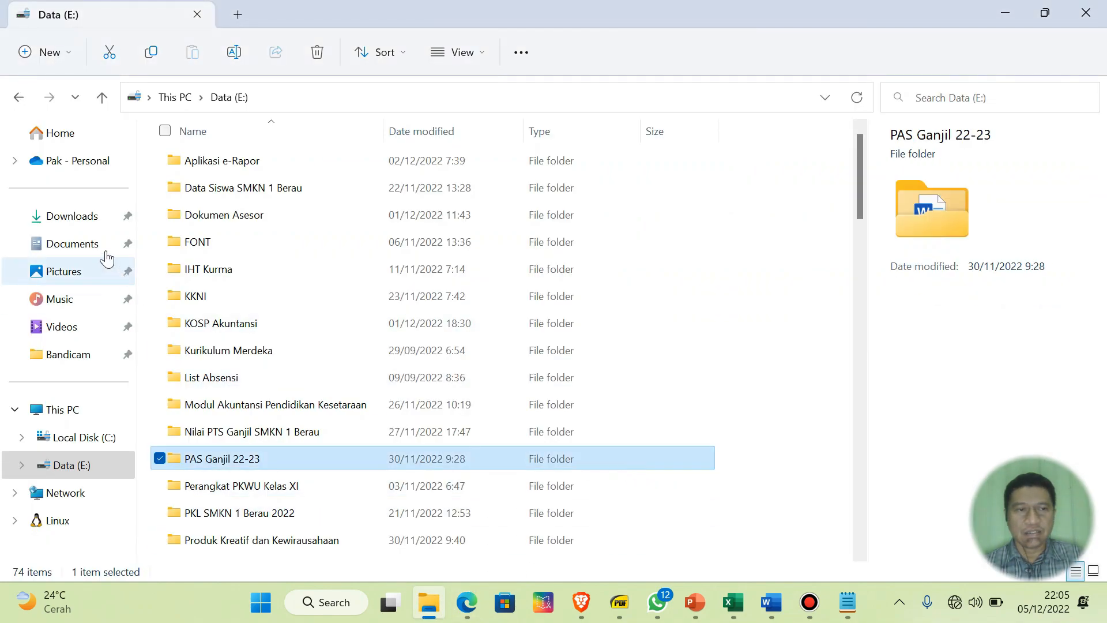
pyautogui.click(91, 216)
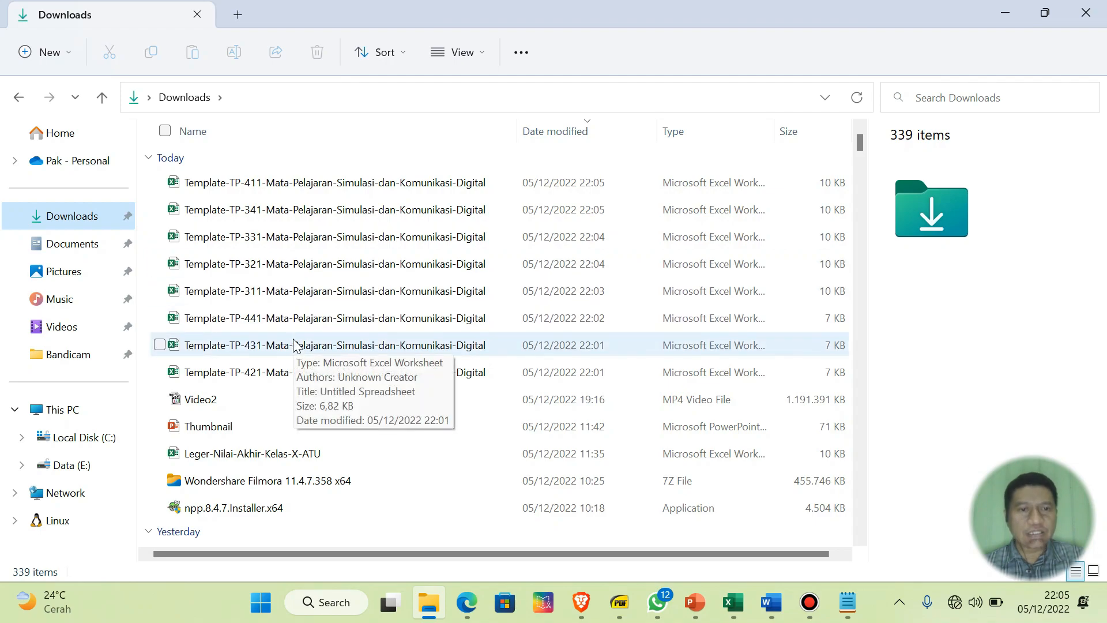
pyautogui.doubleClick(297, 374)
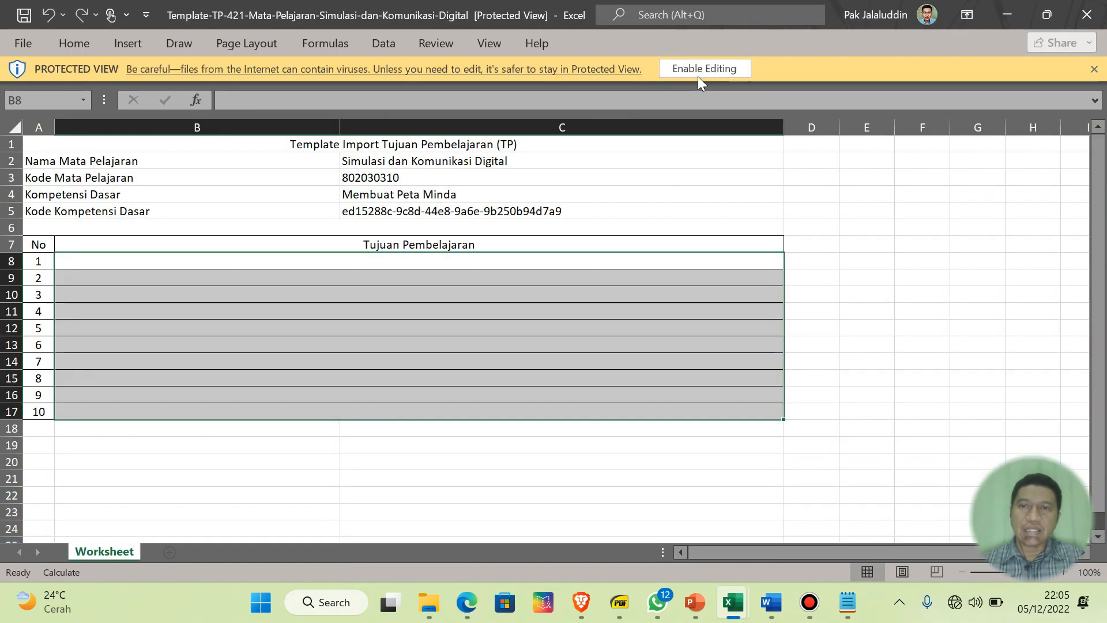
pyautogui.click(699, 69)
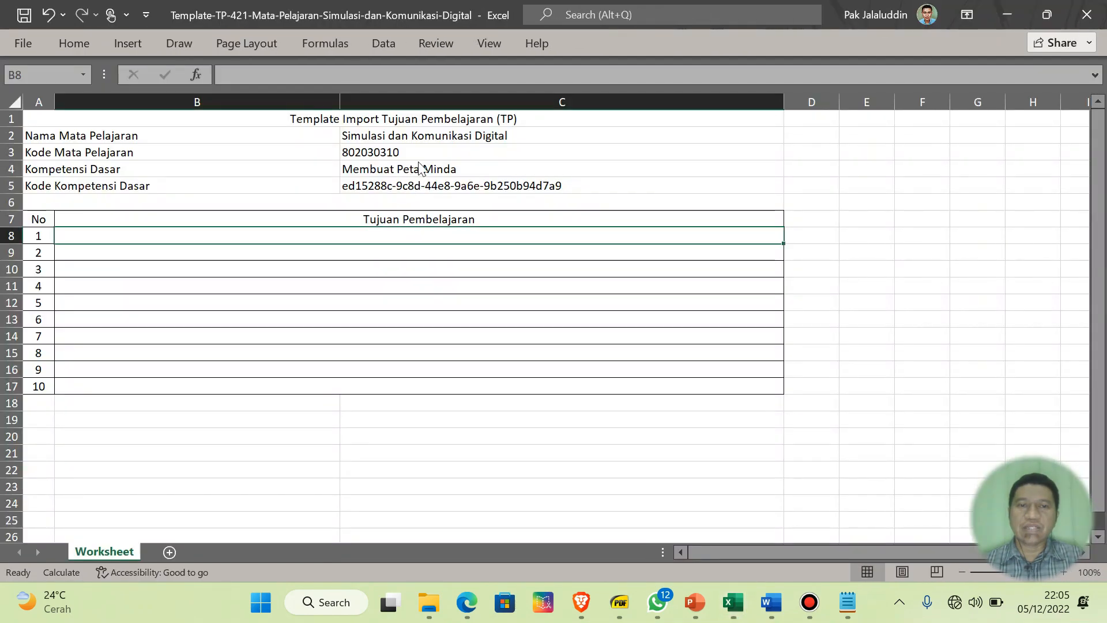
pyautogui.click(421, 169)
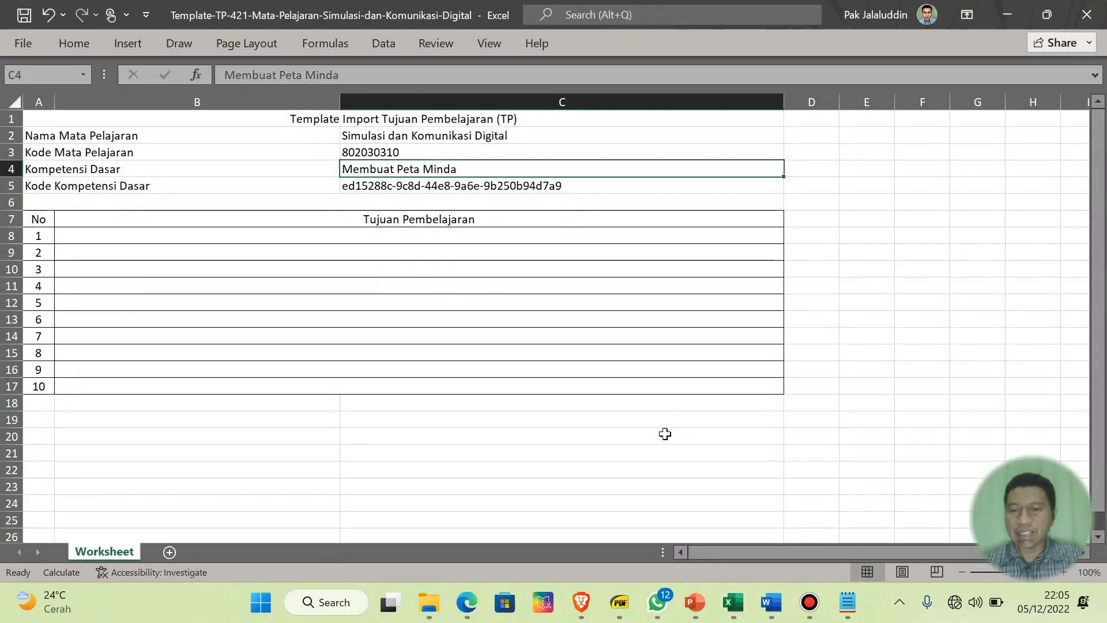
# - Copy objective TP2 under KD 4.2, Membuat Peta Minda dengan Software Komputer, from the Book1 workbook
pyautogui.moveTo(733, 602)
pyautogui.click(571, 513)
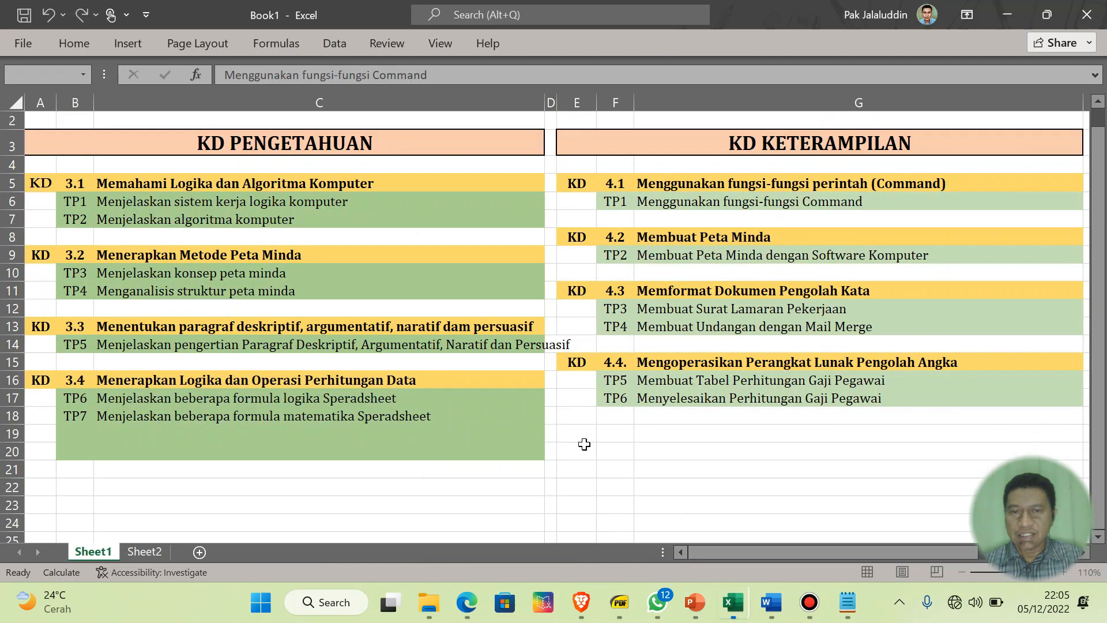
pyautogui.click(696, 257)
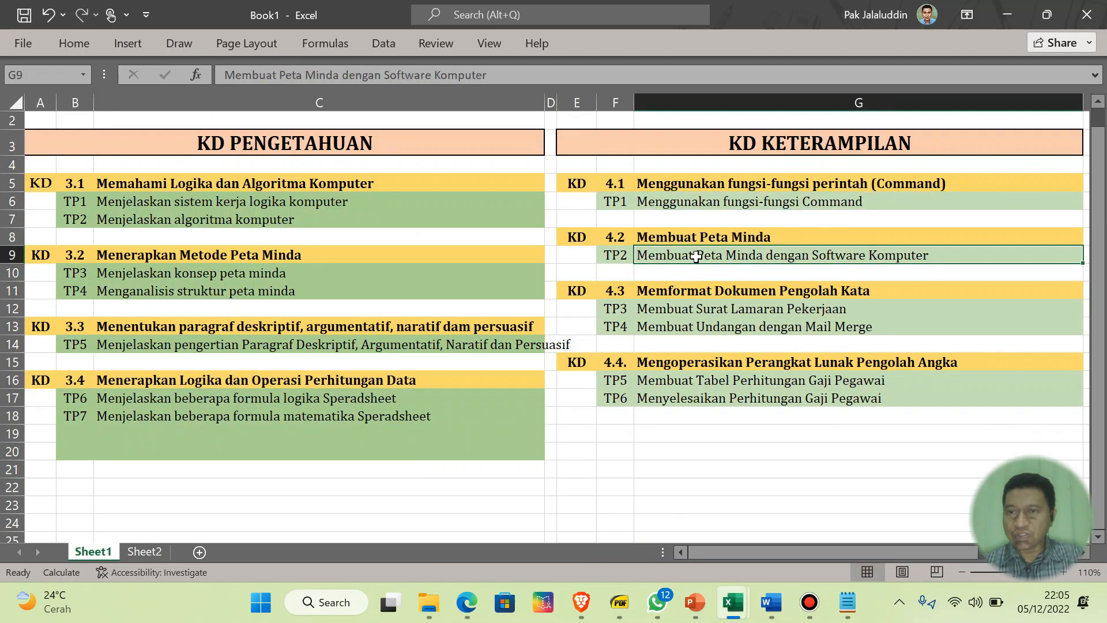
pyautogui.hotkey('ctrl', 'c')
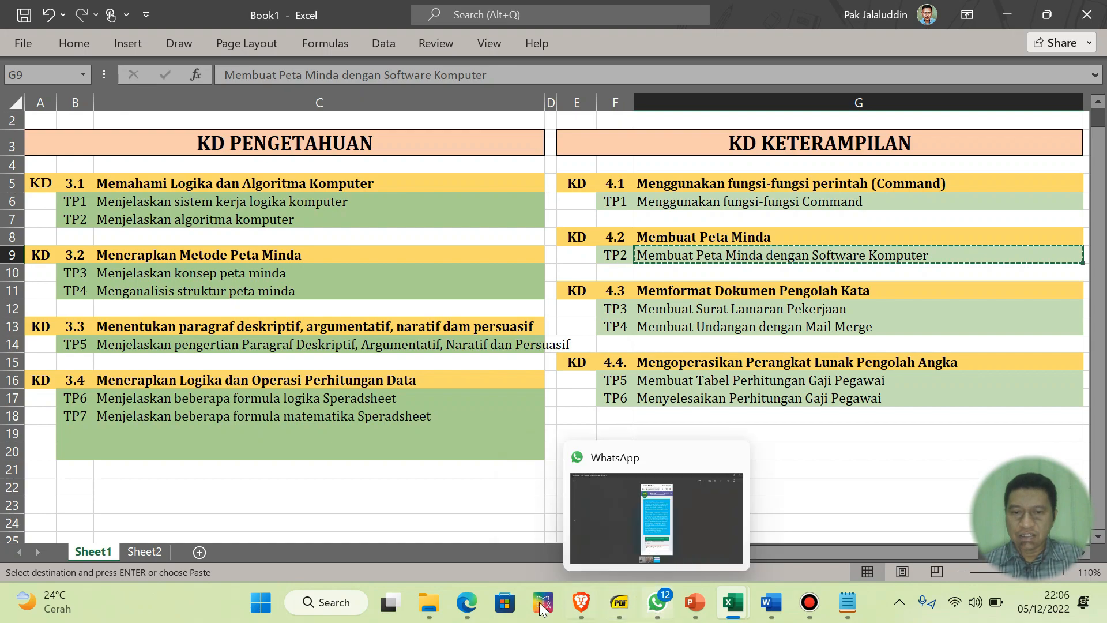
# - Paste the copied objective as formulas only into row 1 of the TP-421 template and save the file
pyautogui.click(581, 602)
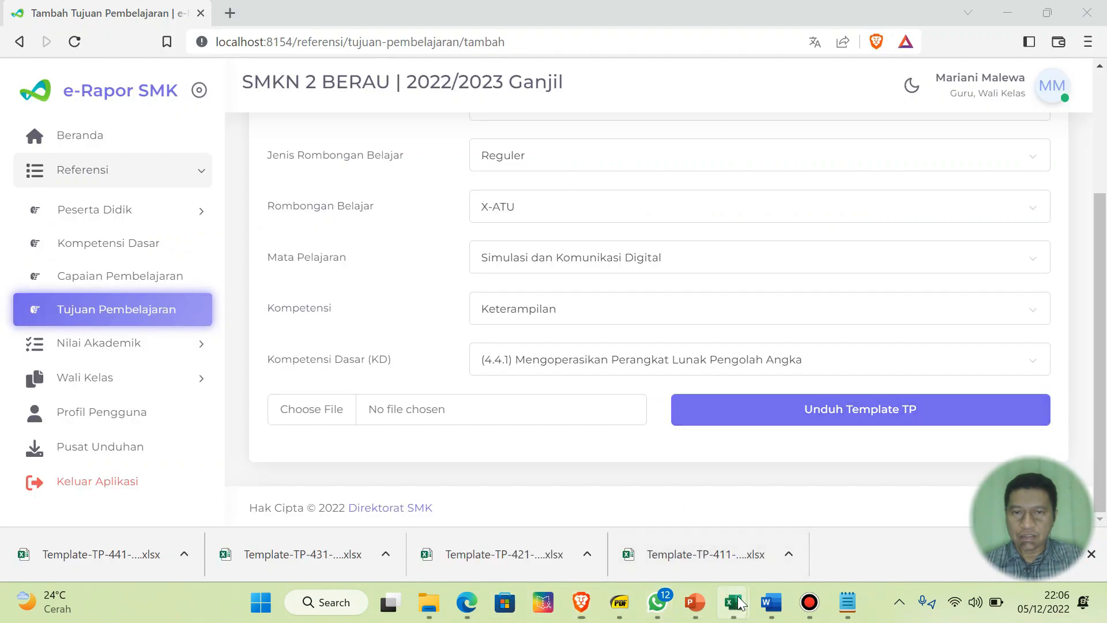
pyautogui.moveTo(733, 601)
pyautogui.click(914, 507)
pyautogui.click(226, 231)
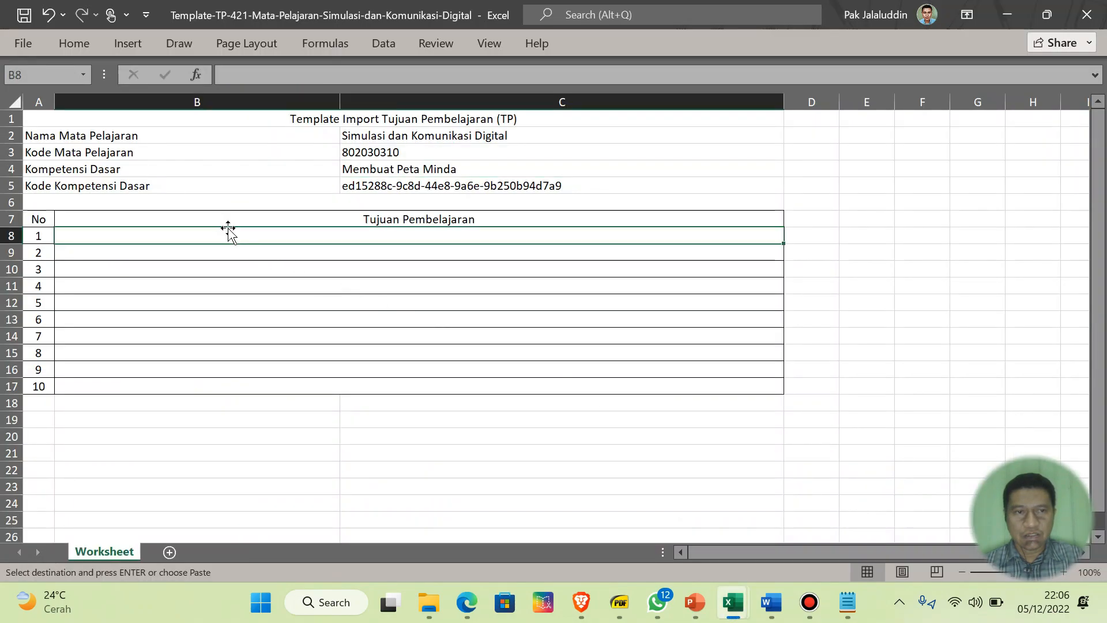
pyautogui.rightClick(248, 235)
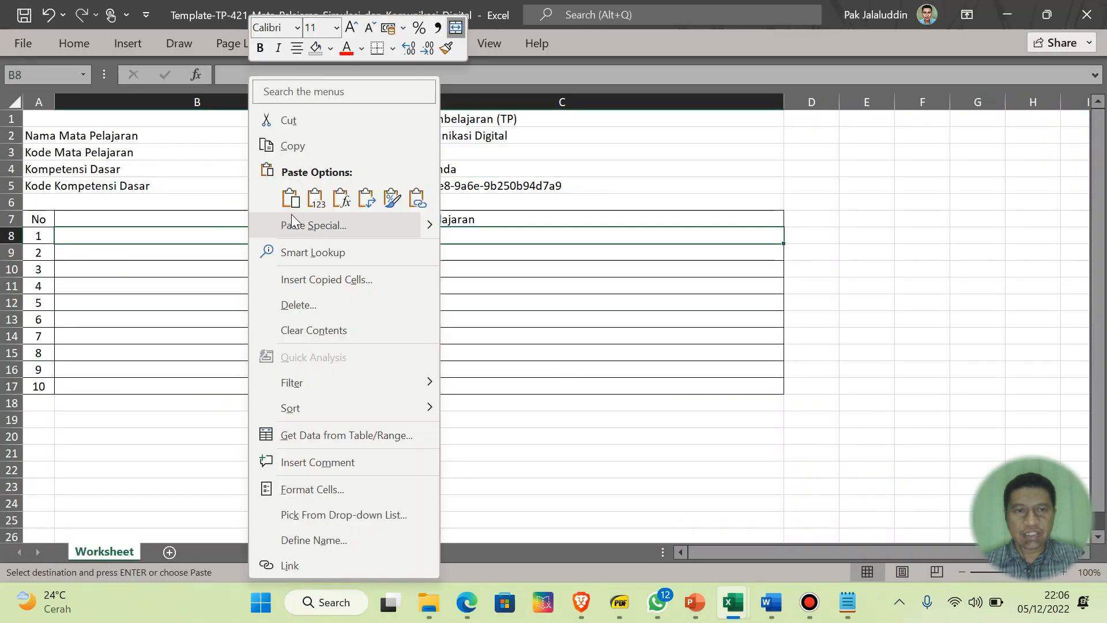
pyautogui.click(339, 197)
pyautogui.click(23, 17)
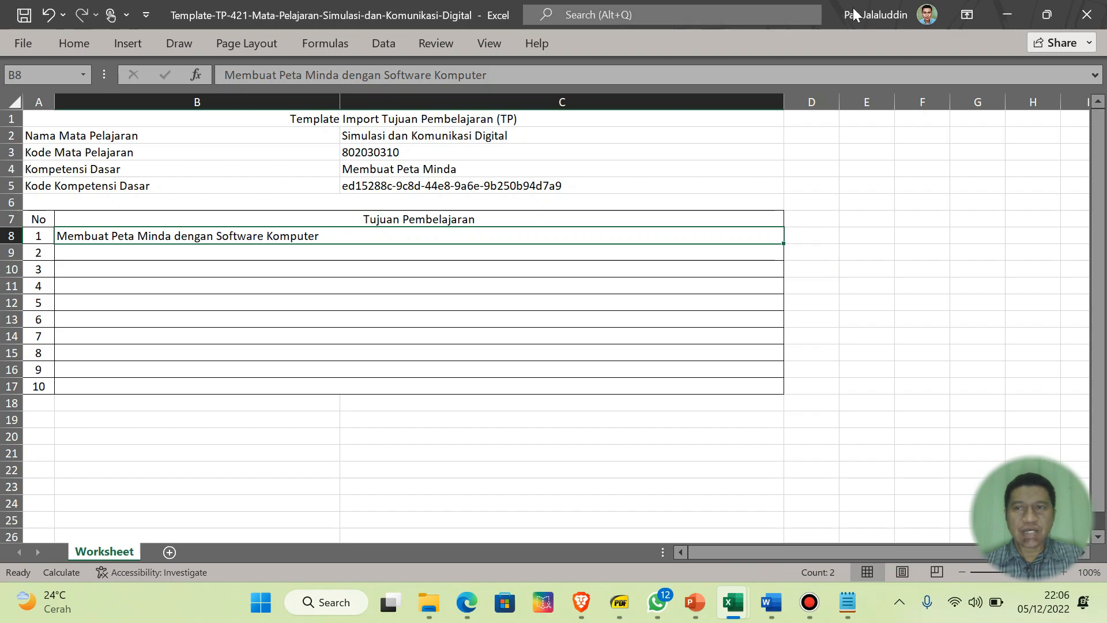
# - Close the TP-421 template, open Template-TP-431-Mata-Pelajaran-Simulasi-dan-Komunikasi-Digital from the Downloads folder, enable editing and check its Kompetensi Dasar
pyautogui.click(1087, 19)
pyautogui.click(467, 604)
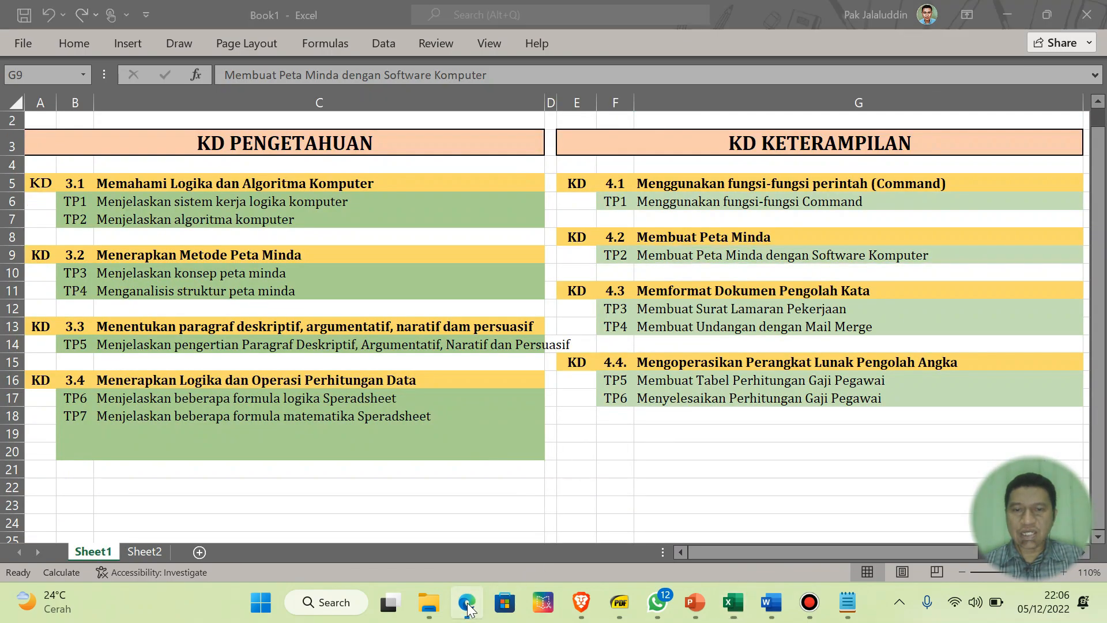
pyautogui.click(467, 604)
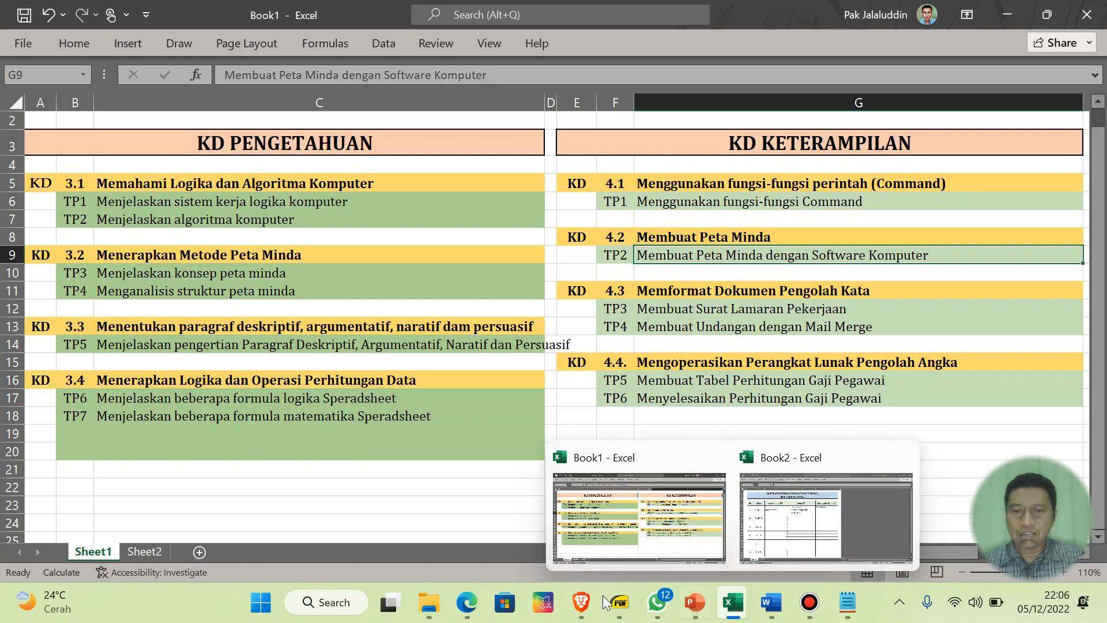
pyautogui.click(427, 603)
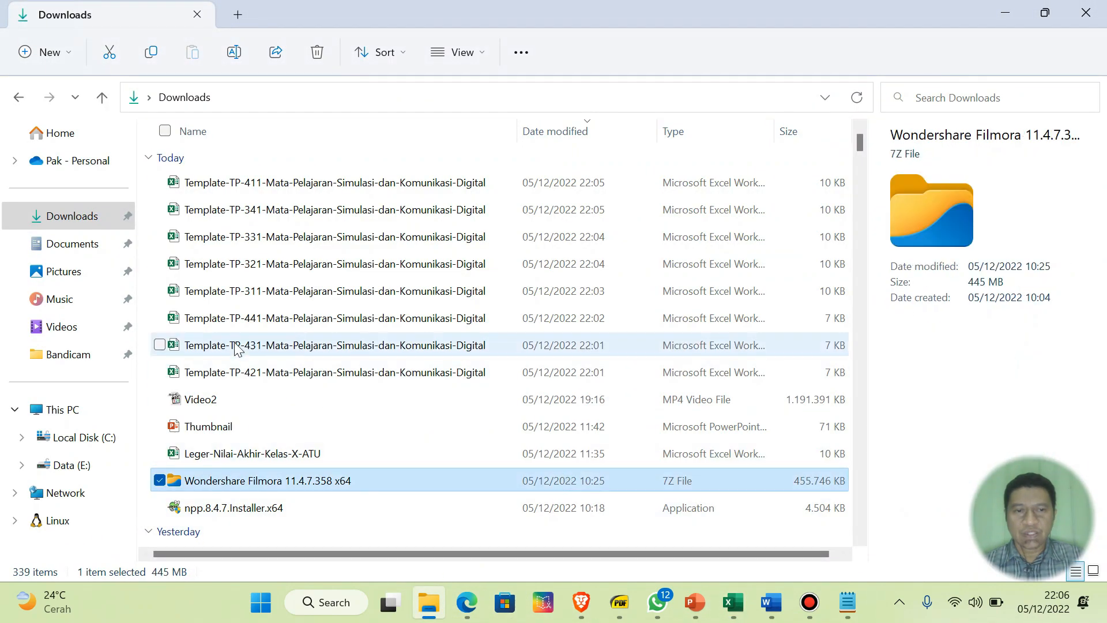
pyautogui.doubleClick(309, 344)
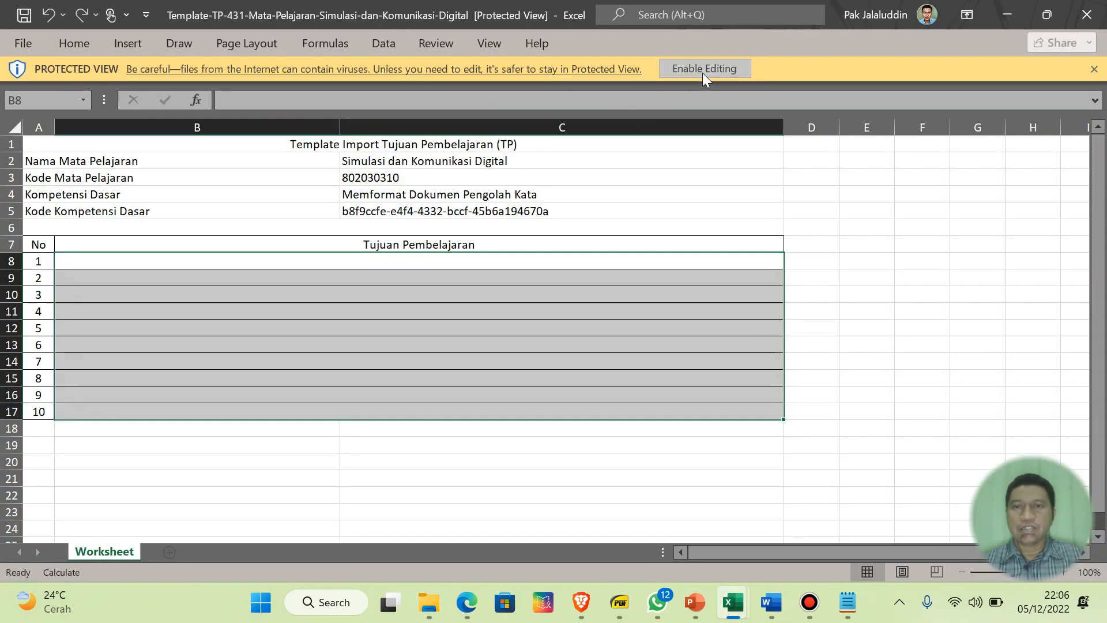
pyautogui.click(692, 70)
pyautogui.click(434, 169)
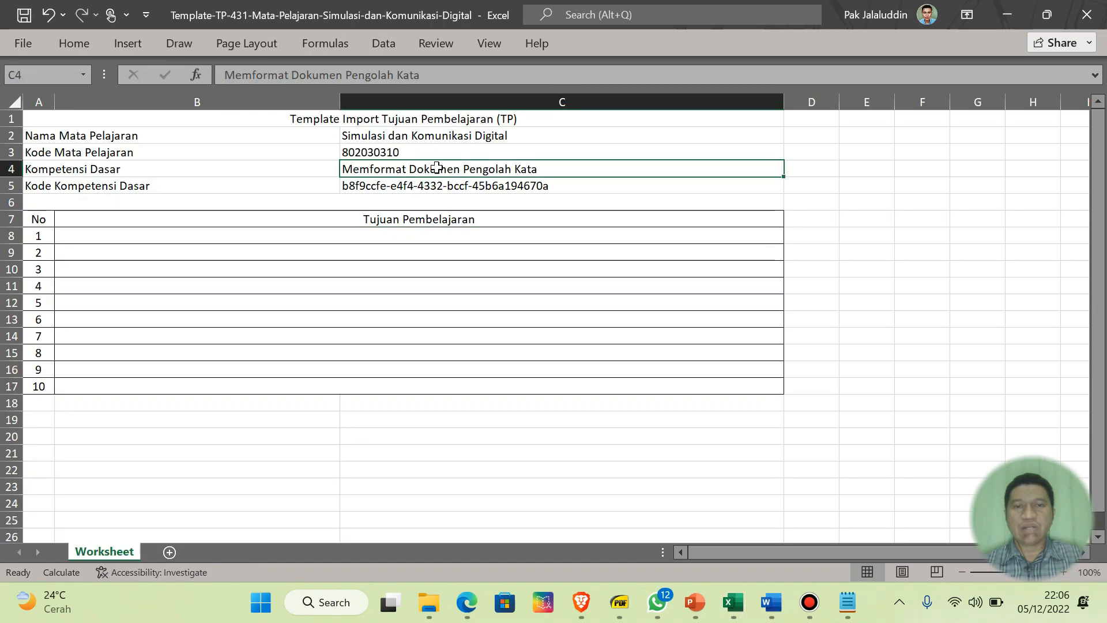
# - Copy objectives TP3 and TP4 under KD 4.3, Membuat Surat Lamaran Pekerjaan and Membuat Undangan dengan Mail Merge, from the Book1 workbook
pyautogui.moveTo(738, 599)
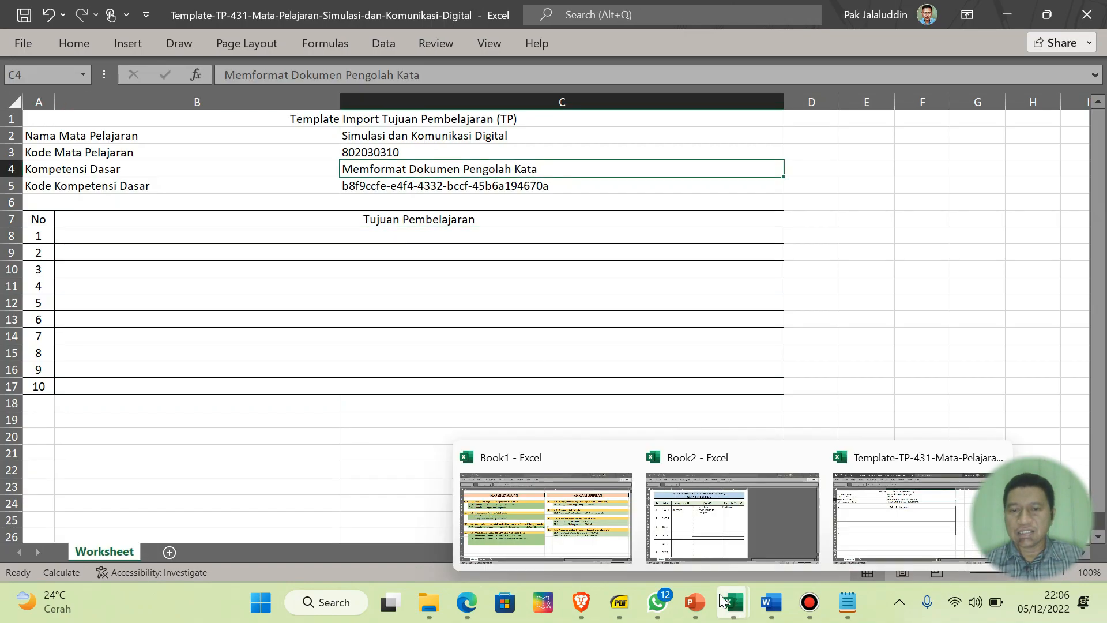
pyautogui.click(610, 538)
pyautogui.moveTo(758, 308); pyautogui.dragTo(762, 323)
pyautogui.rightClick(762, 323)
pyautogui.click(841, 70)
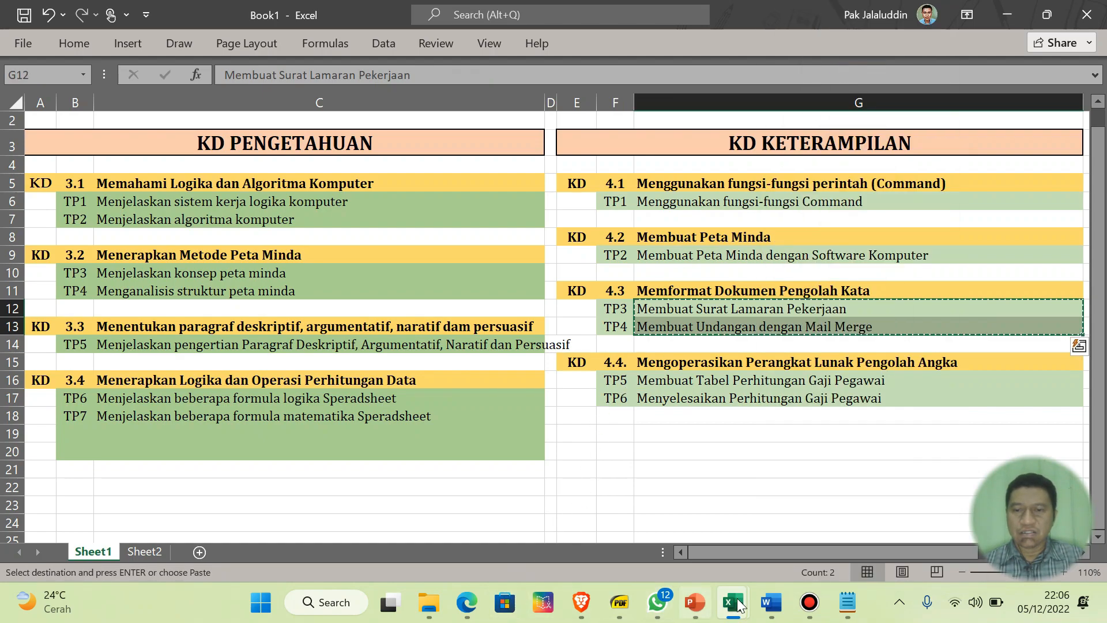
# - Paste the two copied objectives as formulas only into rows 1 and 2 of the TP-431 template, and save and close the file
pyautogui.moveTo(732, 602)
pyautogui.click(922, 427)
pyautogui.click(172, 235)
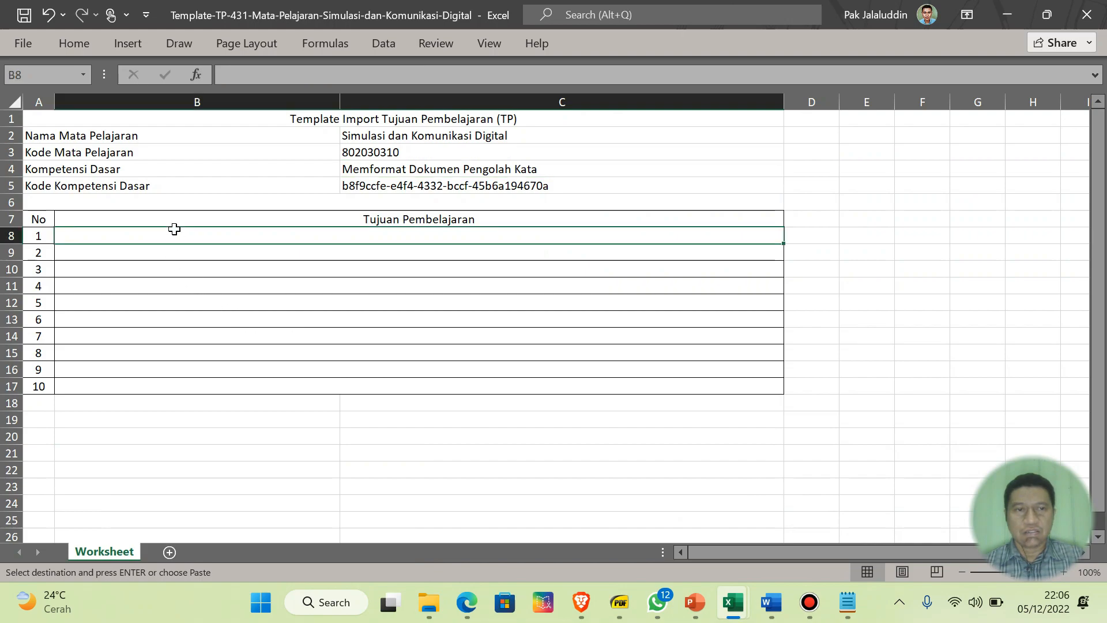
pyautogui.rightClick(207, 236)
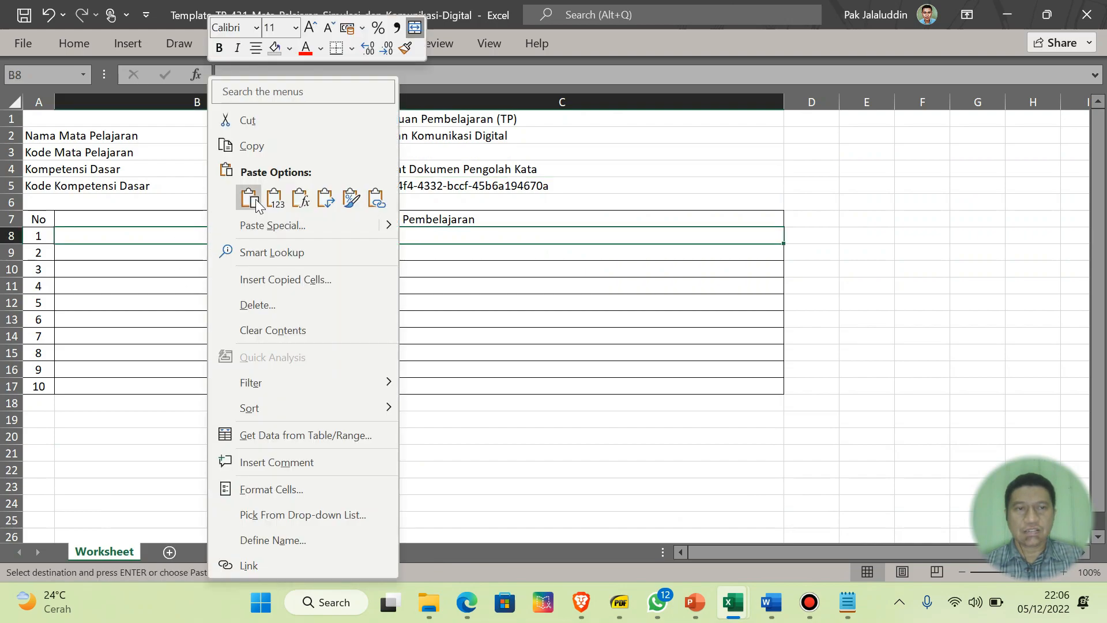
pyautogui.click(291, 196)
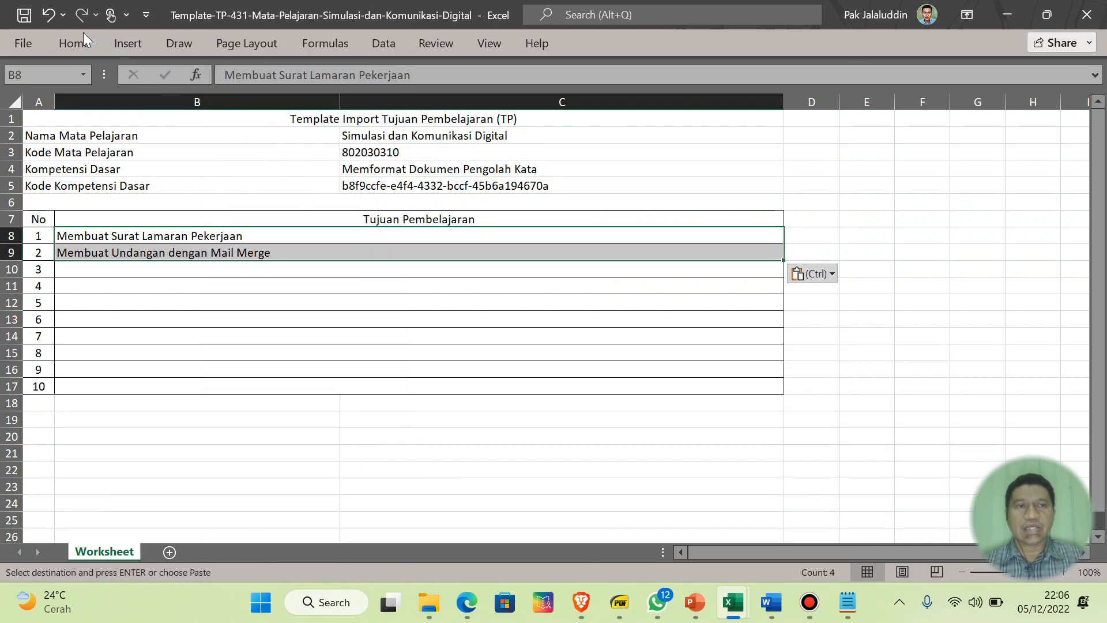
pyautogui.click(24, 15)
pyautogui.click(1098, 6)
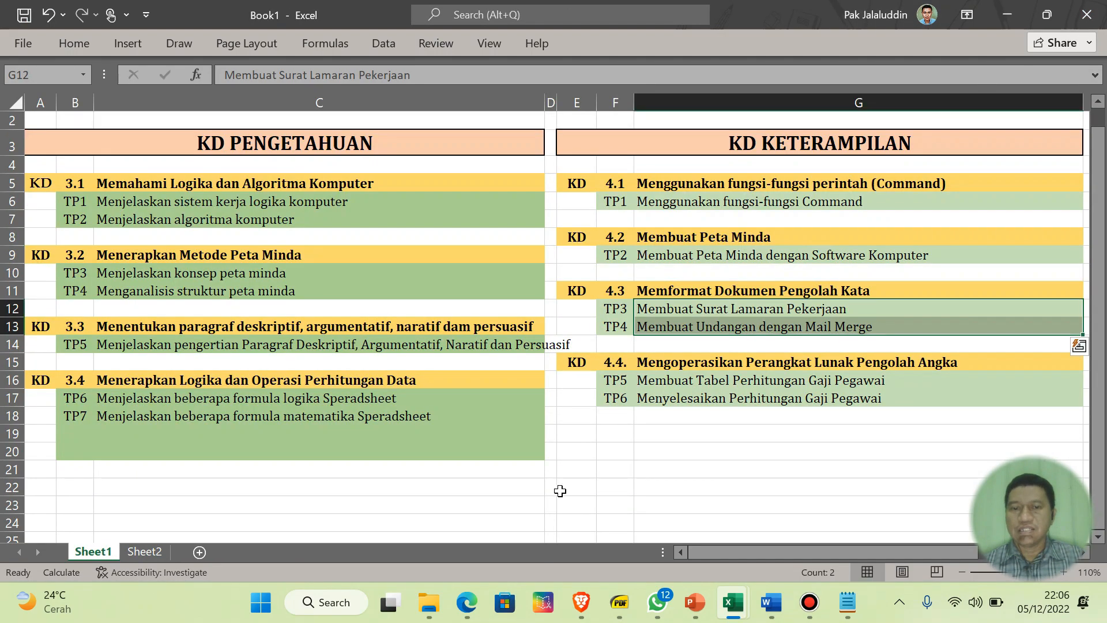
# - Open Template-TP-441-Mata-Pelajaran-Simulasi-dan-Komunikasi-Digital from the Downloads folder, enable editing and check its Kompetensi Dasar
pyautogui.moveTo(429, 602)
pyautogui.click(467, 507)
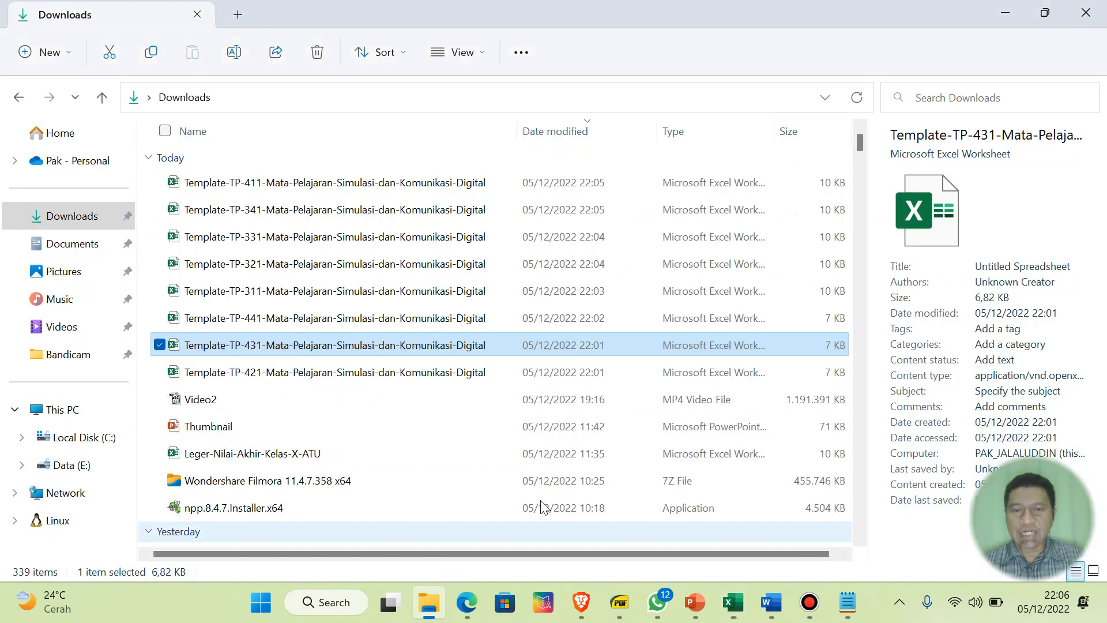
pyautogui.doubleClick(331, 317)
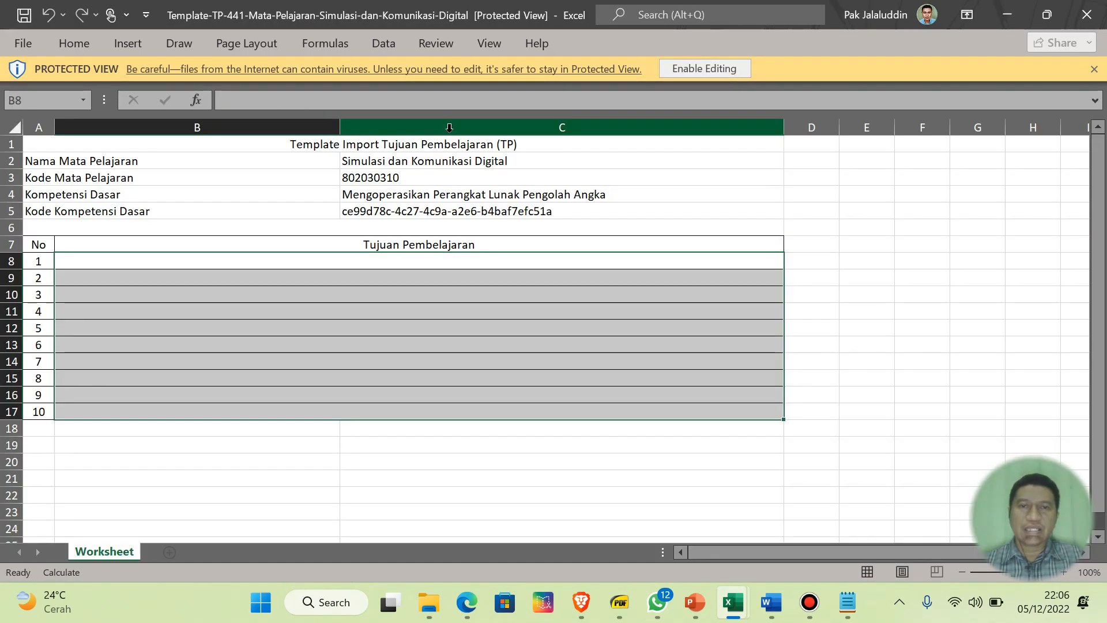
pyautogui.click(680, 69)
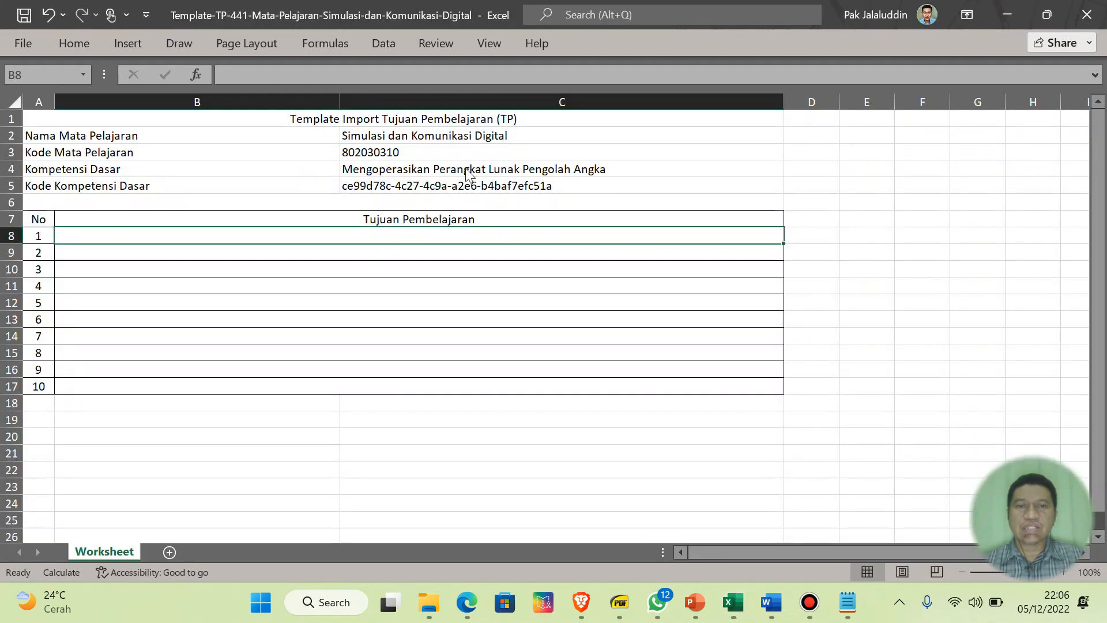
pyautogui.click(470, 167)
# - Copy objectives TP5 and TP6 under KD 4.4, Membuat Tabel Perhitungan Gaji Pegawai and Menyelesaikan Perhitungan Gaji Pegawai, from the Book1 workbook
pyautogui.click(745, 595)
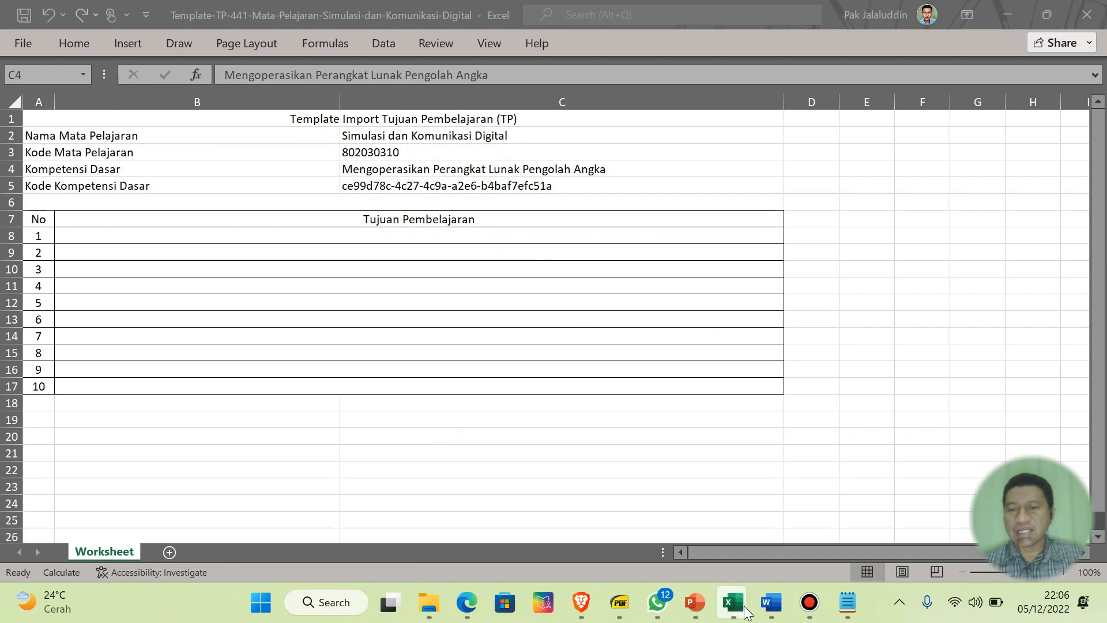
pyautogui.click(544, 513)
pyautogui.moveTo(709, 383); pyautogui.dragTo(710, 397)
pyautogui.rightClick(718, 394)
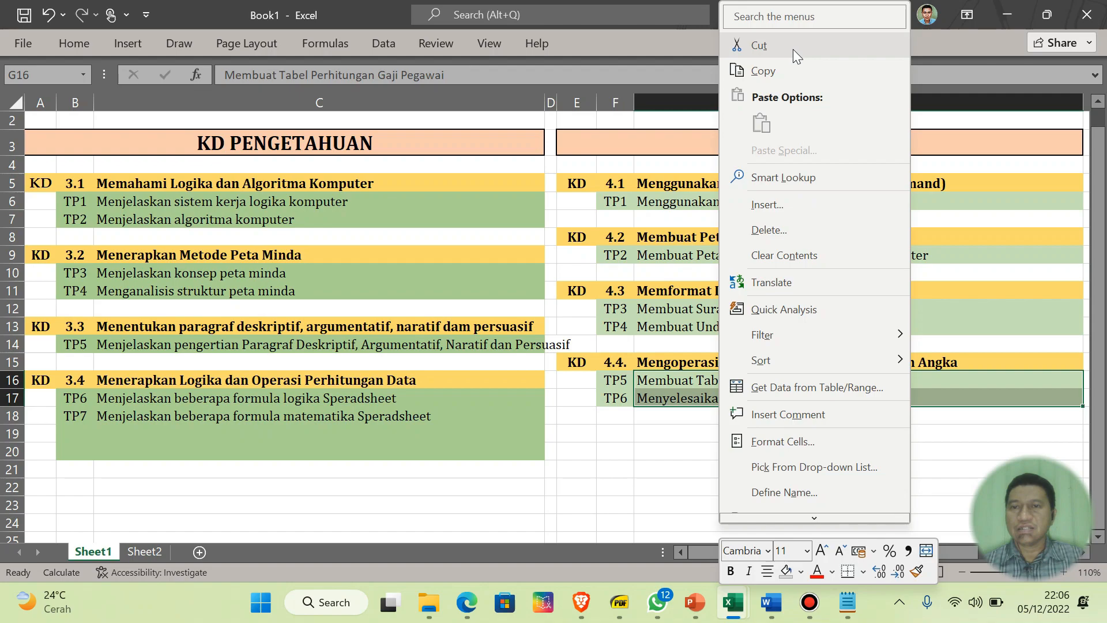
pyautogui.click(794, 71)
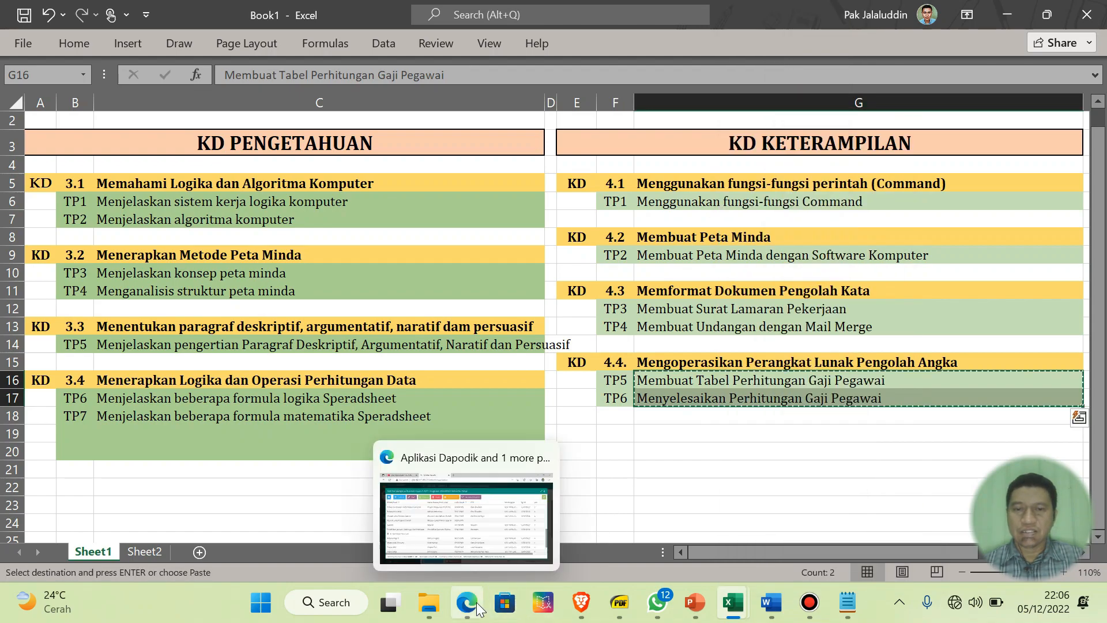
# - Paste the two copied objectives as formulas only into rows 1 and 2 of the TP-441 template, and save and close the file
pyautogui.moveTo(736, 614)
pyautogui.click(845, 529)
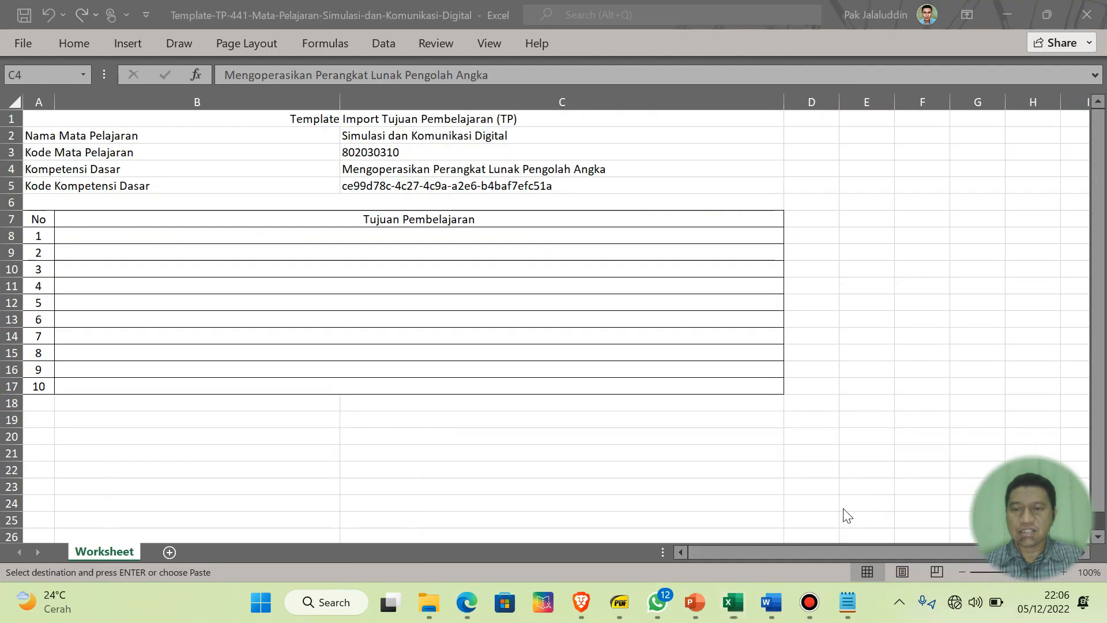
pyautogui.rightClick(250, 237)
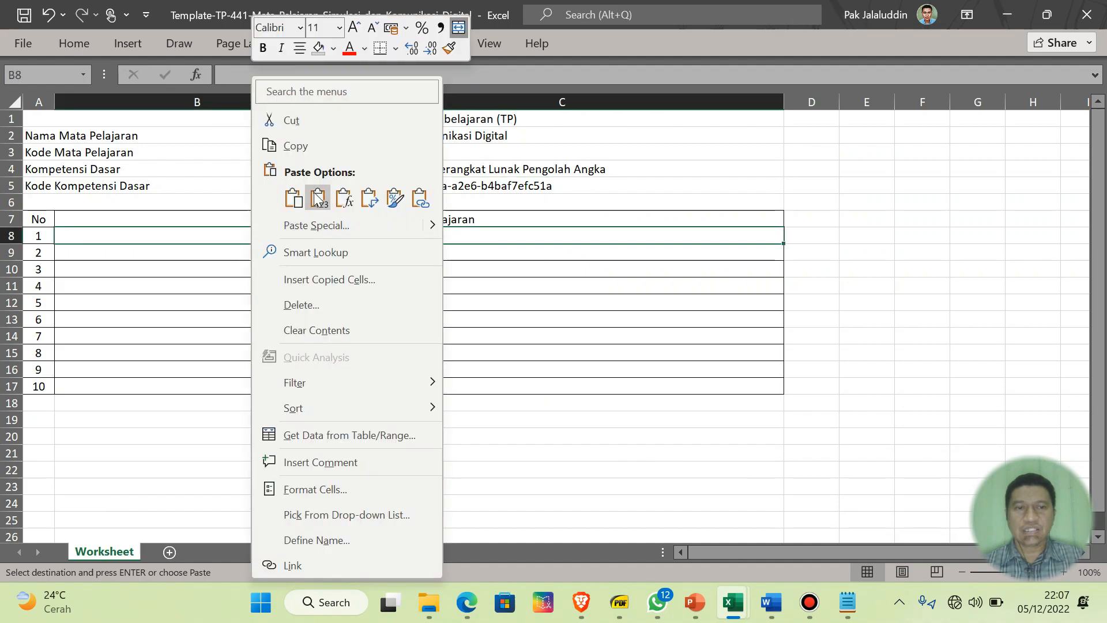
pyautogui.click(344, 195)
pyautogui.click(907, 301)
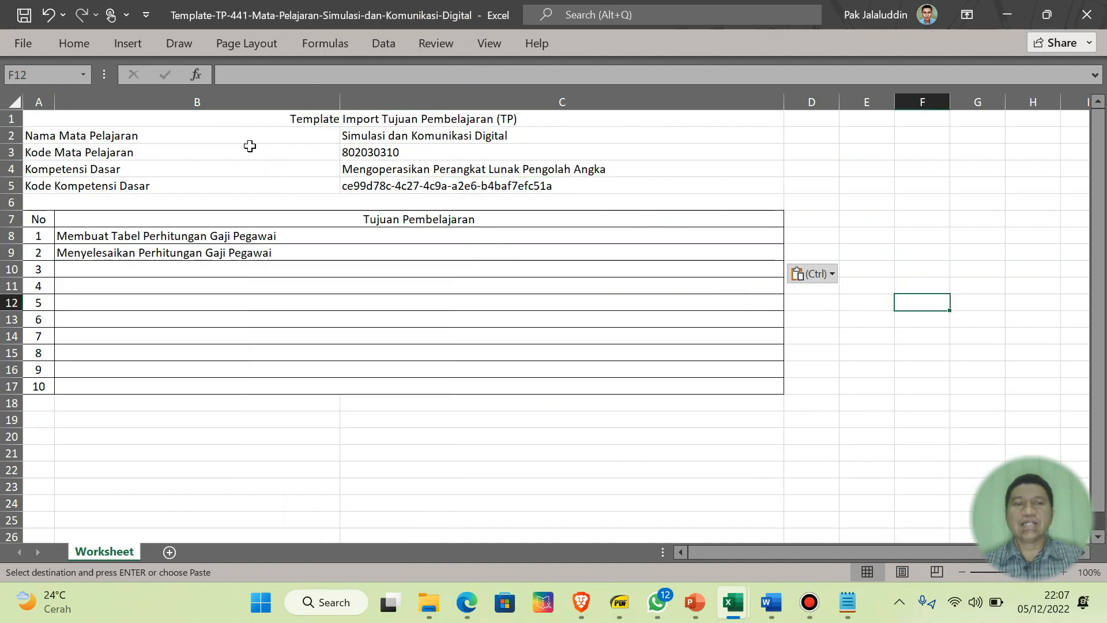
pyautogui.click(26, 16)
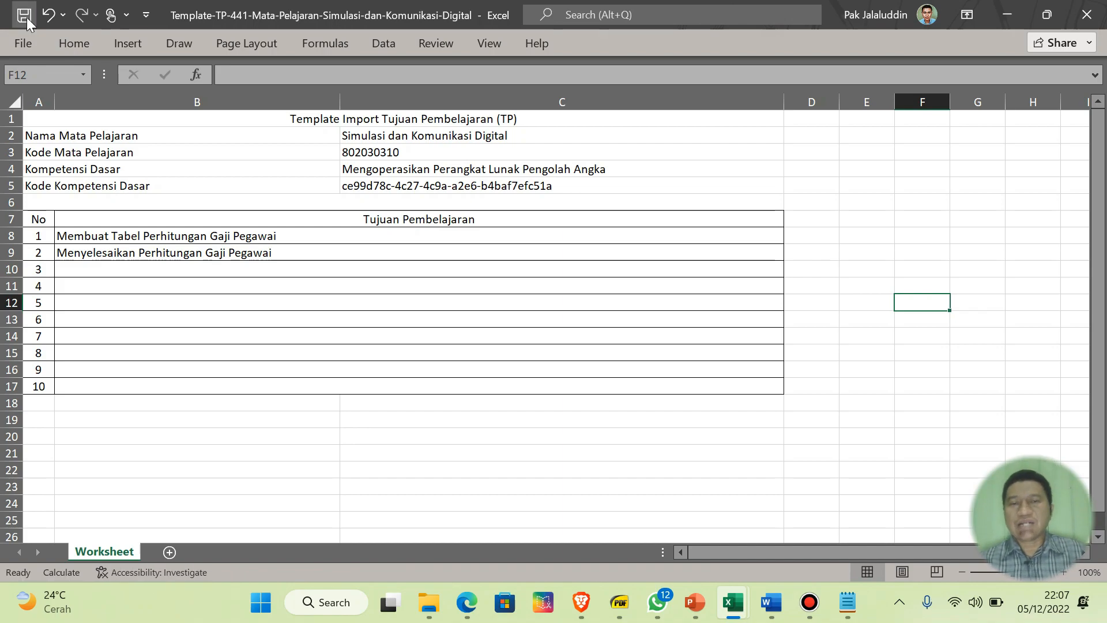
pyautogui.click(1000, 7)
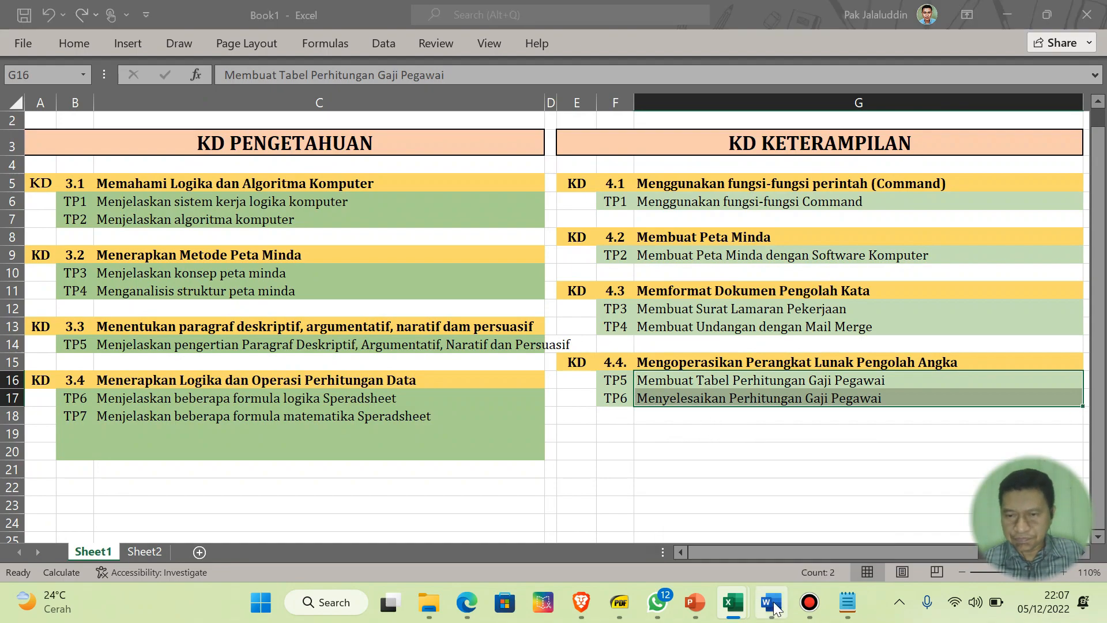
# - Switch to the Word outline document and highlight item 3, Entri TP (Tujuan Pembelajaran), in green
pyautogui.hotkey('alt', 'Tab')
pyautogui.click(247, 414)
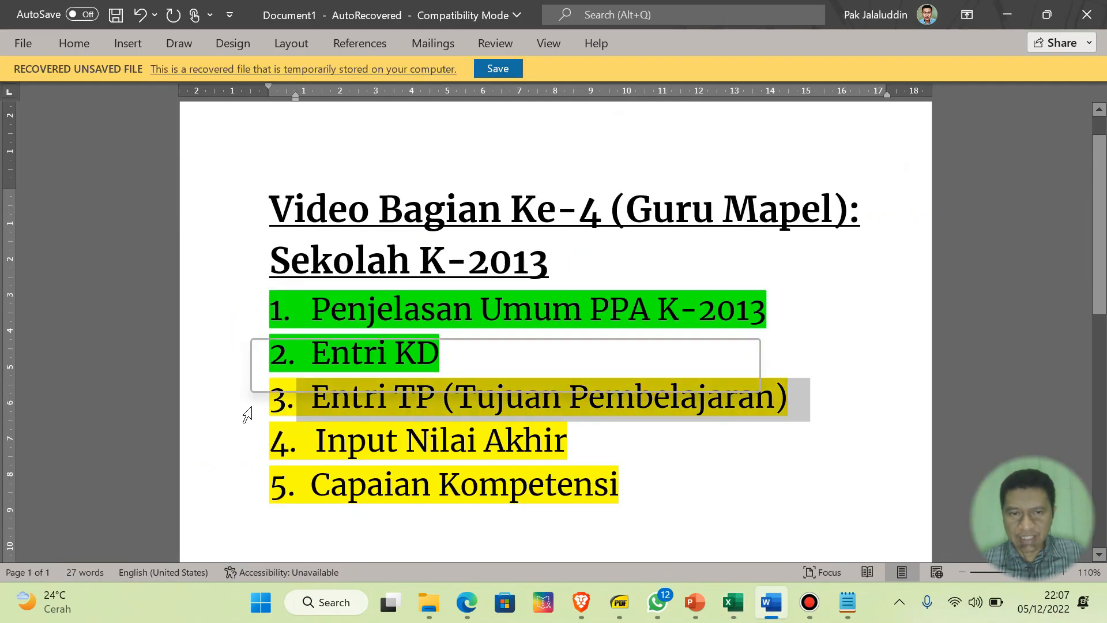
pyautogui.click(81, 45)
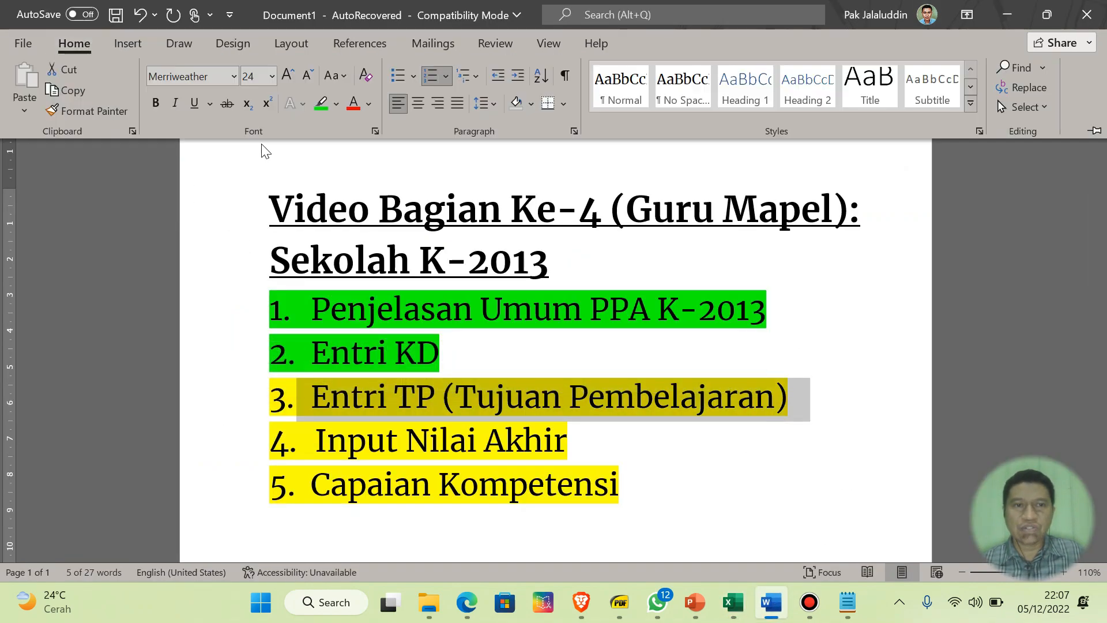
pyautogui.click(321, 103)
pyautogui.click(473, 350)
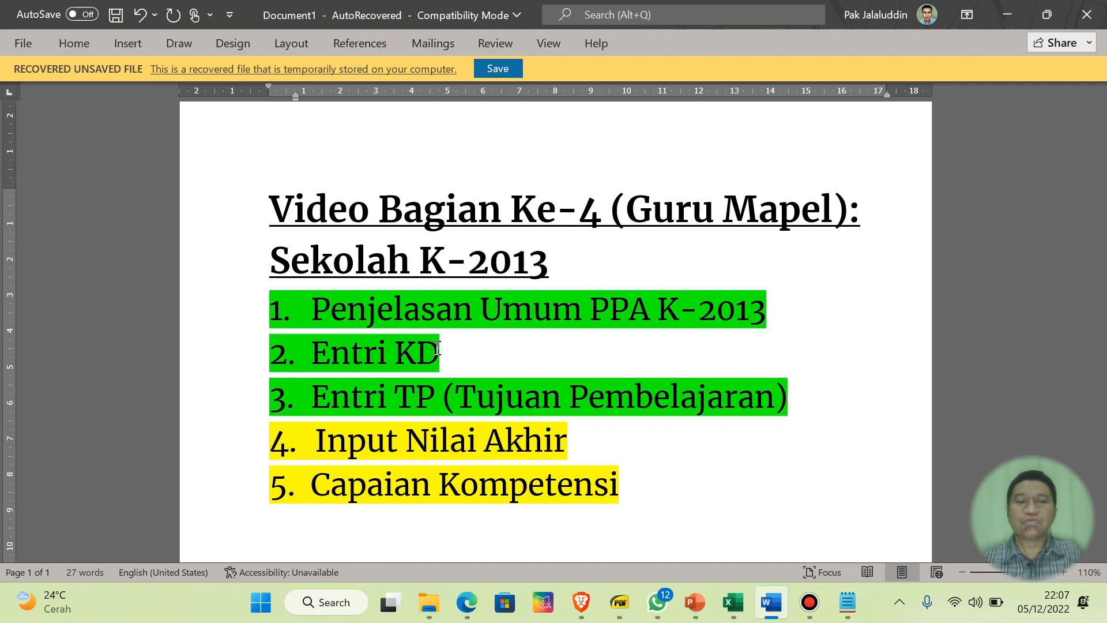
# - Review items 2 and 3 of the outline and the Referensi entries of e-Rapor SMK in the Brave browser
pyautogui.click(233, 357)
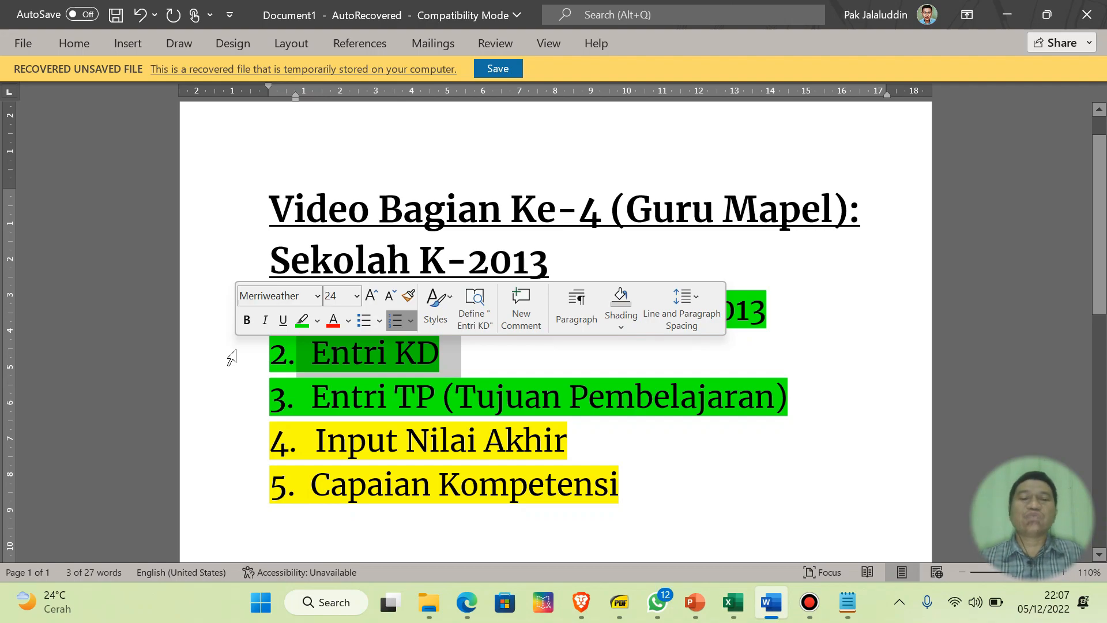
pyautogui.click(230, 396)
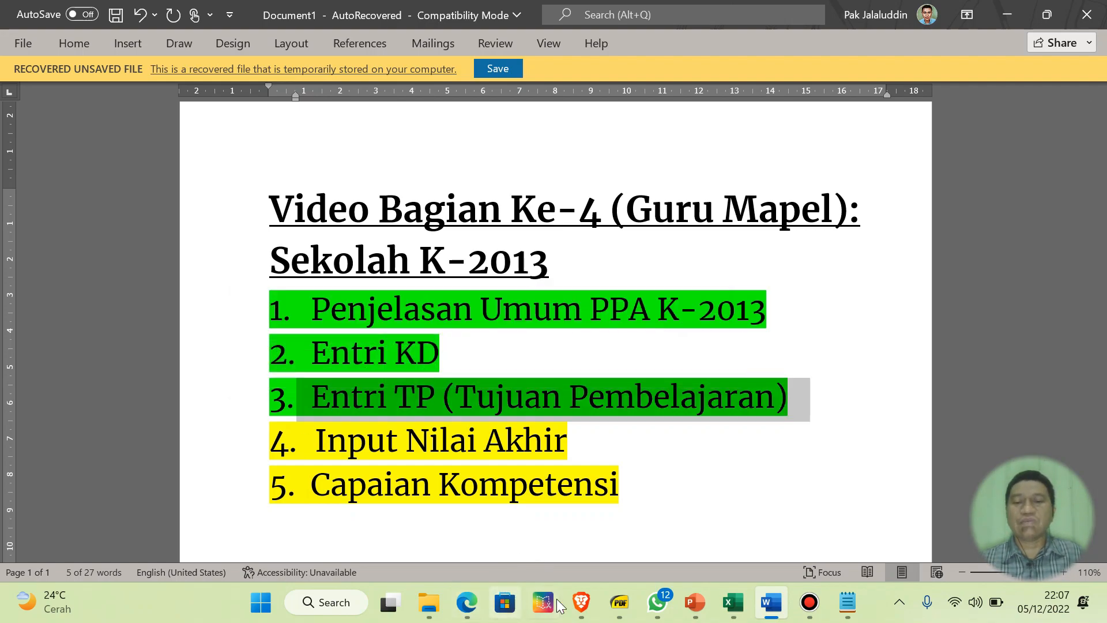
pyautogui.click(581, 602)
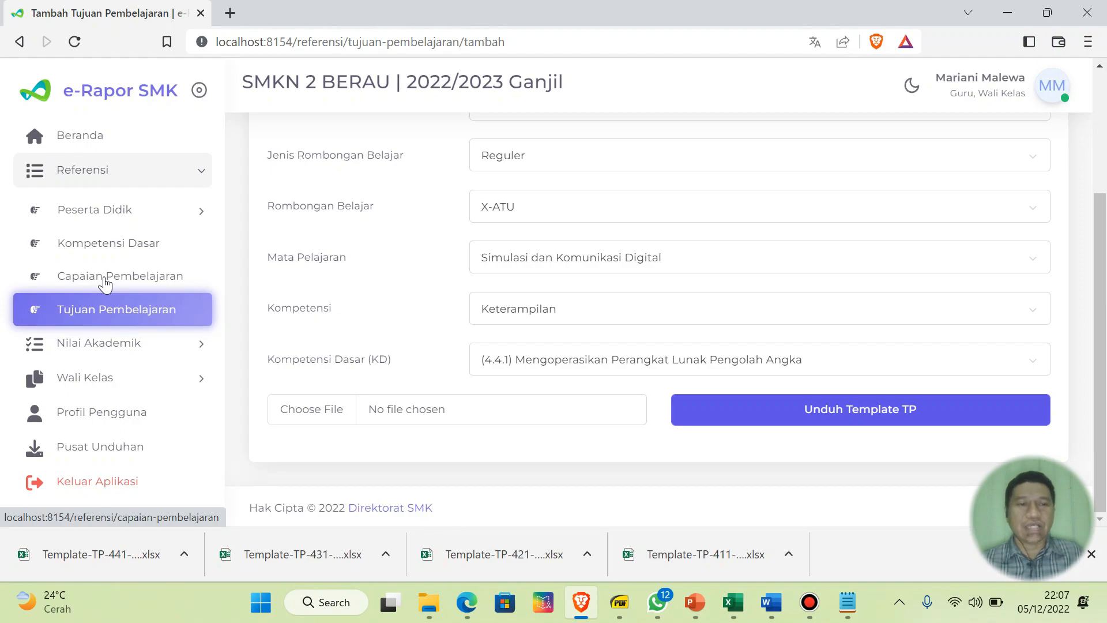
pyautogui.click(104, 172)
pyautogui.click(104, 173)
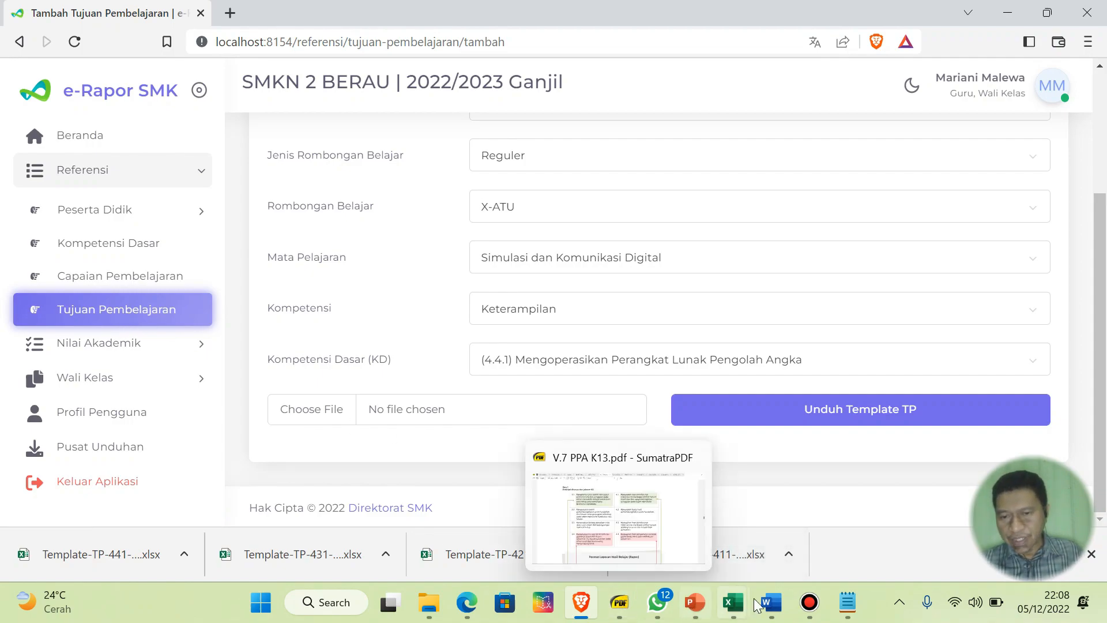
# - Return to the Word outline and review item 4, Input Nilai Akhir, as the upcoming topic
pyautogui.click(782, 606)
pyautogui.click(701, 476)
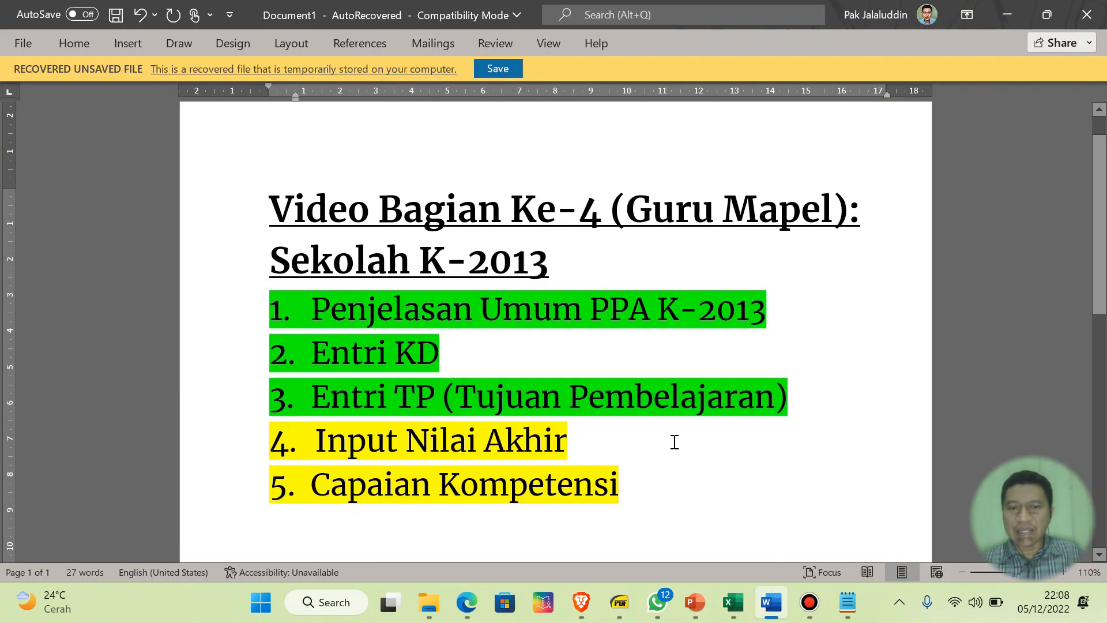
pyautogui.click(271, 441)
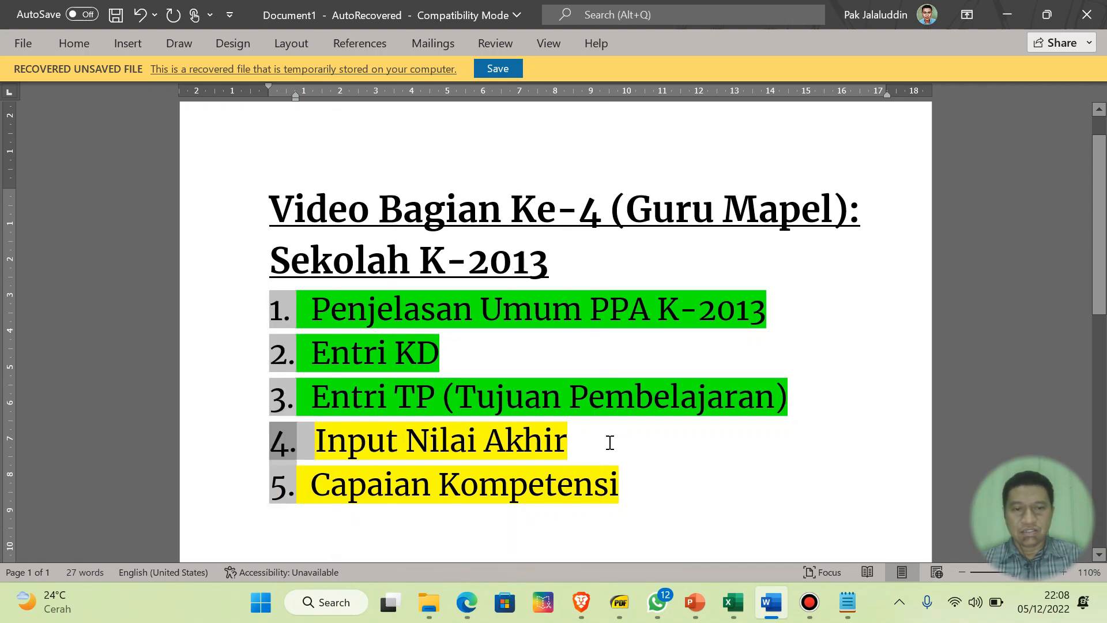
pyautogui.click(236, 454)
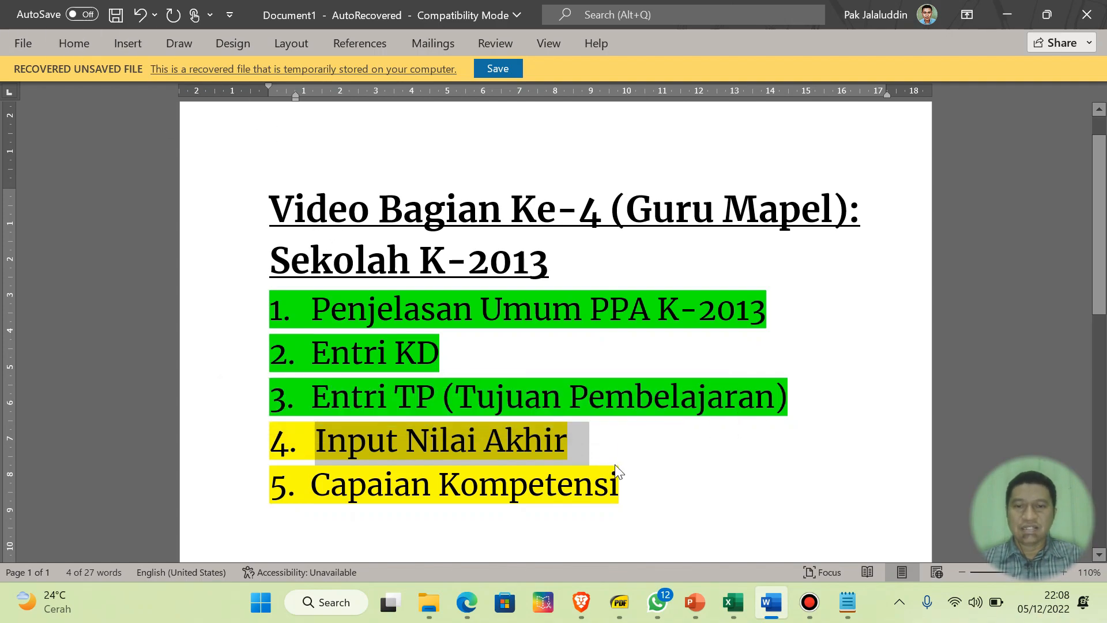
pyautogui.click(626, 436)
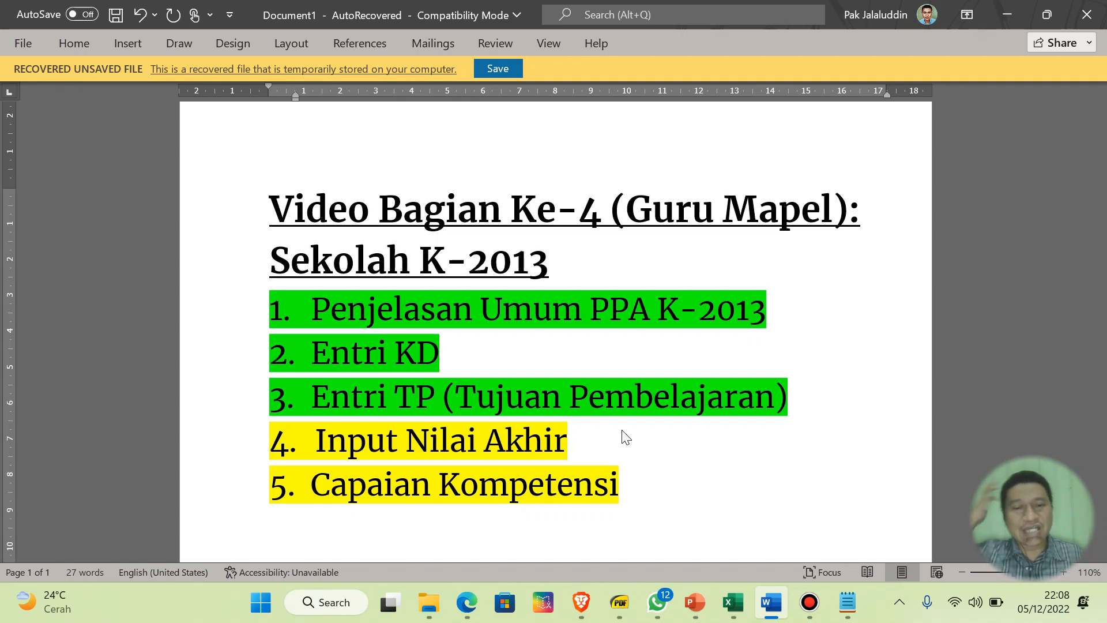
pyautogui.click(622, 430)
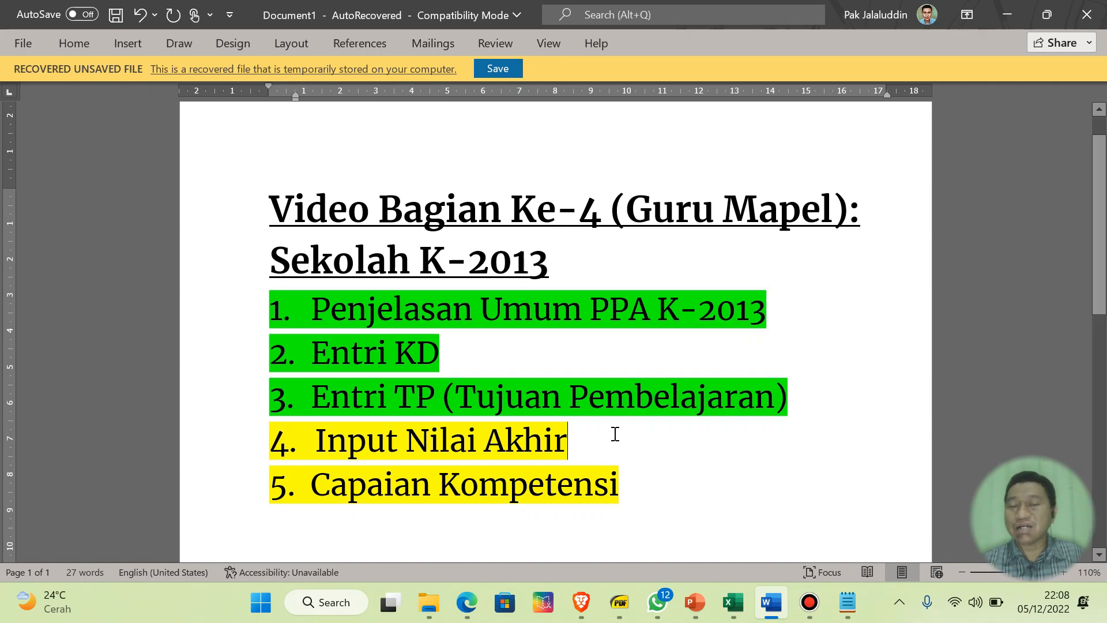
pyautogui.moveTo(733, 602)
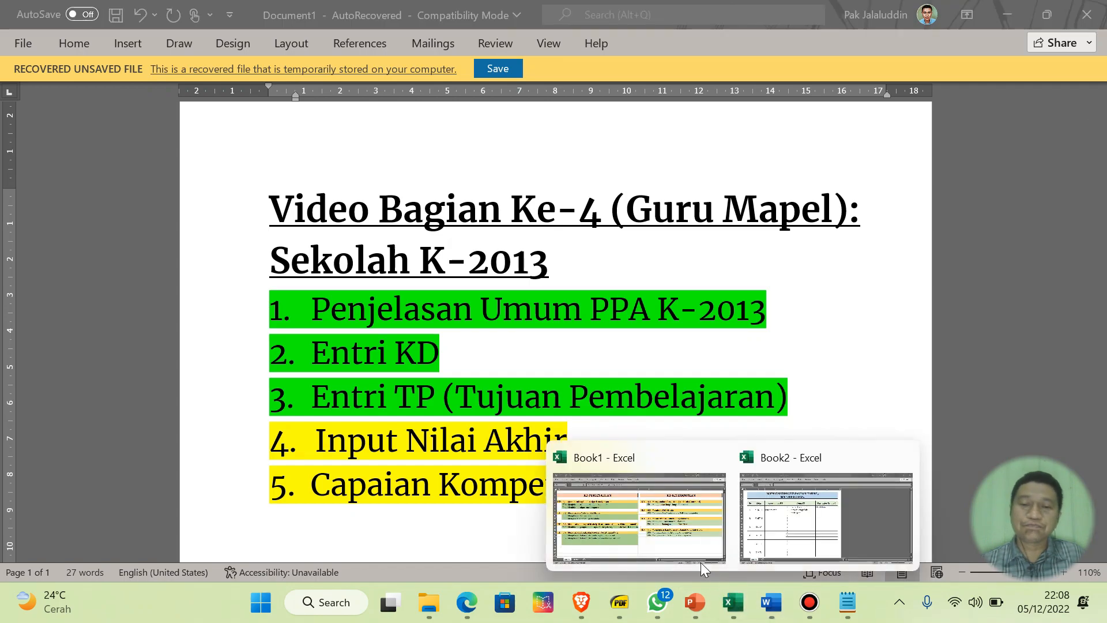
# - Switch to the Book1 workbook in Excel and review the TP lists under KD Pengetahuan and KD Keterampilan
pyautogui.click(652, 527)
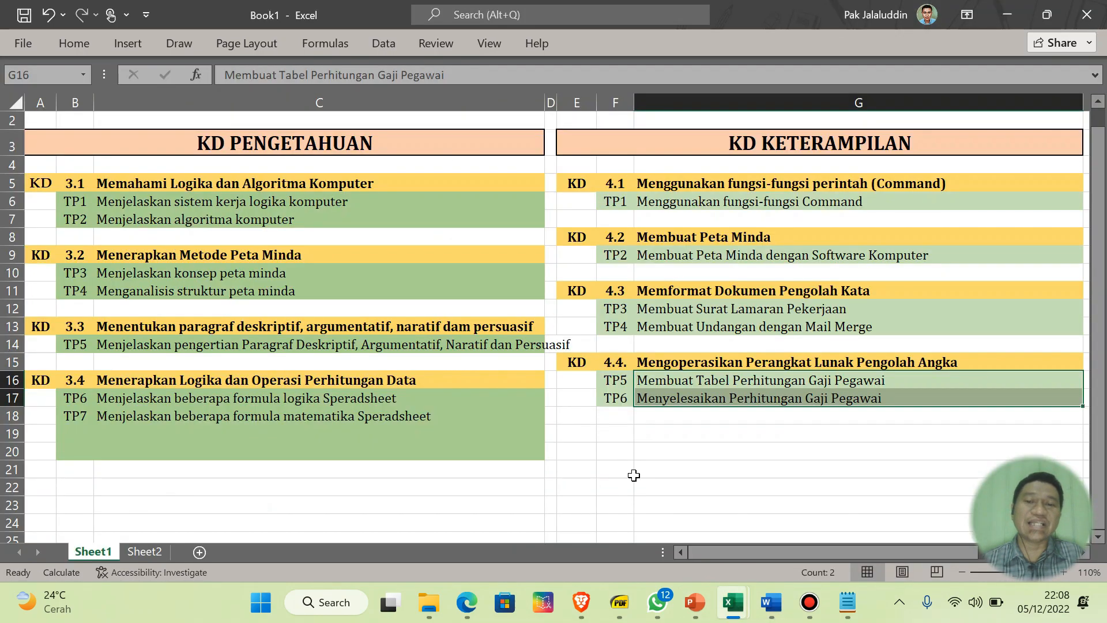
pyautogui.click(641, 503)
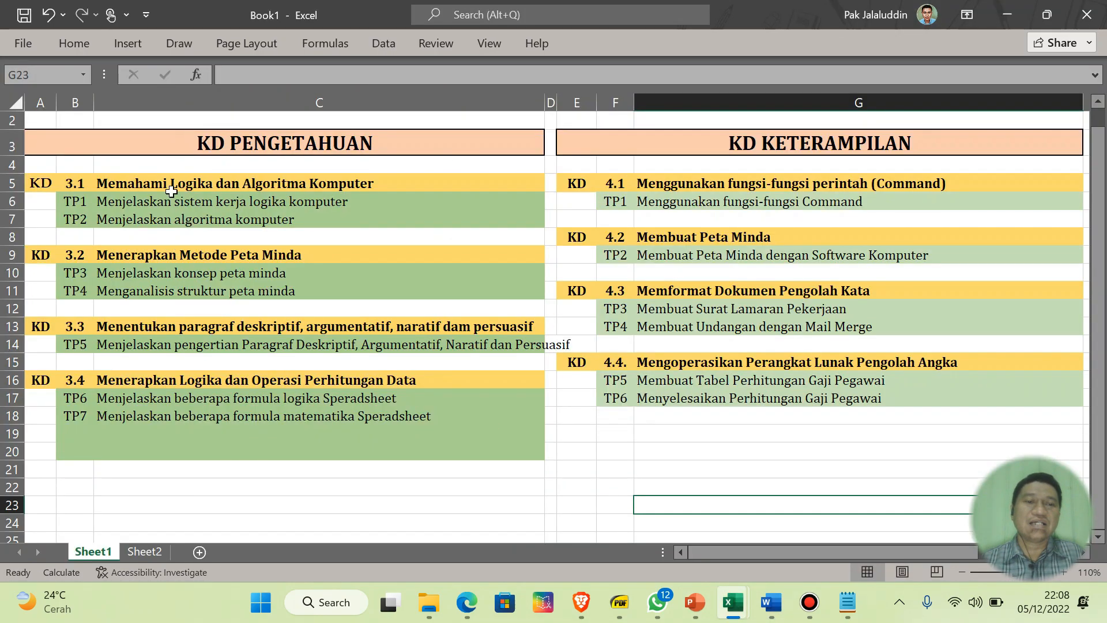
pyautogui.click(107, 201)
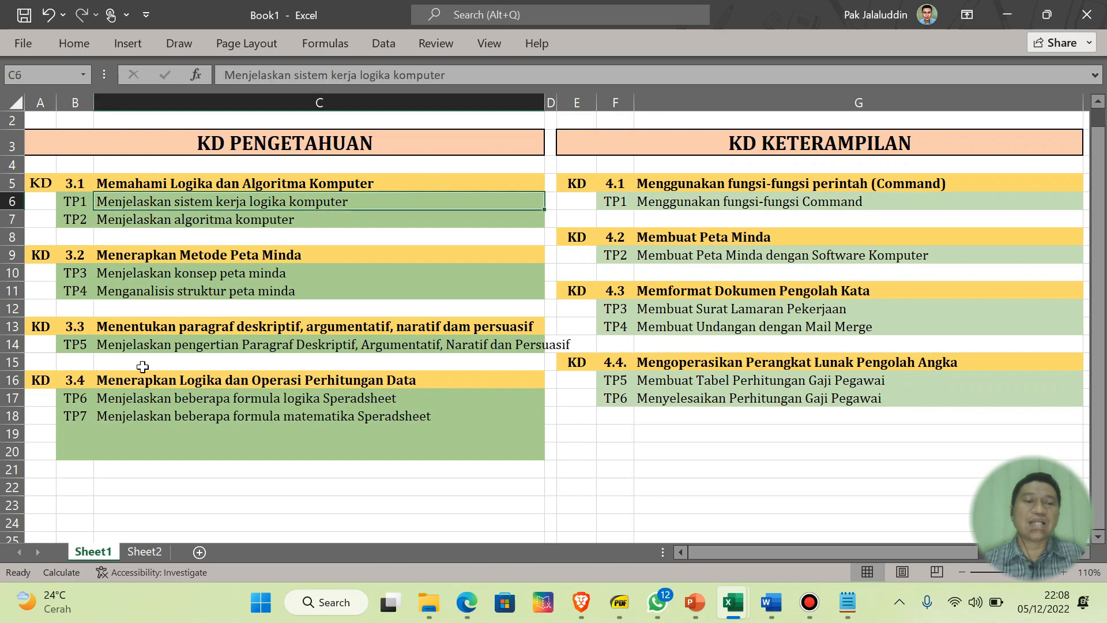
pyautogui.click(119, 418)
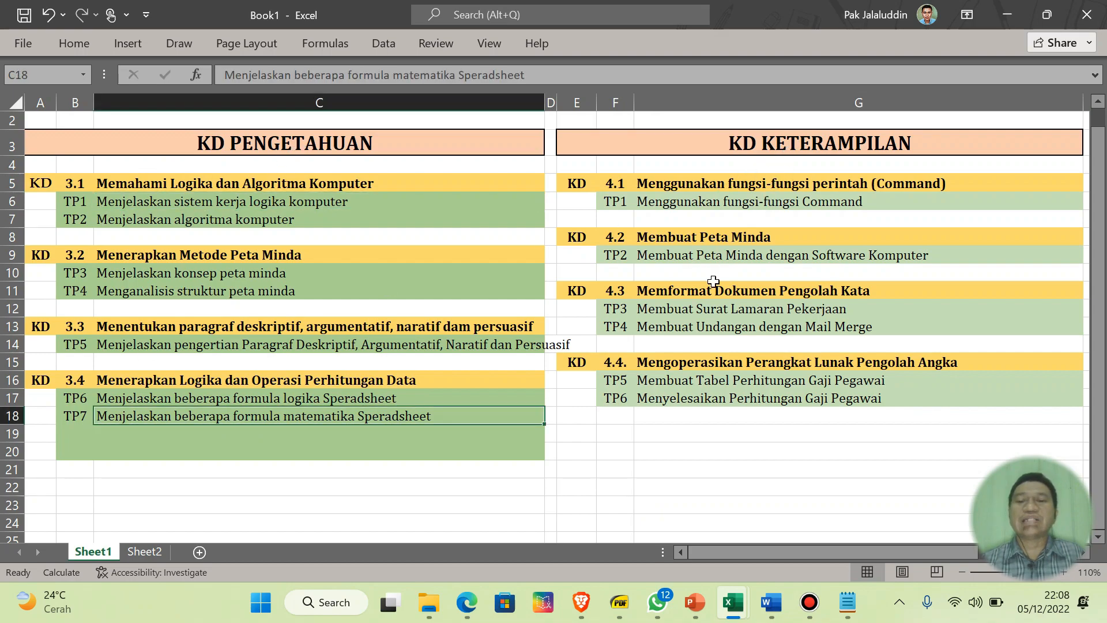
pyautogui.click(686, 398)
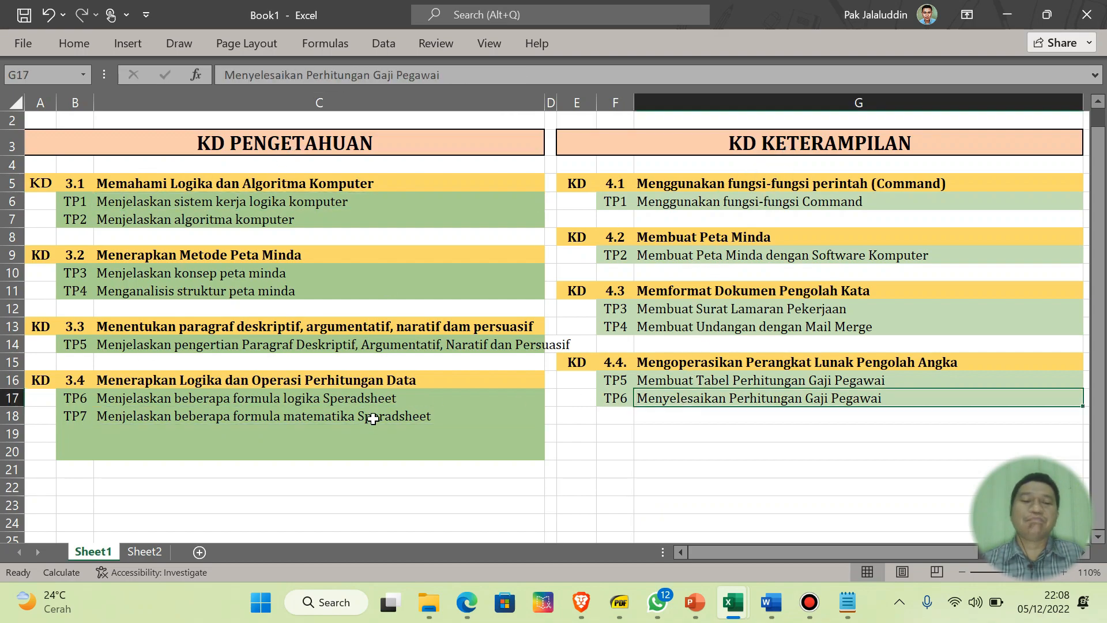
# - Examine the TP, NAP, NAK and NA column headings of the student score table on Sheet2
pyautogui.click(144, 551)
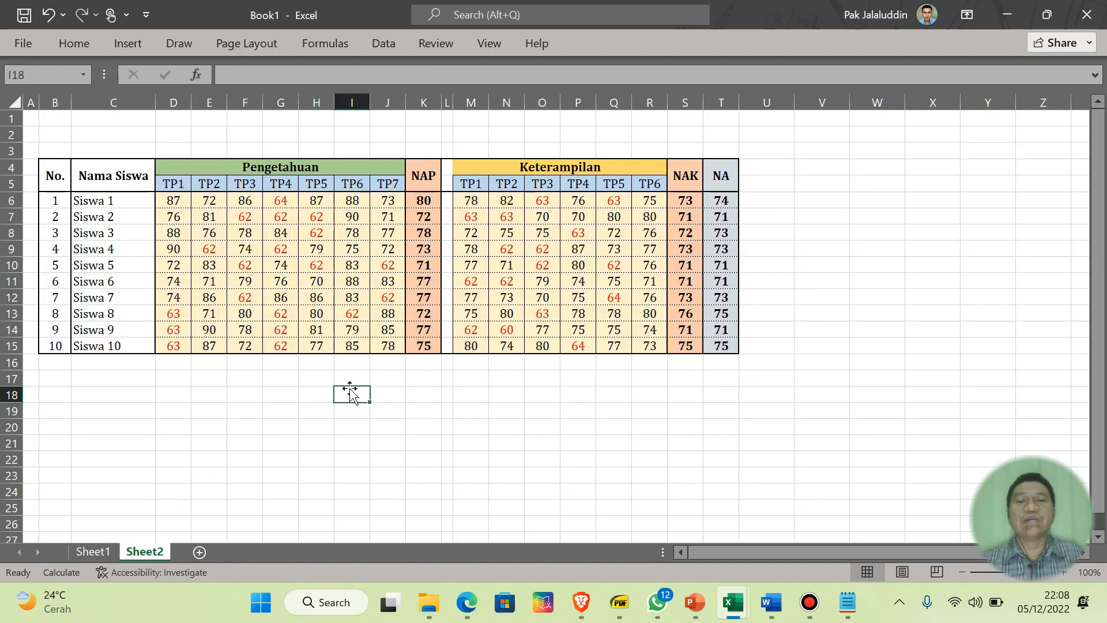
pyautogui.click(174, 185)
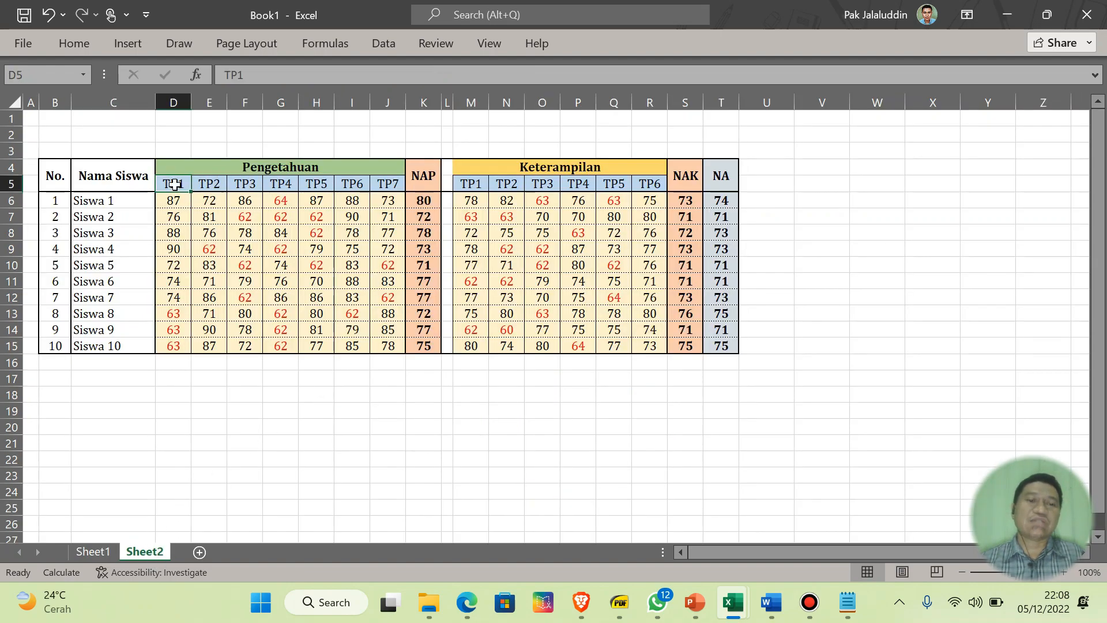
pyautogui.click(386, 185)
pyautogui.click(480, 186)
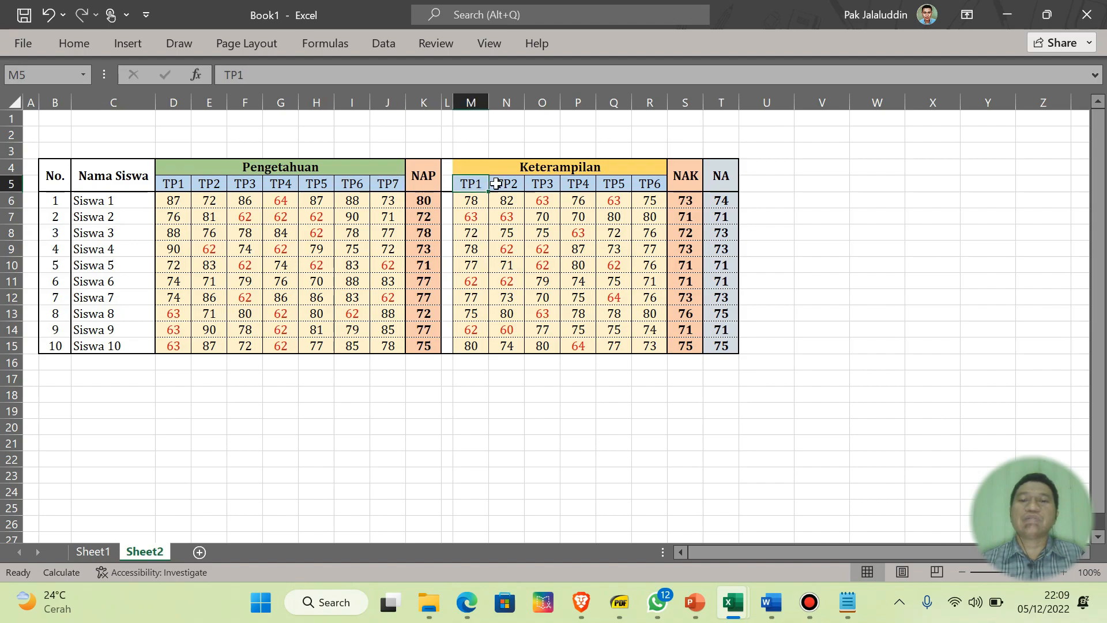
pyautogui.click(654, 183)
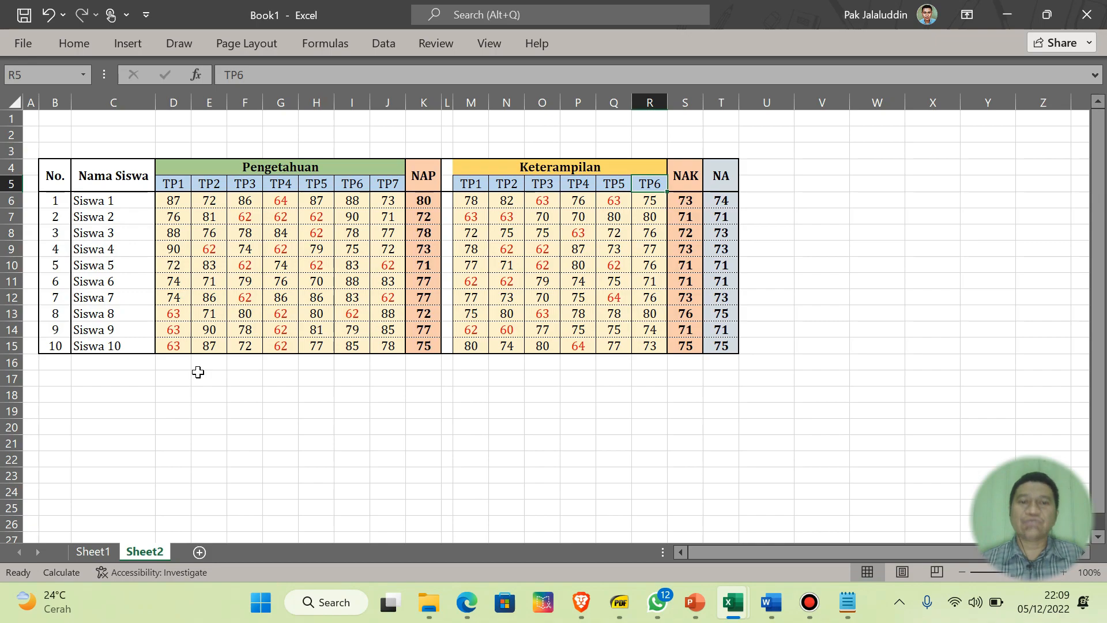
pyautogui.click(422, 183)
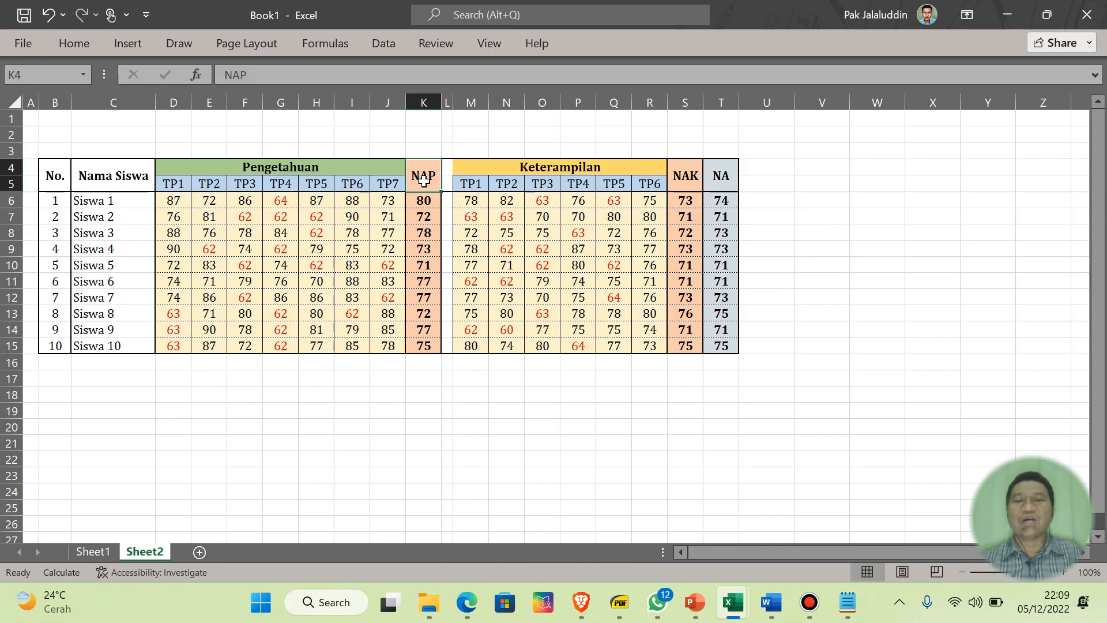
pyautogui.click(682, 179)
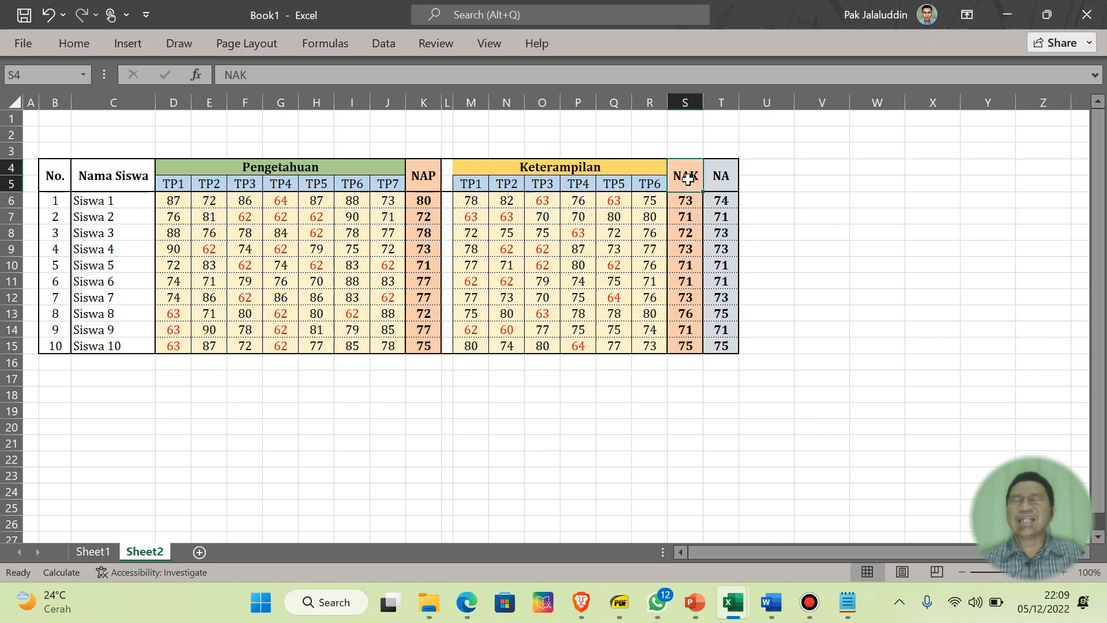
pyautogui.click(726, 174)
pyautogui.click(778, 180)
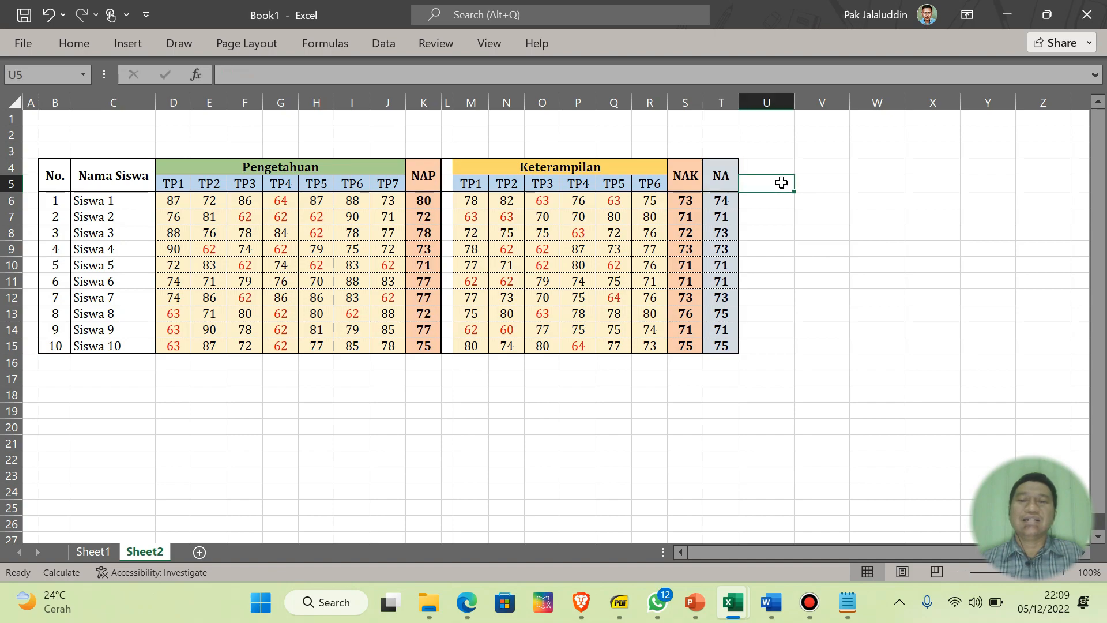
# - Check the NA formula of Siswa 1 and review all Pengetahuan and Keterampilan TP scores
pyautogui.click(733, 202)
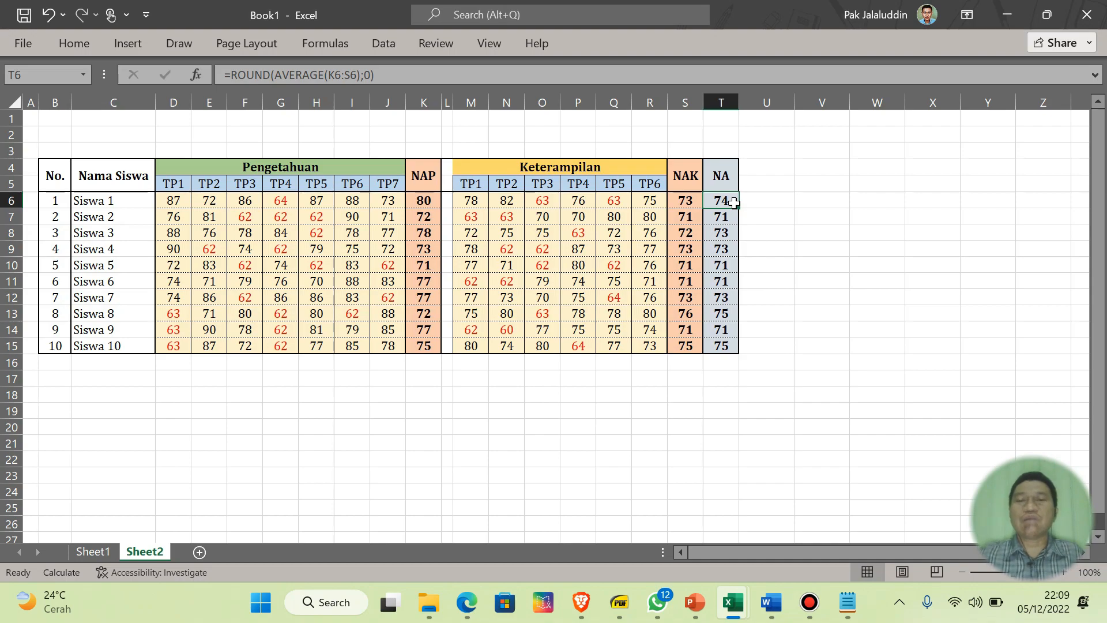
pyautogui.click(824, 216)
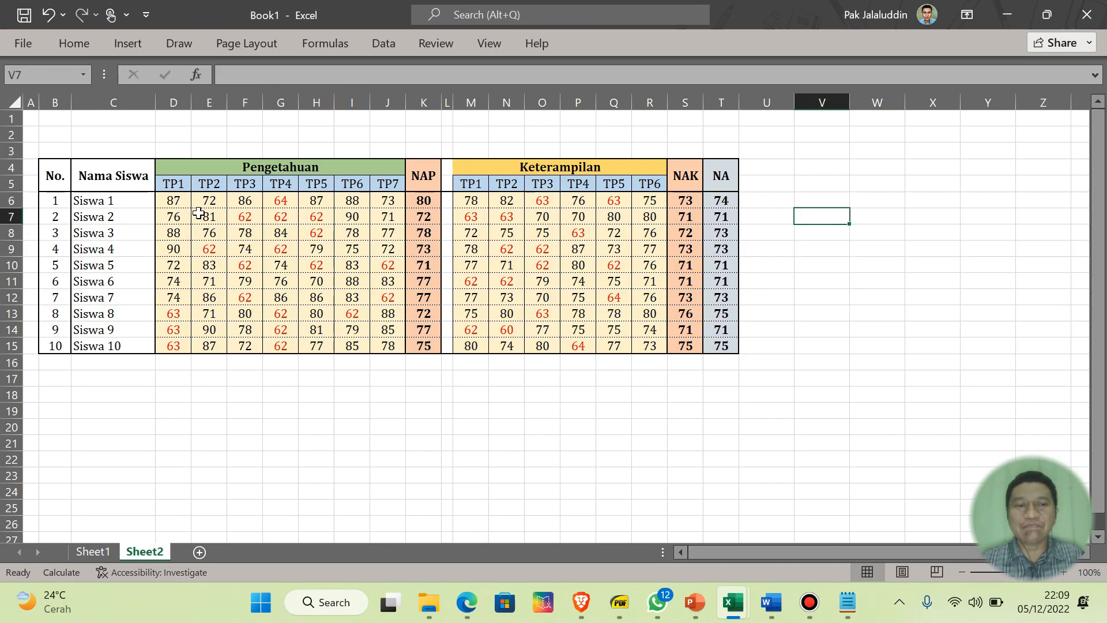
pyautogui.moveTo(172, 202); pyautogui.dragTo(389, 346)
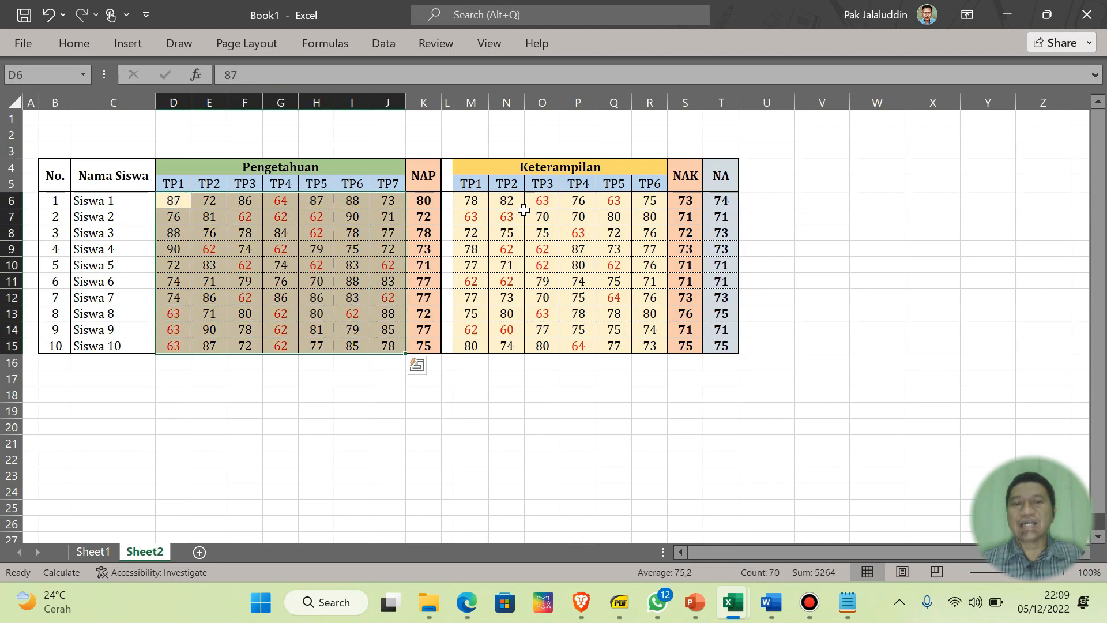
pyautogui.moveTo(466, 202); pyautogui.dragTo(660, 346)
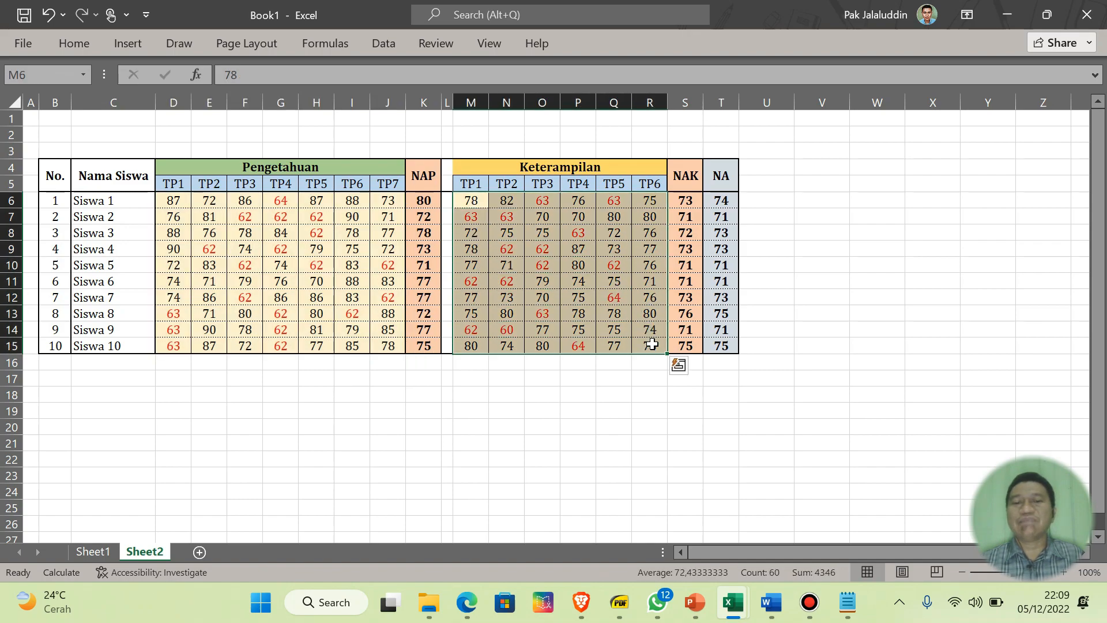
pyautogui.moveTo(175, 201); pyautogui.dragTo(388, 345)
pyautogui.moveTo(470, 202); pyautogui.dragTo(648, 345)
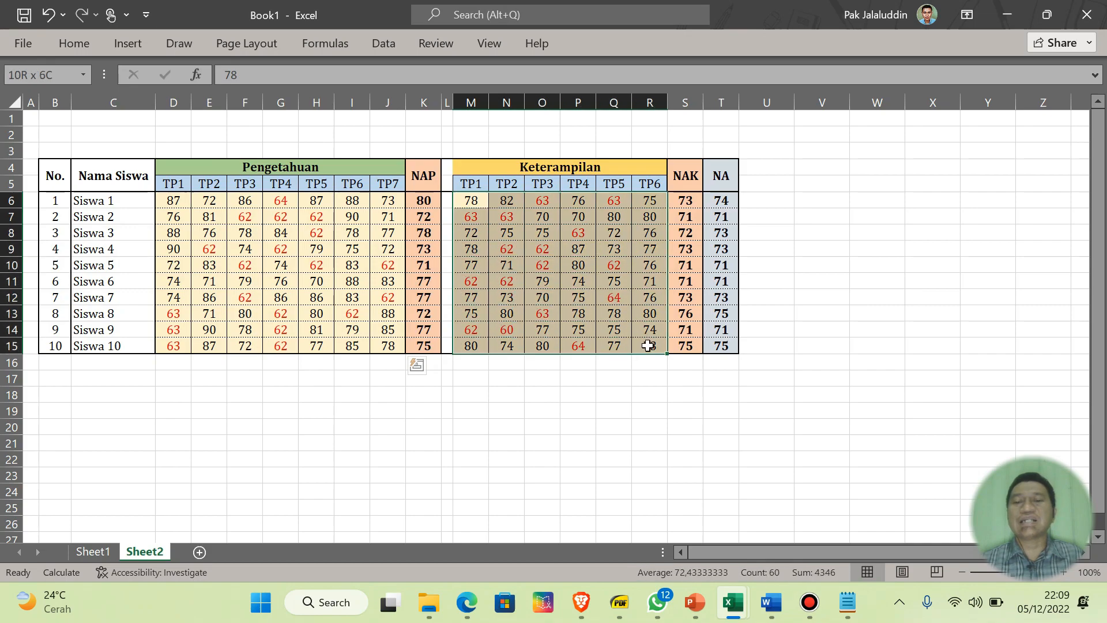
pyautogui.click(841, 263)
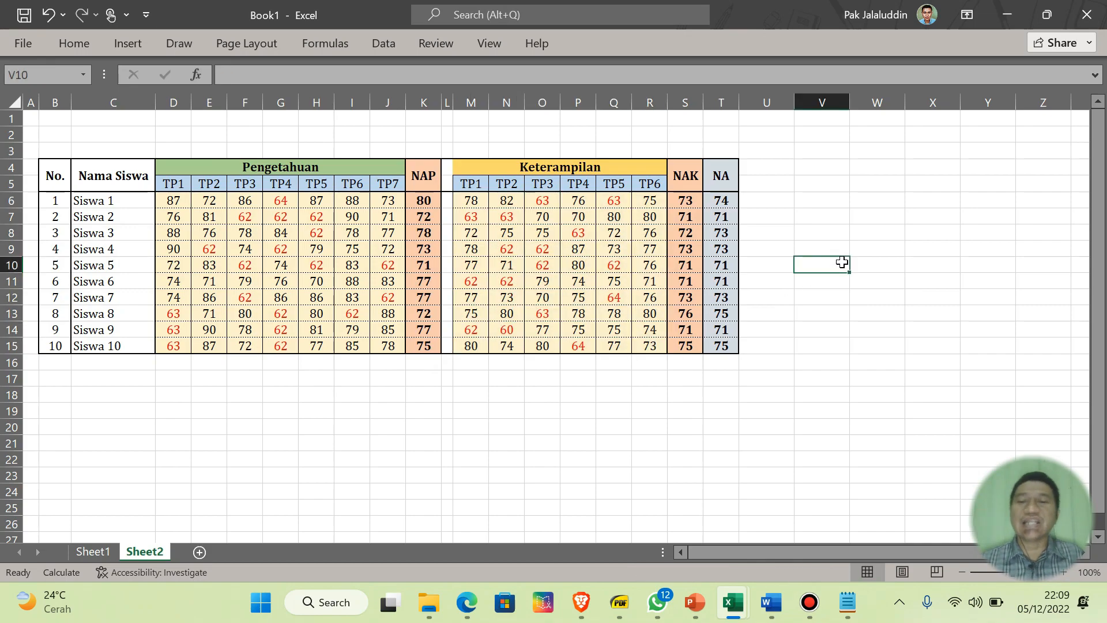
# - Compare the final grades in the NA column with the Pengetahuan TP scores of Siswa 1
pyautogui.click(722, 201)
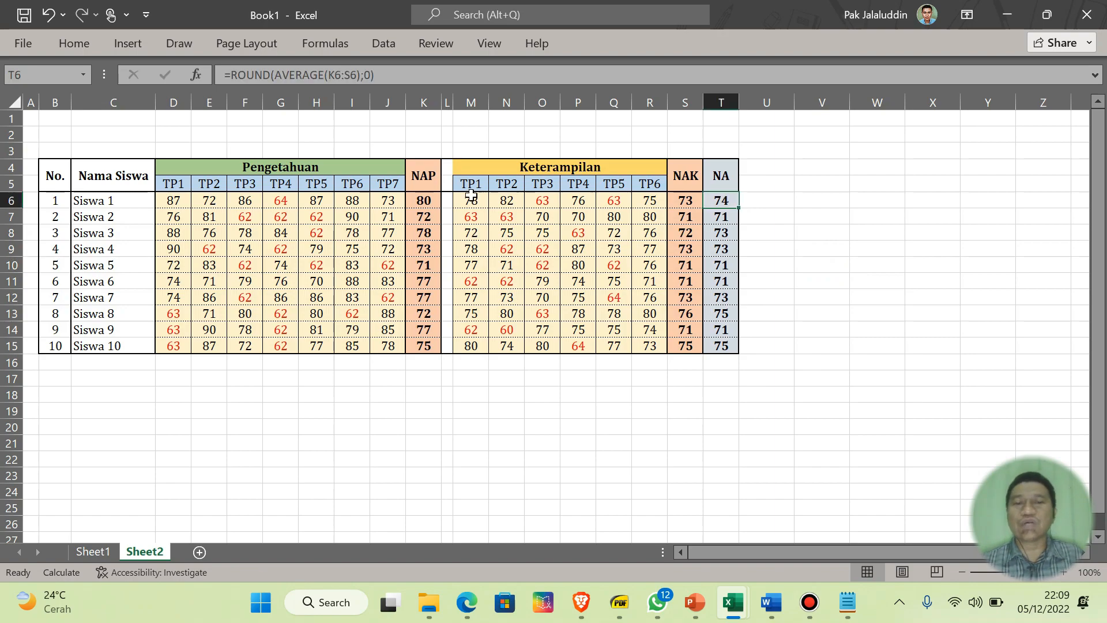
pyautogui.click(173, 201)
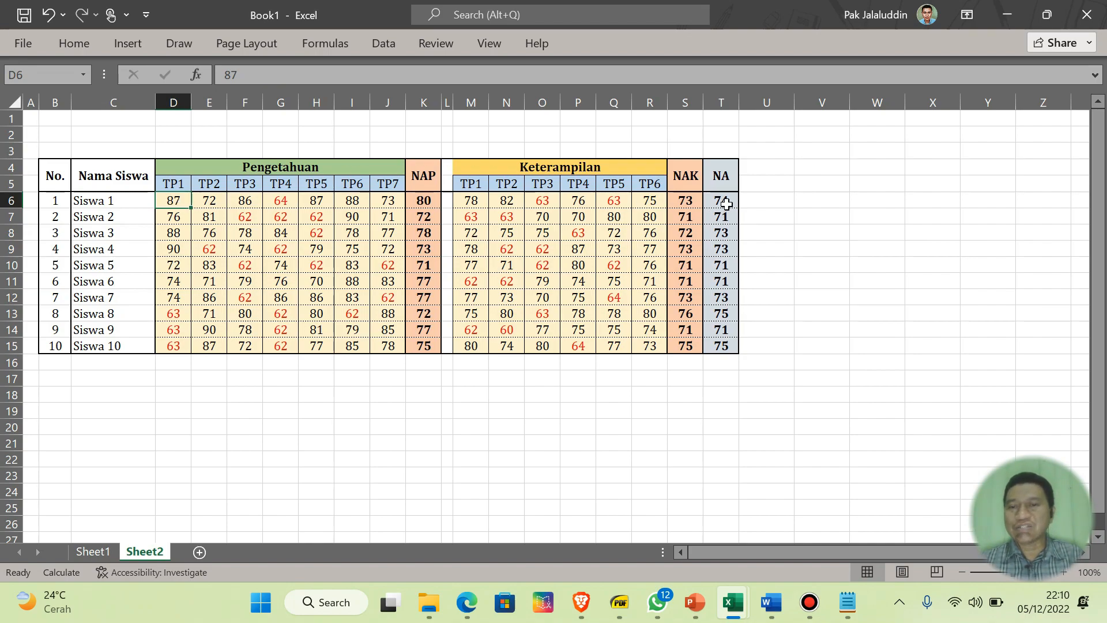
pyautogui.moveTo(727, 203); pyautogui.dragTo(728, 347)
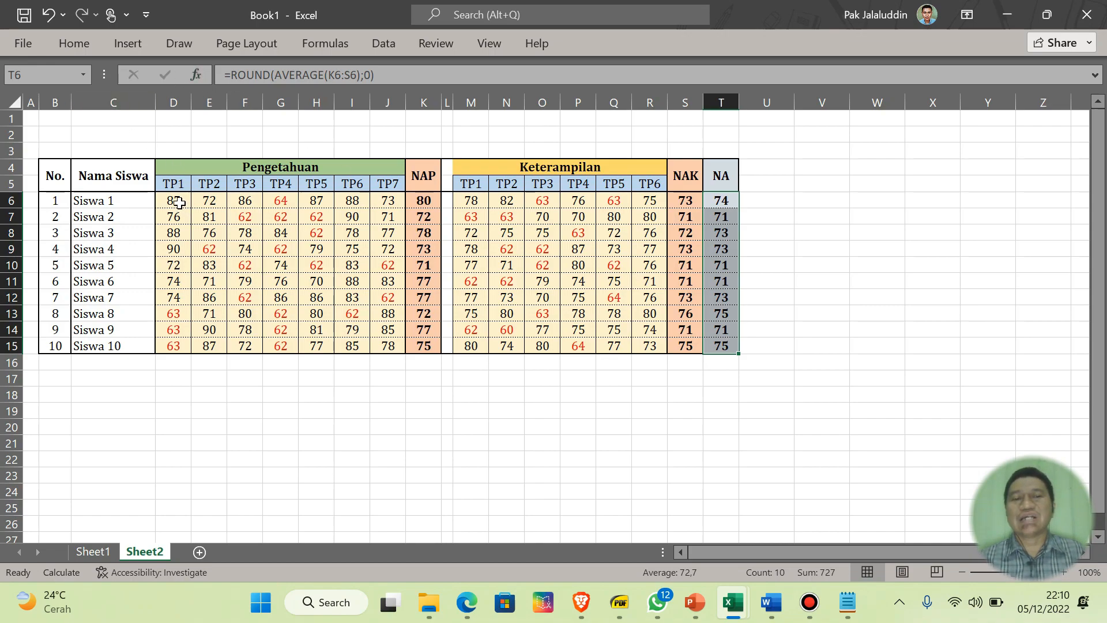
pyautogui.moveTo(174, 202); pyautogui.dragTo(383, 204)
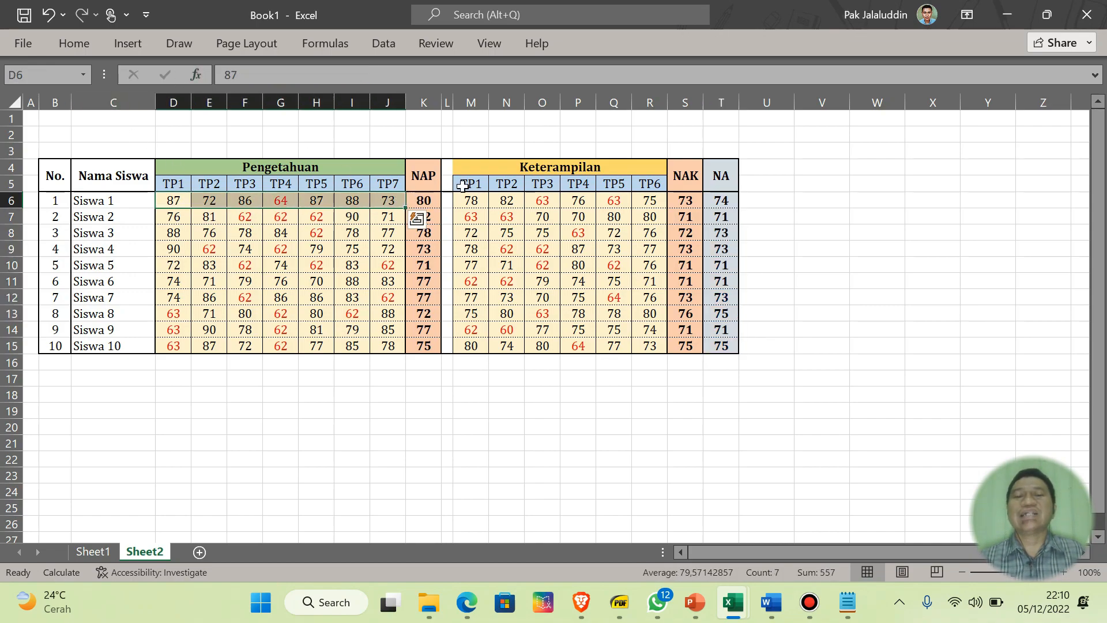
pyautogui.click(818, 230)
pyautogui.click(731, 203)
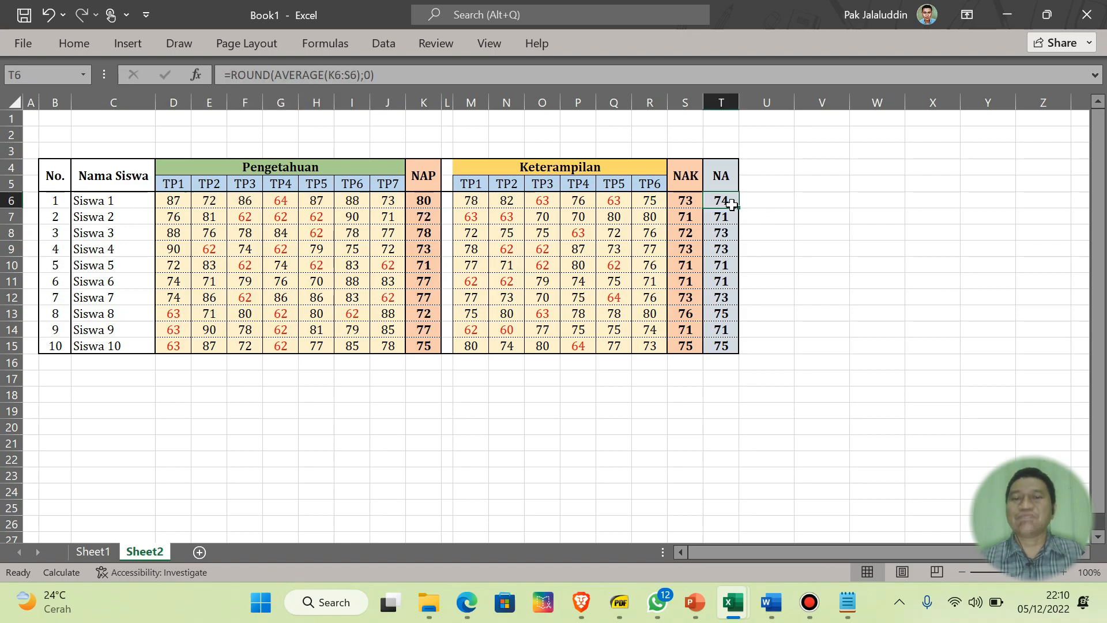
pyautogui.click(604, 405)
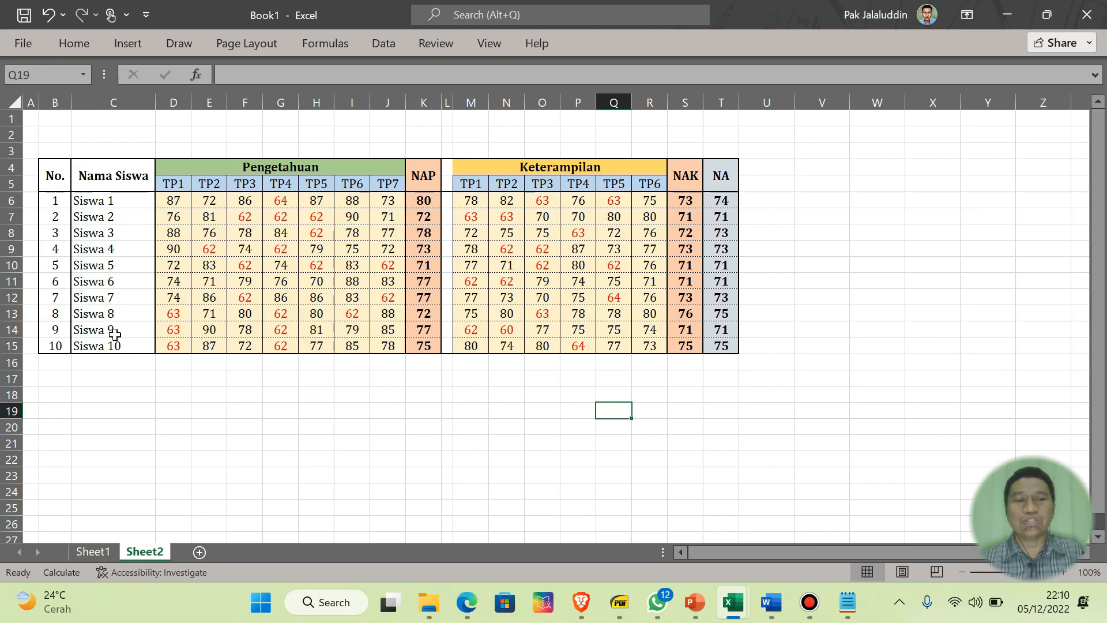
# - Go through the student rows one by one from Siswa 1 to Siswa 7 and return to Siswa 1
pyautogui.click(109, 202)
pyautogui.click(111, 217)
pyautogui.click(112, 233)
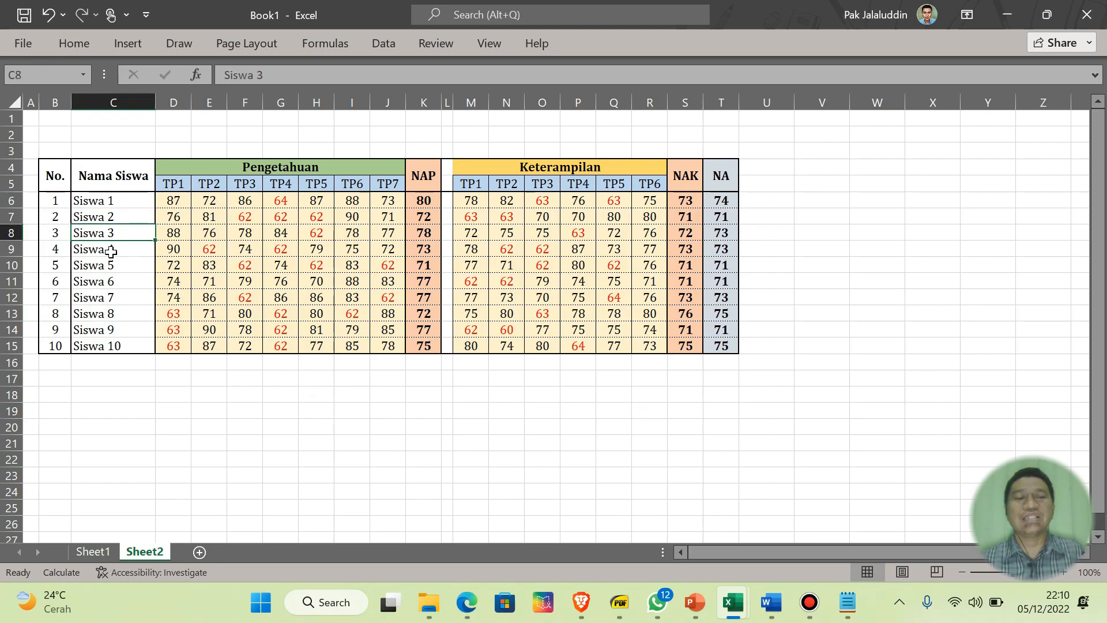
pyautogui.click(111, 252)
pyautogui.click(113, 266)
pyautogui.click(115, 283)
pyautogui.click(114, 300)
pyautogui.click(115, 203)
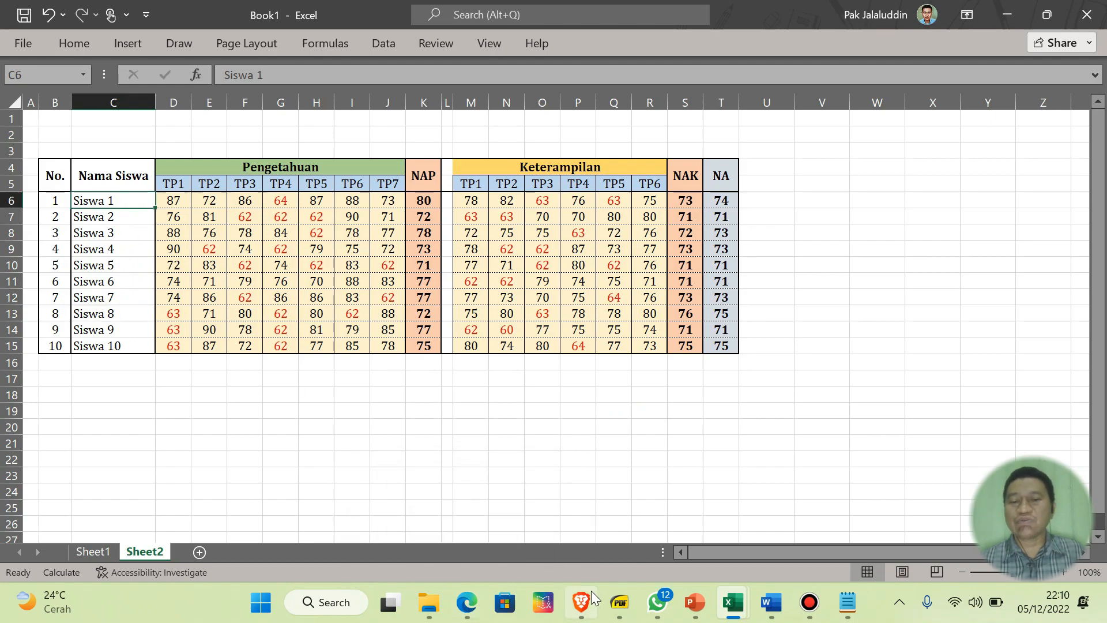
# - Switch to e-Rapor SMK in the Brave browser and open the Input Nilai Akhir page under Nilai Akademik
pyautogui.click(645, 479)
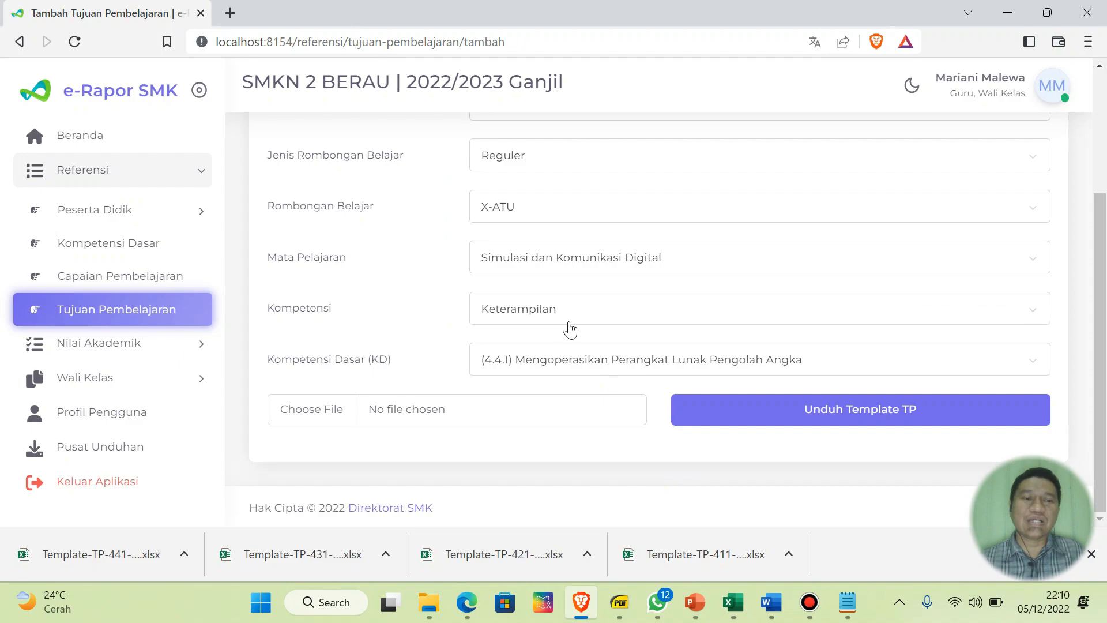
pyautogui.click(137, 183)
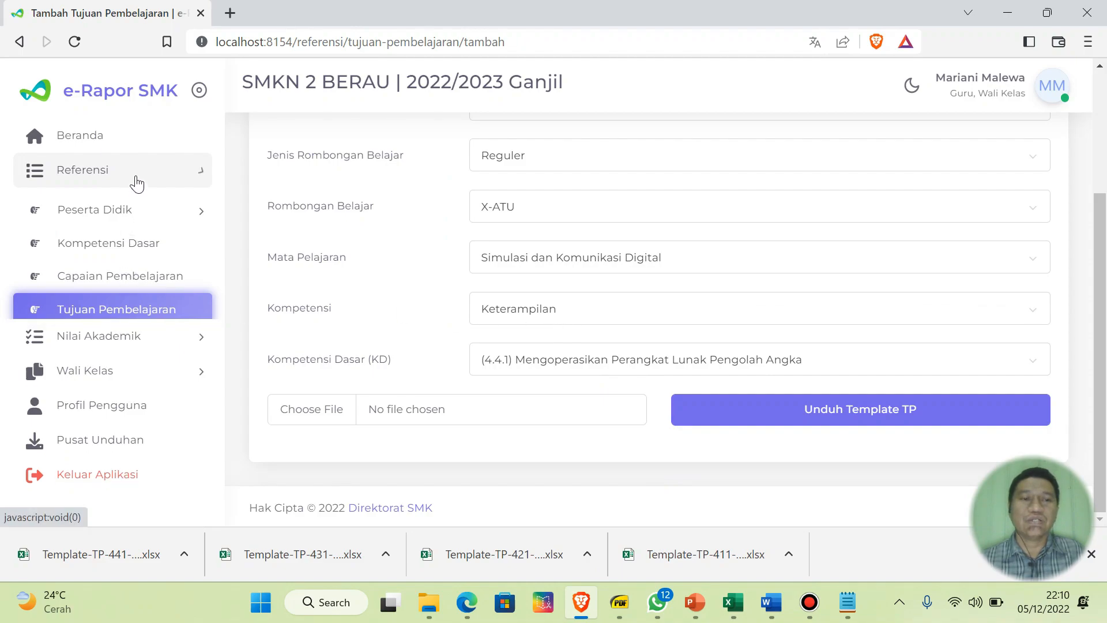
pyautogui.click(113, 211)
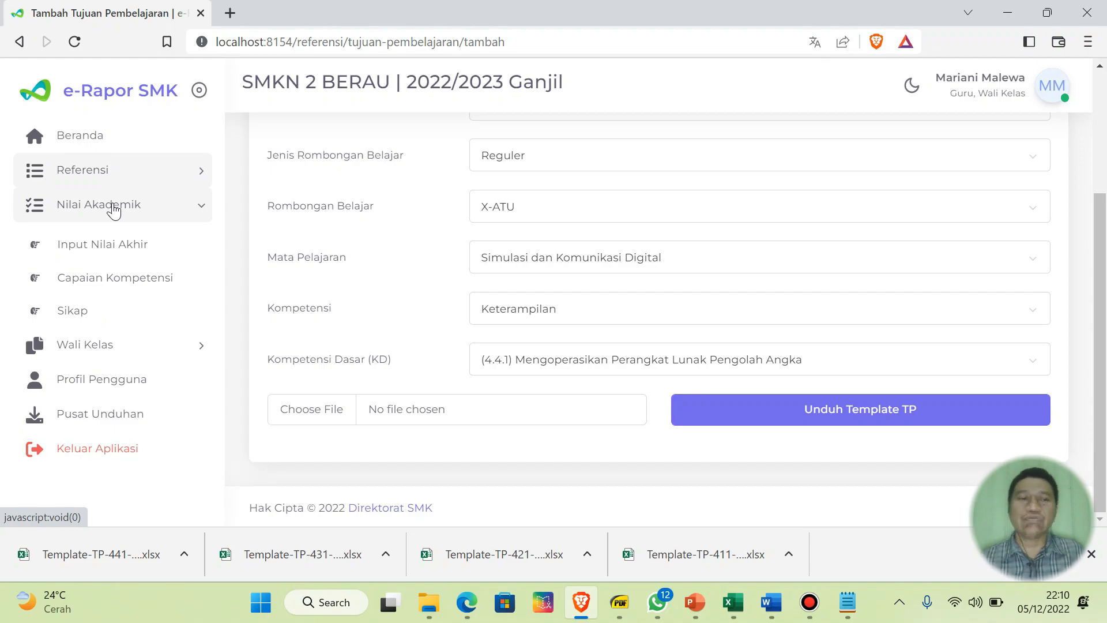
pyautogui.click(114, 252)
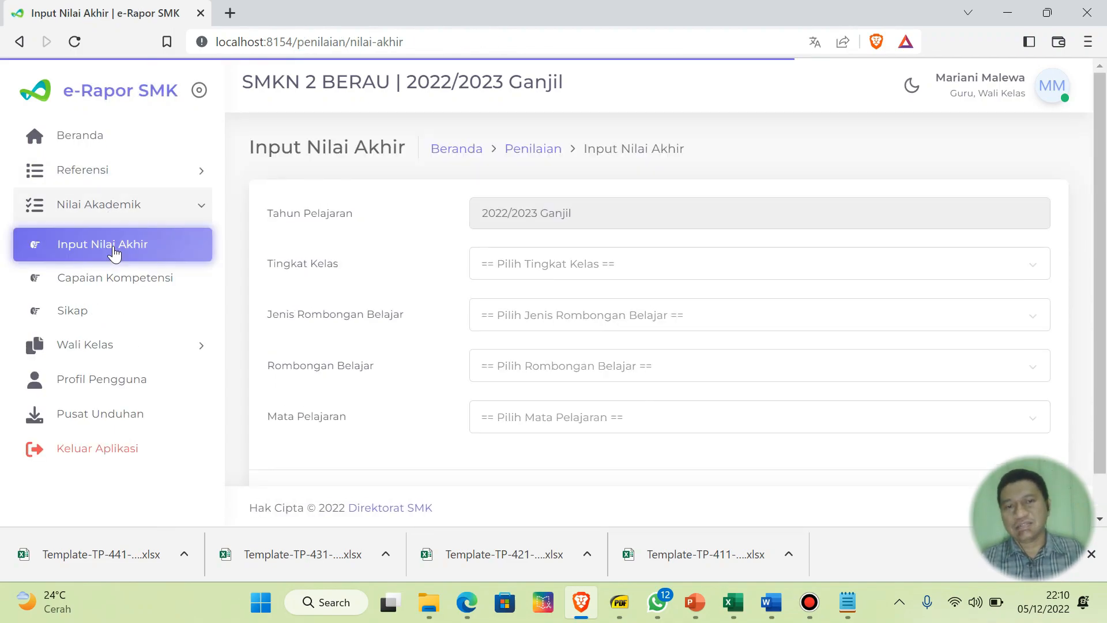
# - Fill in the final grade form with Kelas 10, Reguler, X-ATU and Simulasi dan Komunikasi Digital, and view the resulting grade table
pyautogui.click(549, 267)
pyautogui.click(546, 300)
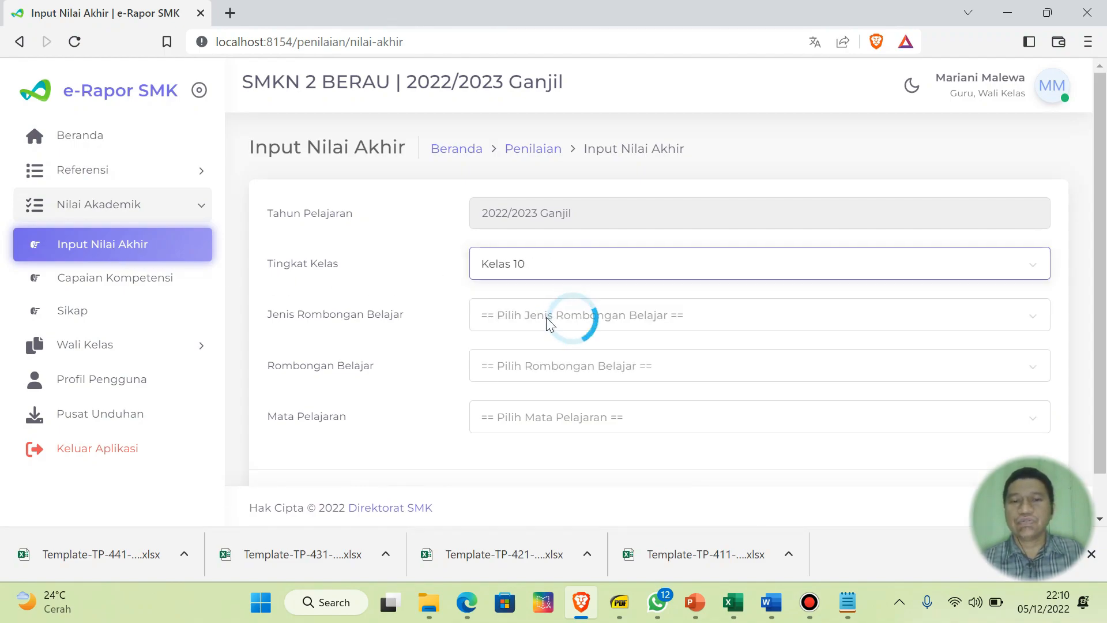
pyautogui.click(547, 325)
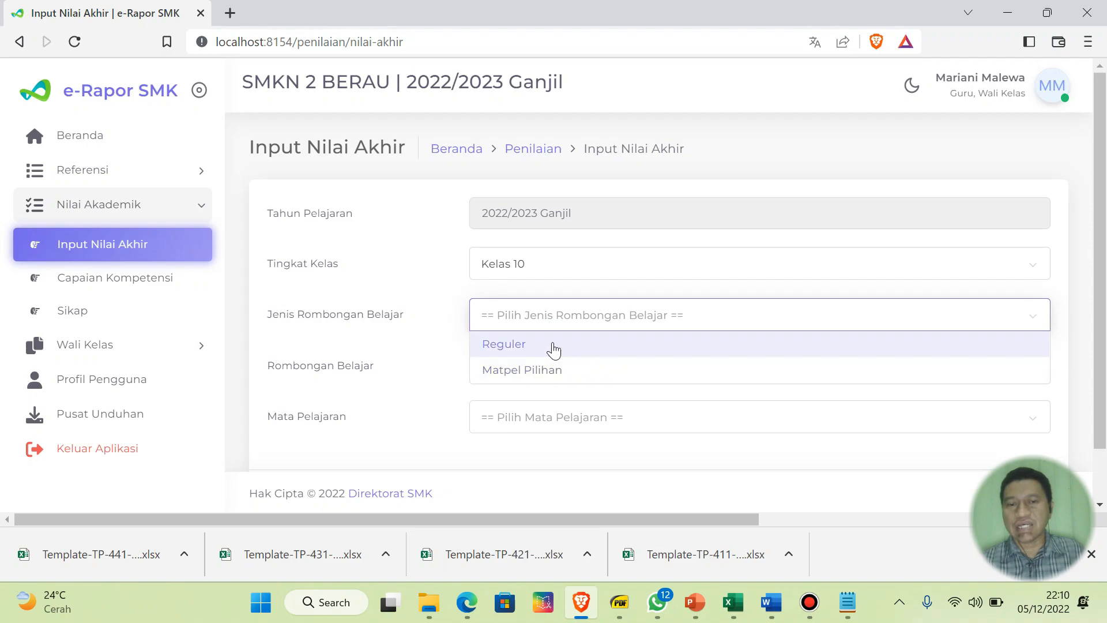
pyautogui.click(554, 345)
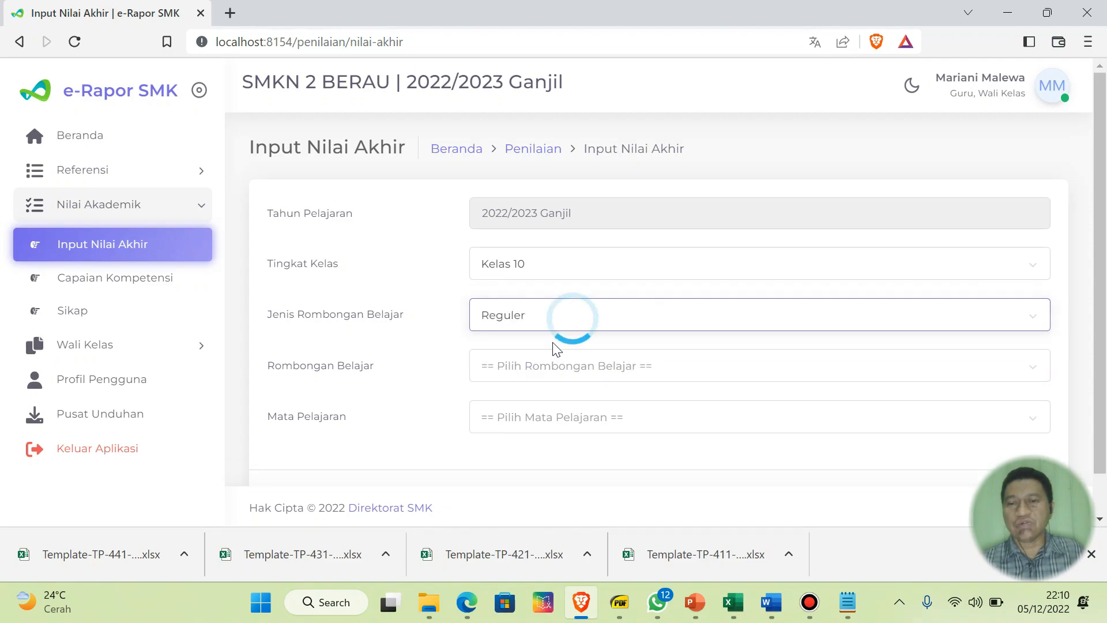
pyautogui.click(531, 371)
pyautogui.click(517, 336)
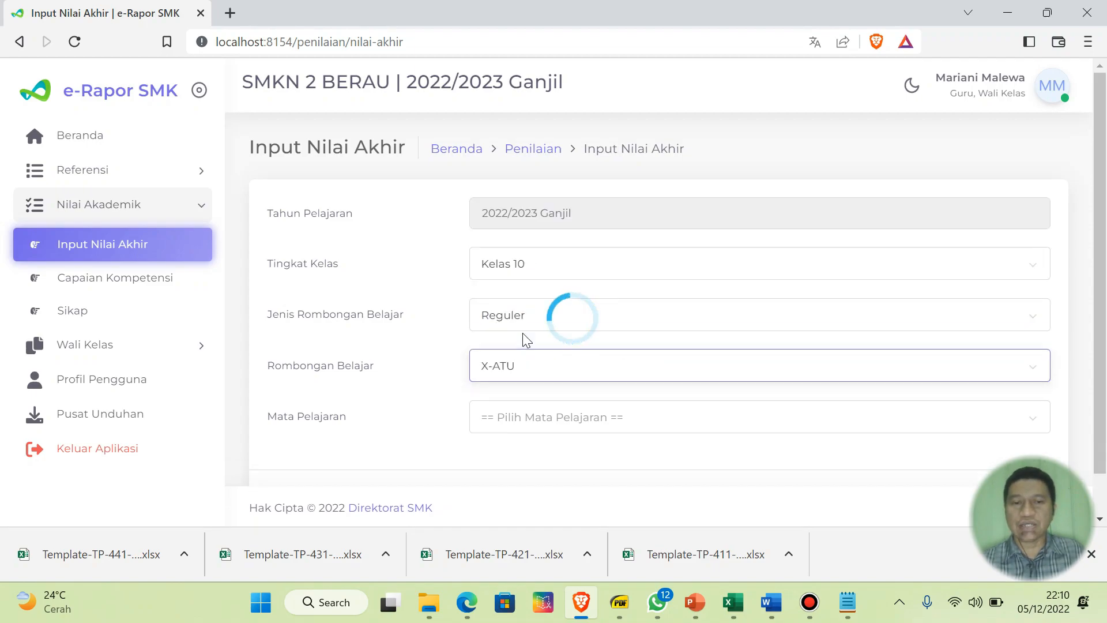
pyautogui.scroll(-1, 631, 367)
pyautogui.click(563, 378)
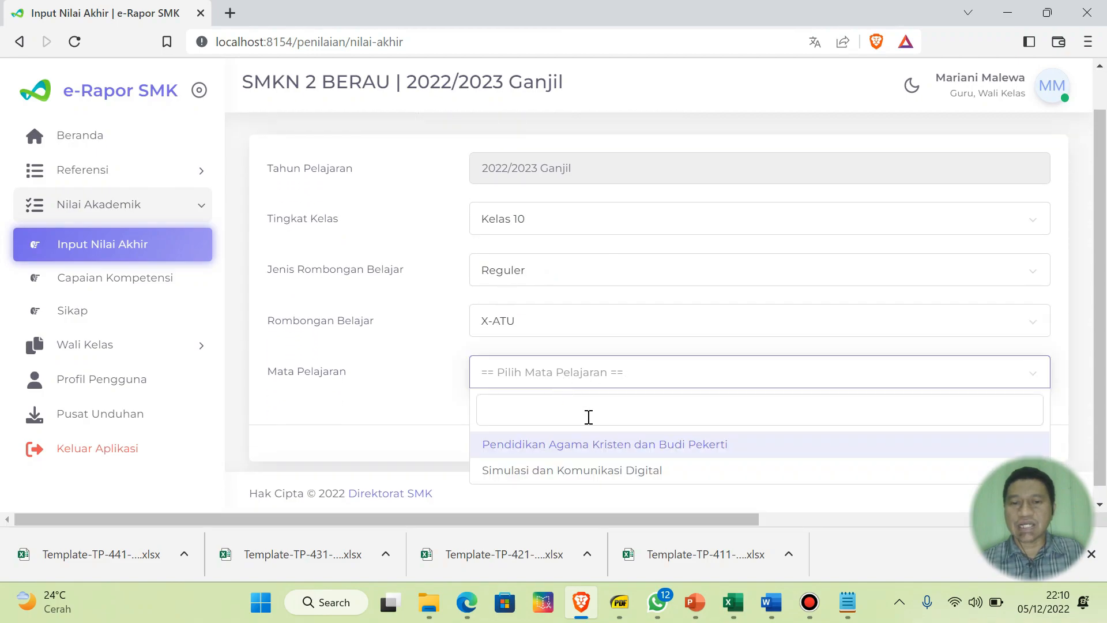
pyautogui.click(593, 480)
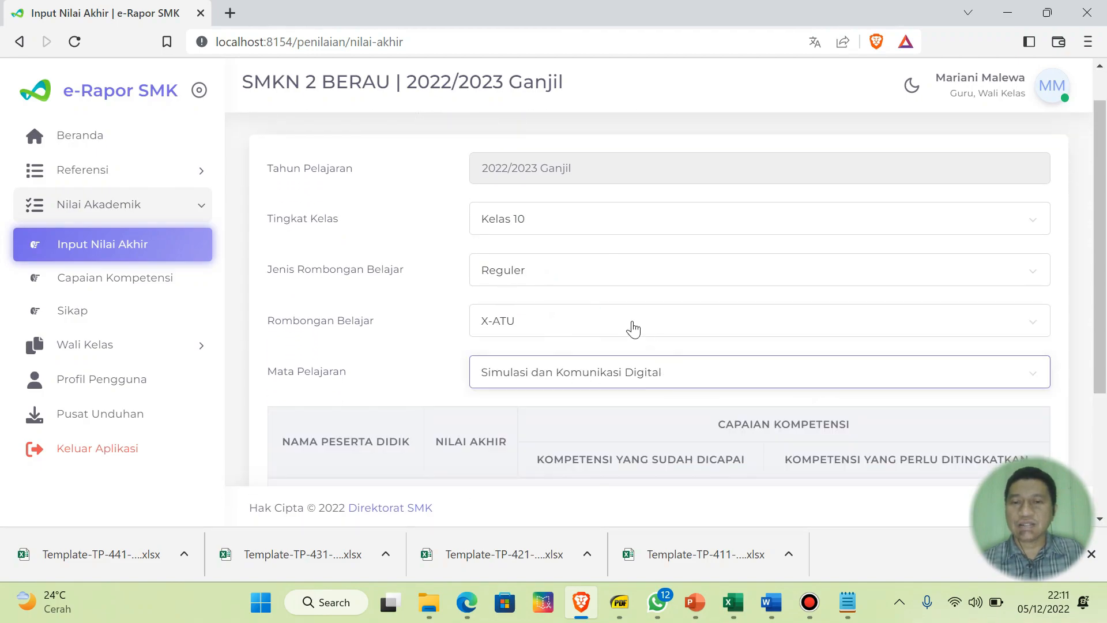
pyautogui.scroll(-3, 689, 277)
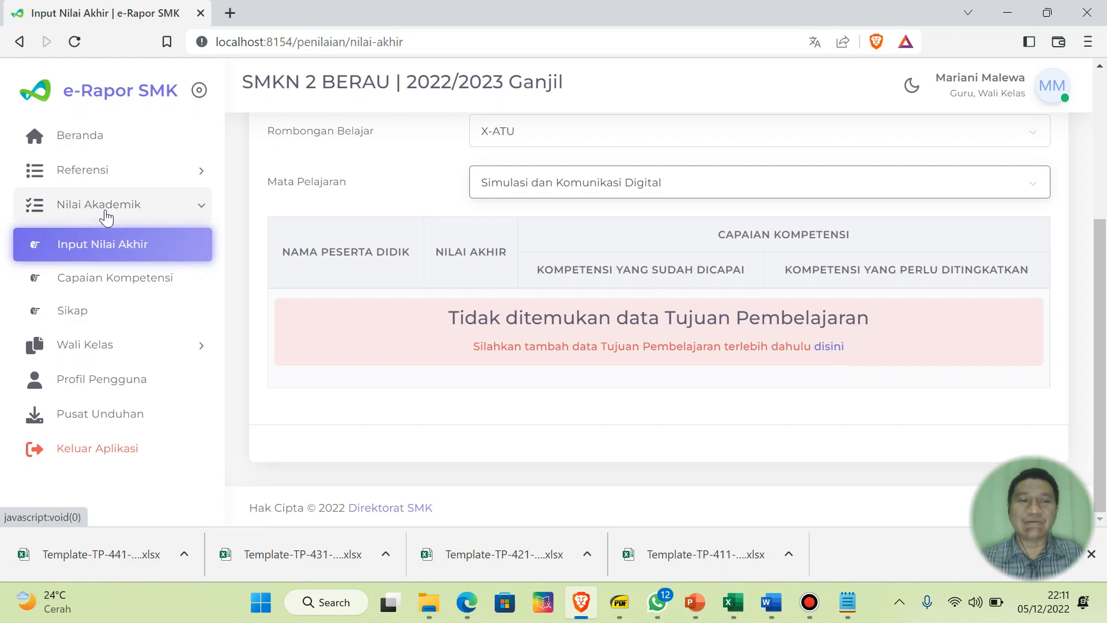
# - Look at the Kompetensi Dasar data under Referensi and open the Tujuan Pembelajaran page
pyautogui.click(96, 178)
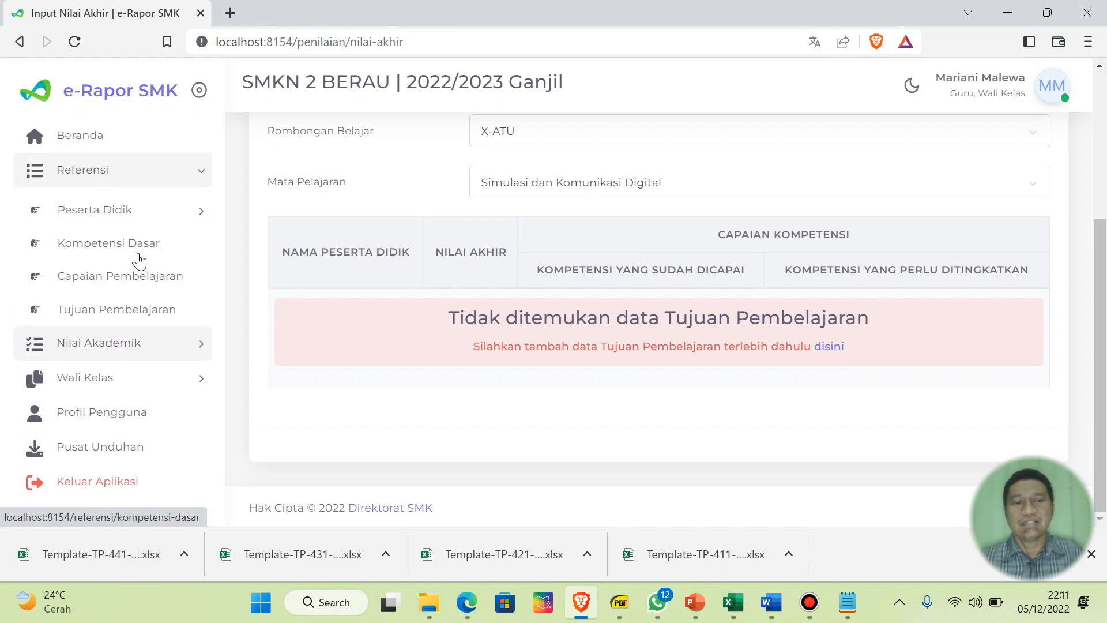
pyautogui.click(102, 250)
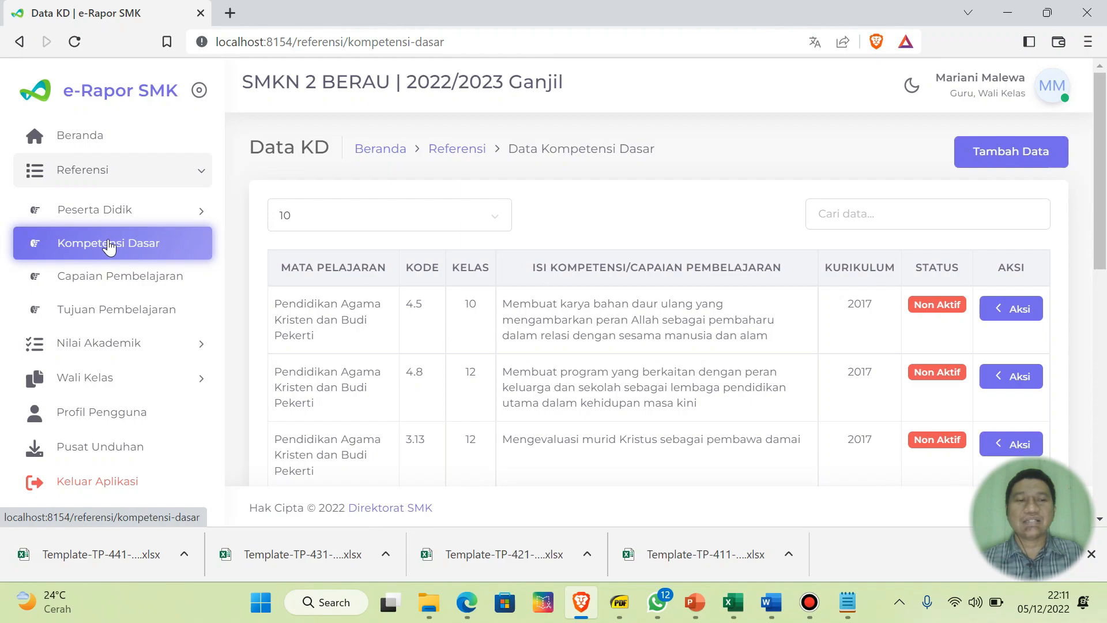
pyautogui.click(120, 313)
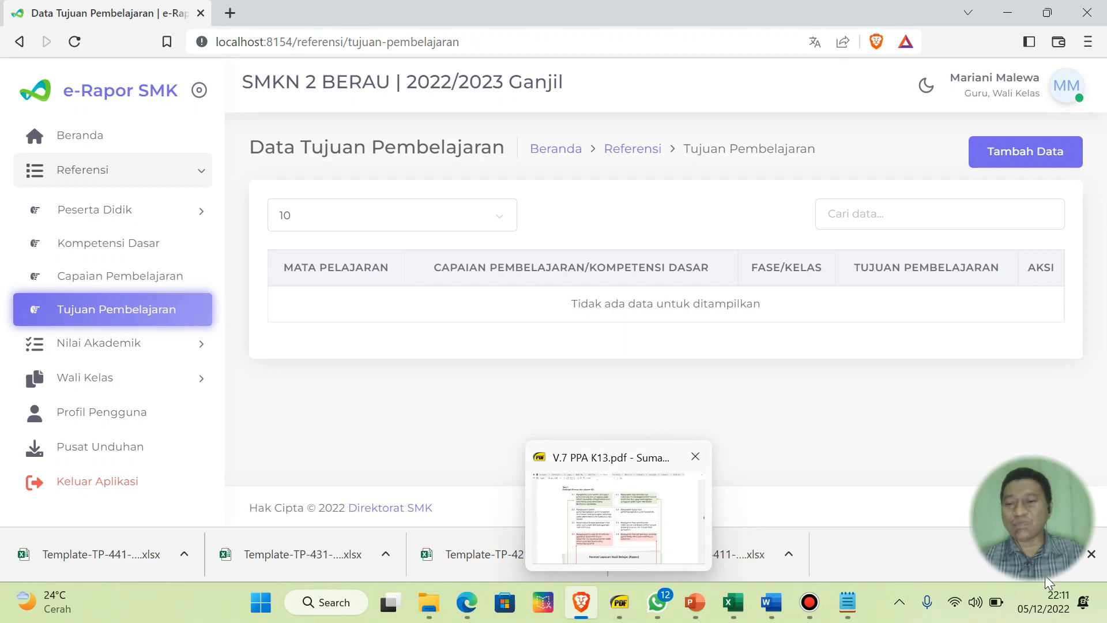
# - Dismiss the browser's download list and review the Simulasi dan Komunikasi Digital TP templates from TP-421 to TP-411 in File Explorer's Downloads folder
pyautogui.click(1089, 554)
pyautogui.click(429, 602)
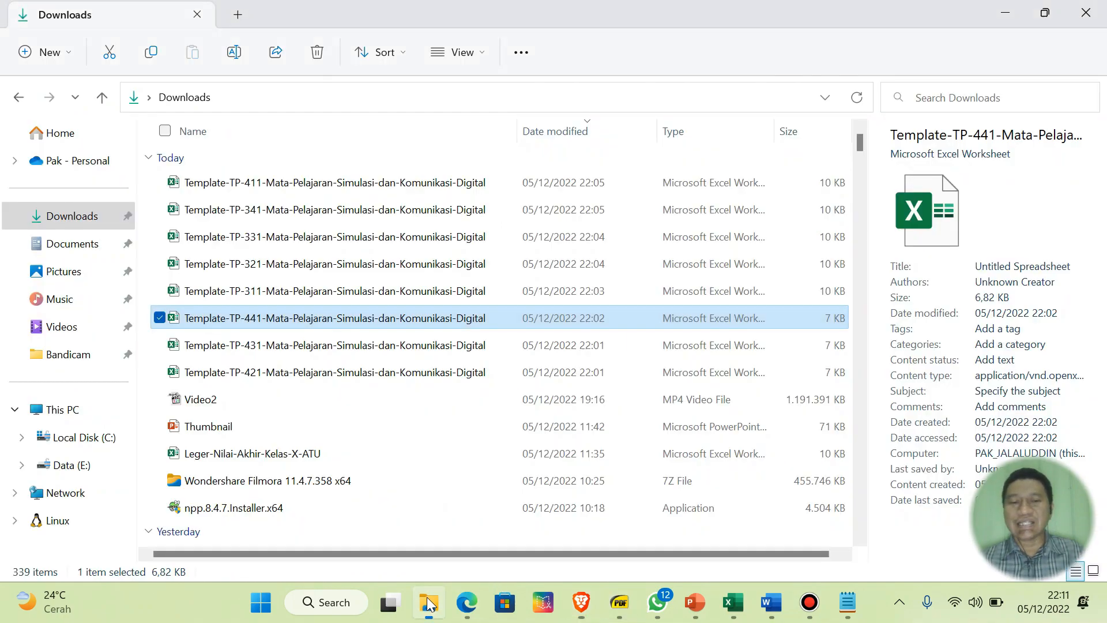
pyautogui.click(346, 371)
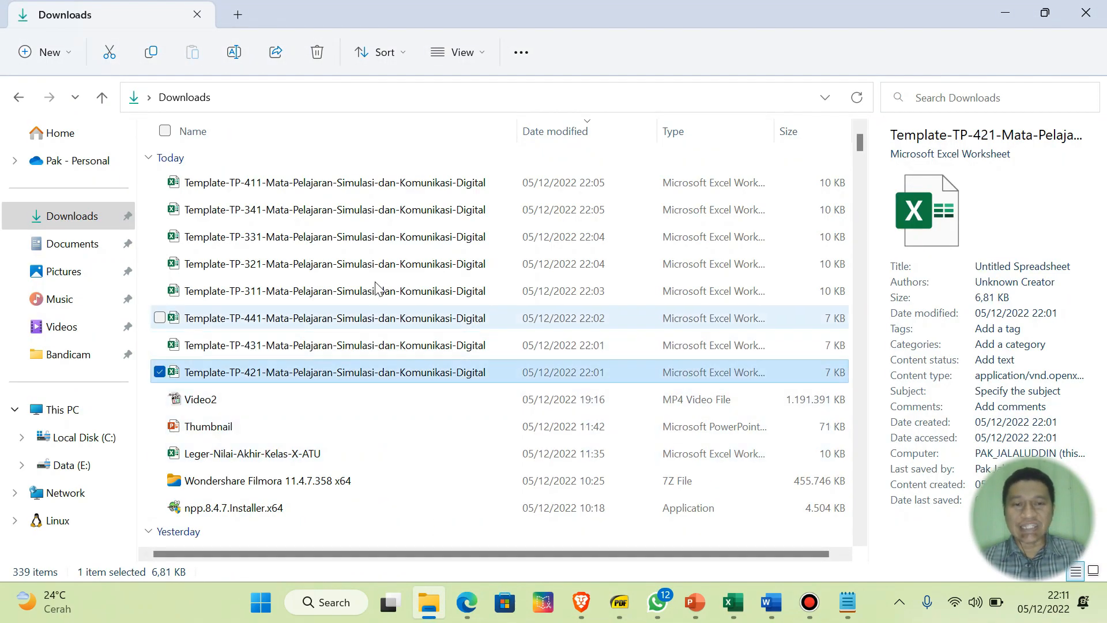
pyautogui.keyDown('shift'); pyautogui.click(377, 192); pyautogui.keyUp('shift')
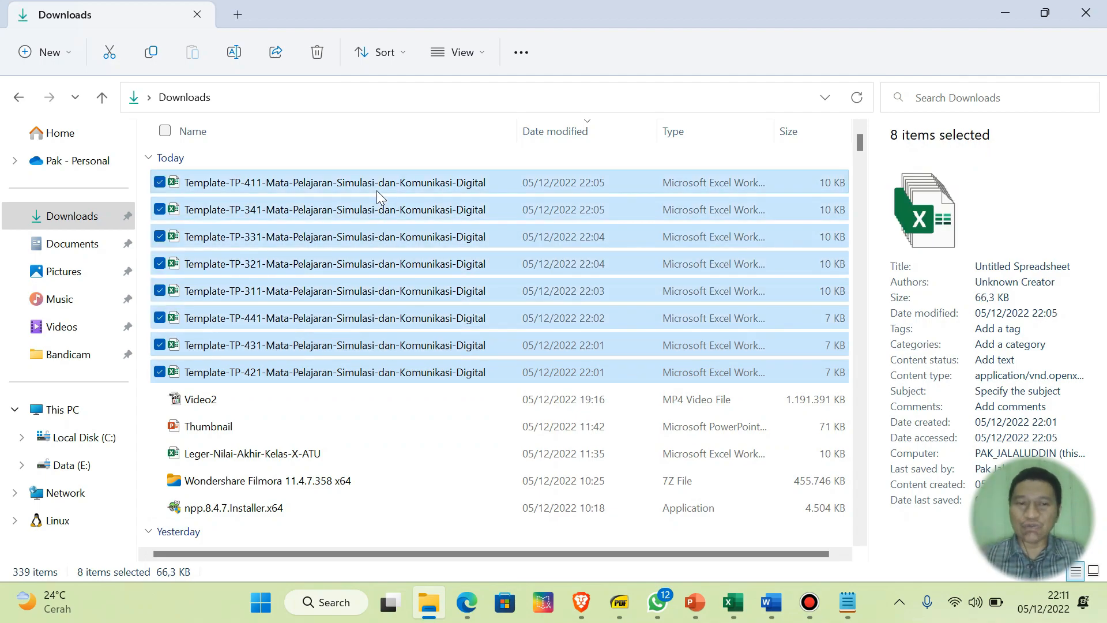
pyautogui.click(464, 234)
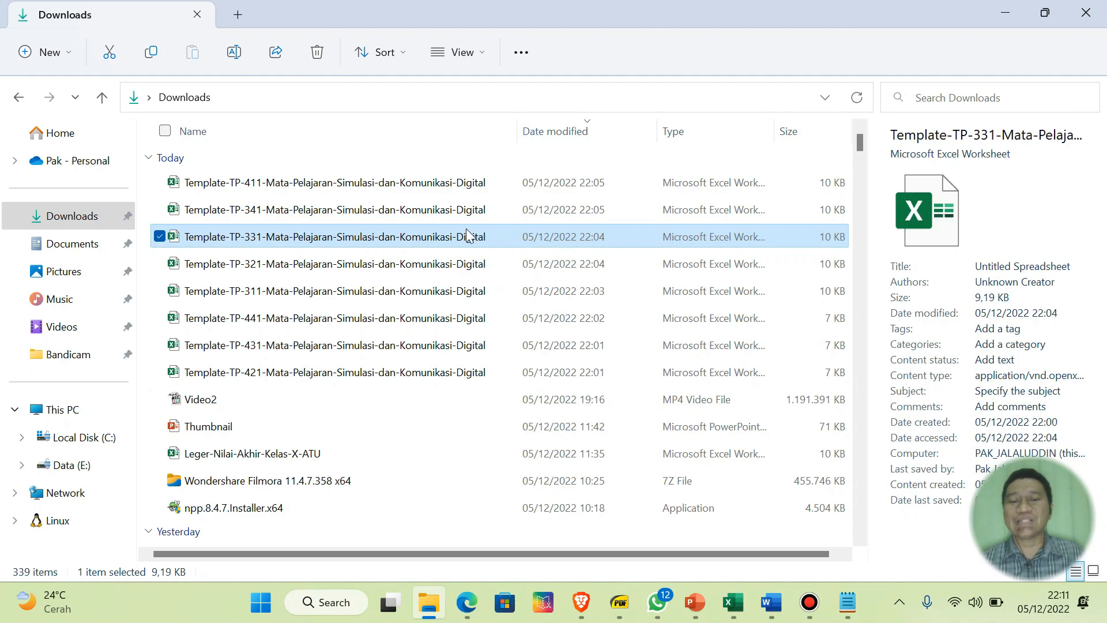
# - Switch to e-Rapor SMK in the Brave browser and start adding a new Tujuan Pembelajaran entry
pyautogui.click(581, 602)
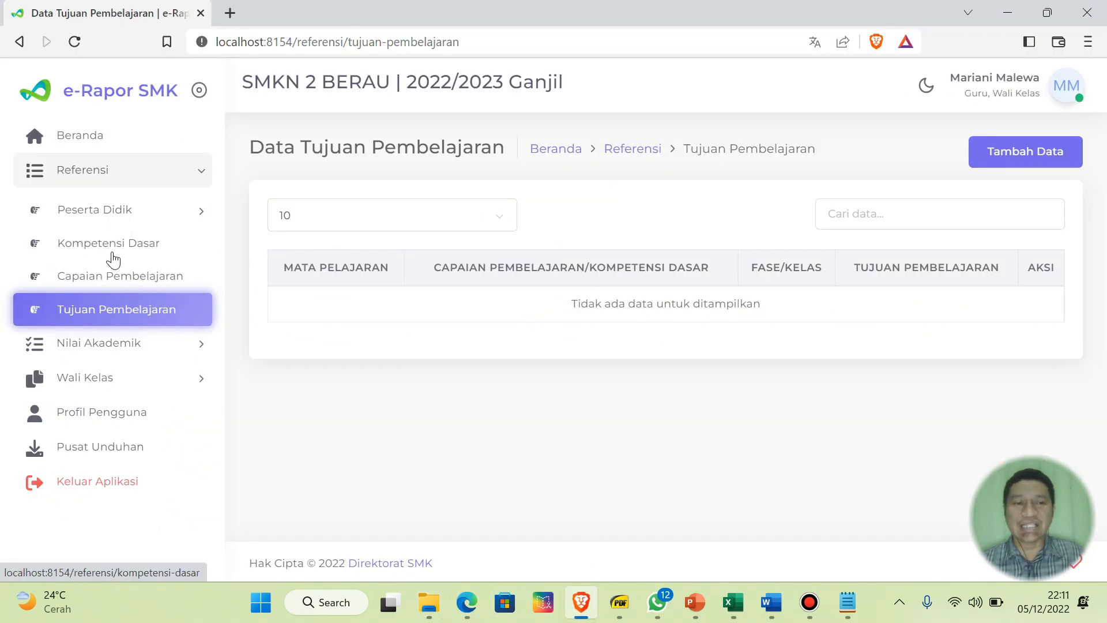
pyautogui.click(120, 309)
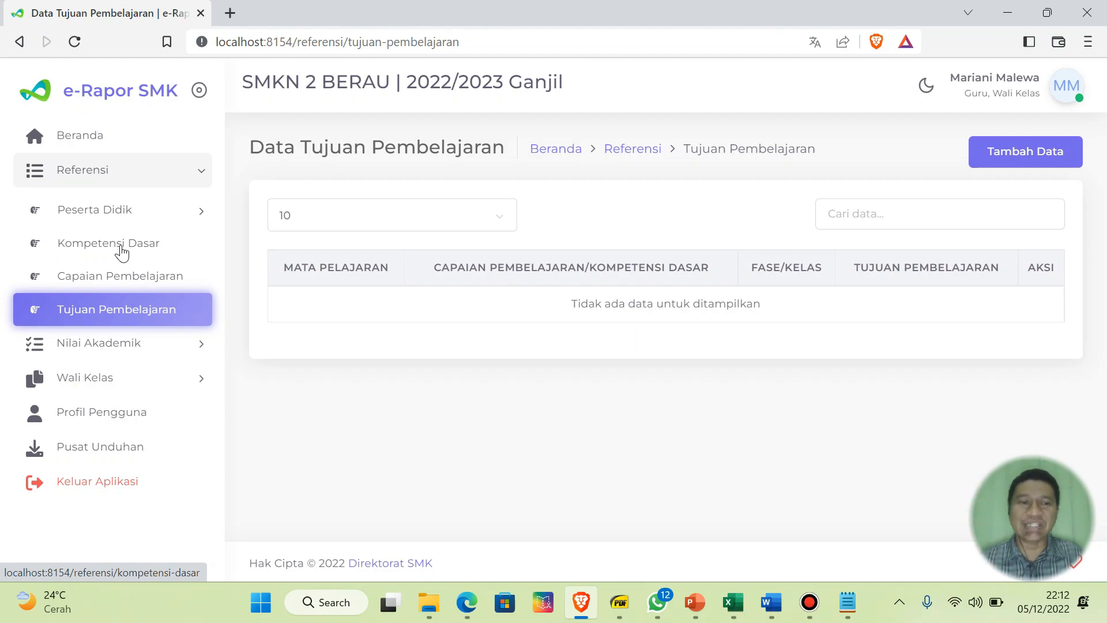
pyautogui.click(112, 315)
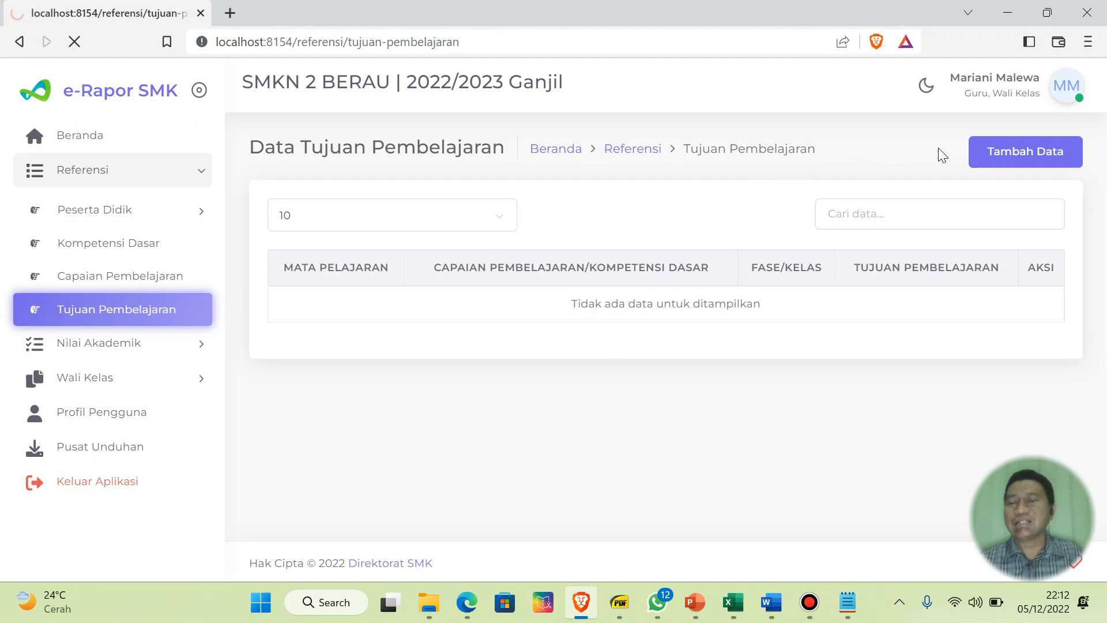
pyautogui.click(1048, 151)
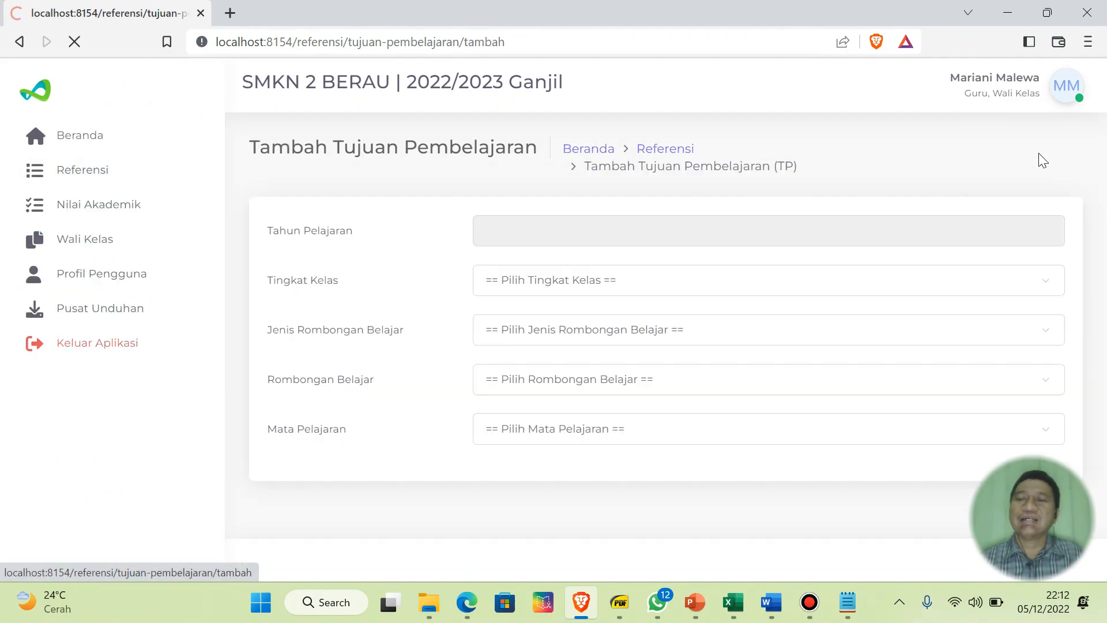
# - Set the entry's class level to Kelas 10, group type to Reguler, Rombongan Belajar to X-ATU and subject to Simulasi dan Komunikasi Digital
pyautogui.click(557, 280)
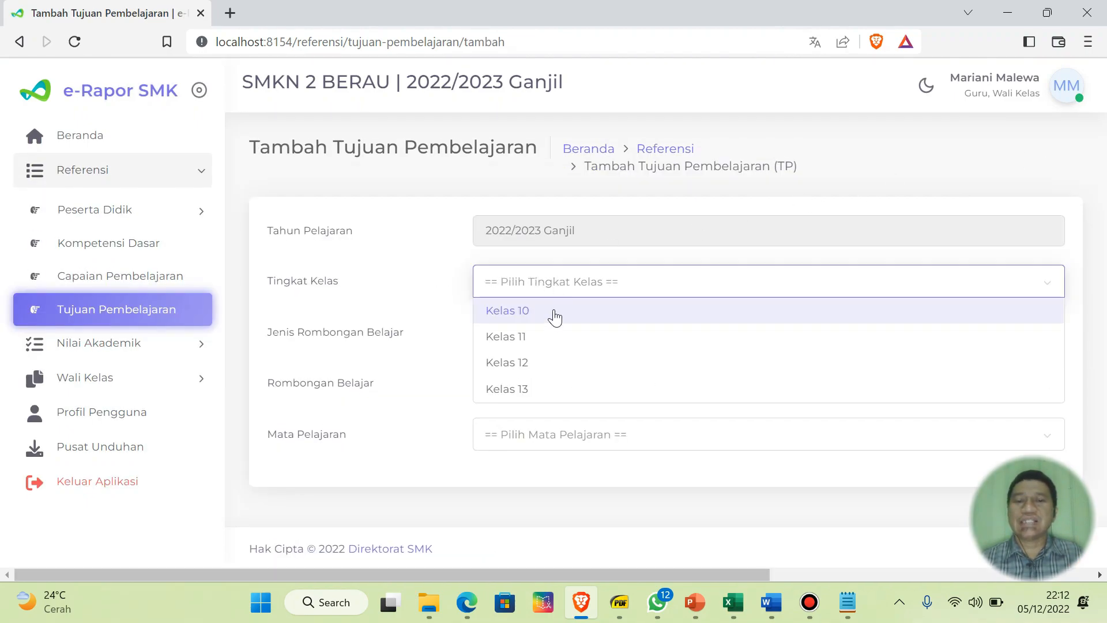
pyautogui.click(554, 314)
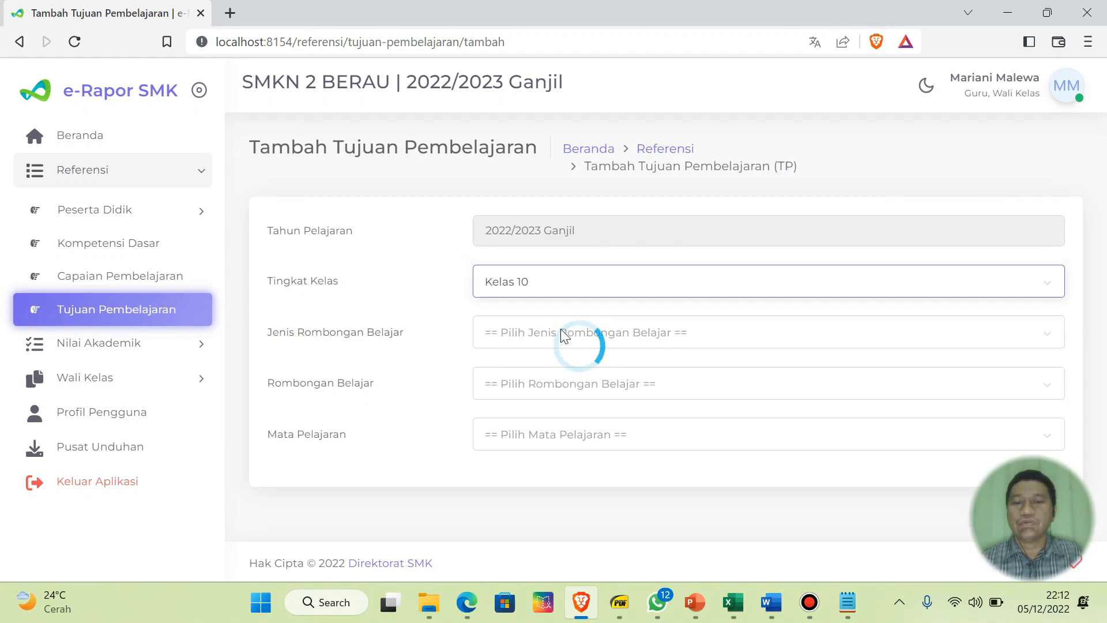
pyautogui.click(562, 335)
pyautogui.click(554, 364)
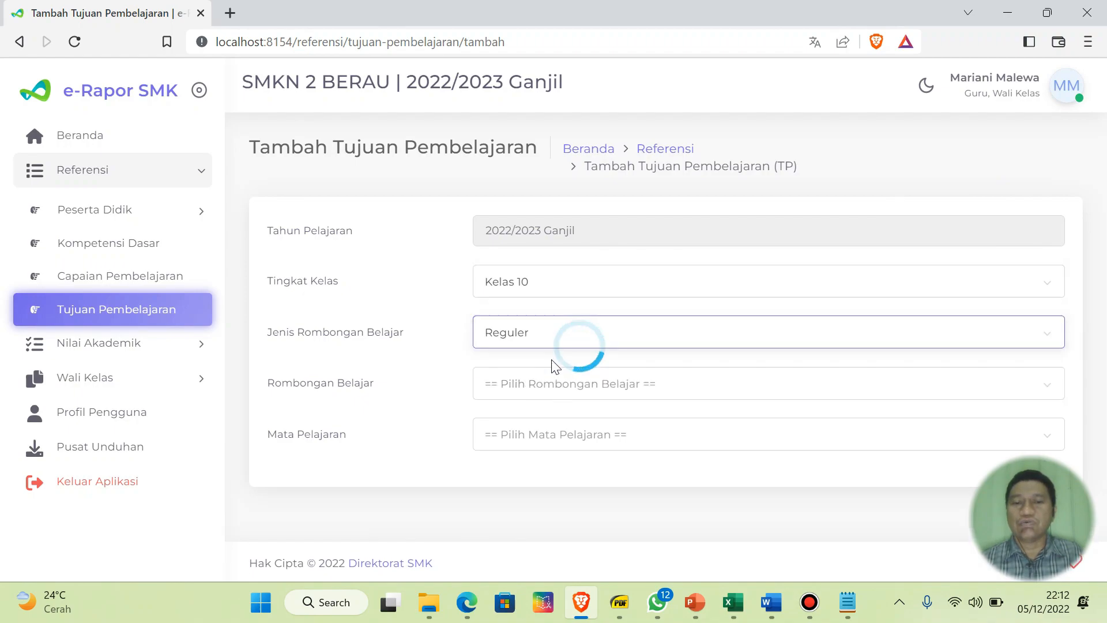
pyautogui.click(555, 397)
pyautogui.click(536, 531)
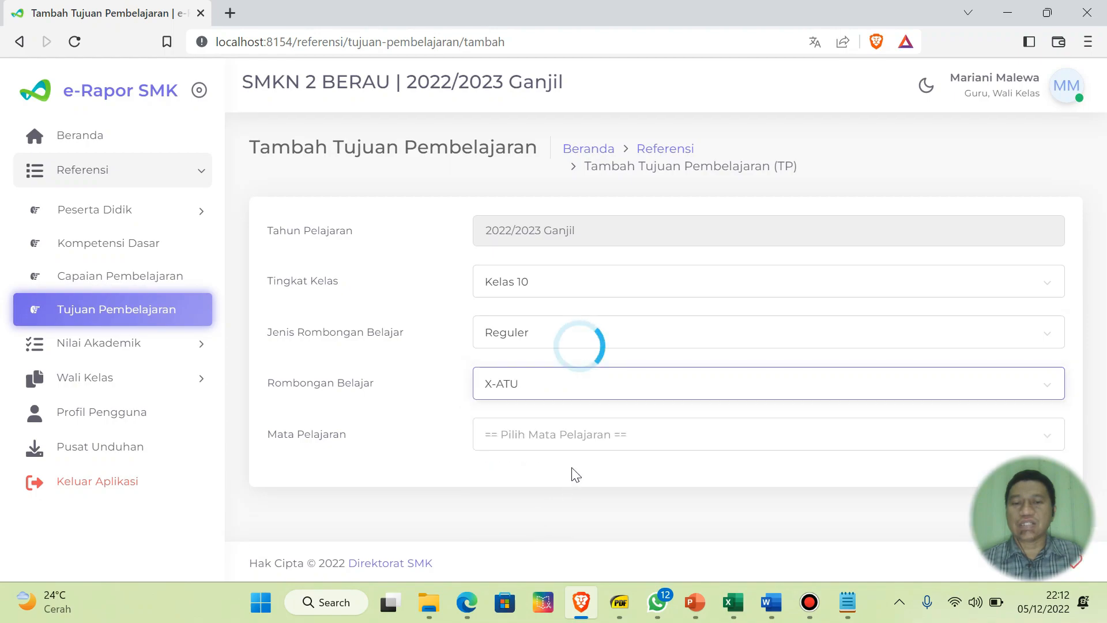
pyautogui.click(585, 437)
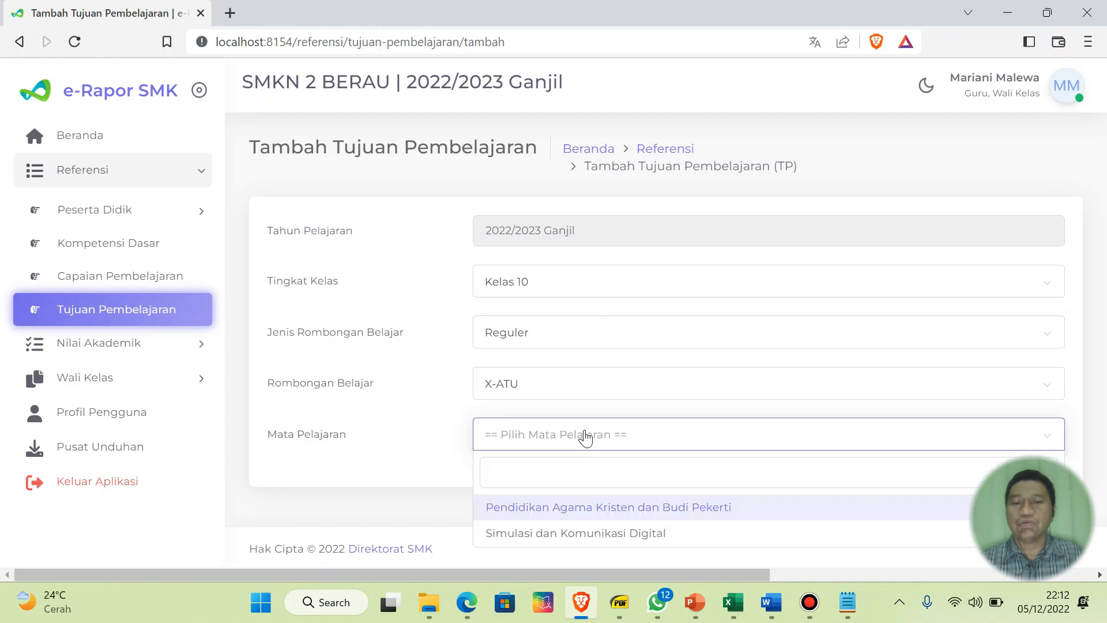
pyautogui.click(623, 535)
# - Set Kompetensi to Pengetahuan and the Kompetensi Dasar to (3.1.1) Memahami Logika dan Algoritma Komputer
pyautogui.scroll(-1, 685, 348)
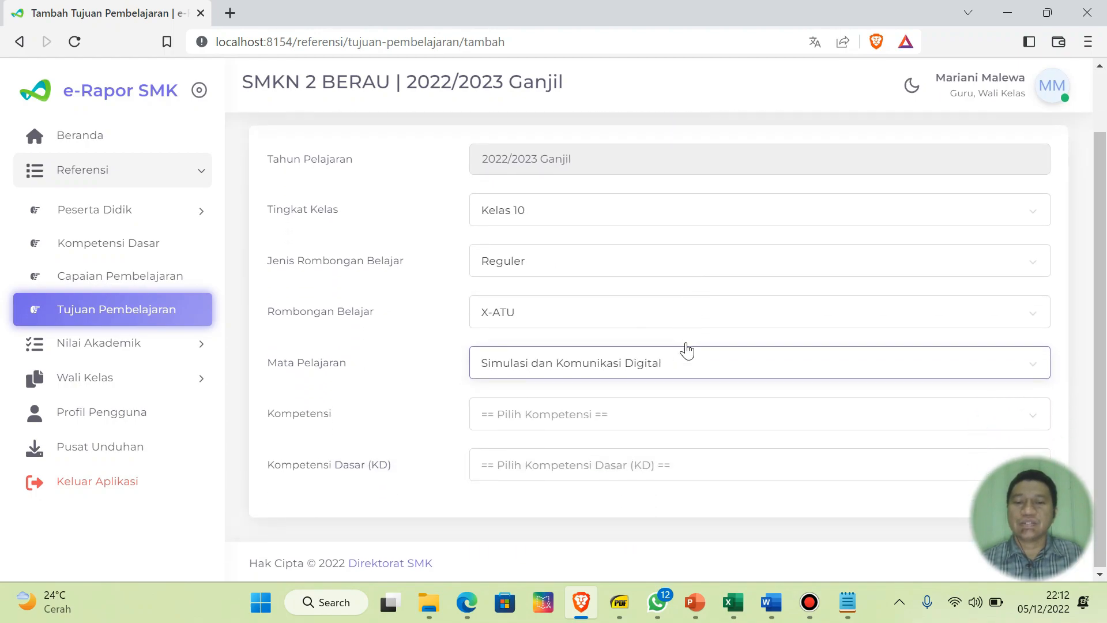
pyautogui.click(568, 419)
pyautogui.click(562, 444)
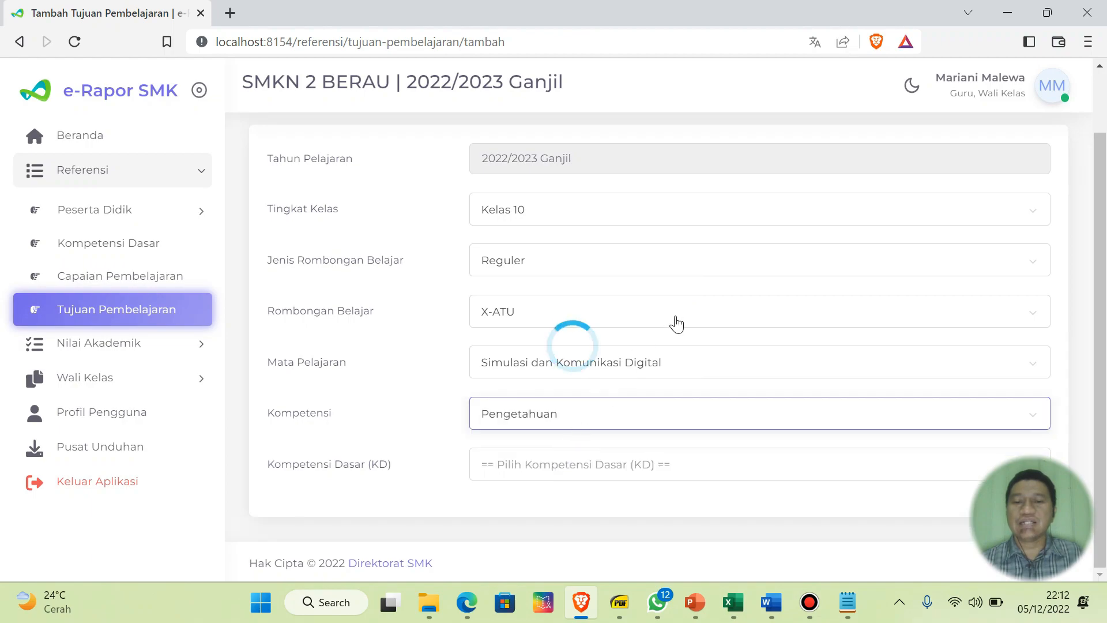
pyautogui.click(577, 471)
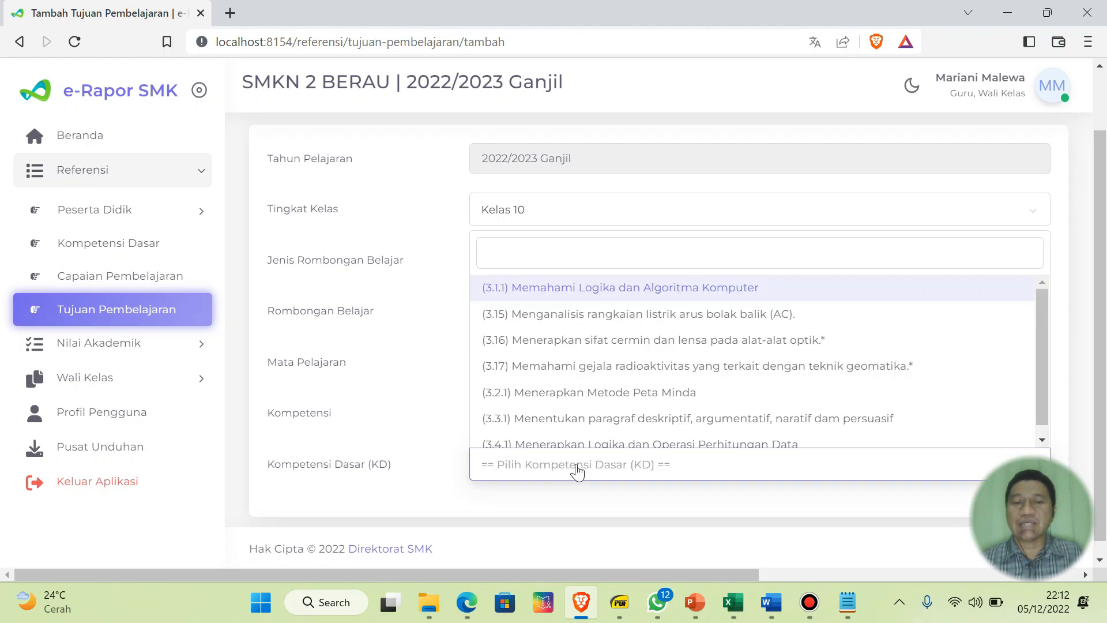
pyautogui.click(644, 288)
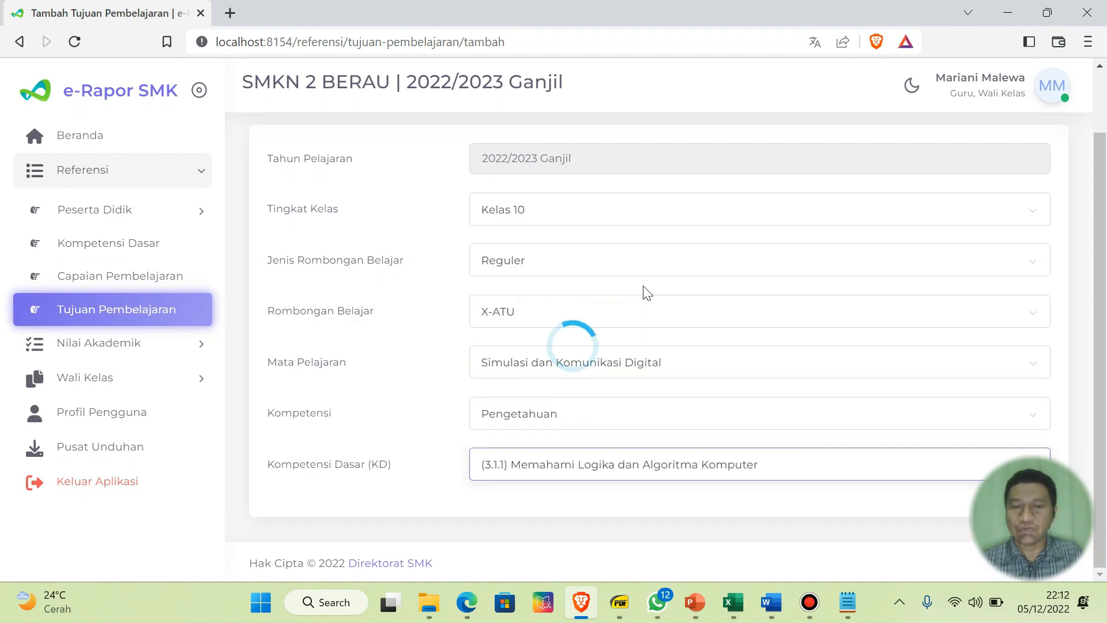
# - Upload the Template-TP-311 Excel file for Simulasi dan Komunikasi Digital from Downloads
pyautogui.scroll(-1, 658, 274)
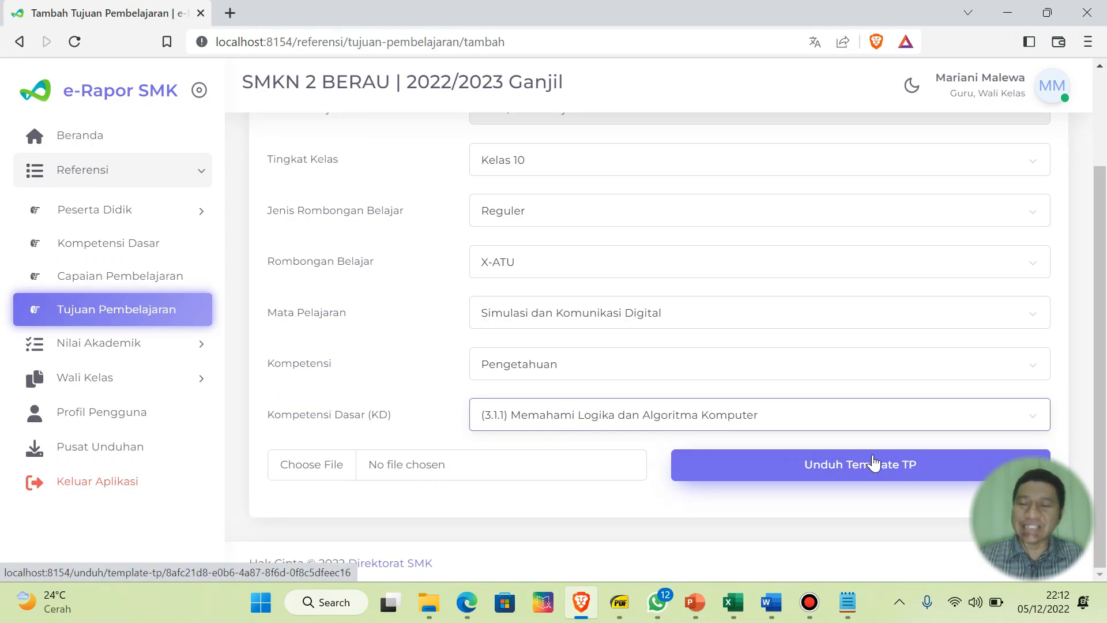
pyautogui.click(304, 461)
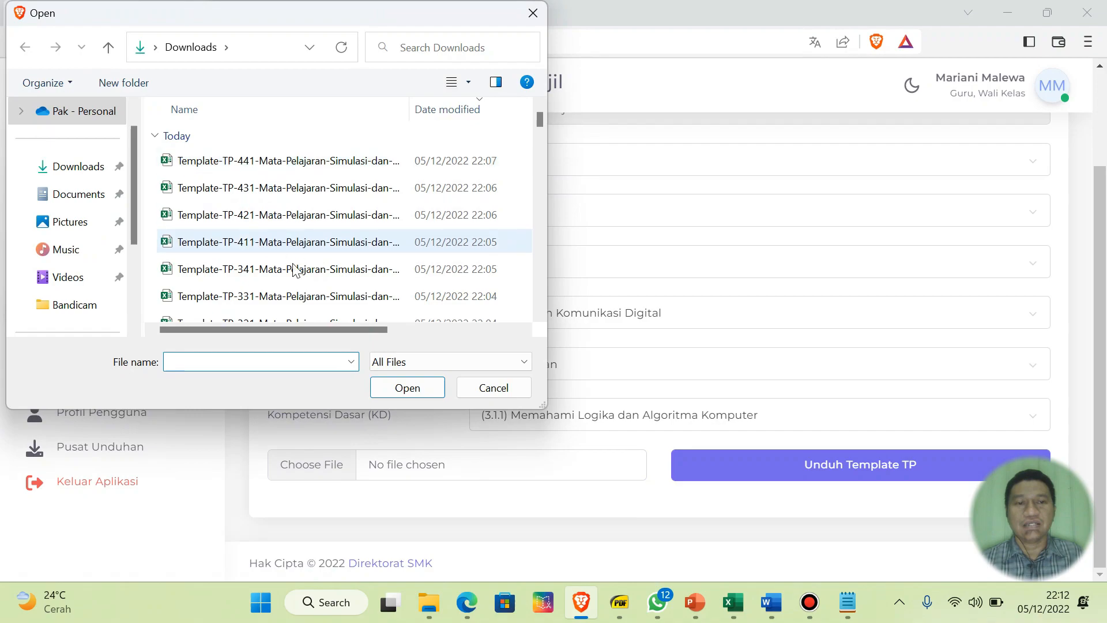
pyautogui.scroll(-1, 314, 276)
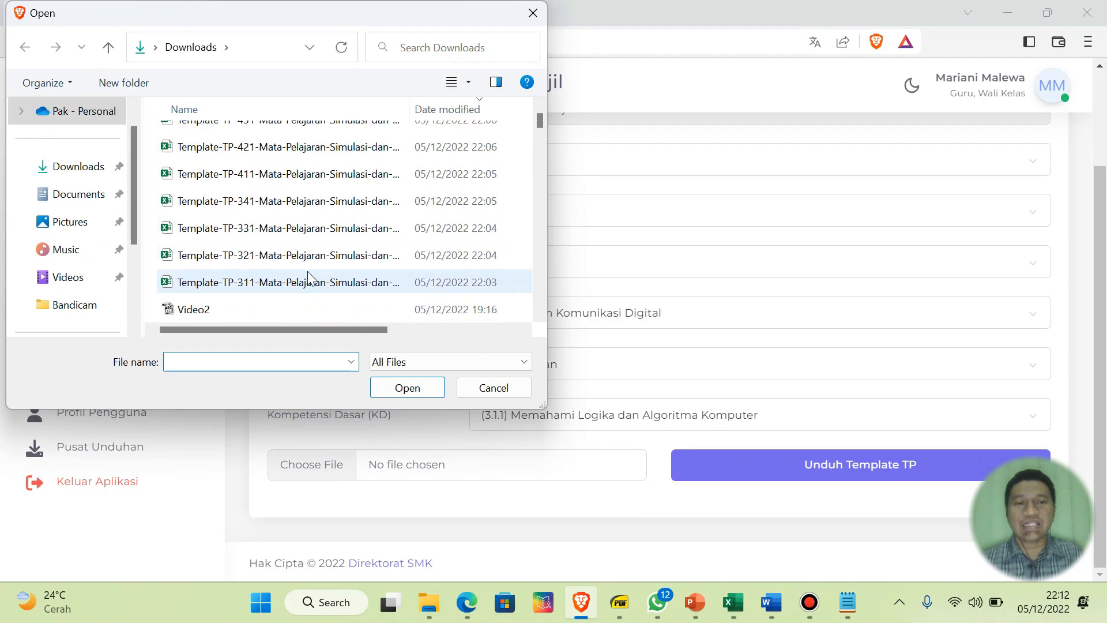
pyautogui.click(271, 282)
pyautogui.doubleClick(271, 282)
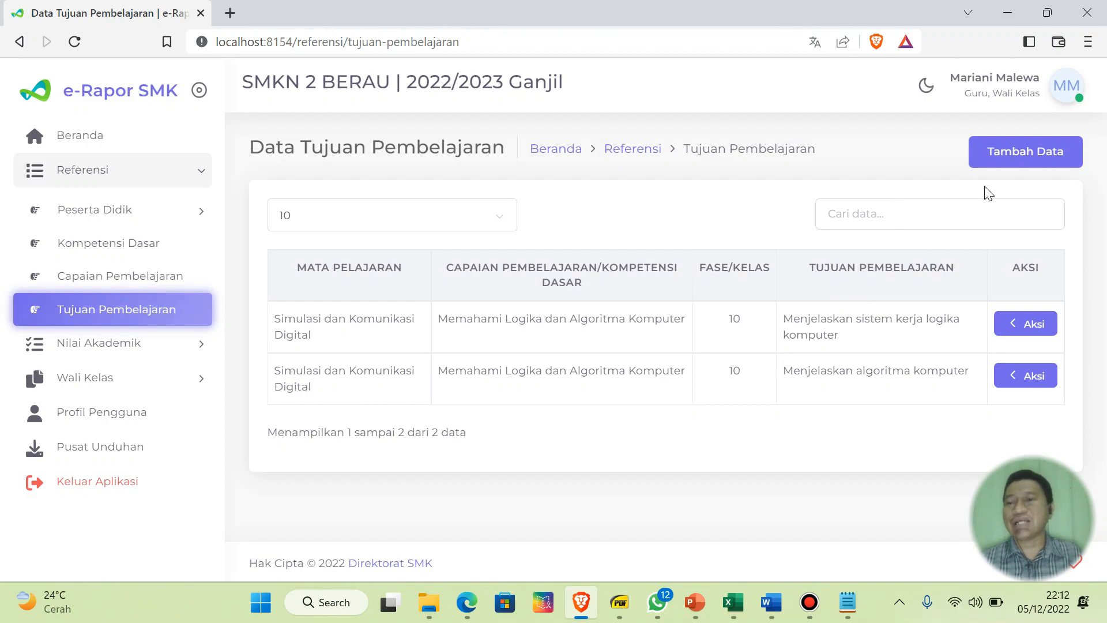
# - Start another Tujuan Pembelajaran entry with Tingkat Kelas set to Kelas 10 and Jenis Rombongan Belajar set to Reguler
pyautogui.click(1018, 161)
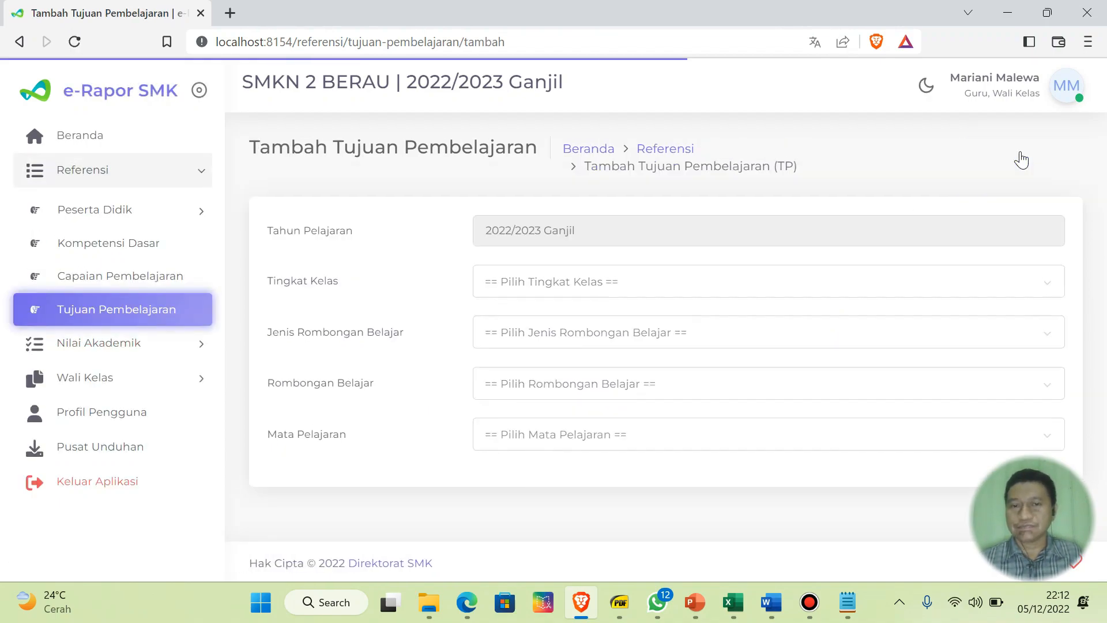
pyautogui.click(606, 288)
pyautogui.click(558, 339)
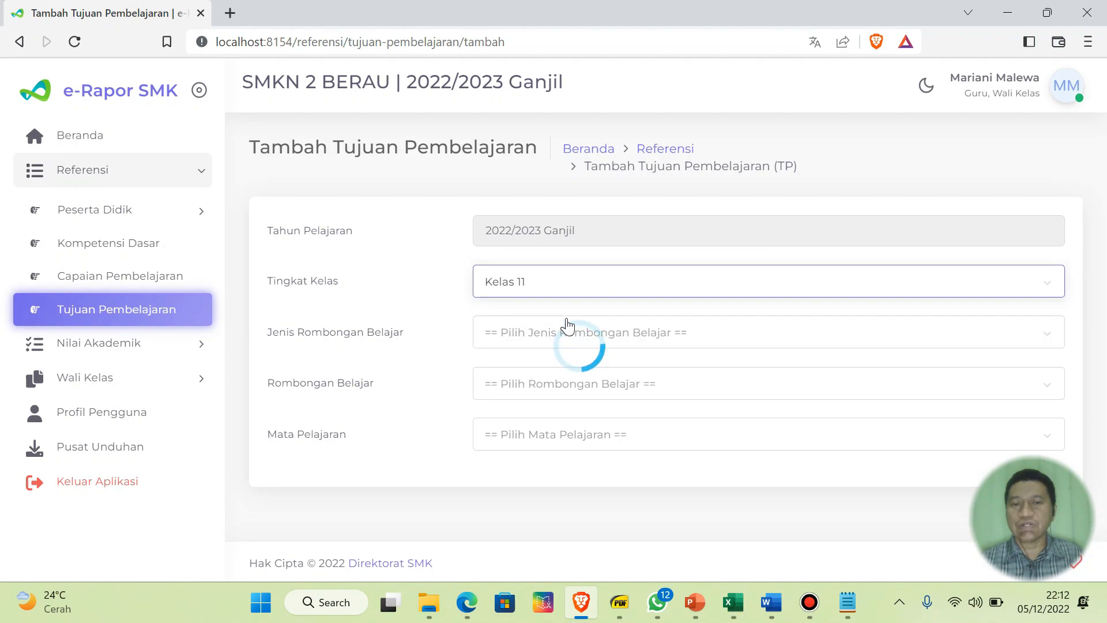
pyautogui.click(593, 284)
pyautogui.click(528, 310)
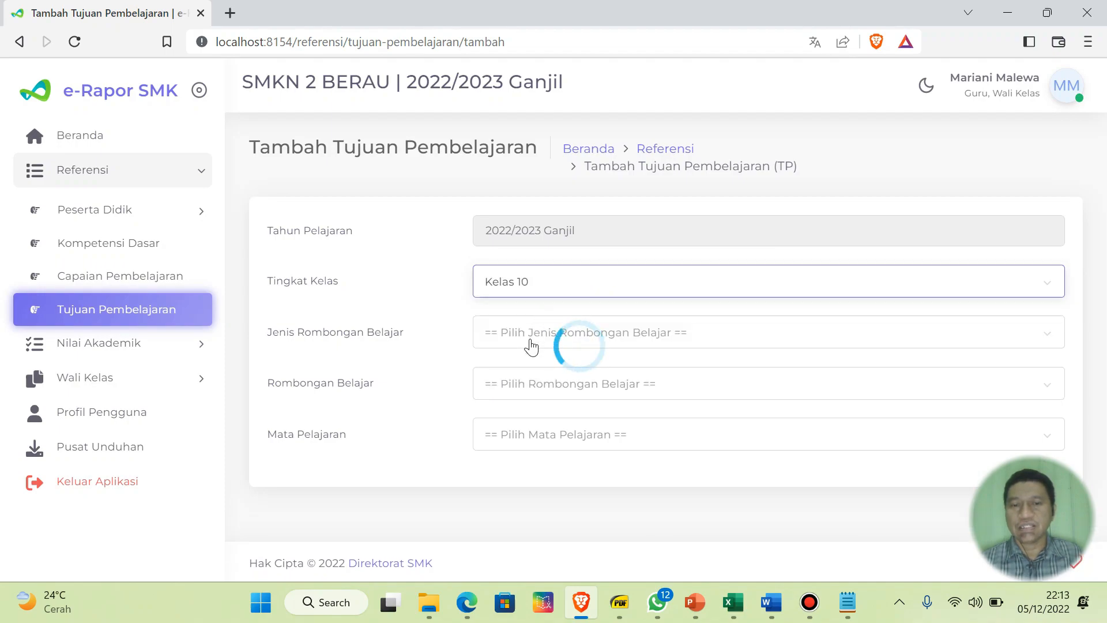
pyautogui.click(529, 345)
pyautogui.click(526, 362)
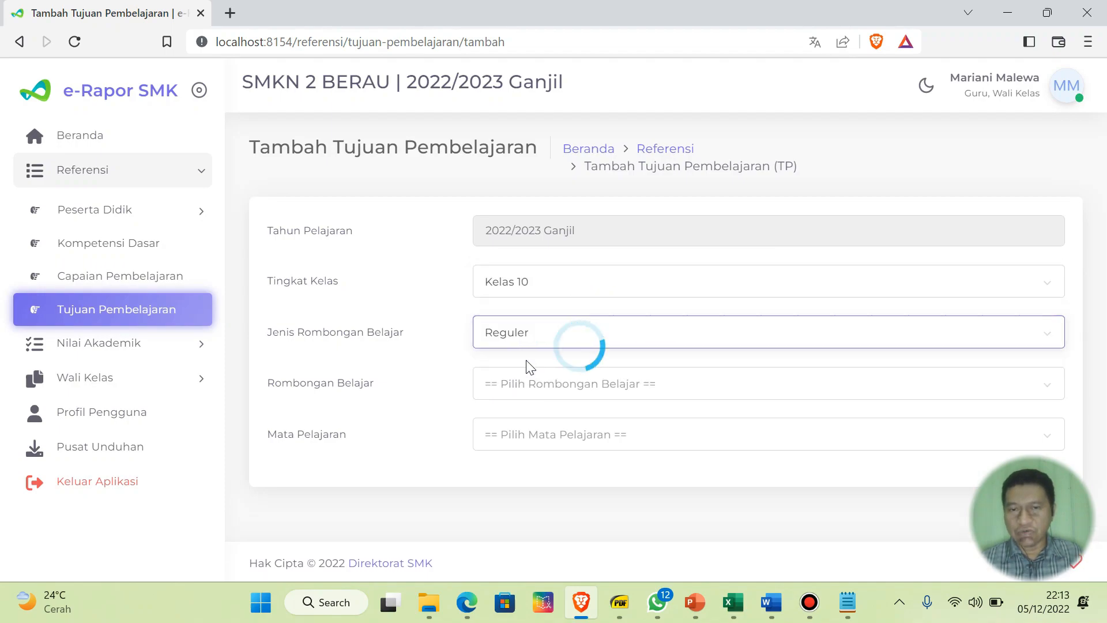
# - Choose X-ATU as the Rombongan Belajar and Simulasi dan Komunikasi Digital as the Mata Pelajaran
pyautogui.click(528, 392)
pyautogui.click(563, 384)
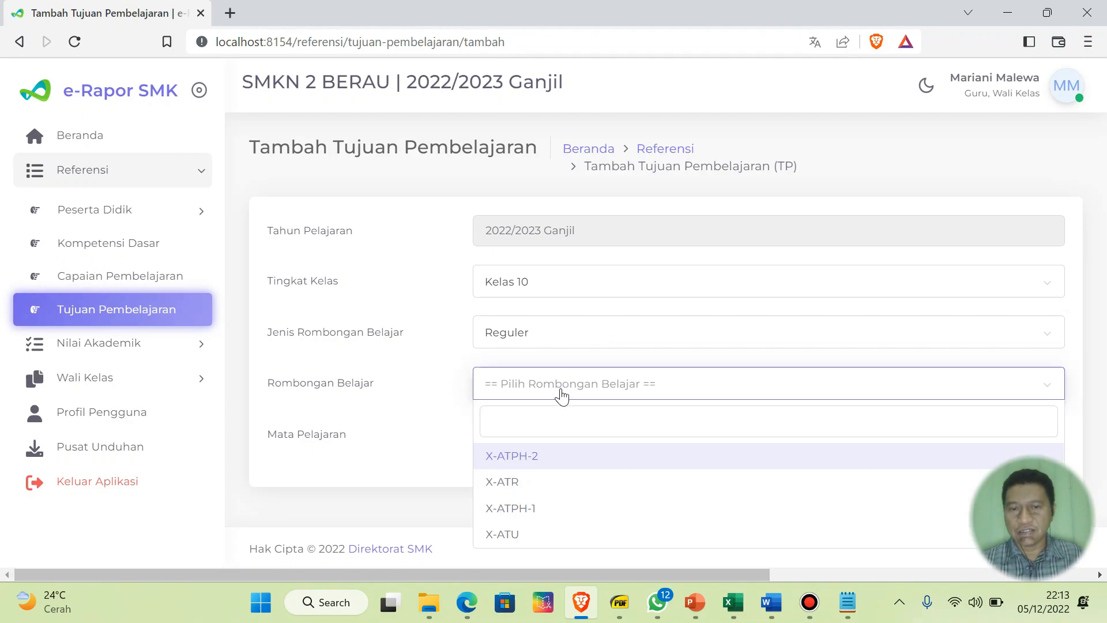
pyautogui.click(532, 532)
pyautogui.click(572, 438)
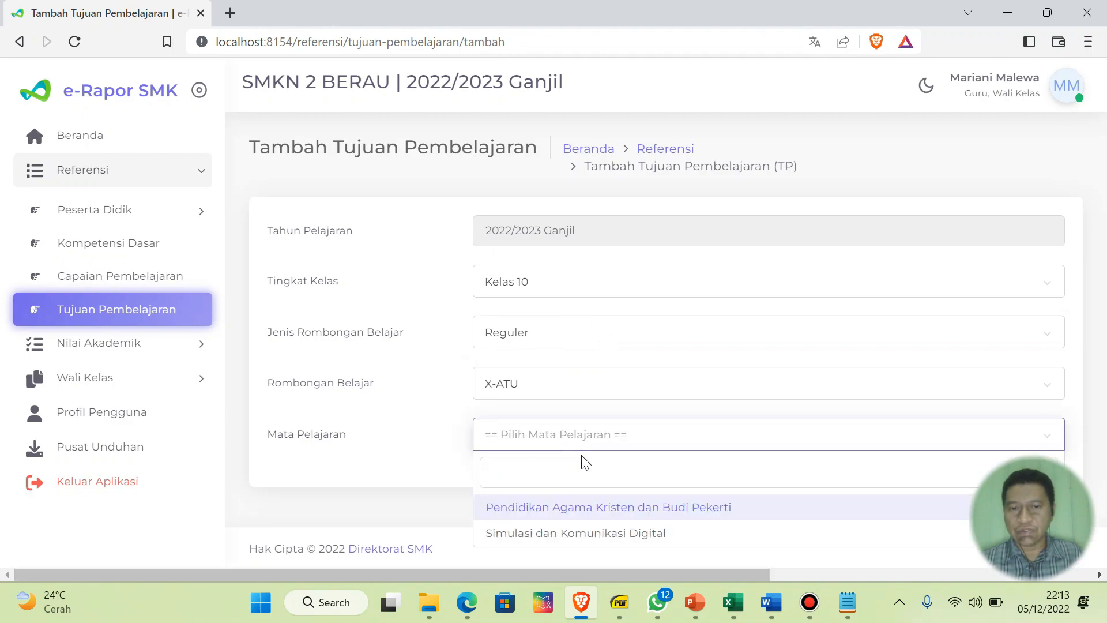
pyautogui.click(597, 533)
# - Set Kompetensi to Pengetahuan and the Kompetensi Dasar to (3.2.1) Menerapkan Metode Peta Minda
pyautogui.scroll(-1, 687, 348)
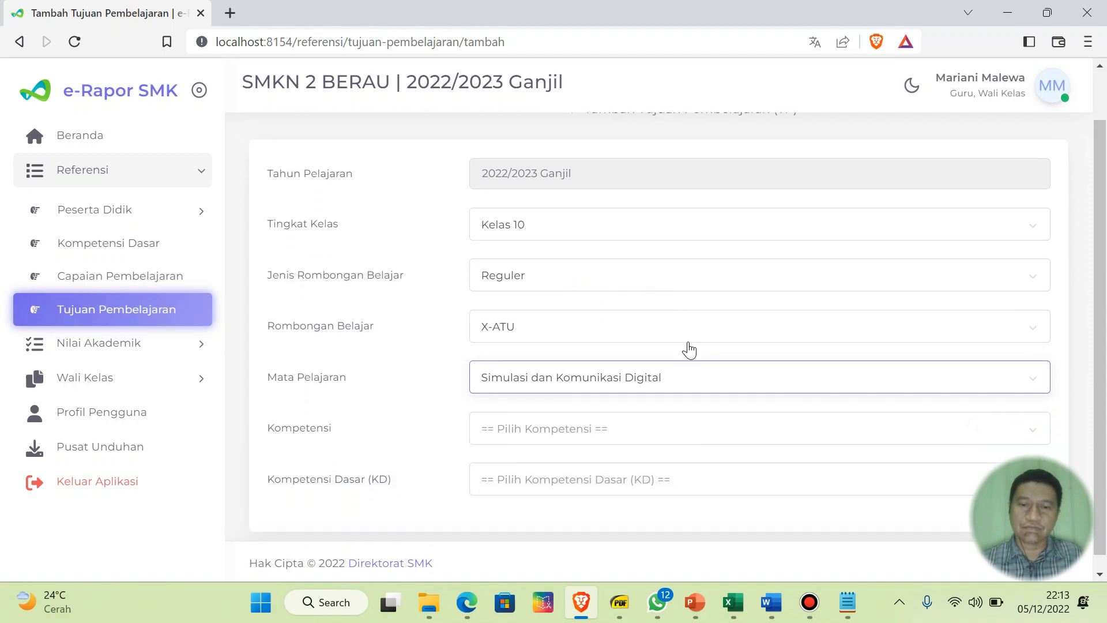
pyautogui.click(552, 412)
pyautogui.click(549, 453)
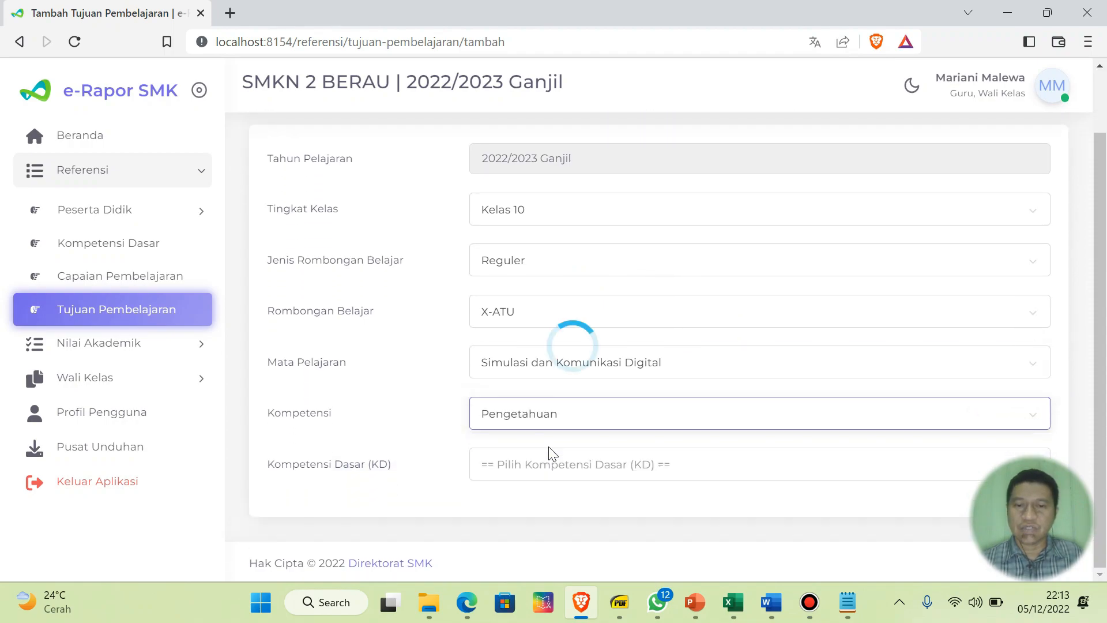
pyautogui.click(617, 457)
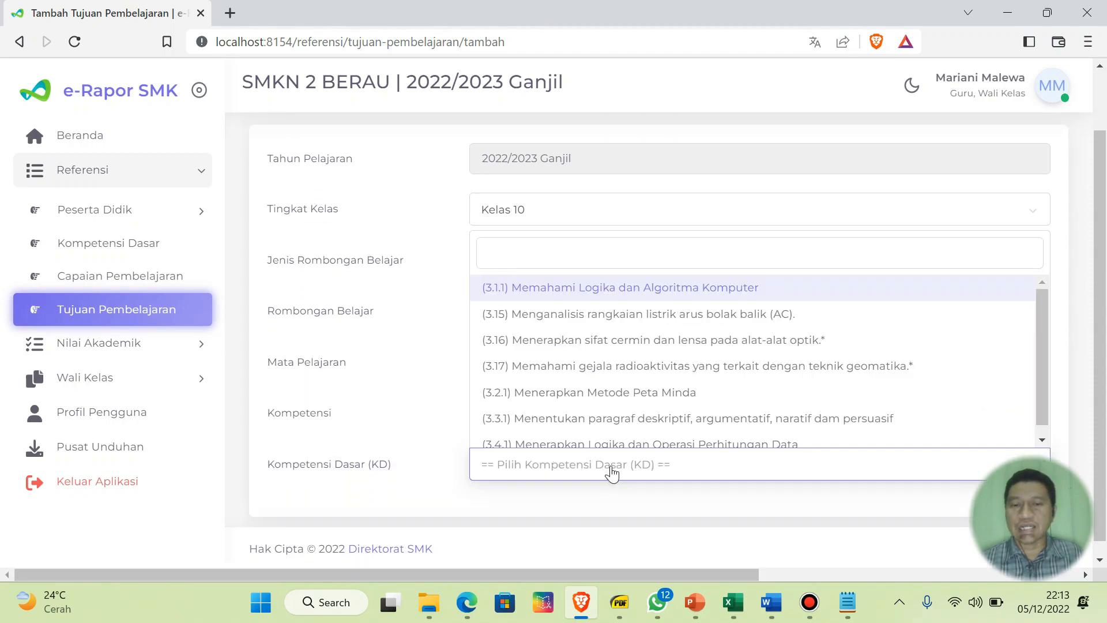
pyautogui.click(631, 394)
# - Upload the Template-TP-321 Excel file for Simulasi dan Komunikasi Digital from Downloads
pyautogui.scroll(-1, 724, 323)
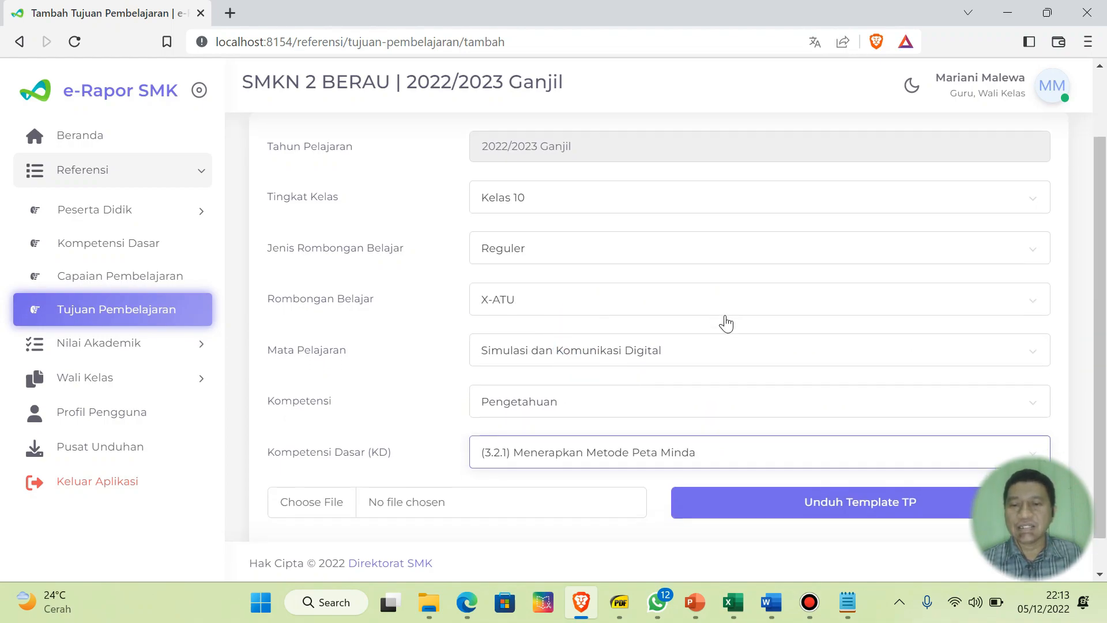
pyautogui.click(326, 455)
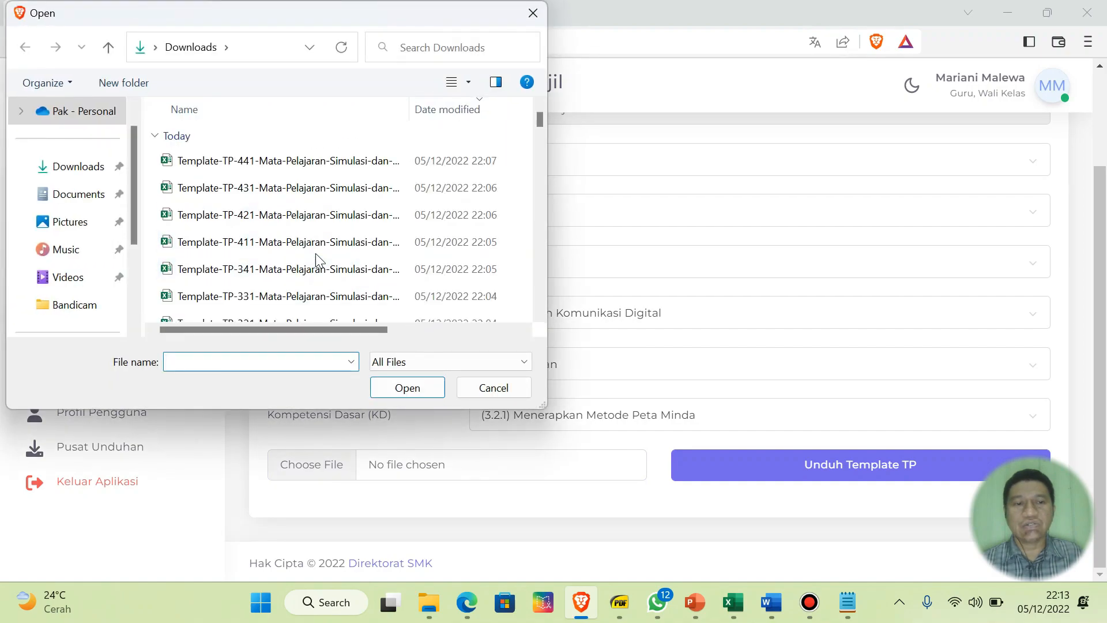
pyautogui.scroll(-1, 316, 253)
pyautogui.doubleClick(285, 259)
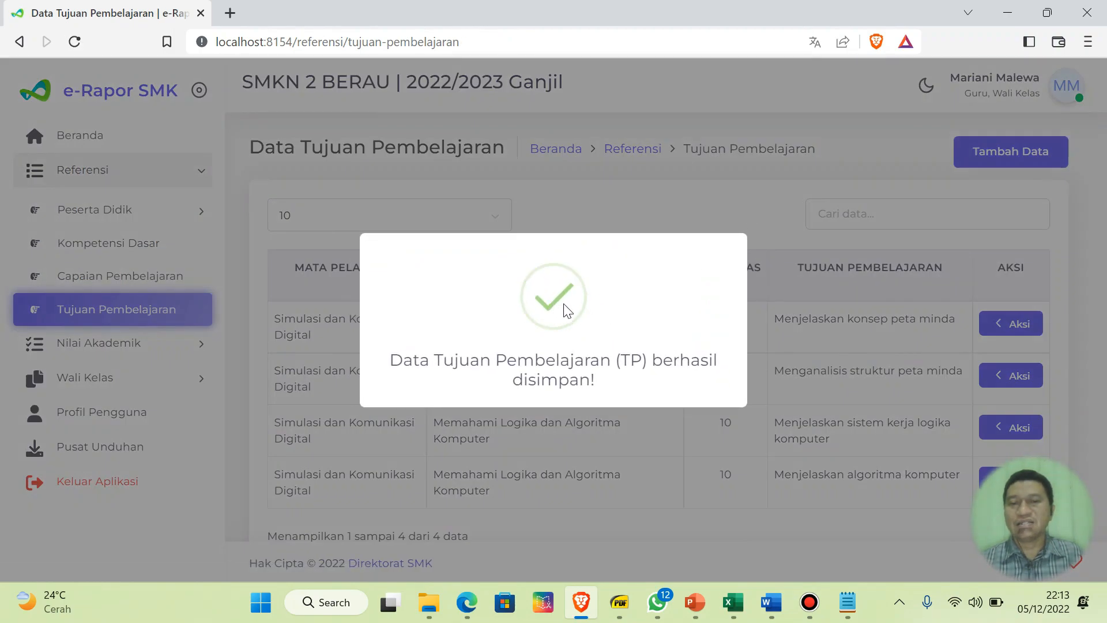
# - Start a new Tujuan Pembelajaran entry with Tingkat Kelas set to Kelas 10 and Jenis Rombongan Belajar set to Reguler
pyautogui.scroll(-1, 632, 329)
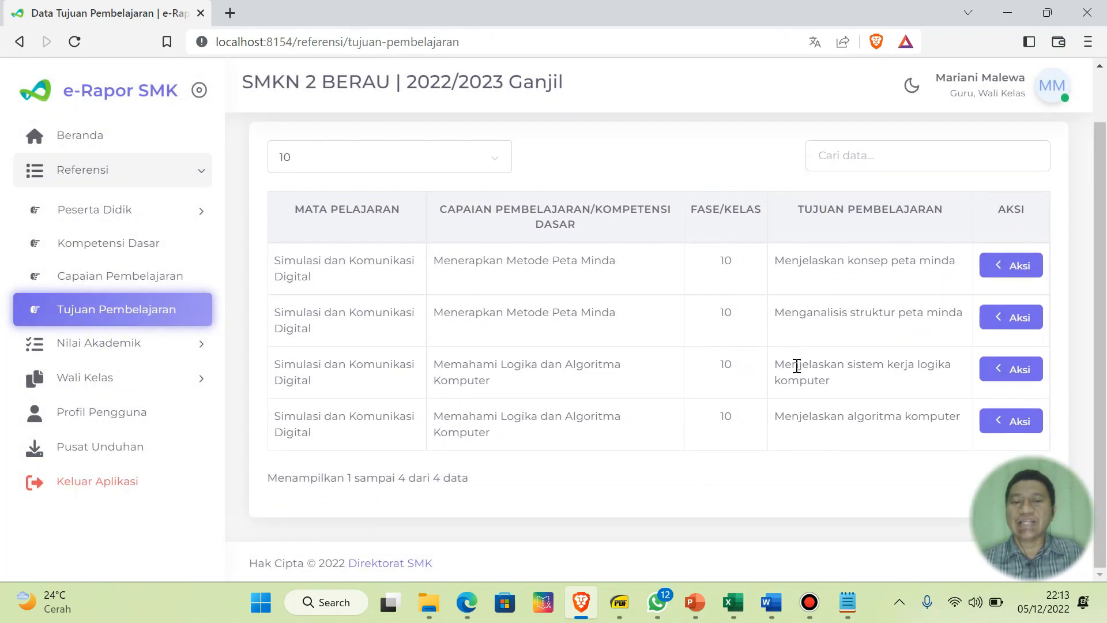
pyautogui.scroll(1, 722, 455)
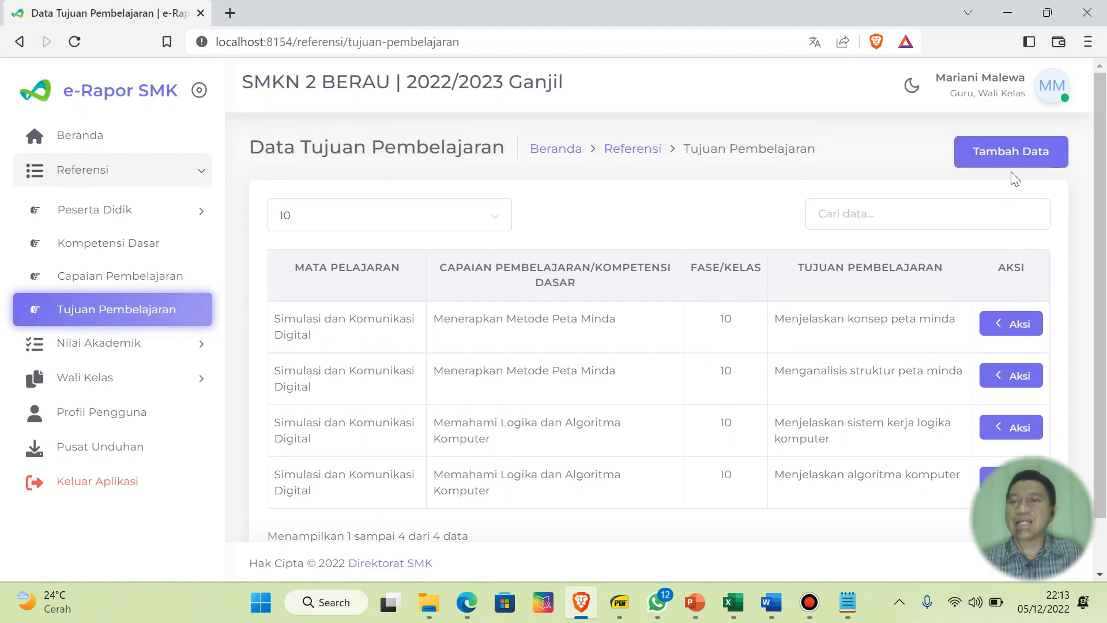
pyautogui.click(1008, 162)
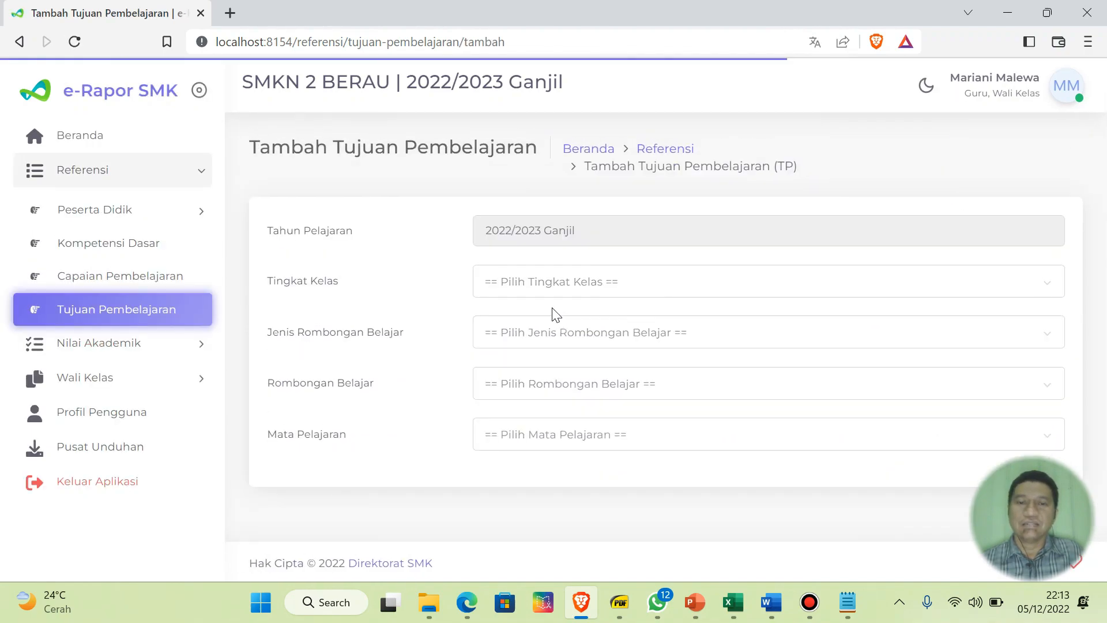
pyautogui.click(540, 291)
pyautogui.click(539, 315)
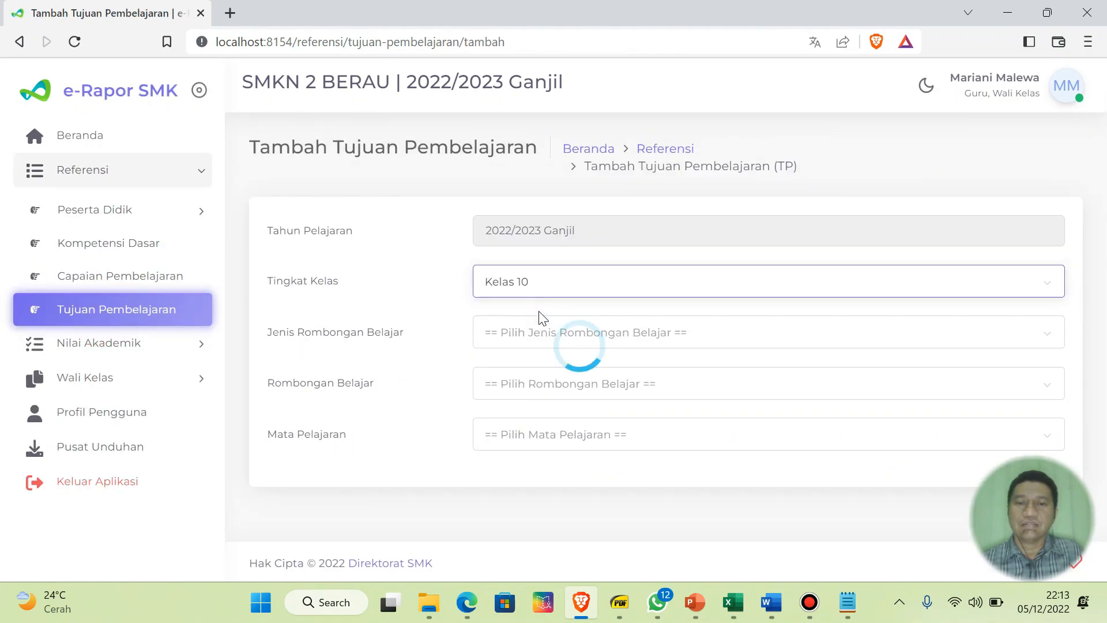
pyautogui.click(537, 340)
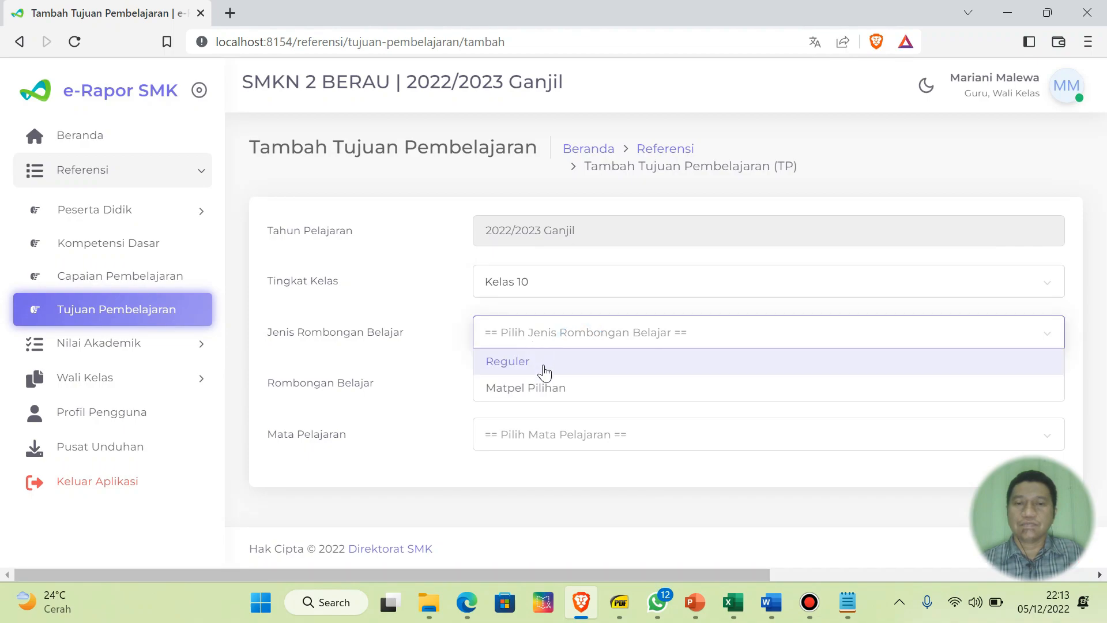
pyautogui.click(543, 366)
# - Choose X-ATU as the Rombongan Belajar and Simulasi dan Komunikasi Digital as the Mata Pelajaran
pyautogui.click(573, 385)
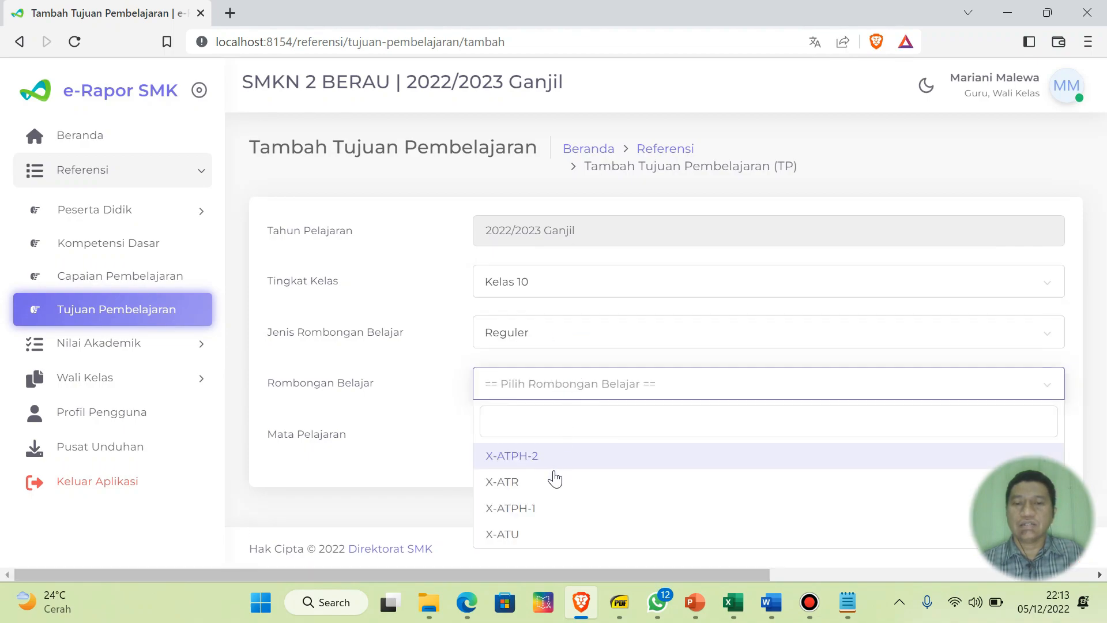
pyautogui.click(534, 532)
pyautogui.click(600, 441)
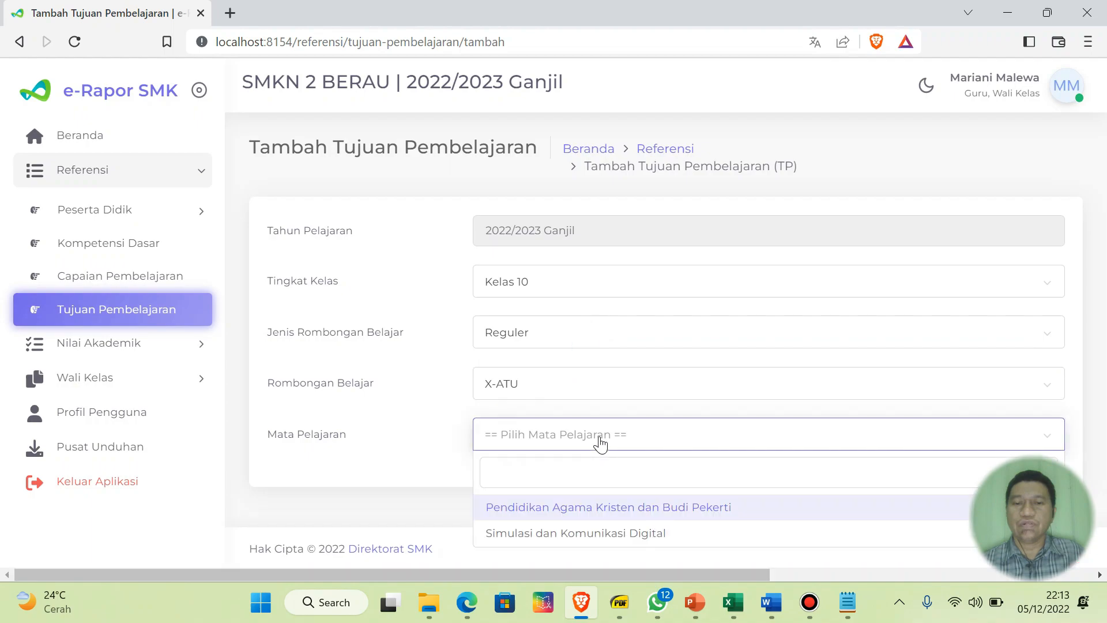
pyautogui.click(595, 533)
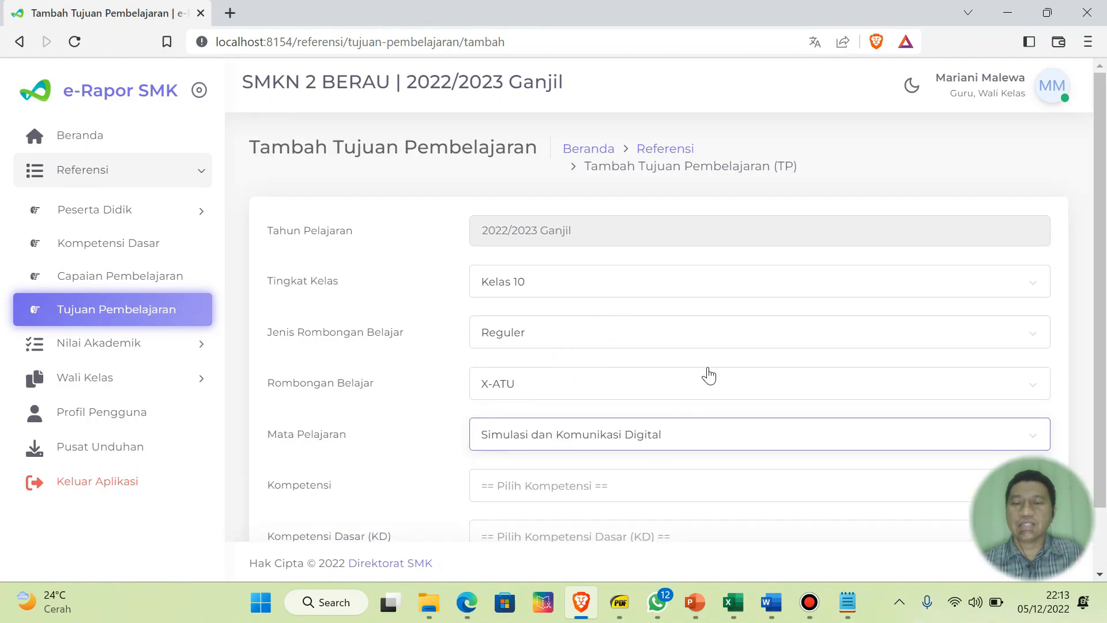
# - Set Kompetensi to Pengetahuan and the Kompetensi Dasar to (3.3.1) Menentukan paragraf deskriptif, argumentatif, naratif dam persuasif
pyautogui.scroll(-1, 709, 375)
pyautogui.click(586, 415)
pyautogui.click(577, 441)
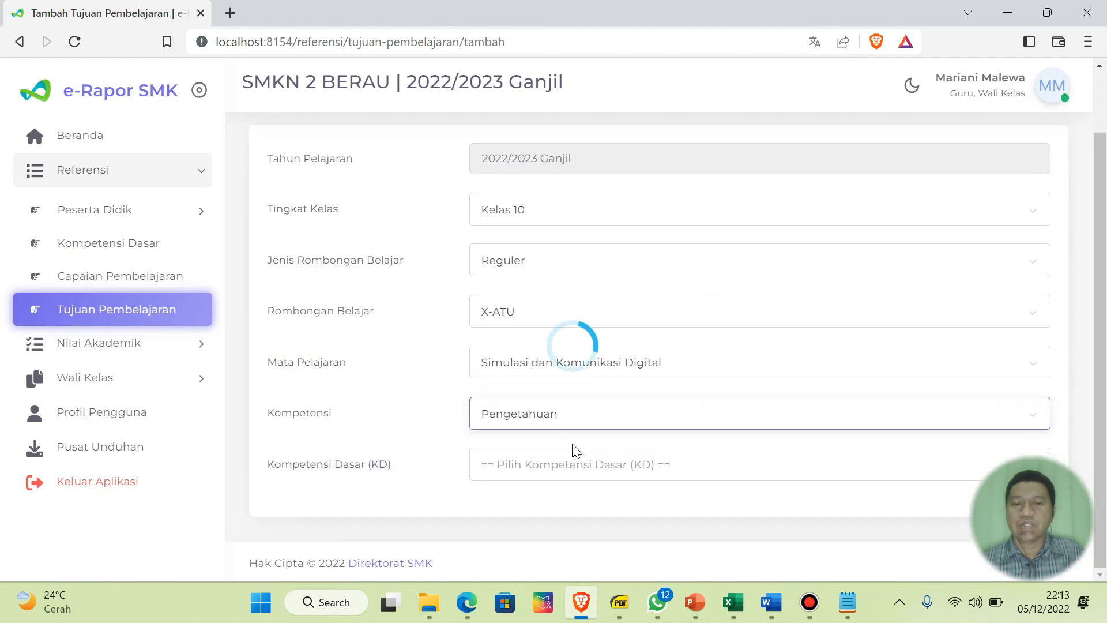
pyautogui.click(642, 475)
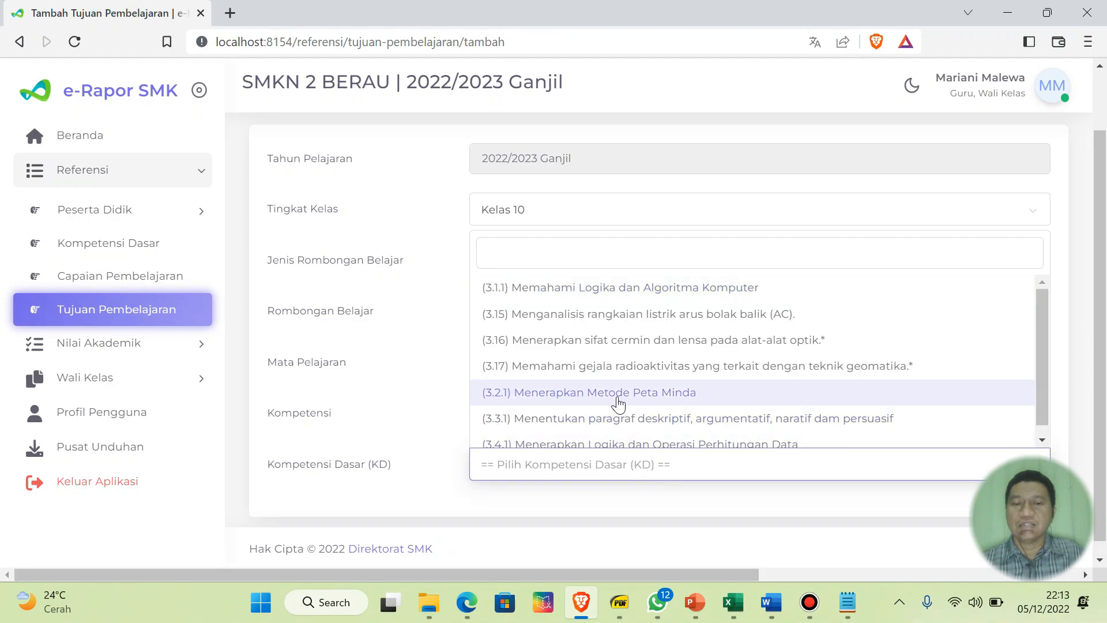
pyautogui.scroll(-1, 644, 398)
pyautogui.click(638, 416)
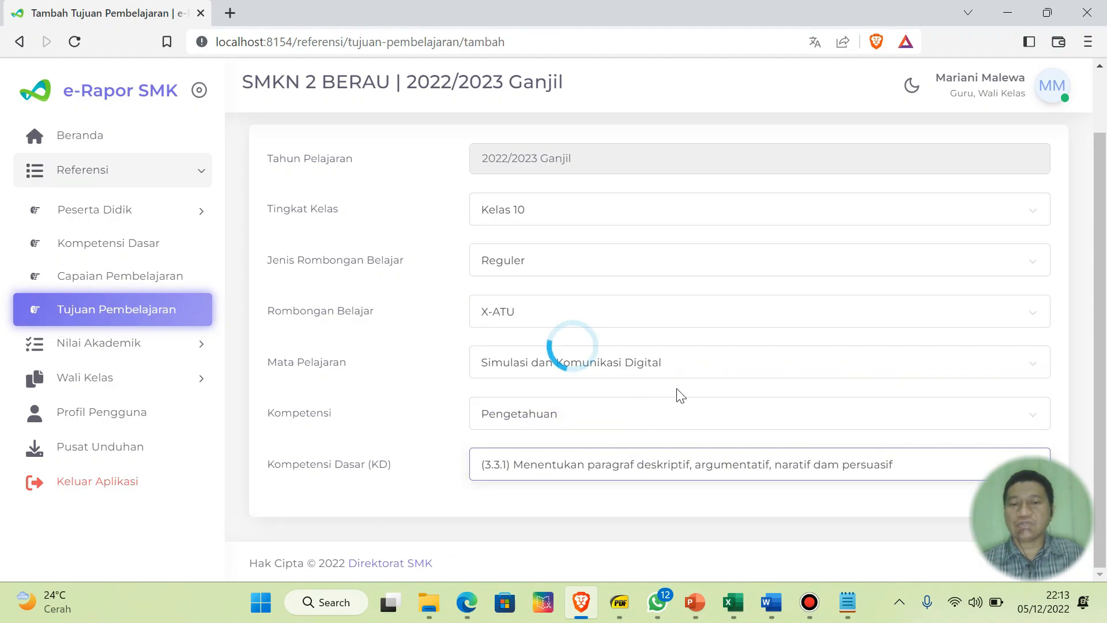
# - Upload the Template-TP-331 Excel file for Simulasi dan Komunikasi Digital from Downloads
pyautogui.scroll(-1, 728, 373)
pyautogui.click(330, 478)
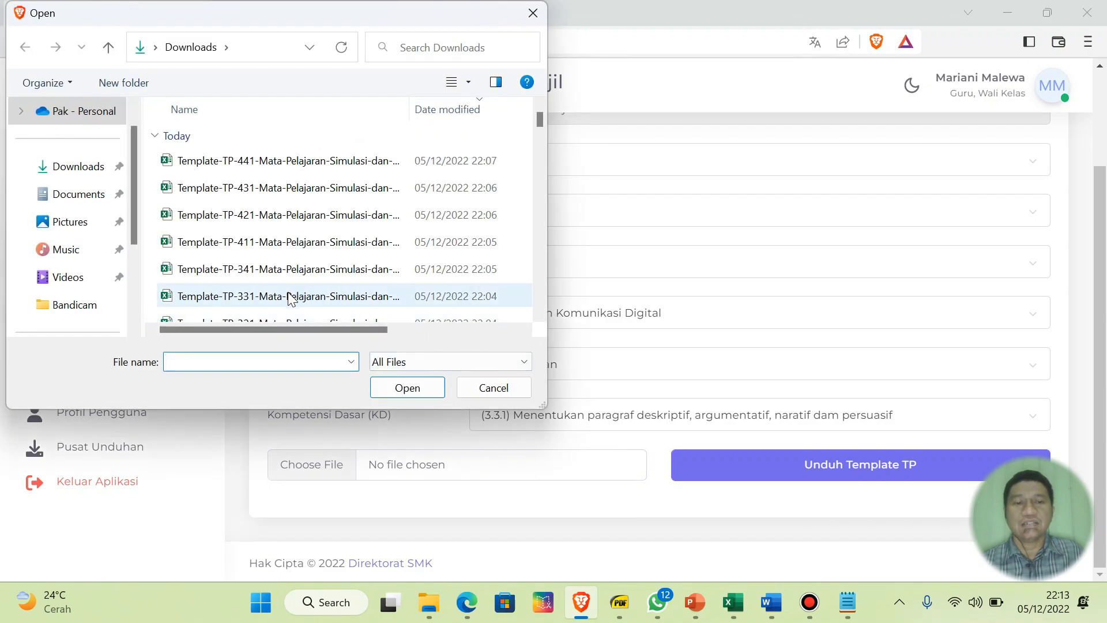
pyautogui.doubleClick(290, 295)
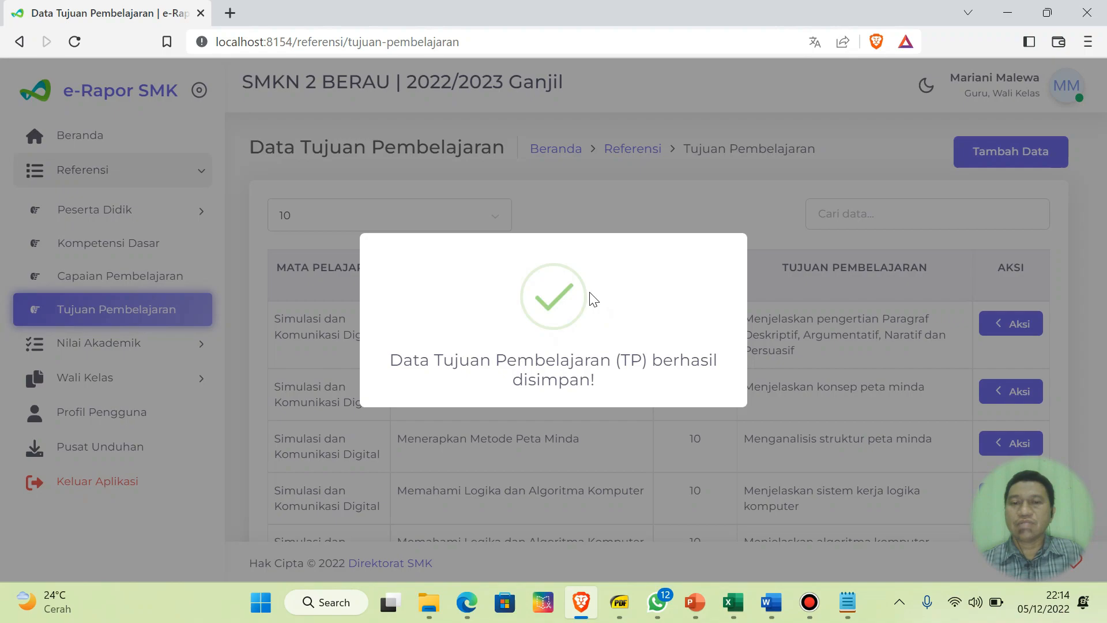
# - Add another Tujuan Pembelajaran entry for Tingkat Kelas Kelas 10 and Jenis Rombongan Belajar Reguler
pyautogui.scroll(-3, 591, 299)
pyautogui.scroll(3, 592, 300)
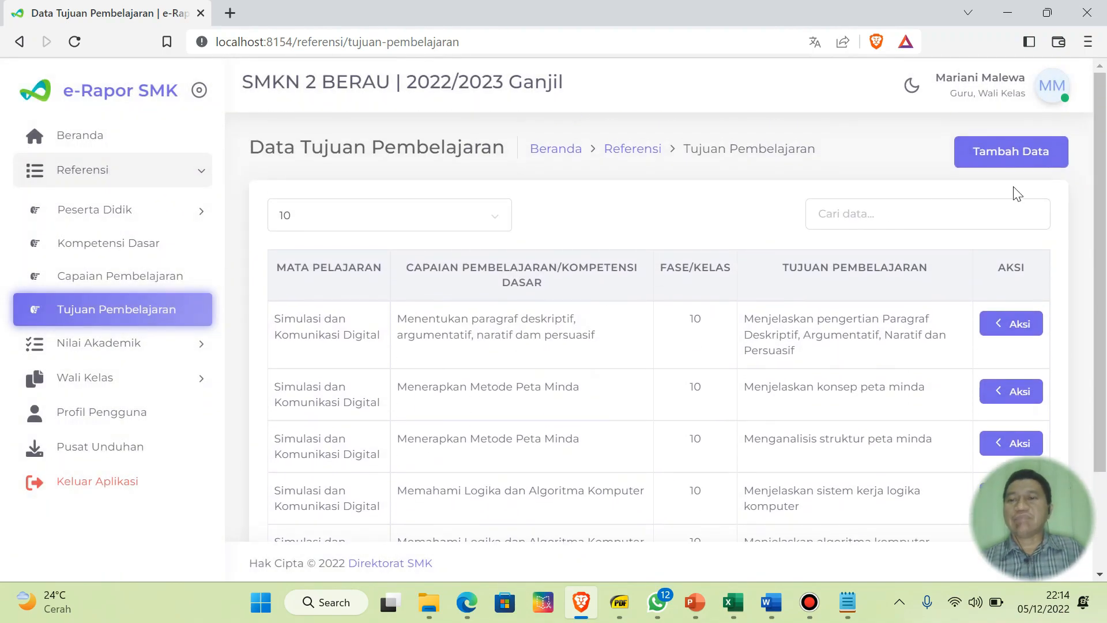
pyautogui.click(973, 159)
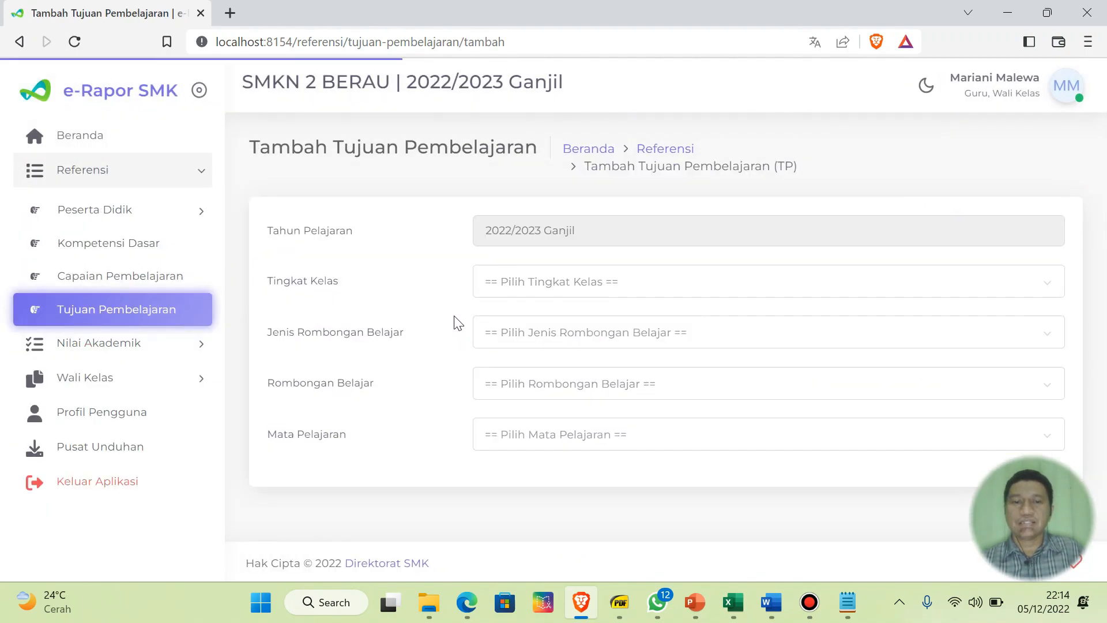
pyautogui.click(512, 288)
pyautogui.click(507, 311)
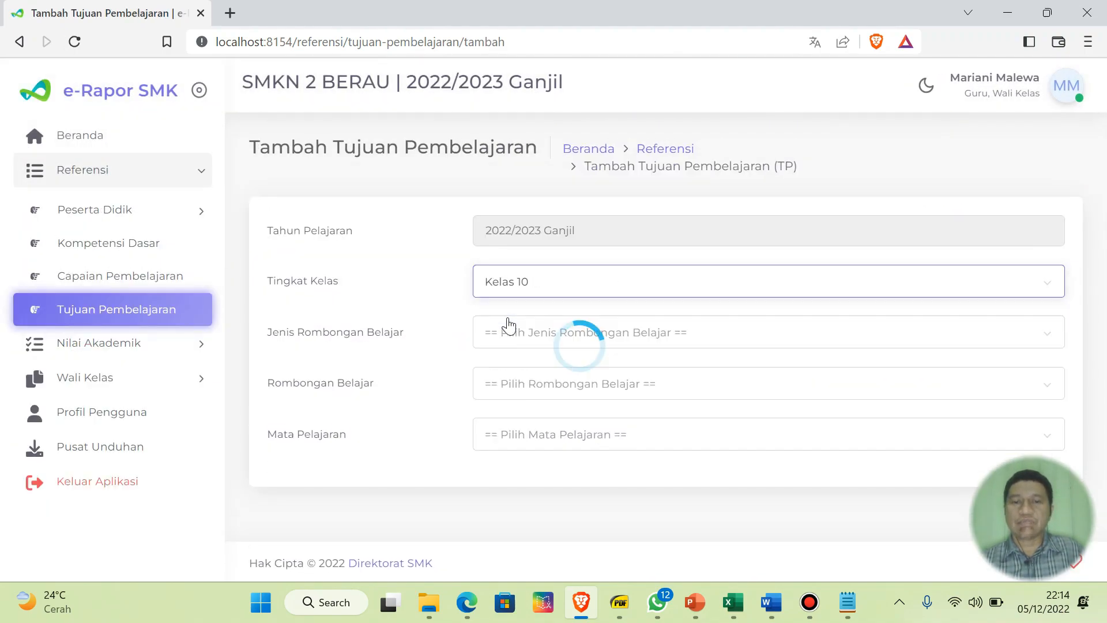
pyautogui.click(563, 333)
pyautogui.click(549, 361)
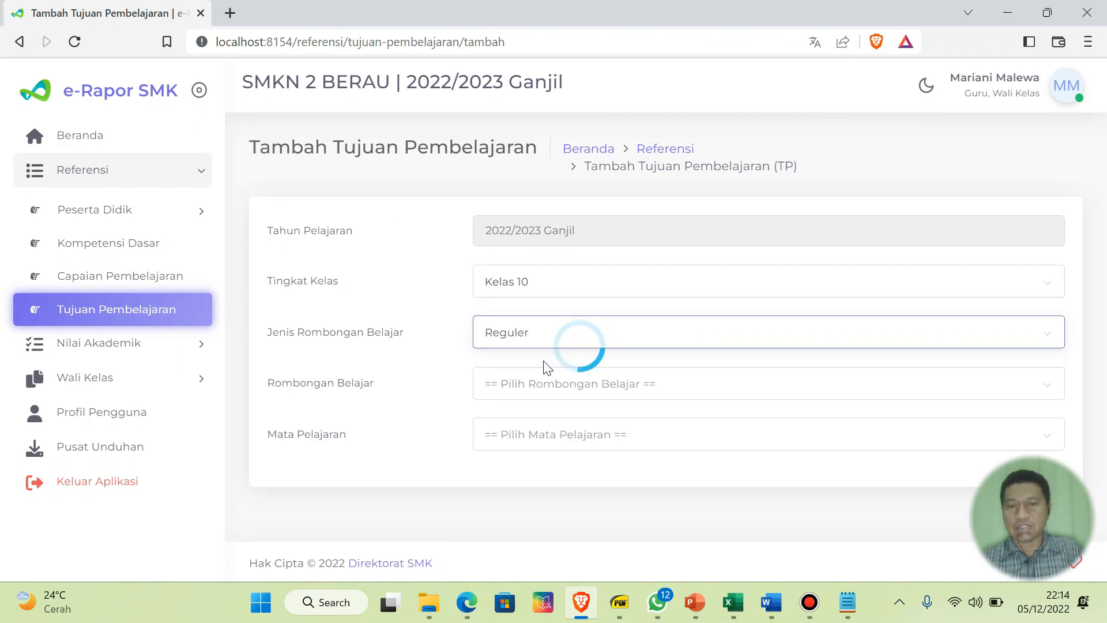
# - Set the Rombongan Belajar to X-ATU and the Mata Pelajaran to Simulasi dan Komunikasi Digital
pyautogui.click(559, 391)
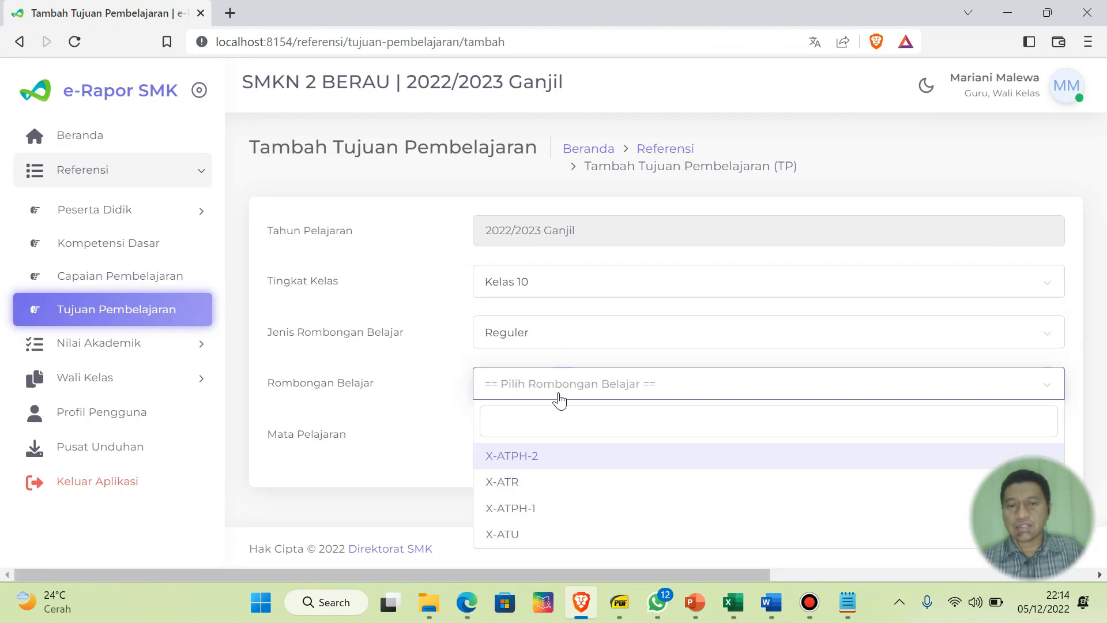
pyautogui.click(534, 533)
pyautogui.click(594, 441)
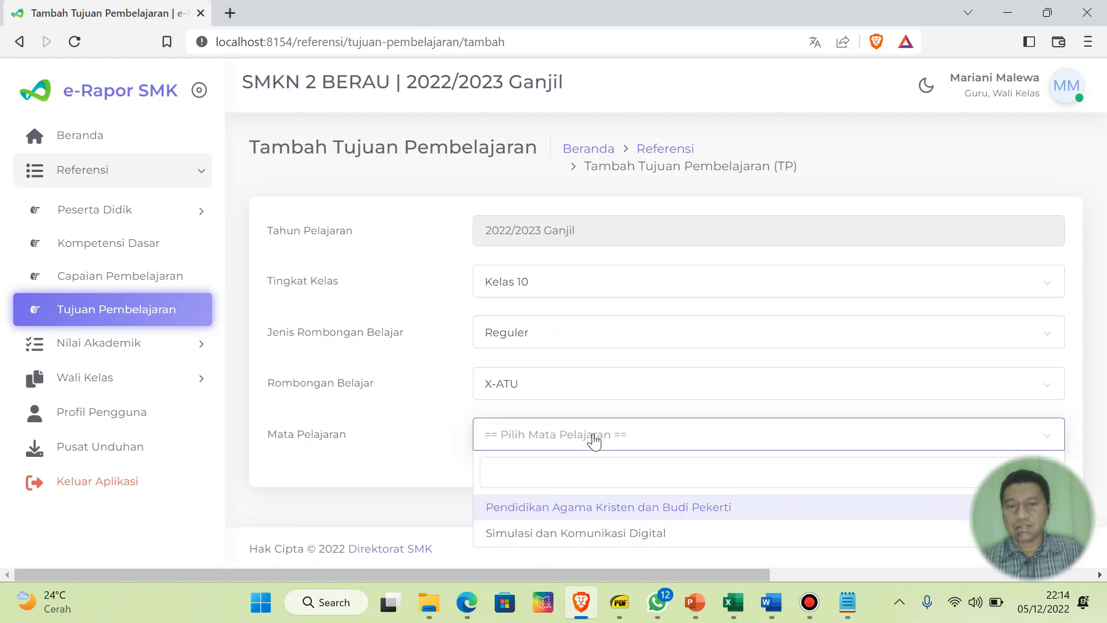
pyautogui.click(590, 530)
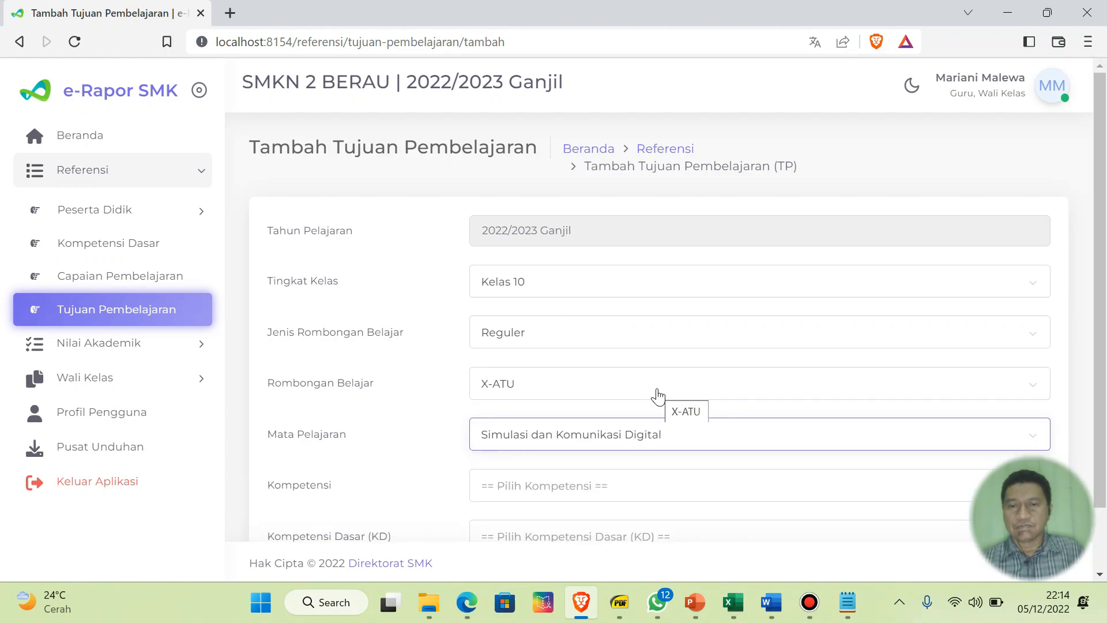
# - Set Kompetensi to Pengetahuan and the Kompetensi Dasar to (3.4.1) Menerapkan Logika dan Operasi Perhitungan Data
pyautogui.scroll(-1, 593, 414)
pyautogui.click(593, 413)
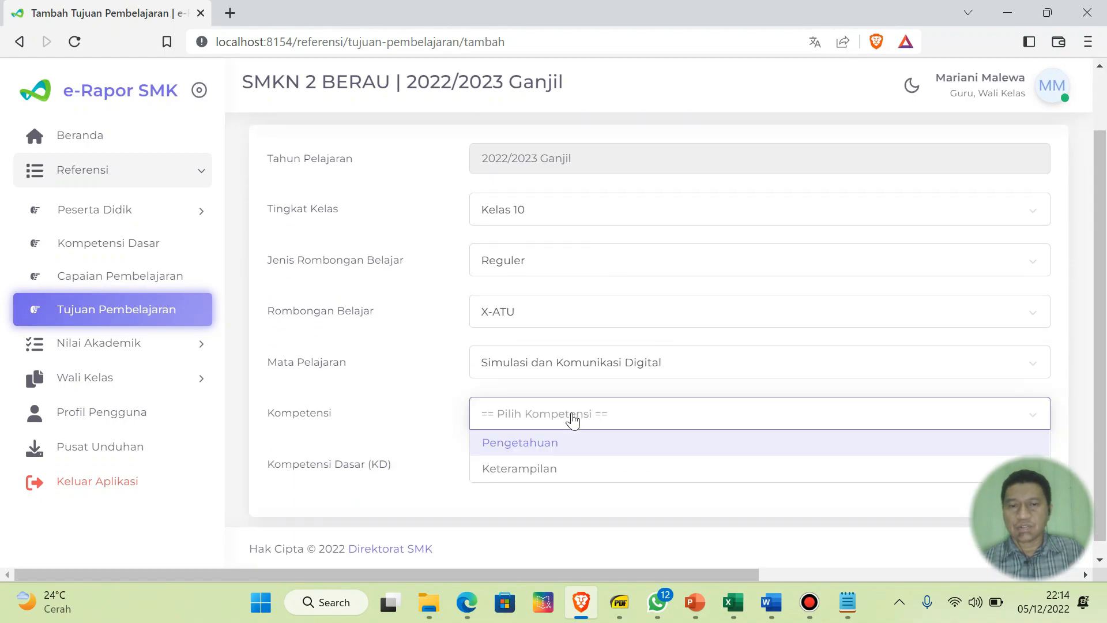
pyautogui.click(568, 445)
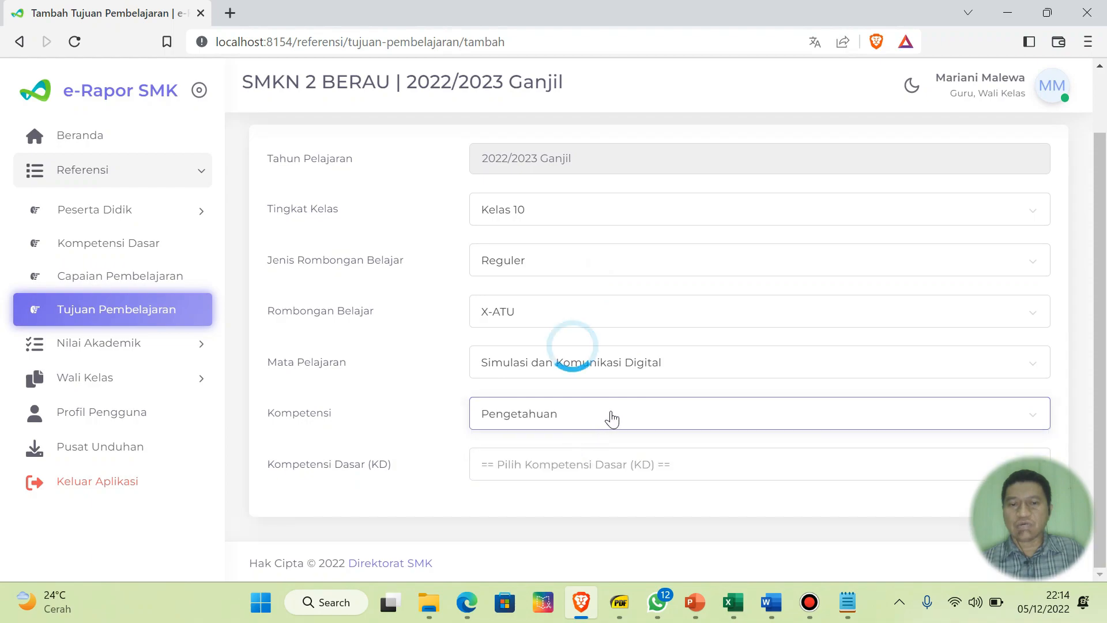
pyautogui.click(587, 478)
pyautogui.click(607, 432)
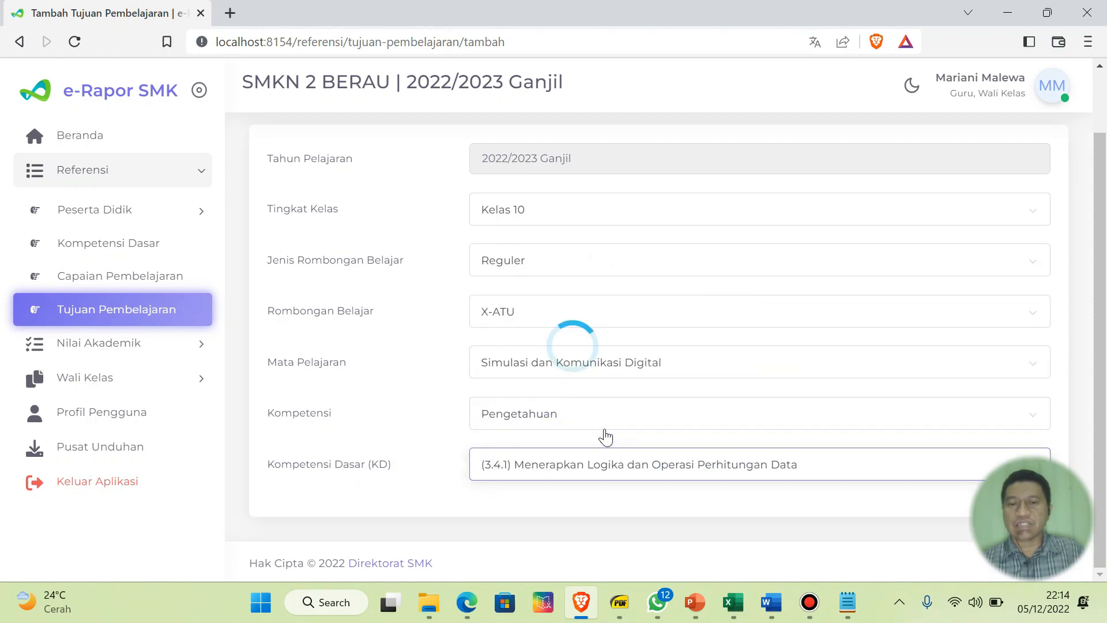
# - Upload the Template-TP-341 Excel file for Simulasi dan Komunikasi Digital from Downloads
pyautogui.scroll(-1, 669, 408)
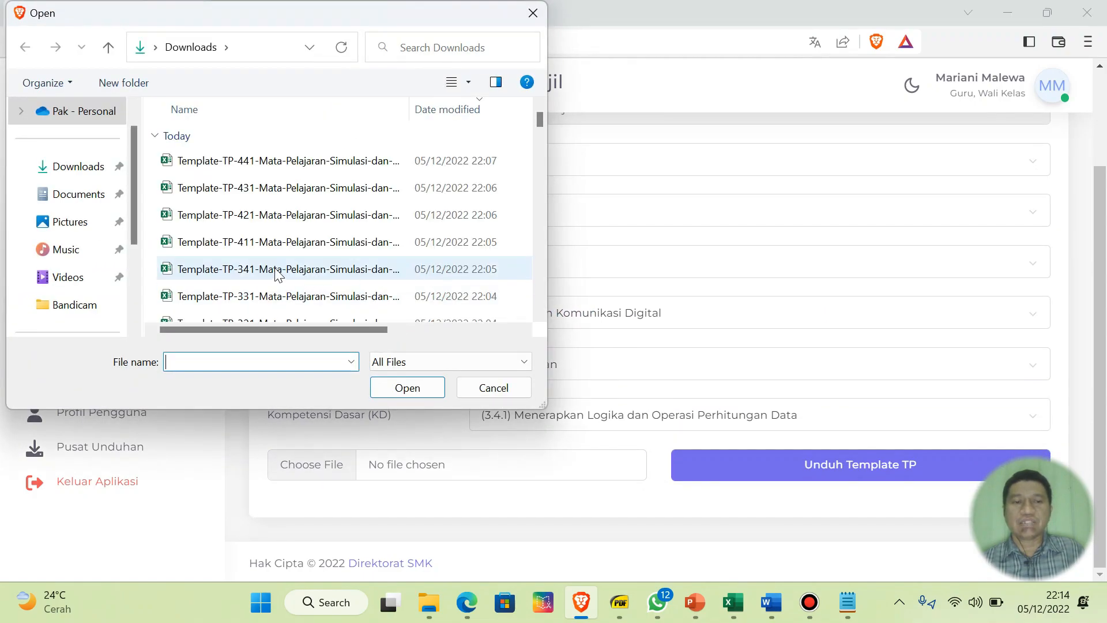
pyautogui.doubleClick(278, 270)
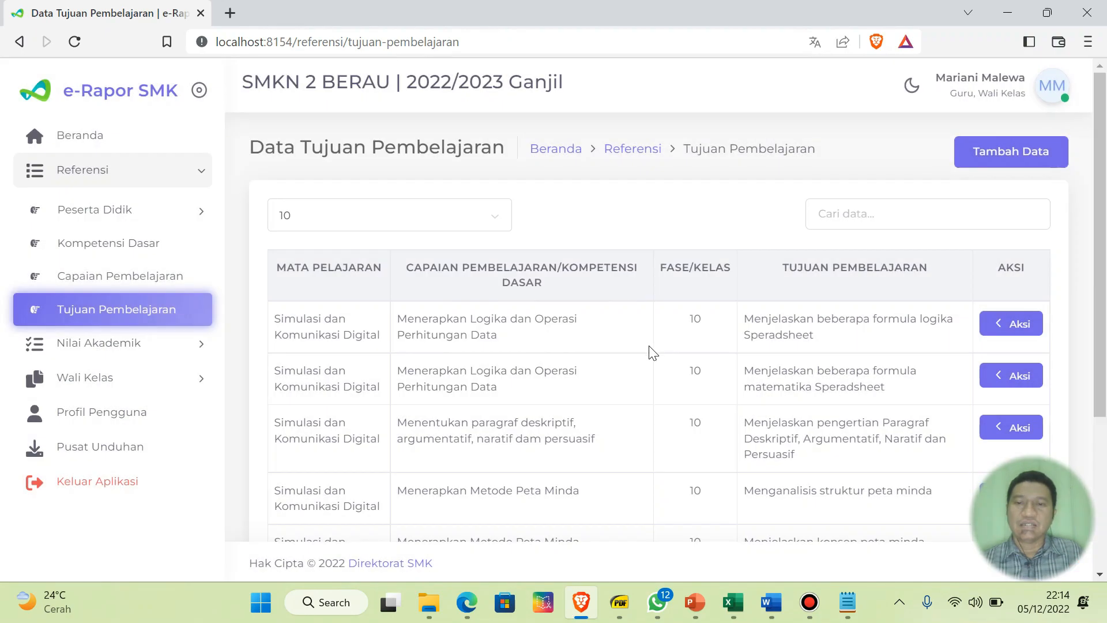
# - Switch to Book1 in Excel and compare the KD Pengetahuan objectives on Sheet1 with the Tujuan Pembelajaran list in e-Rapor SMK
pyautogui.moveTo(732, 602)
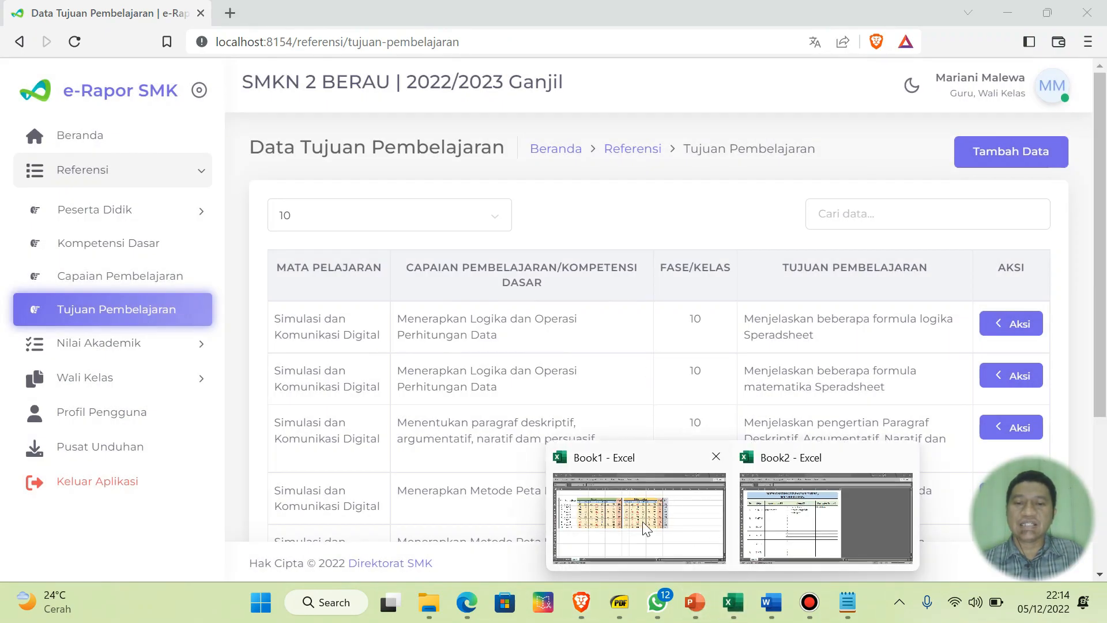
pyautogui.click(605, 507)
pyautogui.click(104, 554)
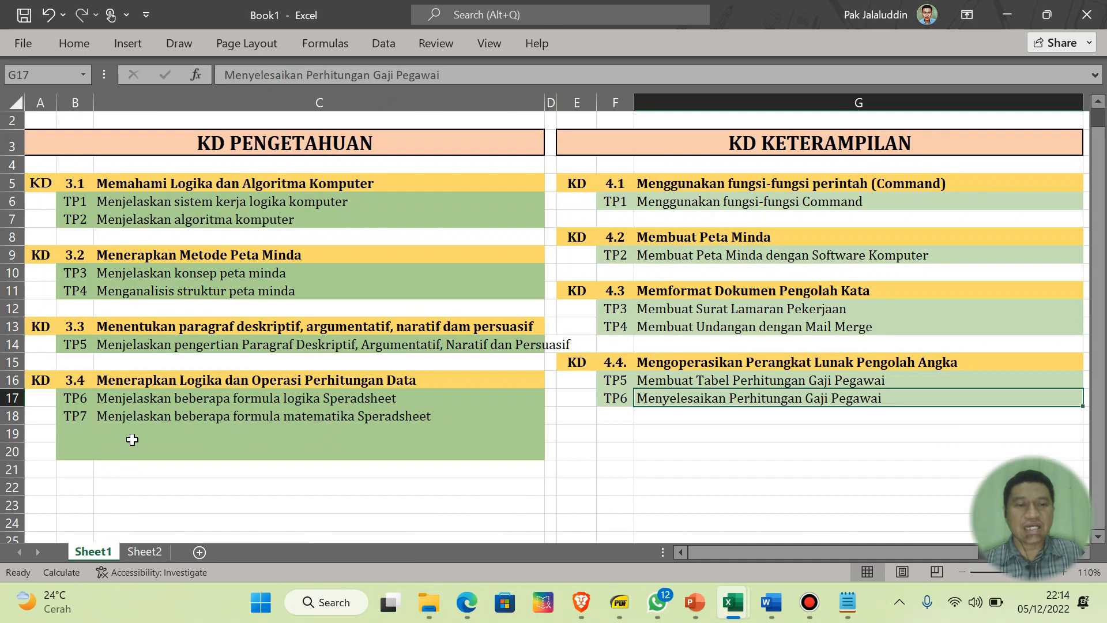
pyautogui.click(75, 412)
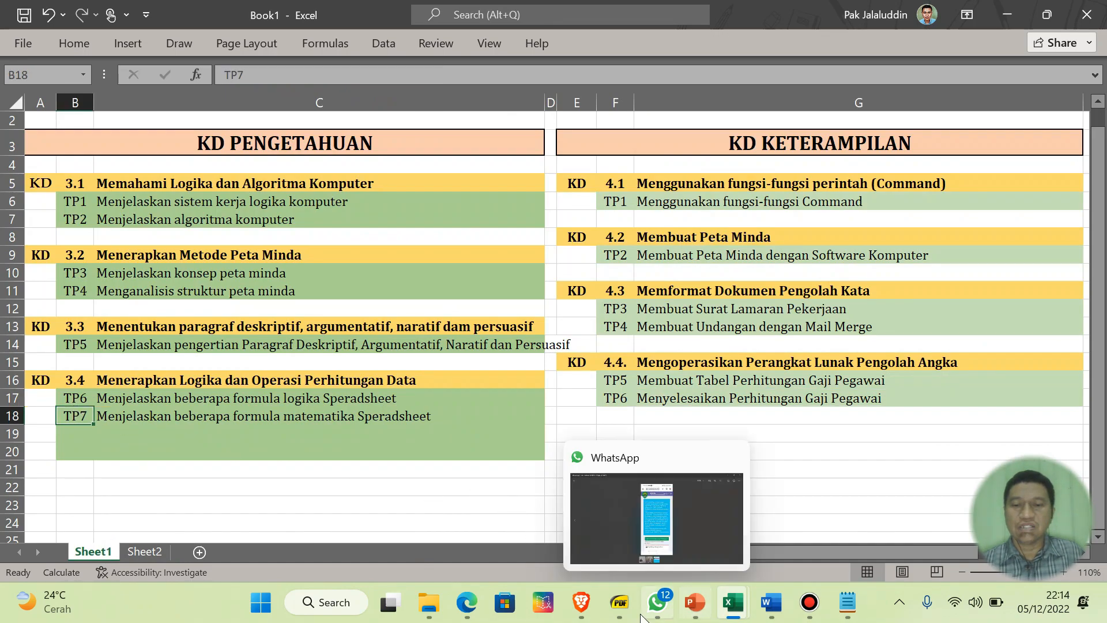
pyautogui.click(581, 602)
pyautogui.scroll(-3, 660, 386)
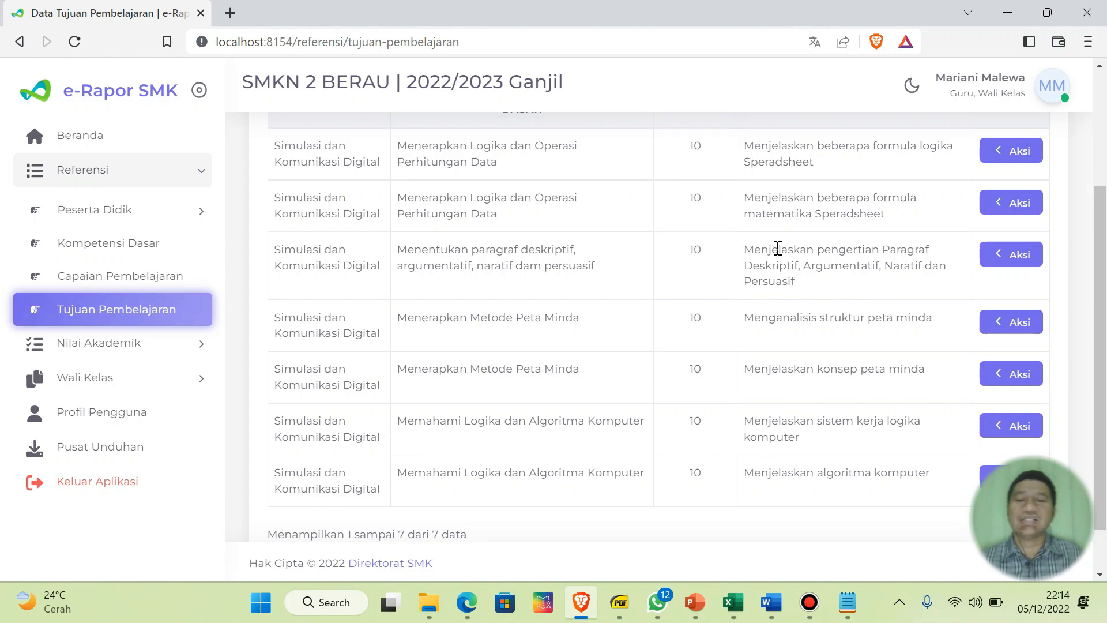
pyautogui.scroll(3, 777, 248)
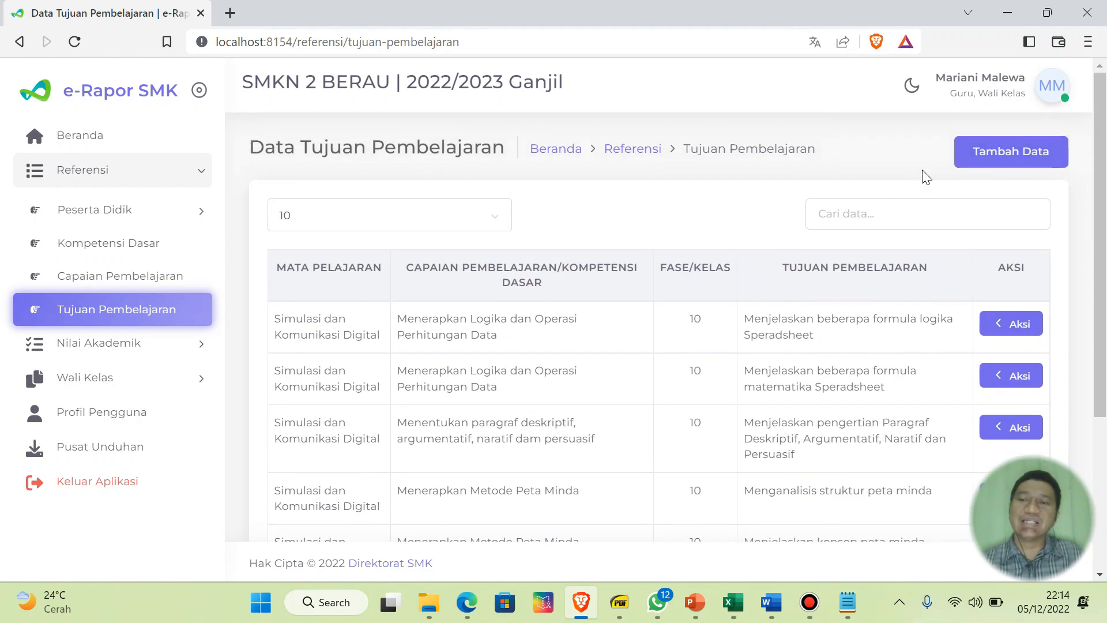
# - Start the next Tujuan Pembelajaran entry with Kelas 10 as Tingkat Kelas and Reguler as Jenis Rombongan Belajar
pyautogui.click(986, 162)
pyautogui.click(557, 279)
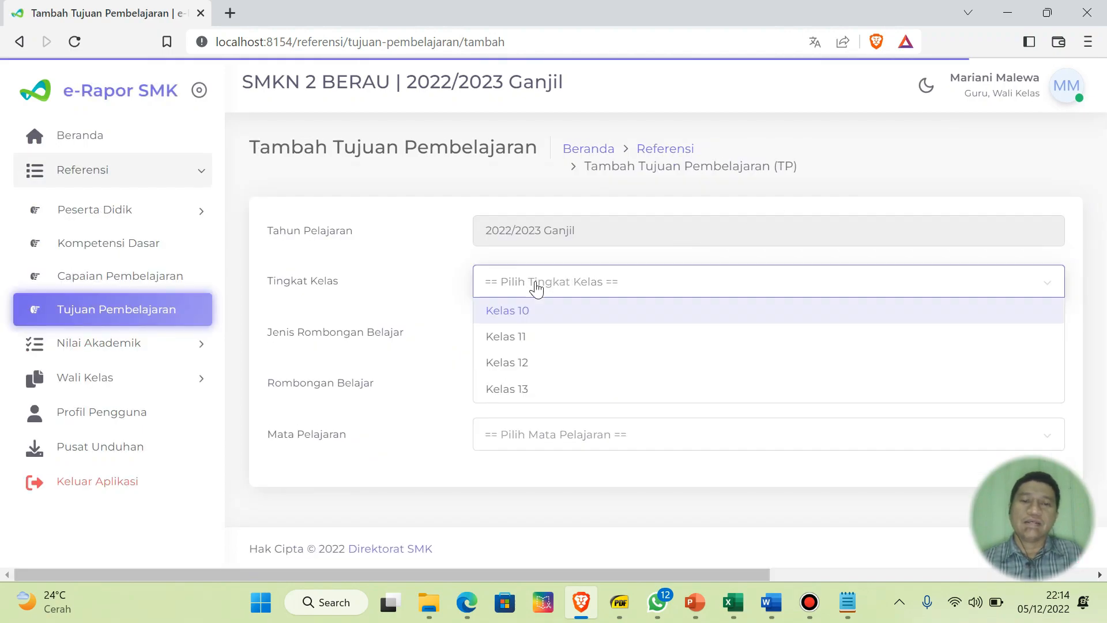
pyautogui.click(536, 313)
pyautogui.click(537, 332)
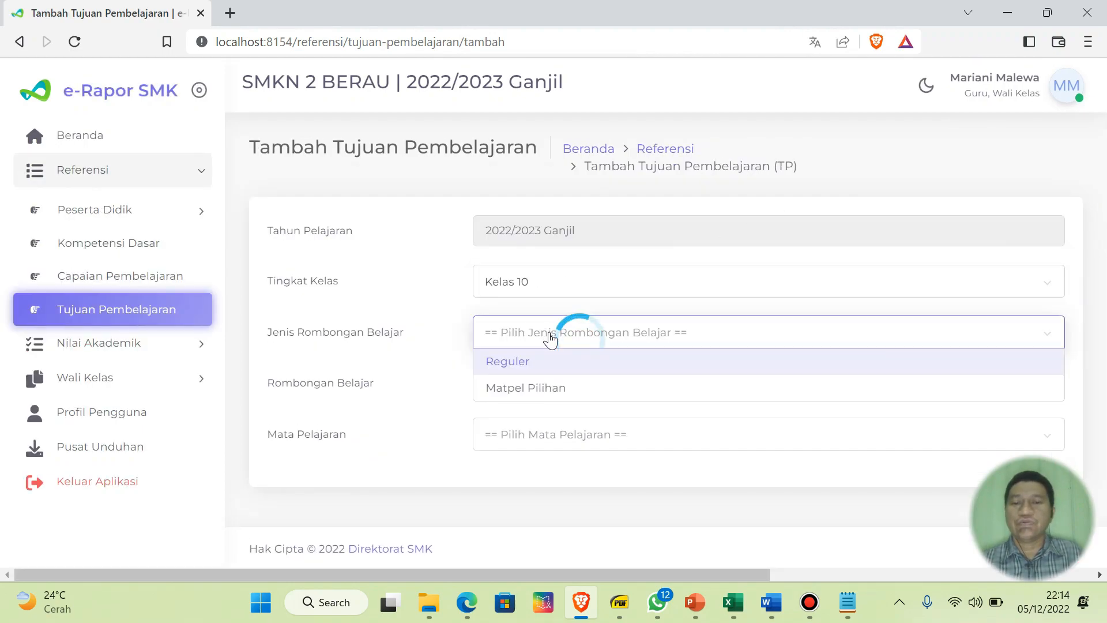
pyautogui.click(554, 367)
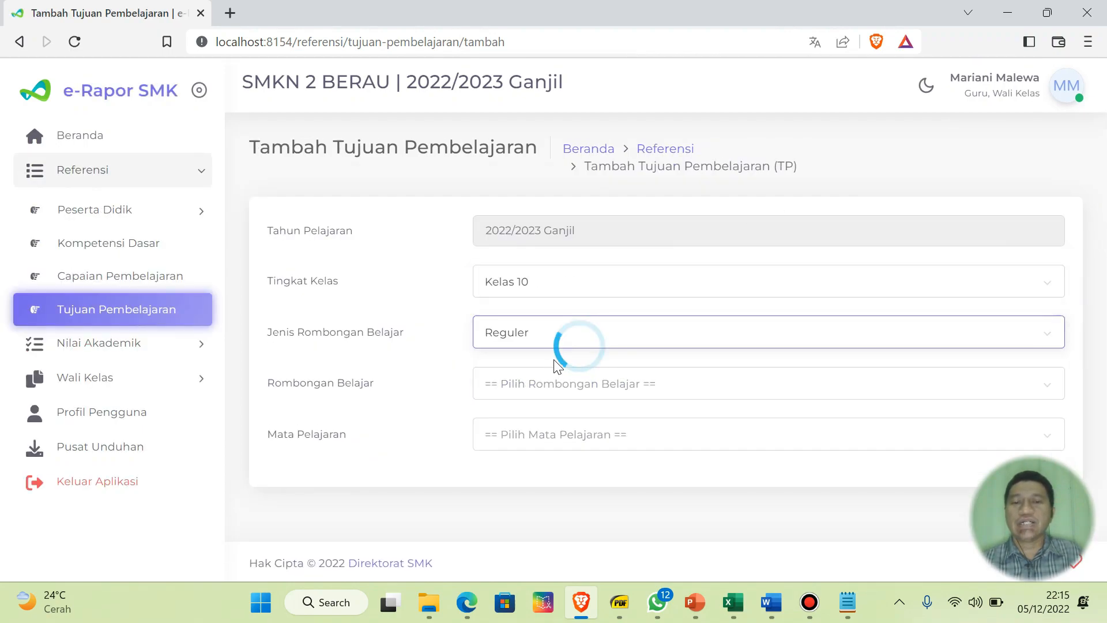
# - Set Rombongan Belajar to X-ATU and Mata Pelajaran to Simulasi dan Komunikasi Digital
pyautogui.click(547, 392)
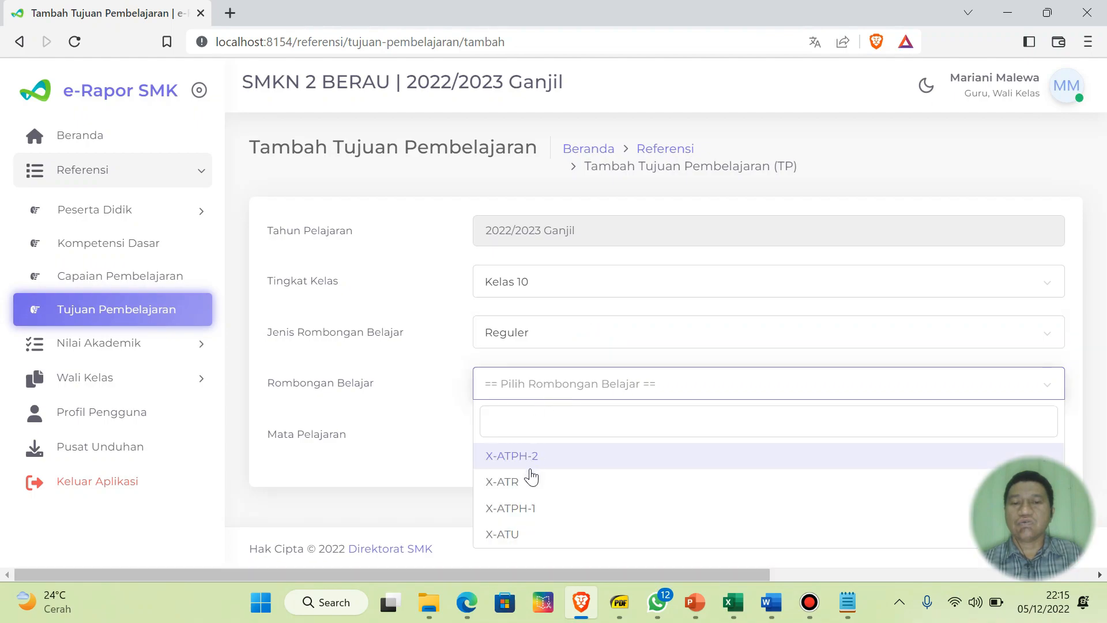
pyautogui.click(521, 533)
pyautogui.click(565, 434)
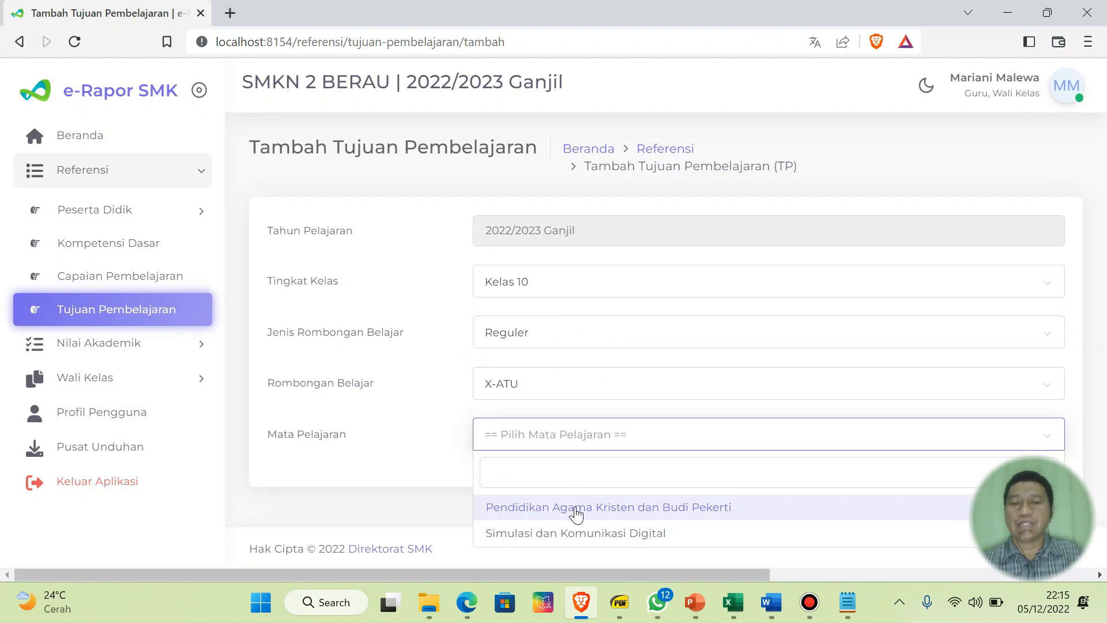
pyautogui.click(579, 530)
# - Set Kompetensi to Keterampilan and the Kompetensi Dasar to (4.1.1) Menggunakan fungsi-fungsi perintah (Command)
pyautogui.scroll(-1, 703, 376)
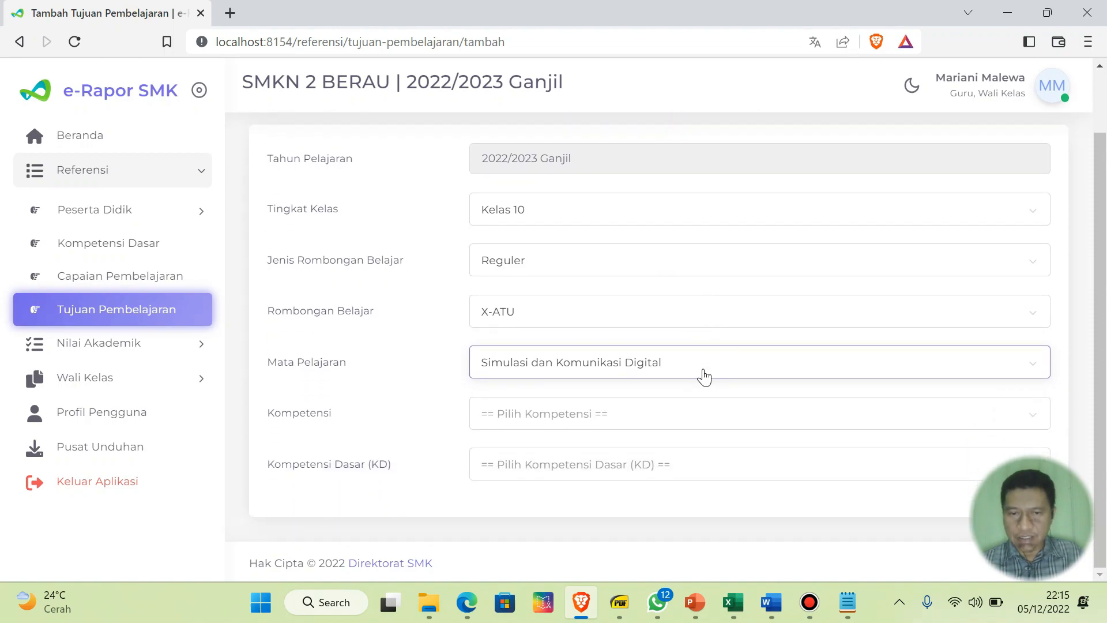
pyautogui.click(586, 423)
pyautogui.click(540, 470)
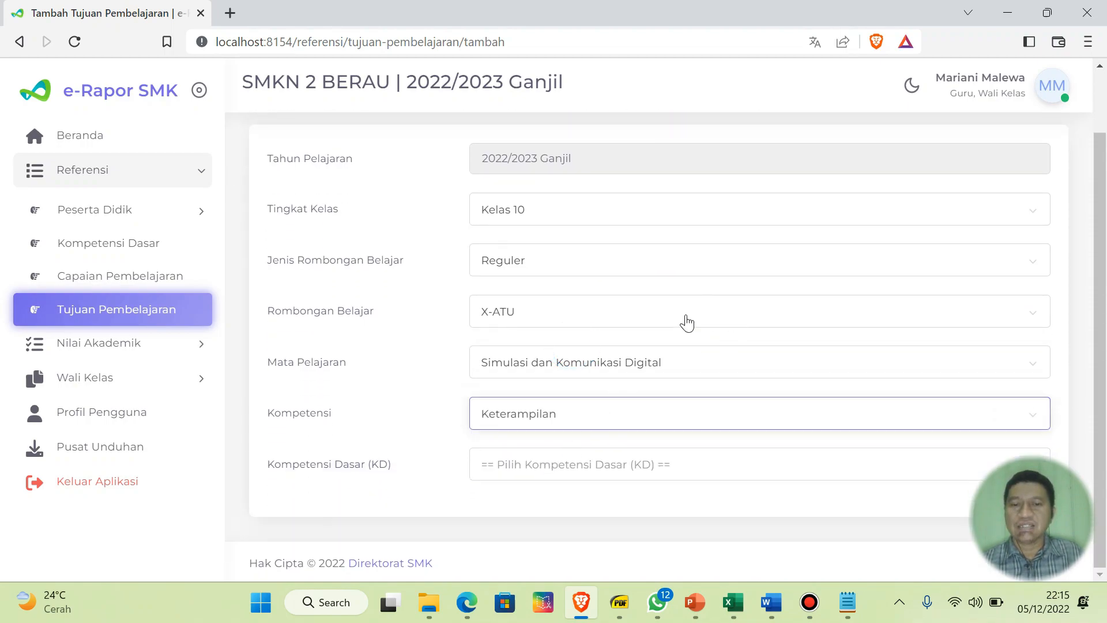
pyautogui.click(614, 464)
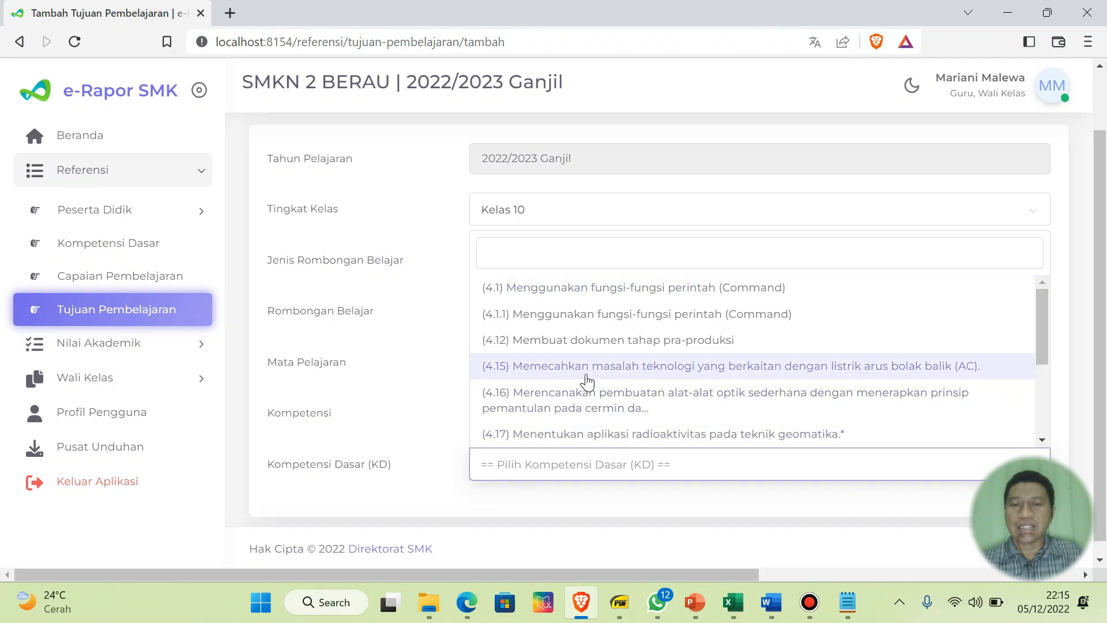
pyautogui.click(595, 319)
# - Upload the Template-TP-411 Excel file for Simulasi dan Komunikasi Digital from Downloads
pyautogui.scroll(-1, 593, 320)
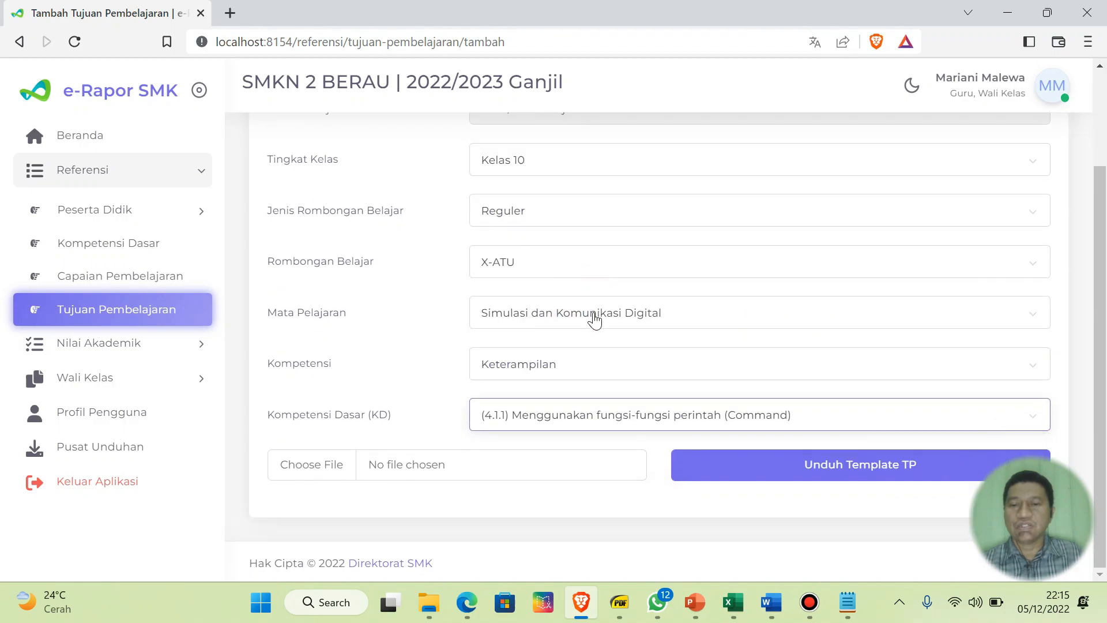
pyautogui.click(336, 471)
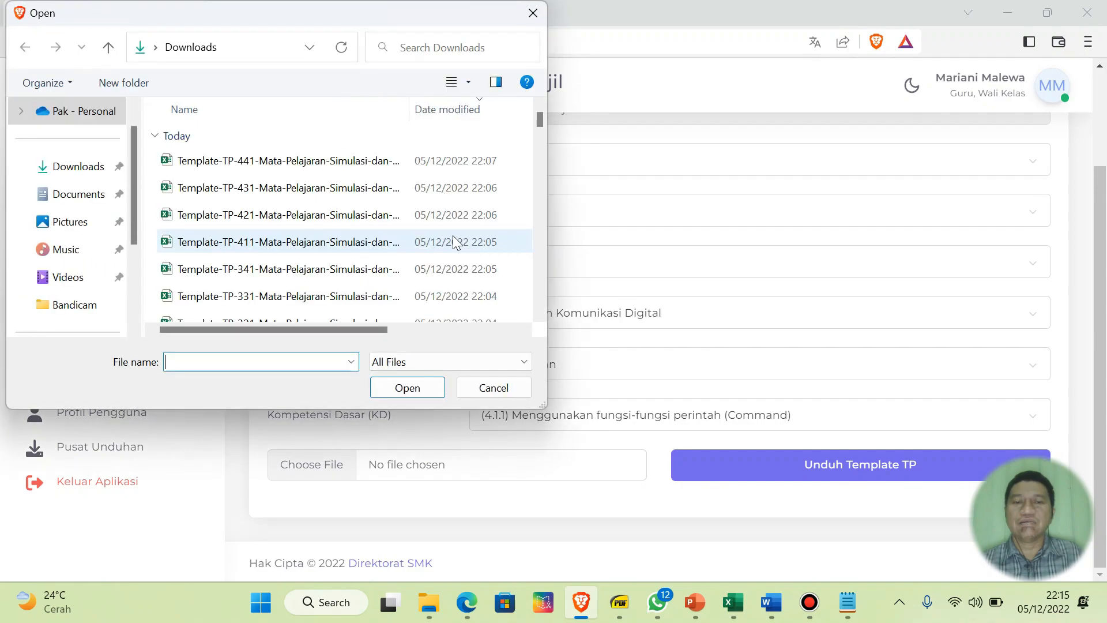
pyautogui.doubleClick(254, 242)
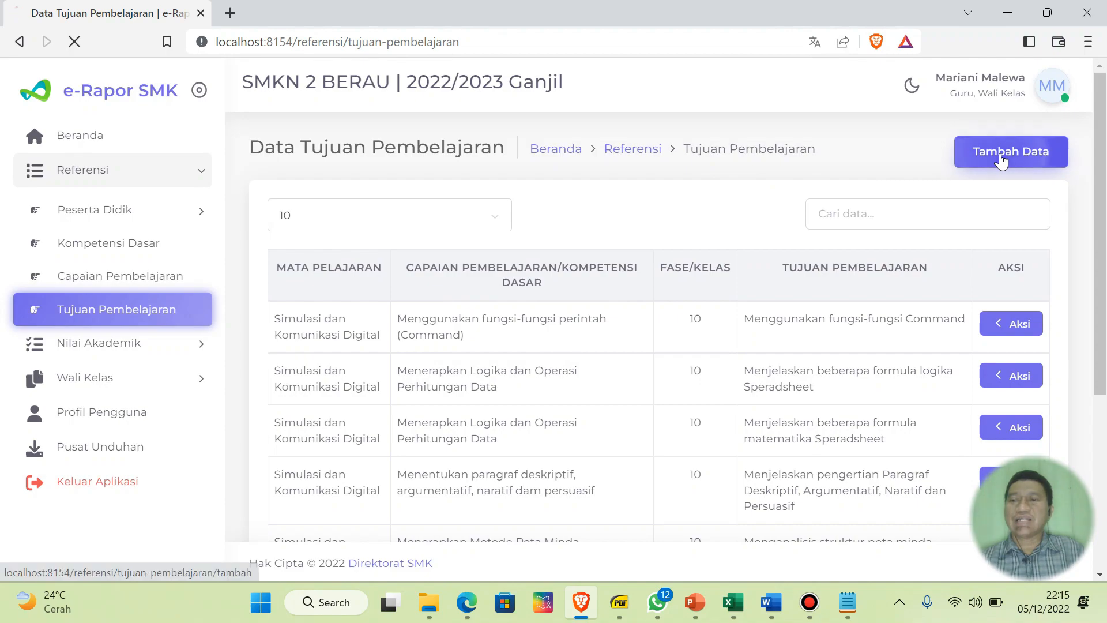
# - Add another Tujuan Pembelajaran entry for Kelas 10, Reguler, Rombongan Belajar X-ATU and Mata Pelajaran Simulasi dan Komunikasi Digital
pyautogui.click(1001, 154)
pyautogui.click(552, 285)
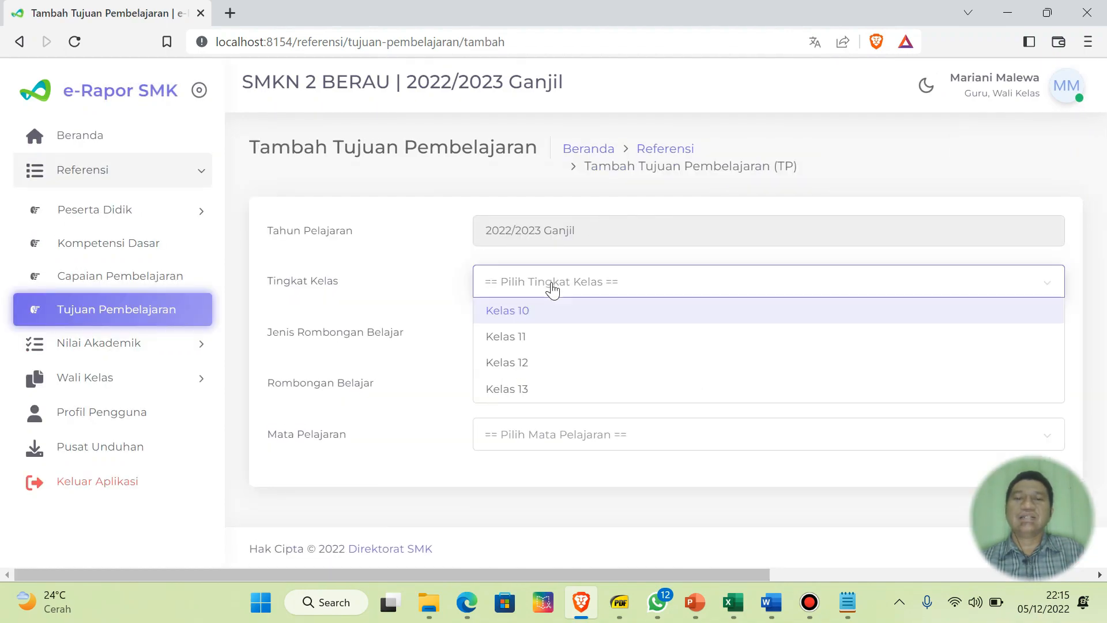
pyautogui.click(549, 312)
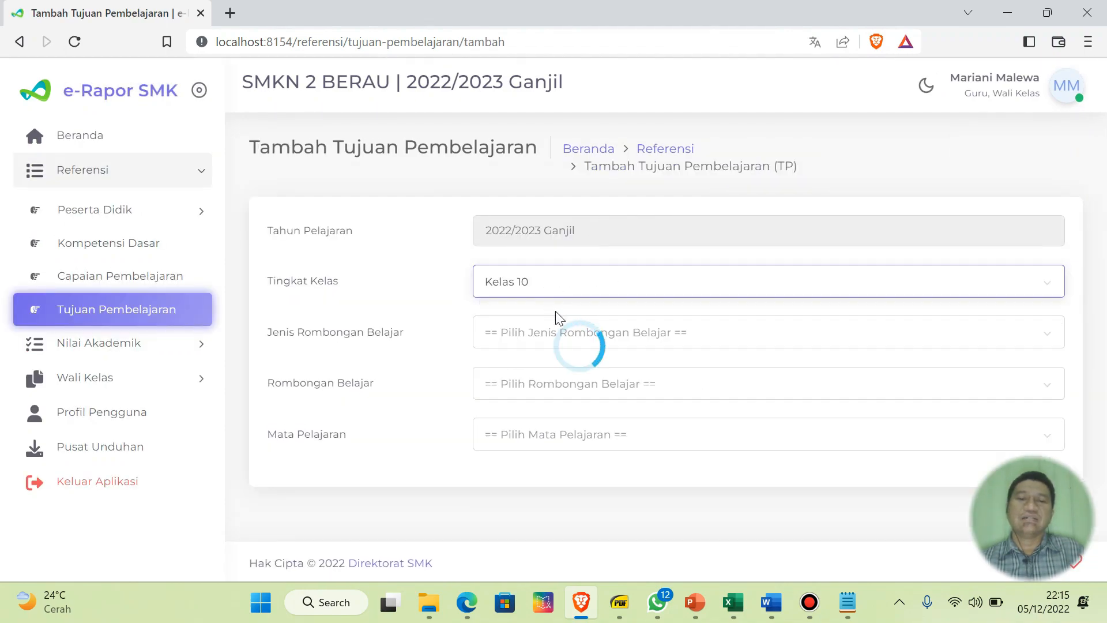
pyautogui.click(578, 335)
pyautogui.click(567, 361)
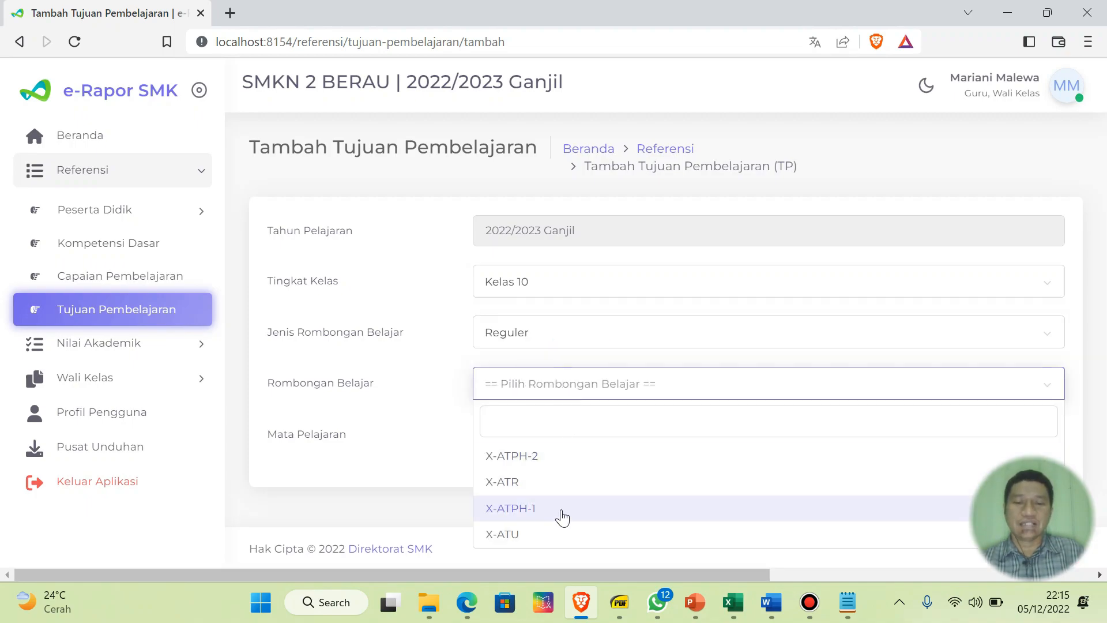
pyautogui.click(568, 533)
pyautogui.click(592, 437)
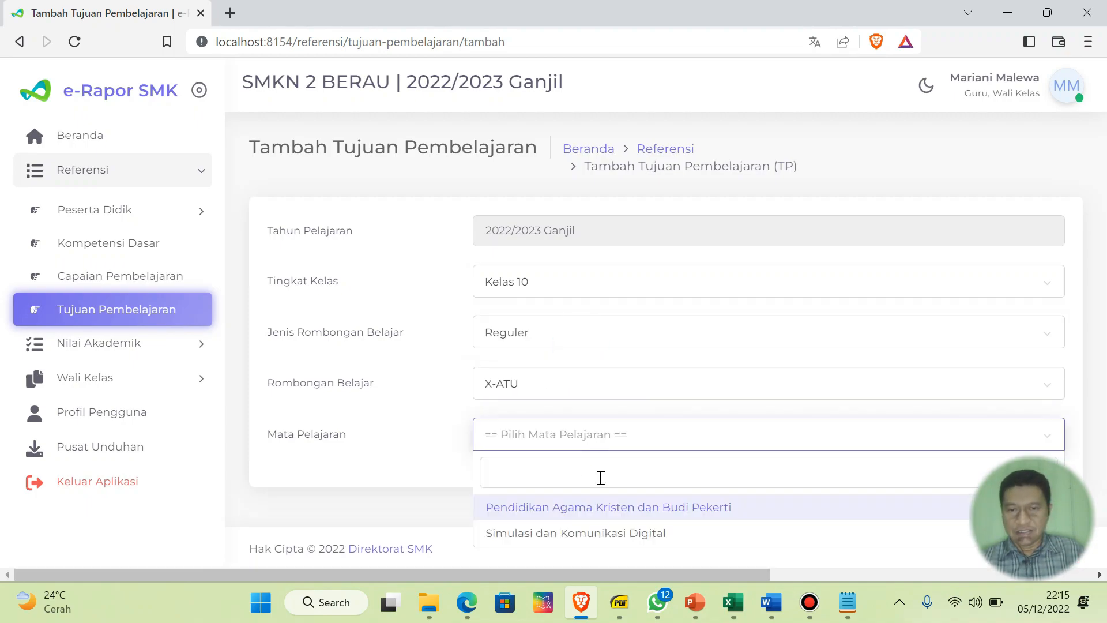
pyautogui.click(607, 529)
# - Set Kompetensi to Keterampilan with Kompetensi Dasar (4.2.1) Membuat Peta Minda and upload the Template-TP-421 Excel file from Downloads
pyautogui.scroll(-1, 725, 351)
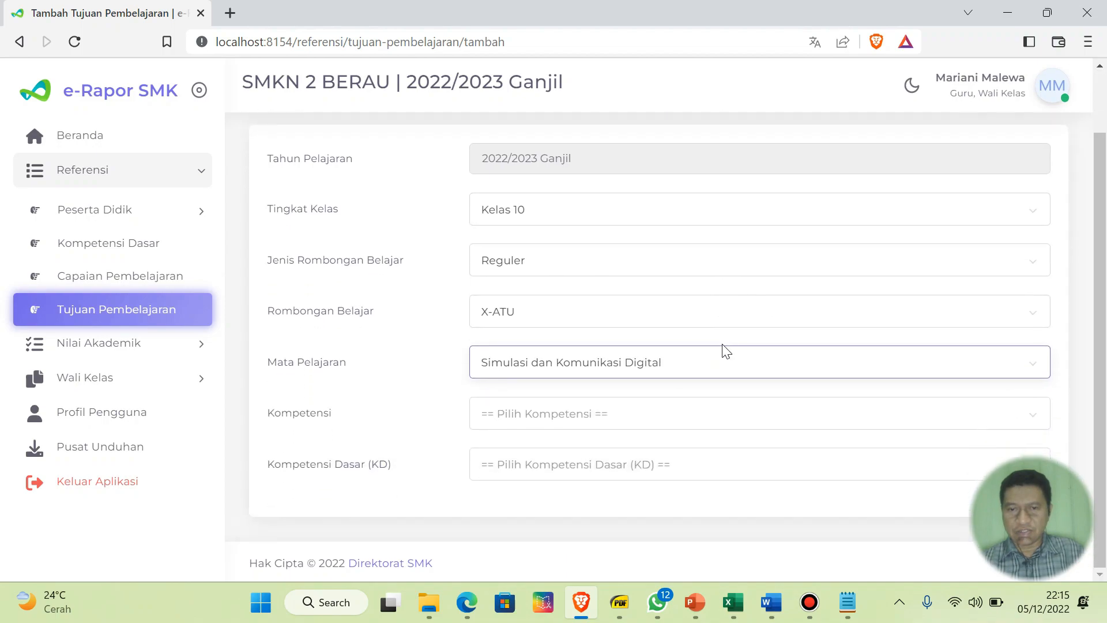
pyautogui.click(585, 415)
pyautogui.click(571, 468)
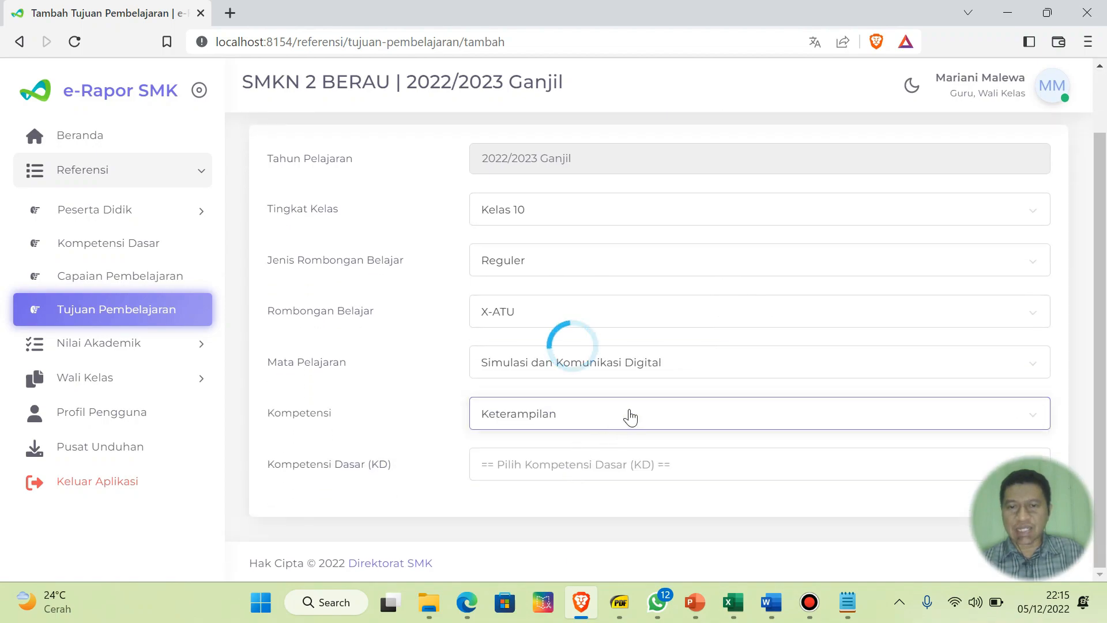
pyautogui.click(615, 469)
pyautogui.scroll(-3, 634, 397)
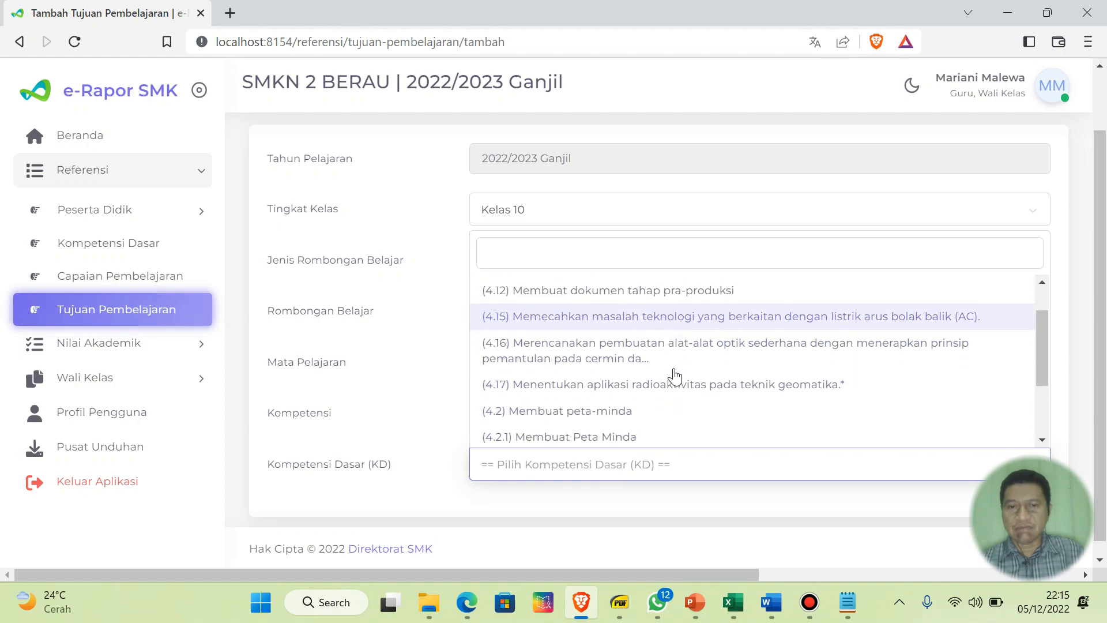
pyautogui.scroll(3, 660, 363)
pyautogui.scroll(-2, 635, 400)
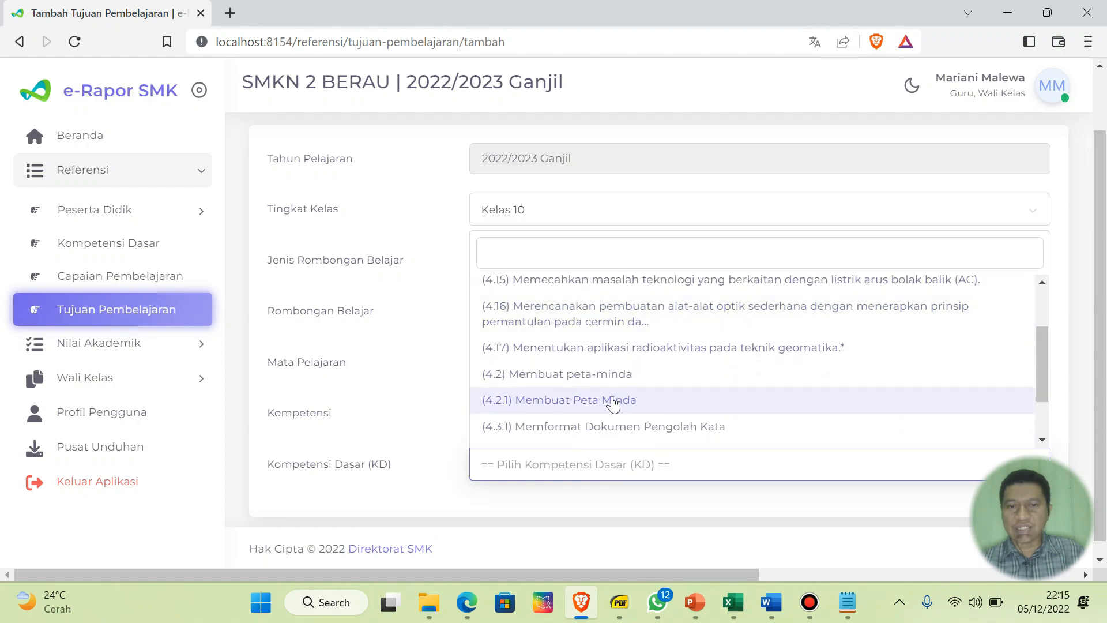
pyautogui.click(586, 400)
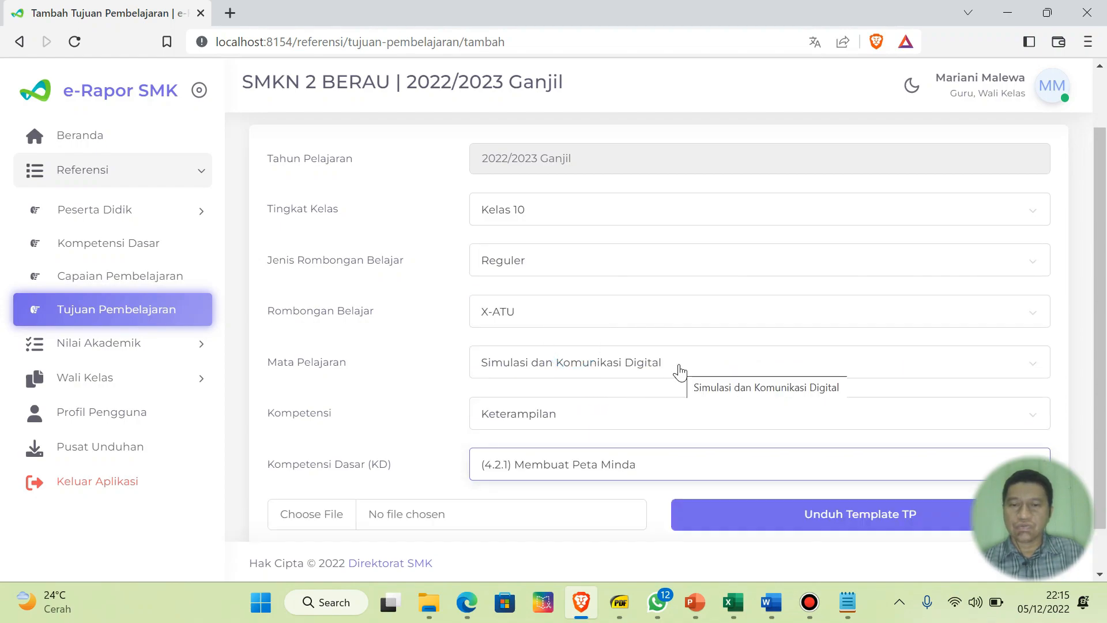
pyautogui.scroll(-1, 679, 372)
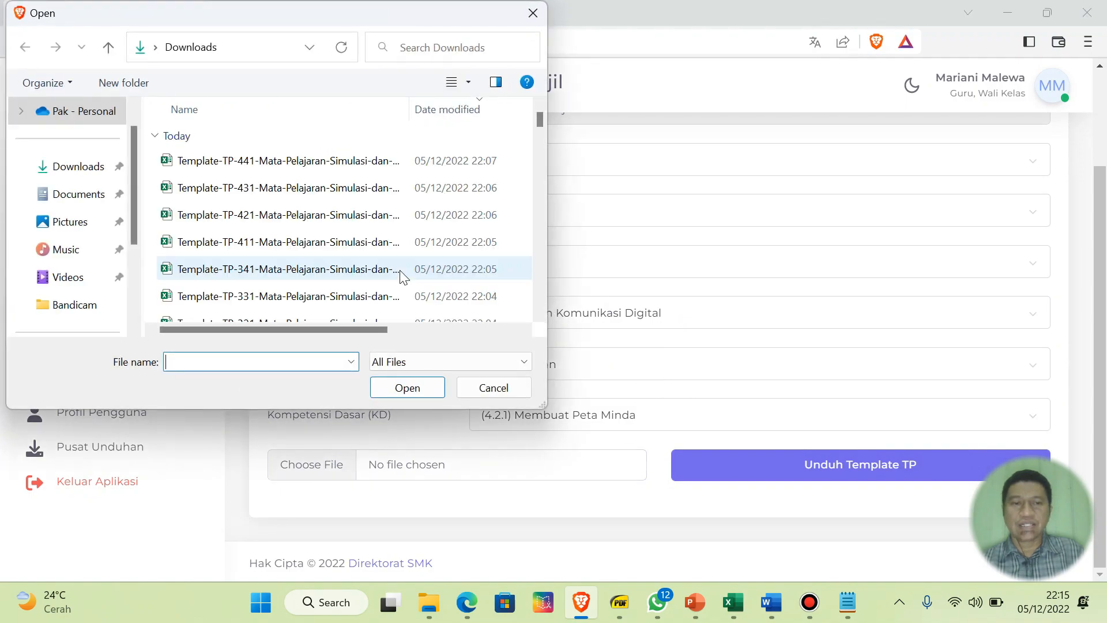
pyautogui.doubleClick(276, 217)
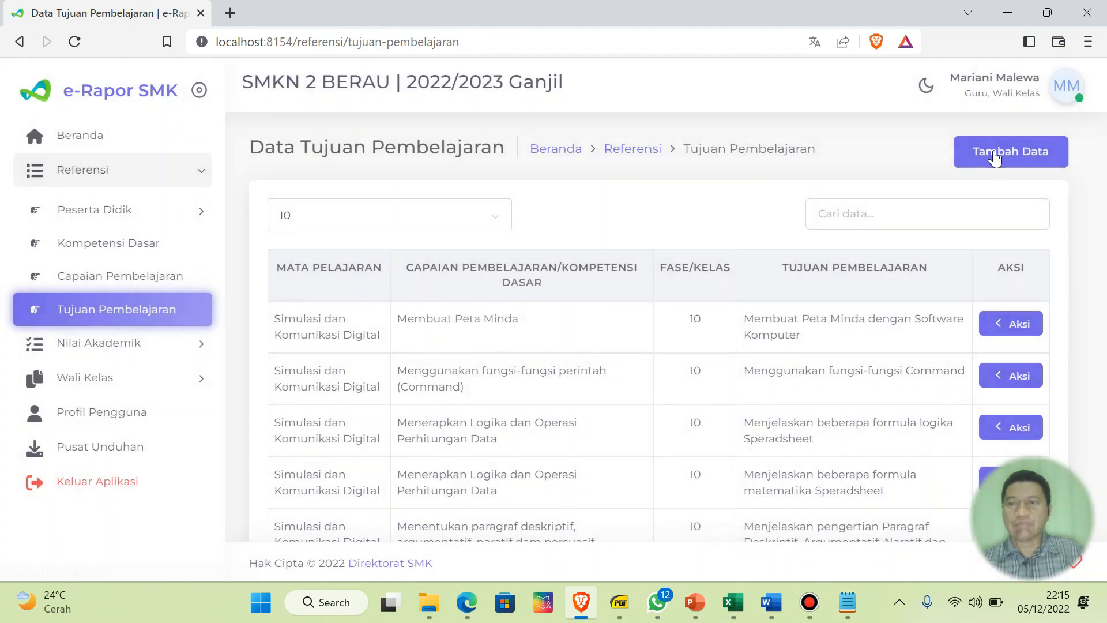
# - Start a new Tujuan Pembelajaran entry with Kelas 10, Reguler, class X-ATU and the subject Simulasi dan Komunikasi Digital
pyautogui.click(991, 162)
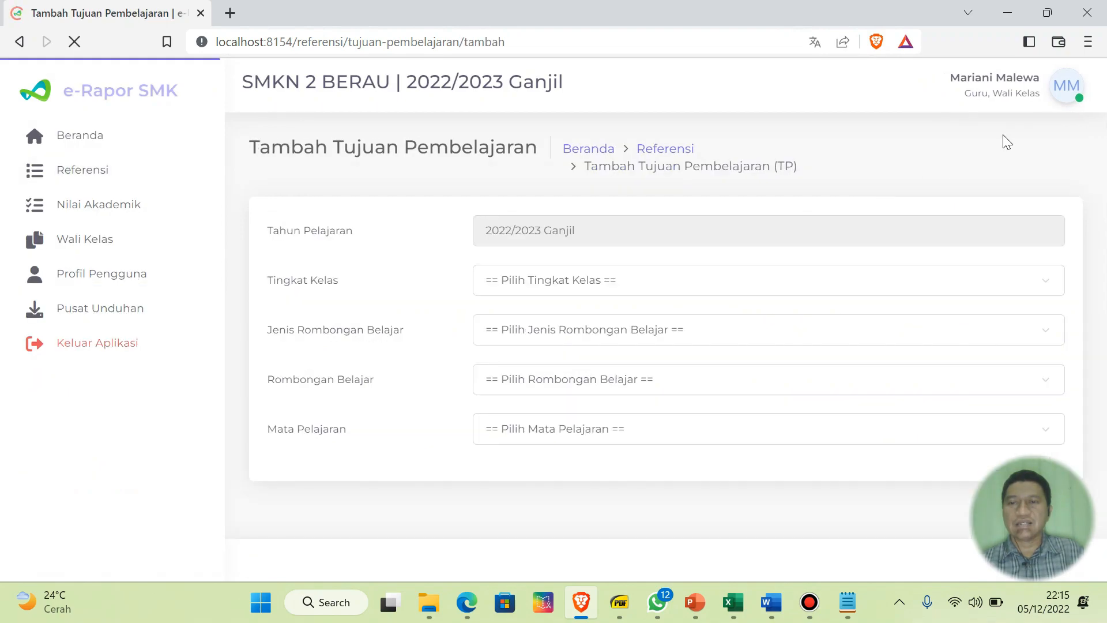
pyautogui.click(597, 282)
pyautogui.click(550, 314)
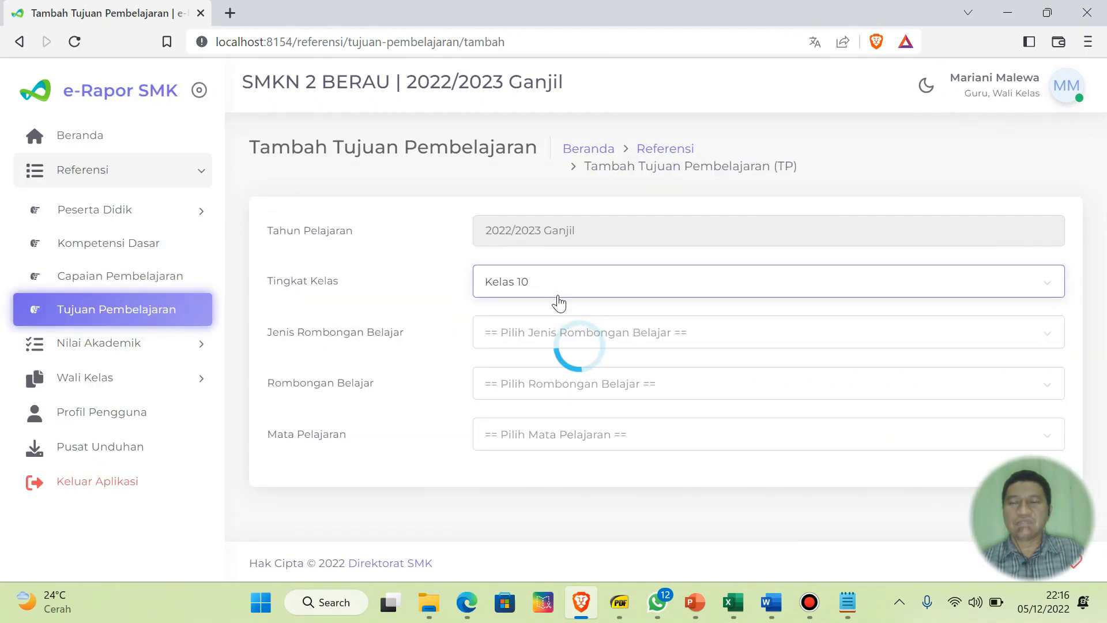
pyautogui.click(546, 339)
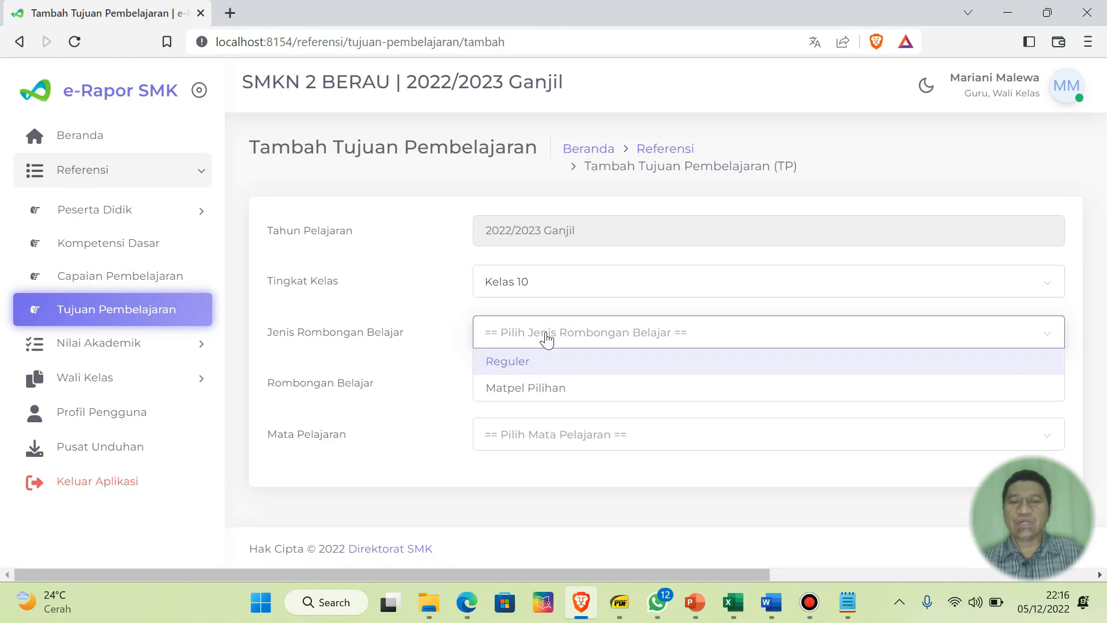
pyautogui.click(540, 366)
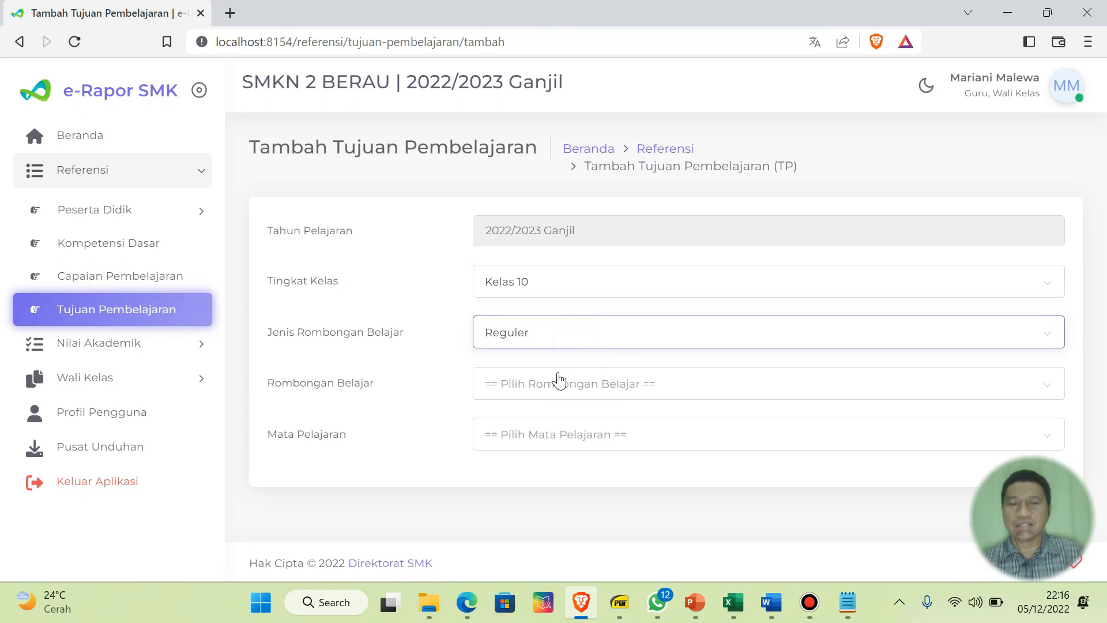
pyautogui.click(558, 380)
pyautogui.click(533, 527)
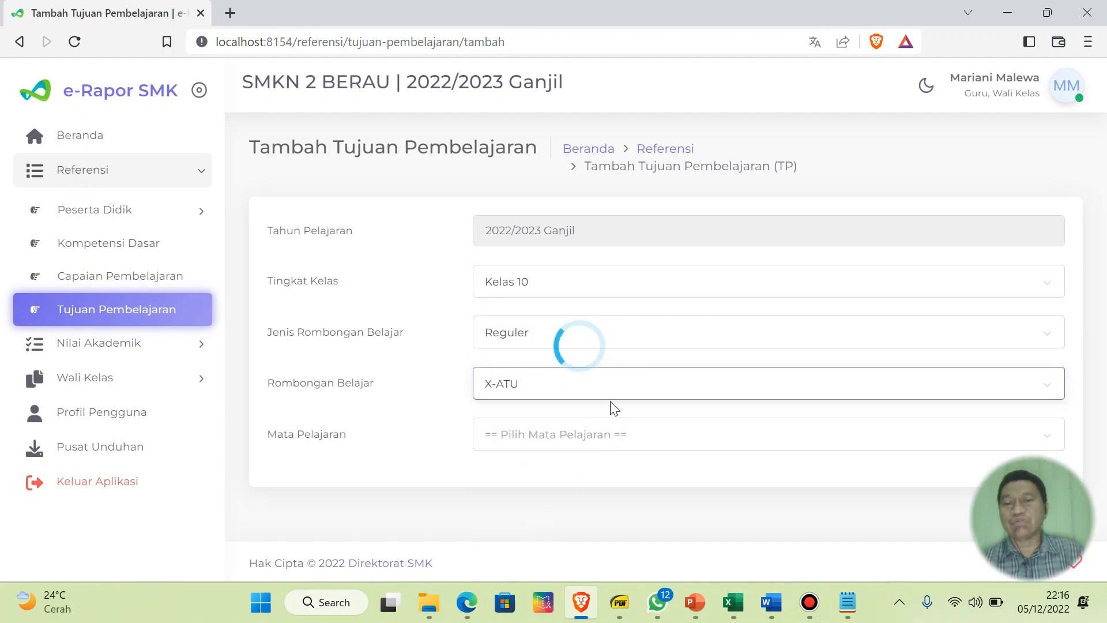
pyautogui.click(578, 445)
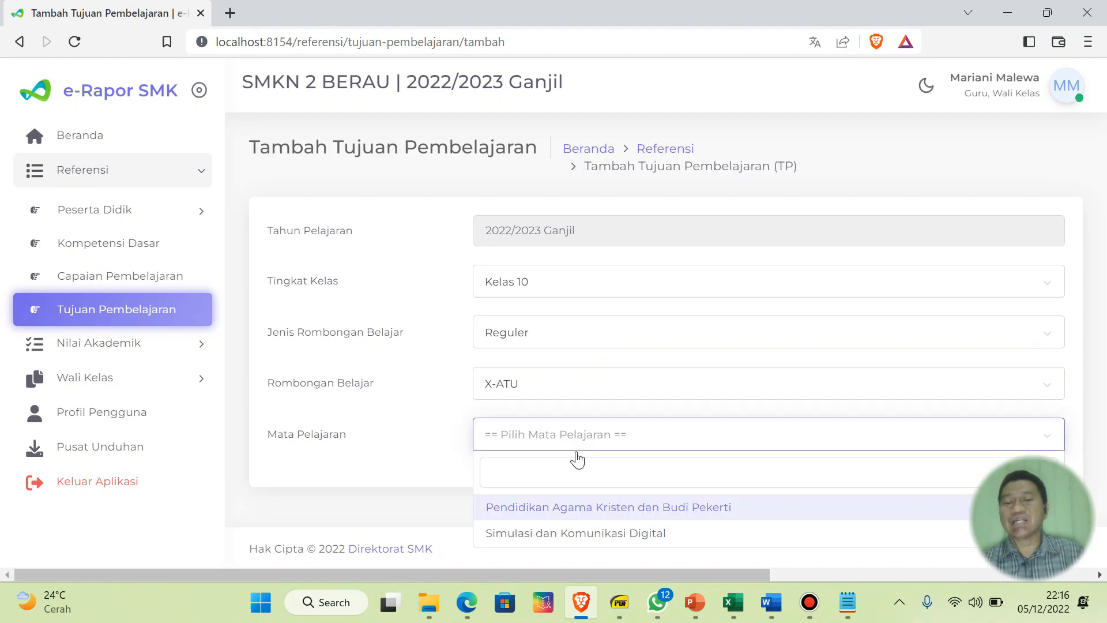
pyautogui.click(593, 533)
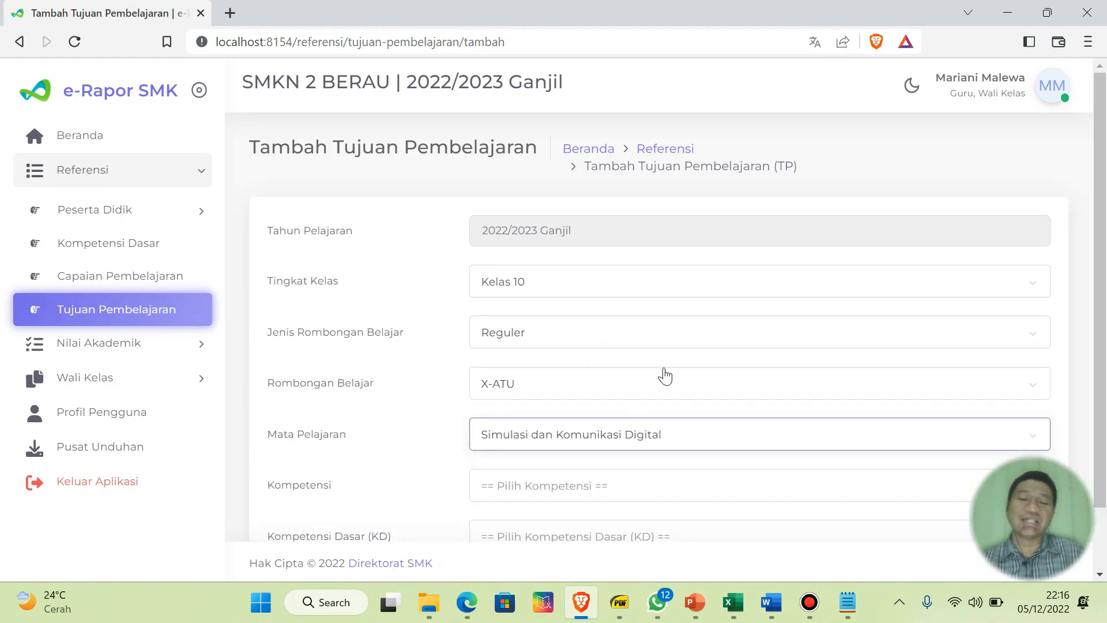
# - Set Kompetensi to Keterampilan and the Kompetensi Dasar to (4.3.1) Memformat Dokumen Pengolah Kata
pyautogui.scroll(-1, 648, 376)
pyautogui.click(581, 414)
pyautogui.click(556, 463)
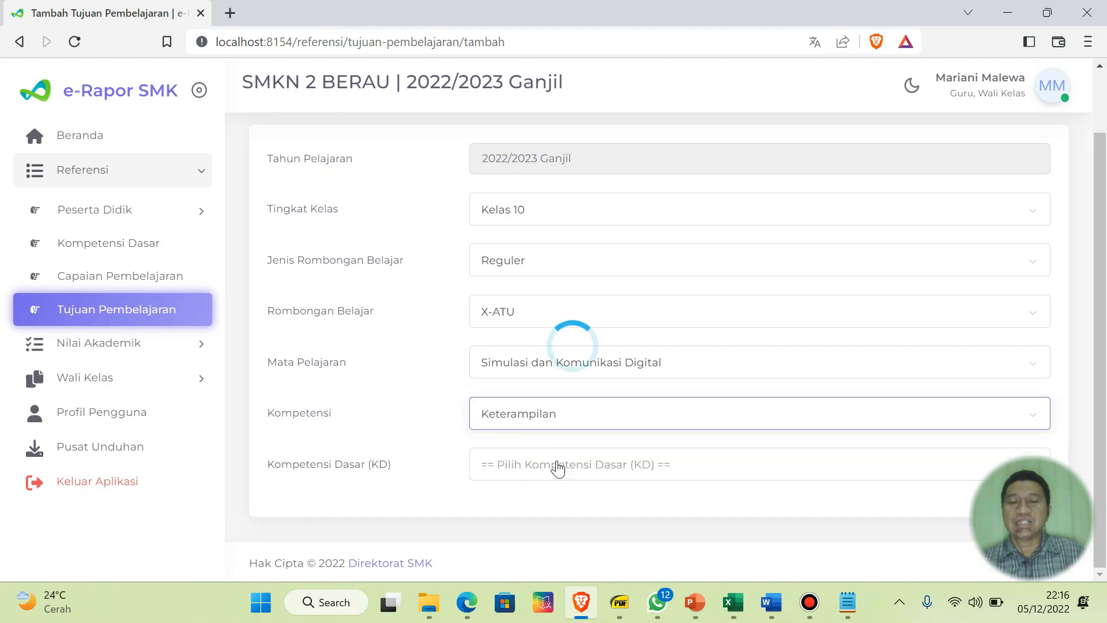
pyautogui.click(583, 480)
pyautogui.scroll(-3, 625, 387)
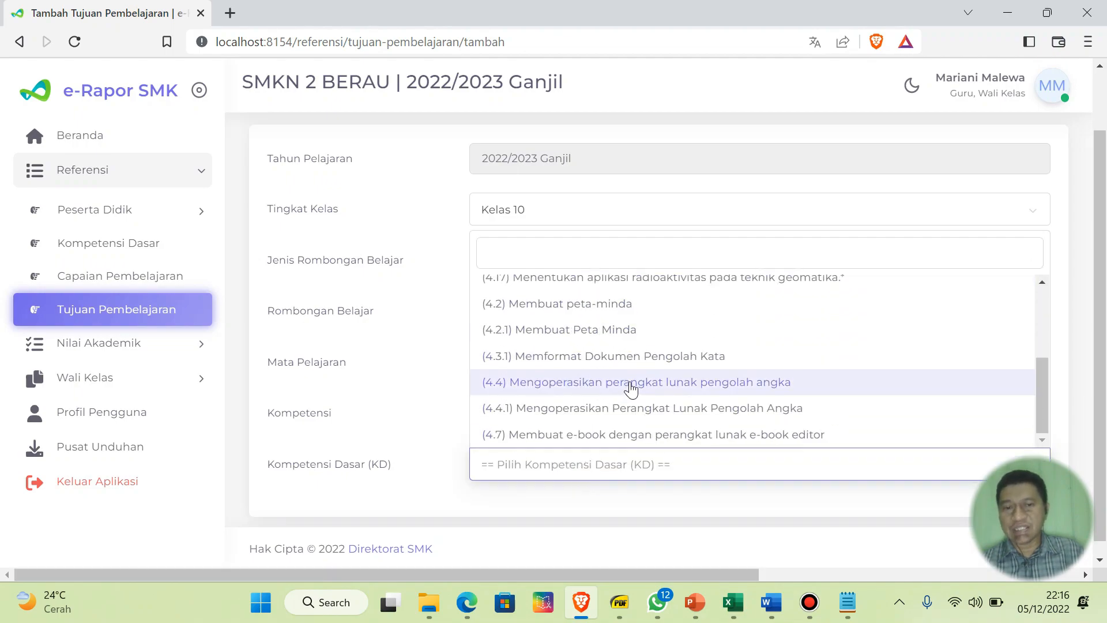
pyautogui.click(652, 357)
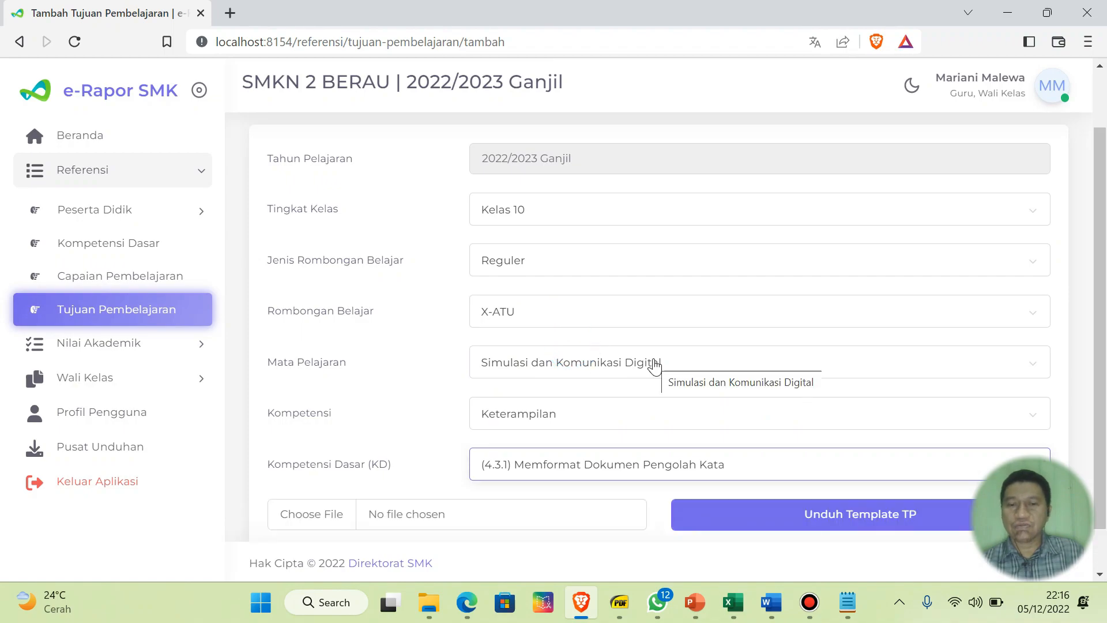
# - Upload the Template-TP-431 Excel file for Simulasi dan Komunikasi Digital from Downloads
pyautogui.scroll(-1, 653, 365)
pyautogui.click(331, 461)
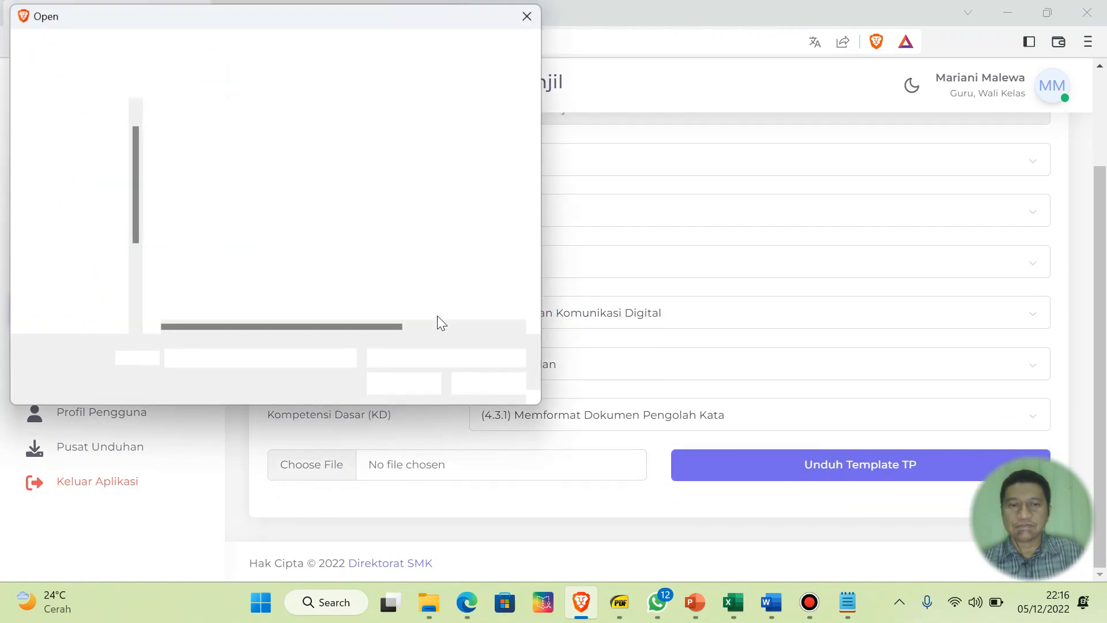
pyautogui.doubleClick(286, 186)
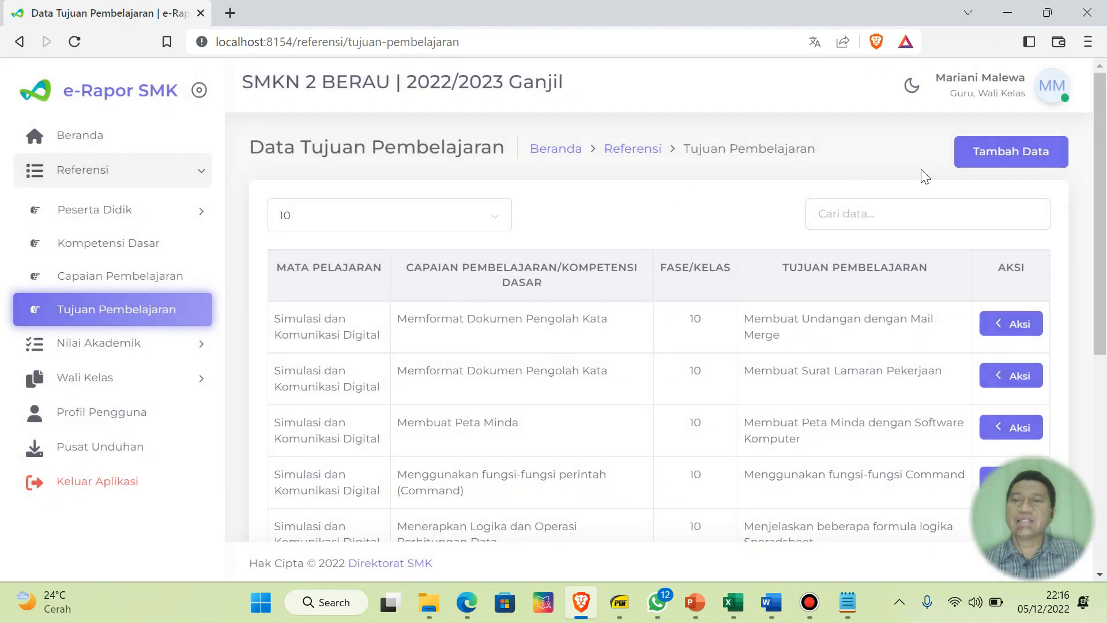
# - Start another Tujuan Pembelajaran entry with Kelas 10, Reguler, class X-ATU and the subject Simulasi dan Komunikasi Digital
pyautogui.click(962, 155)
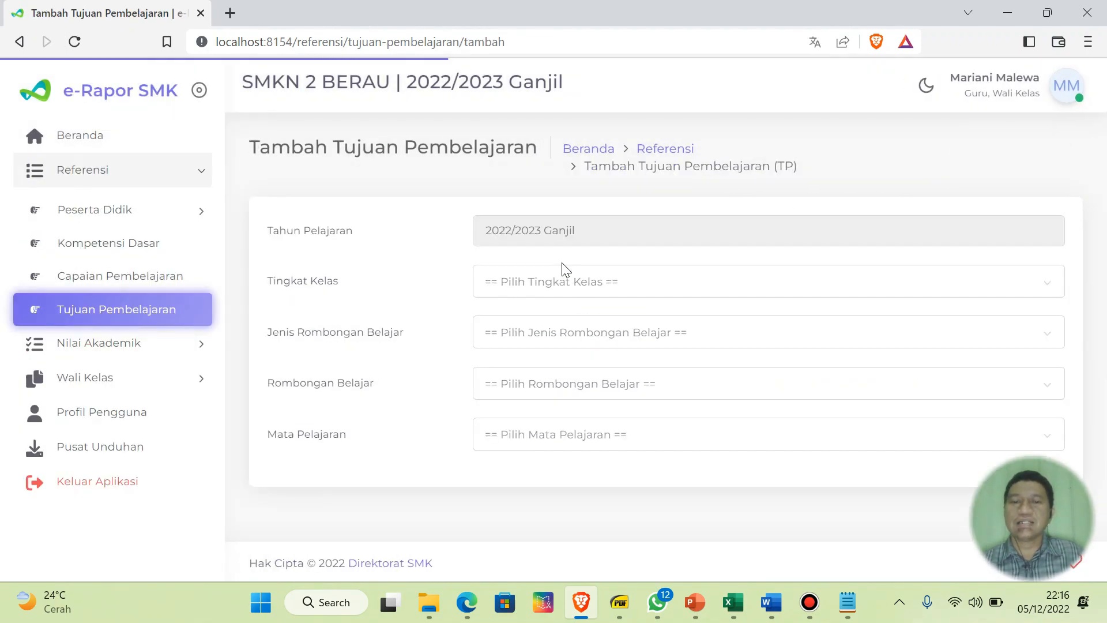
pyautogui.click(559, 287)
pyautogui.click(548, 320)
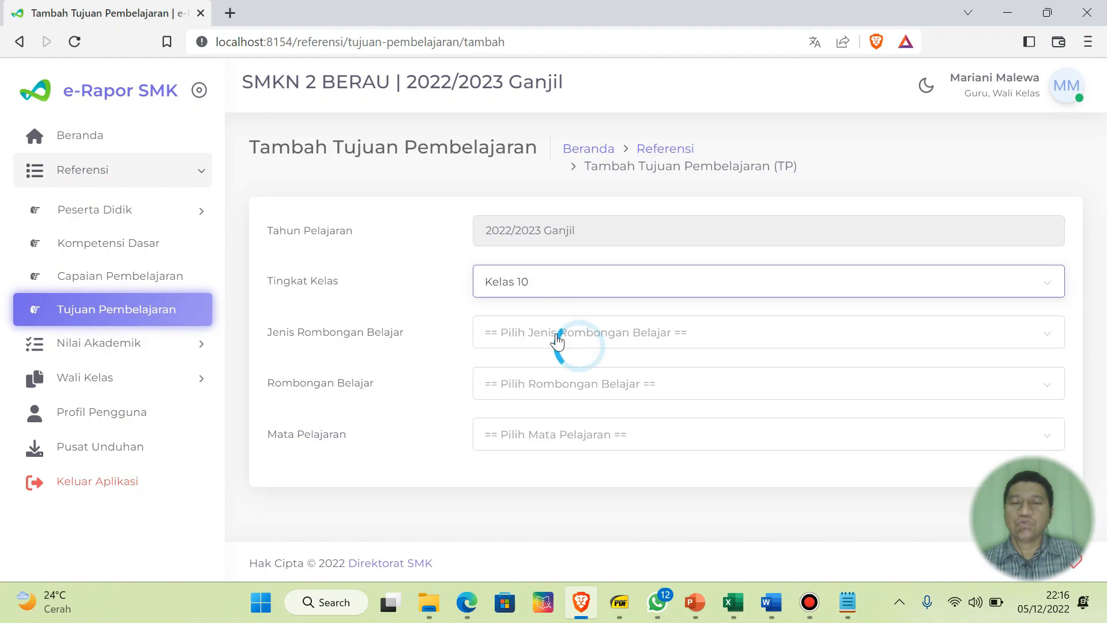
pyautogui.click(566, 330)
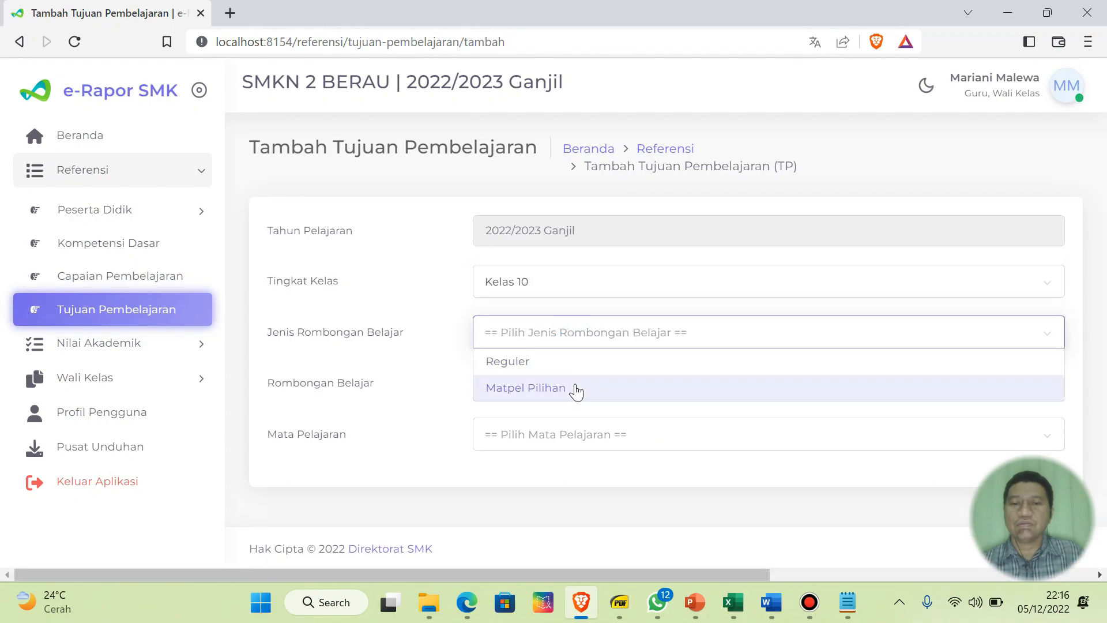
pyautogui.click(576, 362)
pyautogui.click(550, 387)
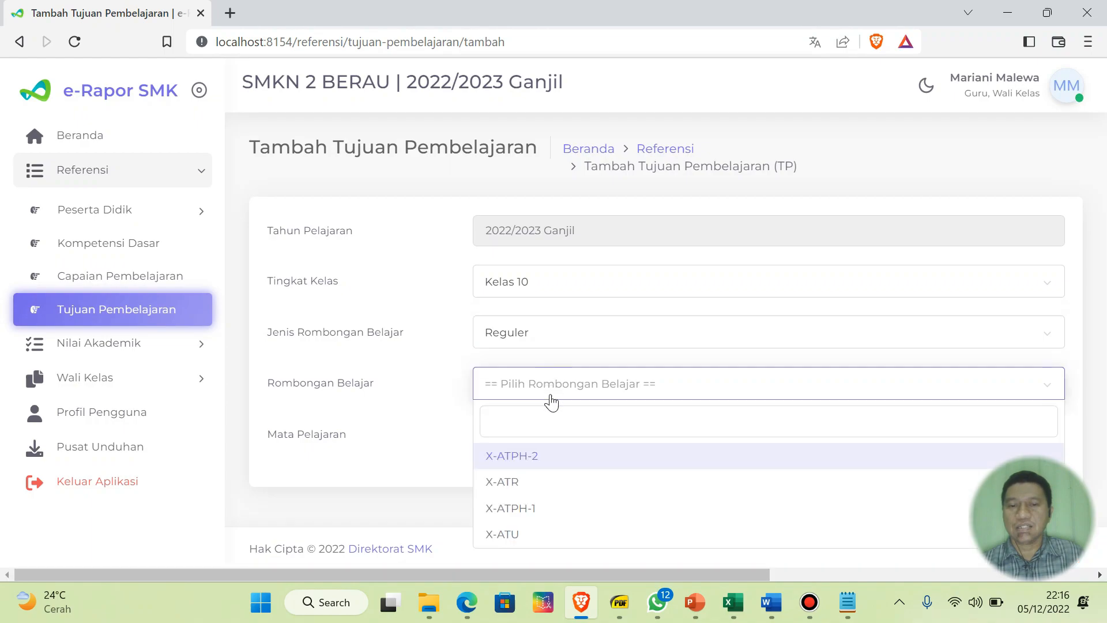
pyautogui.click(534, 532)
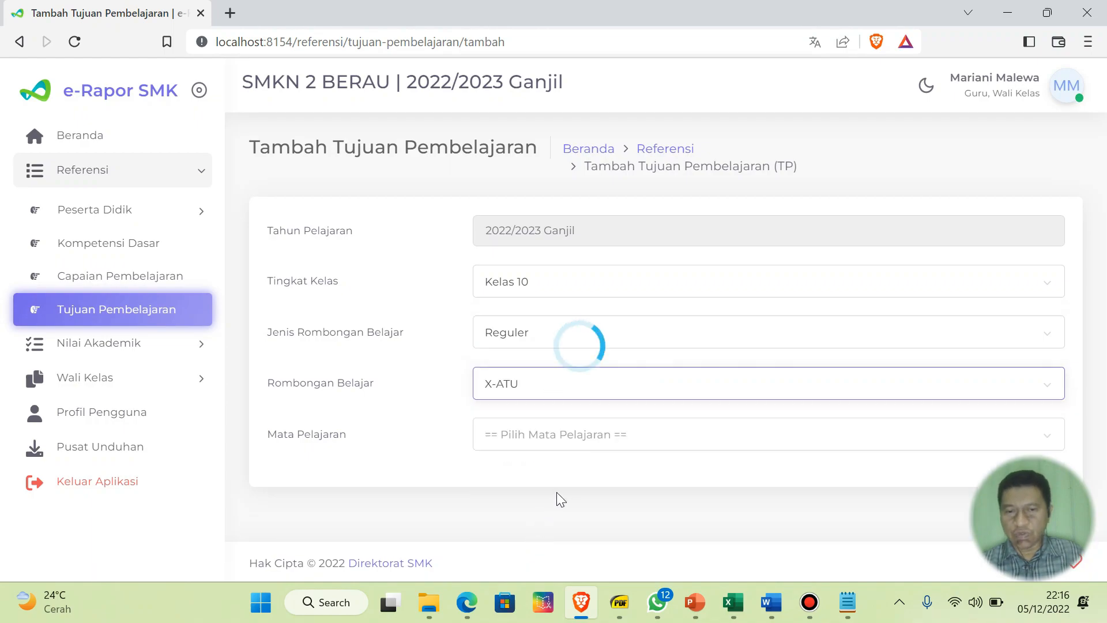
pyautogui.click(577, 445)
pyautogui.click(600, 531)
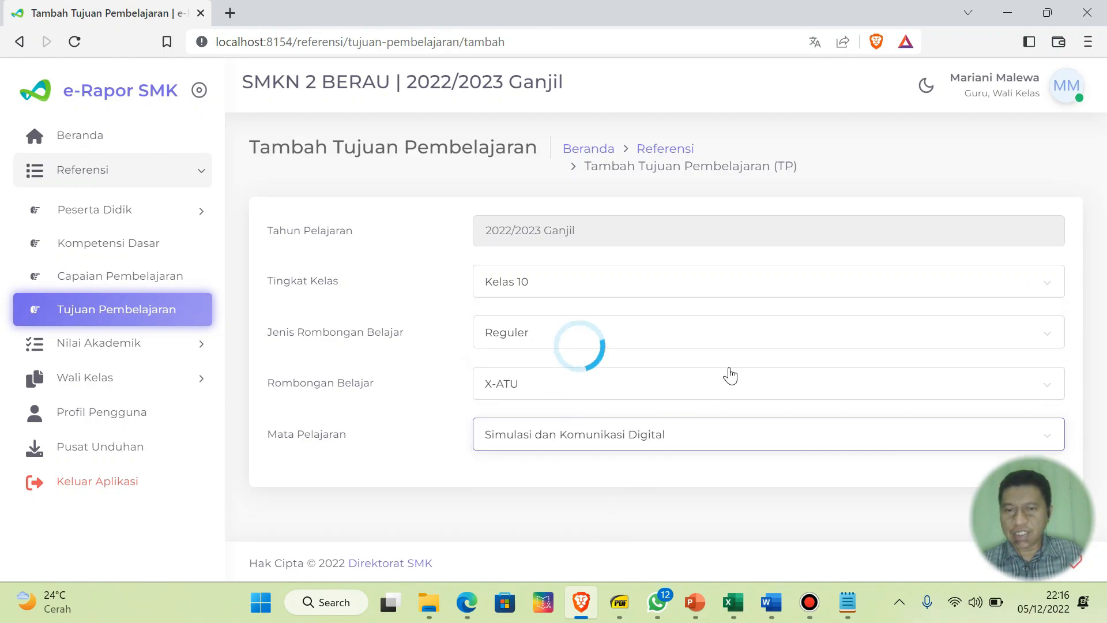
# - Set Kompetensi to Keterampilan and the Kompetensi Dasar to (4.4.1) Mengoperasikan Perangkat Lunak Pengolah Angka
pyautogui.scroll(-2, 731, 375)
pyautogui.click(598, 424)
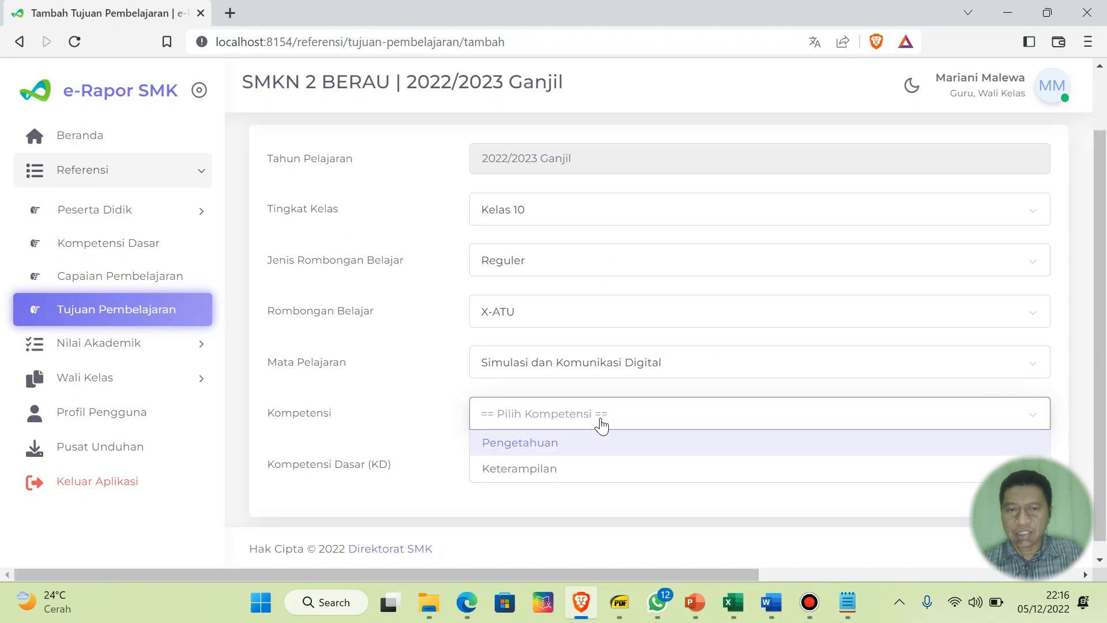
pyautogui.click(562, 480)
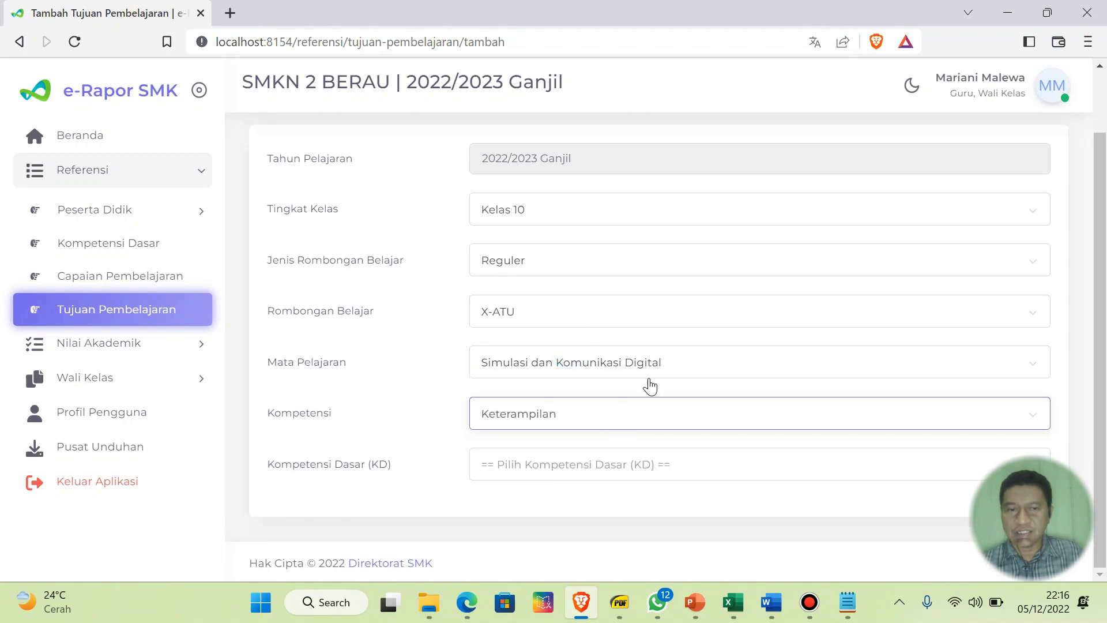
pyautogui.click(591, 475)
pyautogui.scroll(-5, 669, 398)
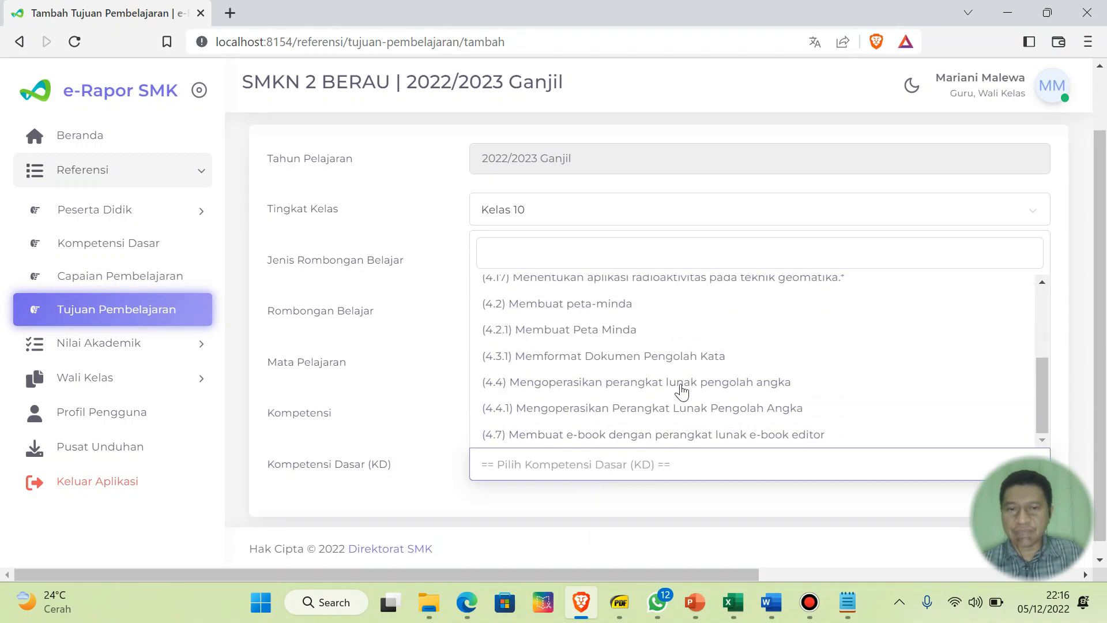
pyautogui.click(606, 408)
# - Upload the Template-TP-441 Excel file for Simulasi dan Komunikasi Digital from Downloads
pyautogui.scroll(-1, 642, 354)
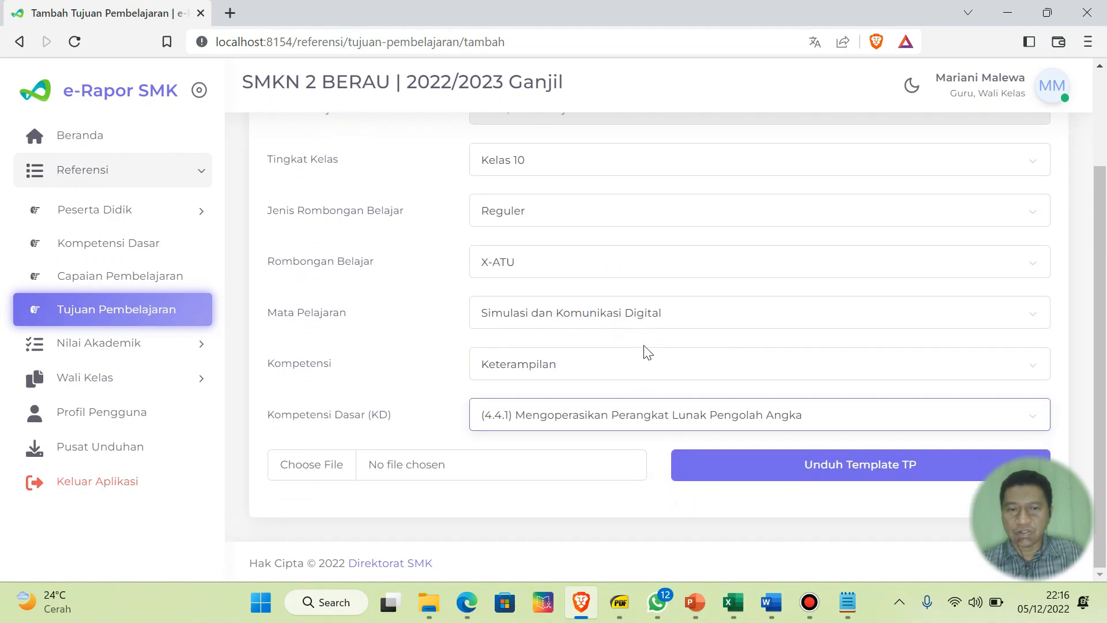
pyautogui.click(310, 464)
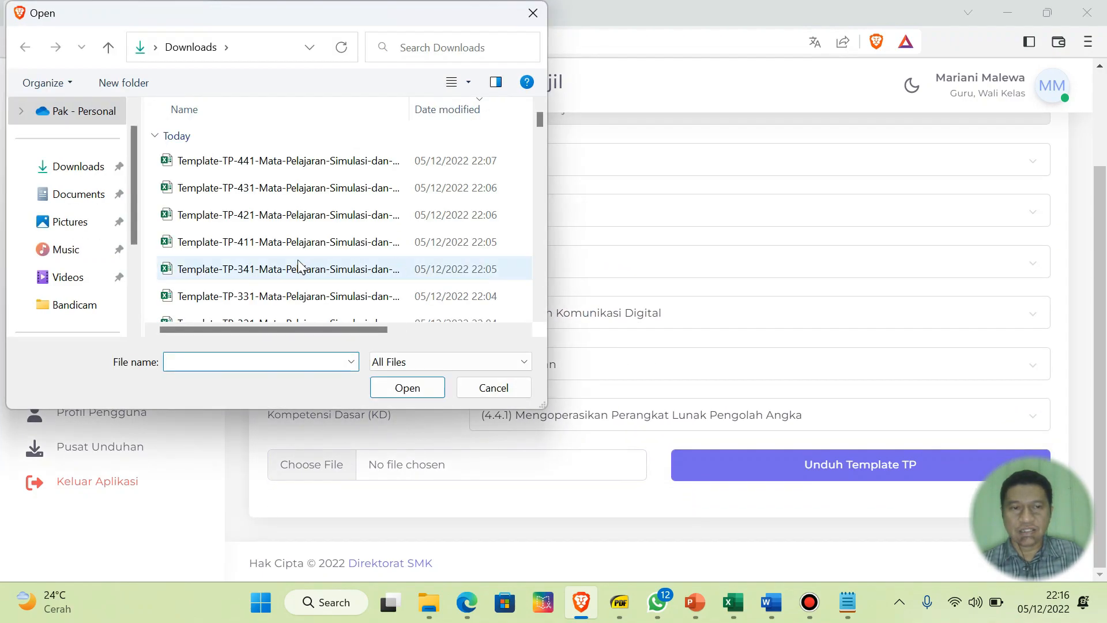
pyautogui.doubleClick(285, 163)
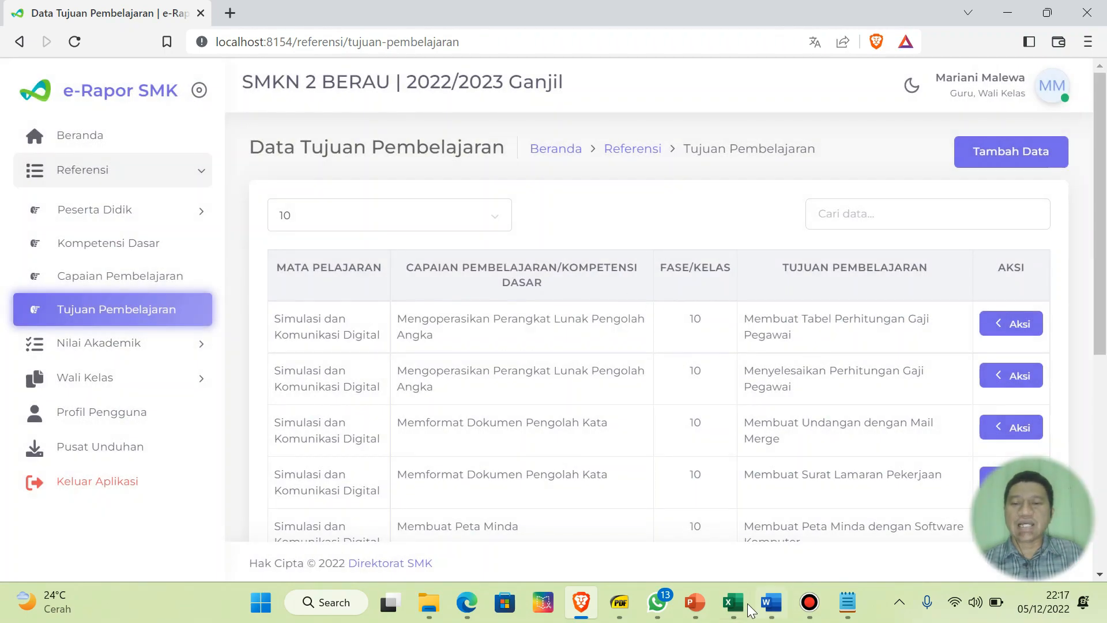
# - Switch to the Book1 workbook in Excel and check the last TP number under KD Keterampilan
pyautogui.moveTo(750, 612)
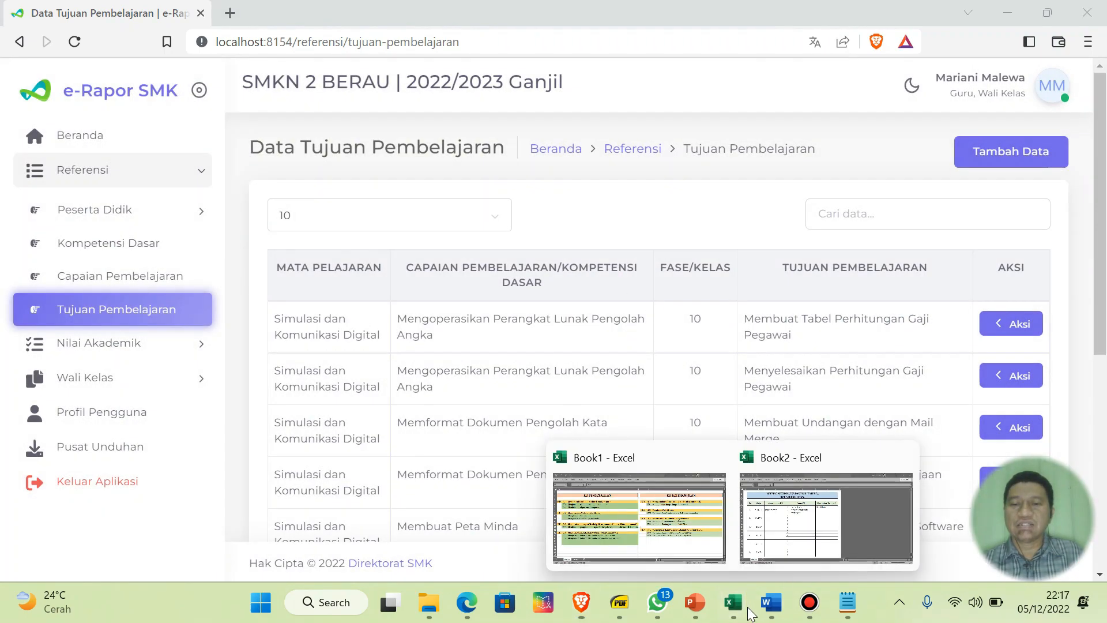
pyautogui.click(628, 522)
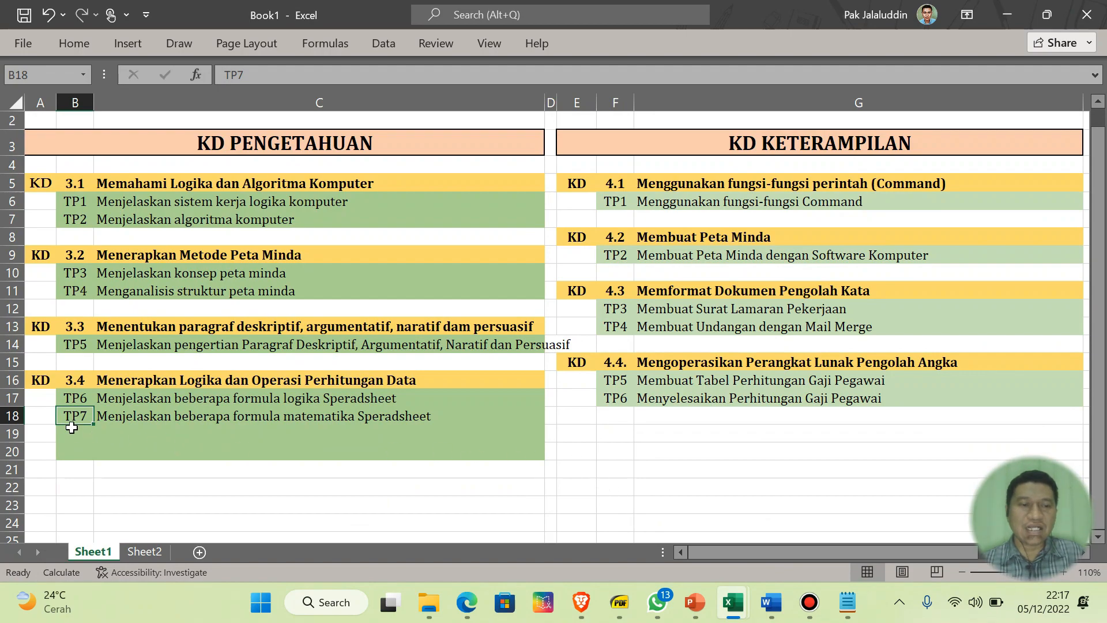
pyautogui.click(613, 401)
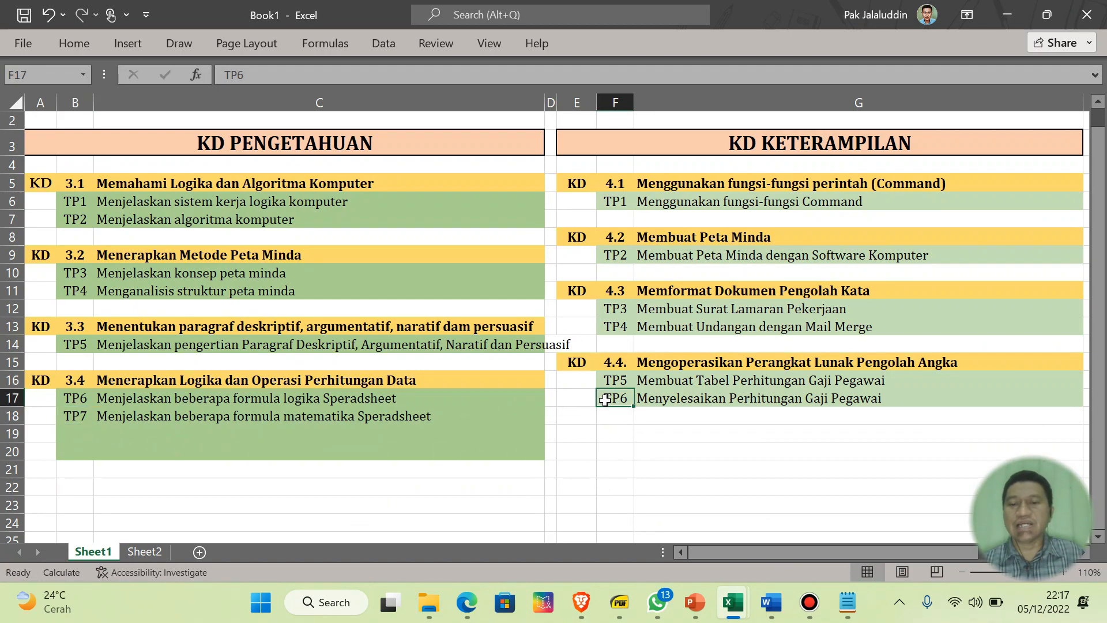
# - Return to e-Rapor SMK, show 25 Tujuan Pembelajaran entries per page and check the total at the end of the list
pyautogui.click(581, 602)
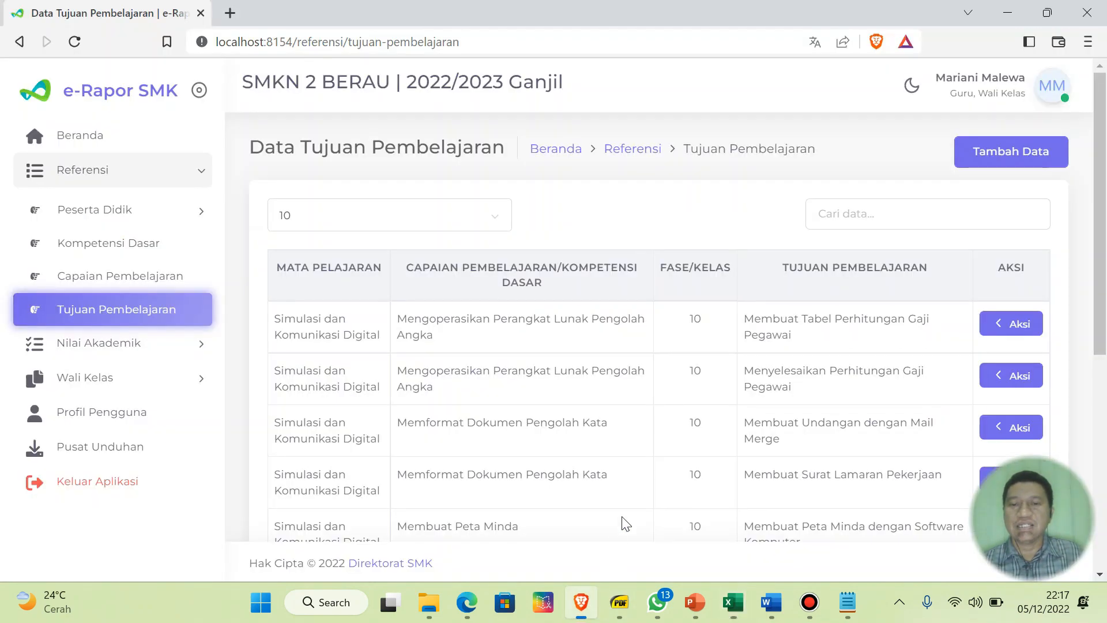
pyautogui.click(367, 212)
pyautogui.click(370, 269)
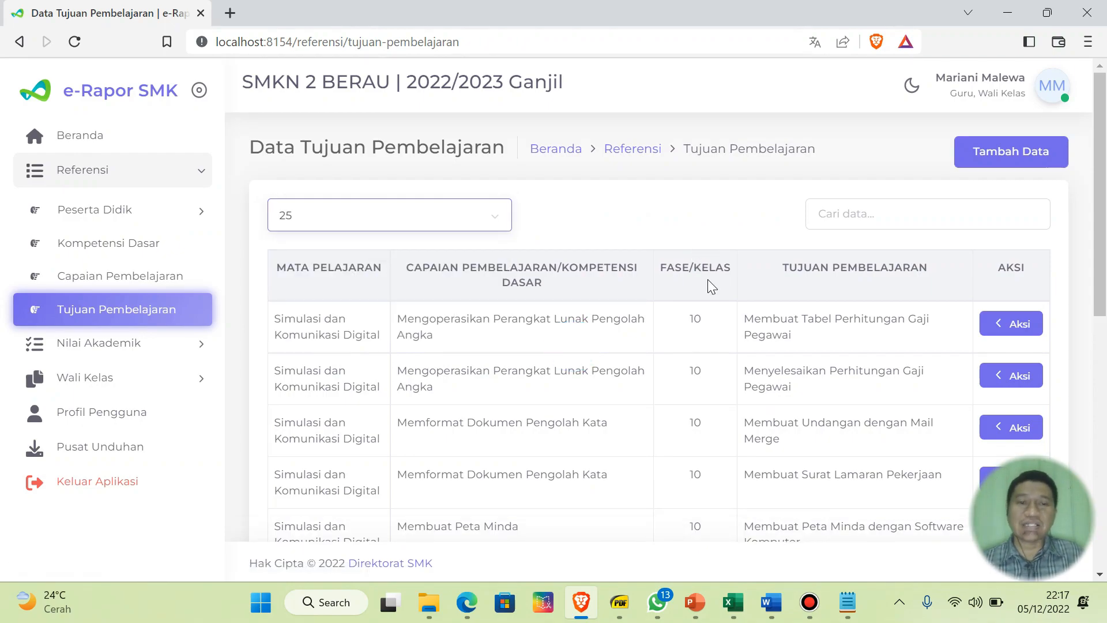
pyautogui.scroll(-10, 709, 287)
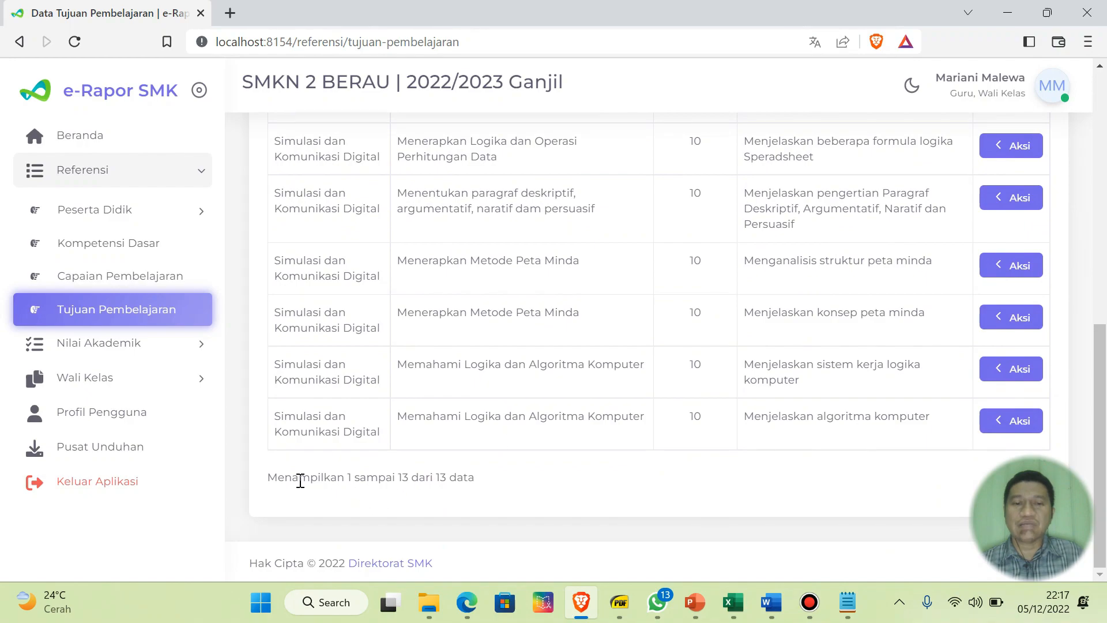
pyautogui.moveTo(271, 482); pyautogui.dragTo(503, 489)
pyautogui.click(564, 475)
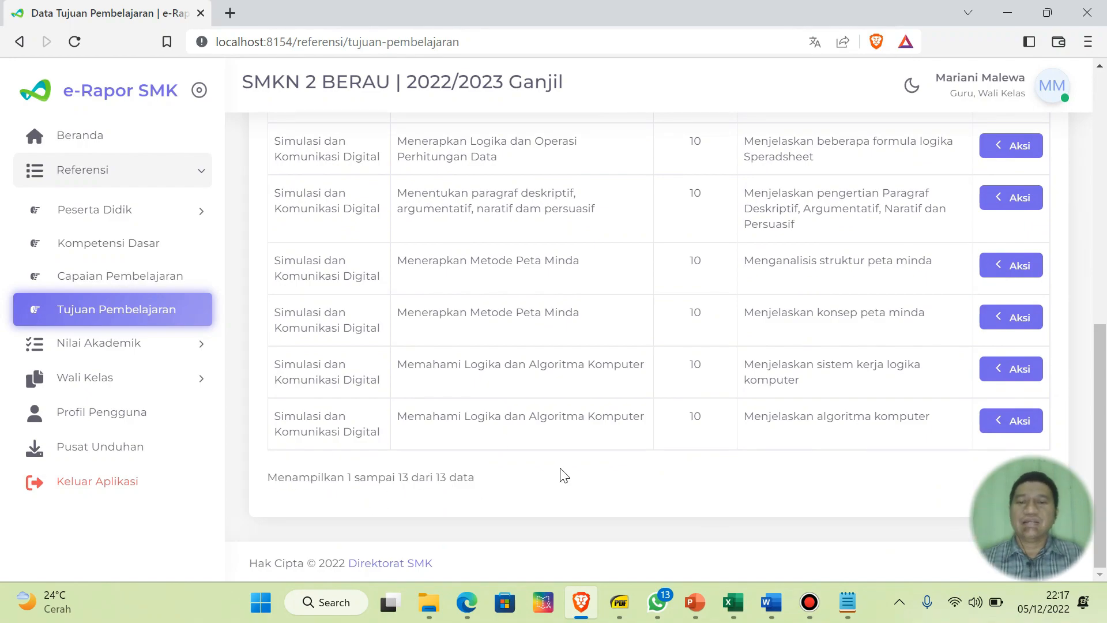
# - Compare the imported total with the last Pengetahuan and Keterampilan TP rows in the Book1 workbook in Excel
pyautogui.moveTo(736, 591)
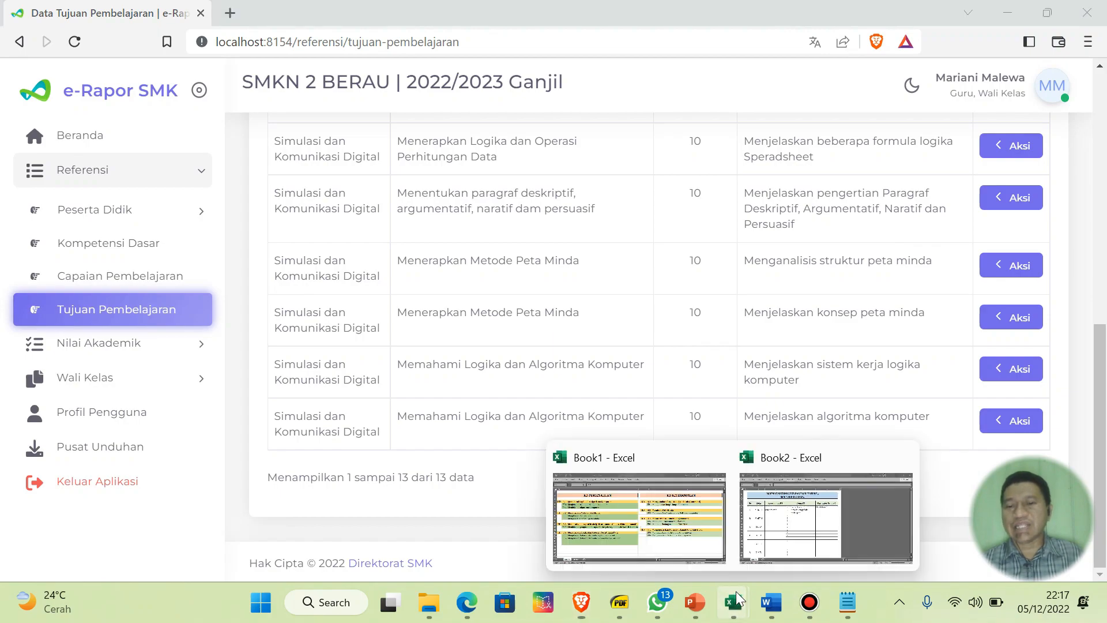
pyautogui.click(663, 539)
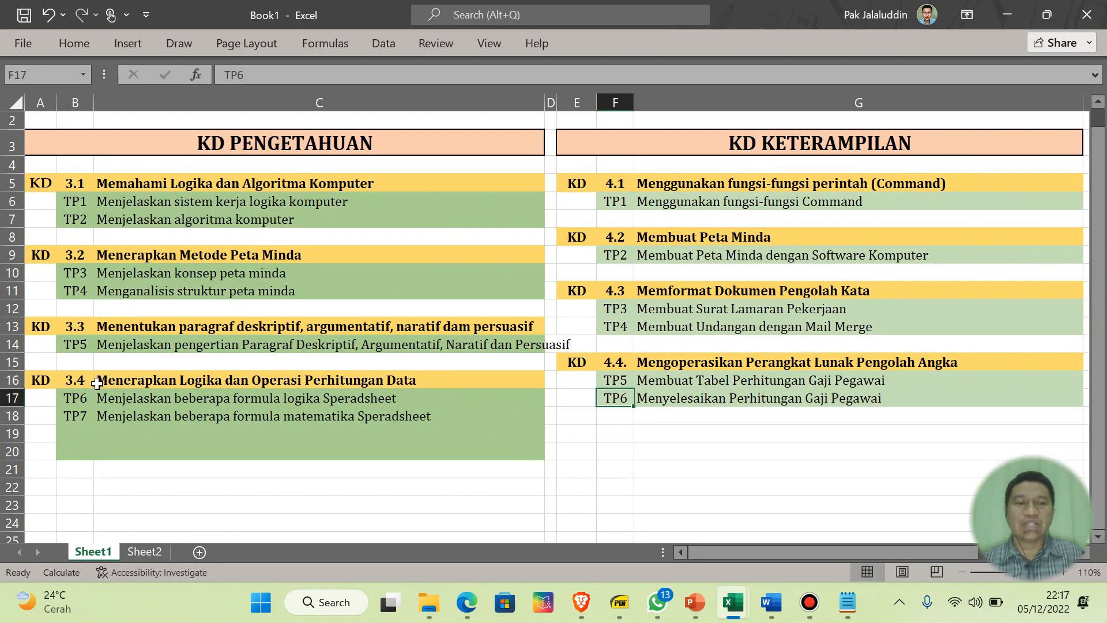
pyautogui.click(88, 421)
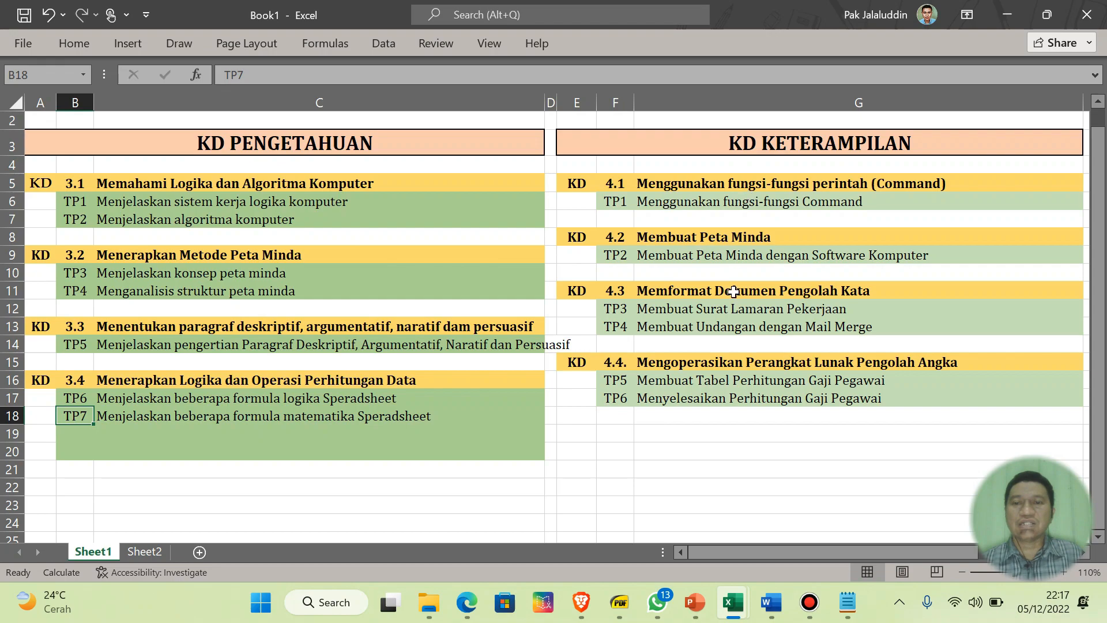
pyautogui.click(720, 399)
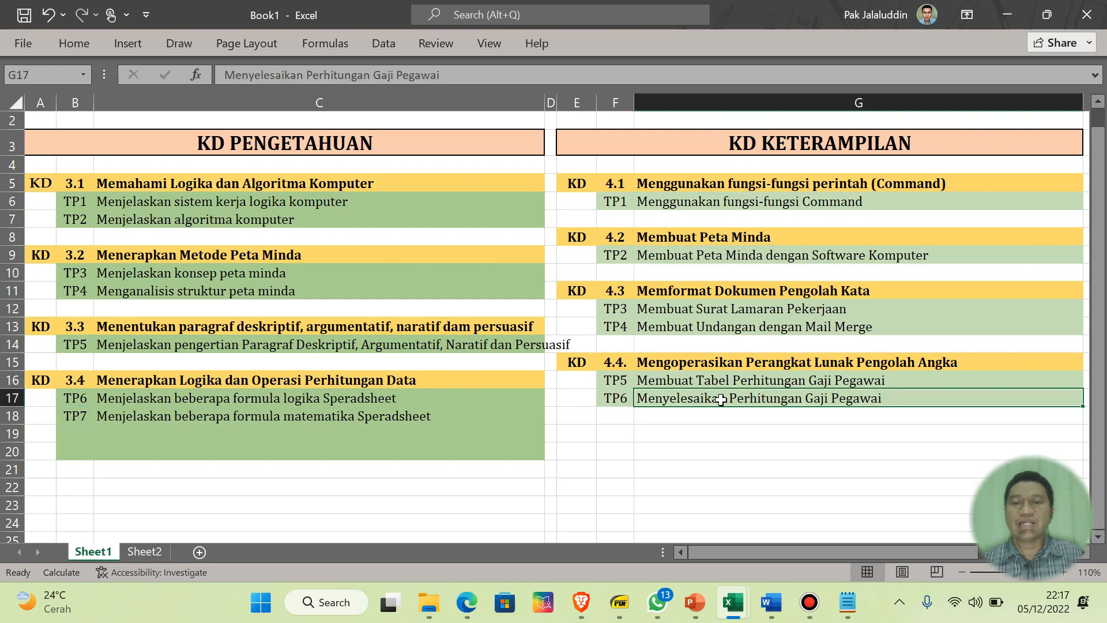
# - Return to e-Rapor SMK and revisit the Kompetensi Dasar and Tujuan Pembelajaran reference lists
pyautogui.click(585, 605)
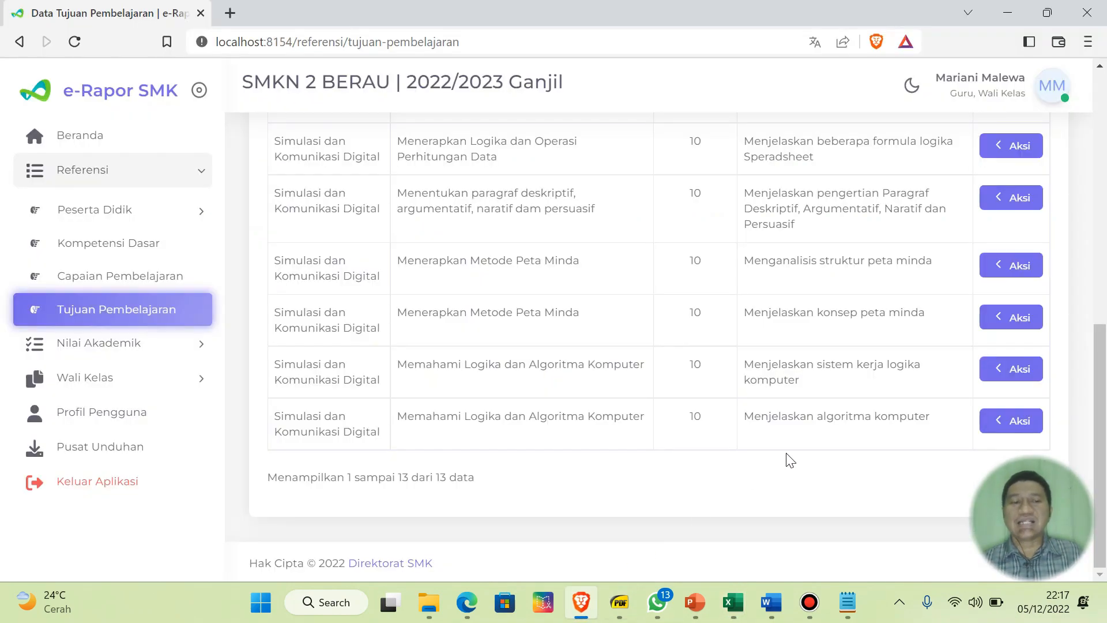
pyautogui.click(147, 244)
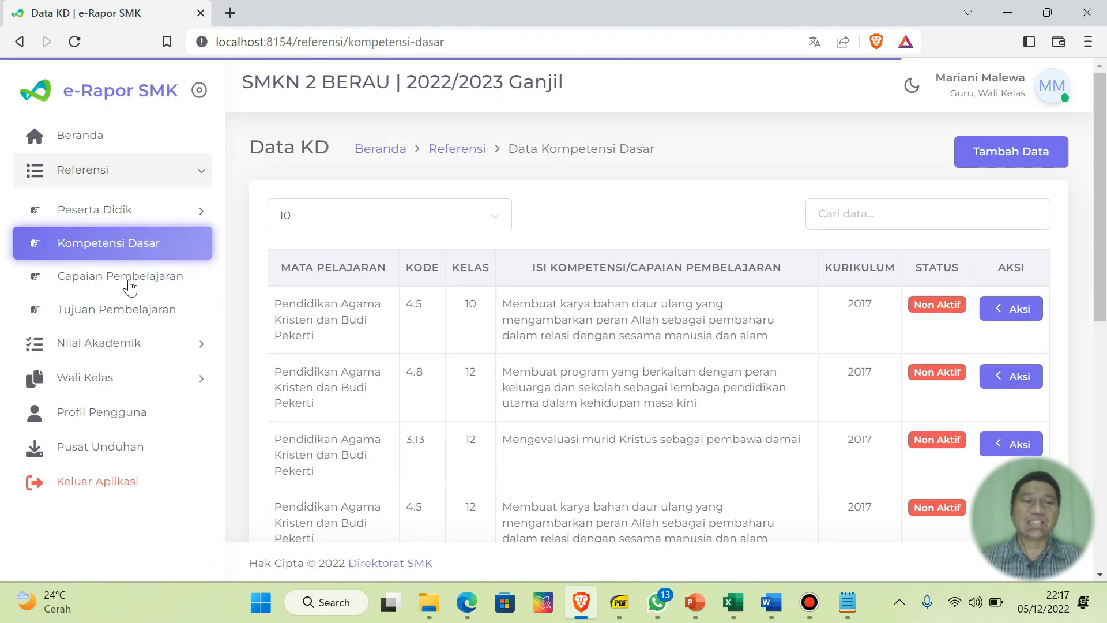
pyautogui.click(147, 317)
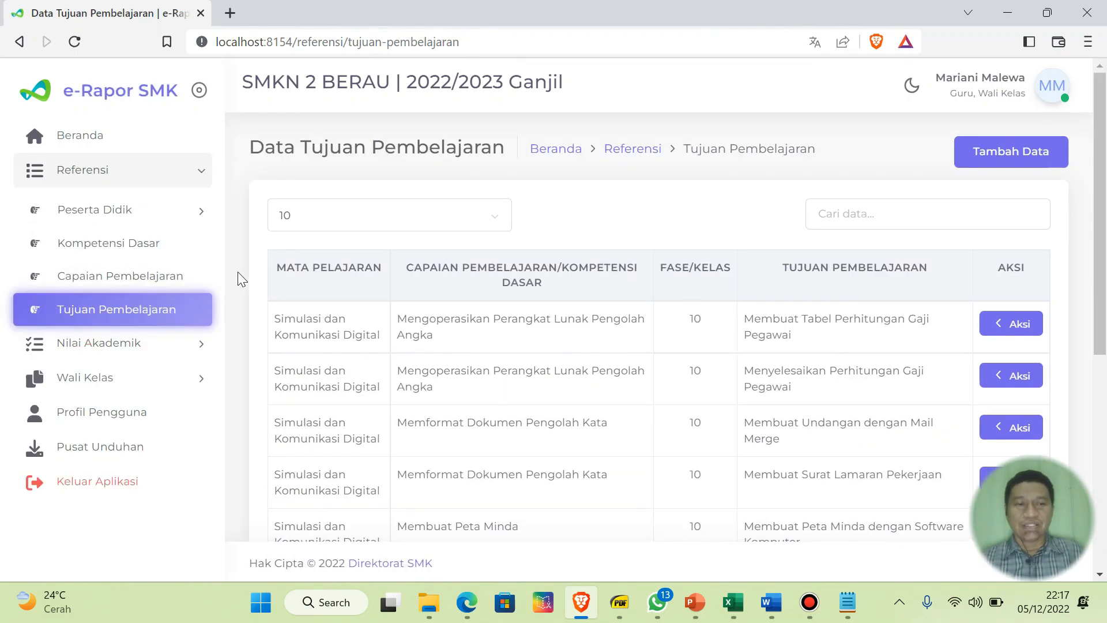
# - Open the Input Nilai Akhir page of Nilai Akademik
pyautogui.click(111, 182)
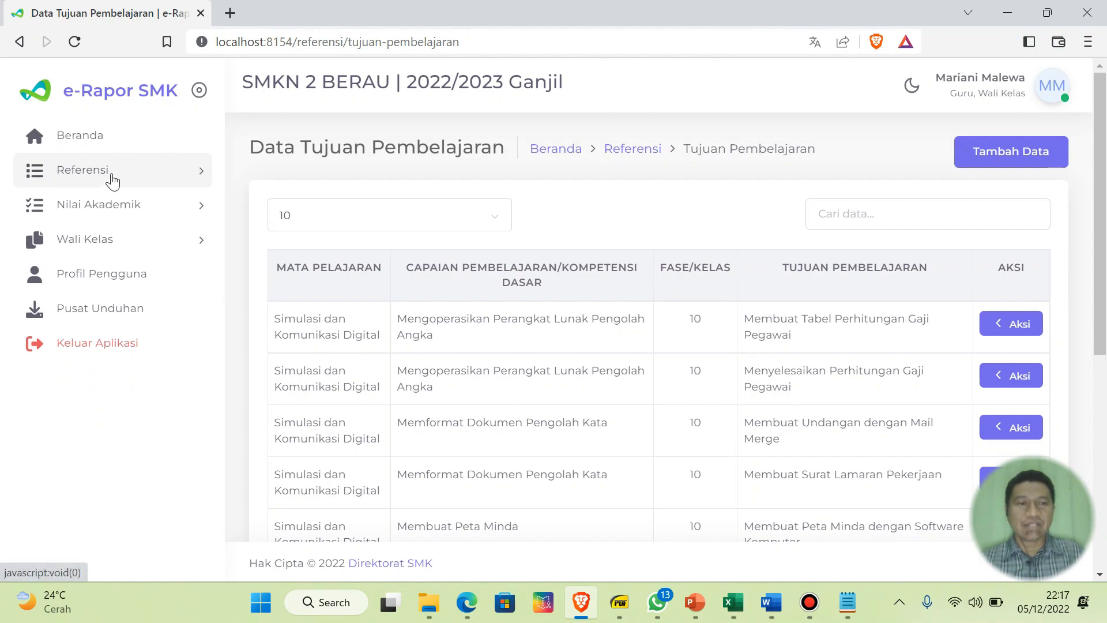
pyautogui.click(92, 208)
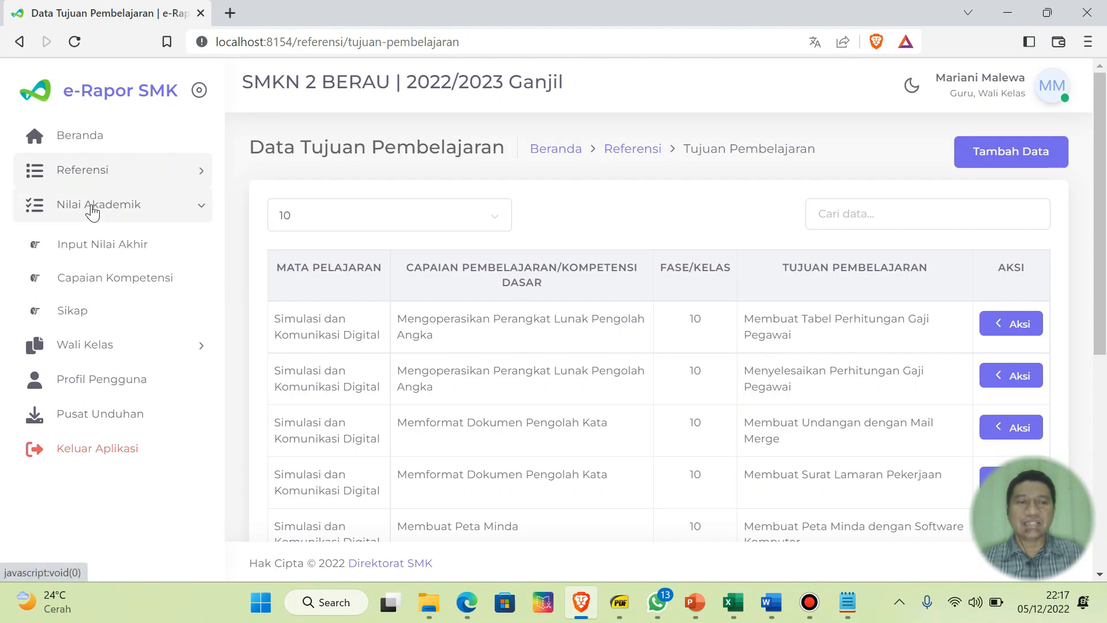
pyautogui.click(91, 251)
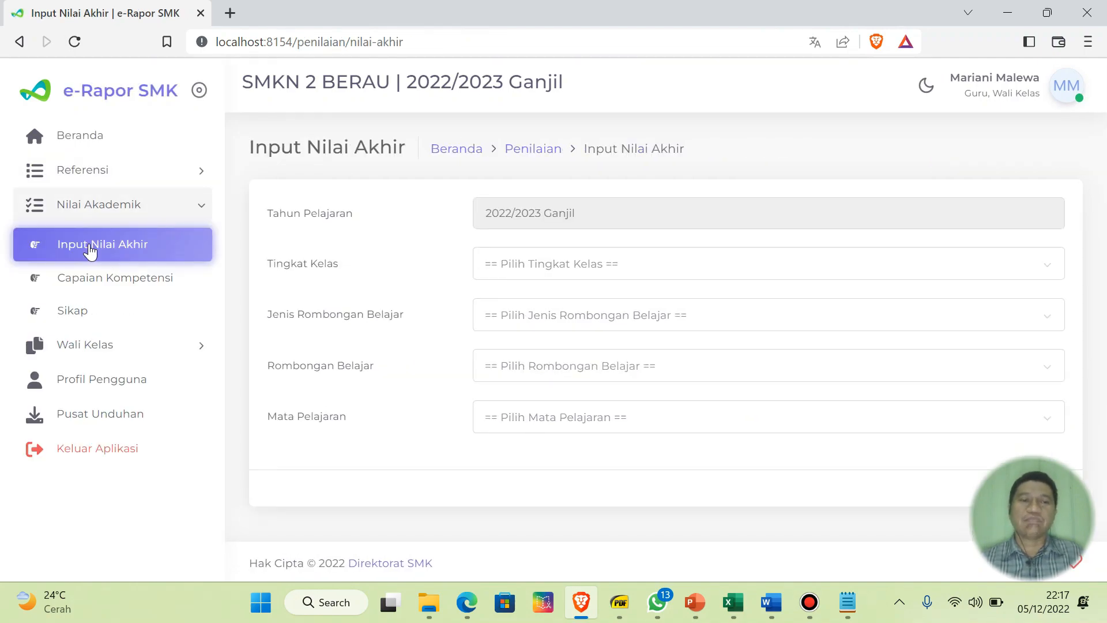
# - Display the final grade entry table for Kelas 10, Reguler, class X-ATU and the subject Simulasi dan Komunikasi Digital
pyautogui.click(550, 263)
pyautogui.click(550, 294)
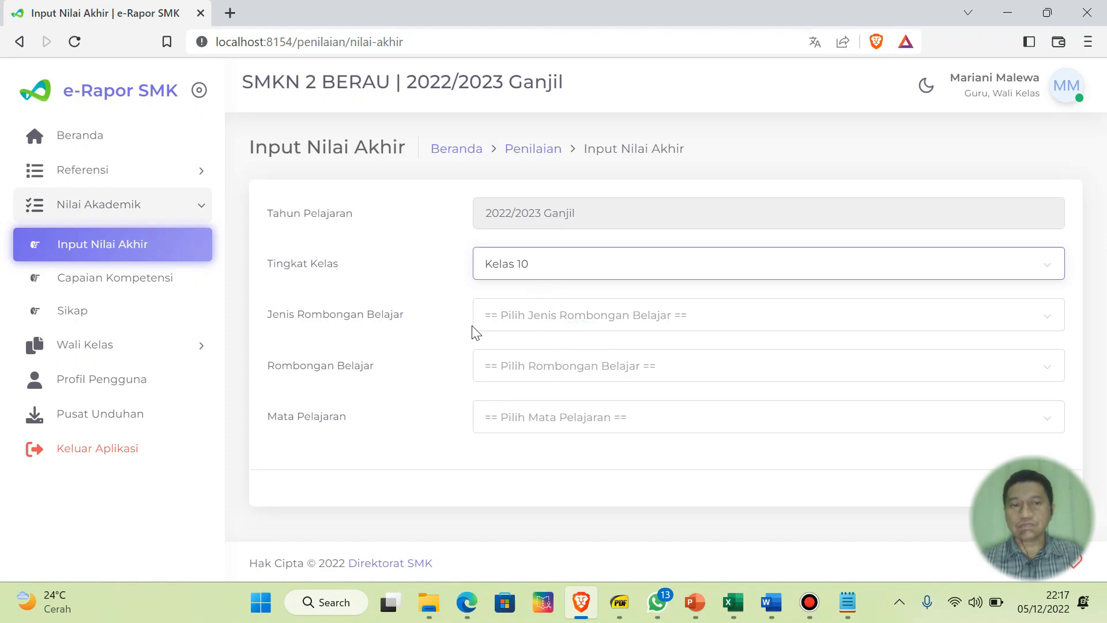
pyautogui.click(539, 316)
pyautogui.click(552, 344)
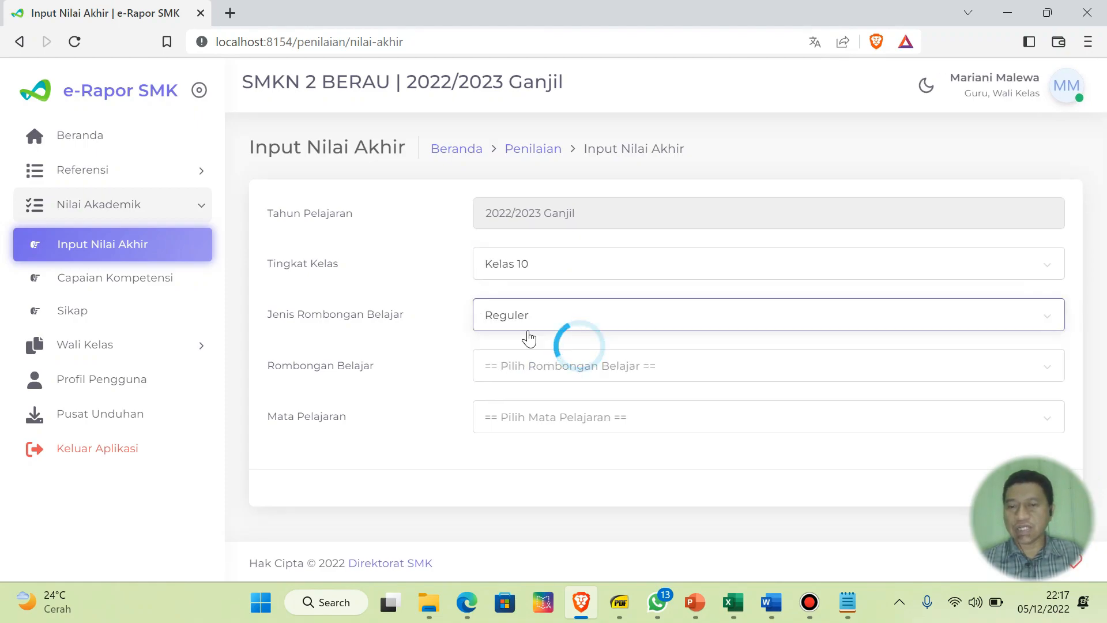
pyautogui.click(545, 369)
pyautogui.click(526, 521)
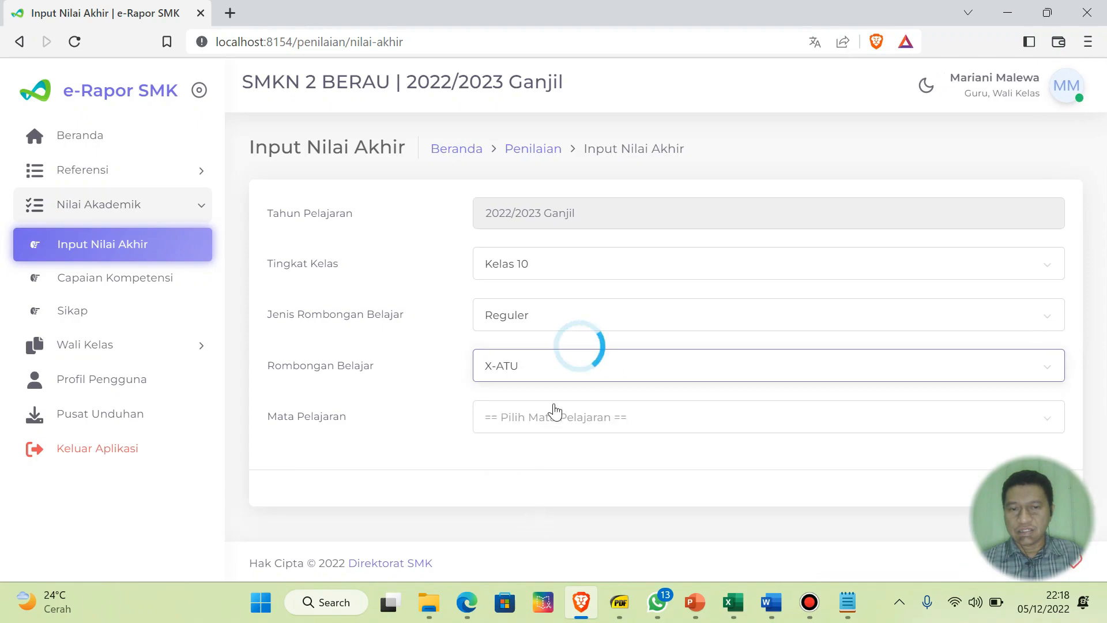
pyautogui.click(559, 420)
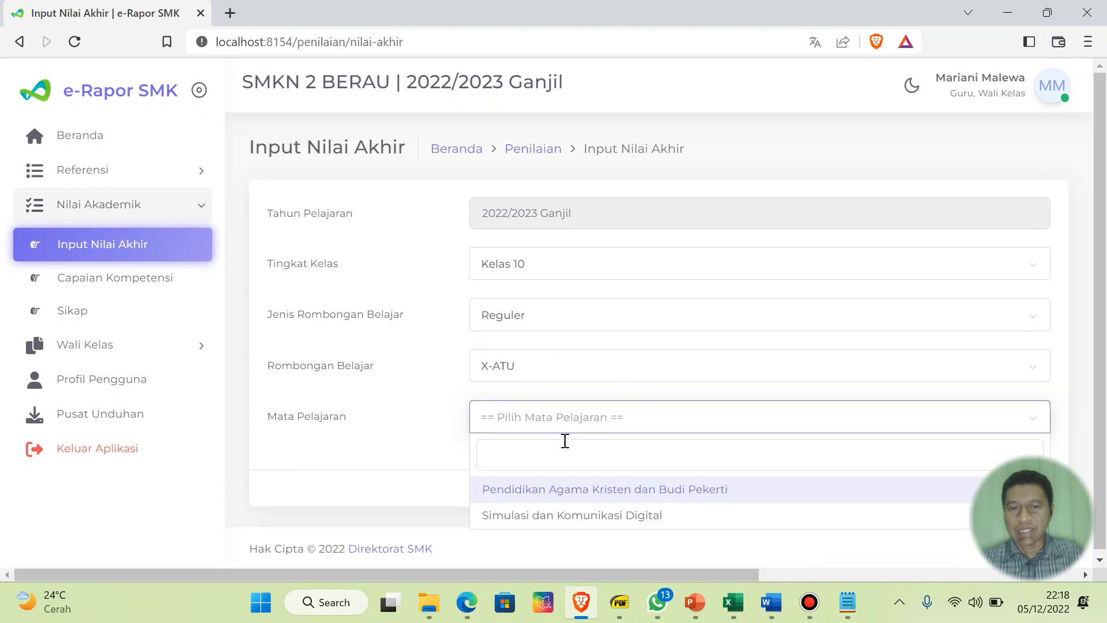
pyautogui.click(572, 516)
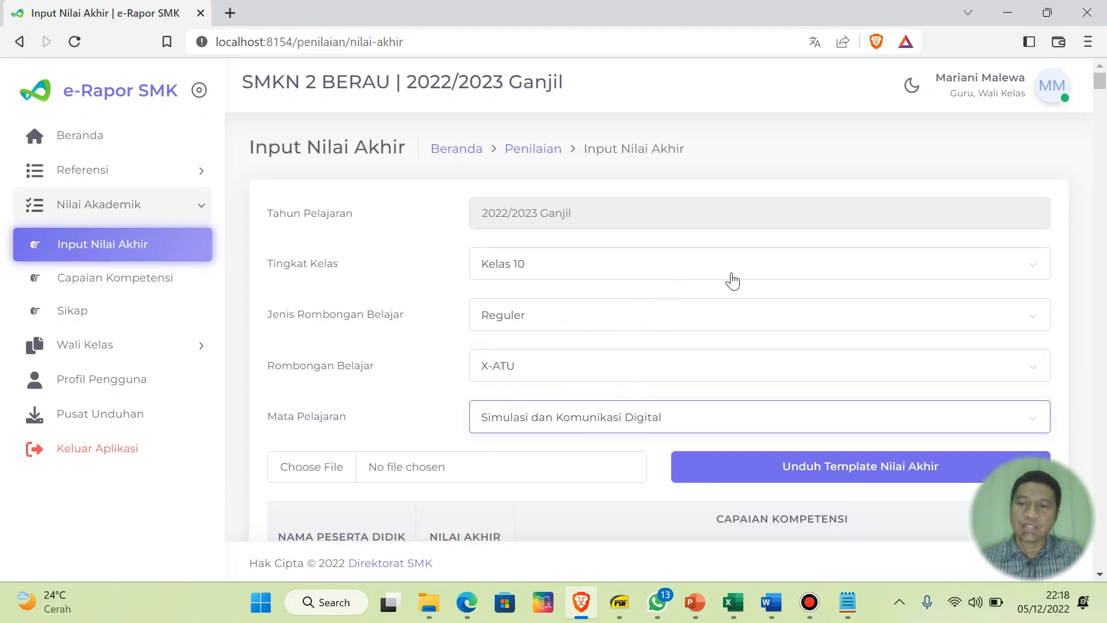
pyautogui.scroll(-6, 732, 274)
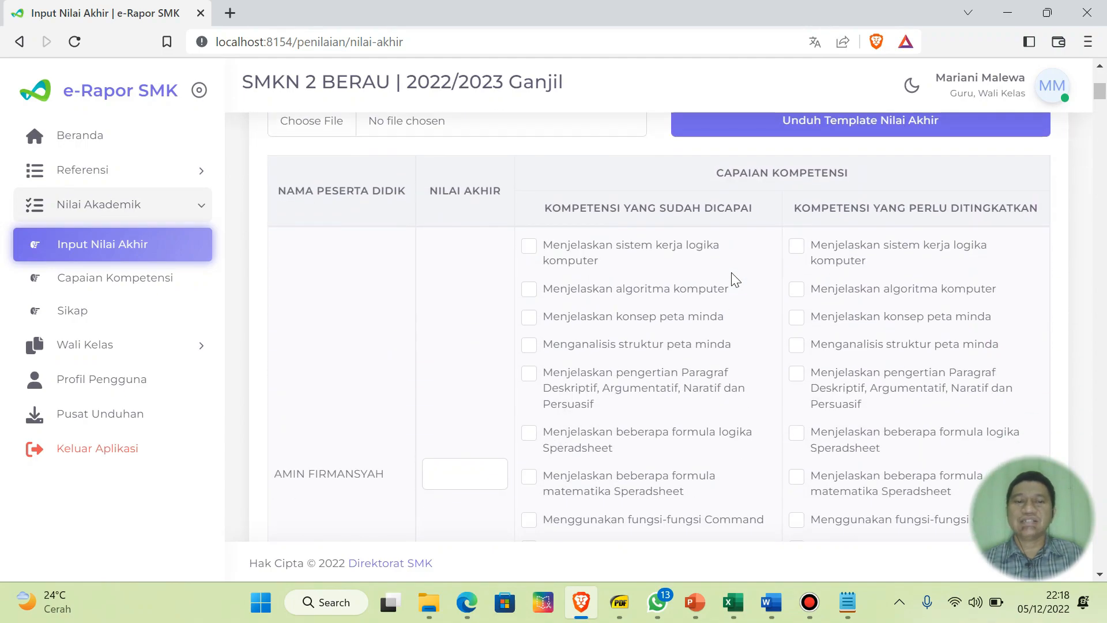
# - Examine the first student's final grade field and the competency checklists for achieved and needing improvement
pyautogui.scroll(-3, 731, 278)
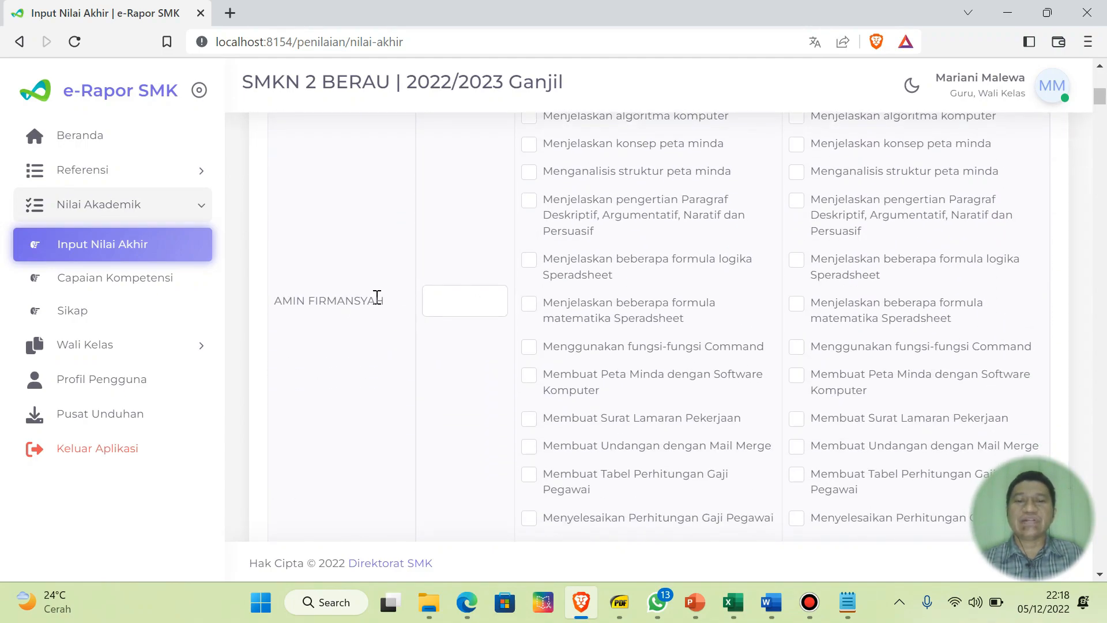
pyautogui.scroll(5, 377, 296)
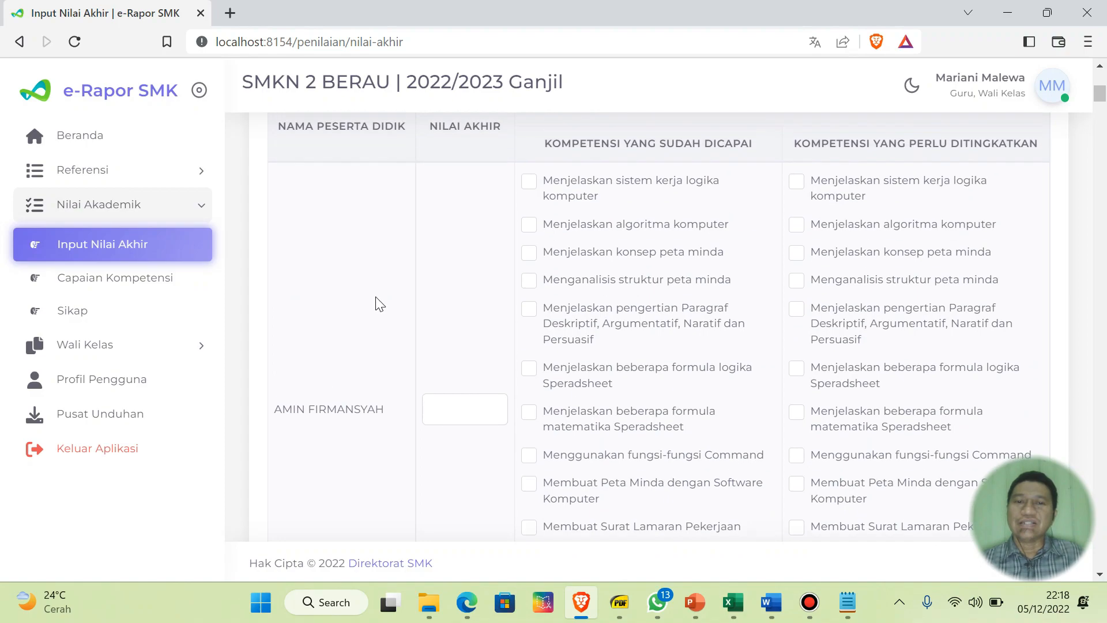
pyautogui.scroll(-7, 496, 278)
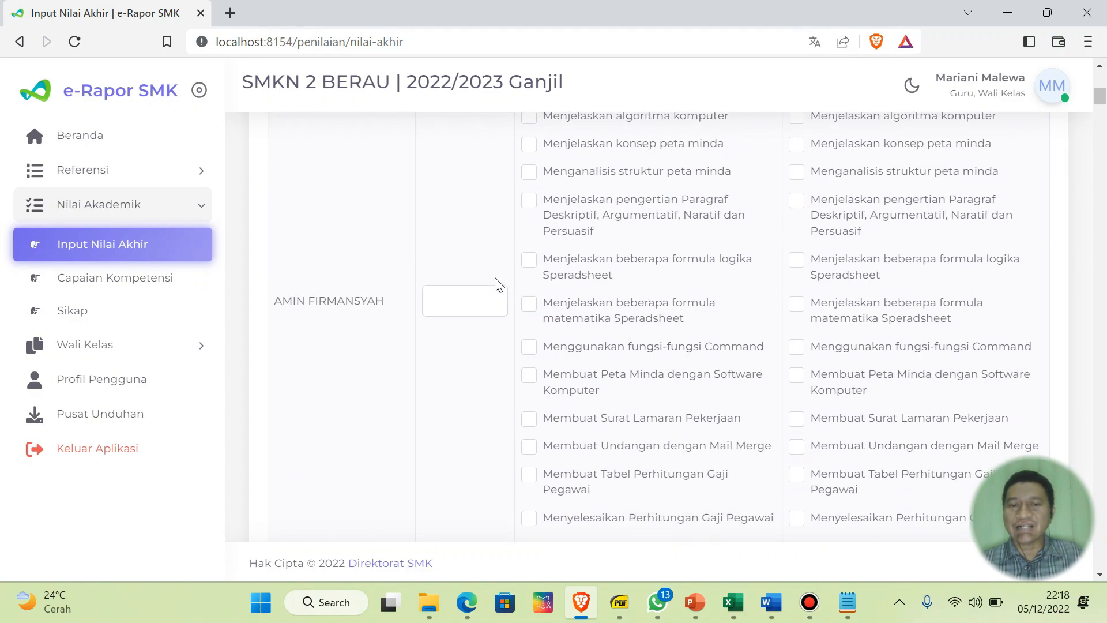
pyautogui.scroll(1, 476, 259)
pyautogui.click(462, 216)
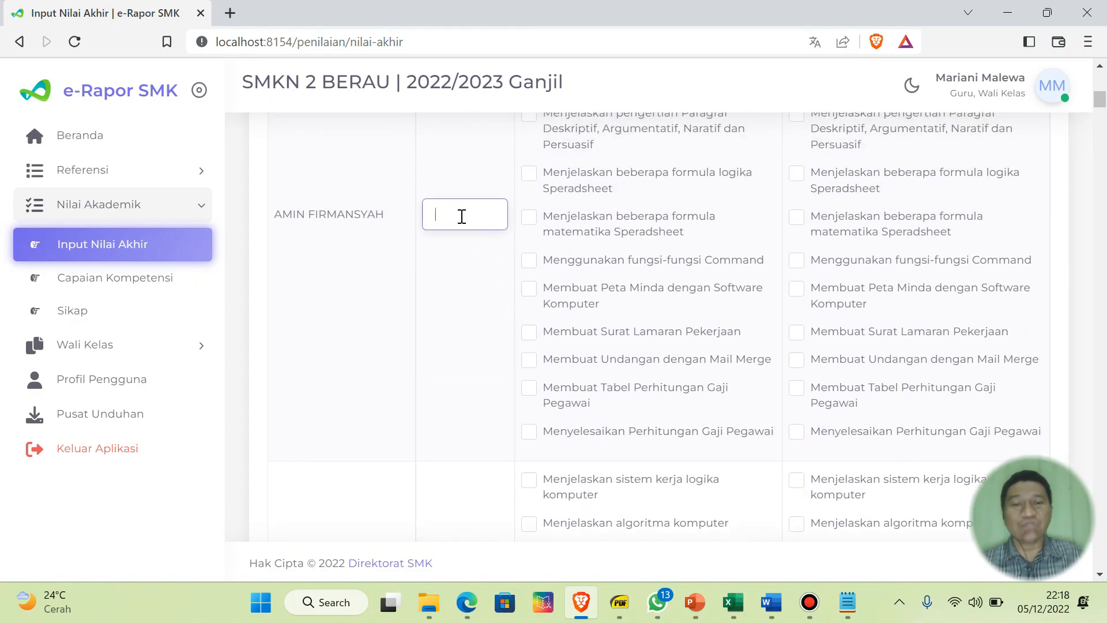
pyautogui.scroll(6, 461, 216)
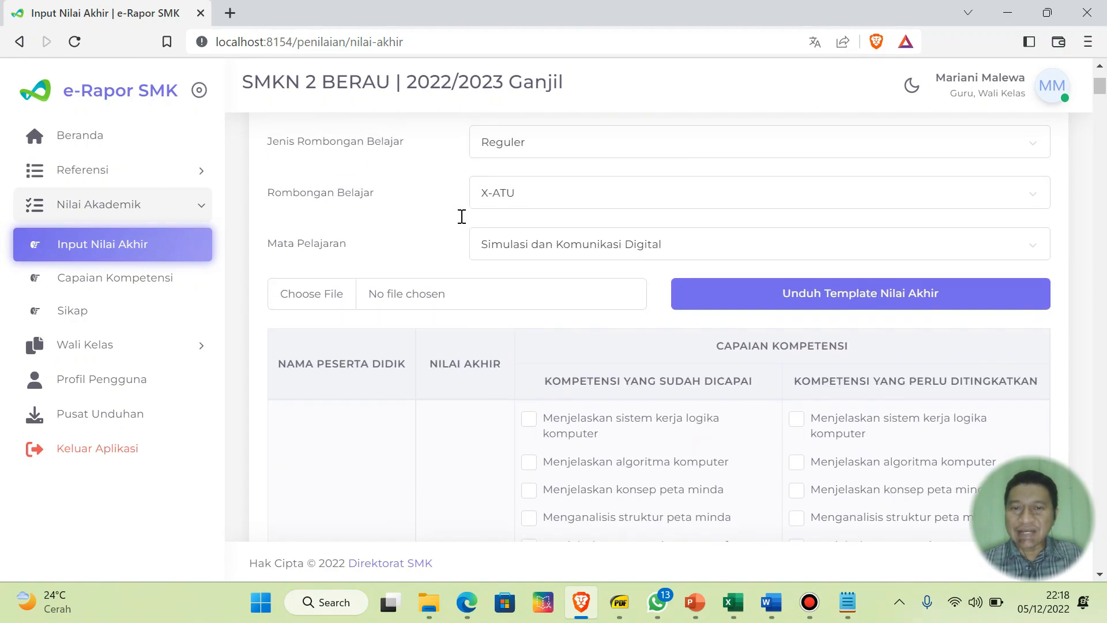
pyautogui.scroll(-3, 636, 364)
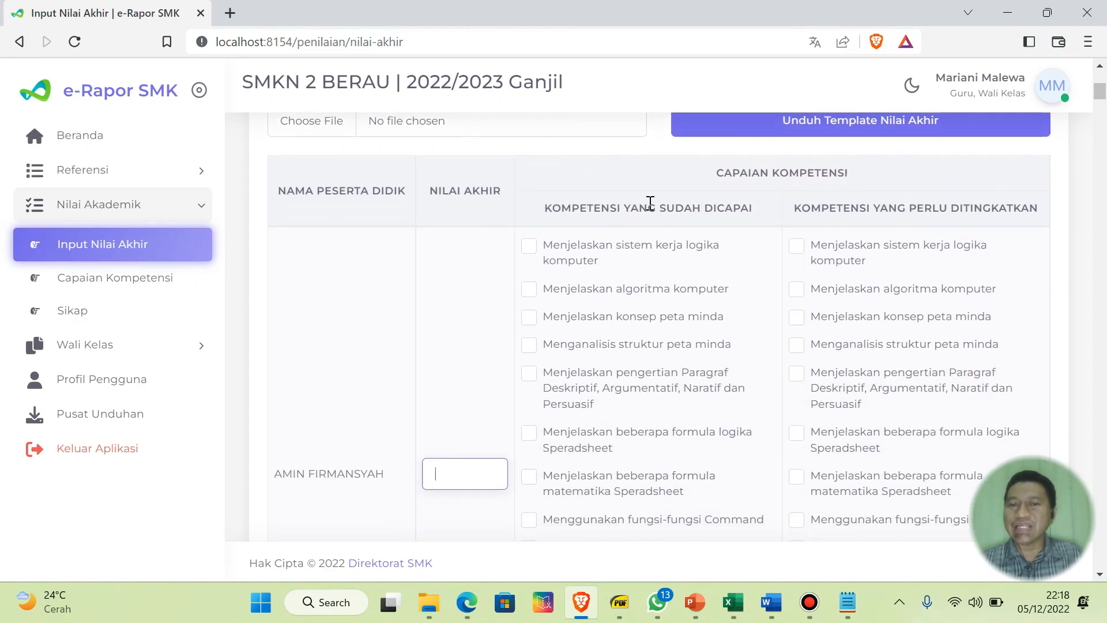
pyautogui.scroll(-2, 632, 211)
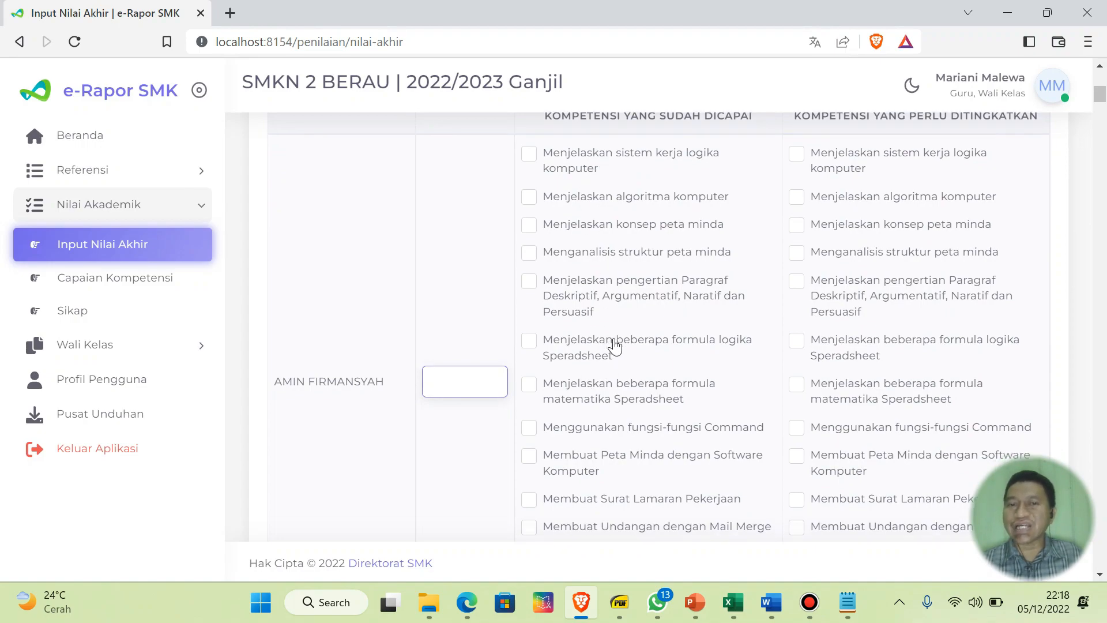
pyautogui.scroll(-3, 613, 346)
pyautogui.scroll(3, 615, 346)
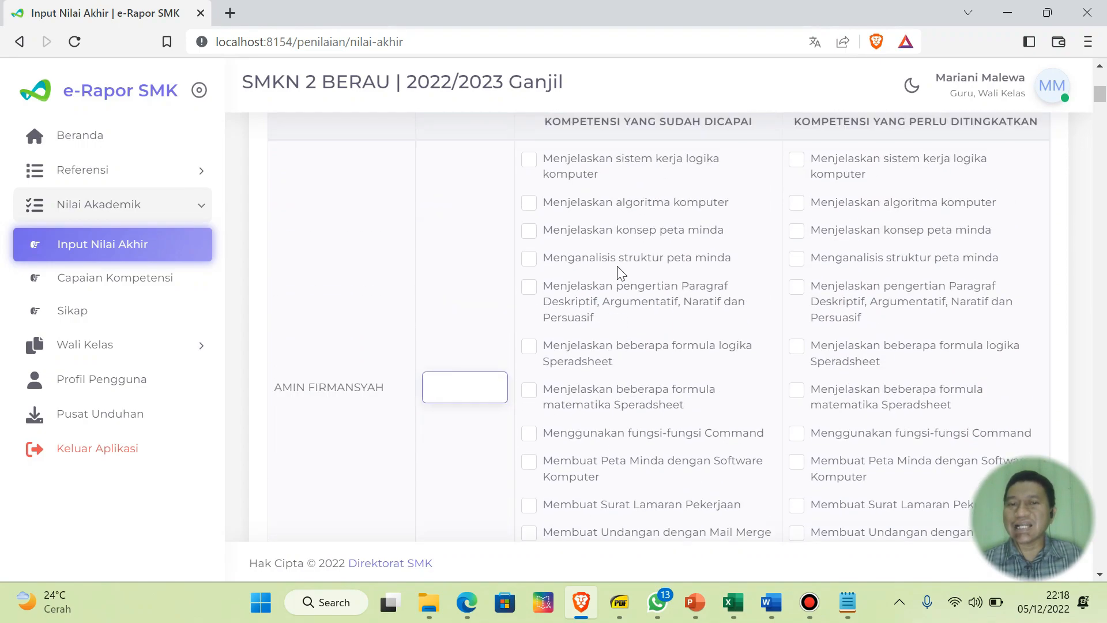
pyautogui.scroll(2, 618, 271)
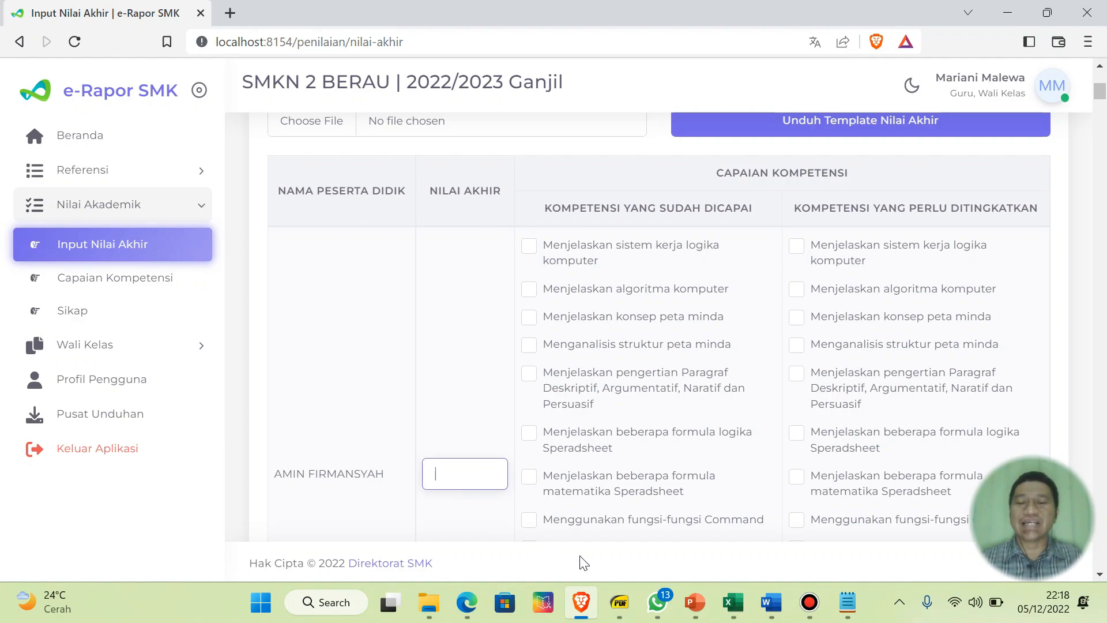
# - Look up Siswa 1's NA on Sheet2 of Book1 in Excel and enter 74 as the first student's Nilai Akhir in e-Rapor SMK
pyautogui.click(747, 599)
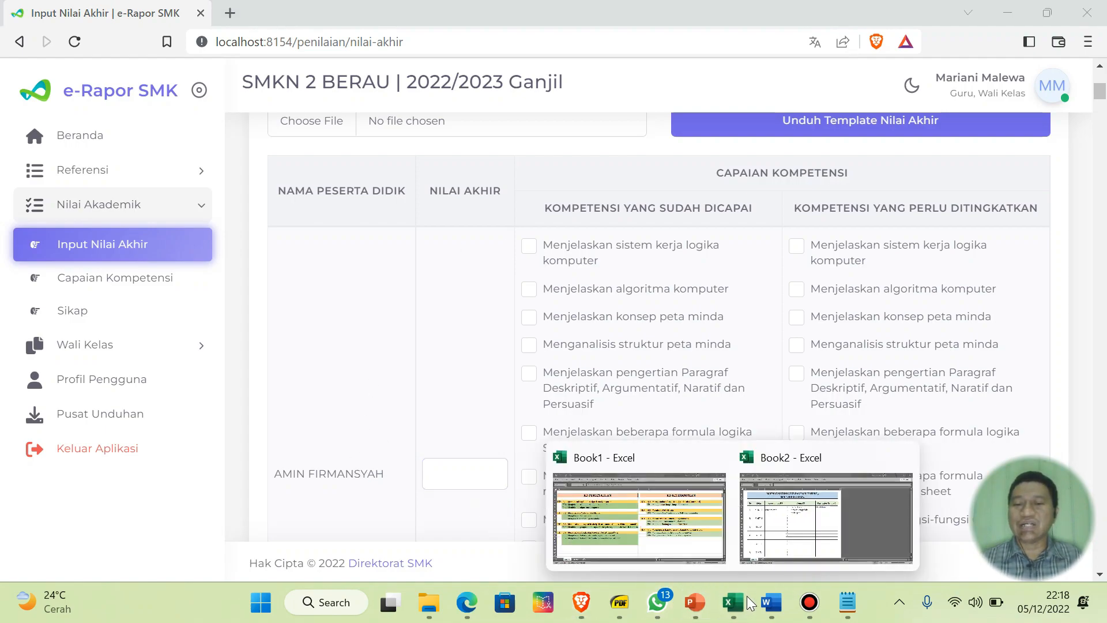
pyautogui.click(696, 519)
pyautogui.click(145, 551)
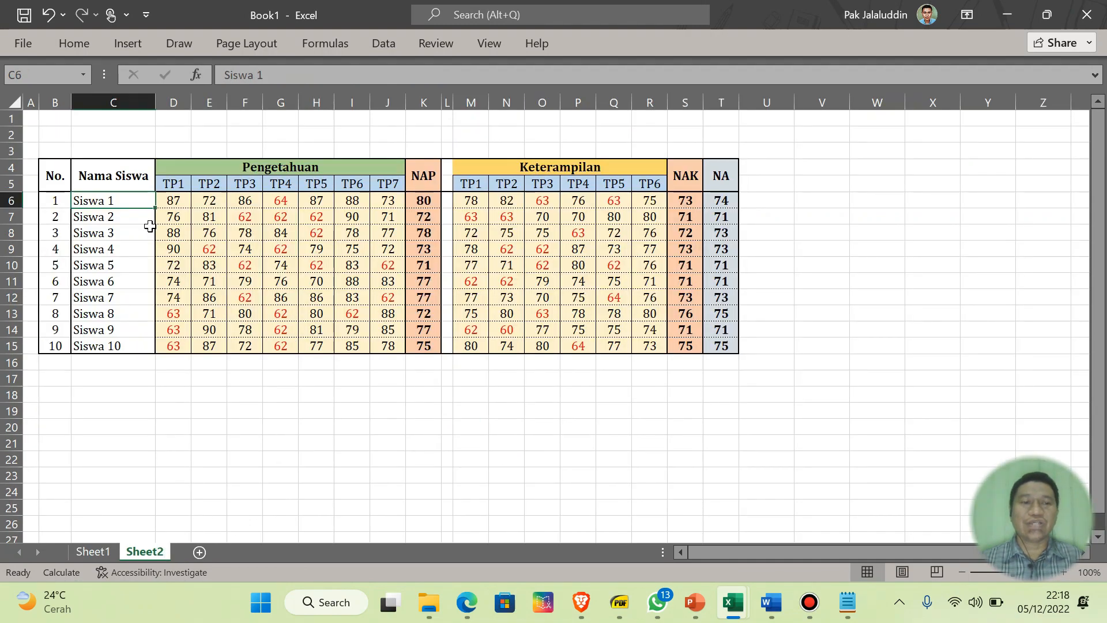
pyautogui.click(731, 201)
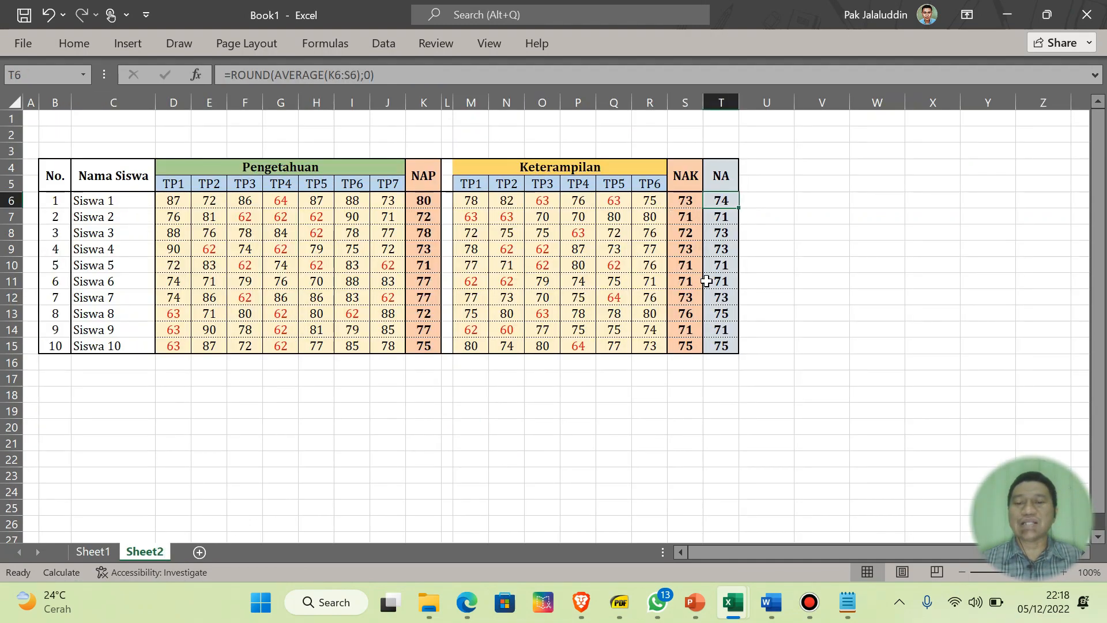
pyautogui.click(592, 565)
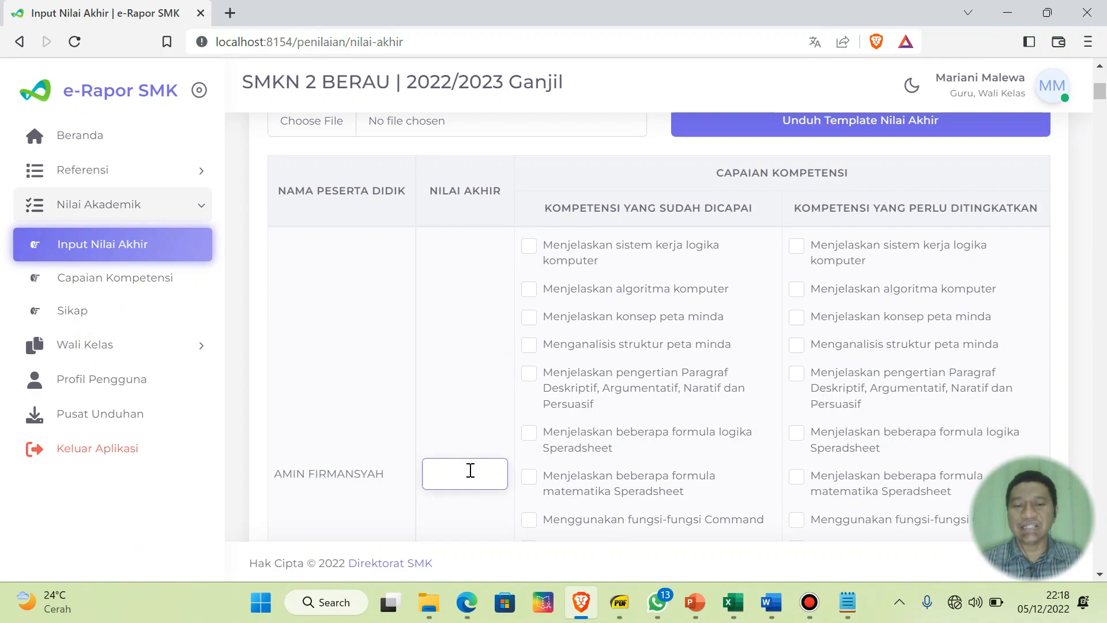
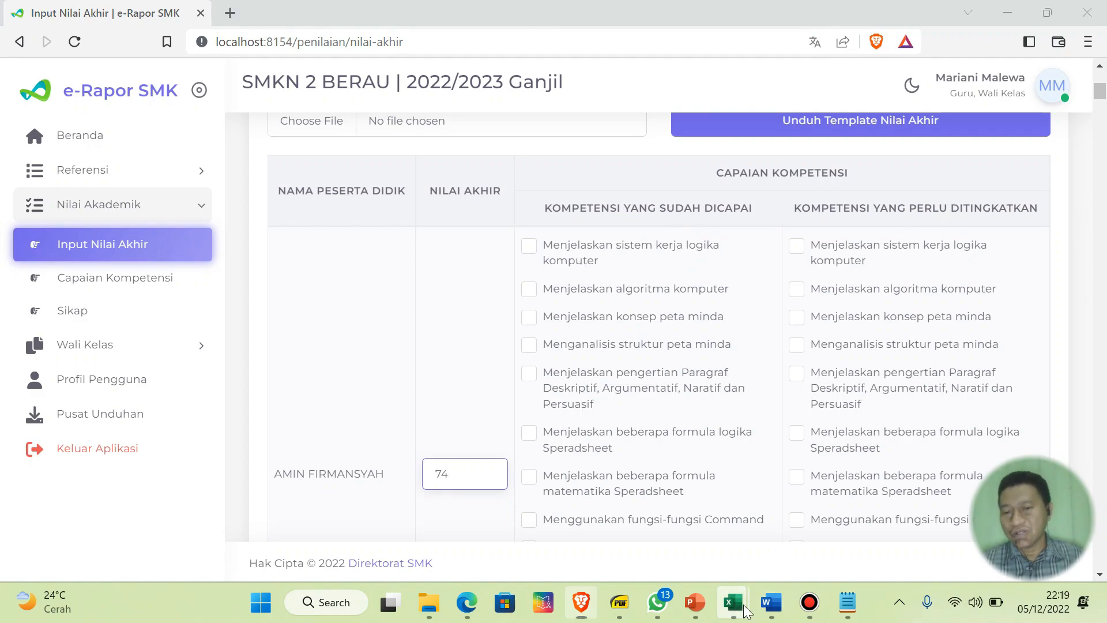
# - Switch to Book1 in Excel, enlarge Sheet2 to 140%, and check Siswa 1's Pengetahuan TP4 score
pyautogui.moveTo(732, 600)
pyautogui.click(669, 533)
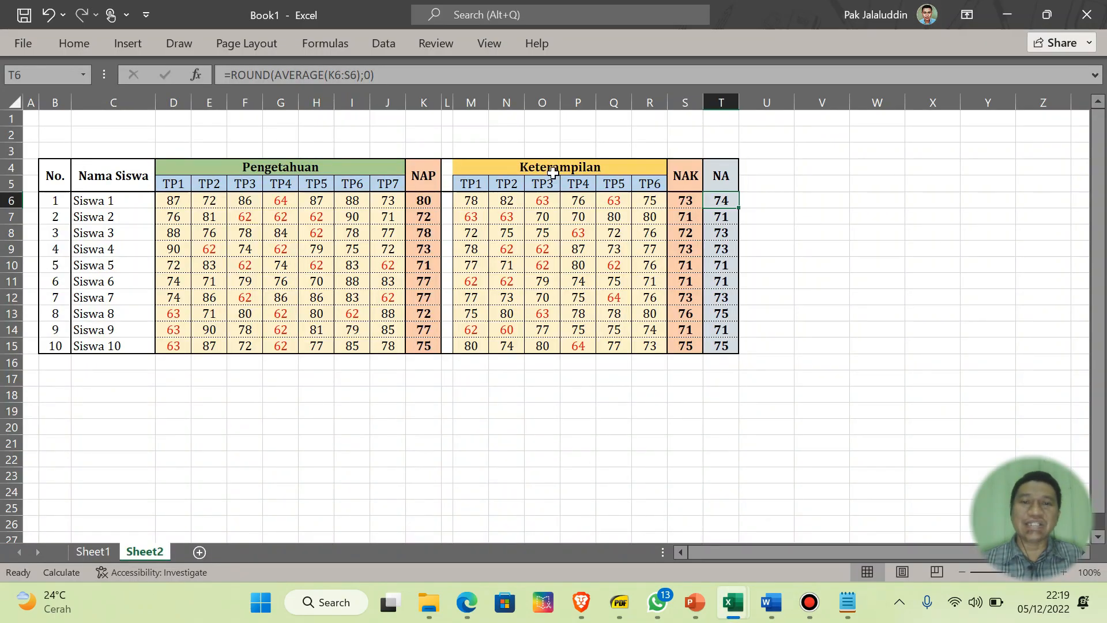
pyautogui.click(1063, 572)
pyautogui.click(1064, 571)
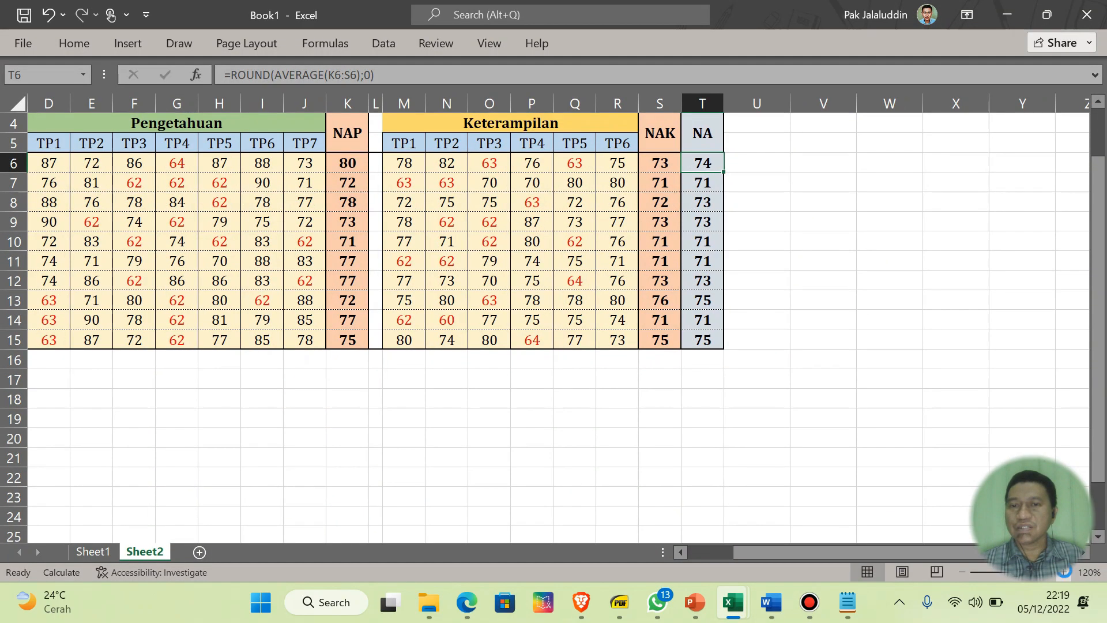
pyautogui.click(1064, 570)
pyautogui.moveTo(973, 553); pyautogui.dragTo(881, 551)
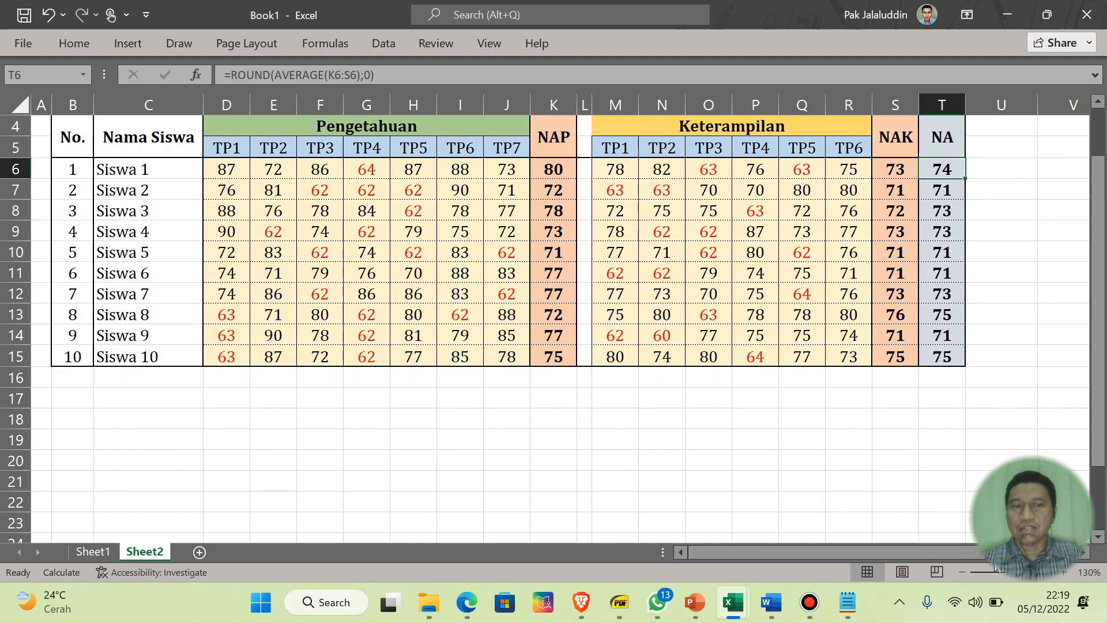
pyautogui.click(1063, 572)
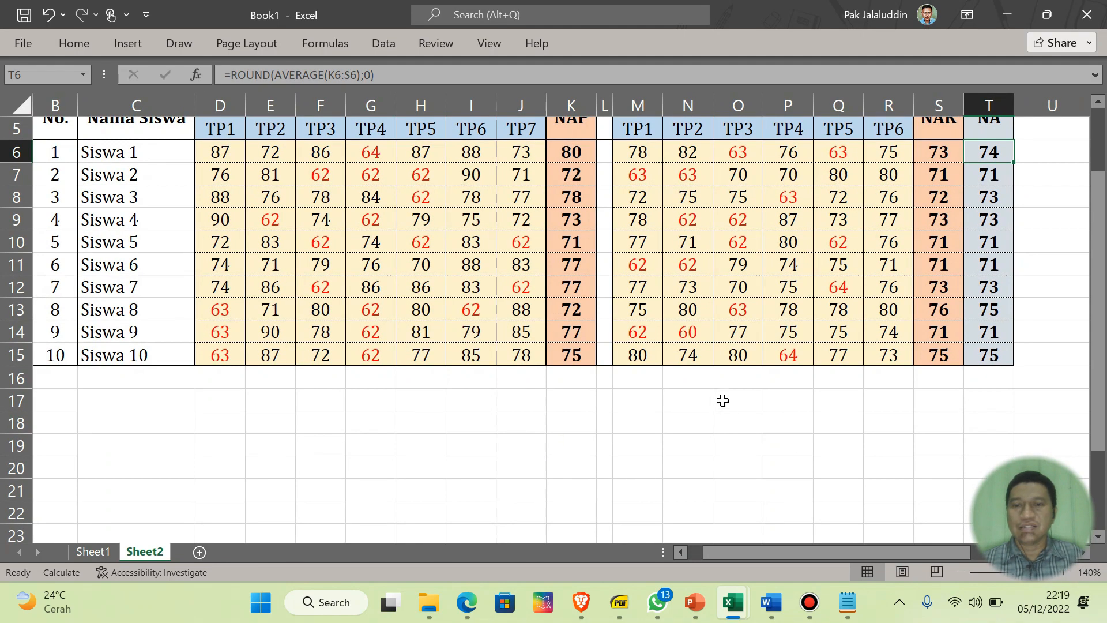
pyautogui.scroll(2, 724, 400)
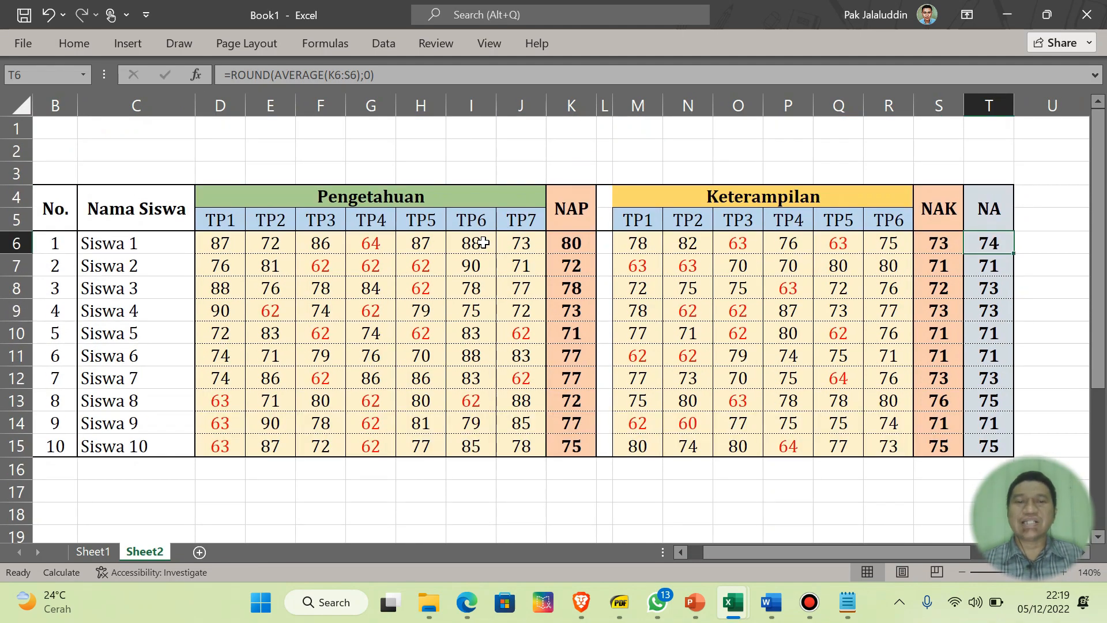
pyautogui.click(377, 243)
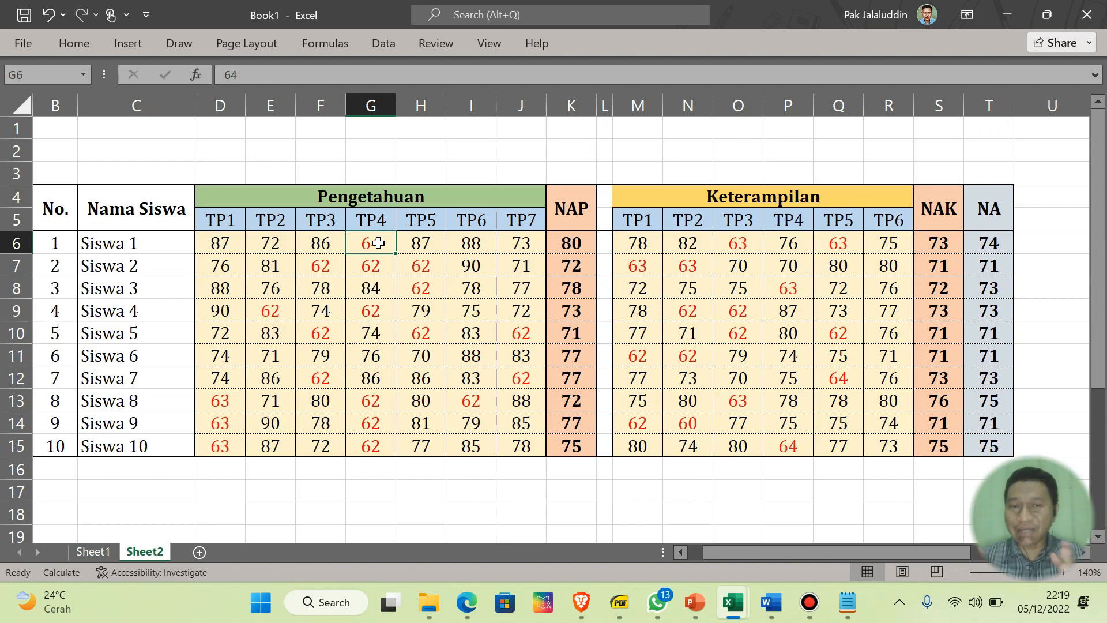
pyautogui.click(529, 461)
pyautogui.click(381, 245)
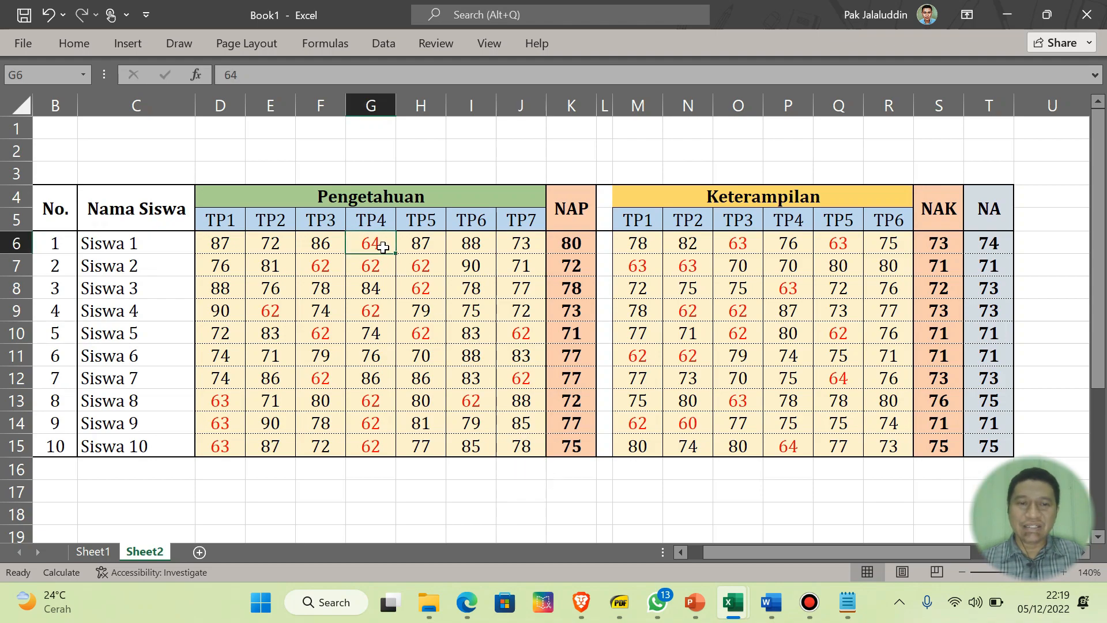
# - Look up the description of Pengetahuan TP4 on Sheet1 and return to the scores on Sheet2
pyautogui.click(104, 552)
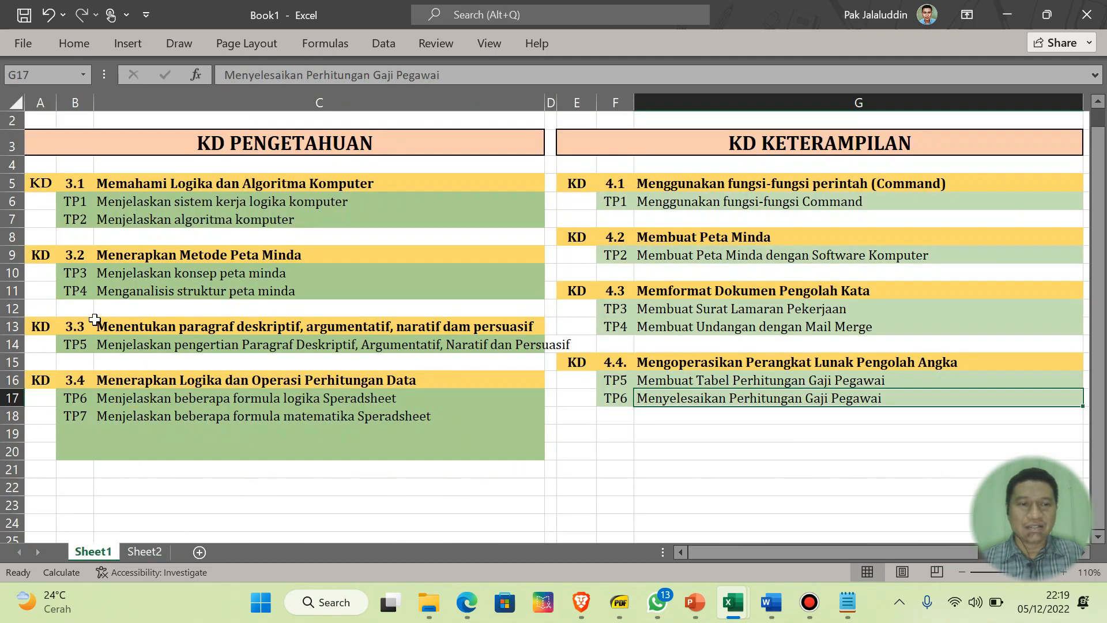
pyautogui.click(207, 295)
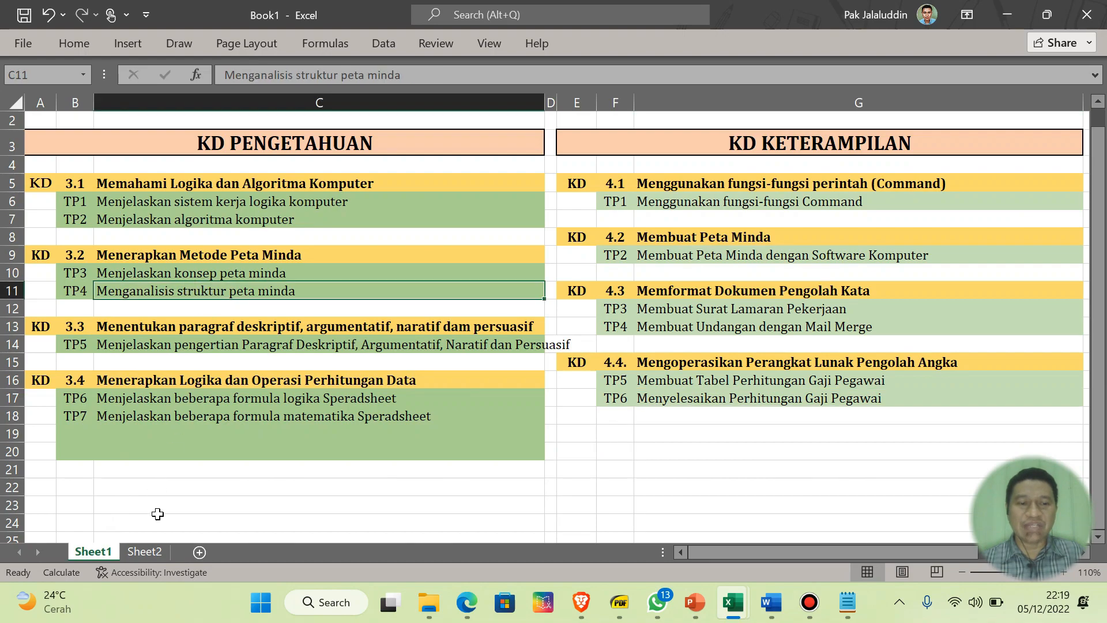
pyautogui.click(144, 552)
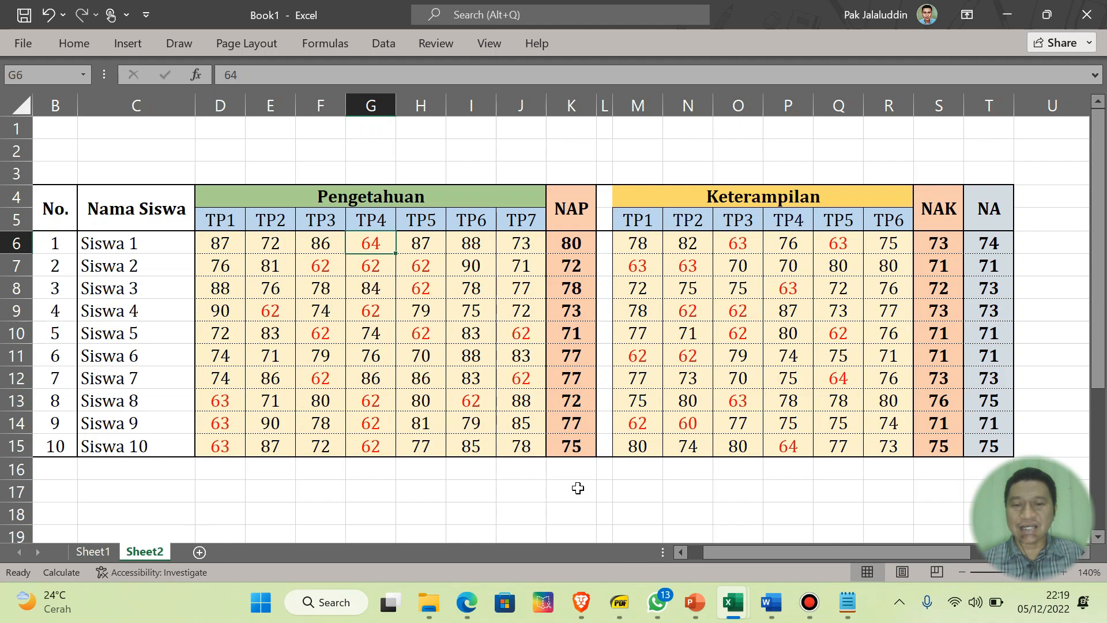
# - Recheck the TP4 score in Excel, then mark Menganalisis struktur peta minda in e-Rapor SMK as needing improvement for the first student
pyautogui.click(580, 602)
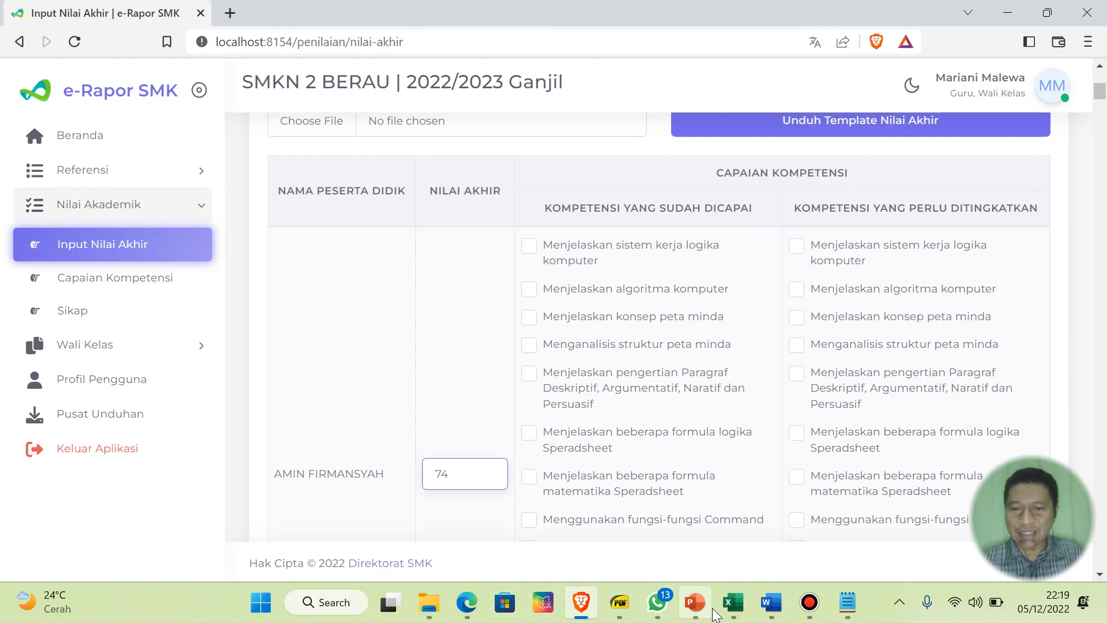
pyautogui.moveTo(733, 601)
pyautogui.click(650, 529)
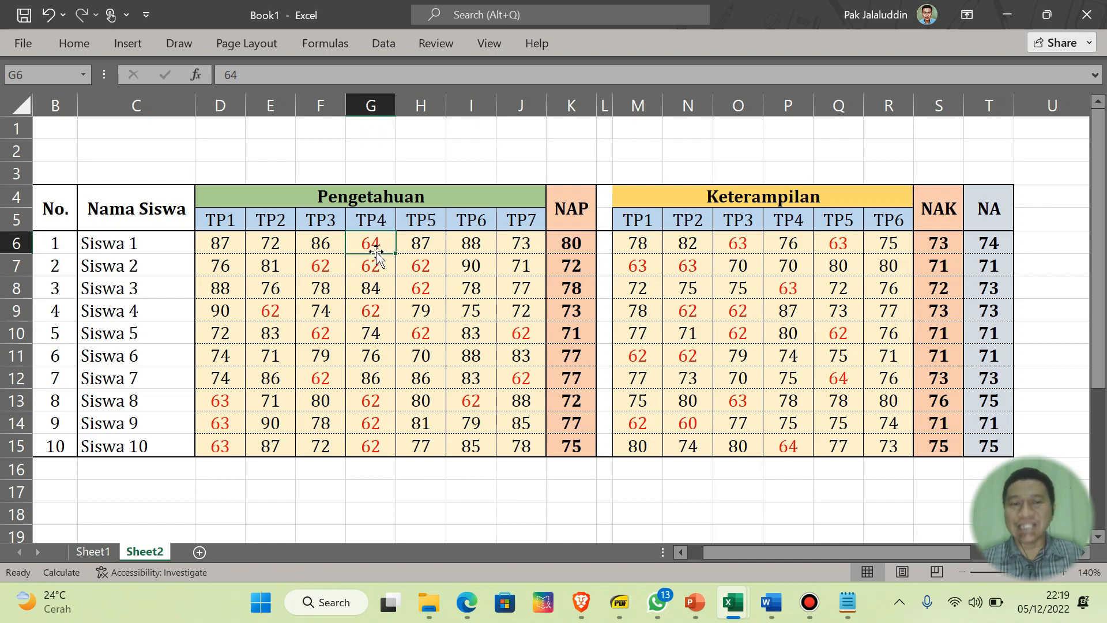
pyautogui.click(589, 592)
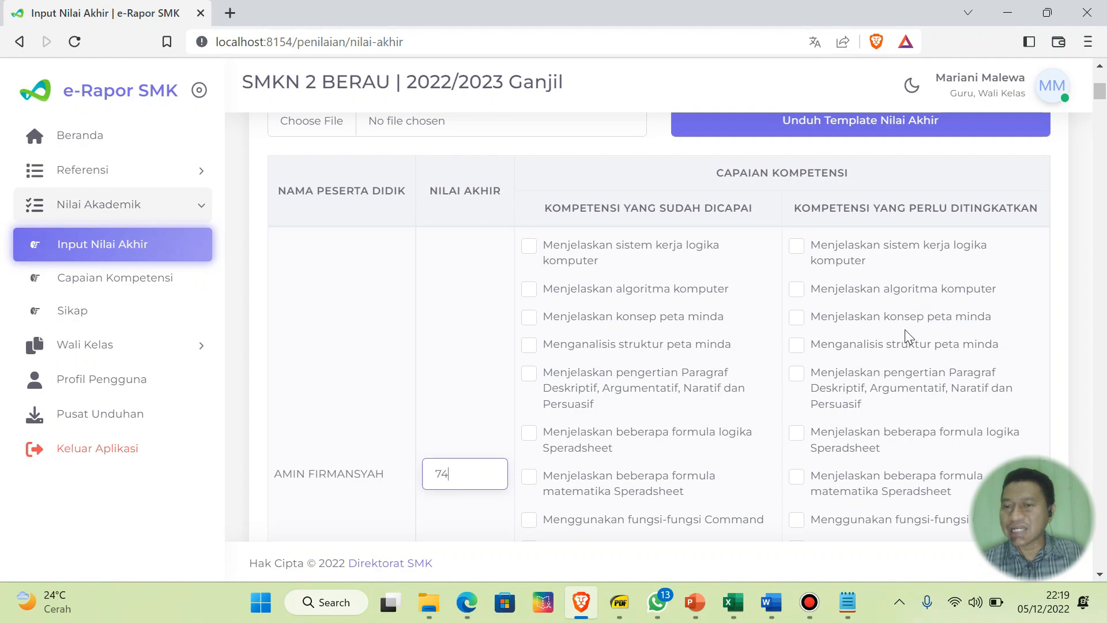
pyautogui.click(797, 346)
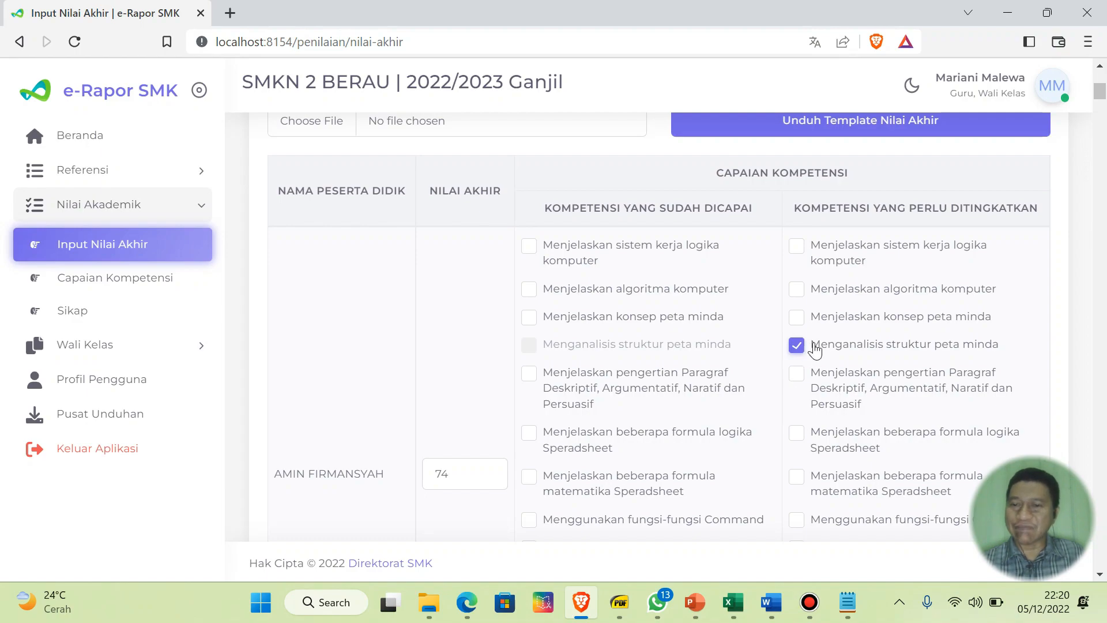
# - Switch to Book1 in Excel and check Siswa 1's Keterampilan scores for TP3 and TP5
pyautogui.moveTo(731, 603)
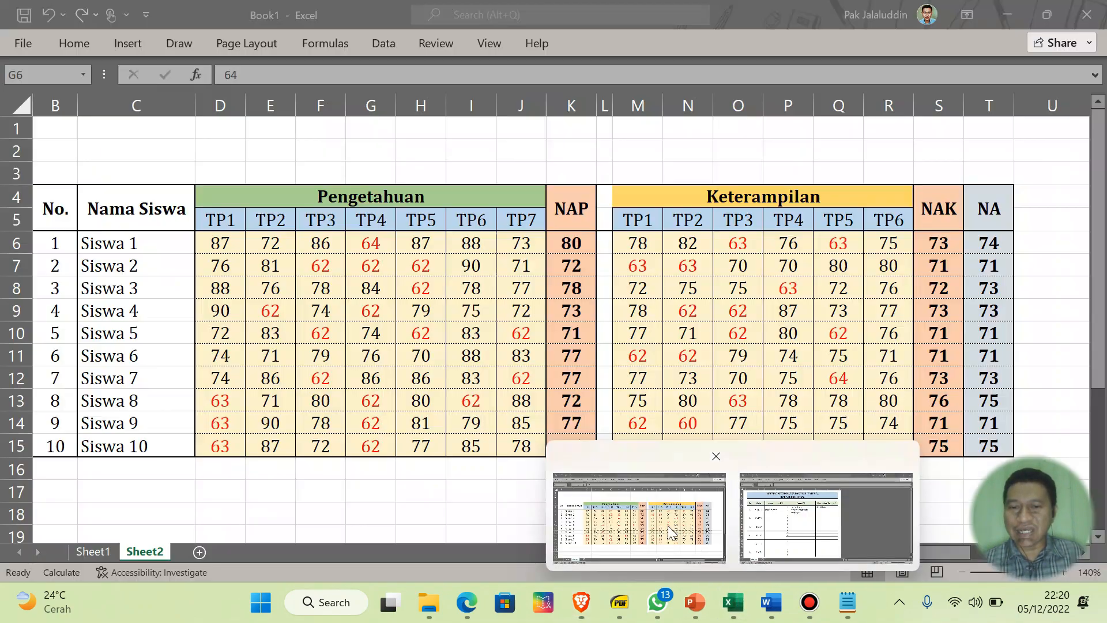
pyautogui.click(667, 525)
pyautogui.click(128, 253)
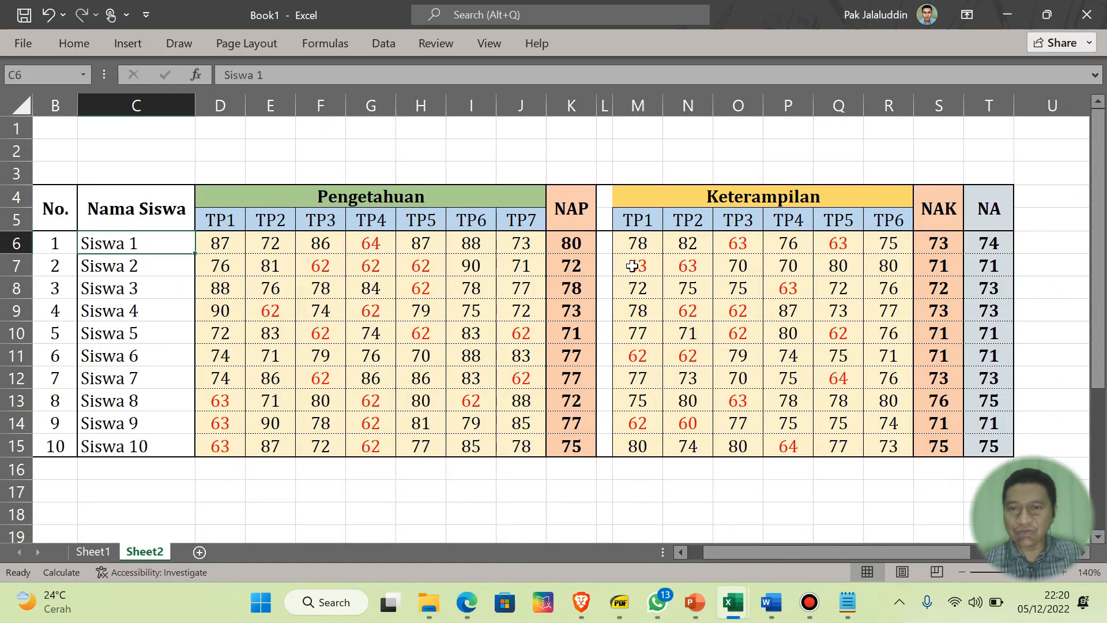
pyautogui.click(752, 244)
pyautogui.click(834, 247)
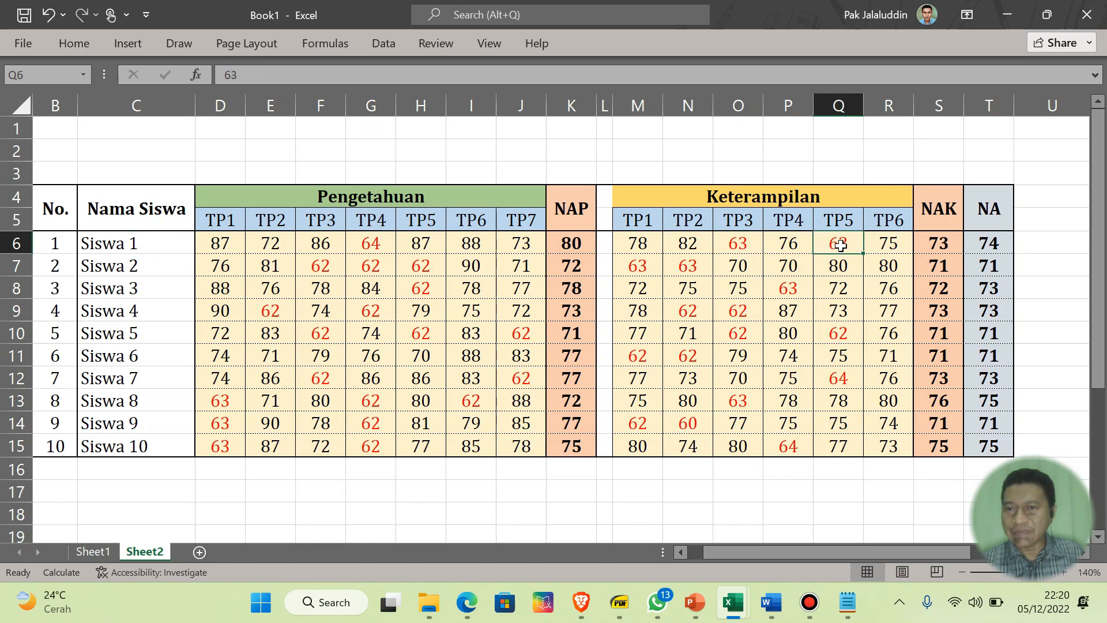
# - Look up the descriptions of Keterampilan TP3 and TP5 in the KD Keterampilan list on Sheet1
pyautogui.click(94, 551)
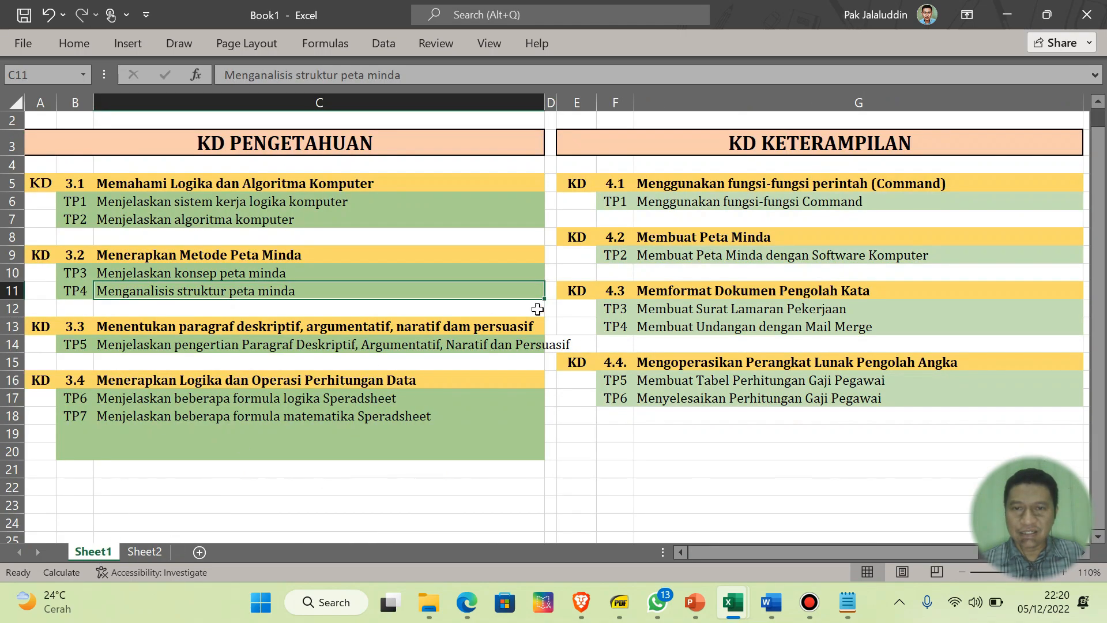
pyautogui.click(712, 310)
pyautogui.click(737, 383)
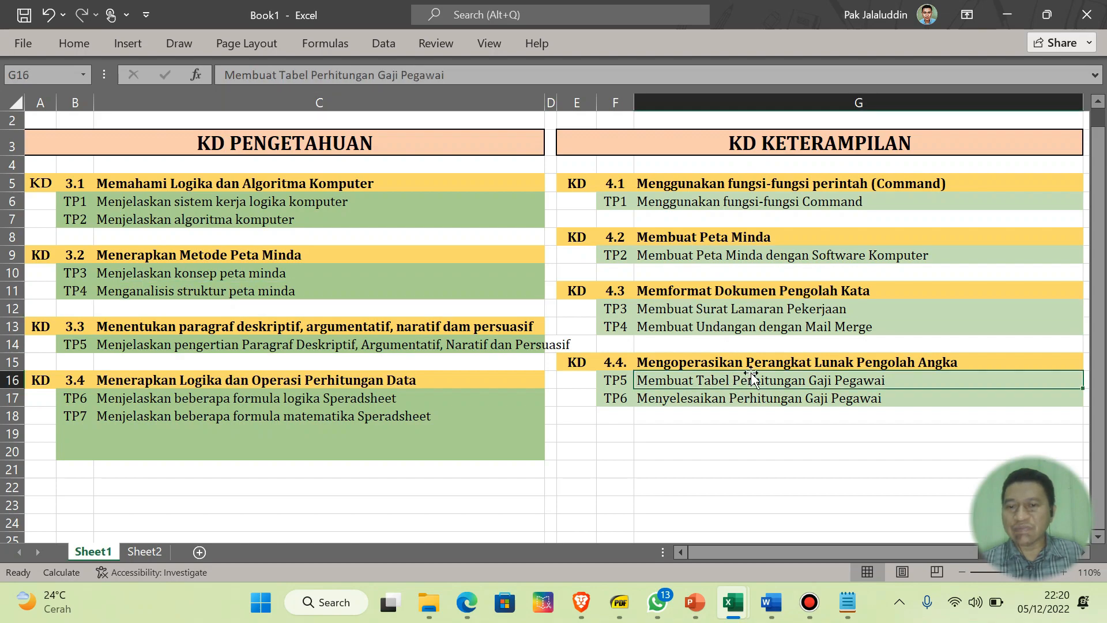
# - Switch to e-Rapor SMK and mark Membuat Surat Lamaran Pekerjaan and Membuat Tabel Perhitungan Gaji Pegawai as needing improvement for the first student
pyautogui.click(596, 605)
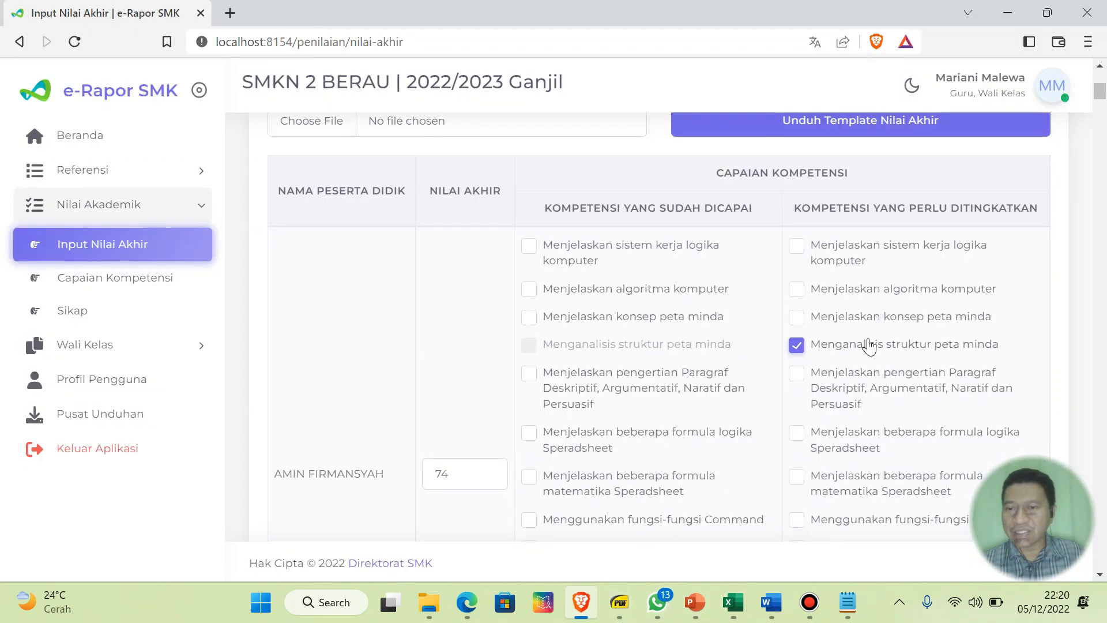
pyautogui.scroll(-4, 883, 325)
pyautogui.scroll(-1, 883, 327)
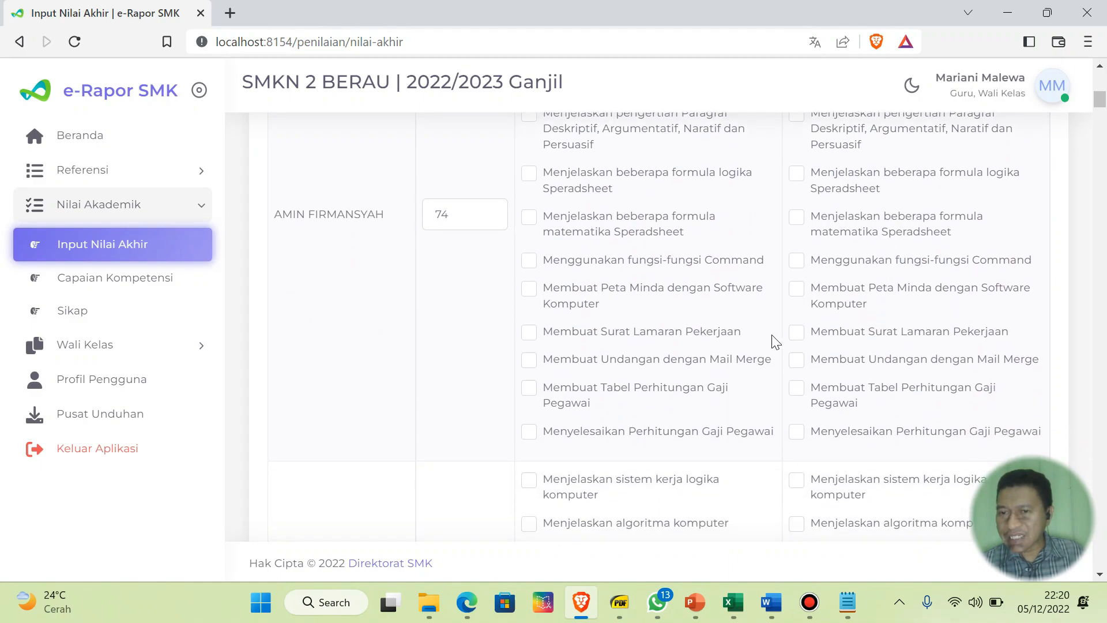
pyautogui.click(798, 333)
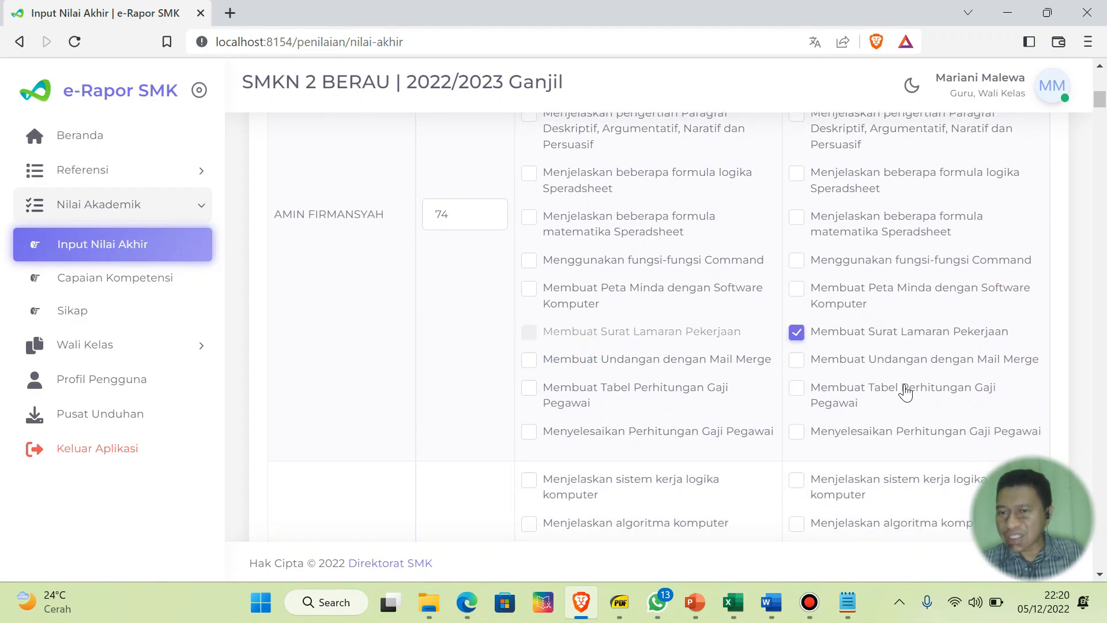
pyautogui.click(797, 388)
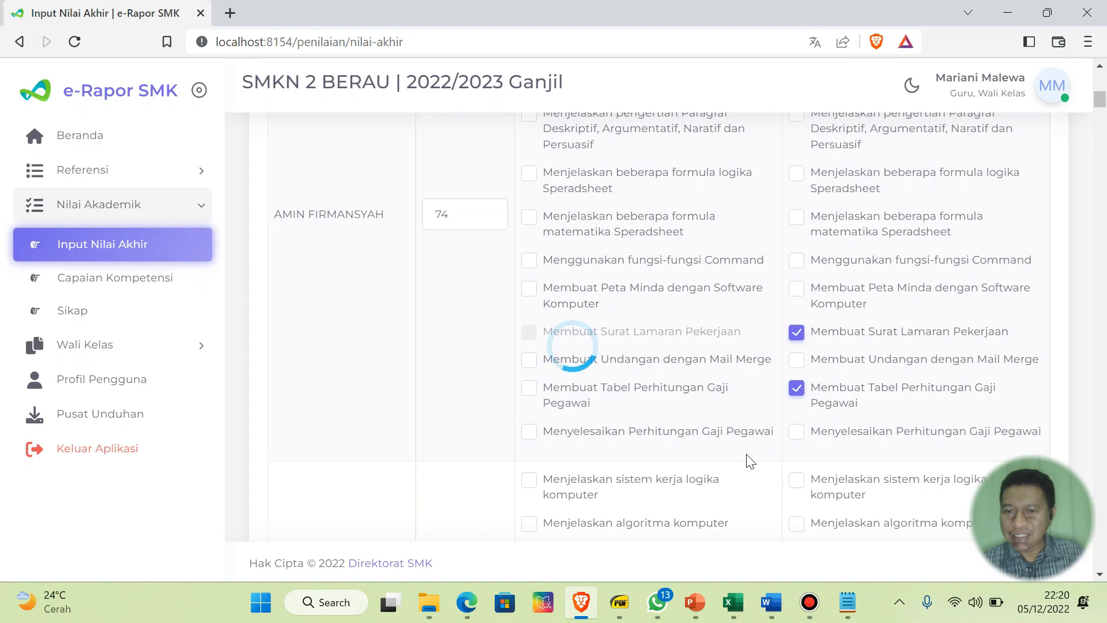
# - Switch to Book1 in Excel and recheck Siswa 1's Keterampilan and Pengetahuan scores on Sheet2
pyautogui.moveTo(747, 585)
pyautogui.click(689, 512)
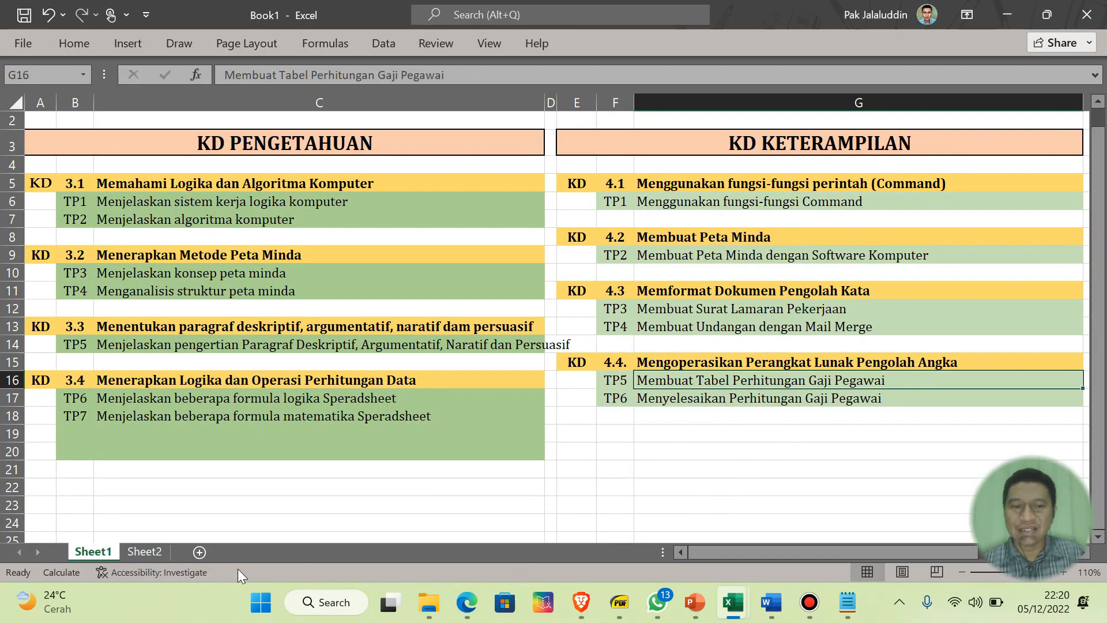
pyautogui.click(146, 551)
pyautogui.click(752, 244)
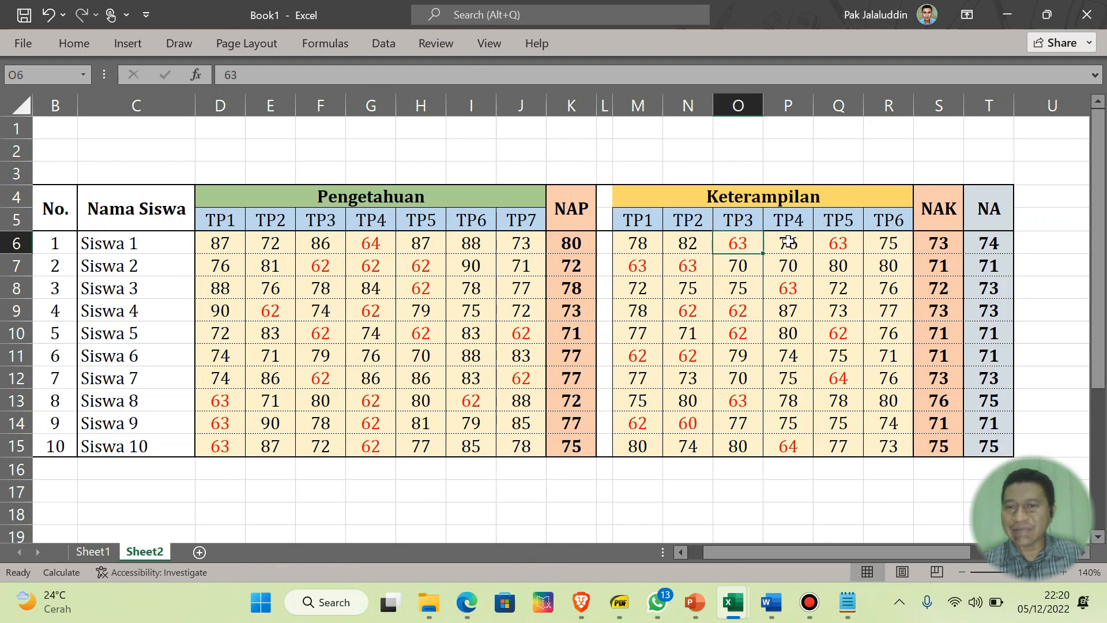
pyautogui.click(832, 242)
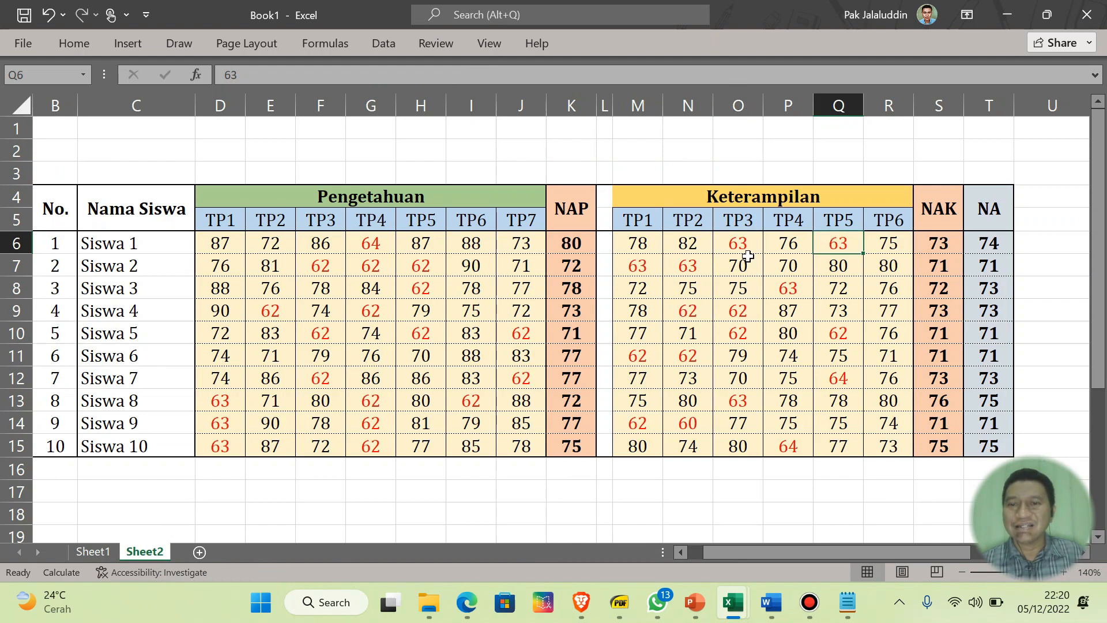
pyautogui.click(227, 247)
pyautogui.click(318, 246)
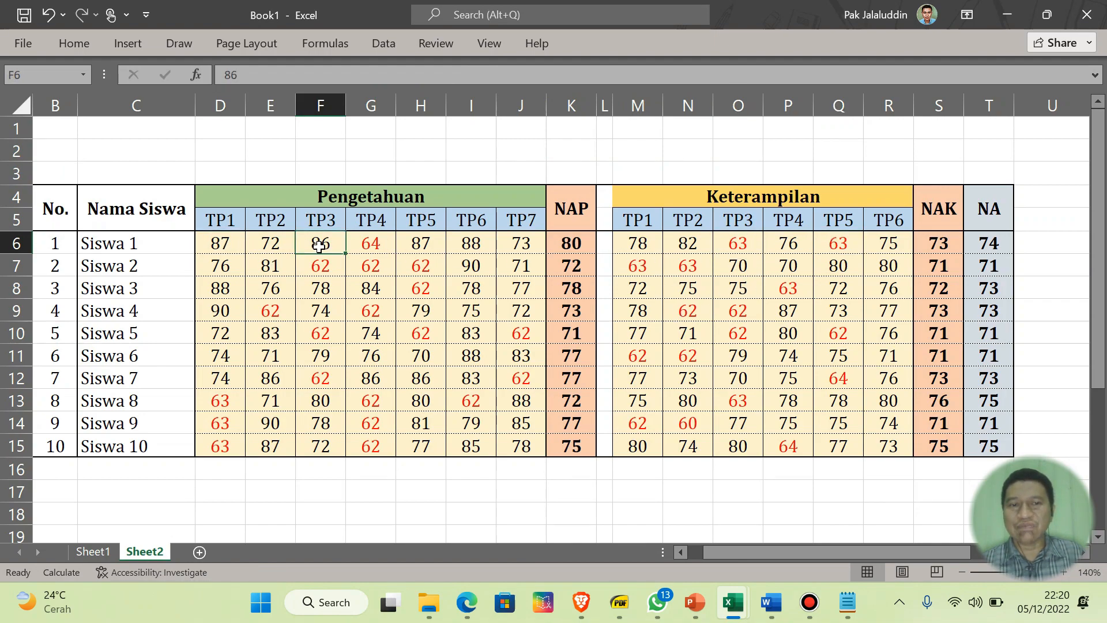
# - Switch to e-Rapor SMK and mark Menjelaskan sistem kerja logika komputer, algoritma komputer and konsep peta minda as achieved for the first student
pyautogui.click(472, 608)
pyautogui.click(472, 608)
pyautogui.click(582, 605)
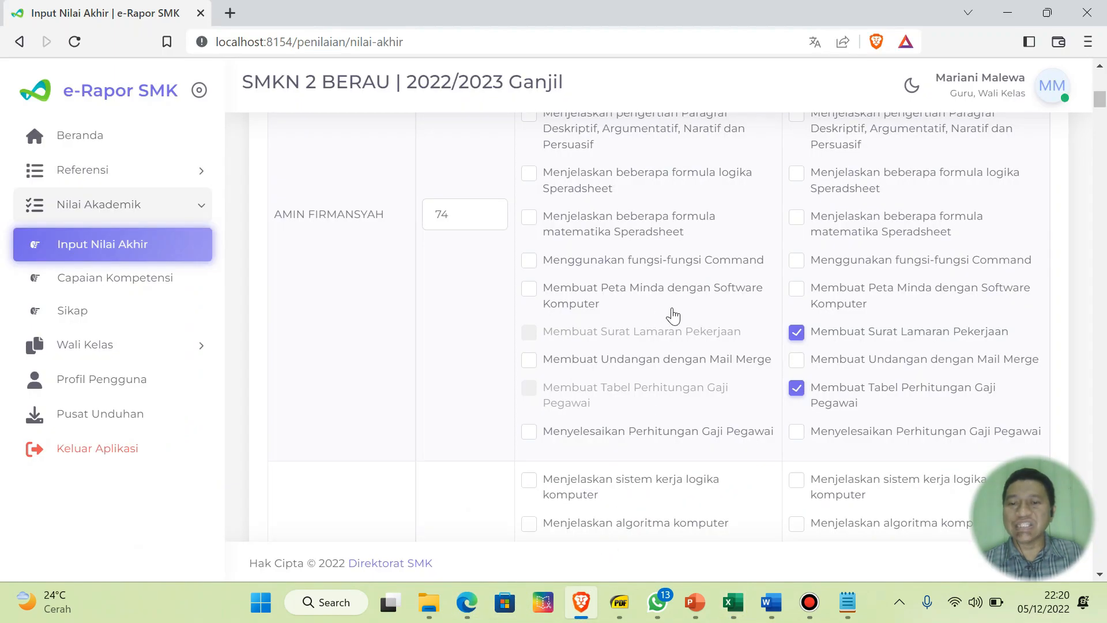
pyautogui.scroll(6, 673, 316)
pyautogui.scroll(-2, 682, 299)
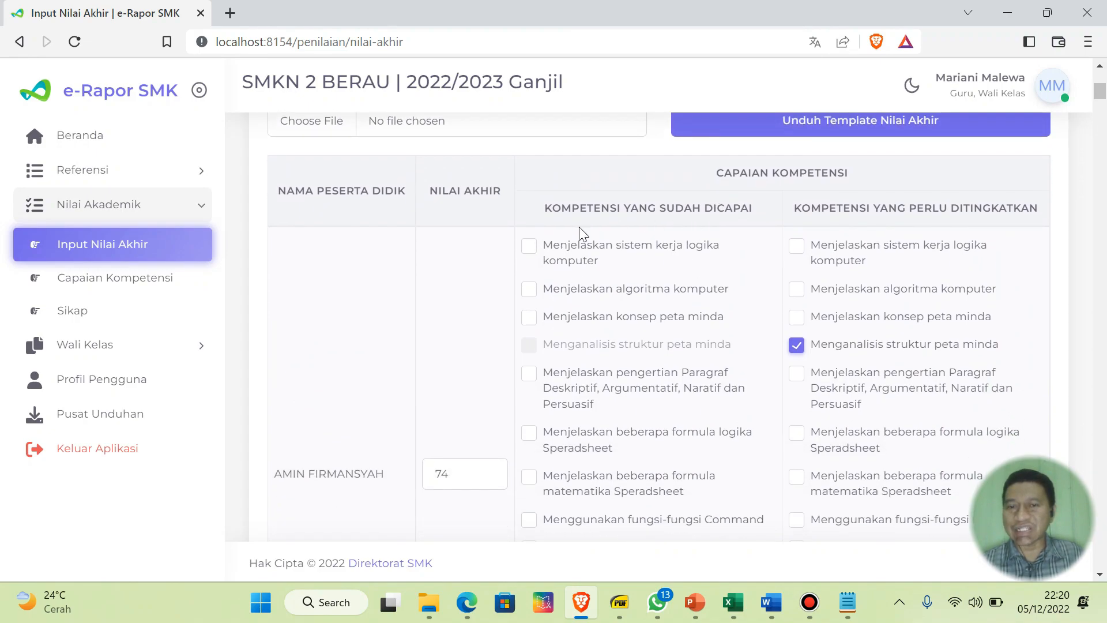
pyautogui.click(529, 248)
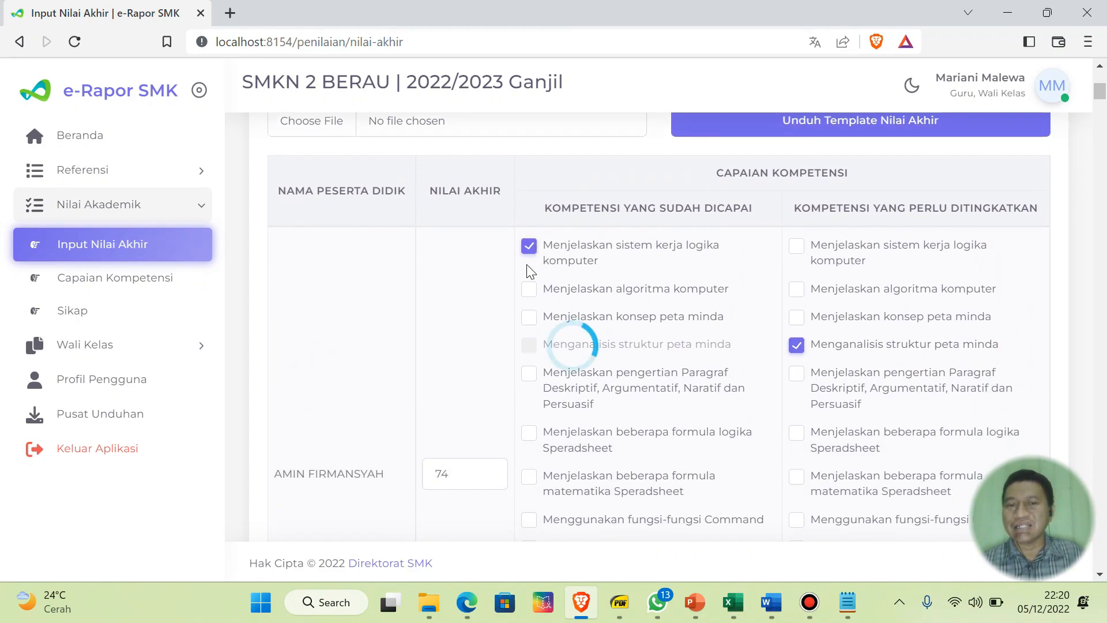
pyautogui.click(529, 290)
pyautogui.click(530, 317)
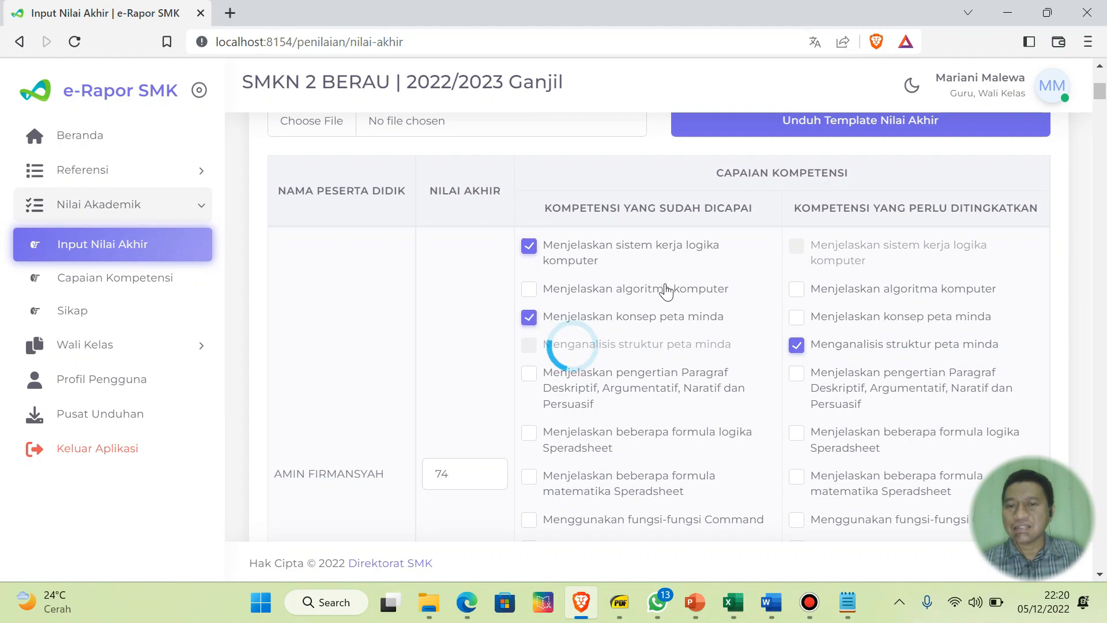
# - Mark the first student's paragraph definition, both Speradsheet formula competencies, Menggunakan fungsi-fungsi Command and Membuat Peta Minda dengan Software Komputer as achieved
pyautogui.scroll(-3, 545, 259)
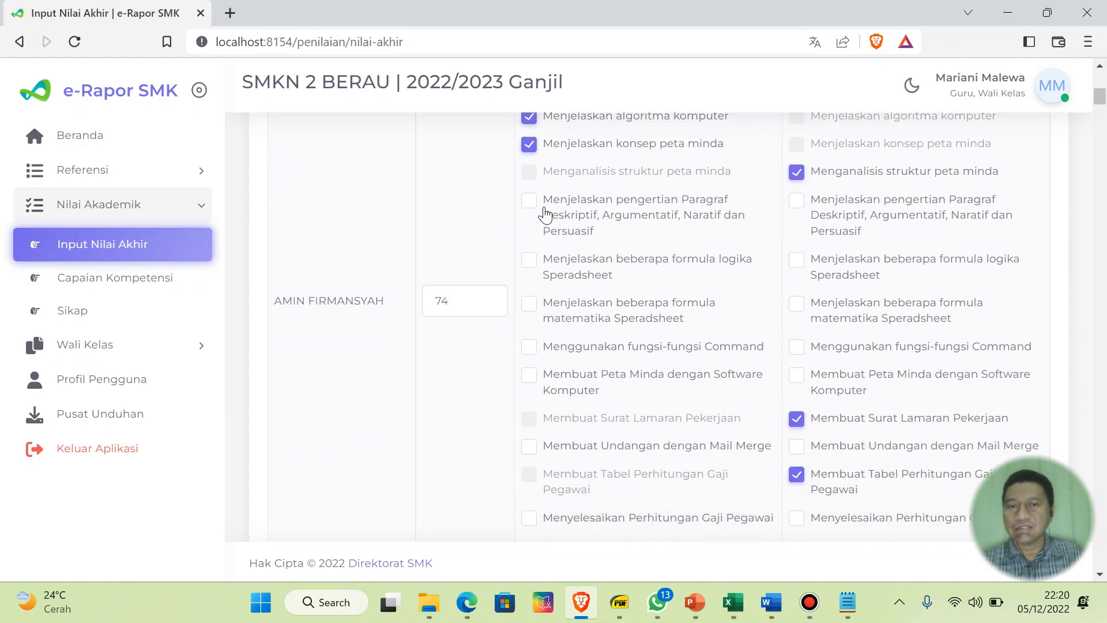
pyautogui.click(531, 213)
pyautogui.click(529, 260)
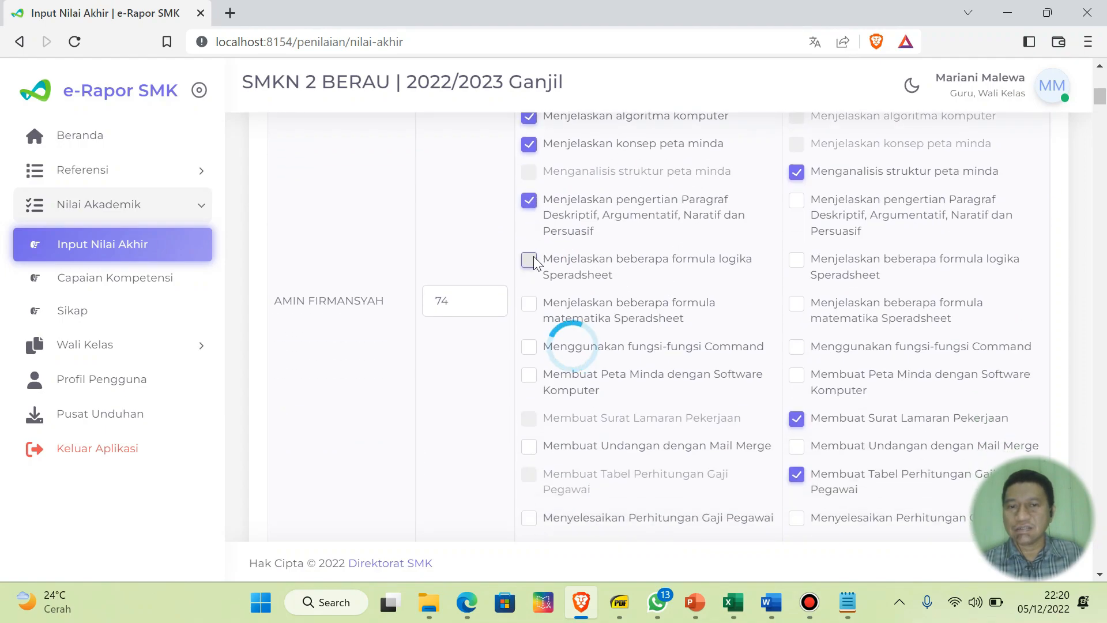
pyautogui.click(528, 347)
pyautogui.click(529, 304)
pyautogui.click(529, 376)
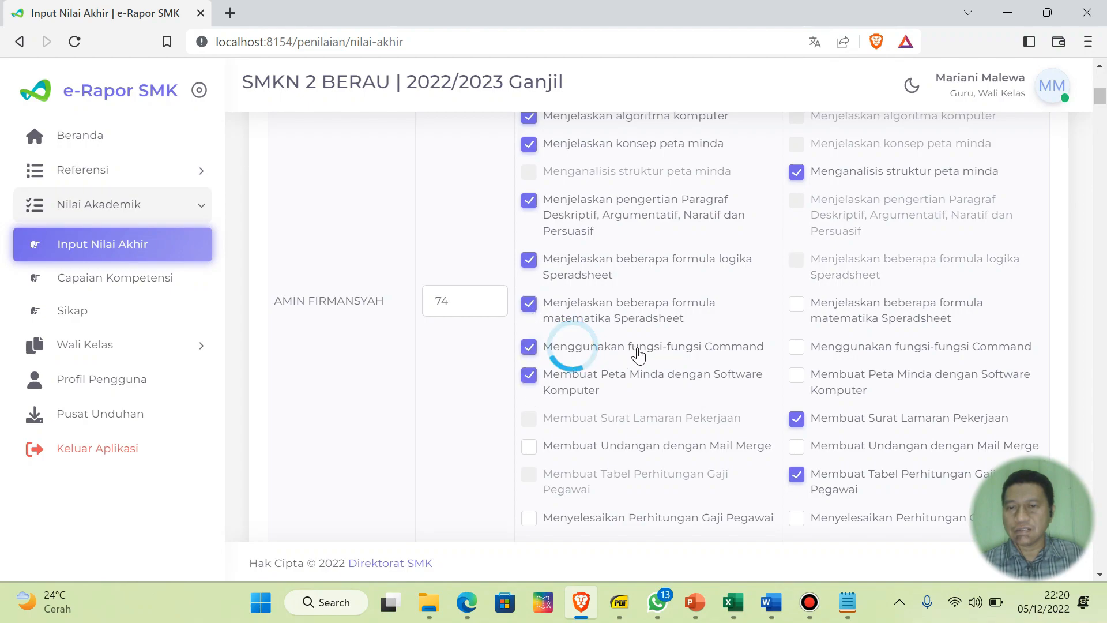
# - Mark Membuat Undangan dengan Mail Merge and Menyelesaikan Perhitungan Gaji Pegawai as achieved for the first student, and review the completed marks
pyautogui.scroll(-4, 665, 326)
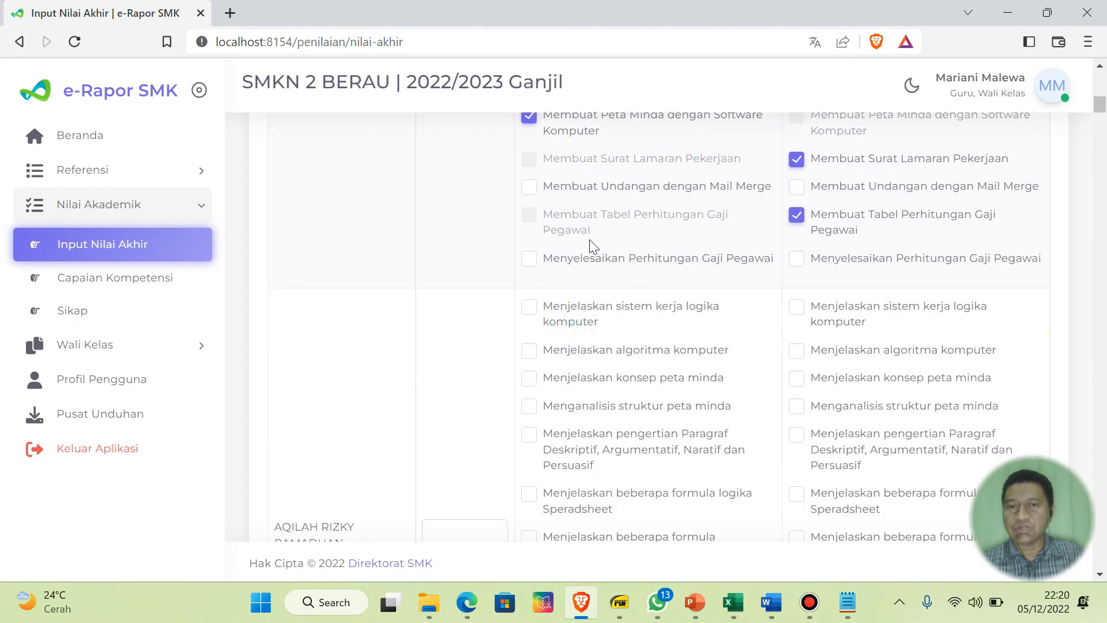
pyautogui.click(534, 186)
pyautogui.click(593, 264)
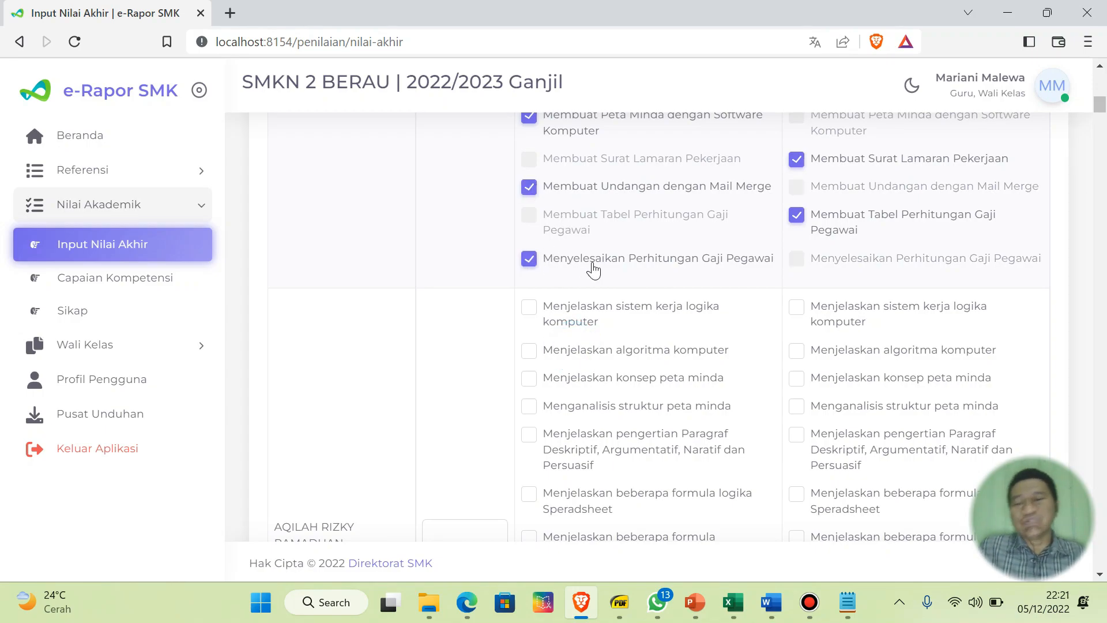
pyautogui.scroll(5, 597, 268)
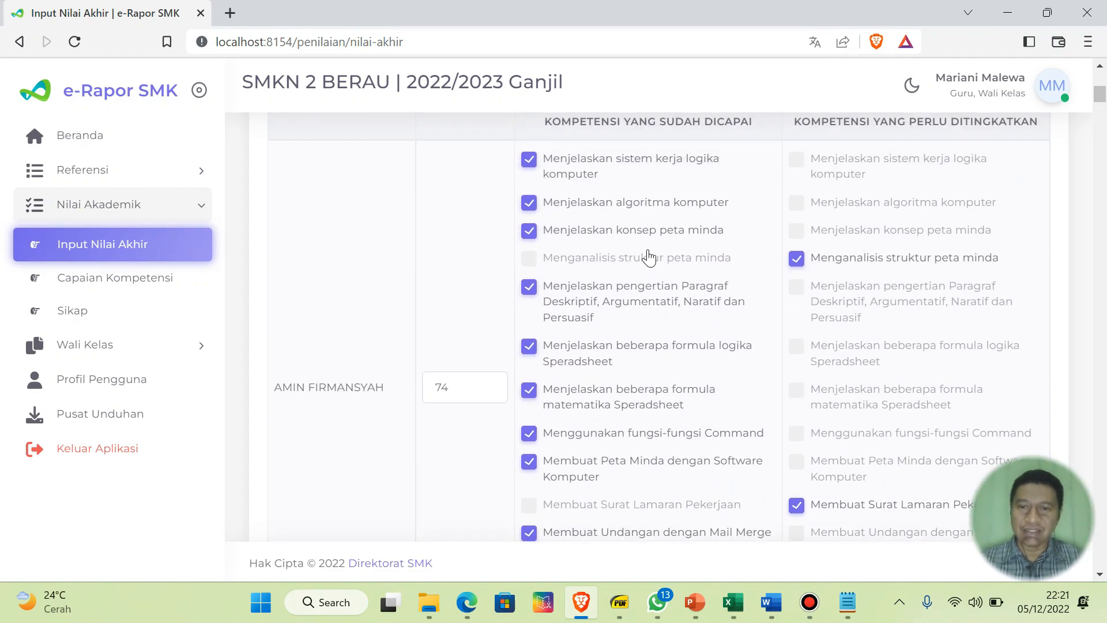
pyautogui.scroll(4, 525, 345)
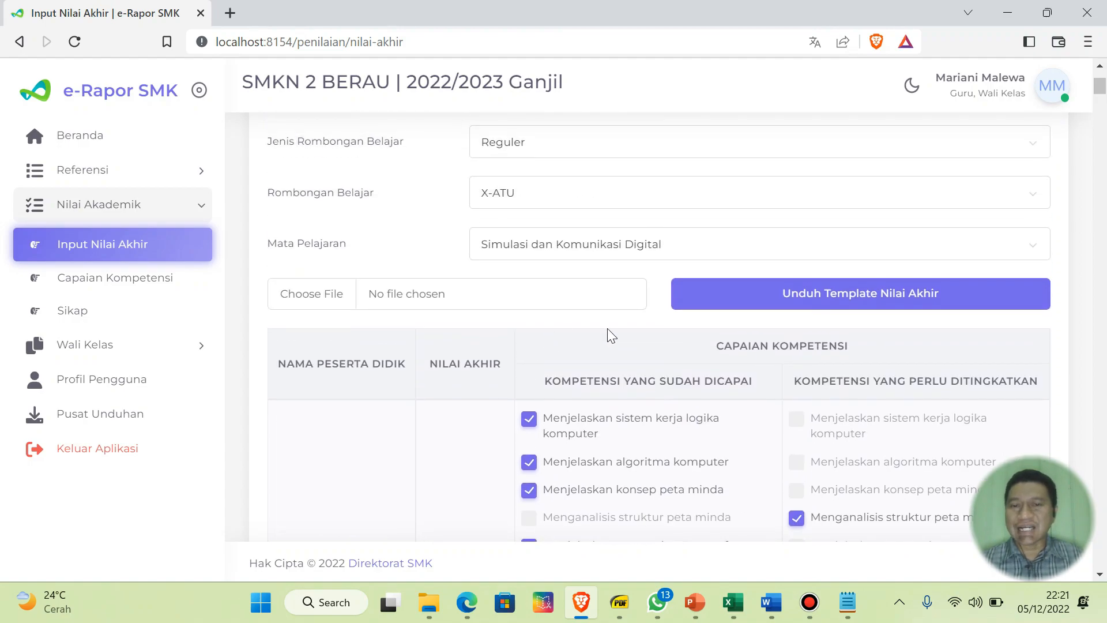
pyautogui.scroll(-3, 607, 328)
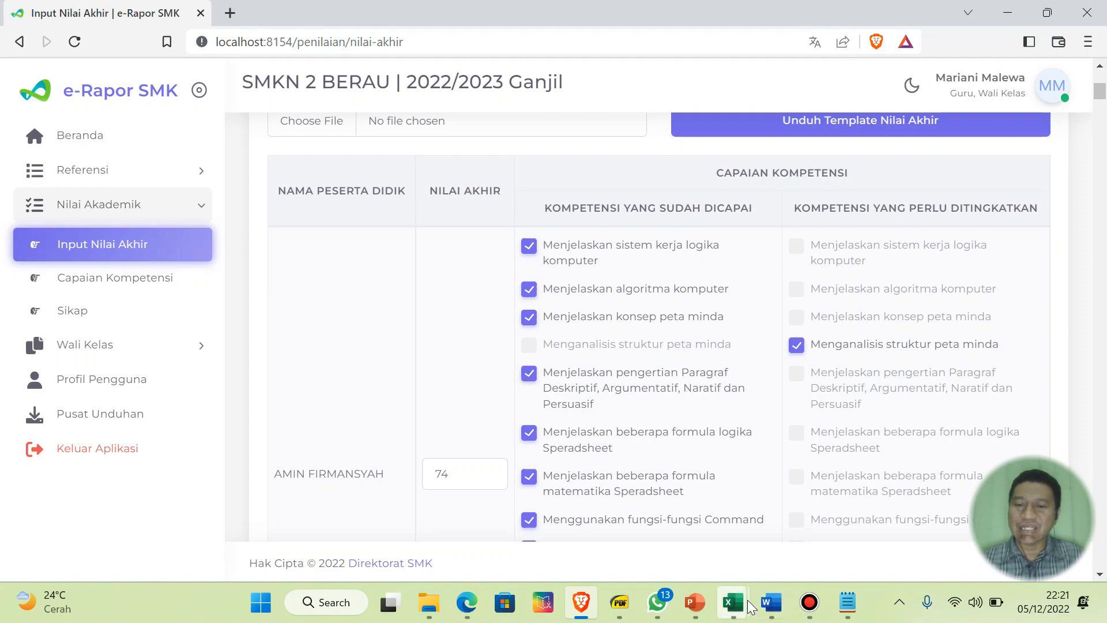
# - Compare Siswa 1's scores for Pengetahuan TP4 and Keterampilan TP3 and TP5 in Book1 with the marks in e-Rapor SMK
pyautogui.moveTo(747, 605)
pyautogui.click(657, 533)
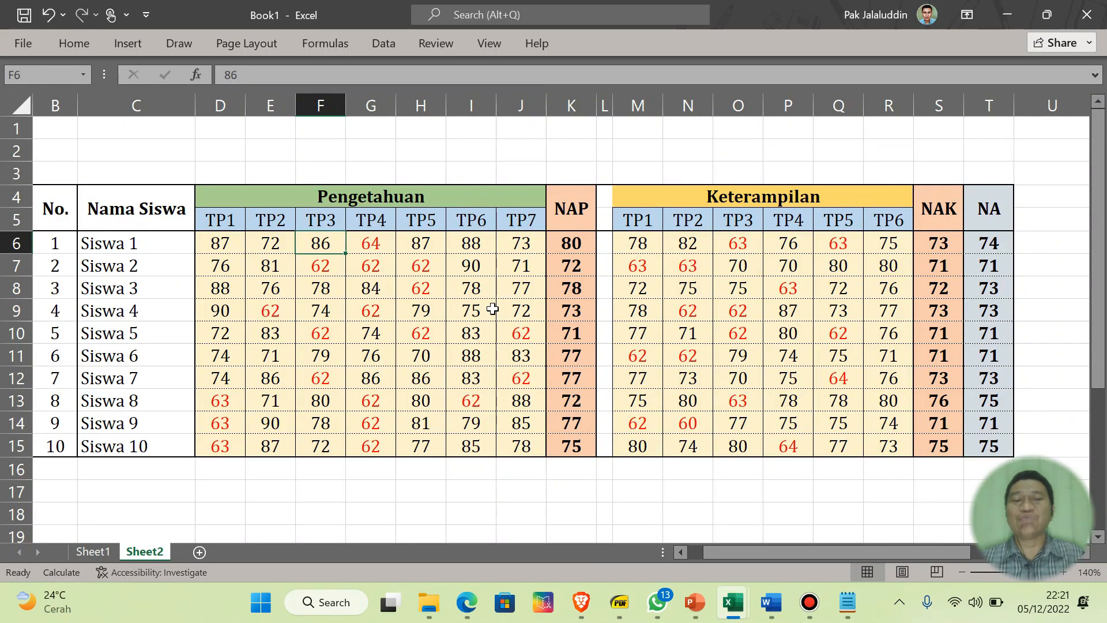
pyautogui.click(376, 245)
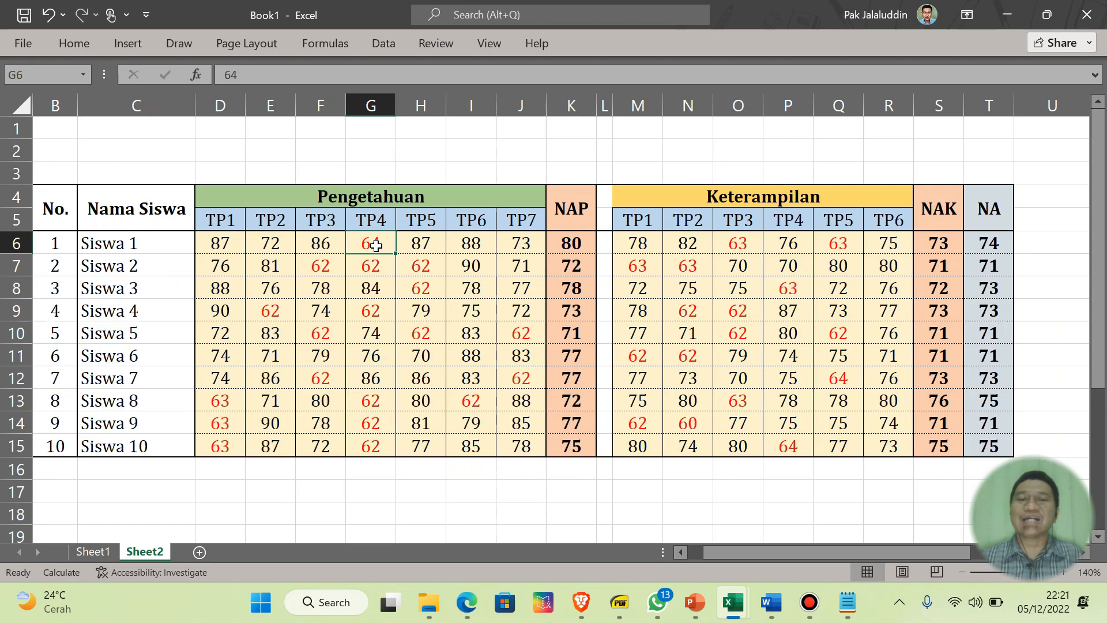
pyautogui.click(740, 245)
pyautogui.click(836, 244)
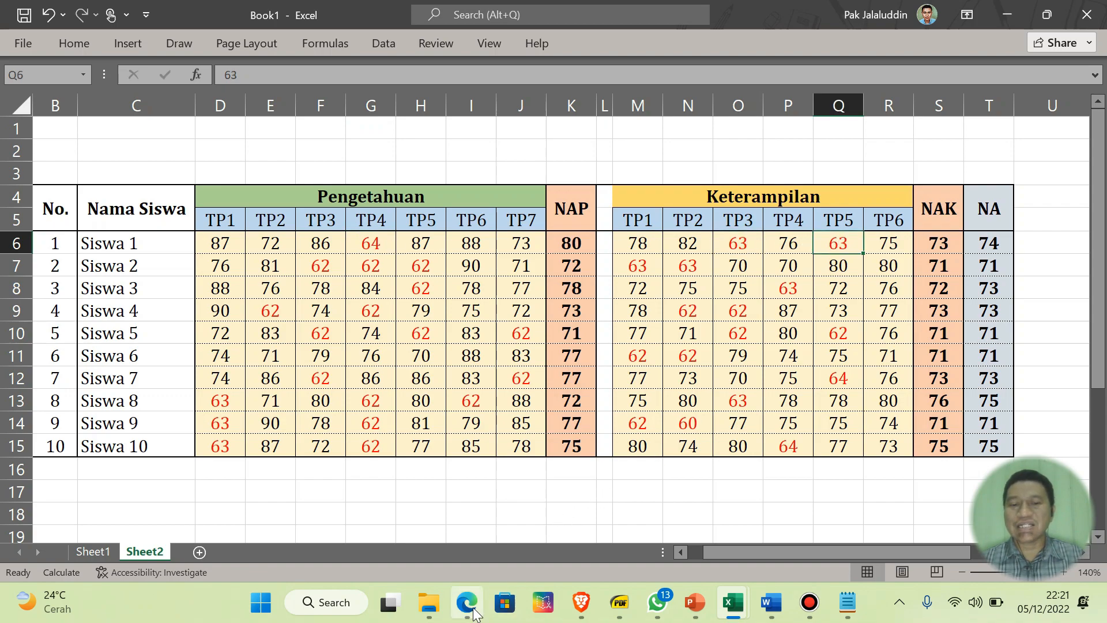
pyautogui.click(580, 601)
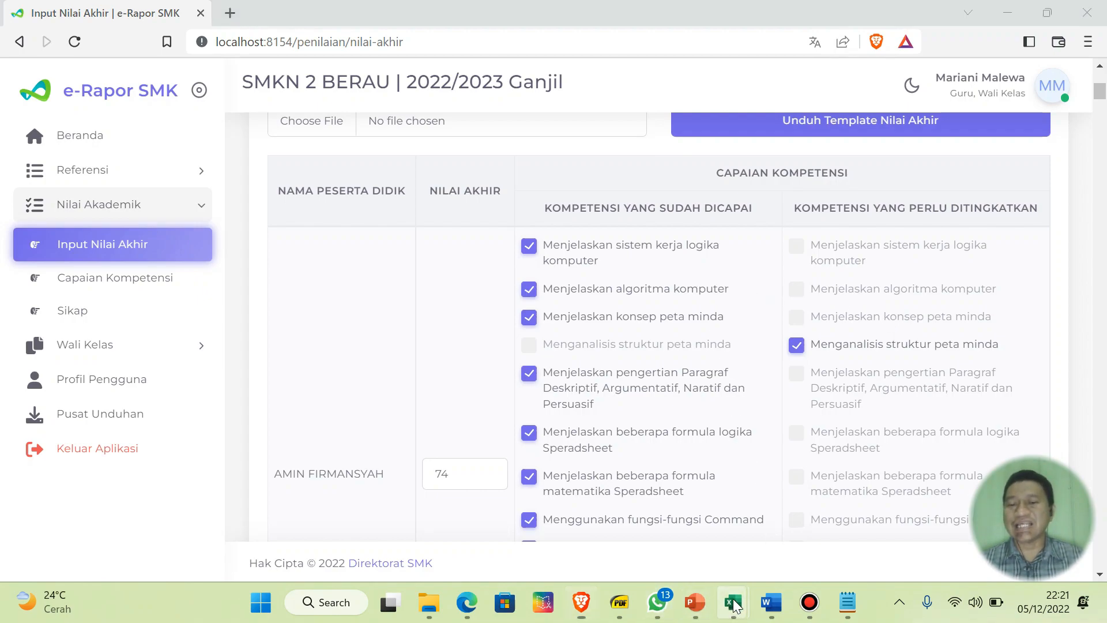
# - Return to Book1 in Excel and check Siswa 1's Pengetahuan scores for TP2, TP3 and TP7
pyautogui.moveTo(733, 602)
pyautogui.click(597, 537)
pyautogui.click(257, 242)
pyautogui.click(313, 242)
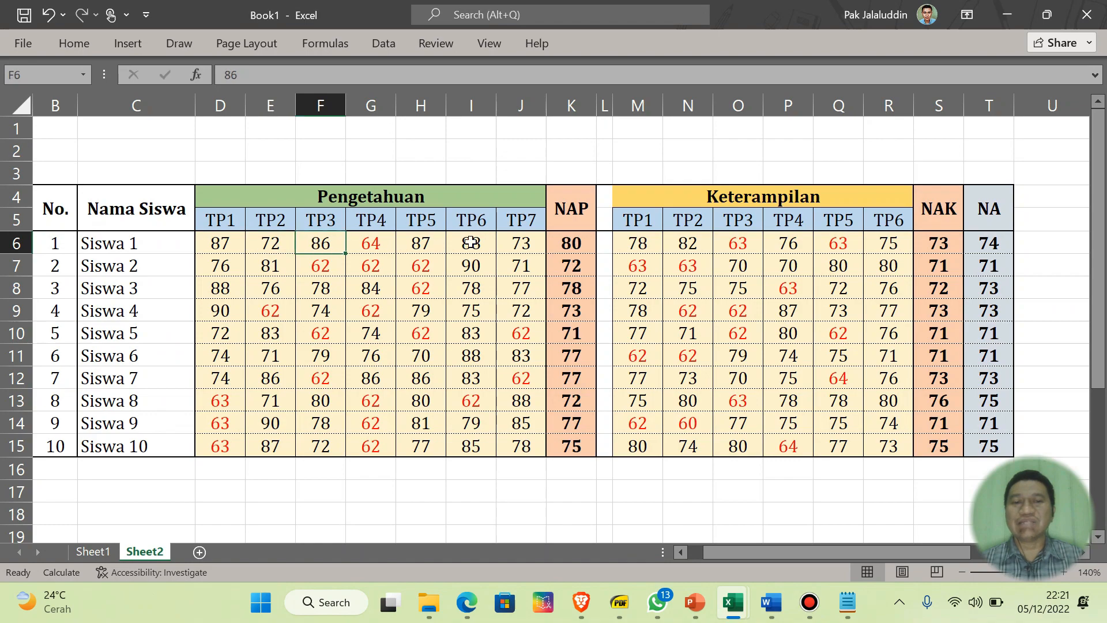
pyautogui.click(520, 242)
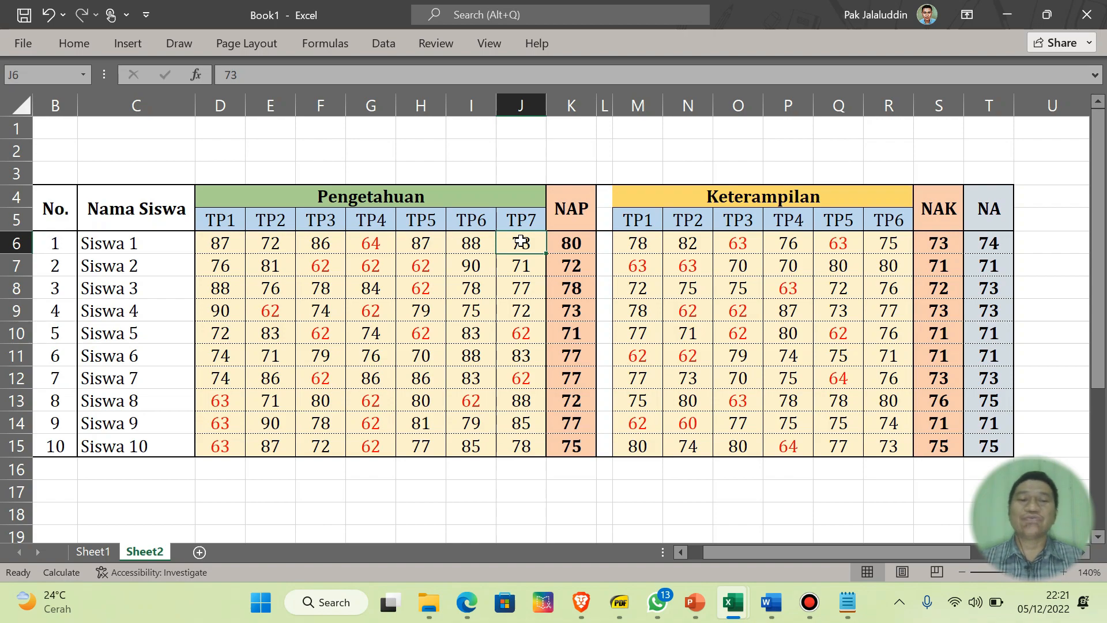
# - Look up the final grade (NA) of Siswa 2 on Sheet2
pyautogui.click(121, 263)
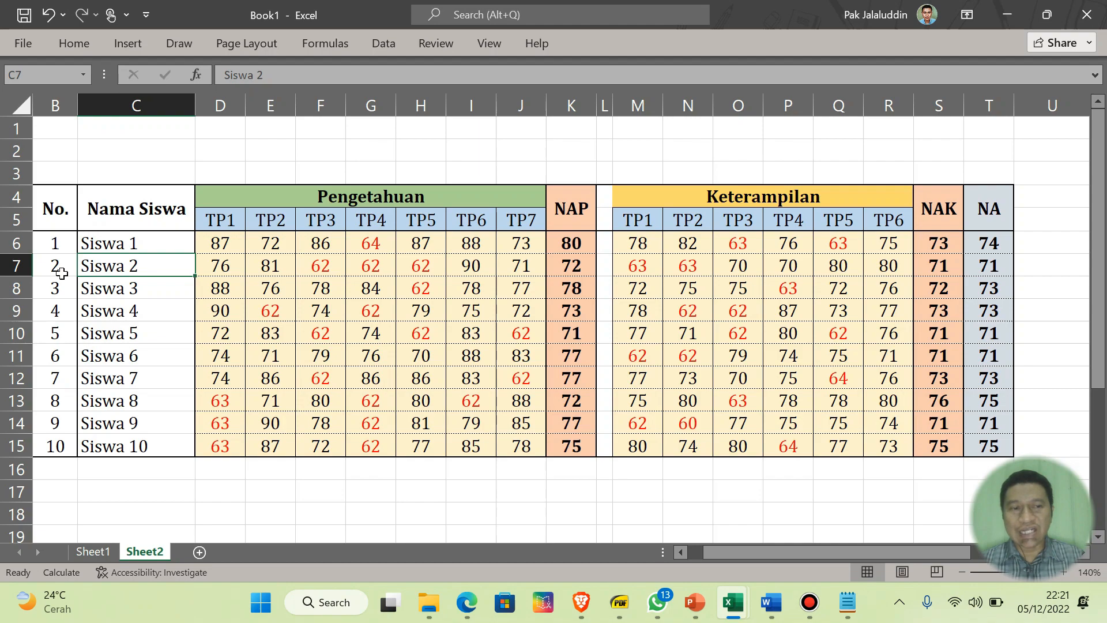
pyautogui.click(17, 266)
pyautogui.click(974, 272)
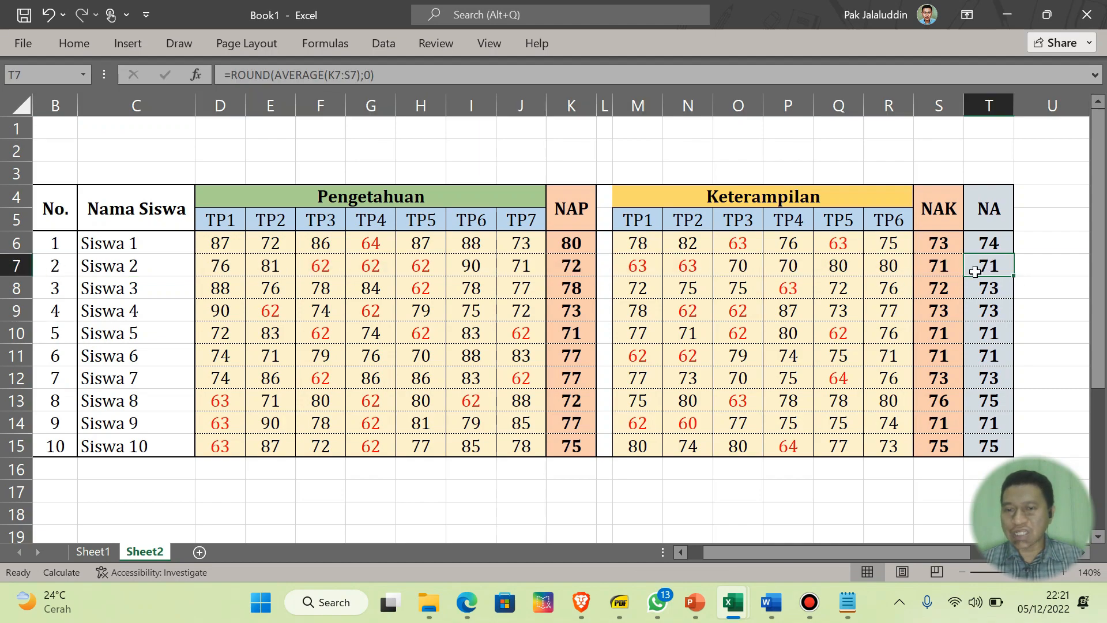
# - Switch to e-Rapor SMK and enter 71 as the second student's final grade
pyautogui.click(581, 602)
pyautogui.scroll(-5, 339, 282)
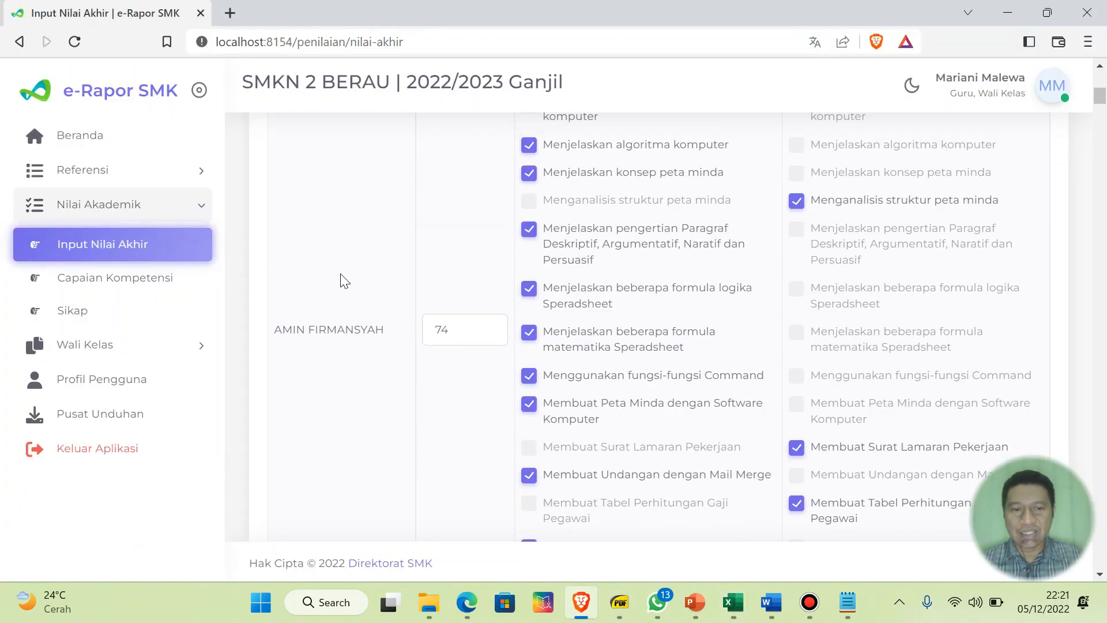
pyautogui.scroll(-4, 351, 241)
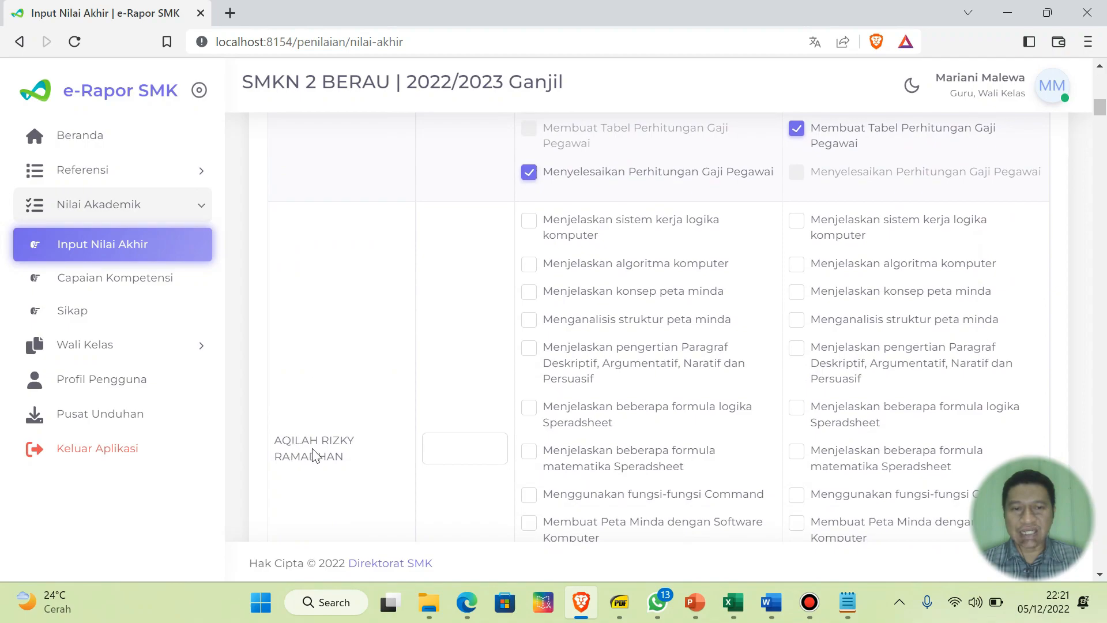
pyautogui.click(463, 446)
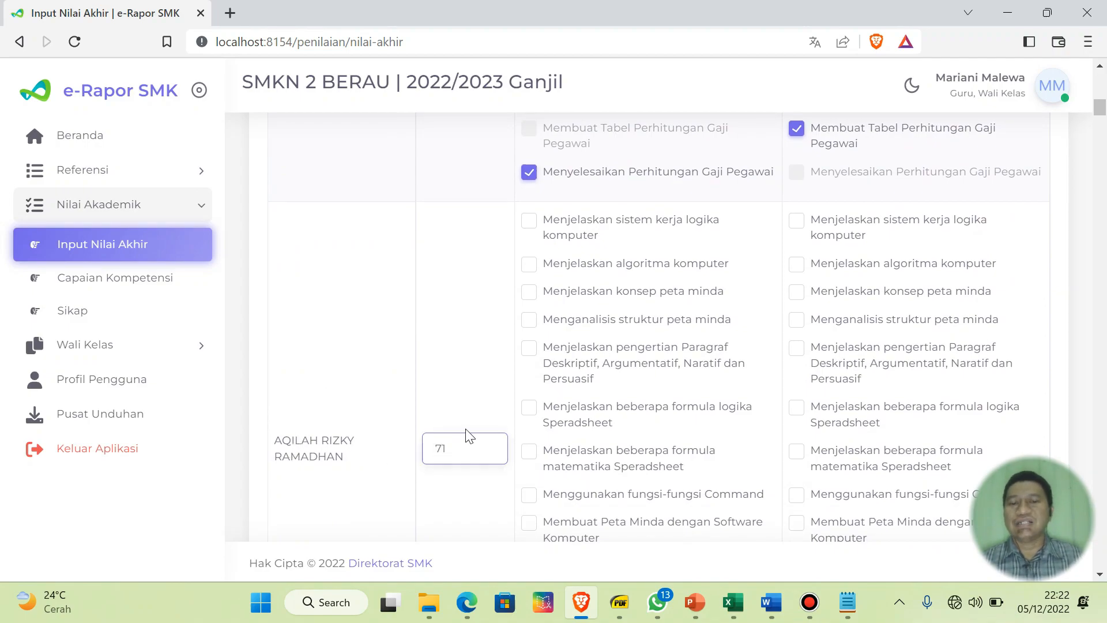
pyautogui.write('71')
# - Review the first student's marked competencies in the Input Nilai Akhir table
pyautogui.scroll(6, 679, 330)
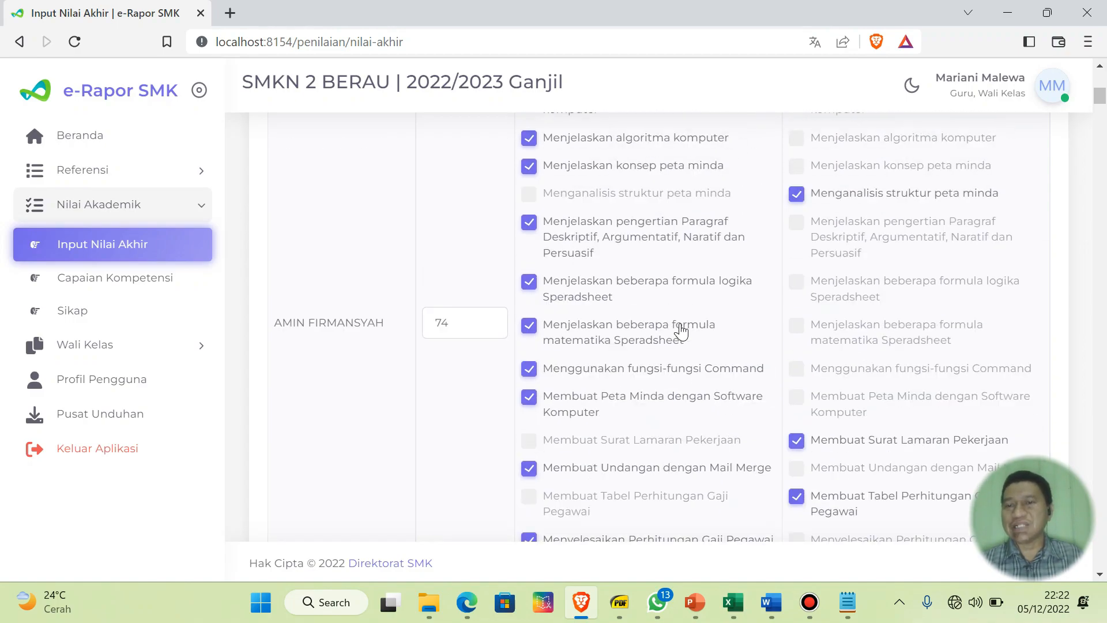
pyautogui.scroll(2, 680, 330)
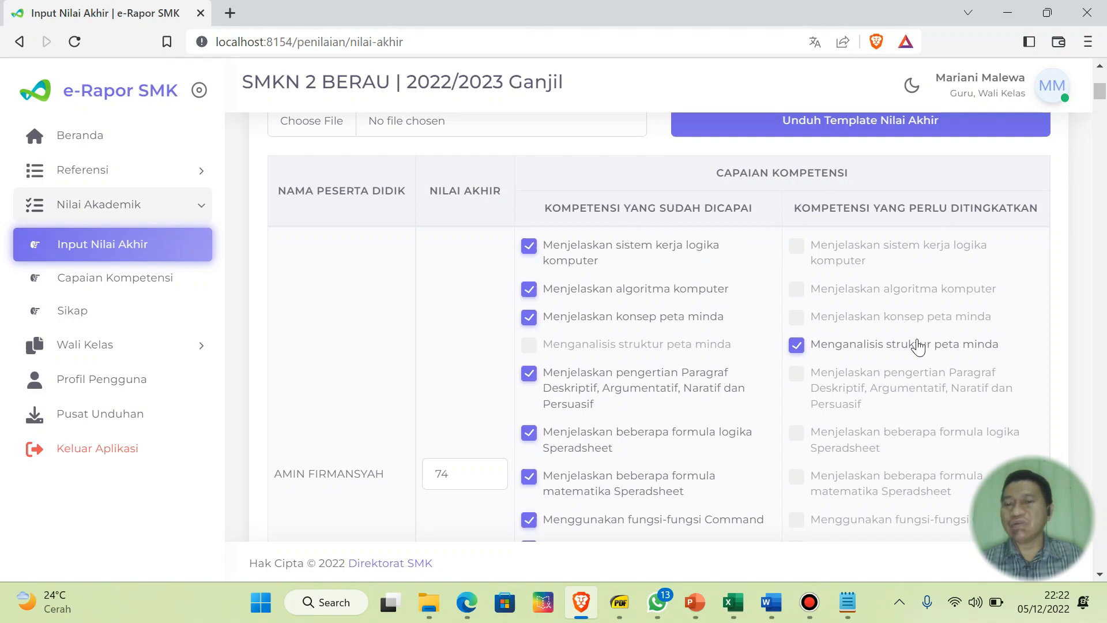
pyautogui.scroll(-10, 916, 346)
pyautogui.scroll(1, 917, 348)
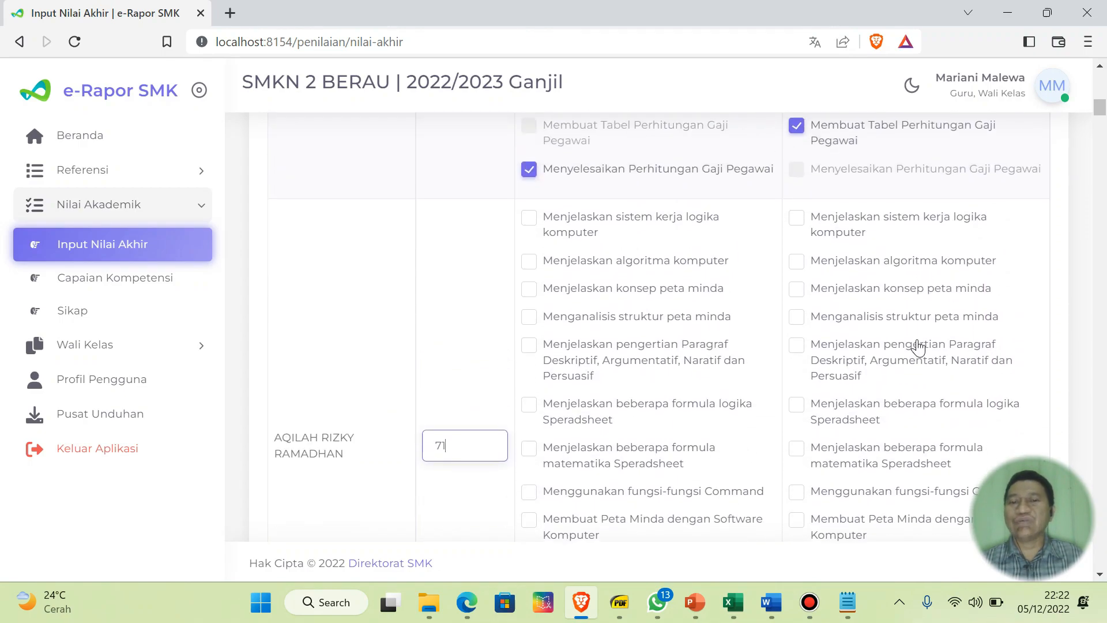
# - Switch to Book1 in Excel and check Siswa 2's Pengetahuan scores for TP3, TP4 and TP5 on Sheet2
pyautogui.moveTo(729, 607)
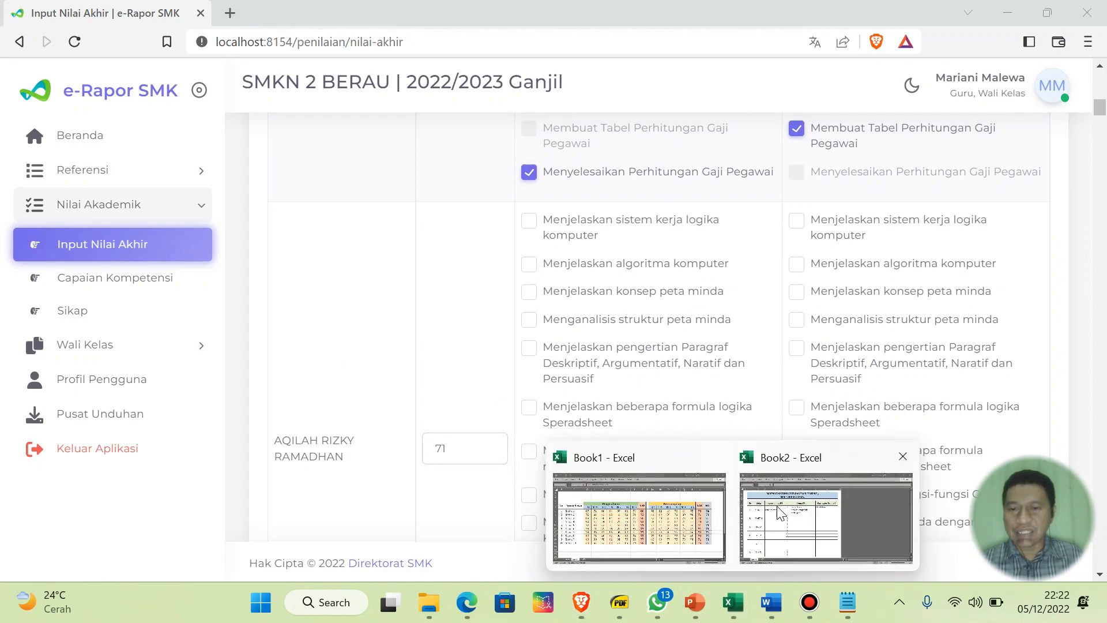
pyautogui.click(667, 520)
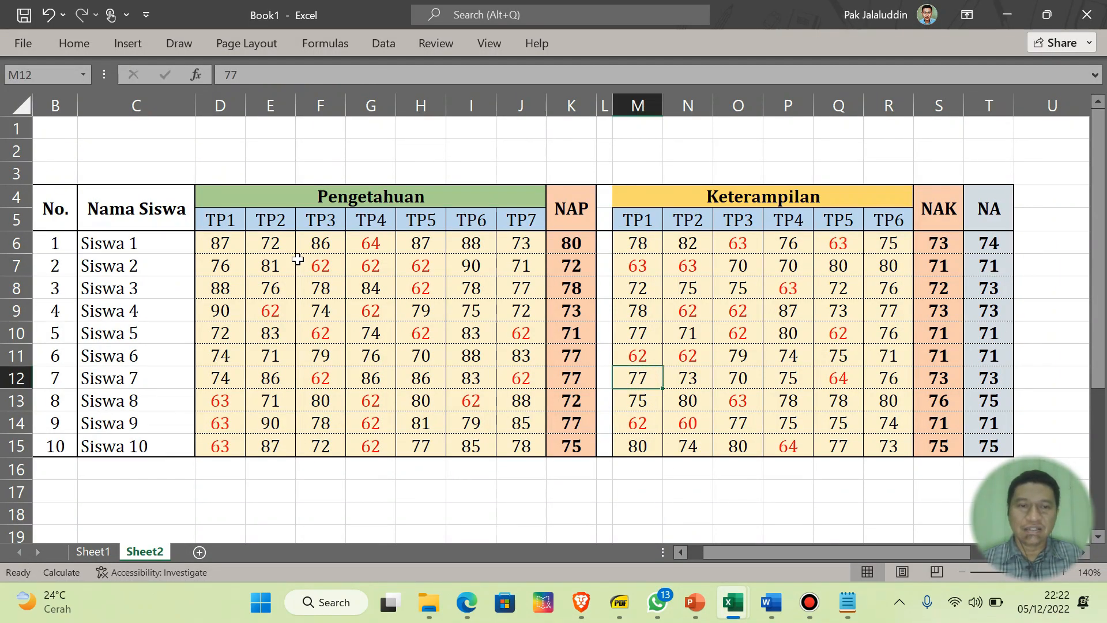
pyautogui.click(327, 266)
pyautogui.click(372, 266)
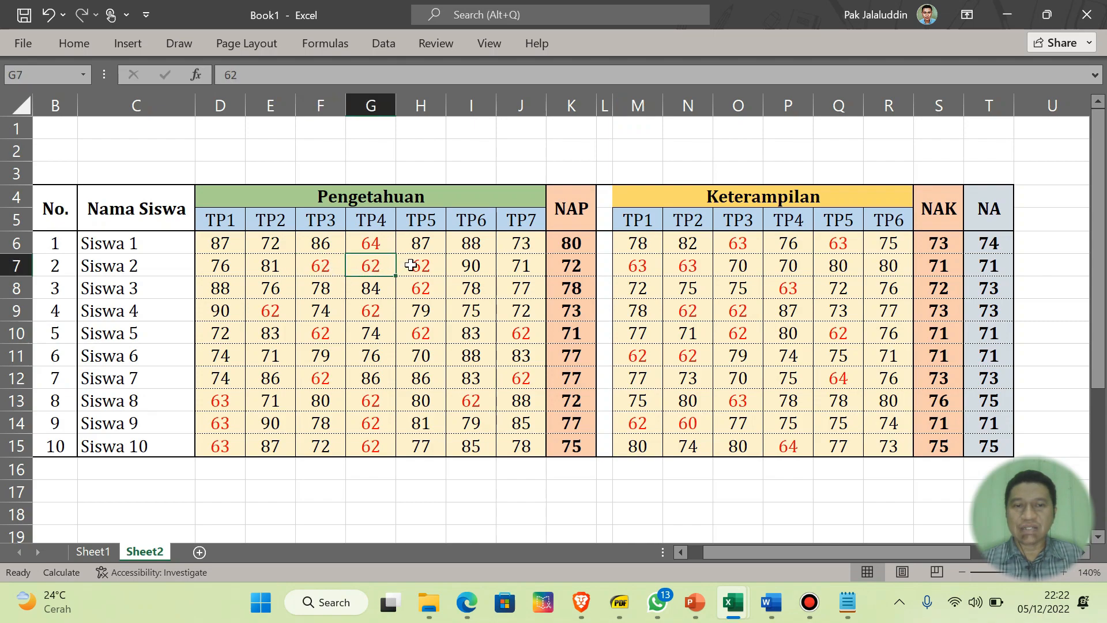
pyautogui.click(410, 266)
# - Look up the descriptions of Pengetahuan TP3, TP4 and TP5 on Sheet1
pyautogui.click(93, 552)
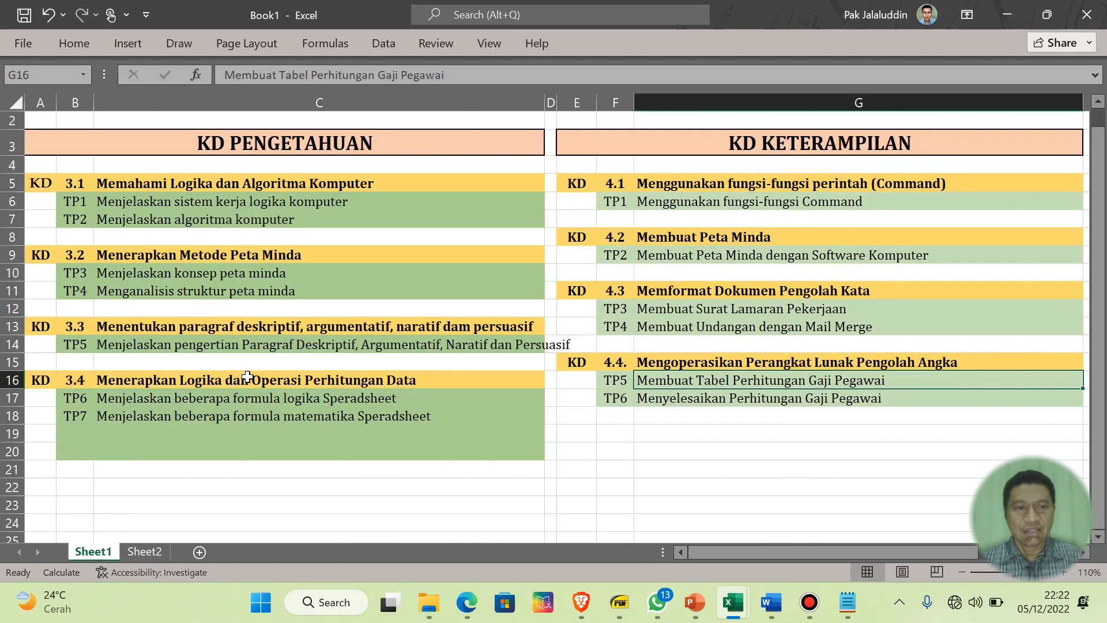
pyautogui.click(215, 276)
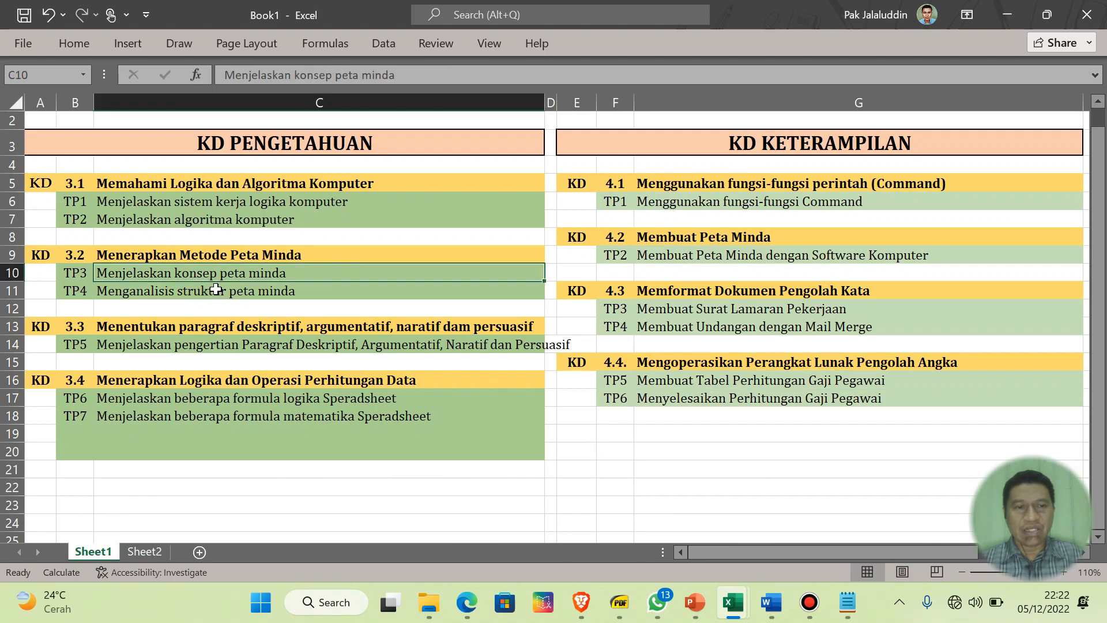
pyautogui.click(216, 293)
pyautogui.click(301, 344)
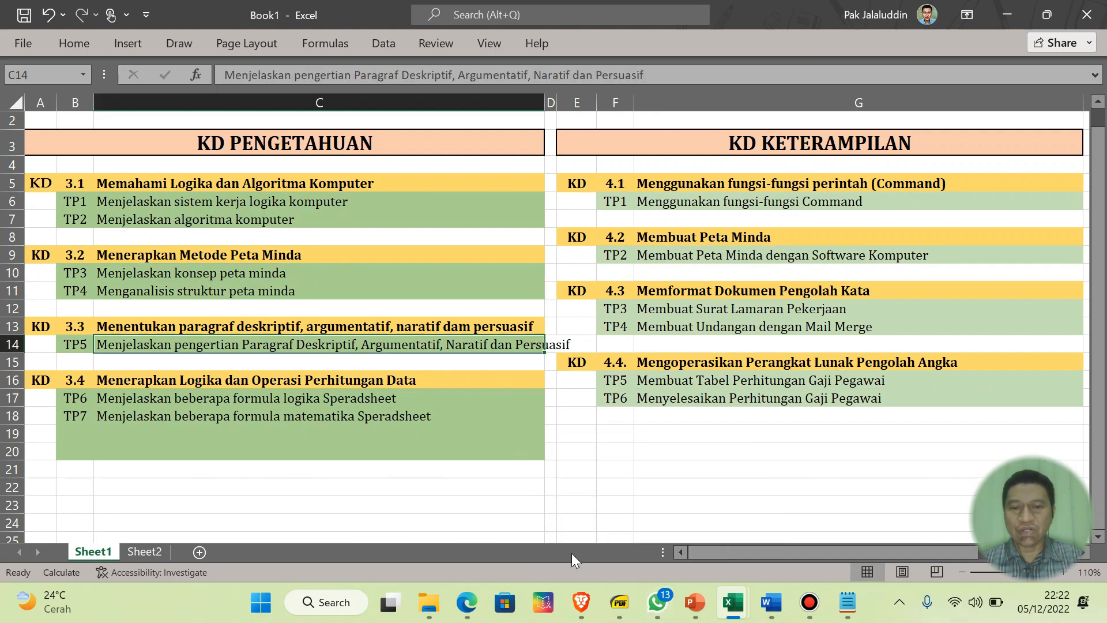
# - Switch to e-Rapor SMK and mark the second student's konsep peta minda, struktur peta minda and pengertian Paragraf competencies as Perlu Ditingkatkan
pyautogui.click(581, 602)
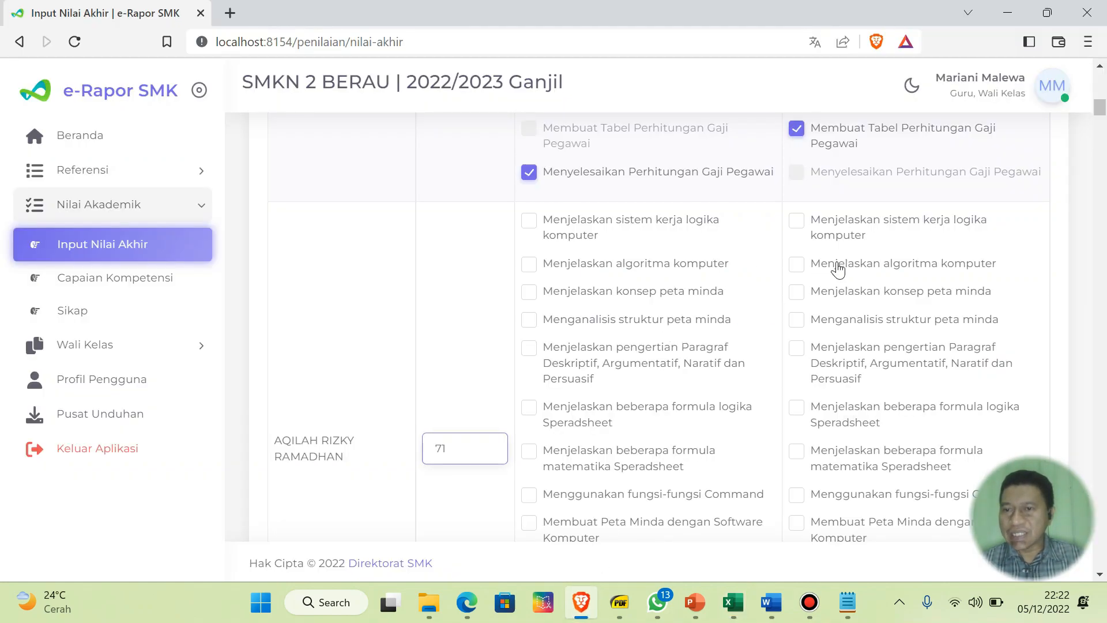
pyautogui.click(818, 301)
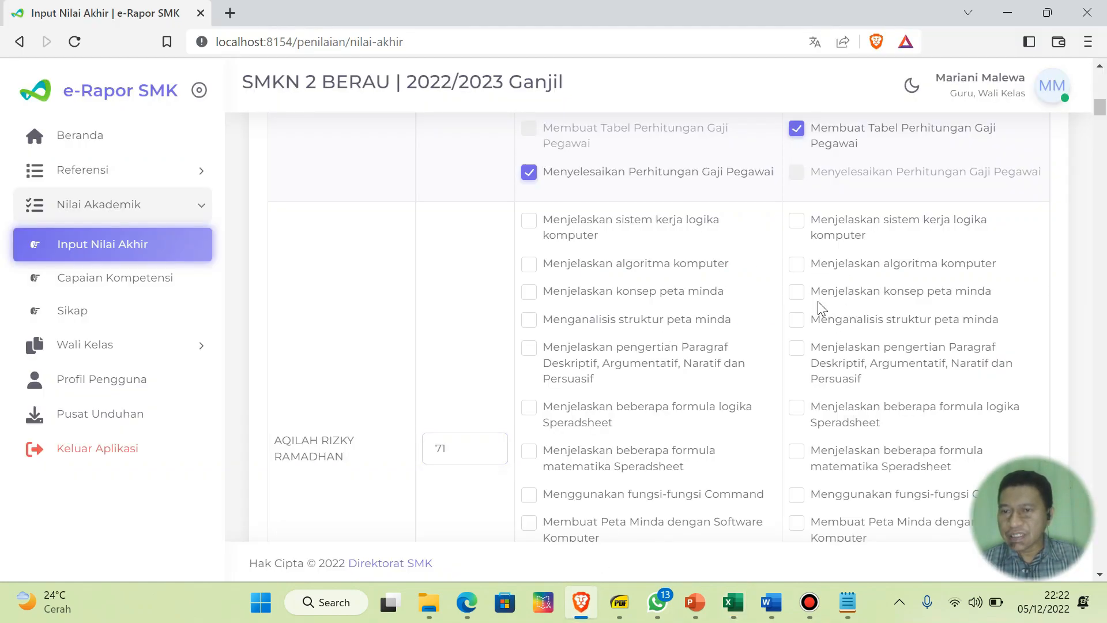
pyautogui.click(804, 292)
pyautogui.click(798, 319)
pyautogui.click(795, 347)
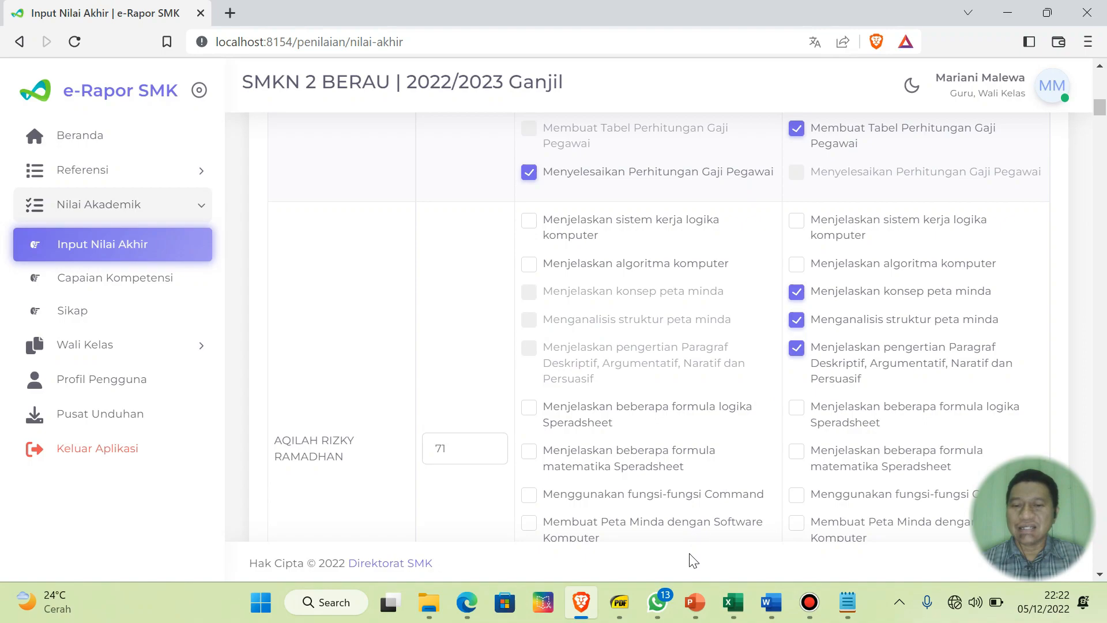
# - Return to Book1 and check Siswa 2's Pengetahuan TP3 and TP5 and Keterampilan TP1 and TP2 scores on Sheet2
pyautogui.moveTo(731, 605)
pyautogui.click(621, 536)
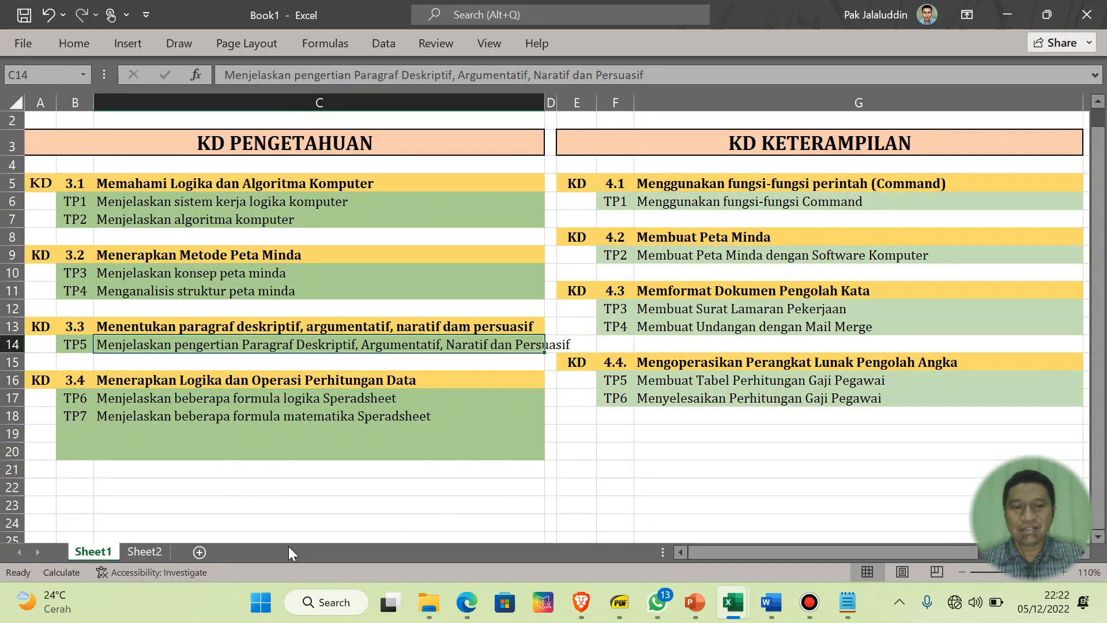
pyautogui.click(146, 551)
pyautogui.click(331, 269)
pyautogui.click(406, 267)
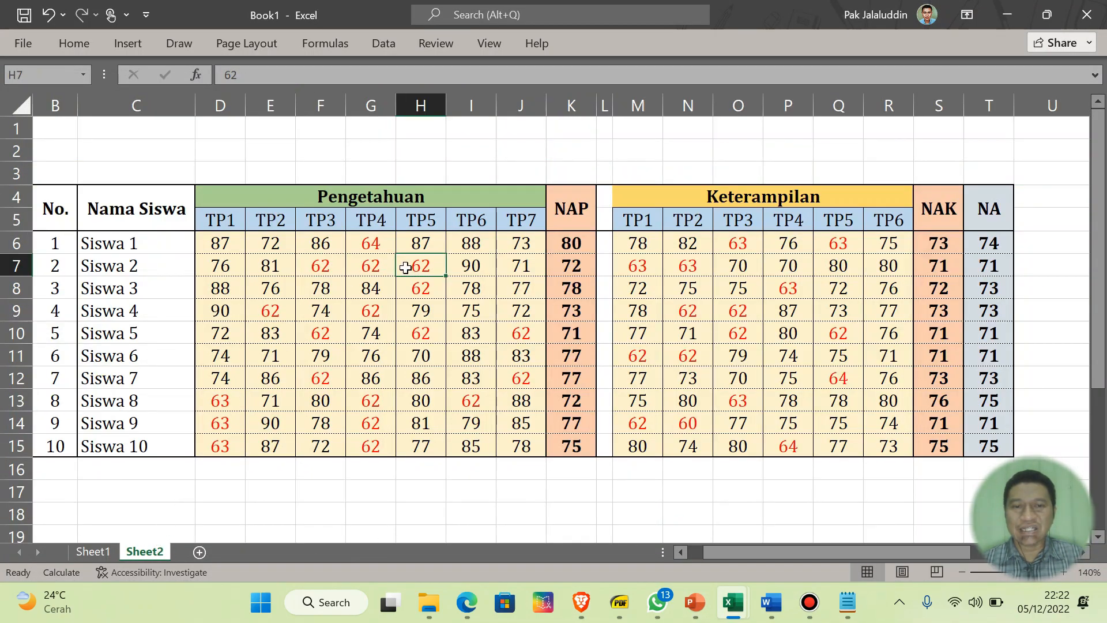
pyautogui.click(648, 263)
pyautogui.click(682, 264)
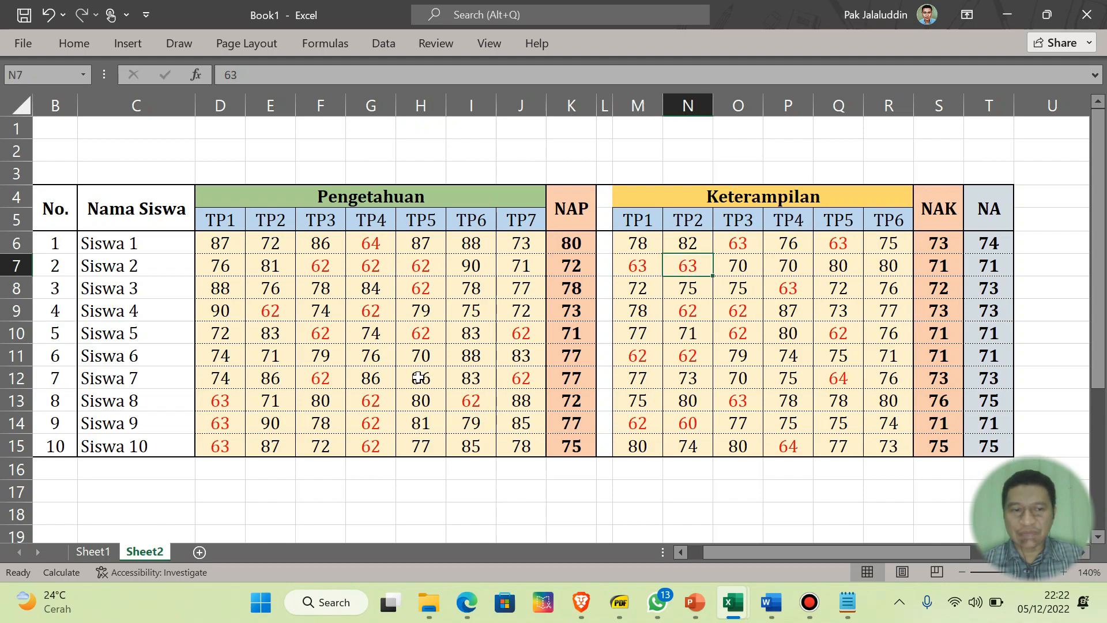
pyautogui.click(639, 271)
pyautogui.click(668, 262)
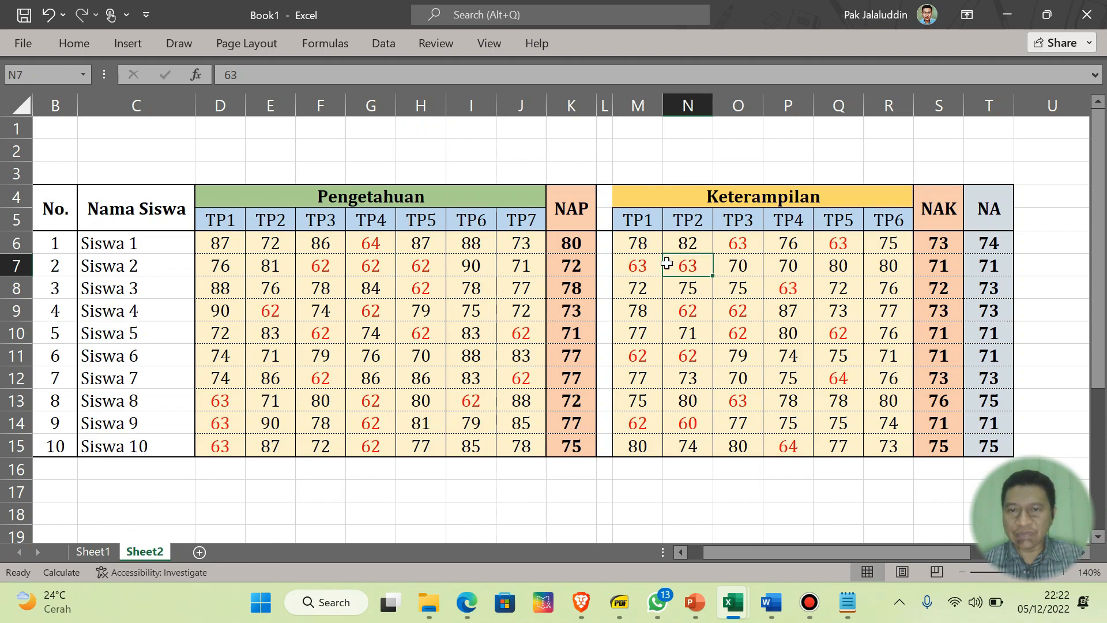
# - Look up the descriptions of Keterampilan TP1 and TP2 on Sheet1
pyautogui.click(93, 551)
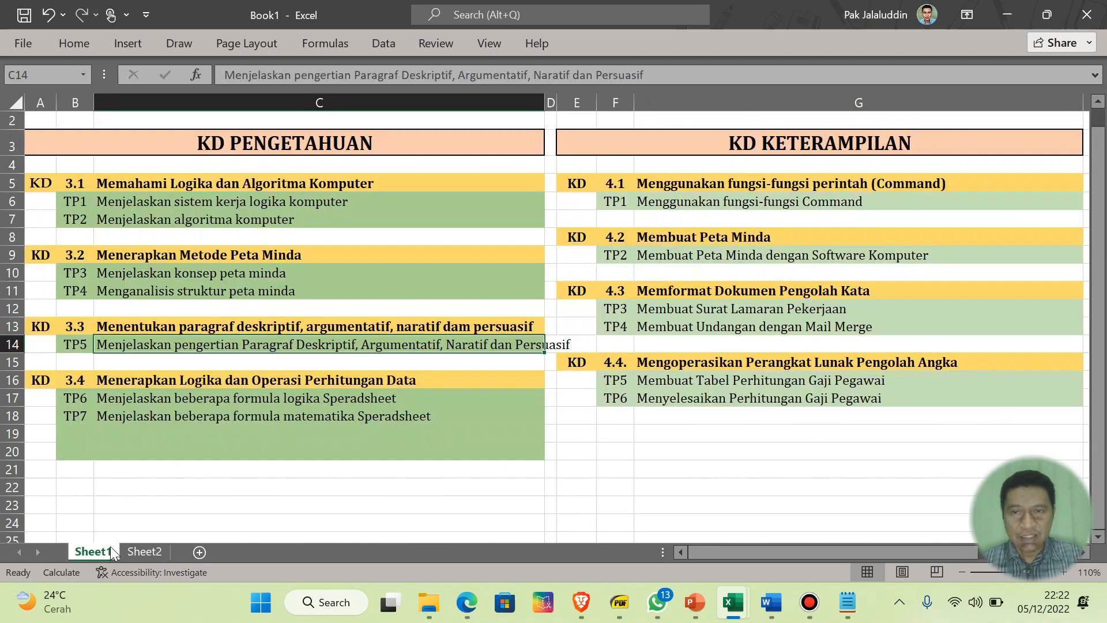
pyautogui.click(710, 201)
pyautogui.click(699, 254)
# - Switch to e-Rapor SMK and mark Menggunakan fungsi-fungsi Command and Membuat Peta Minda dengan Software Komputer as Perlu Ditingkatkan for the second student
pyautogui.moveTo(696, 615)
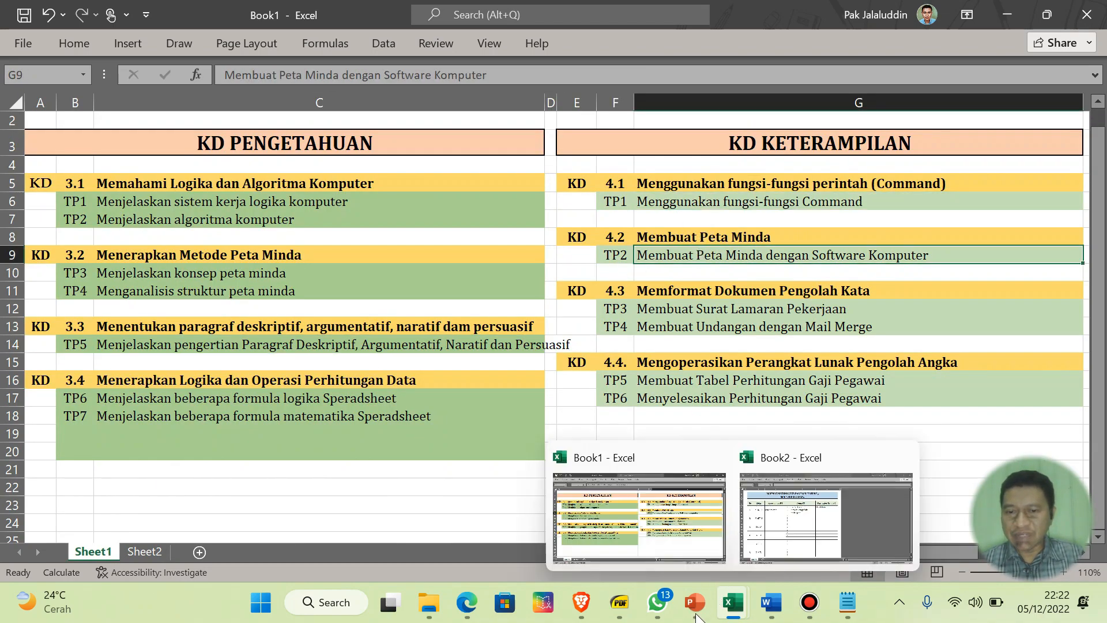
pyautogui.click(581, 601)
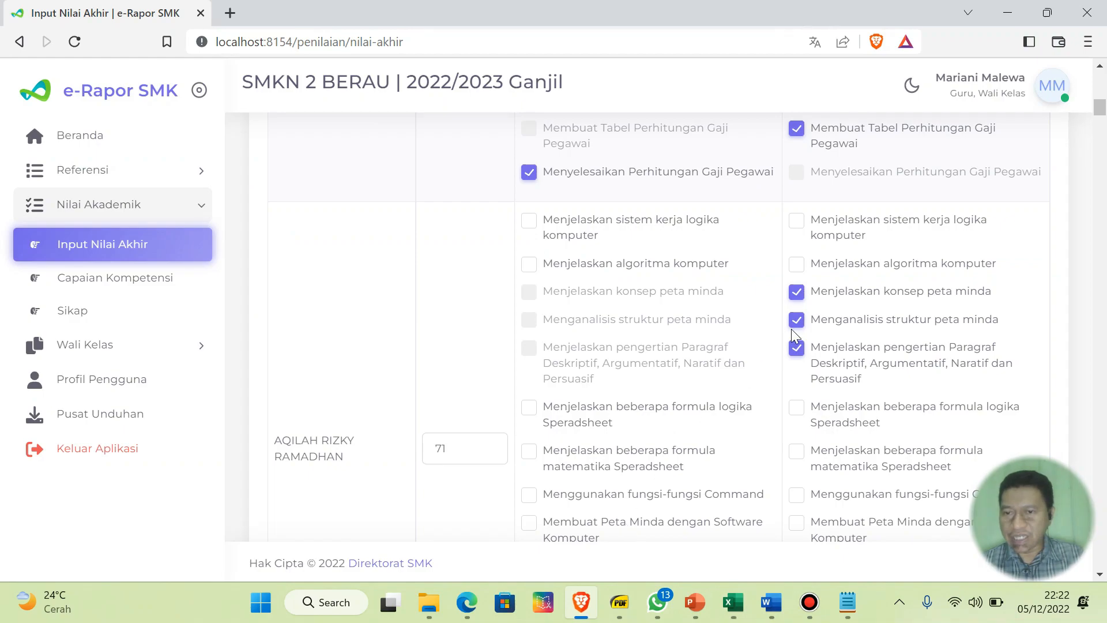
pyautogui.scroll(-3, 792, 333)
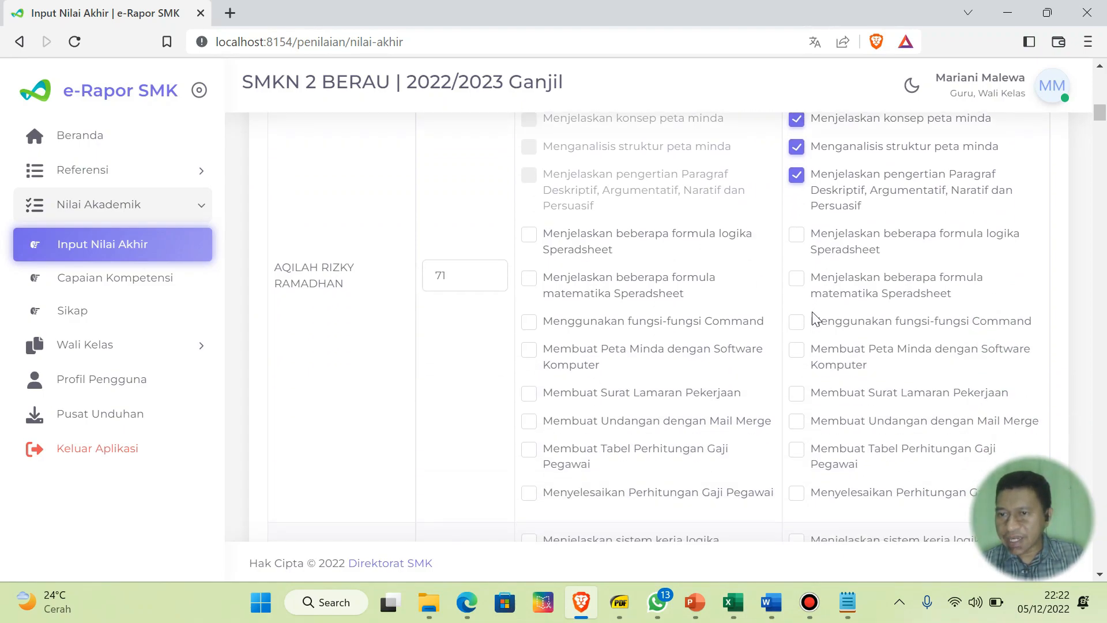
pyautogui.click(796, 323)
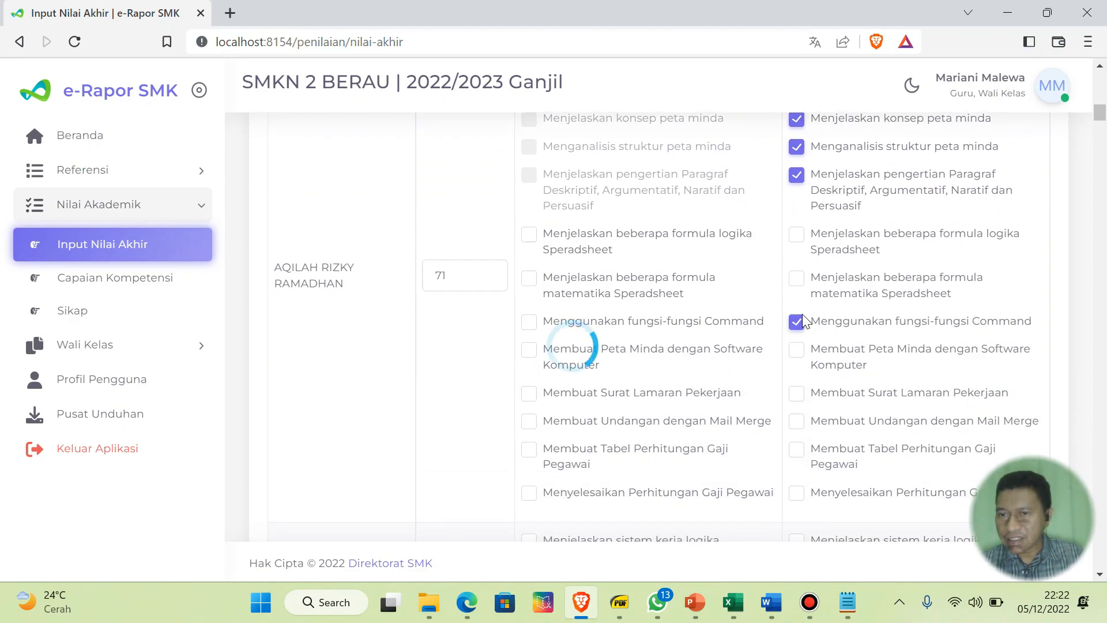
pyautogui.click(798, 351)
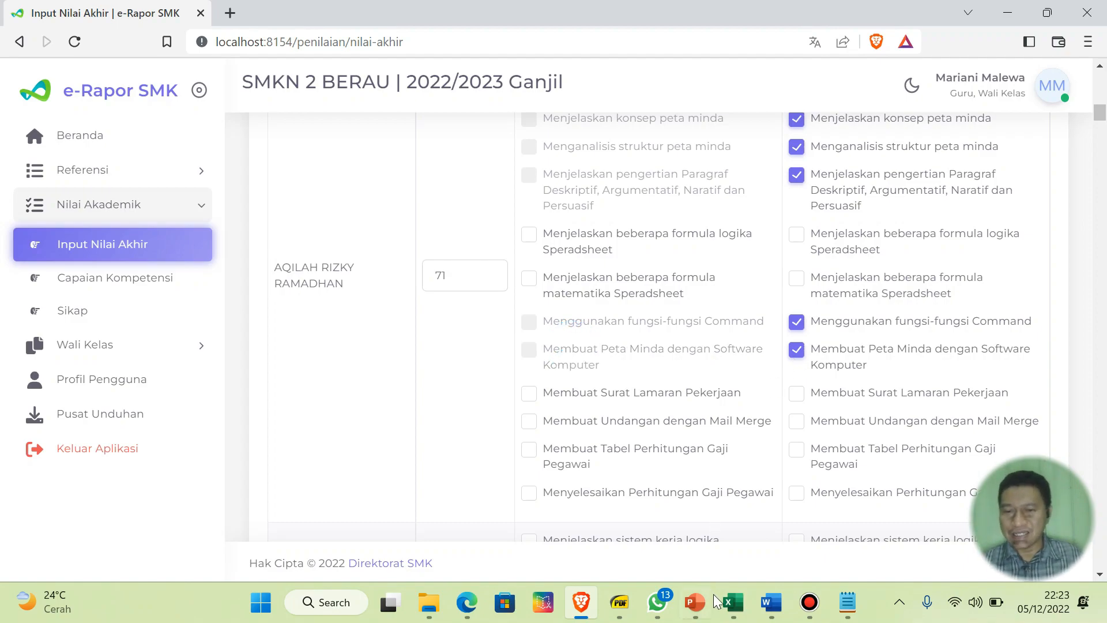
# - Switch to Book1 and recheck Siswa 2's Keterampilan TP1 score on Sheet2
pyautogui.moveTo(718, 597)
pyautogui.click(724, 452)
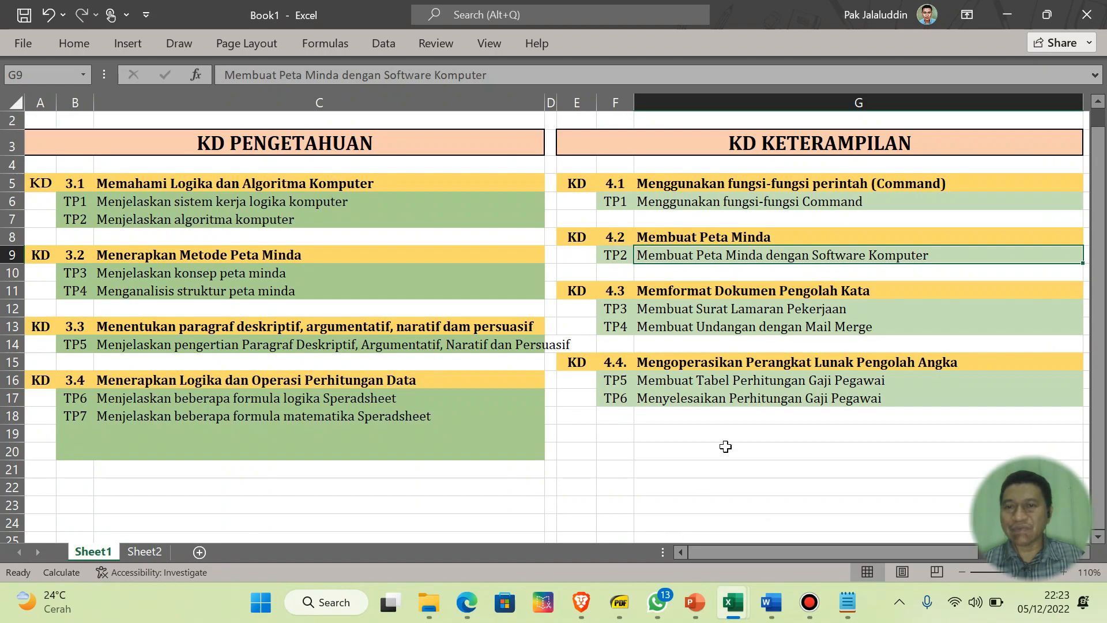
pyautogui.click(144, 551)
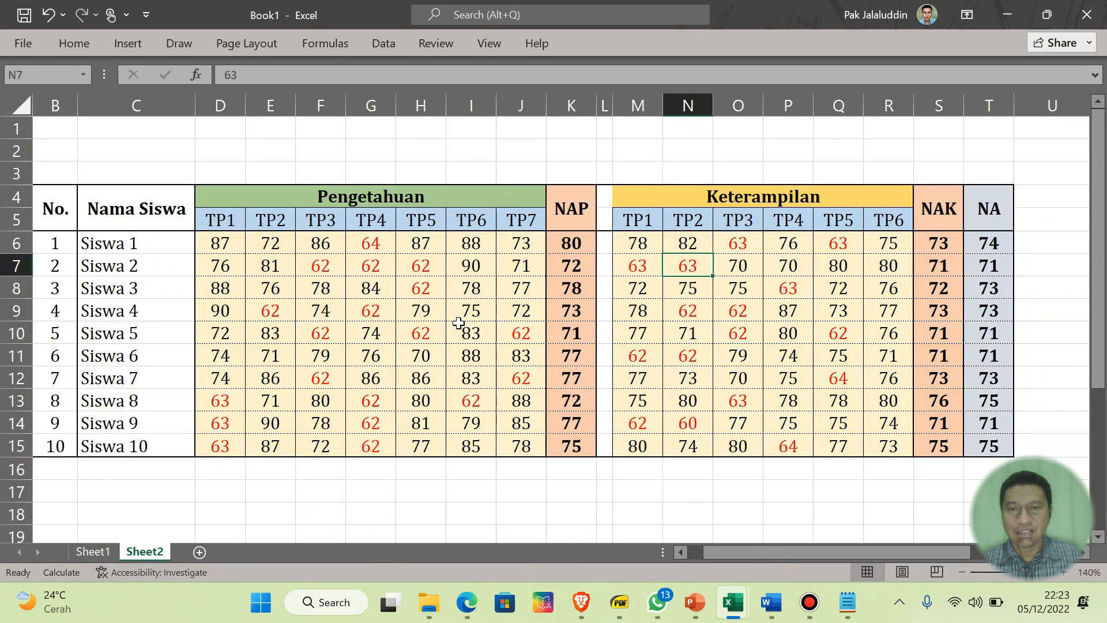
pyautogui.click(644, 266)
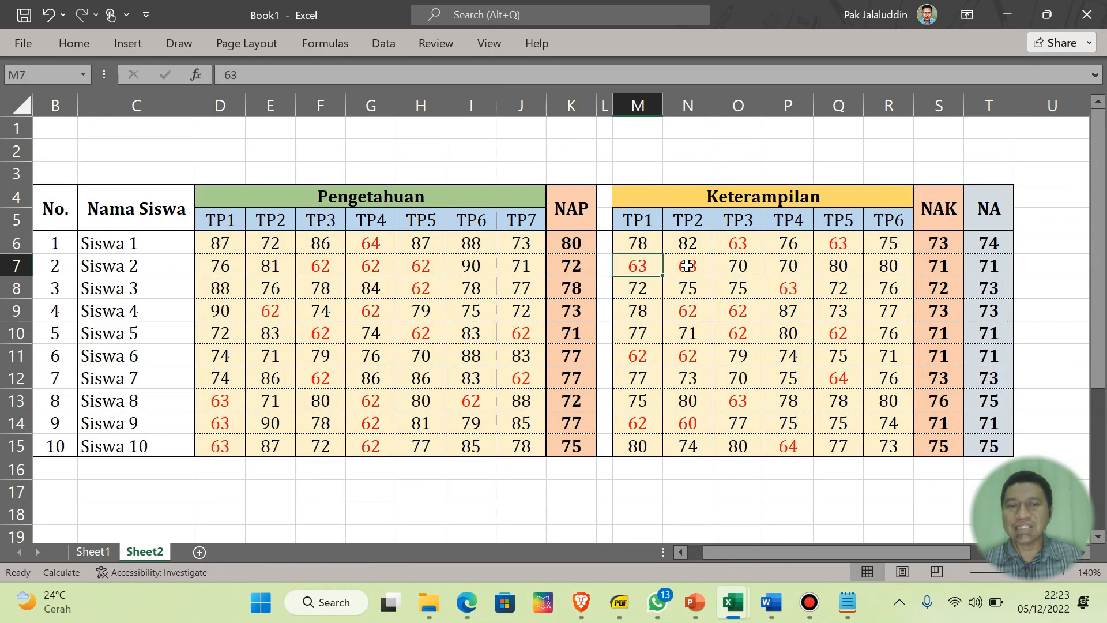
# - Switch to e-Rapor SMK and mark the second student's sistem kerja logika, algoritma komputer, formula logika and formula matematika competencies as Sudah Dicapai
pyautogui.click(580, 602)
pyautogui.scroll(5, 623, 344)
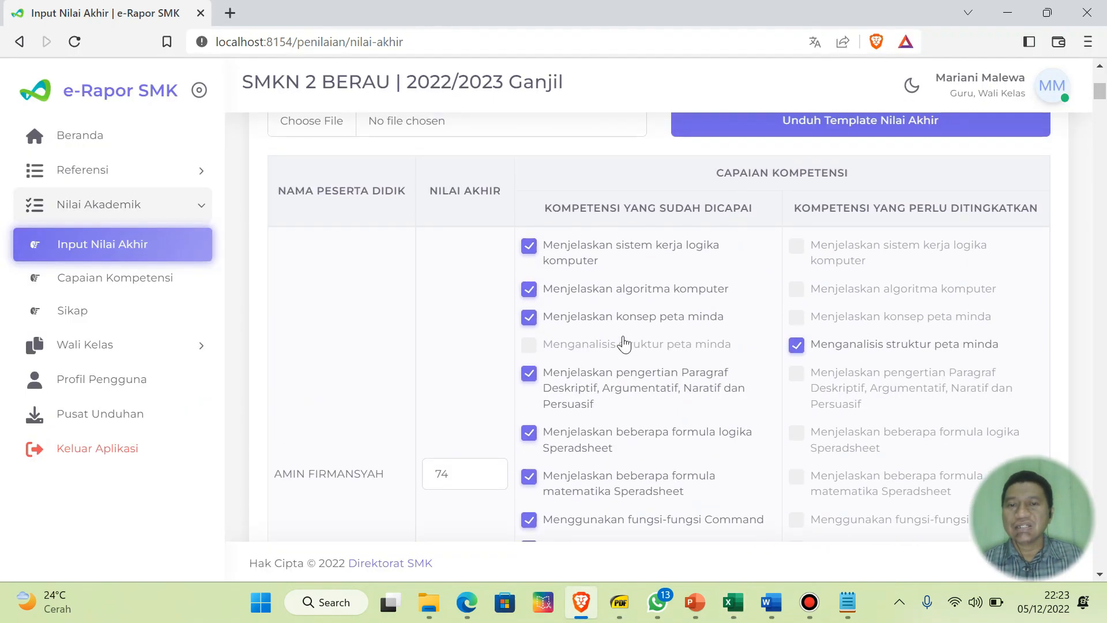
pyautogui.scroll(-10, 698, 219)
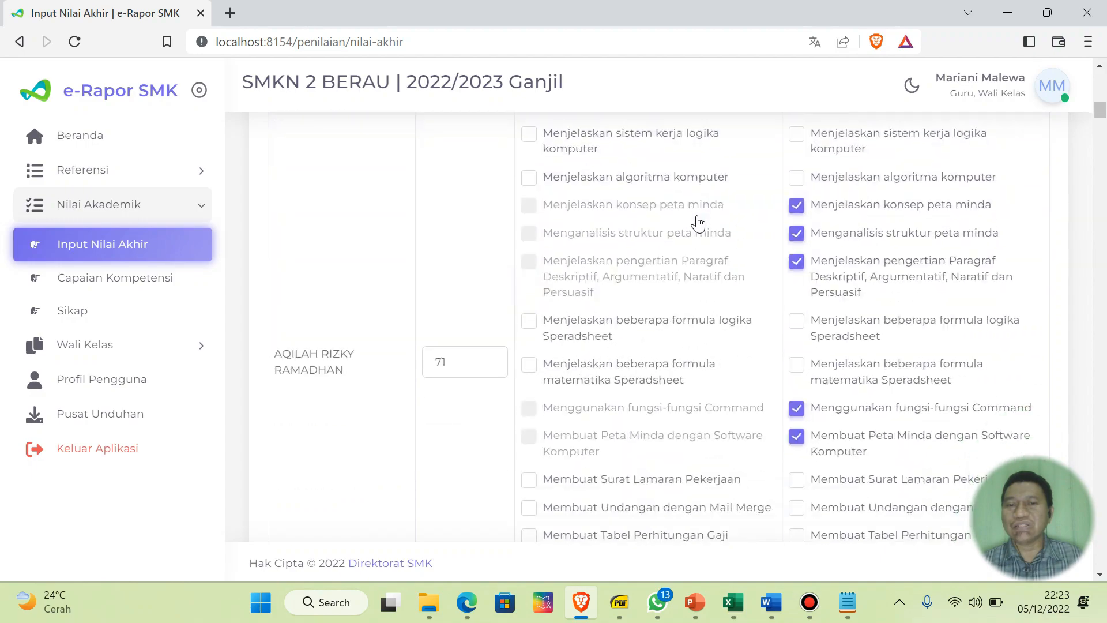
pyautogui.scroll(2, 697, 215)
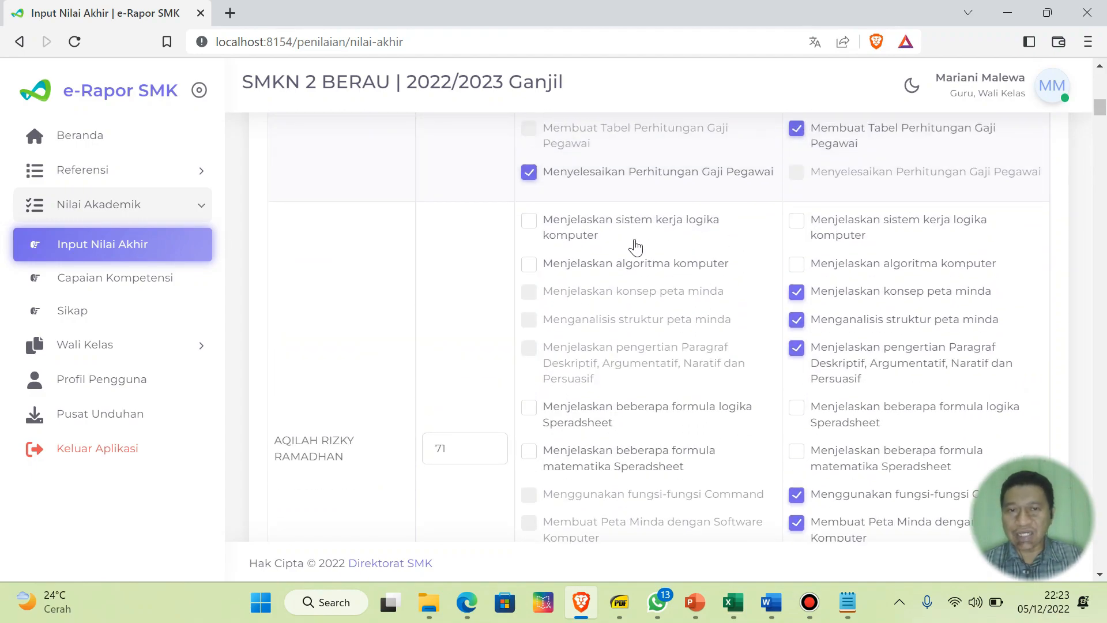
pyautogui.click(529, 221)
pyautogui.click(528, 263)
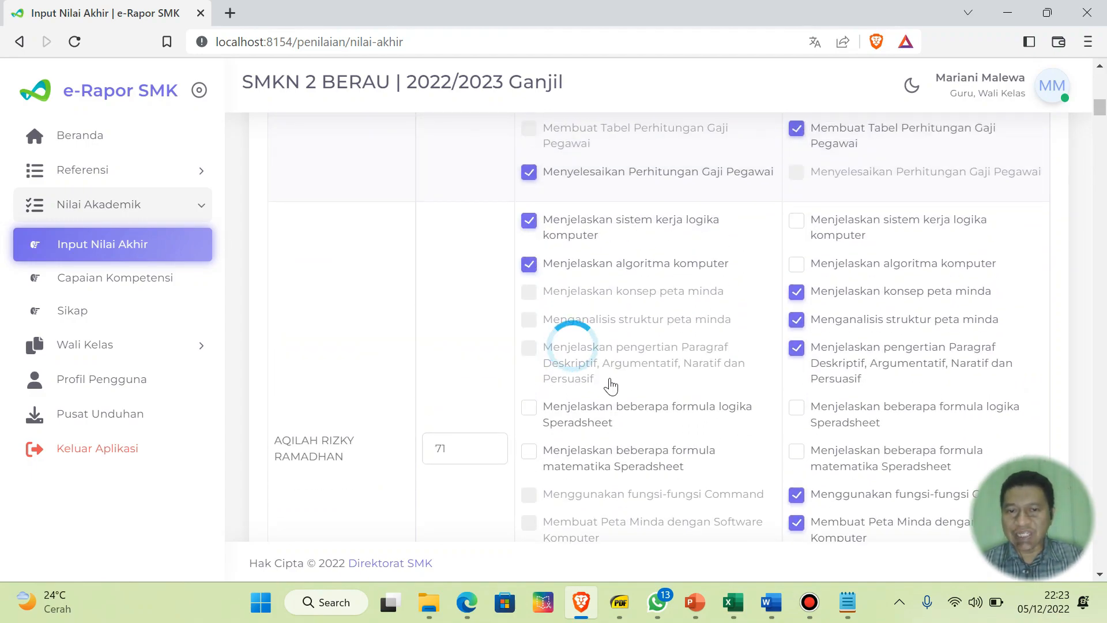
pyautogui.click(530, 407)
pyautogui.click(528, 451)
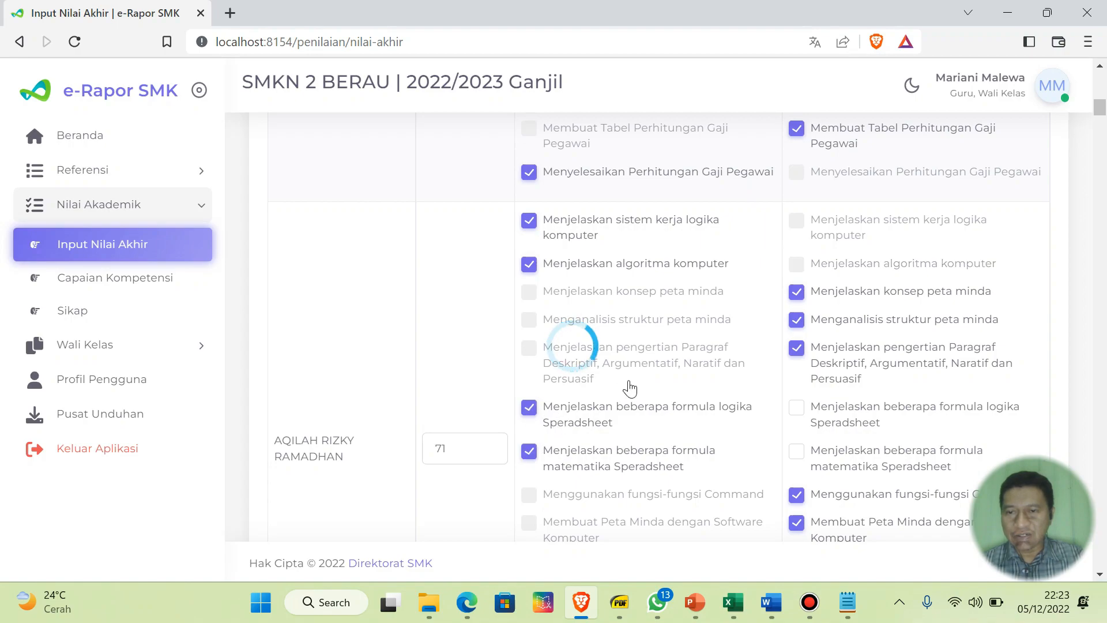
# - Mark the second student's Surat Lamaran Pekerjaan, Undangan dengan Mail Merge, Membuat Tabel and Menyelesaikan Perhitungan Gaji Pegawai competencies as Sudah Dicapai
pyautogui.scroll(-5, 630, 388)
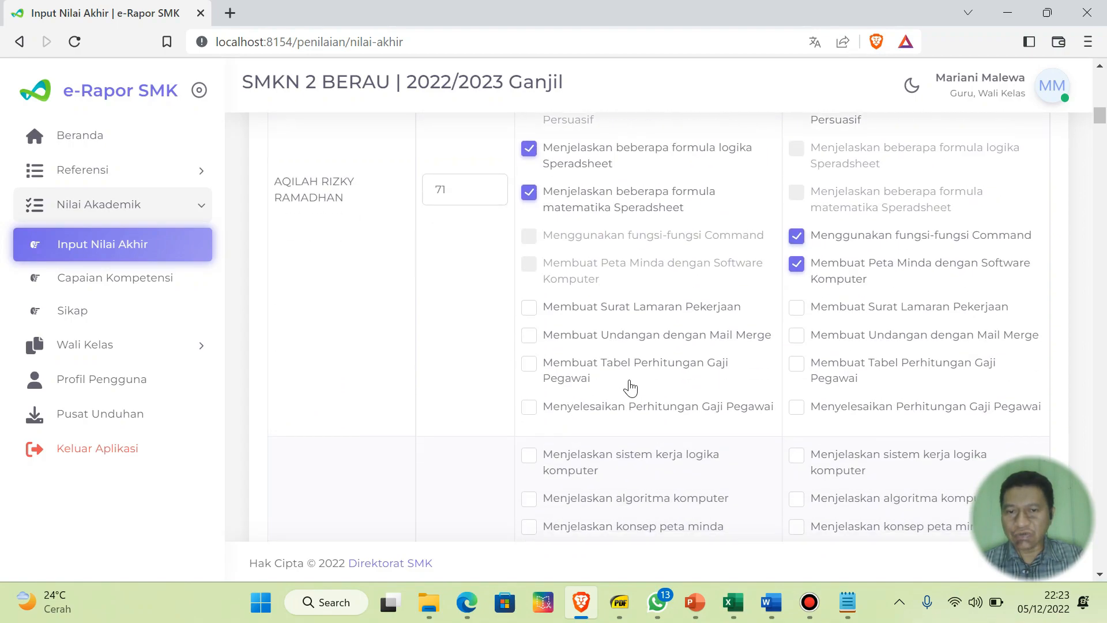
pyautogui.click(529, 306)
pyautogui.click(528, 334)
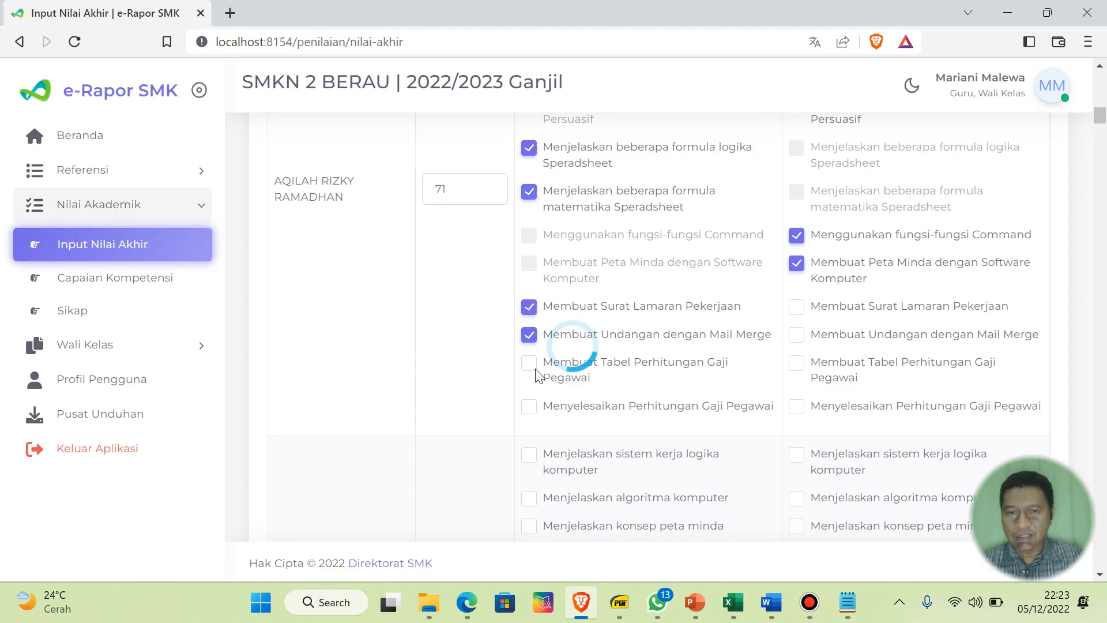
pyautogui.click(528, 363)
pyautogui.click(528, 405)
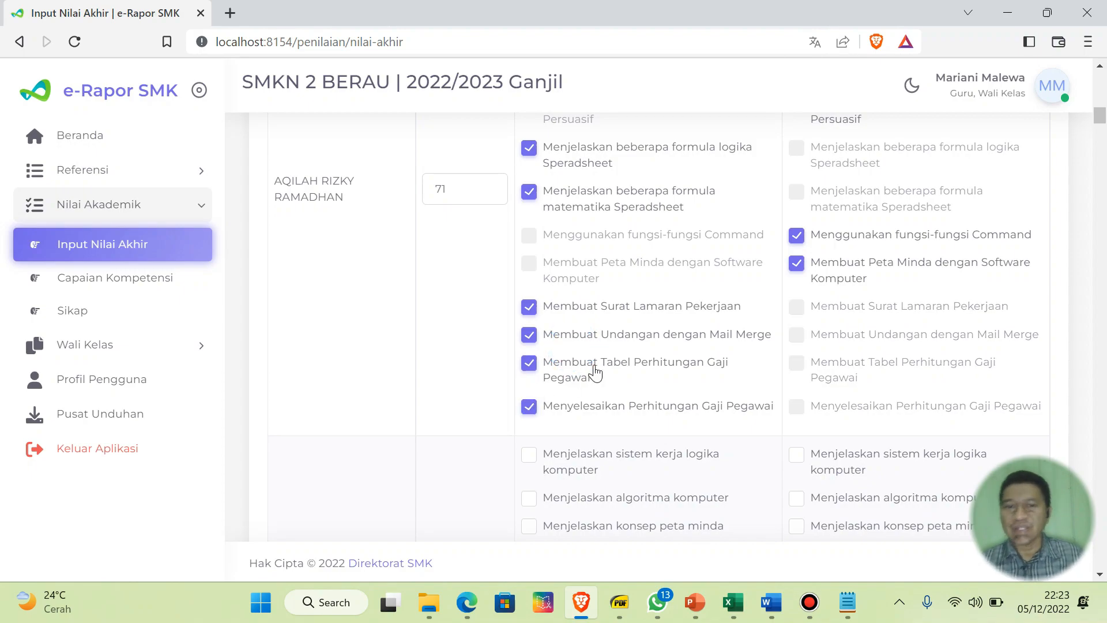
pyautogui.scroll(-3, 594, 372)
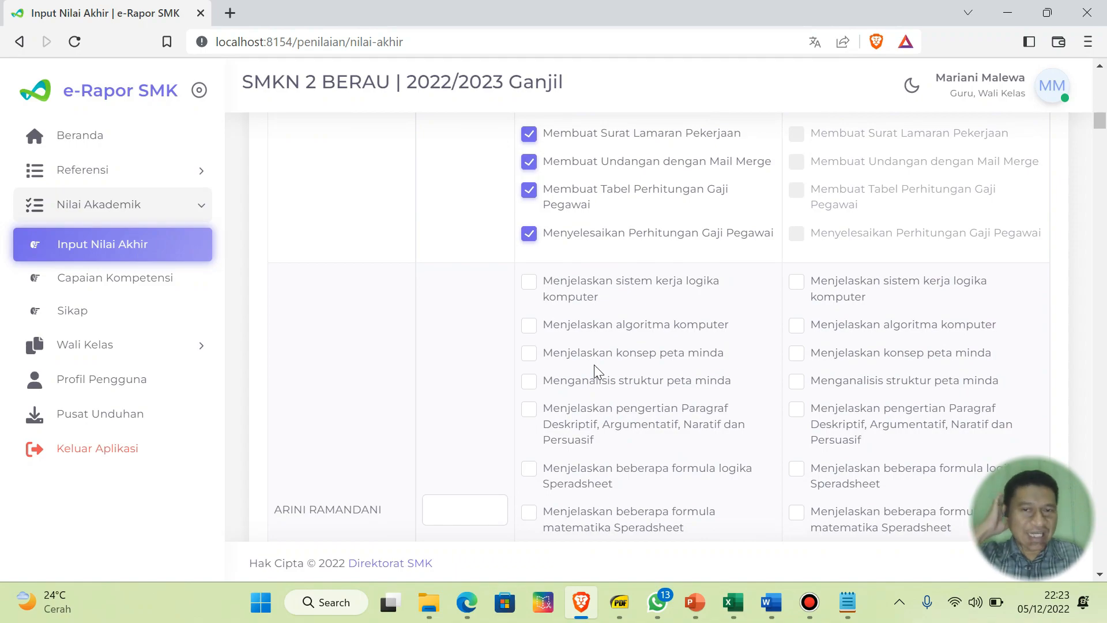
pyautogui.scroll(-5, 594, 365)
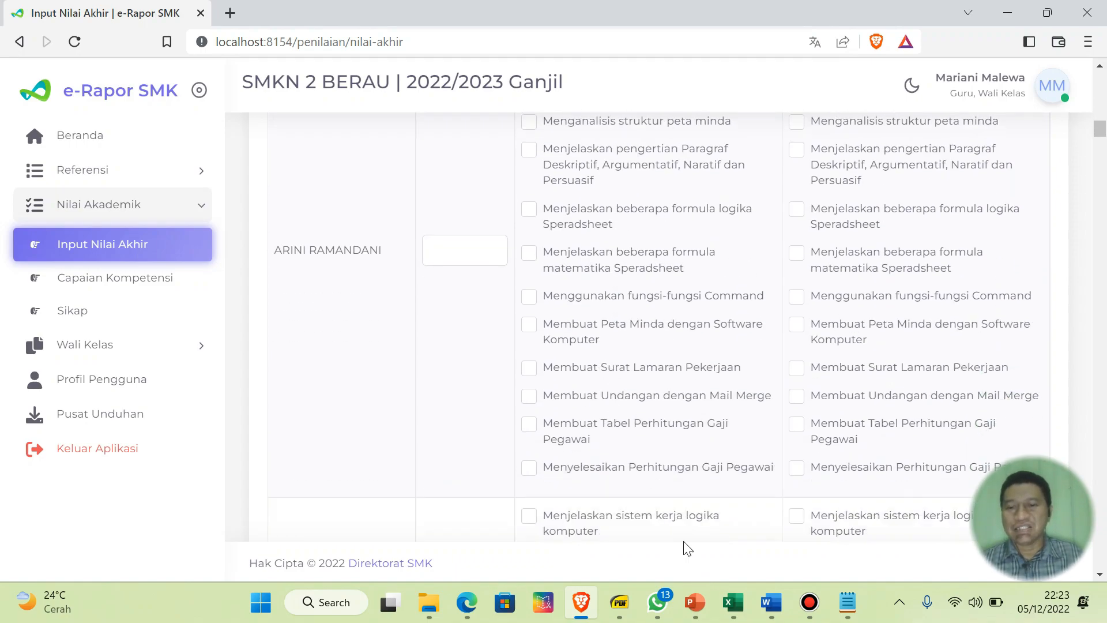
# - Switch to Book1 and check Siswa 3's NA score on Sheet2
pyautogui.moveTo(738, 586)
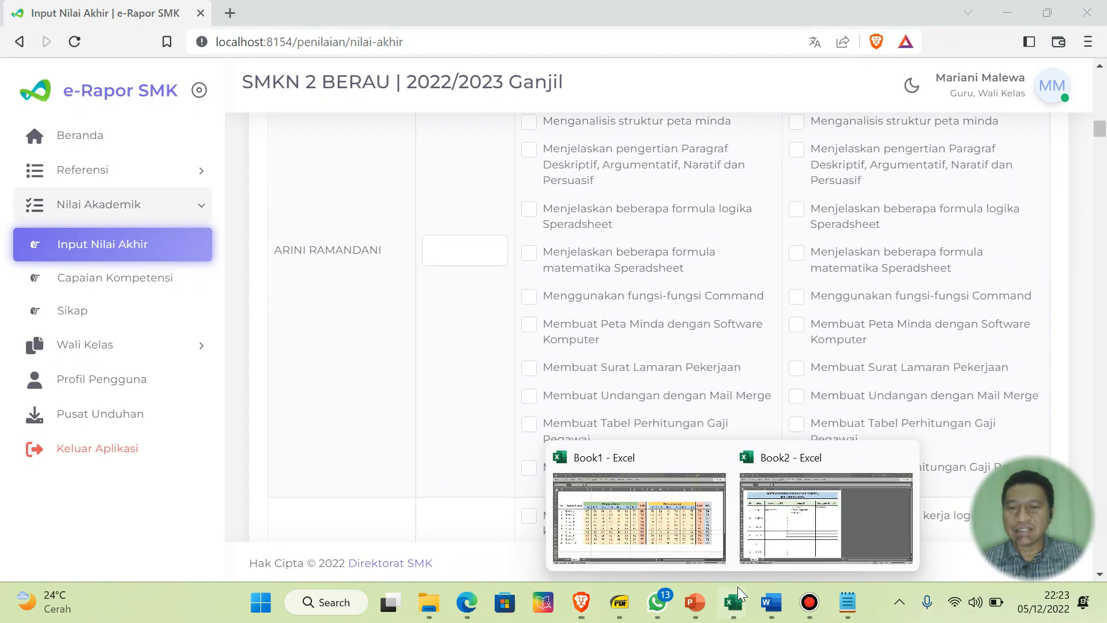
pyautogui.click(638, 516)
pyautogui.click(150, 291)
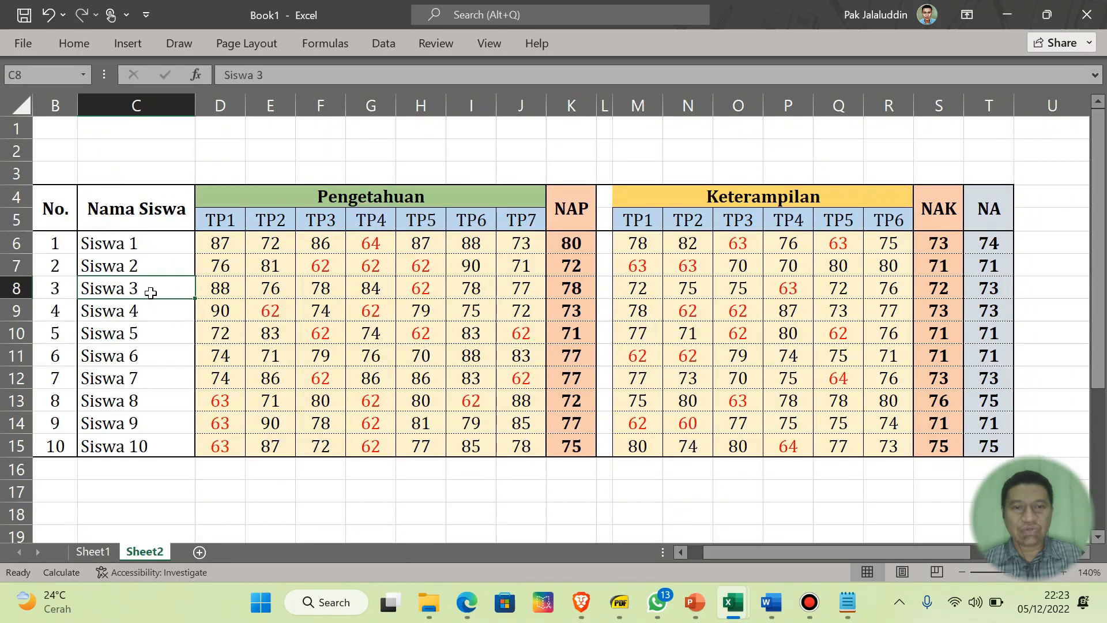
pyautogui.click(16, 288)
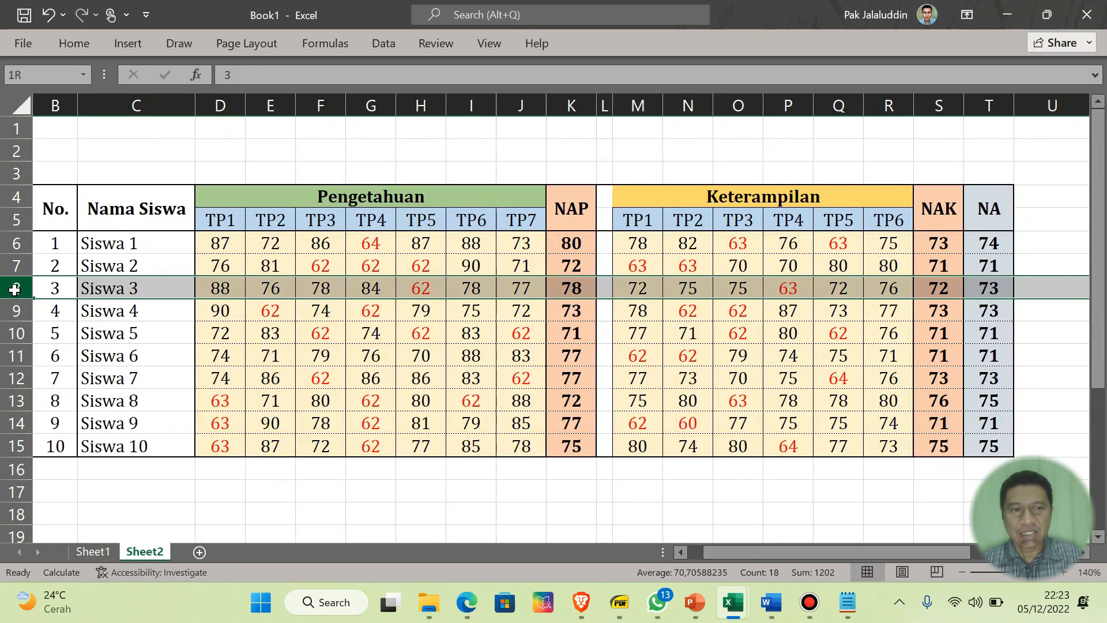
pyautogui.click(994, 286)
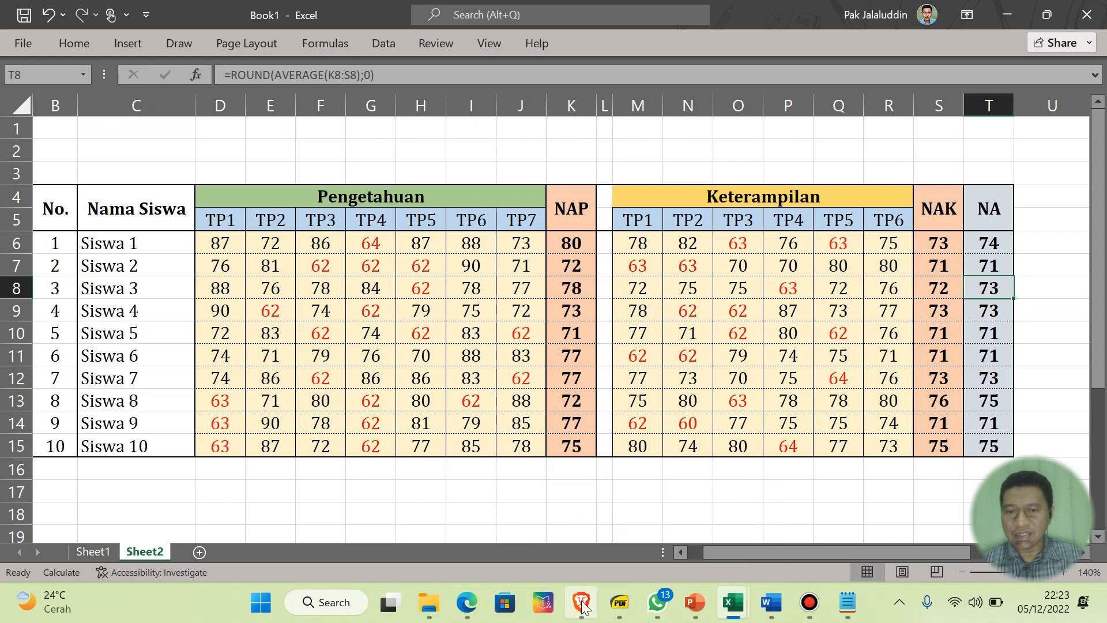
# - Switch to e-Rapor SMK and enter 73 as the third student's final grade
pyautogui.click(581, 601)
pyautogui.click(471, 250)
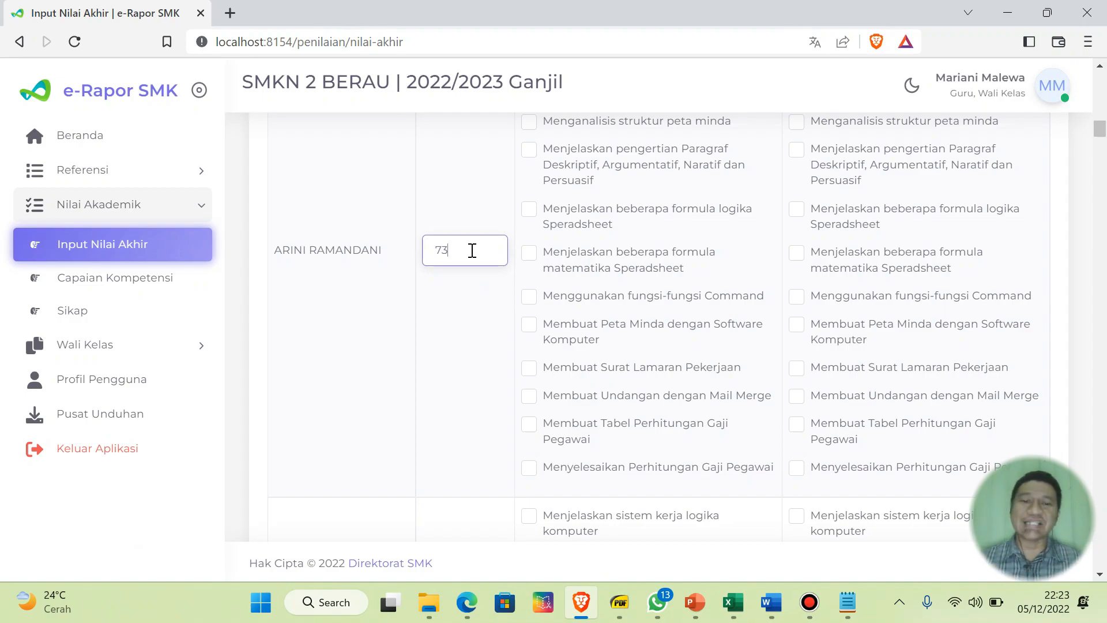
pyautogui.scroll(3, 718, 299)
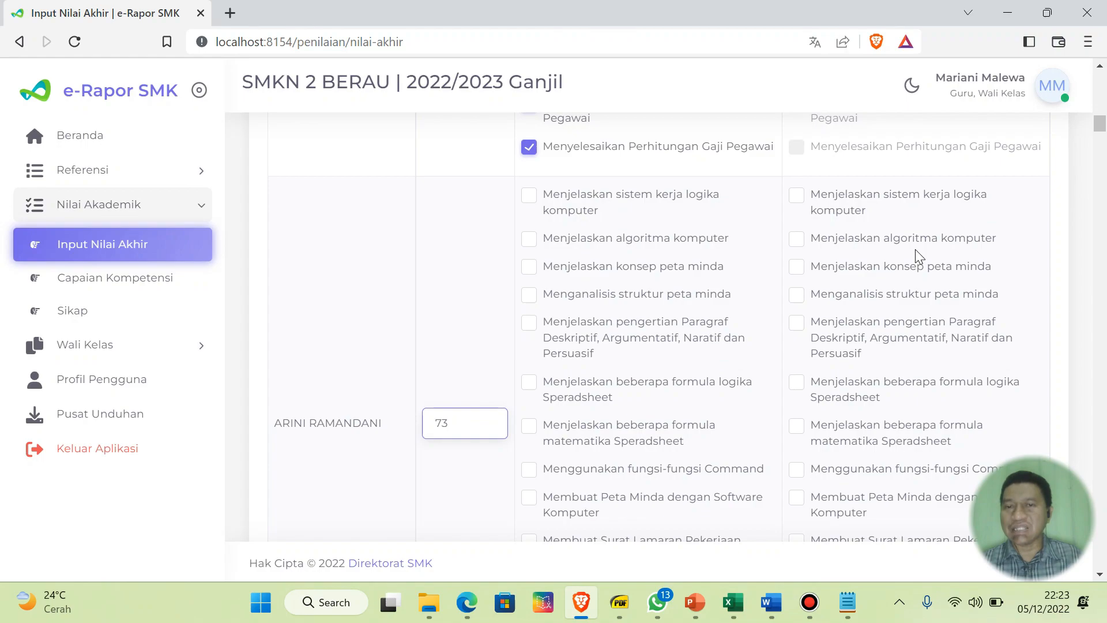
# - Switch to Book1, check Siswa 3's Keterampilan TP4 score on Sheet2 and look up the matching competency on Sheet1
pyautogui.moveTo(744, 590)
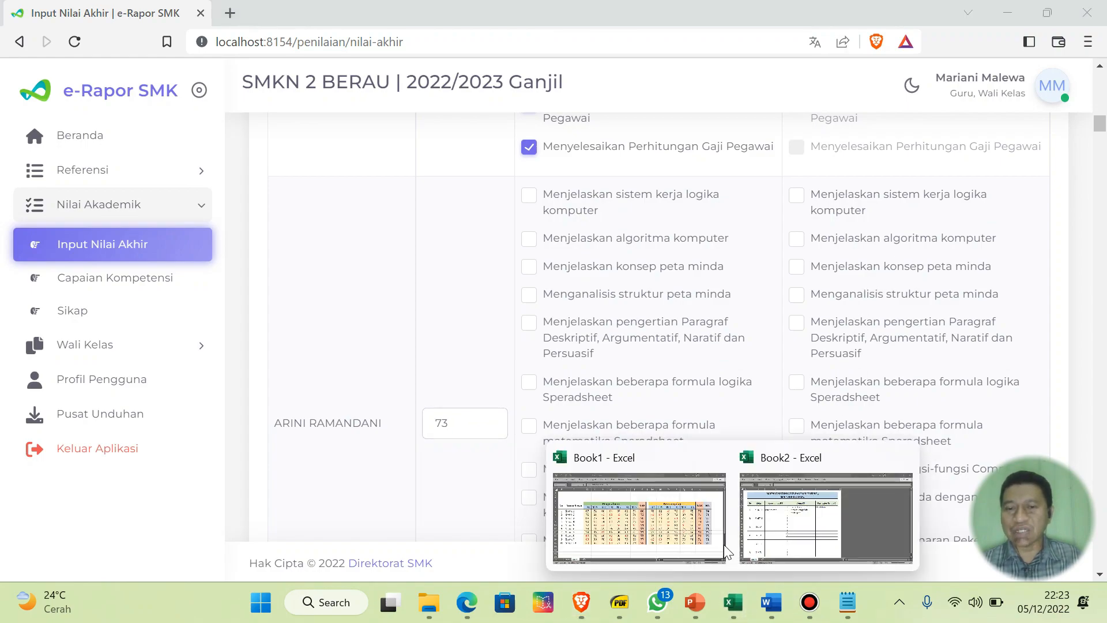
pyautogui.click(656, 533)
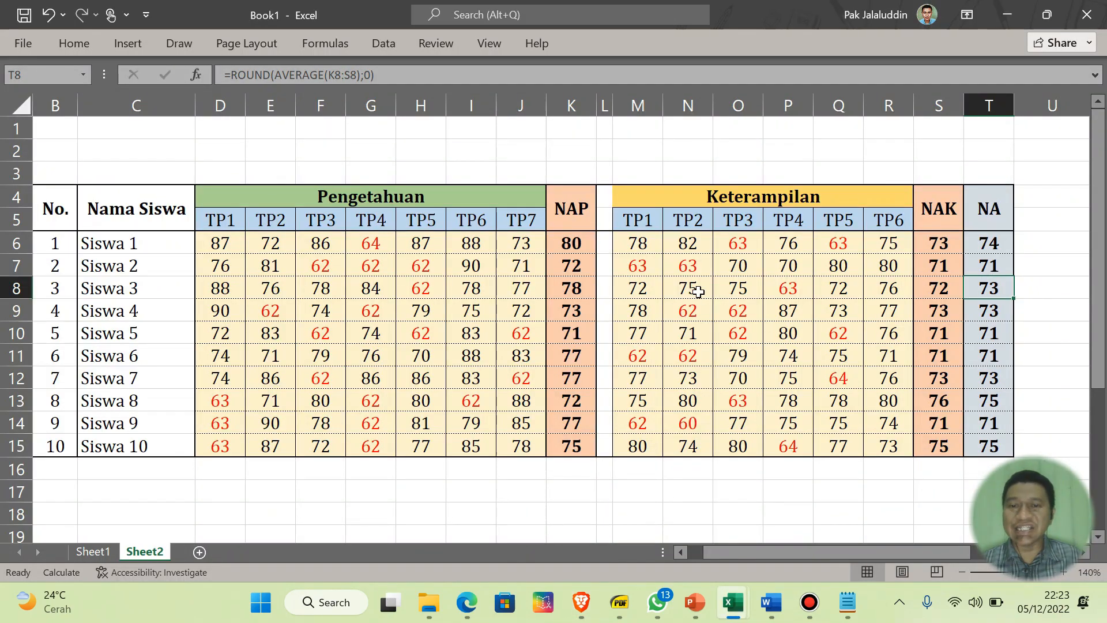
pyautogui.click(14, 288)
pyautogui.click(788, 289)
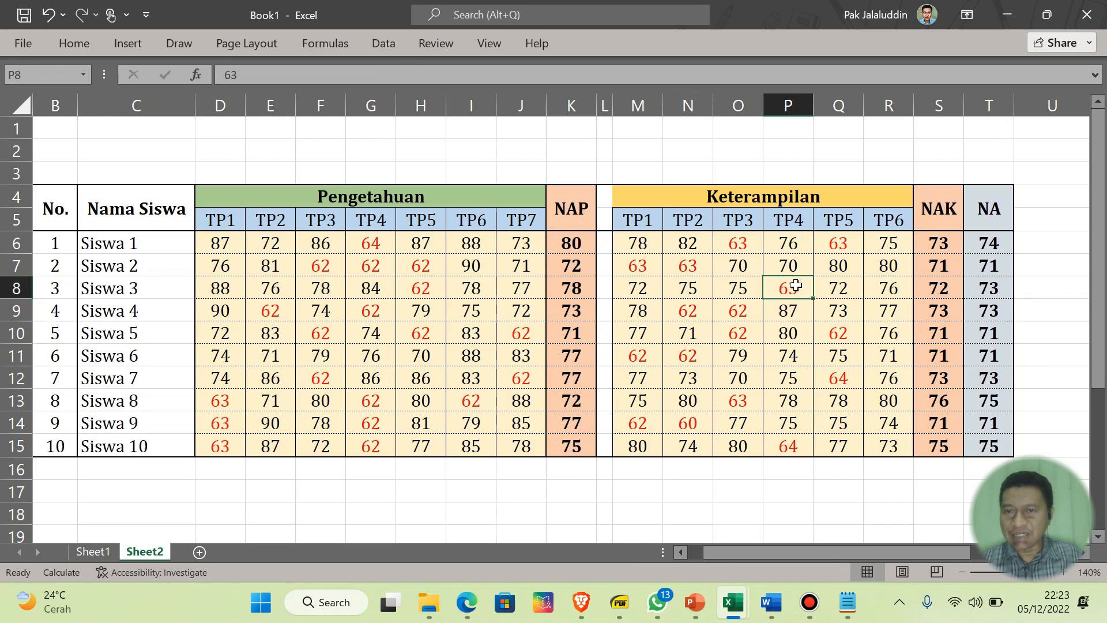
pyautogui.click(93, 551)
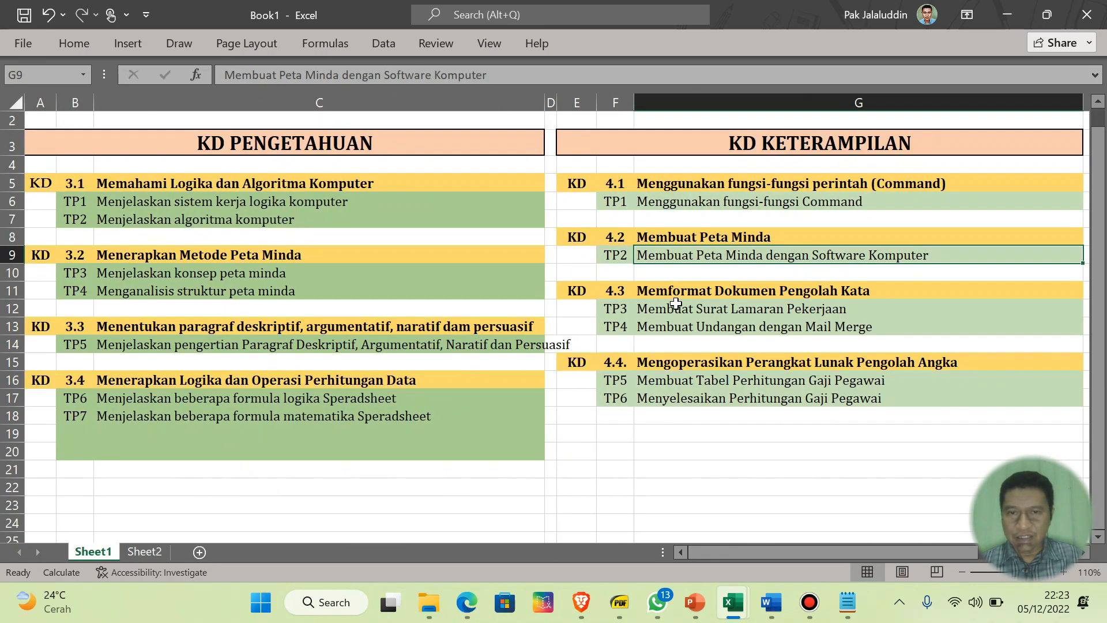
pyautogui.click(682, 325)
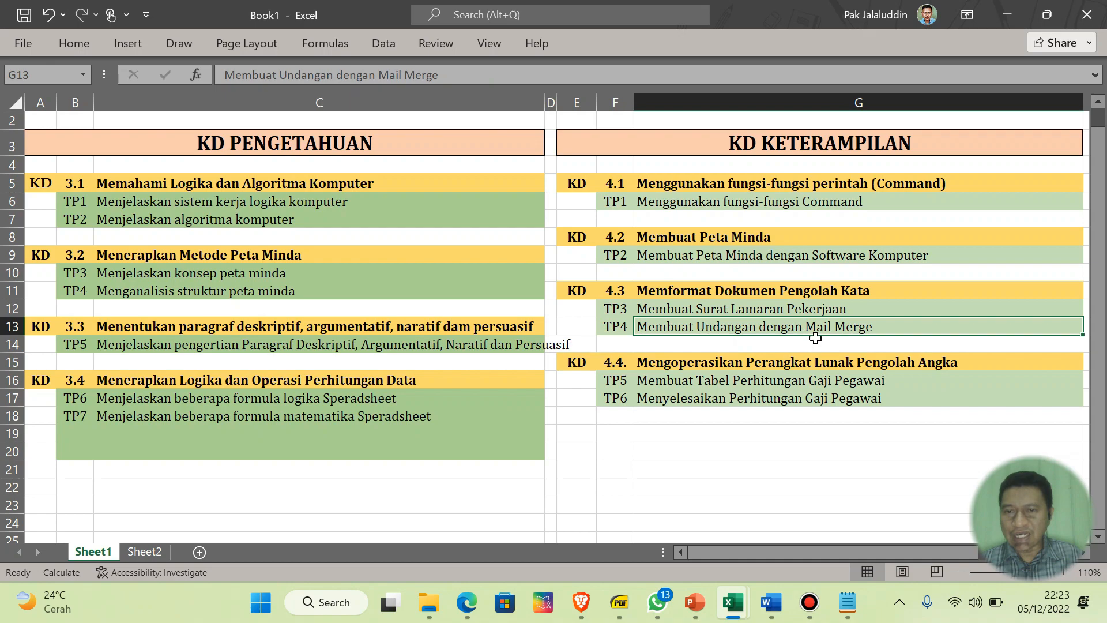
# - Switch to e-Rapor SMK and mark Membuat Undangan dengan Mail Merge as Perlu Ditingkatkan for the third student
pyautogui.click(583, 599)
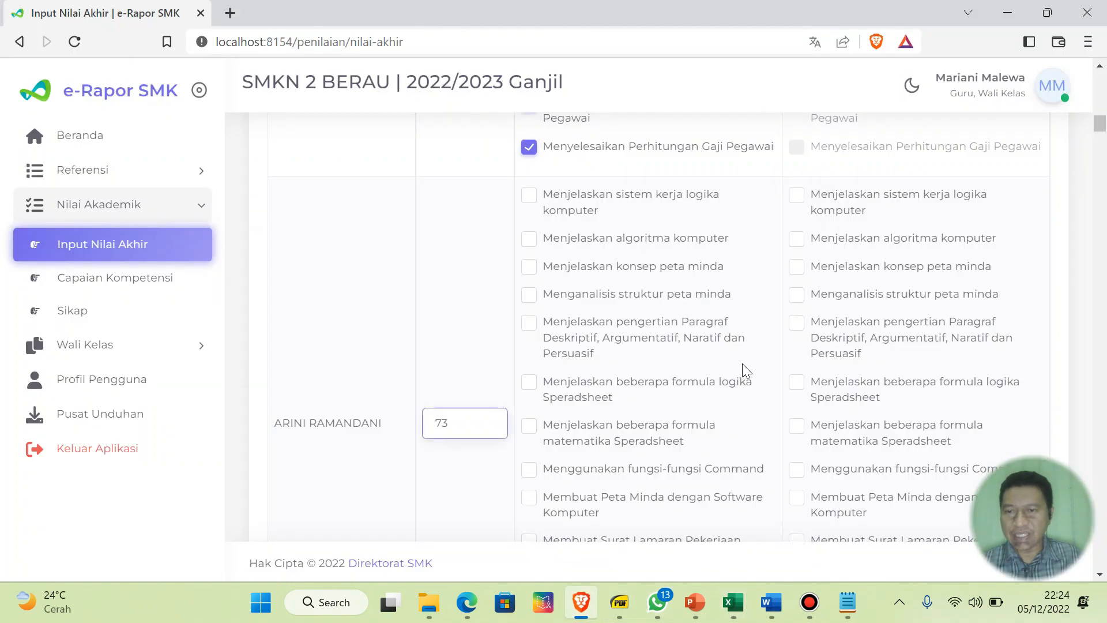
pyautogui.scroll(-3, 834, 299)
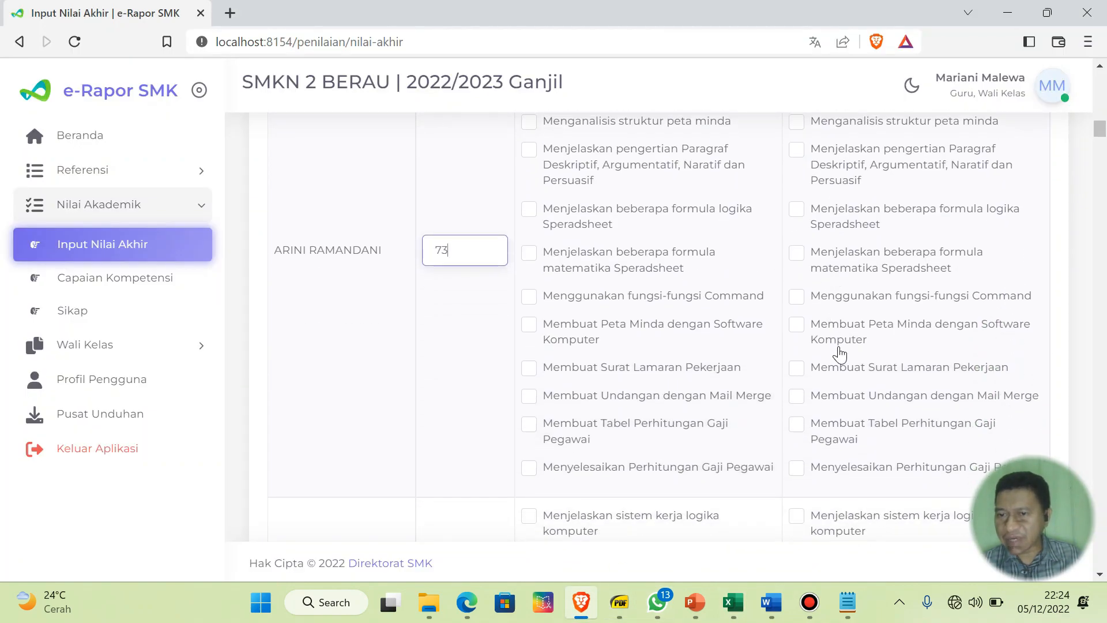
pyautogui.click(799, 396)
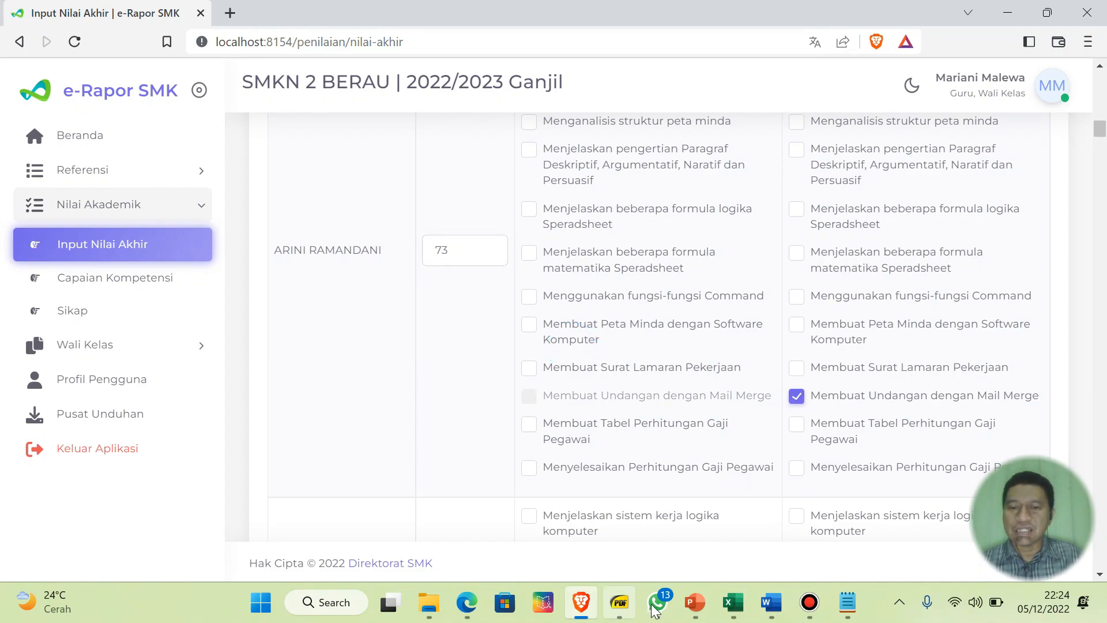
# - Switch to Book1, check Siswa 3's Pengetahuan TP5 score on Sheet2 and look up the matching competency on Sheet1
pyautogui.moveTo(735, 602)
pyautogui.click(661, 513)
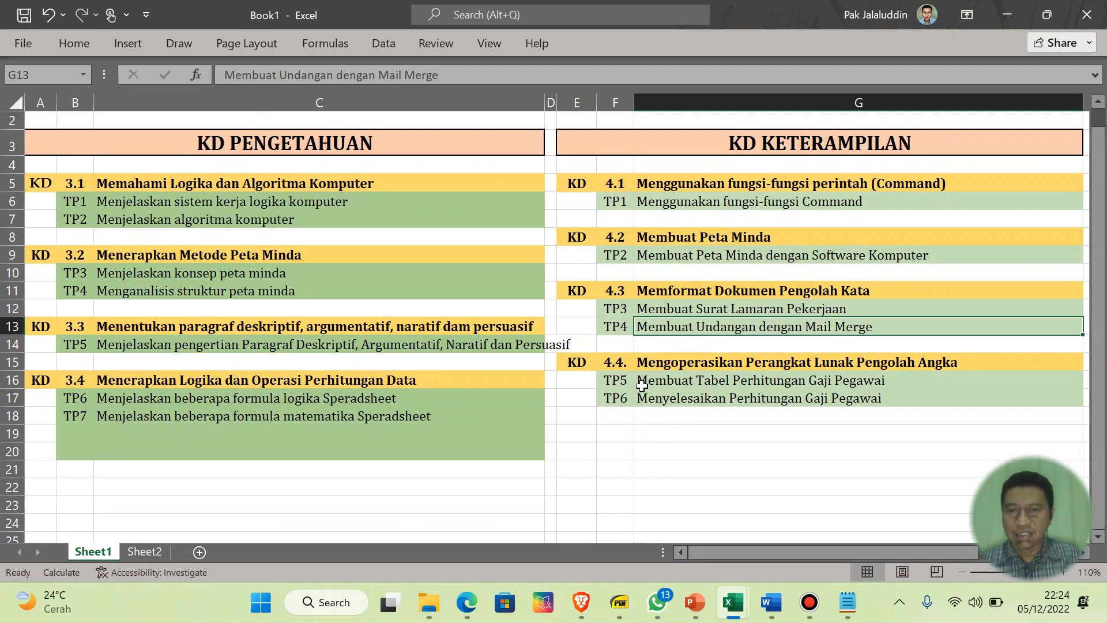
pyautogui.click(144, 551)
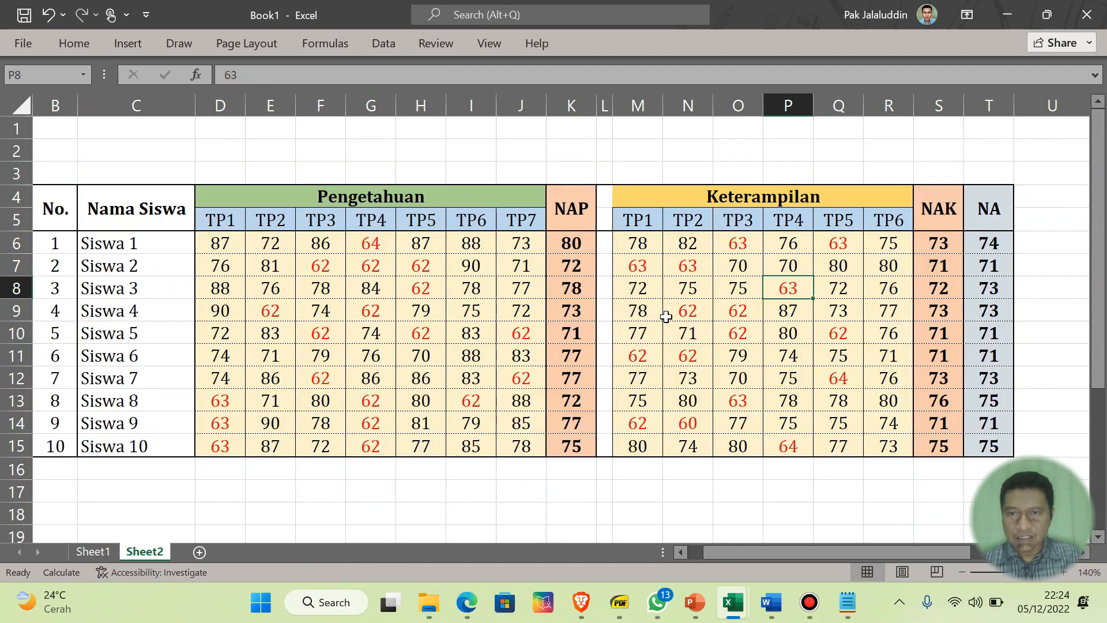
pyautogui.click(414, 290)
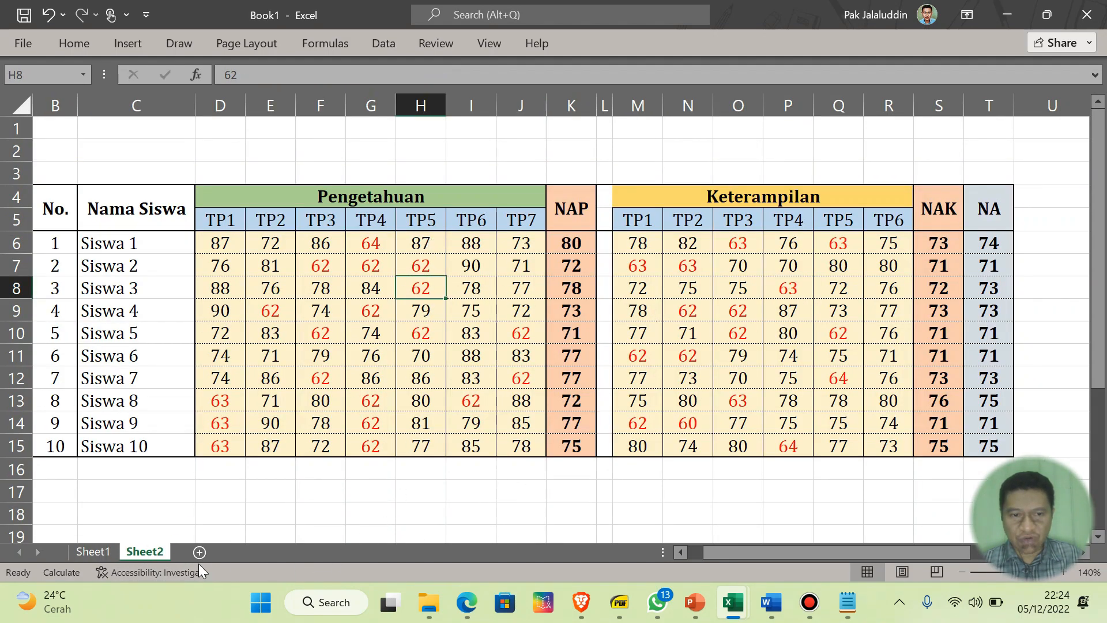
pyautogui.click(93, 551)
pyautogui.click(191, 346)
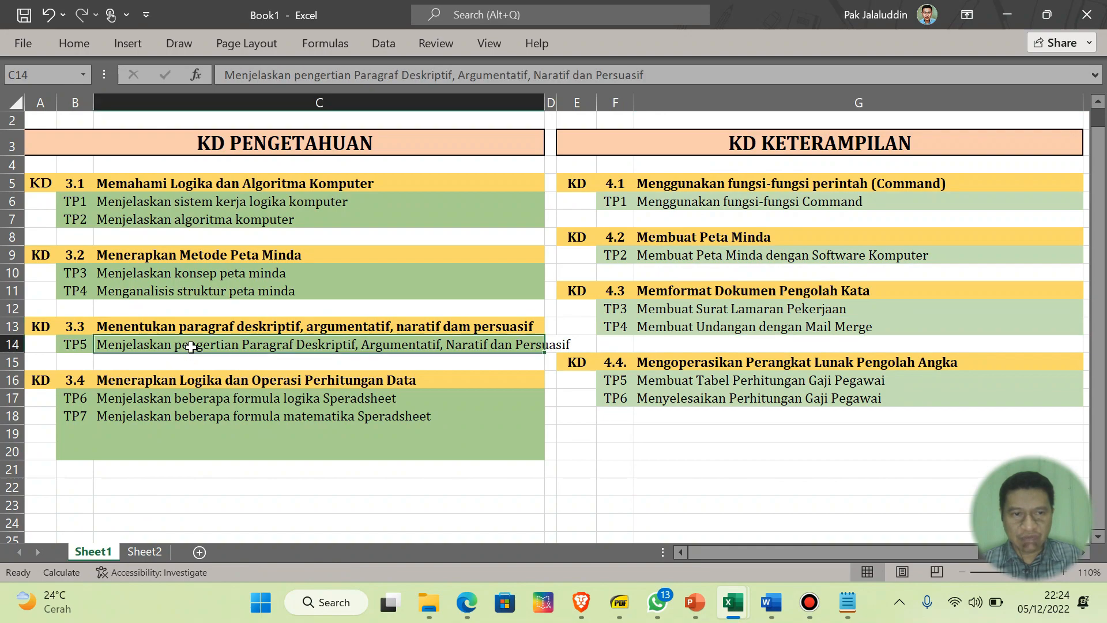
# - Switch to e-Rapor SMK and mark Menjelaskan pengertian Paragraf Deskriptif, Argumentatif, Naratif dan Persuasif as Perlu Ditingkatkan for the third student
pyautogui.hotkey('alt', 'Tab')
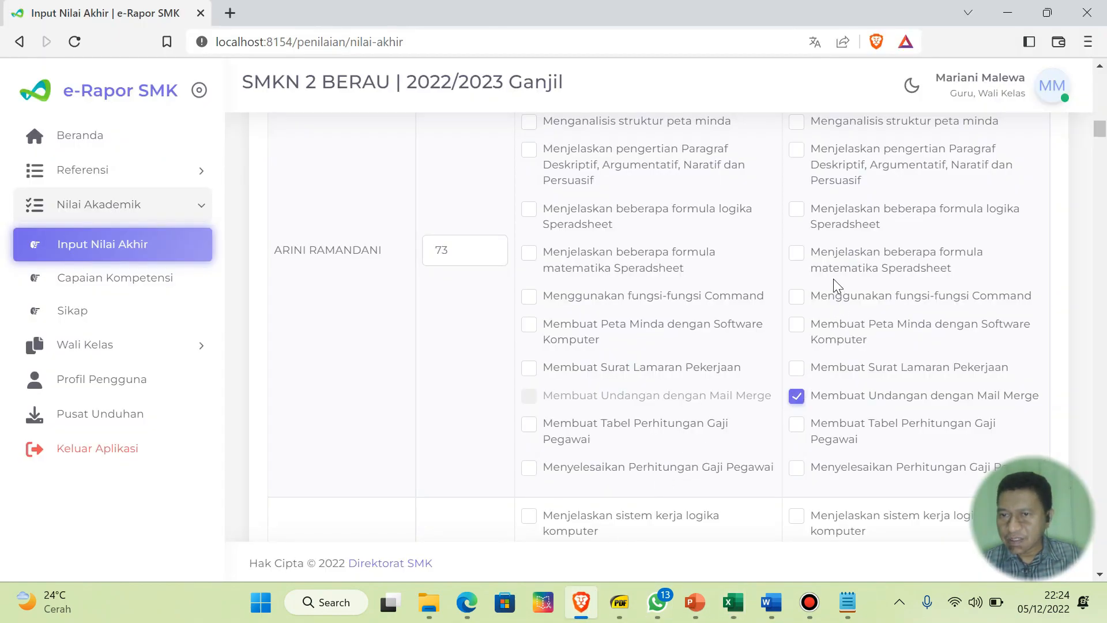
pyautogui.click(803, 148)
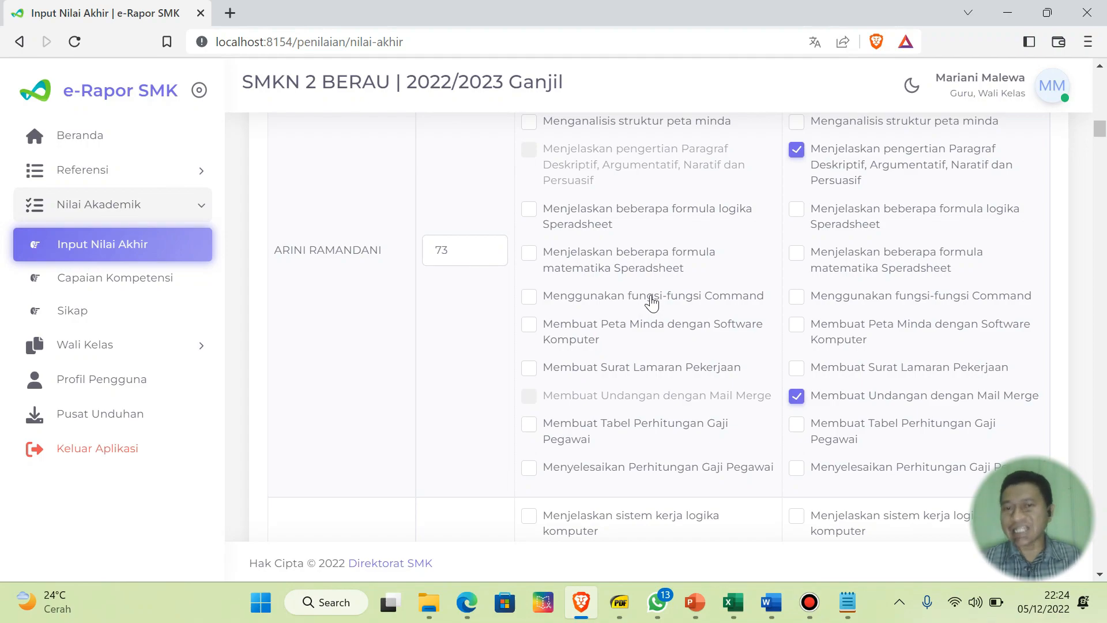
# - Mark the third student's sistem kerja logika, algoritma komputer, konsep peta minda and struktur peta minda competencies as Sudah Dicapai
pyautogui.scroll(3, 651, 301)
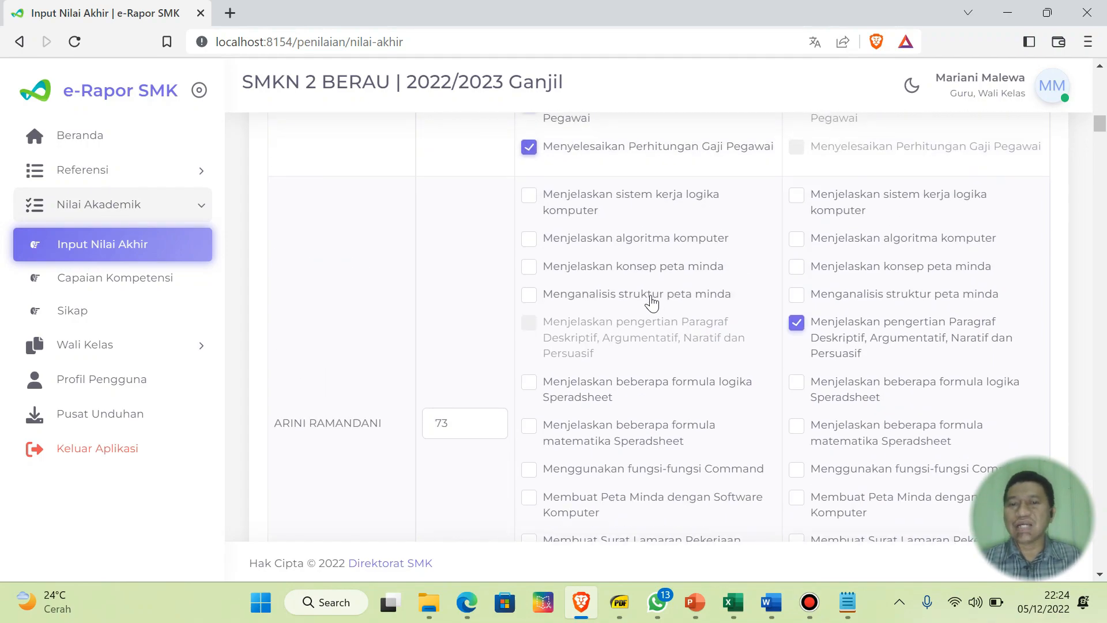
pyautogui.click(531, 197)
pyautogui.click(529, 239)
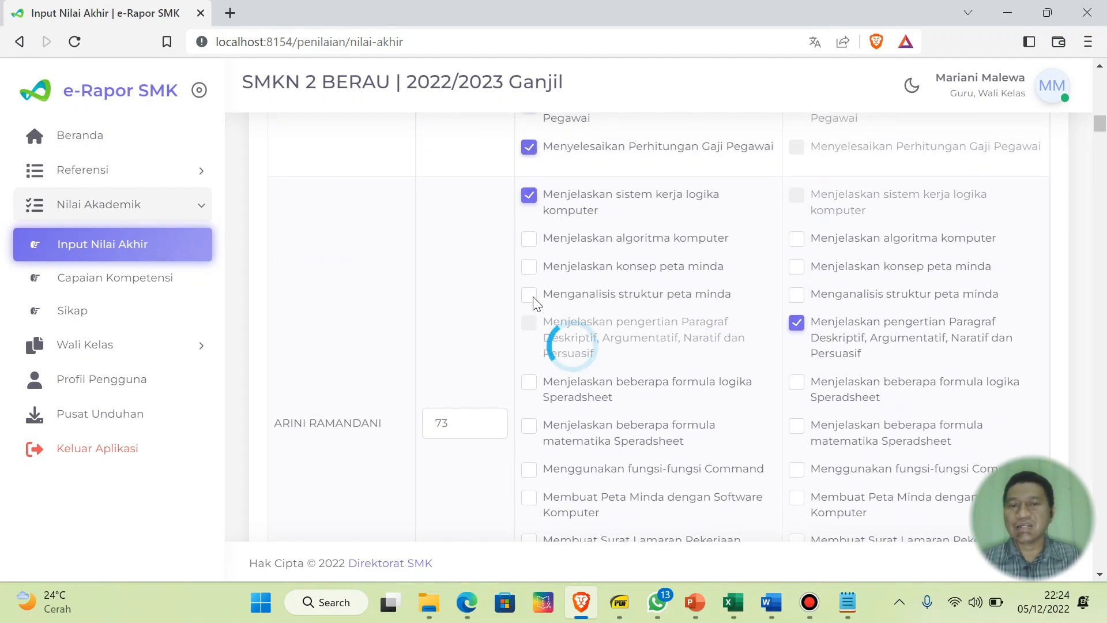
pyautogui.click(528, 267)
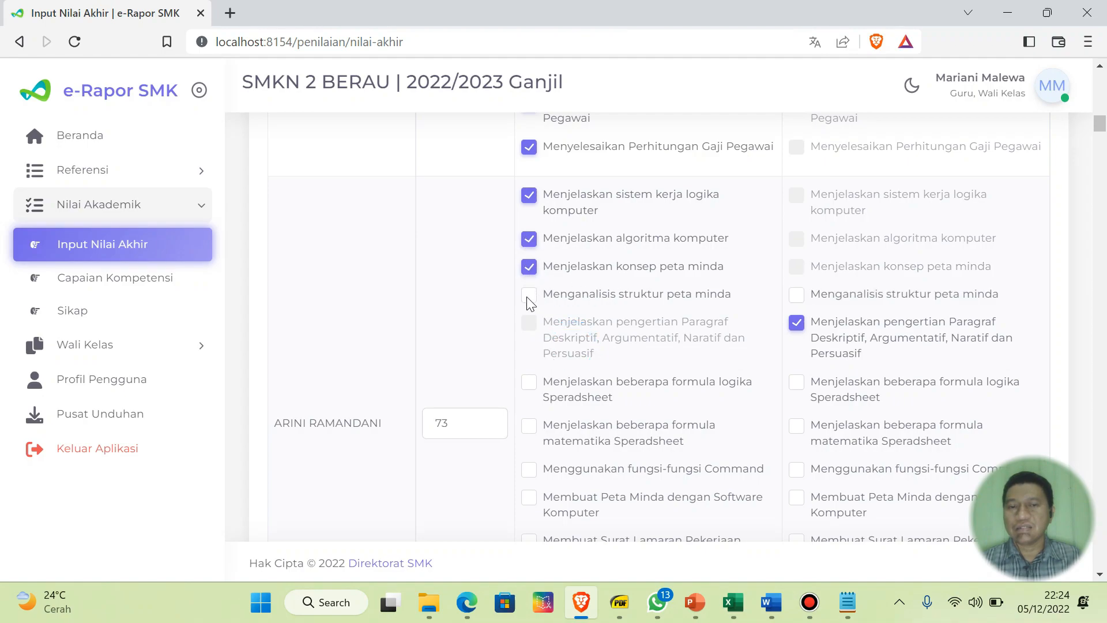
pyautogui.click(529, 295)
# - Mark the third student's formula logika, fungsi-fungsi Command, Peta Minda dengan Software Komputer and Surat Lamaran Pekerjaan competencies as Sudah Dicapai
pyautogui.scroll(-4, 605, 289)
pyautogui.scroll(2, 561, 254)
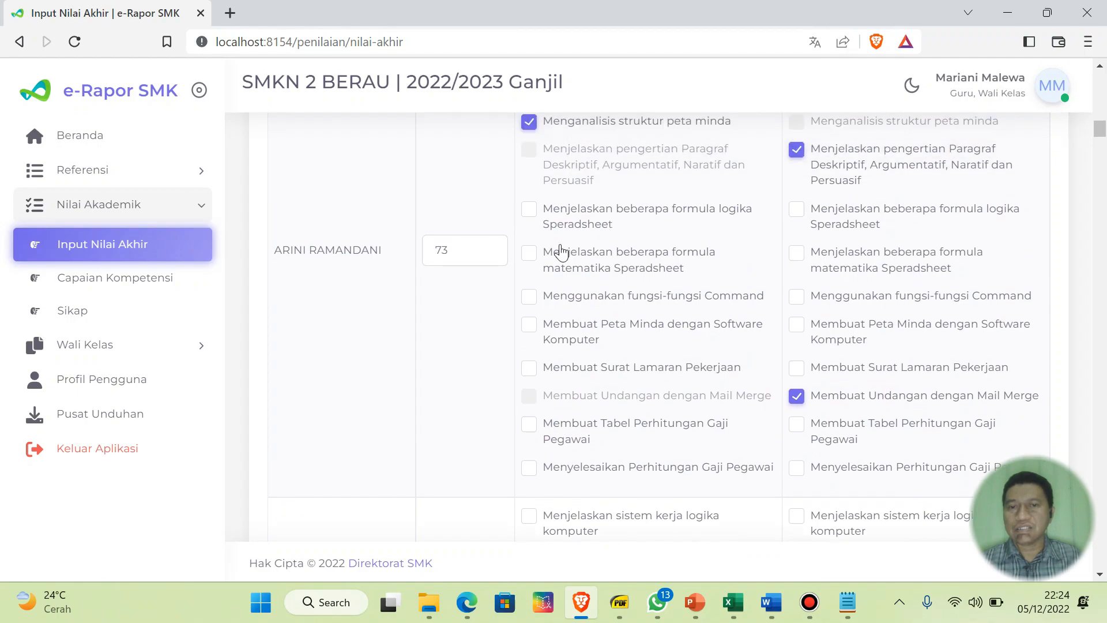
pyautogui.click(528, 209)
pyautogui.click(529, 296)
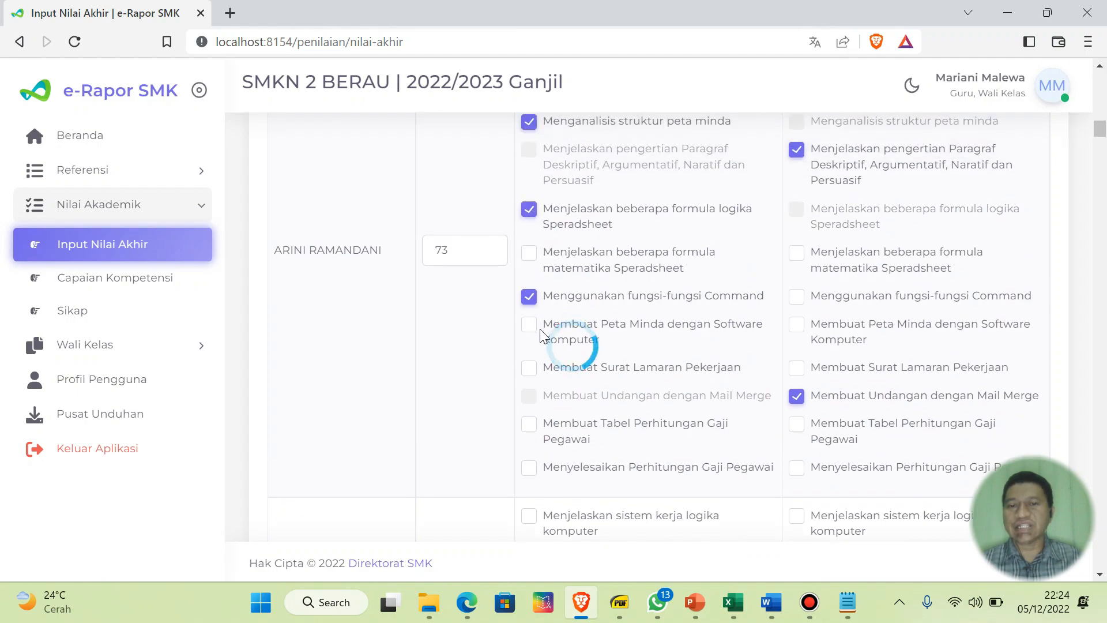
pyautogui.click(529, 324)
pyautogui.click(530, 368)
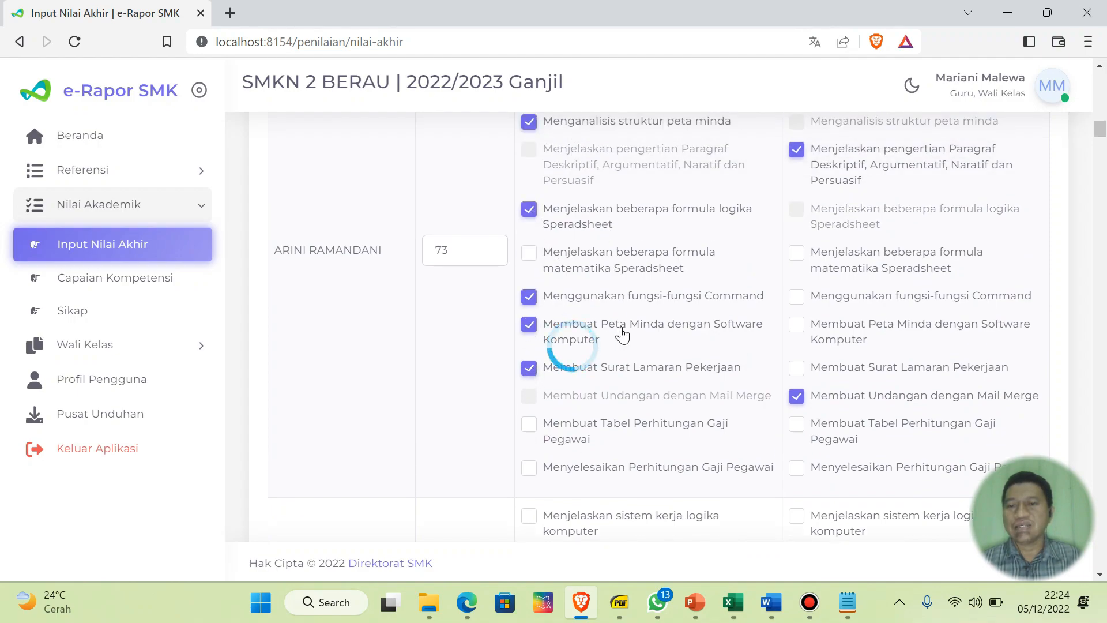
# - Mark Membuat Tabel Perhitungan Gaji Pegawai and Menyelesaikan Perhitungan Gaji Pegawai as Sudah Dicapai for the third student
pyautogui.scroll(-3, 631, 329)
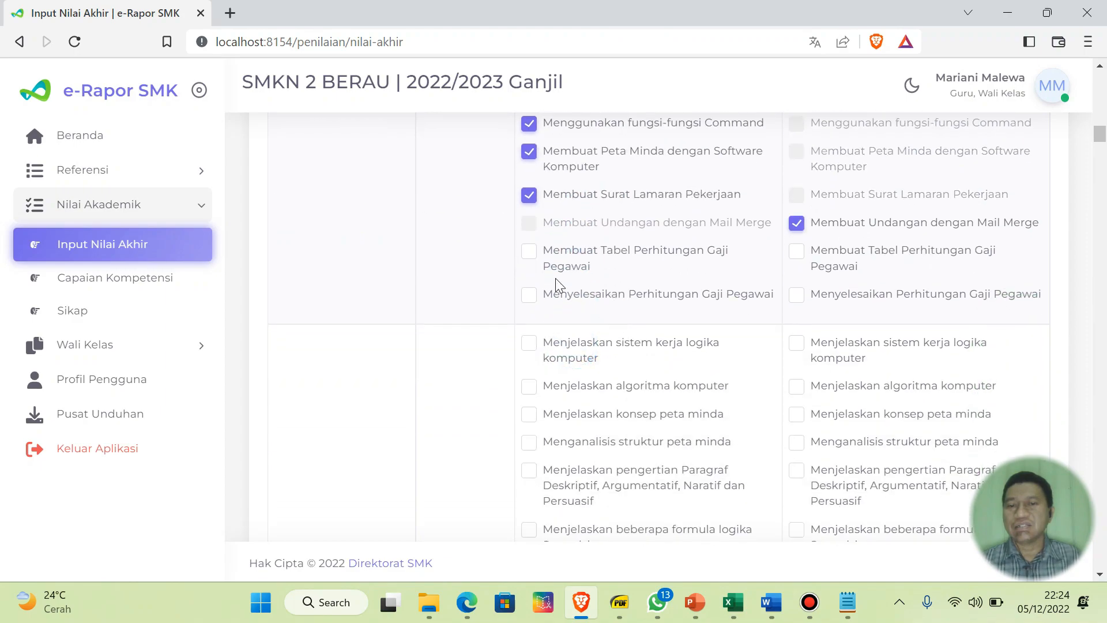
pyautogui.click(532, 252)
pyautogui.click(534, 295)
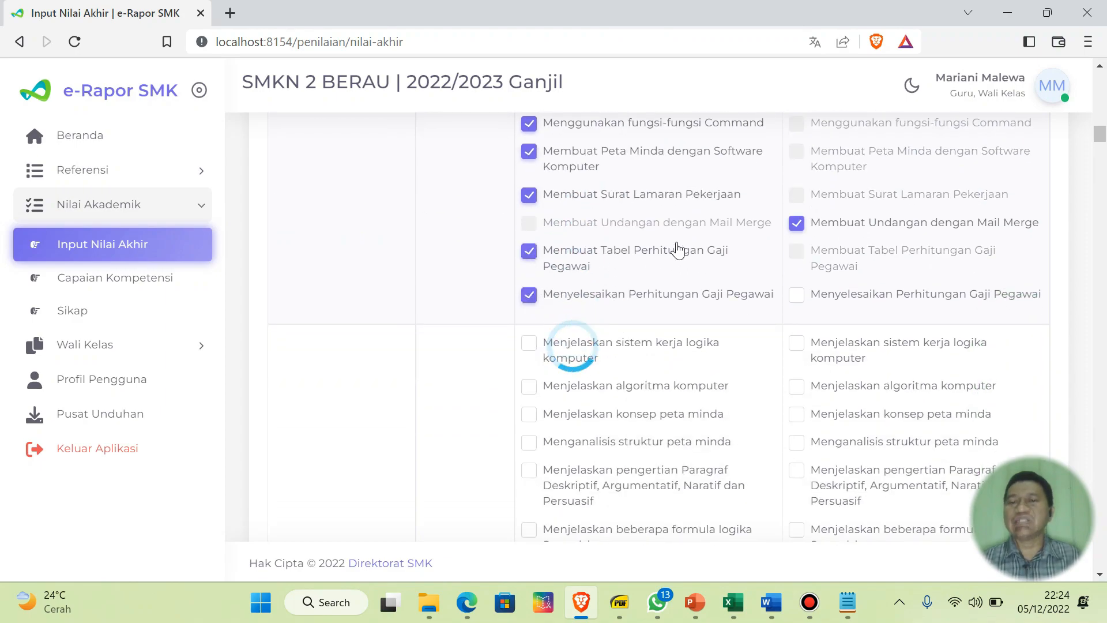
# - Switch to Book1 and check Siswa 4's NA score on Sheet2
pyautogui.scroll(-4, 677, 249)
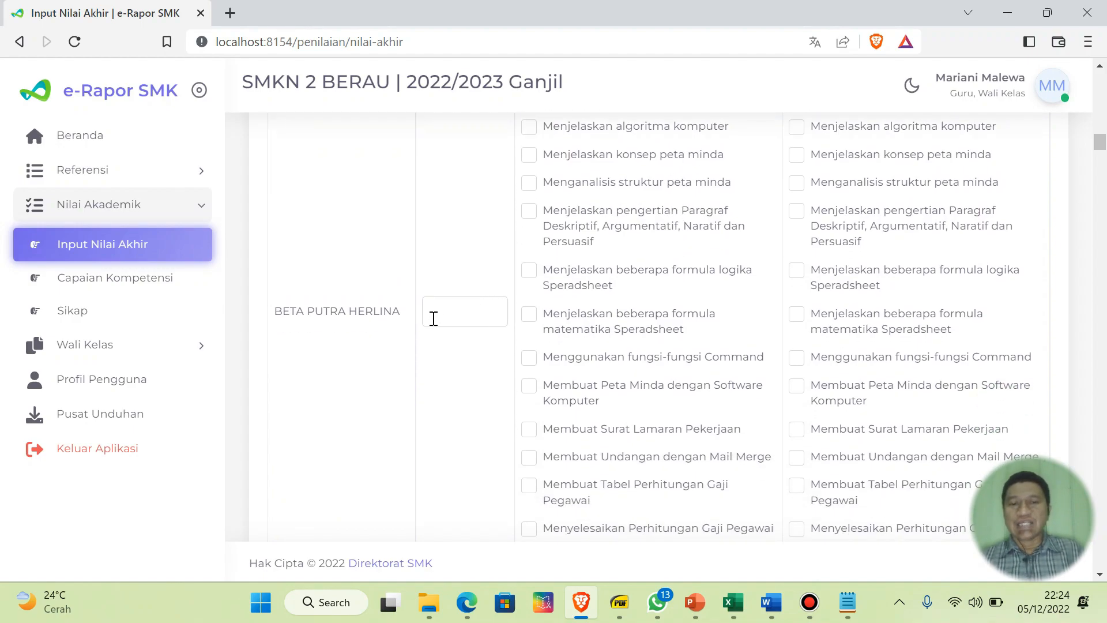
pyautogui.moveTo(732, 602)
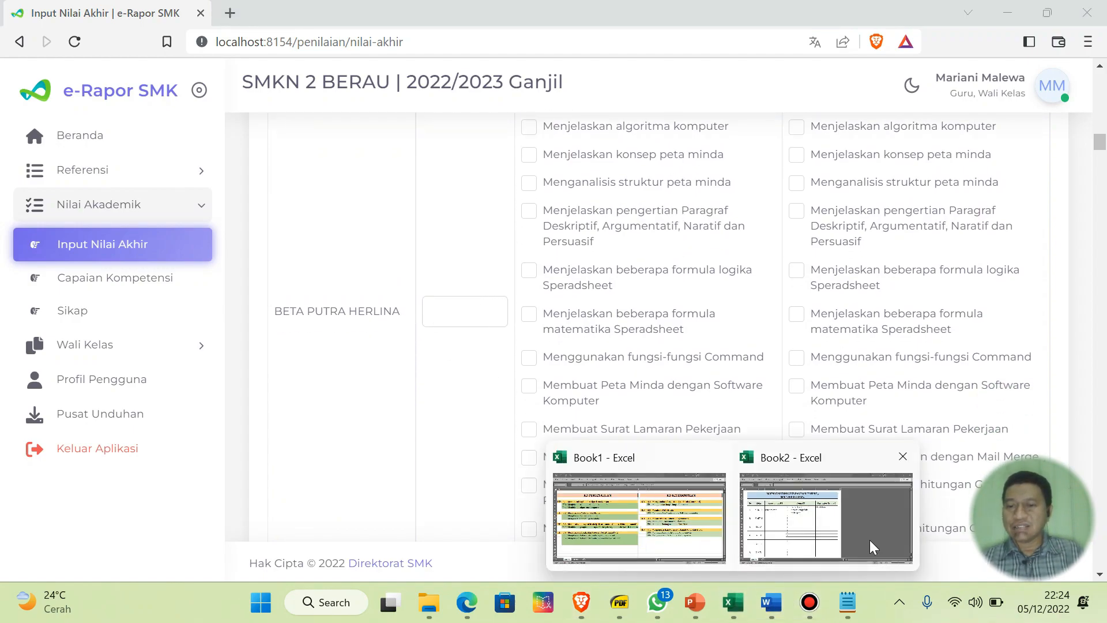
pyautogui.click(870, 539)
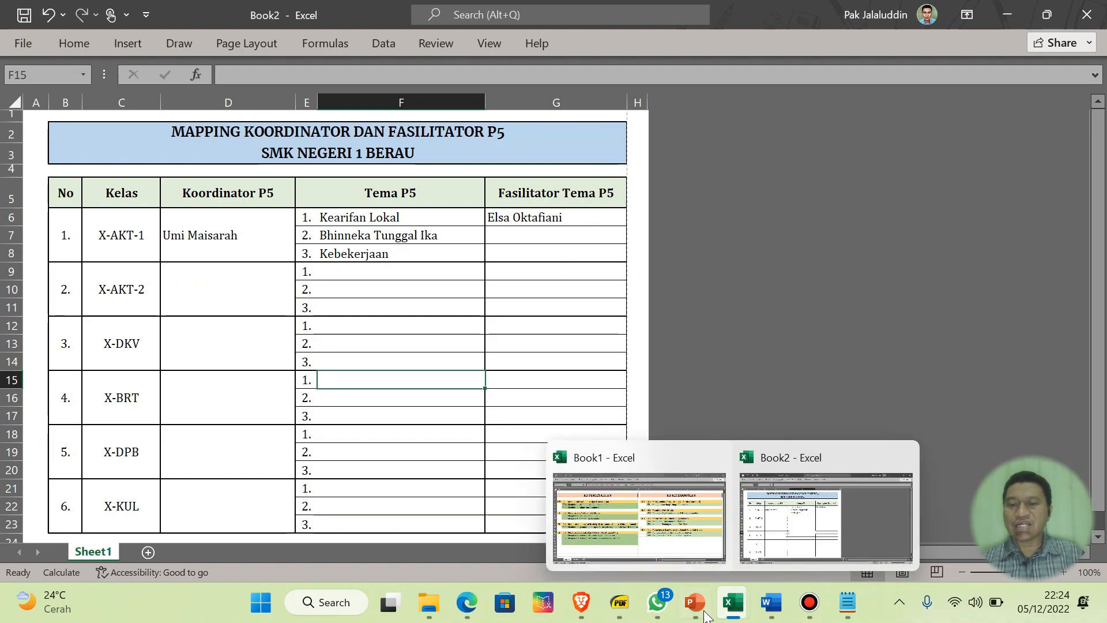
pyautogui.moveTo(733, 602)
pyautogui.click(626, 501)
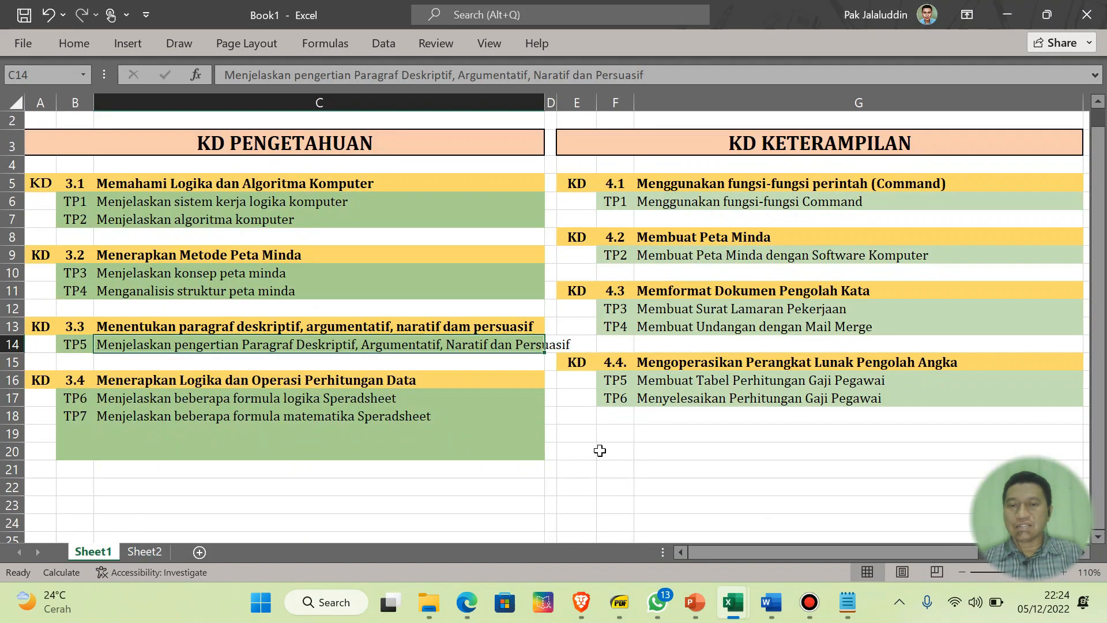
pyautogui.click(145, 552)
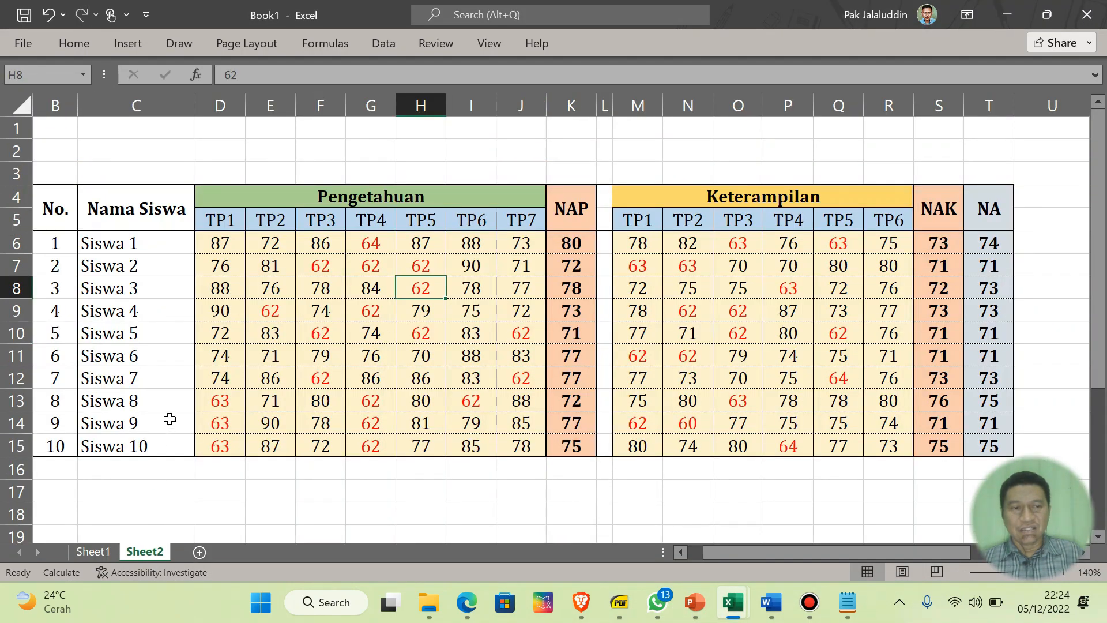
pyautogui.click(177, 308)
pyautogui.click(1007, 317)
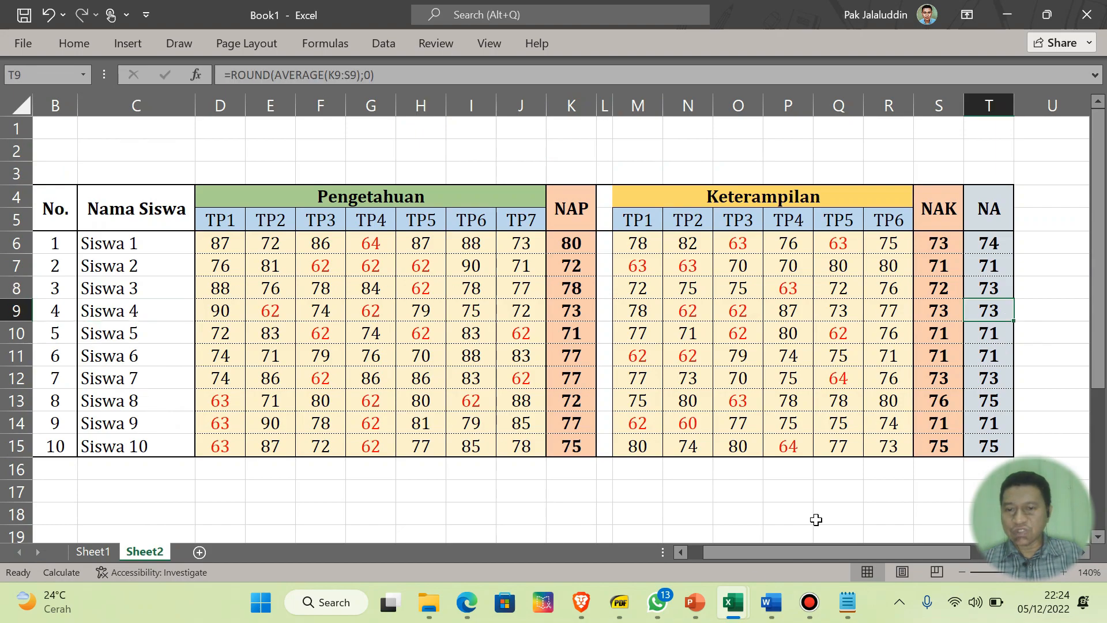
# - Switch back to e-Rapor SMK and enter 73 as the fourth student's final grade
pyautogui.click(619, 603)
pyautogui.click(619, 603)
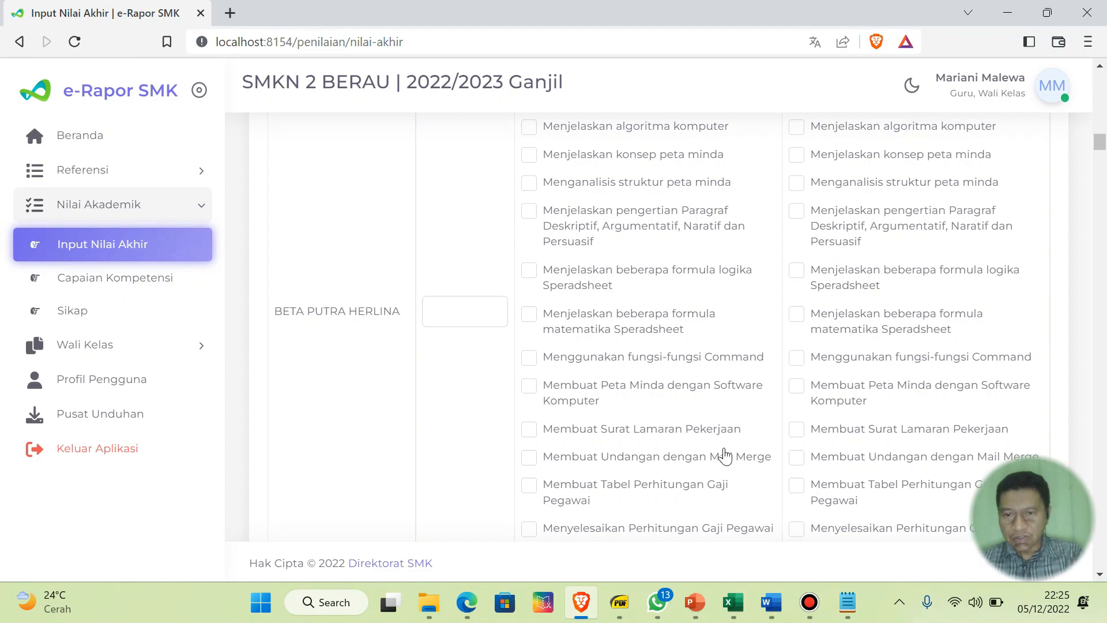
pyautogui.moveTo(733, 602)
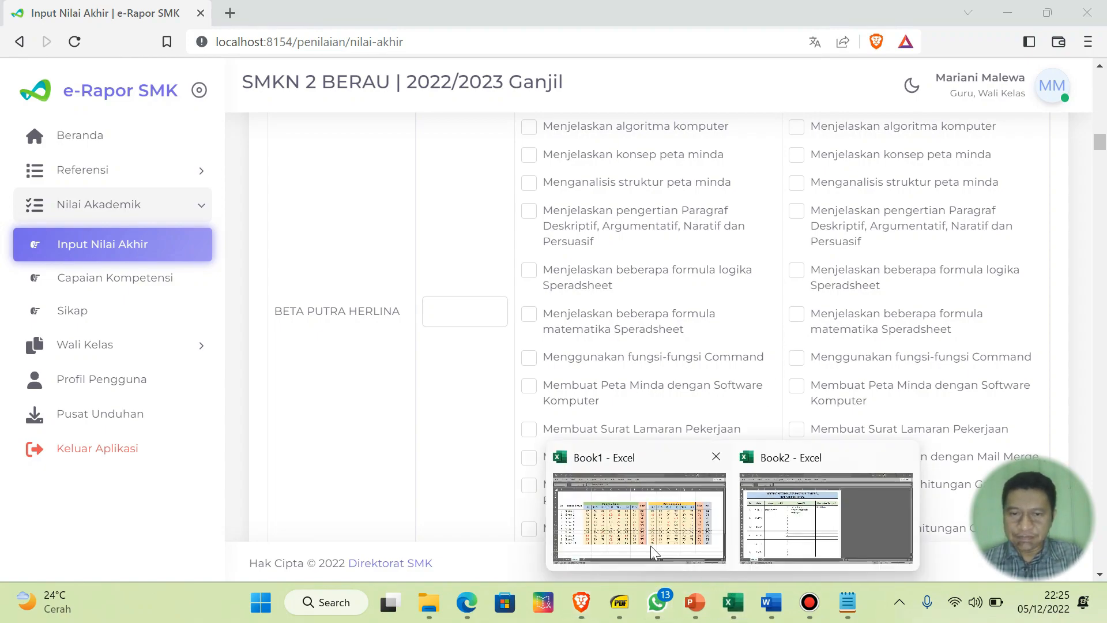
pyautogui.click(464, 306)
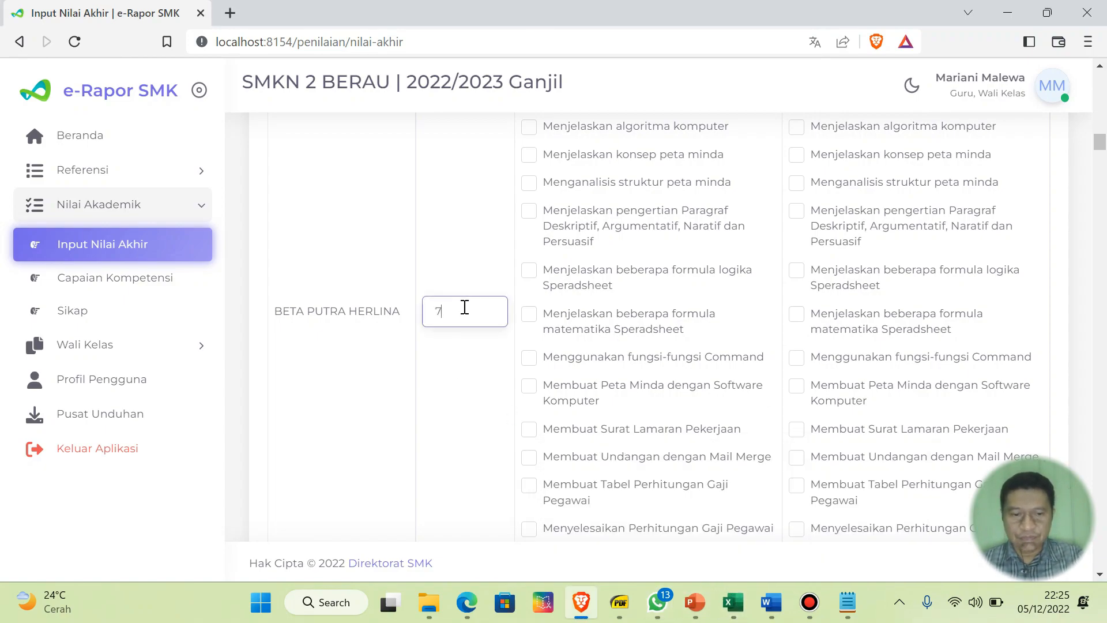
# - Check Siswa 4's low Pengetahuan scores in Book1 and look up the TP2 and TP4 descriptions on Sheet1
pyautogui.moveTo(734, 602)
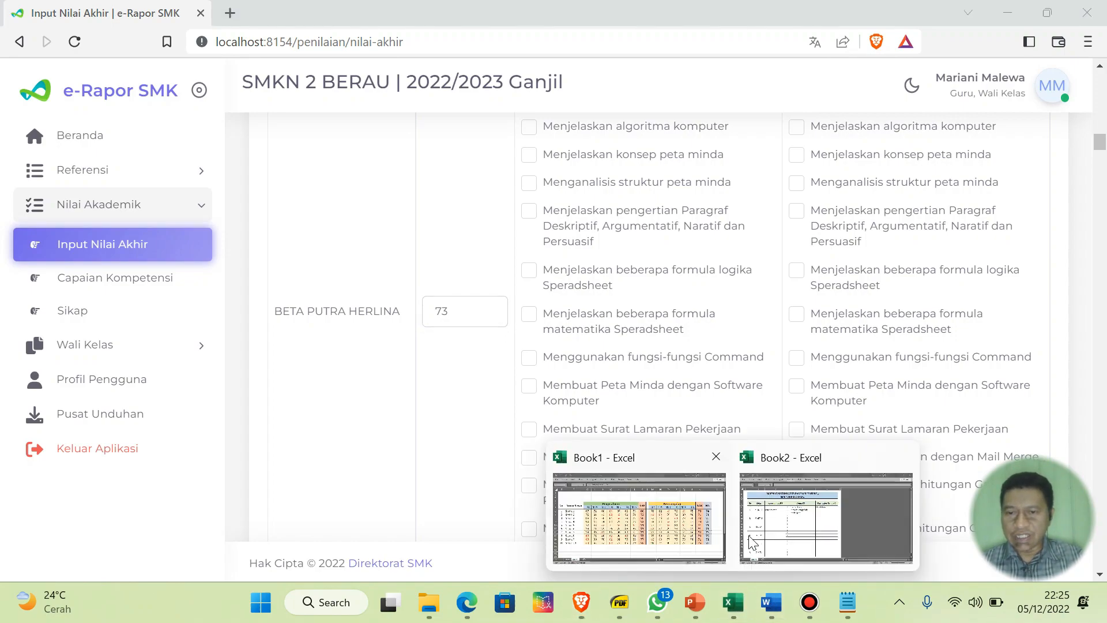
pyautogui.click(663, 513)
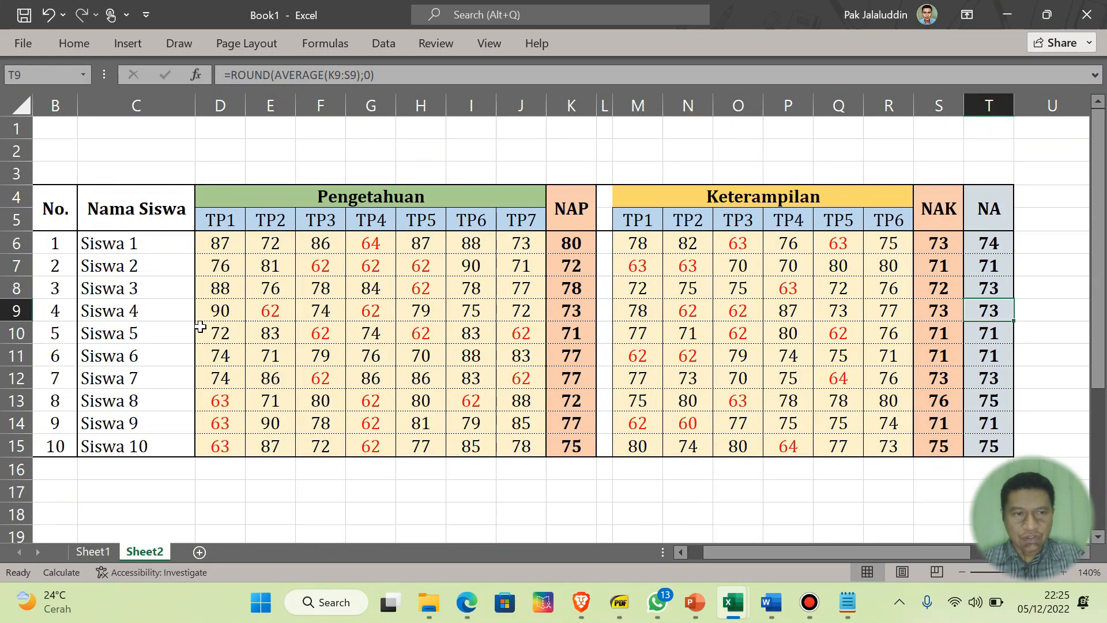
pyautogui.click(270, 311)
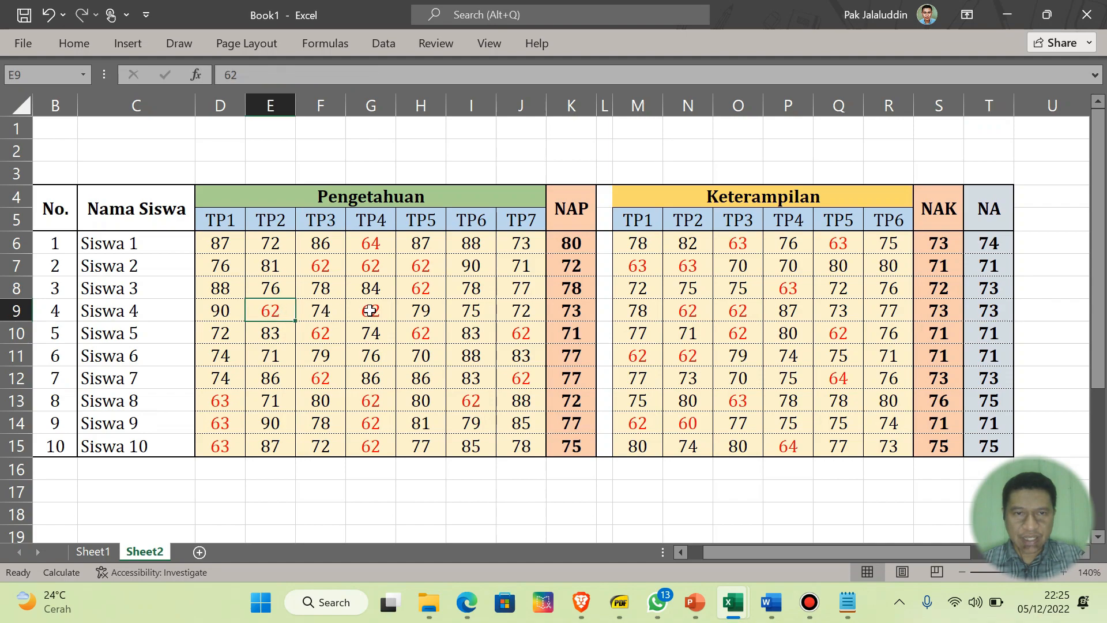
pyautogui.click(92, 551)
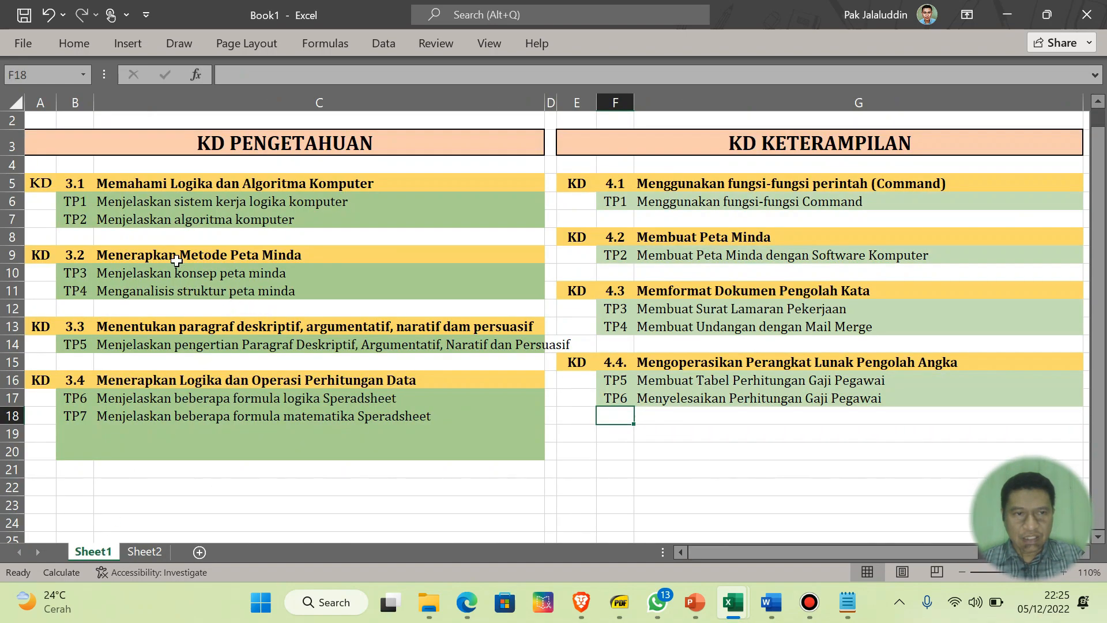
pyautogui.click(191, 218)
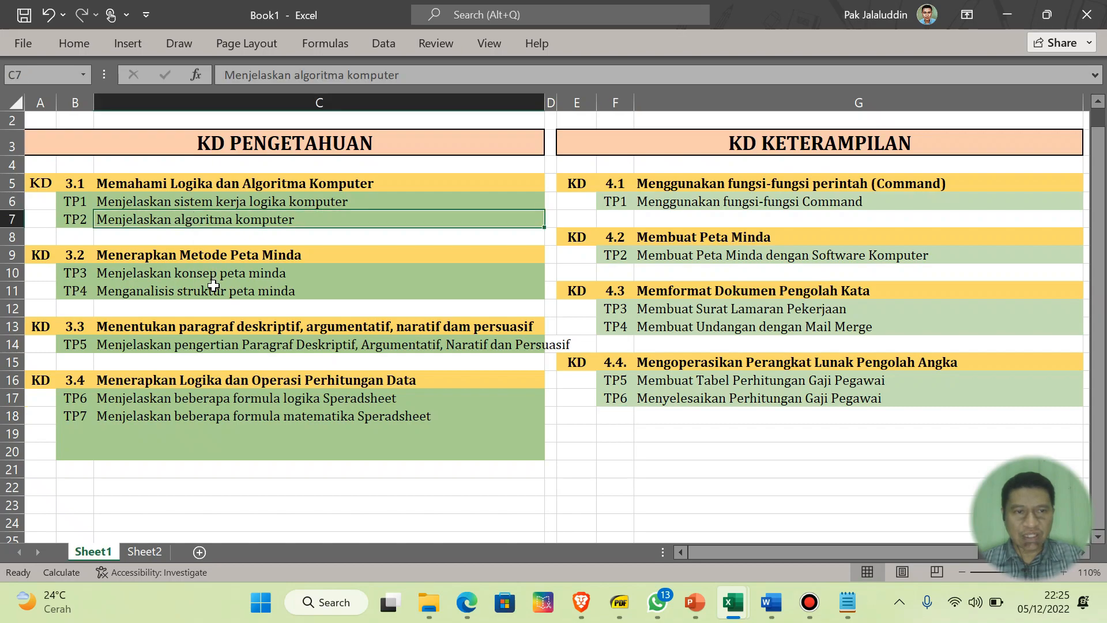
pyautogui.click(215, 295)
pyautogui.moveTo(624, 592)
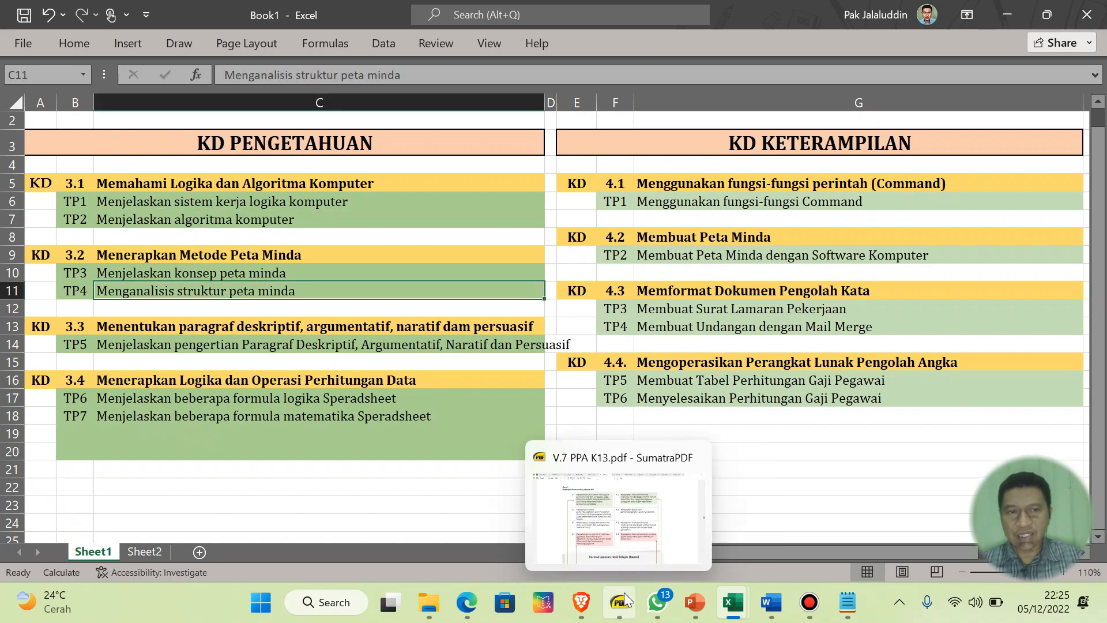
# - In e-Rapor SMK, mark the fourth student's algoritma komputer and struktur peta minda competencies as not yet achieved
pyautogui.click(583, 601)
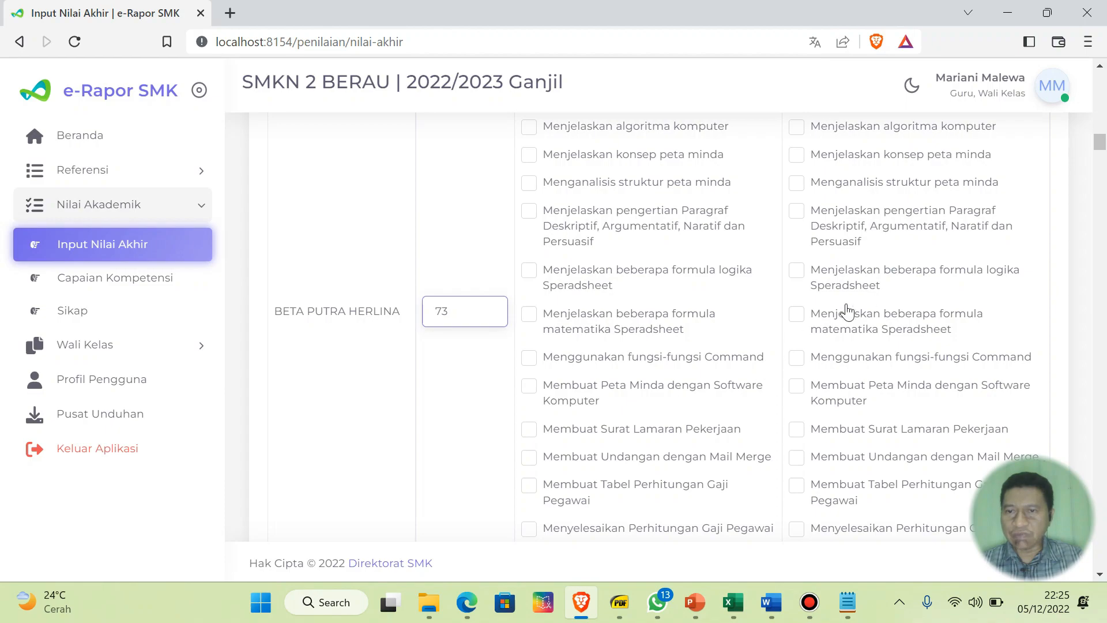
pyautogui.scroll(2, 880, 292)
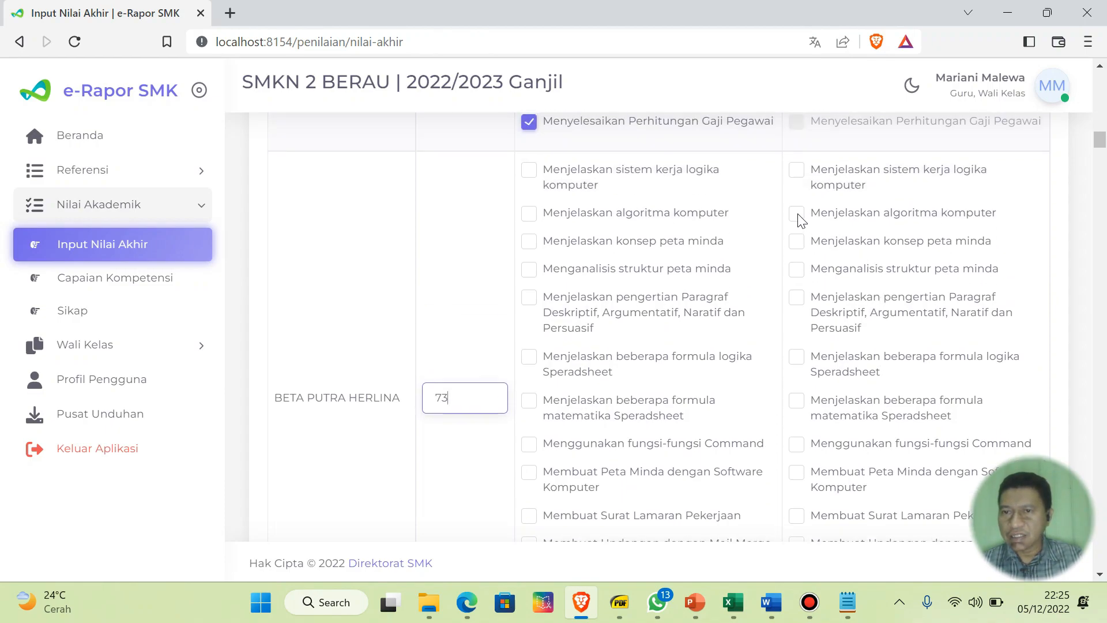
pyautogui.click(798, 215)
pyautogui.click(798, 269)
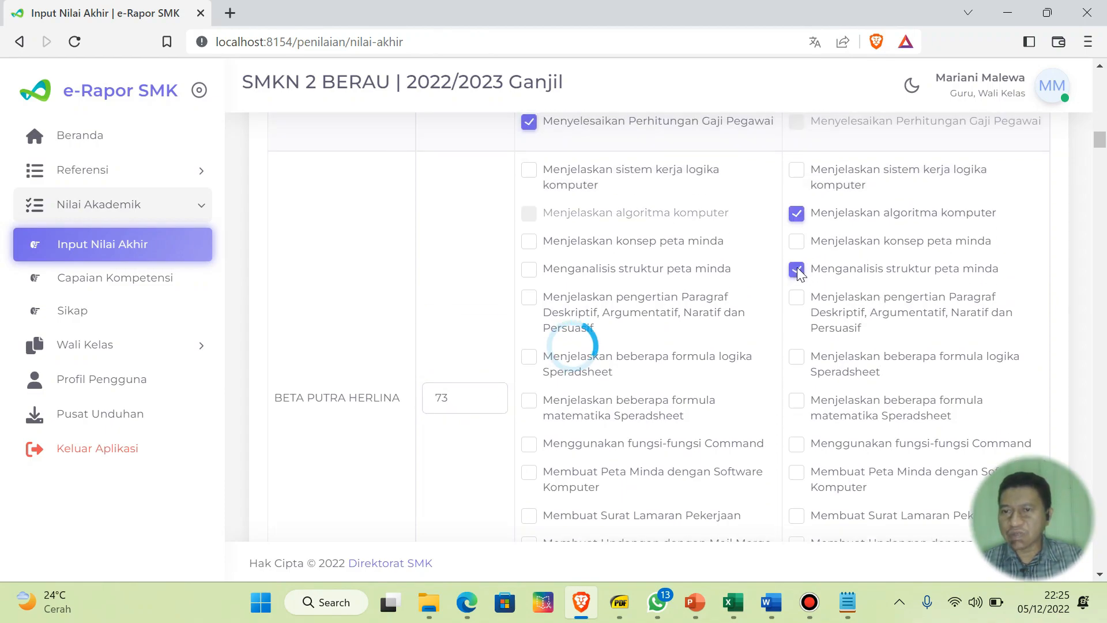
# - Check Siswa 4's low Keterampilan scores for TP2 and TP3 in Book1 and look up their descriptions on Sheet1
pyautogui.moveTo(737, 593)
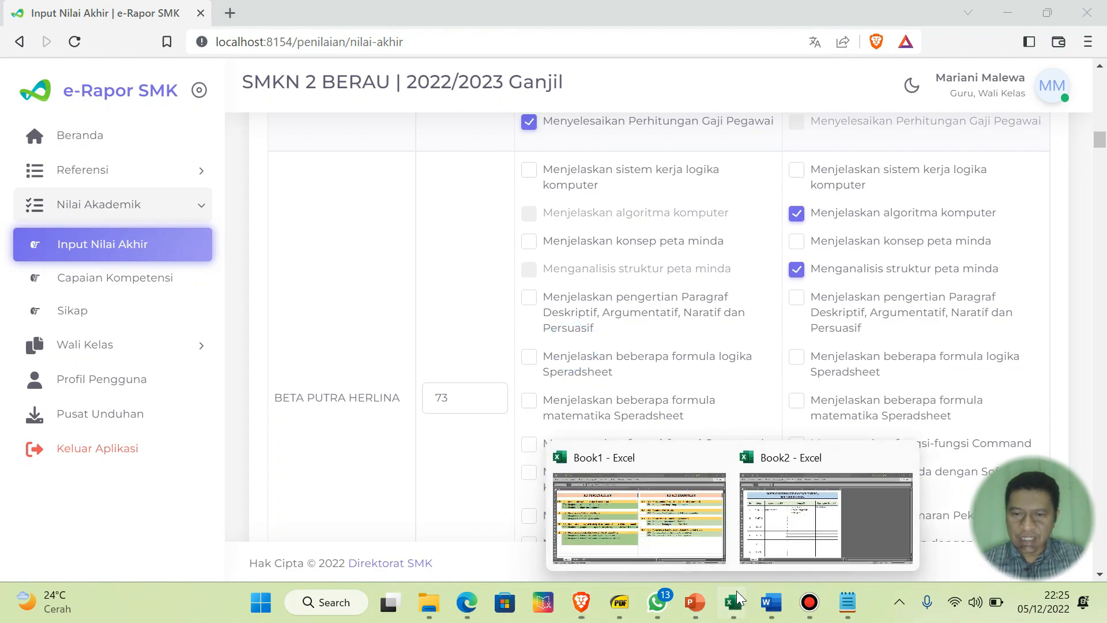
pyautogui.click(640, 518)
pyautogui.click(133, 548)
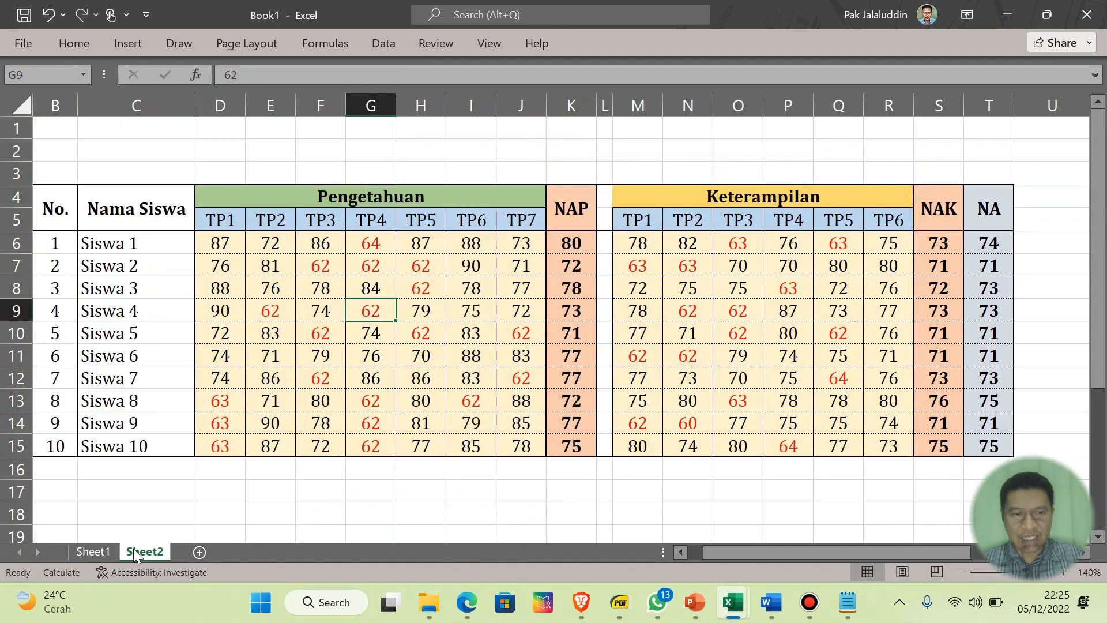
pyautogui.click(697, 312)
pyautogui.click(736, 312)
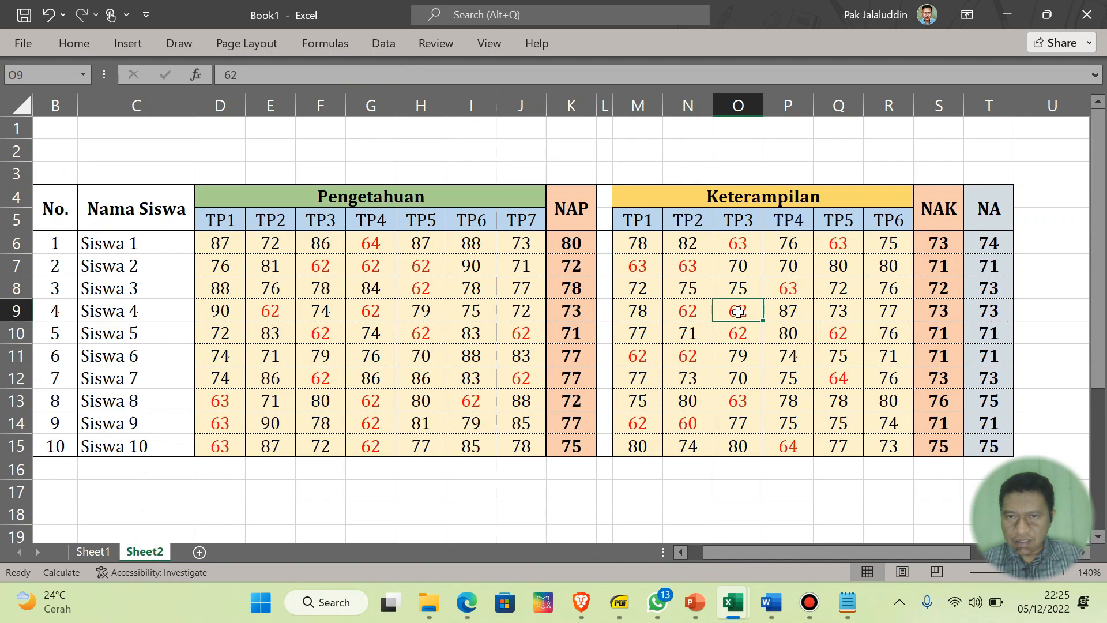
pyautogui.click(705, 313)
pyautogui.click(736, 312)
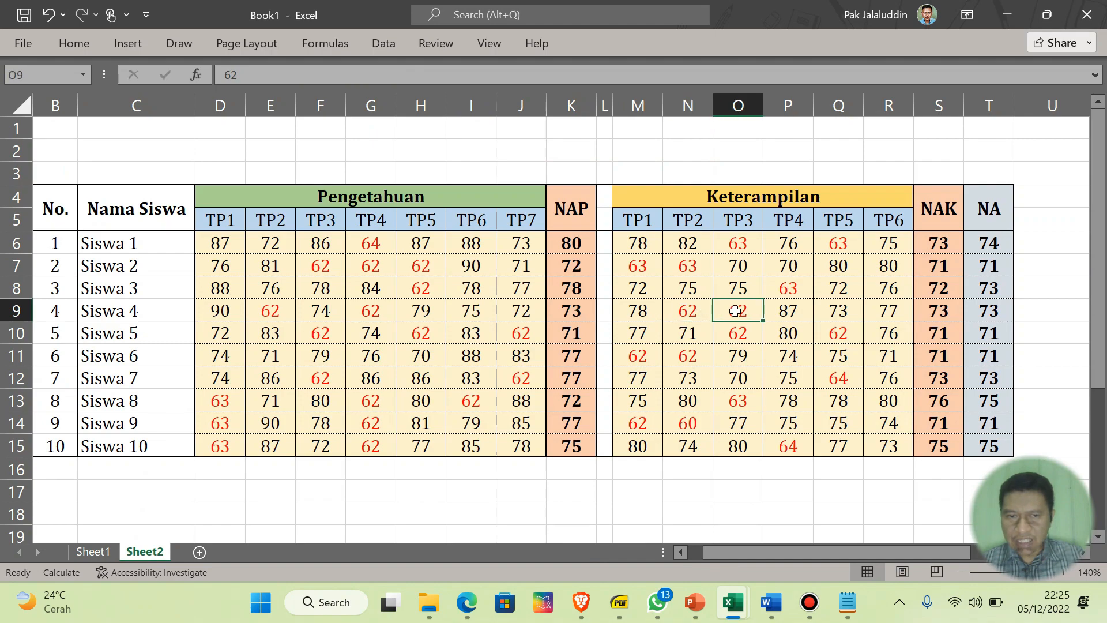
pyautogui.click(93, 551)
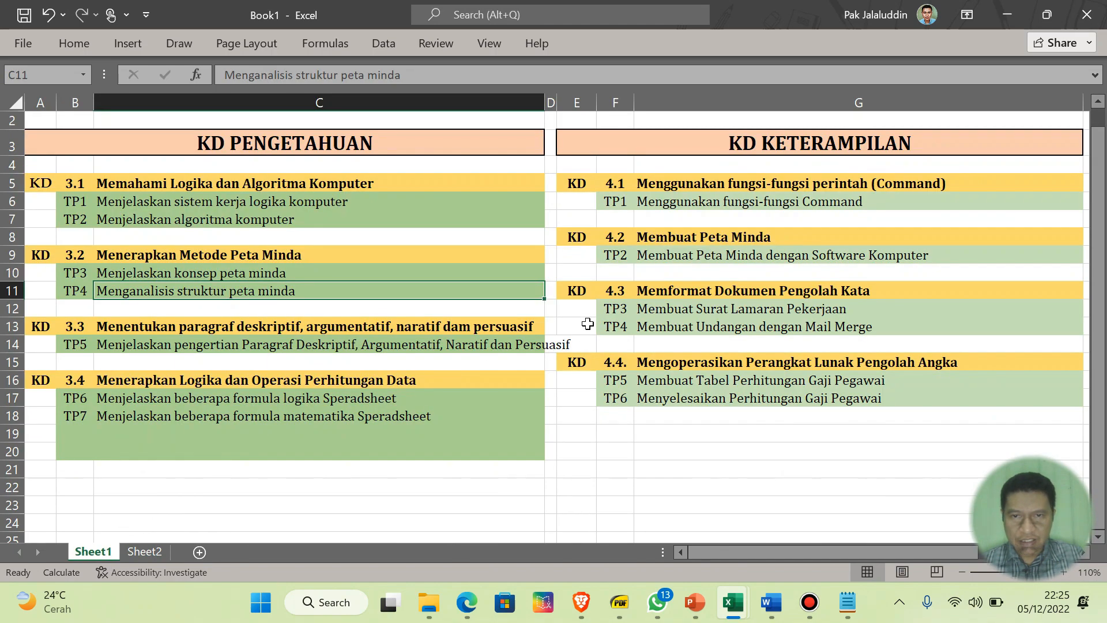
pyautogui.click(694, 309)
# - In e-Rapor SMK, mark the fourth student's Peta Minda dengan Software Komputer and Surat Lamaran Pekerjaan competencies as not yet achieved
pyautogui.click(574, 609)
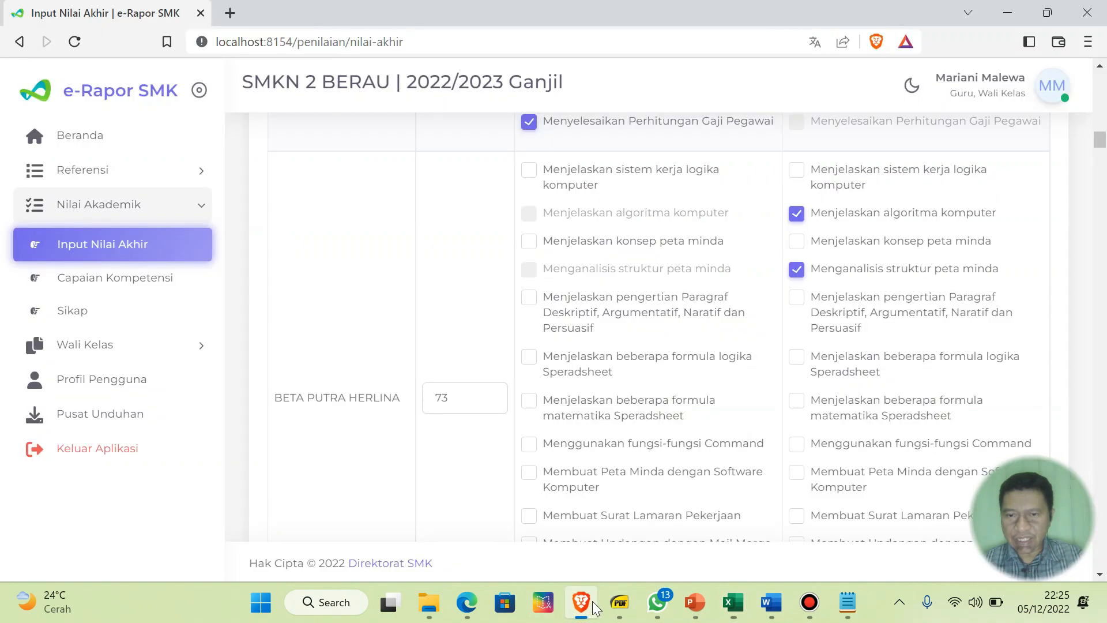
pyautogui.scroll(-2, 857, 412)
pyautogui.scroll(-1, 857, 409)
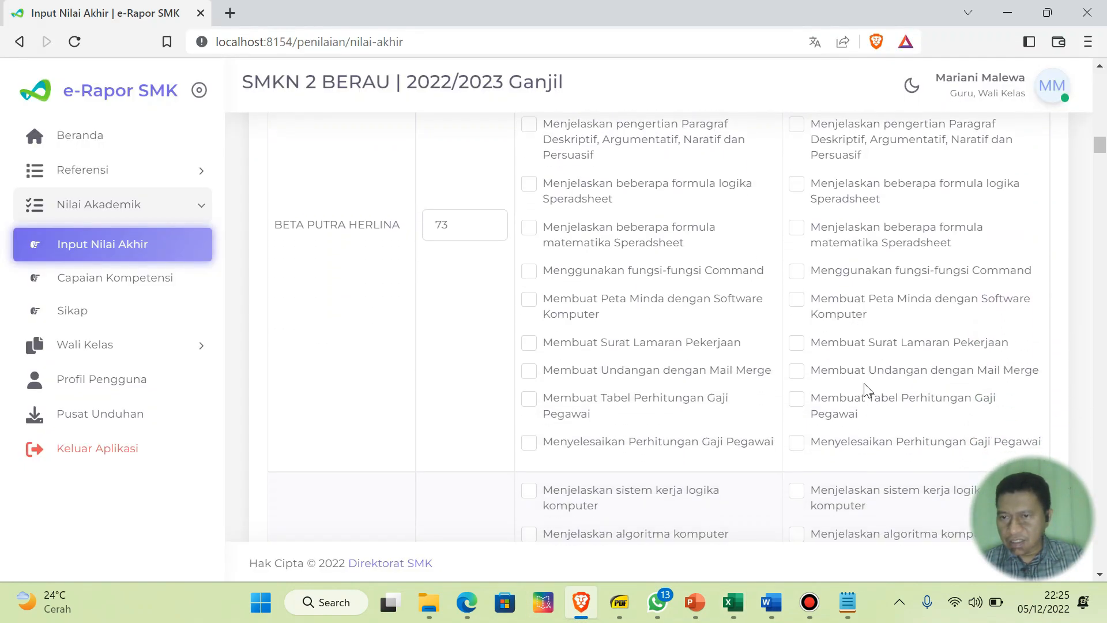
pyautogui.click(797, 300)
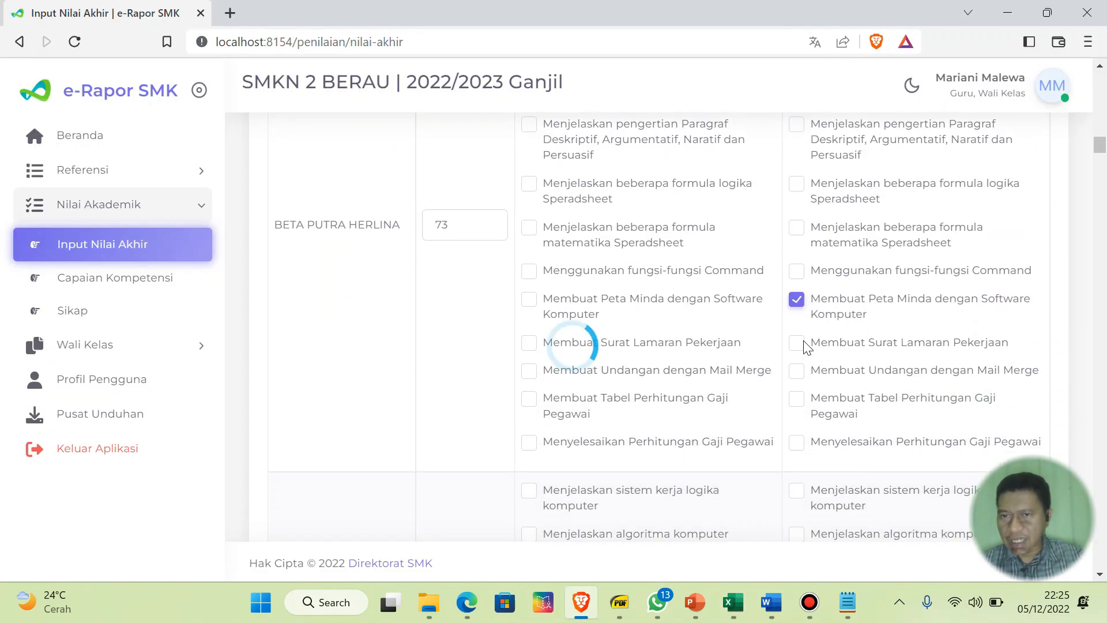
pyautogui.click(796, 342)
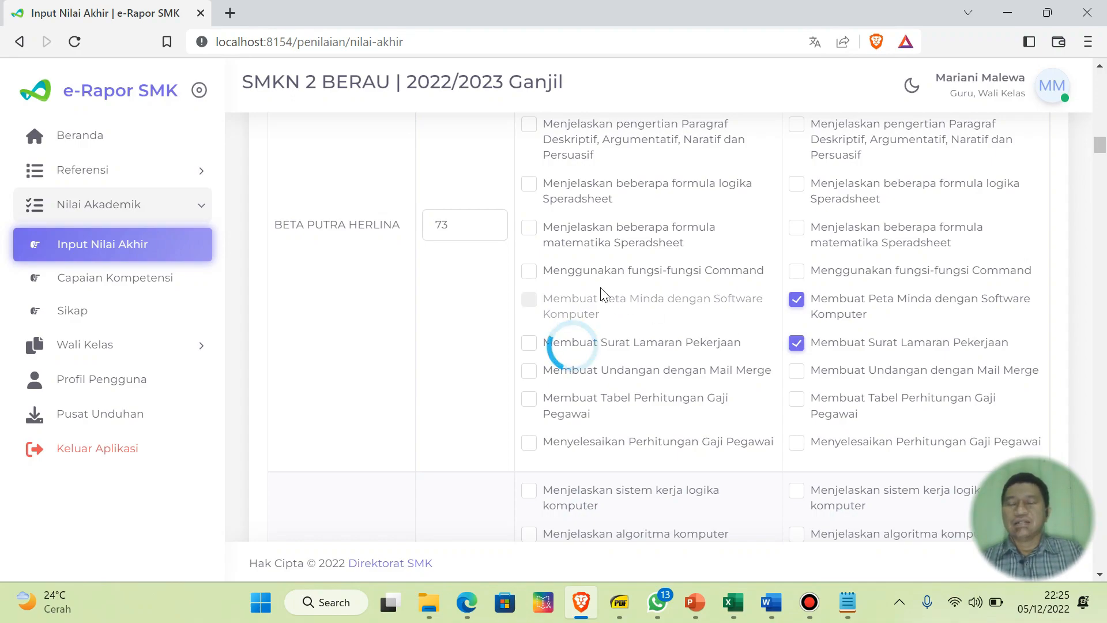
# - Mark the fourth student's sistem kerja logika, konsep peta minda, pengertian Paragraf, formula matematika and fungsi-fungsi Command competencies as Sudah Dicapai
pyautogui.scroll(6, 600, 294)
pyautogui.scroll(-5, 600, 294)
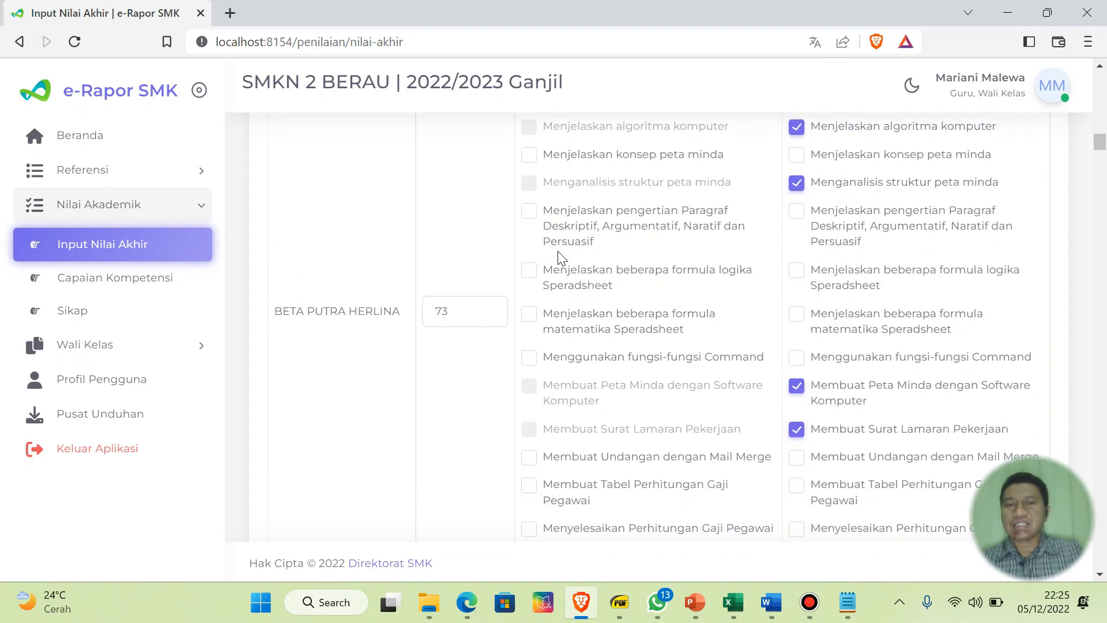
pyautogui.scroll(3, 581, 259)
pyautogui.click(529, 257)
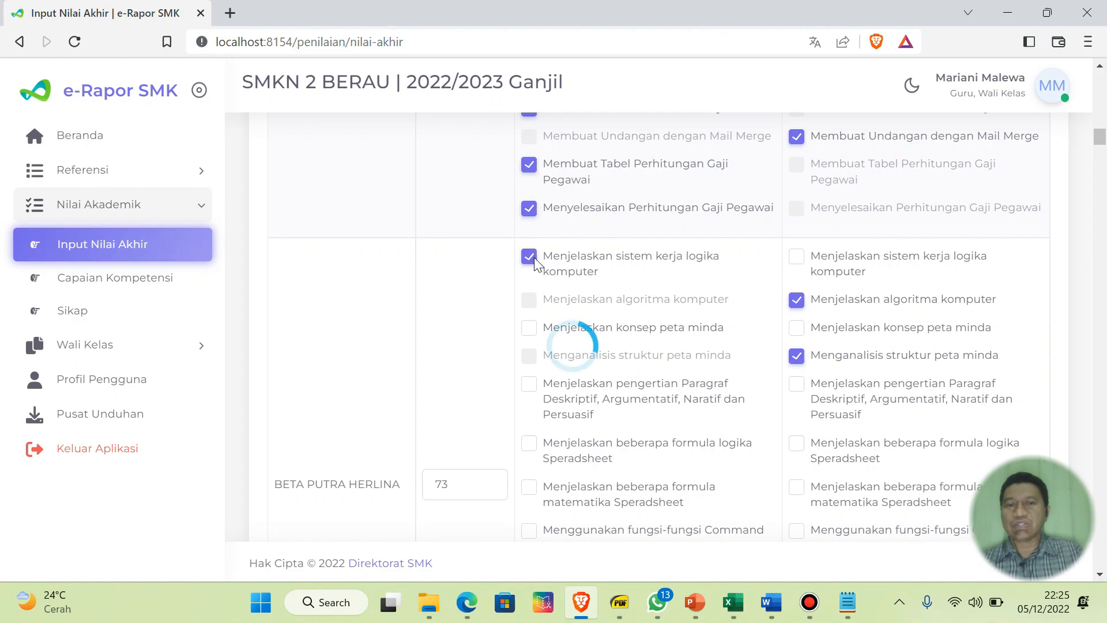
pyautogui.click(528, 328)
pyautogui.click(529, 384)
pyautogui.click(528, 443)
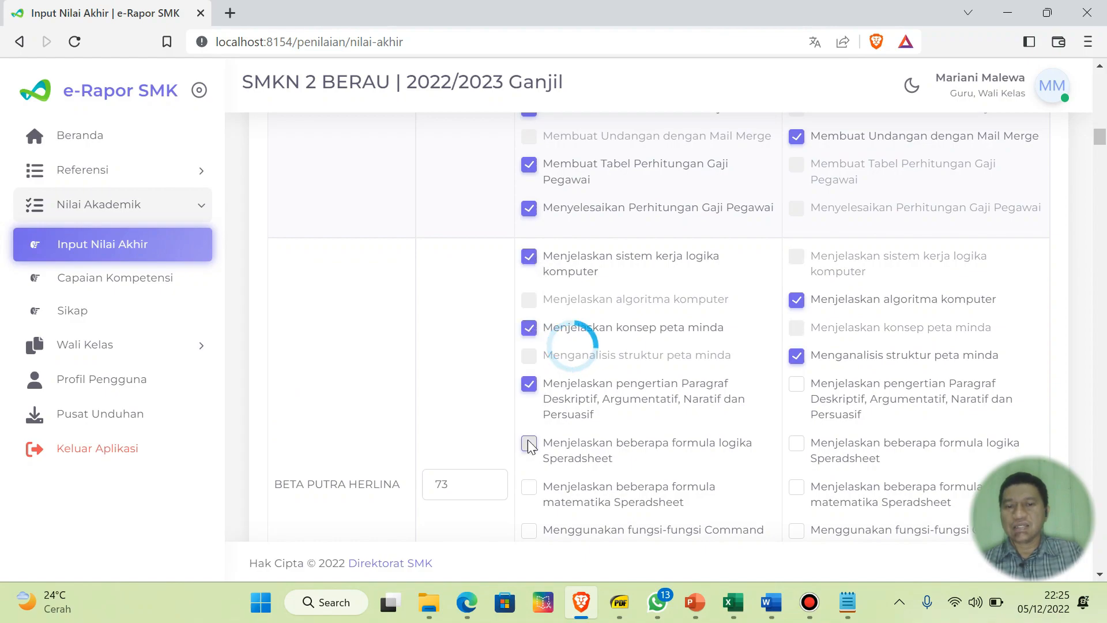
pyautogui.click(529, 493)
pyautogui.click(528, 529)
# - Mark the fourth student's formula logika, Undangan dengan Mail Merge, Membuat Tabel and Menyelesaikan Perhitungan Gaji Pegawai competencies as Sudah Dicapai
pyautogui.scroll(-5, 554, 461)
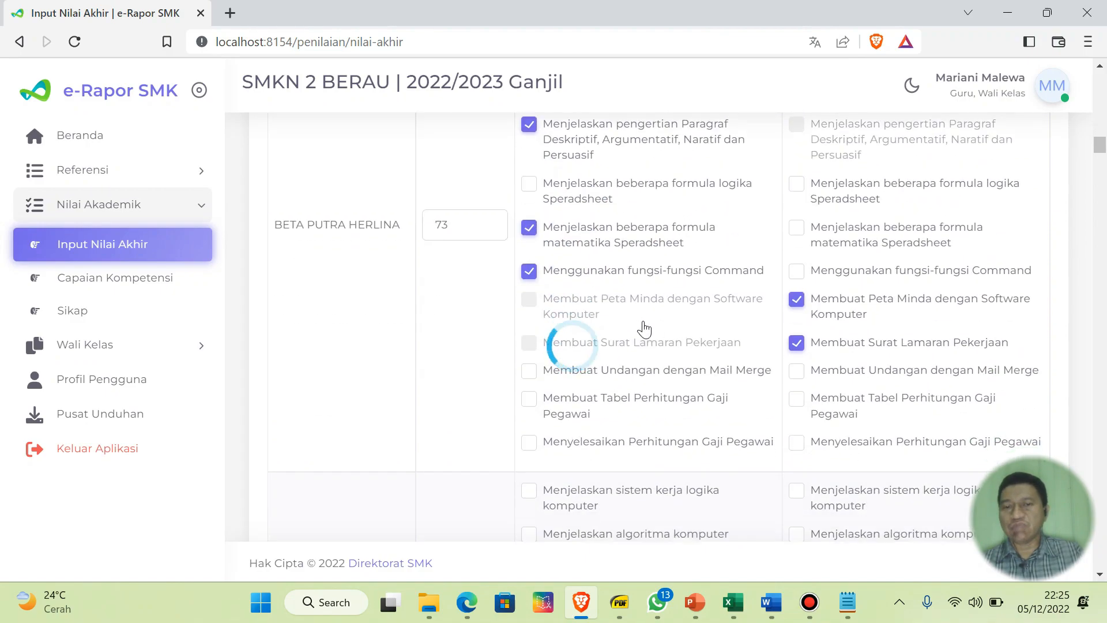
pyautogui.click(529, 370)
pyautogui.click(528, 399)
pyautogui.click(529, 398)
pyautogui.click(528, 442)
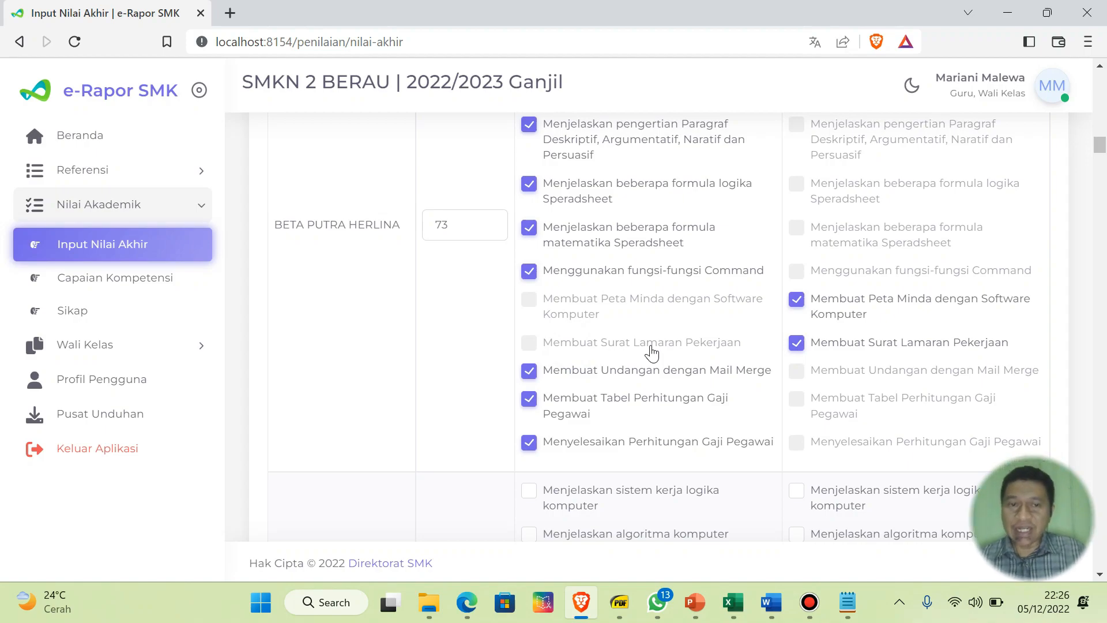
# - Switch to Book1 and check Siswa 5's NA score on Sheet2
pyautogui.scroll(-5, 703, 311)
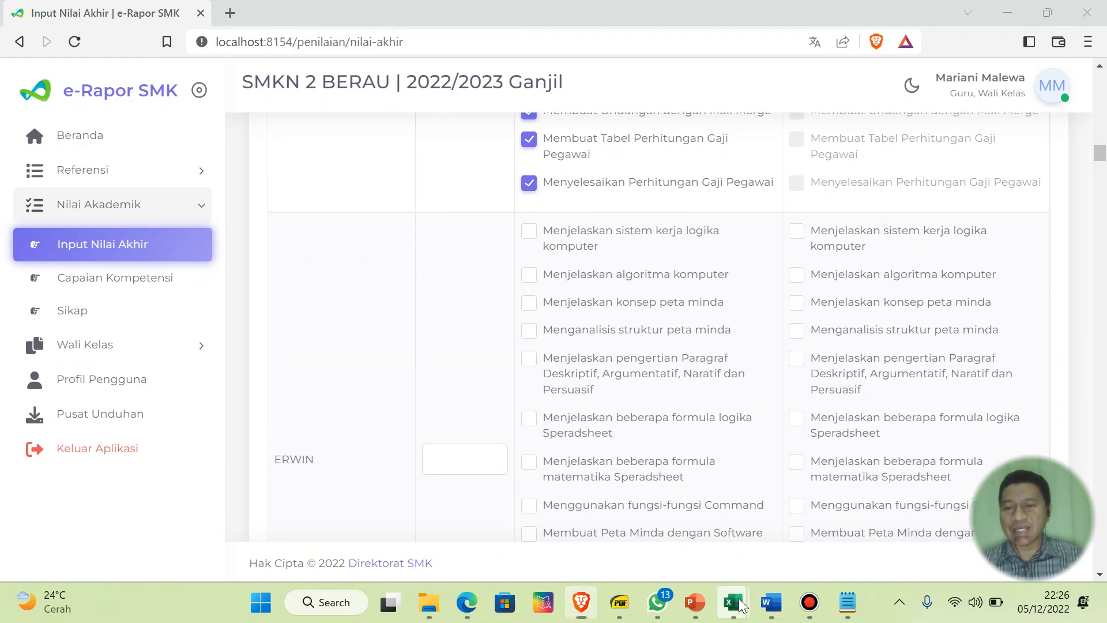
pyautogui.moveTo(733, 601)
pyautogui.click(798, 513)
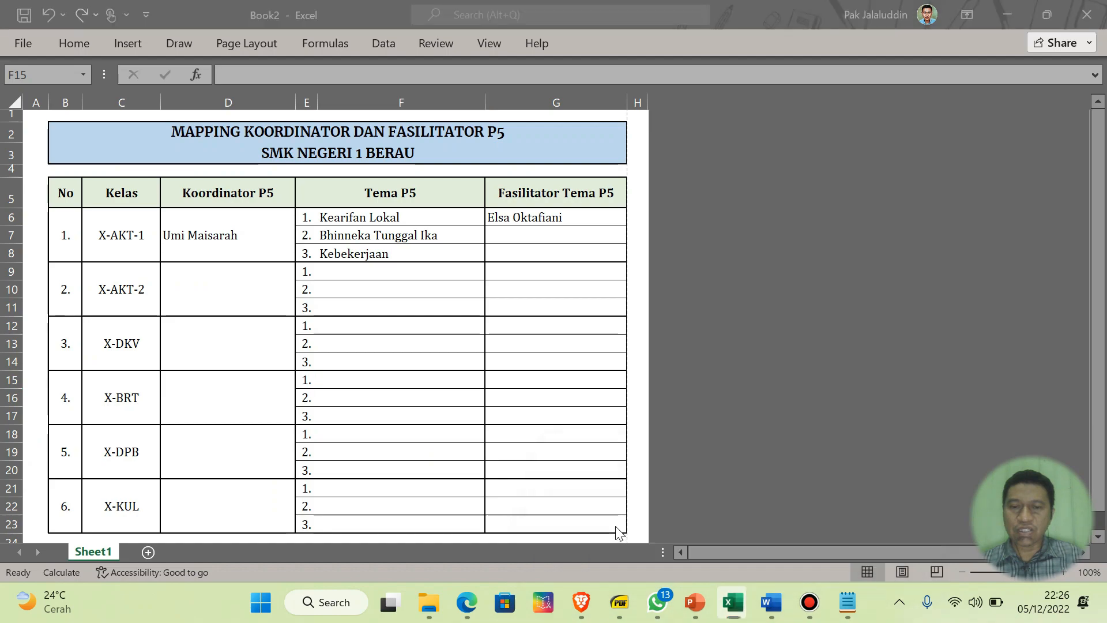
pyautogui.click(632, 510)
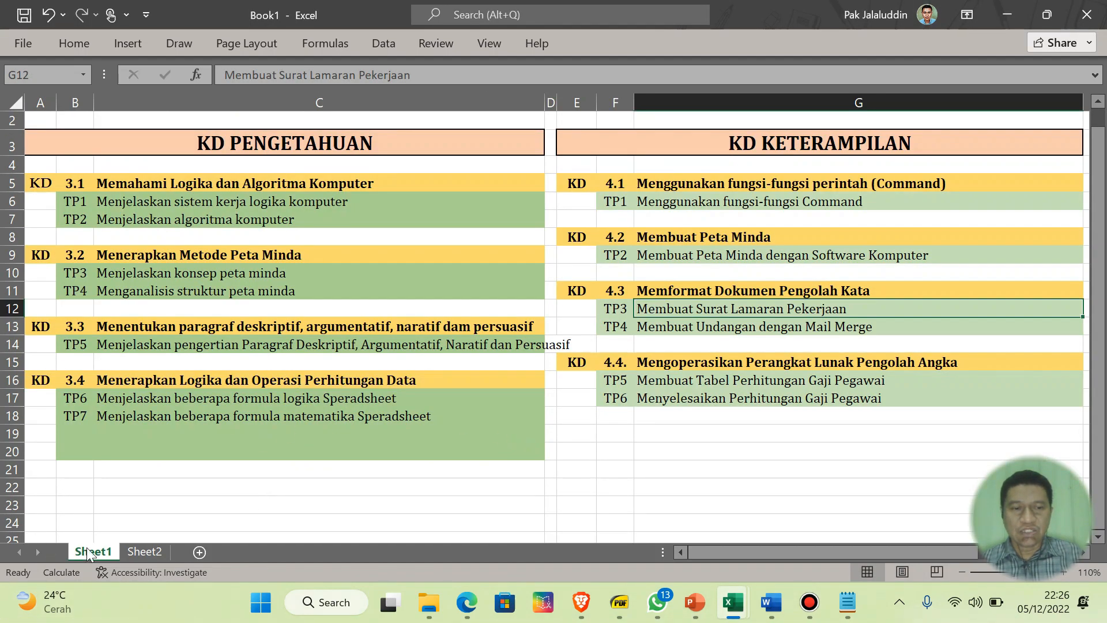
pyautogui.click(148, 551)
pyautogui.click(180, 331)
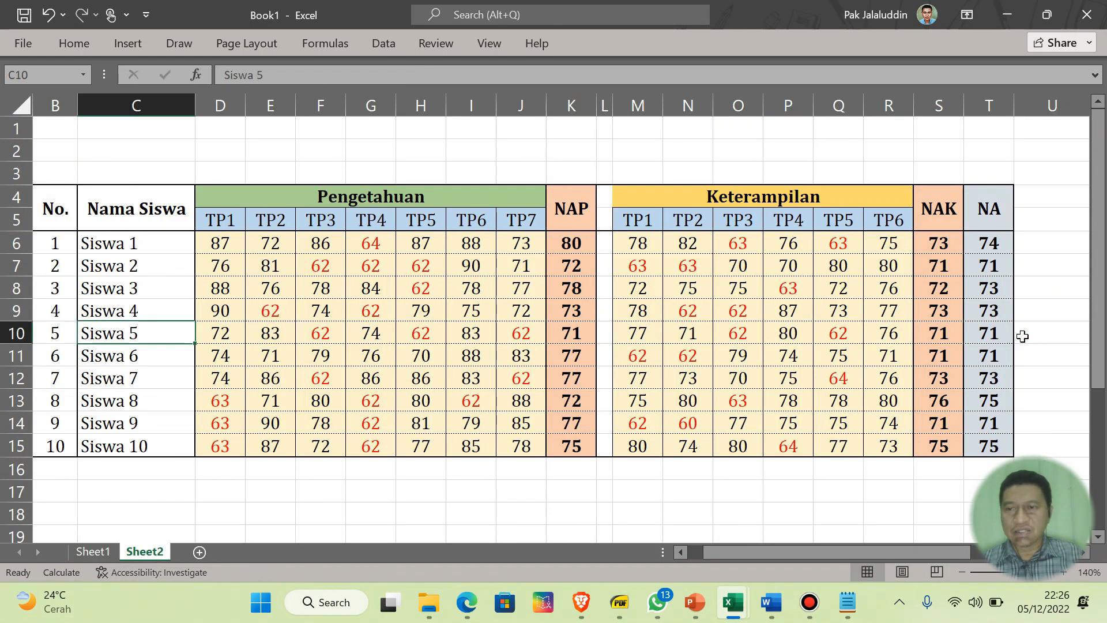
pyautogui.click(988, 334)
# - Switch back to e-Rapor SMK and enter 71 as the fifth student's final grade
pyautogui.click(581, 601)
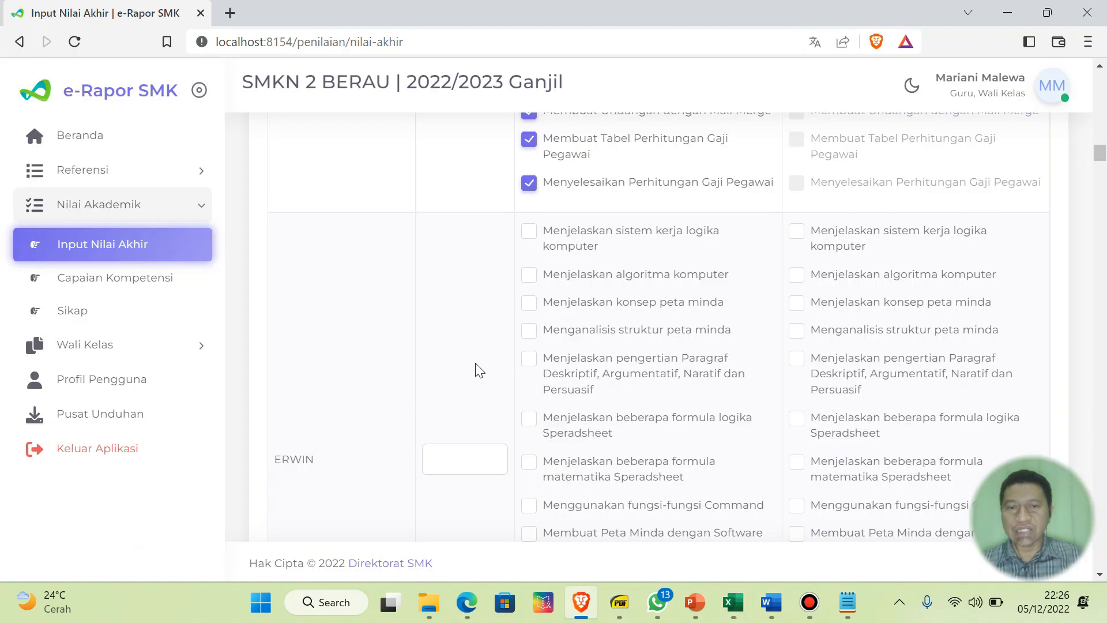
pyautogui.click(449, 456)
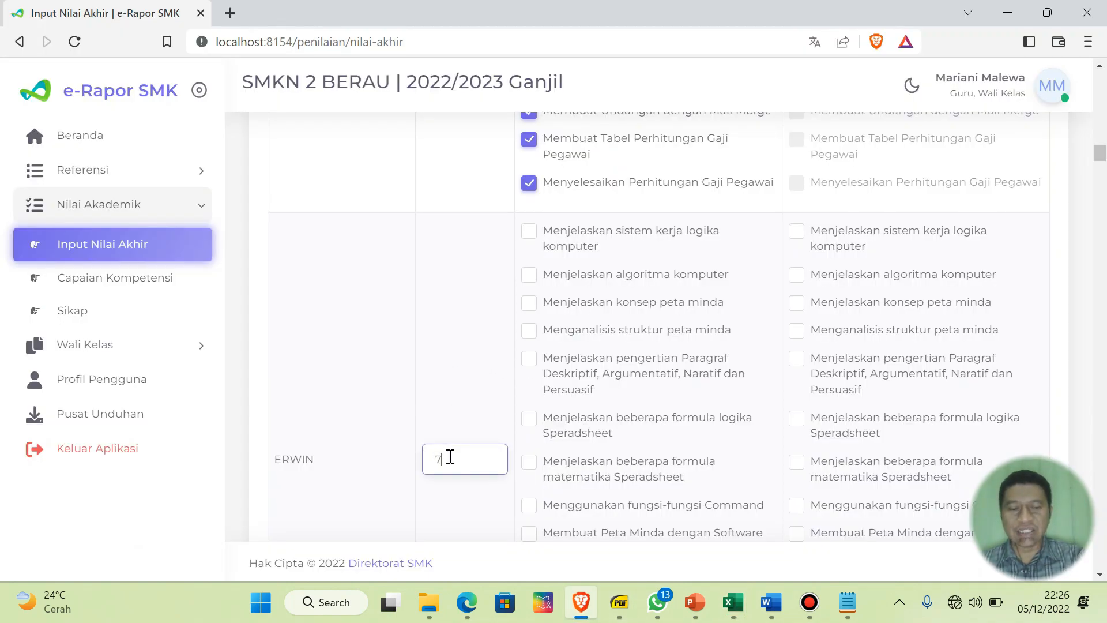
pyautogui.scroll(-3, 592, 386)
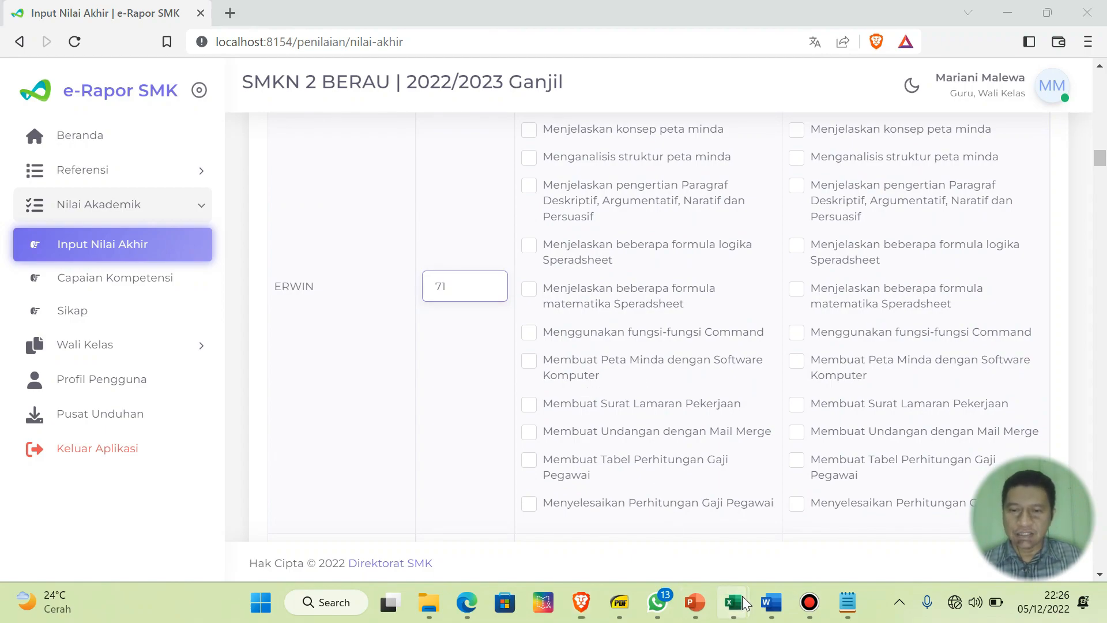
# - Switch to Book1 and mark out Siswa 5's red TP3, TP5 and TP7 Pengetahuan scores on Sheet2
pyautogui.moveTo(742, 596)
pyautogui.click(648, 536)
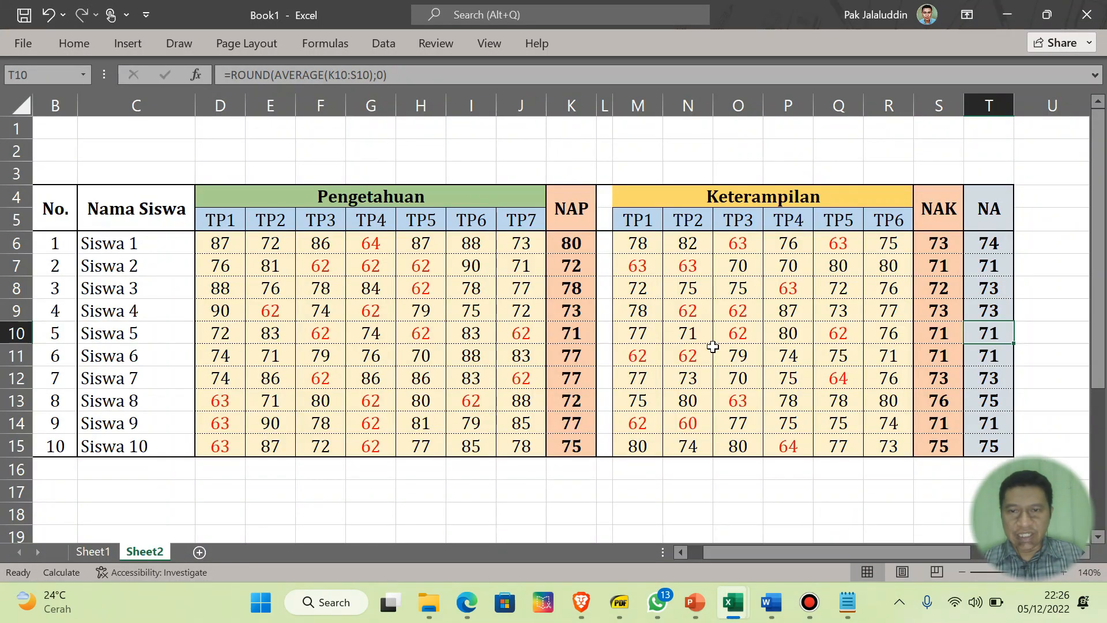
pyautogui.click(330, 335)
pyautogui.keyDown('ctrl'); pyautogui.click(418, 333); pyautogui.keyUp('ctrl')
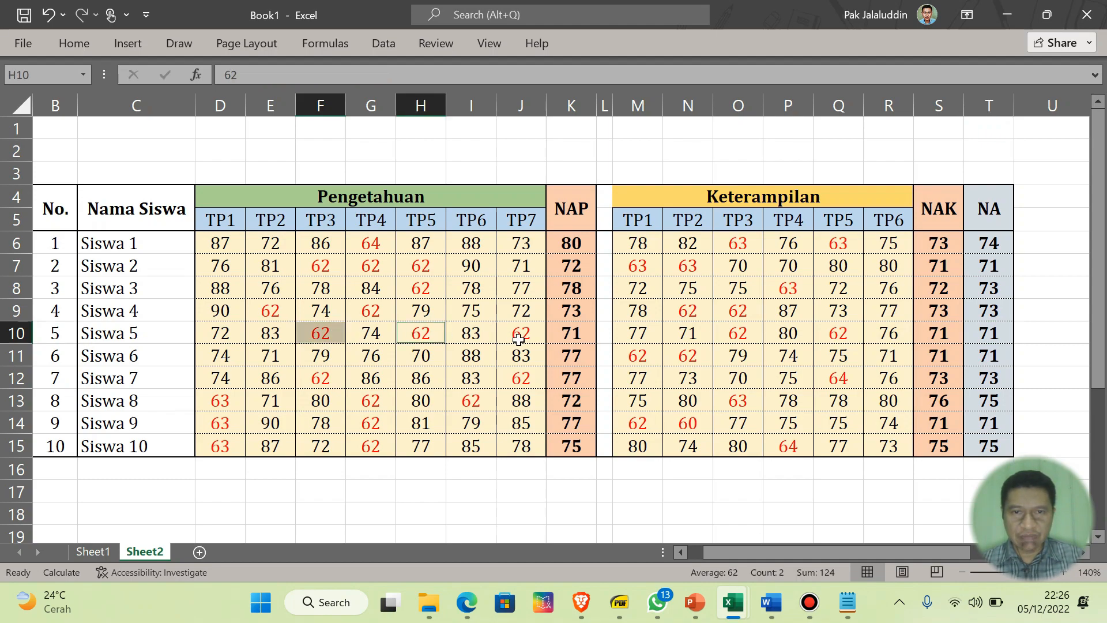
pyautogui.keyDown('ctrl'); pyautogui.click(521, 335); pyautogui.keyUp('ctrl')
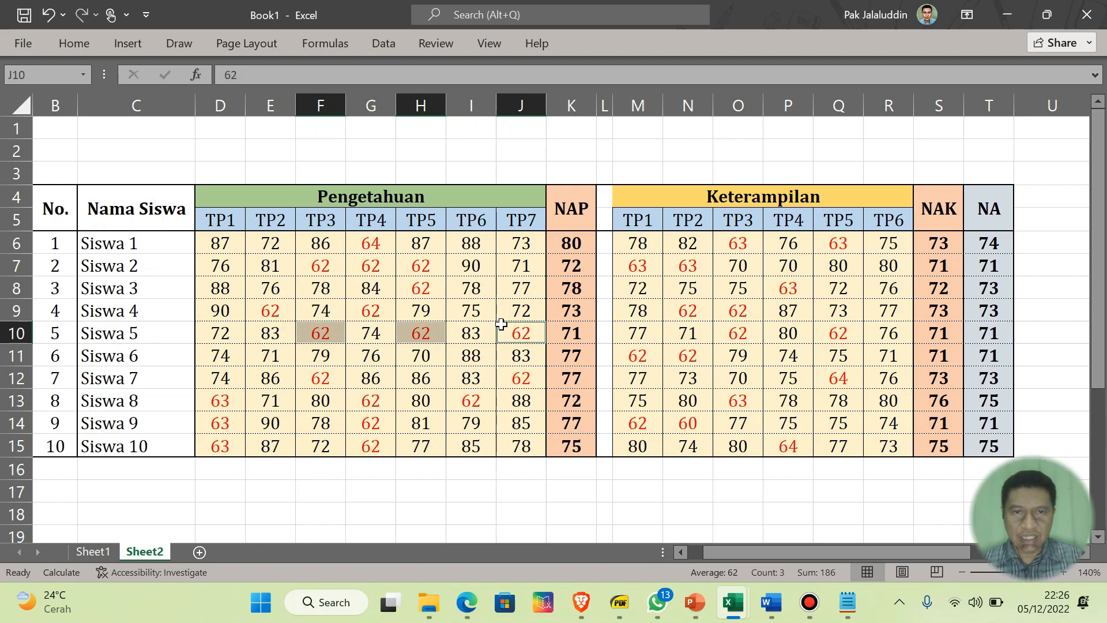
# - Look up the TP3, TP5 and TP7 descriptions in the KD Pengetahuan list on Sheet1
pyautogui.click(93, 551)
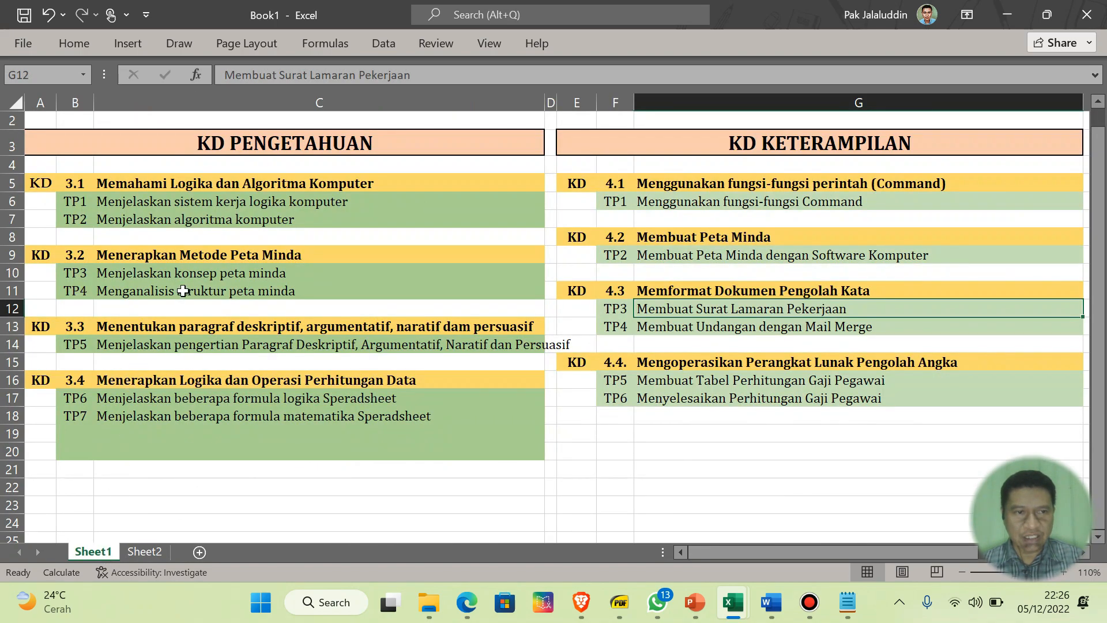
pyautogui.click(190, 274)
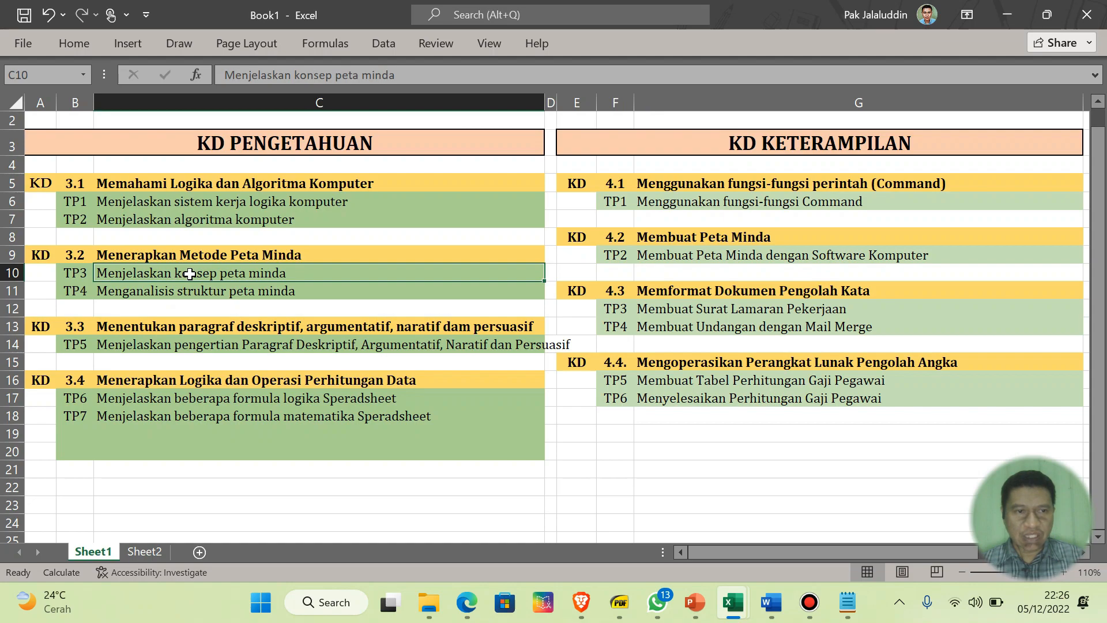
pyautogui.keyDown('ctrl'); pyautogui.click(201, 346); pyautogui.keyUp('ctrl')
pyautogui.click(272, 417)
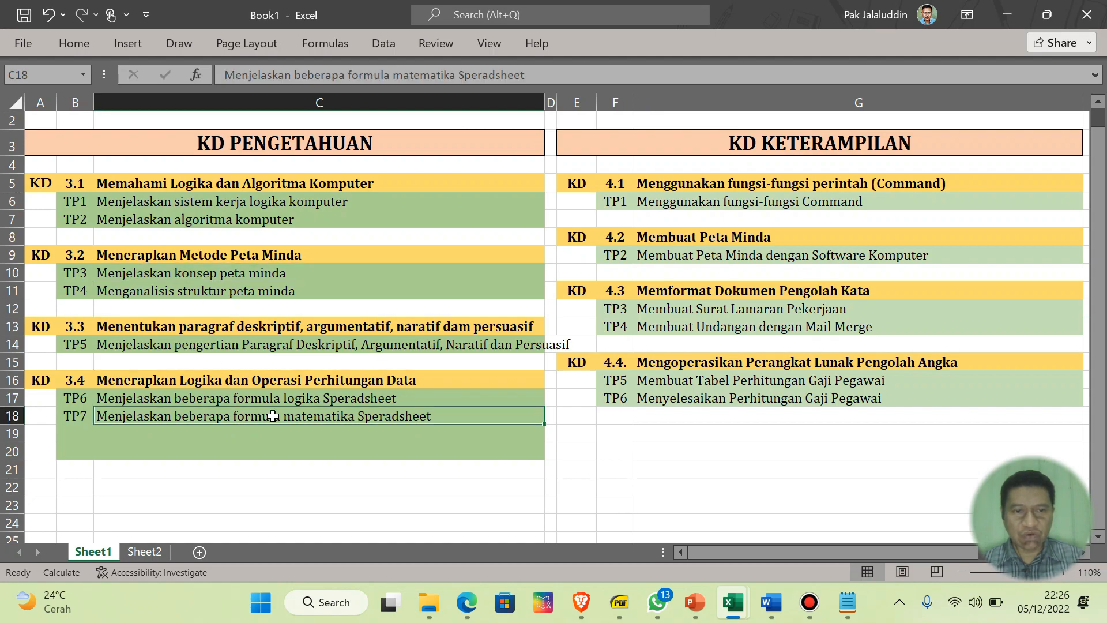
# - Switch back to e-Rapor SMK and mark the fifth student's konsep peta minda, pengertian Paragraf and formula matematika competencies as Perlu Ditingkatkan
pyautogui.click(581, 602)
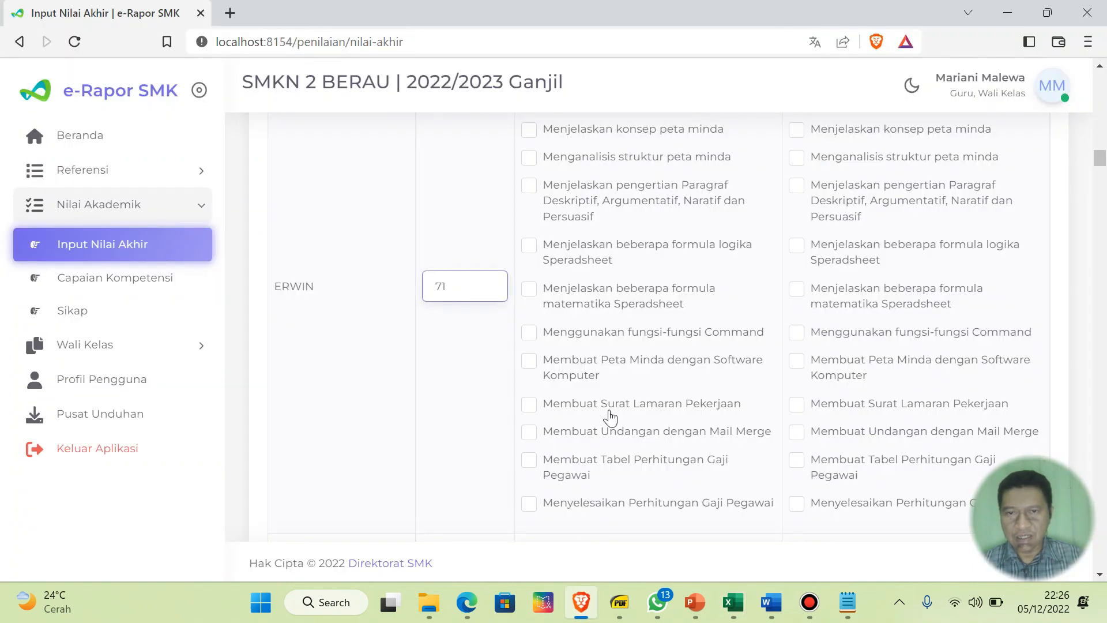
pyautogui.scroll(2, 813, 313)
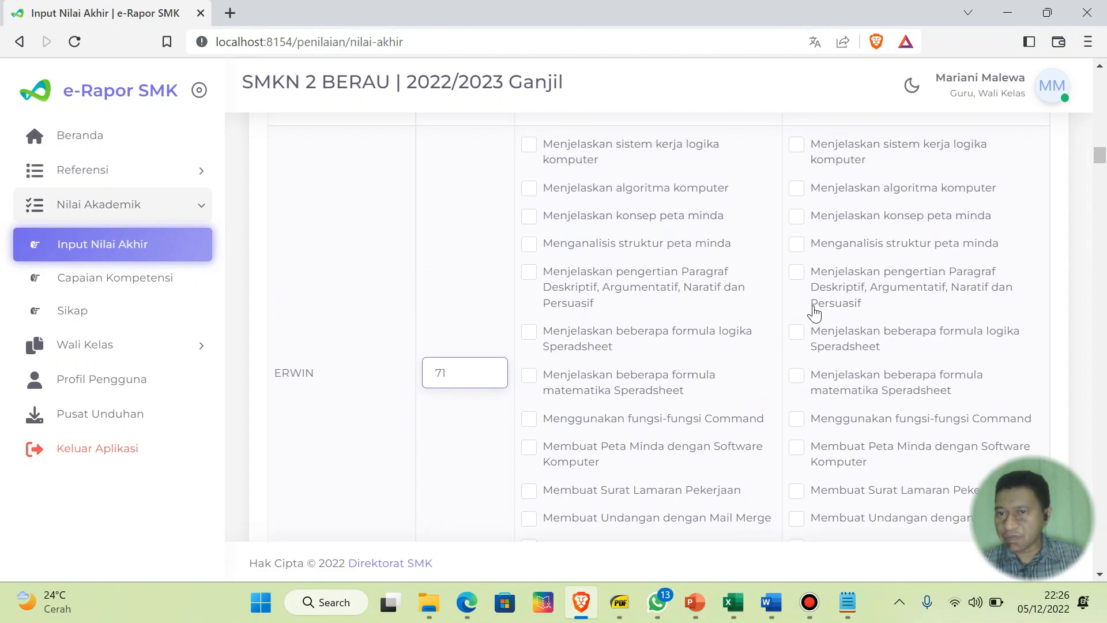
pyautogui.click(797, 219)
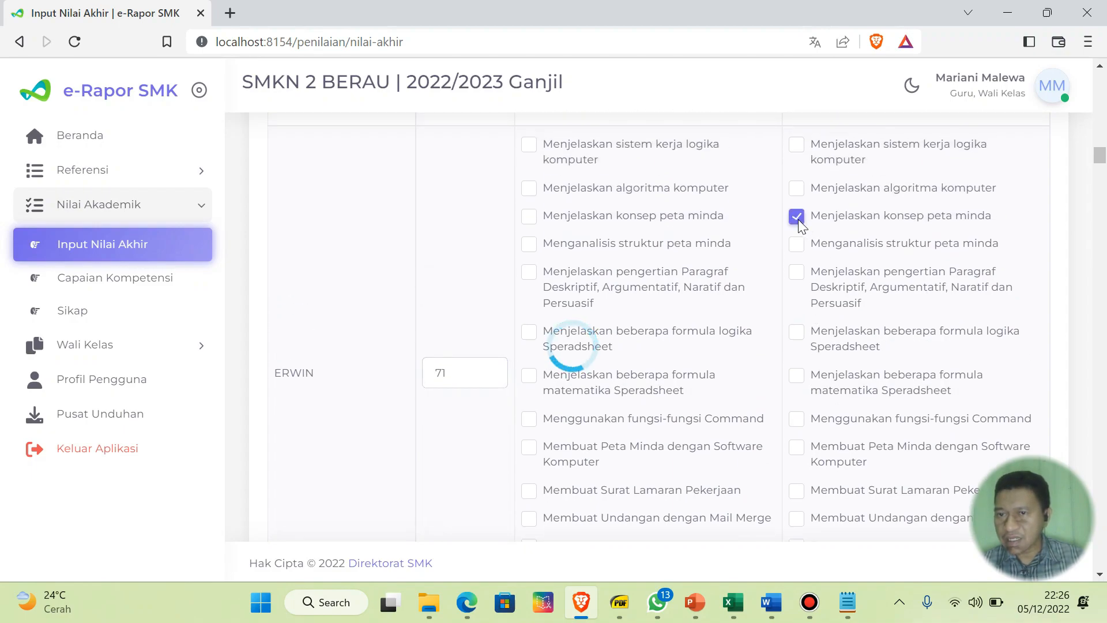
pyautogui.click(797, 274)
pyautogui.click(796, 376)
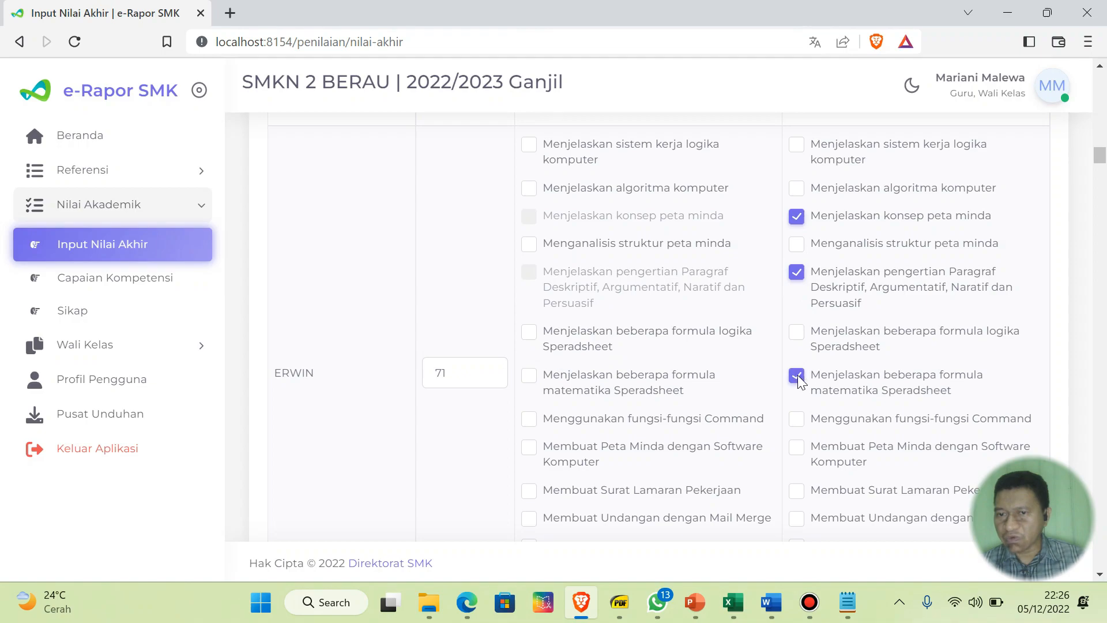
# - Switch to Book1 and match Siswa 5's red Keterampilan scores on Sheet2 to their TP descriptions on Sheet1
pyautogui.moveTo(734, 600)
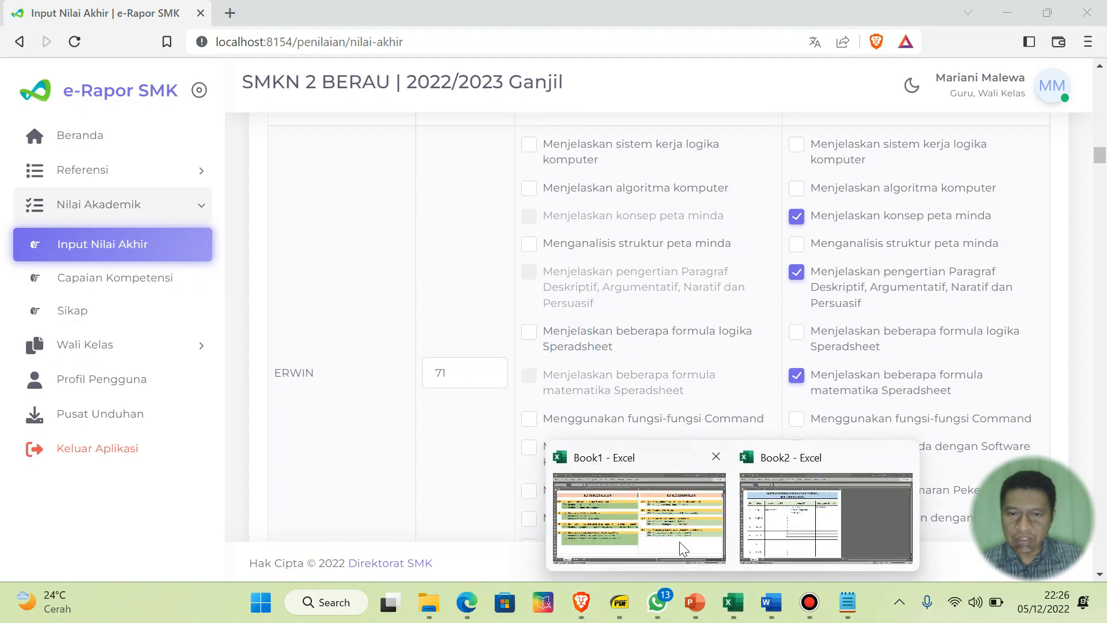
pyautogui.click(679, 542)
pyautogui.click(151, 550)
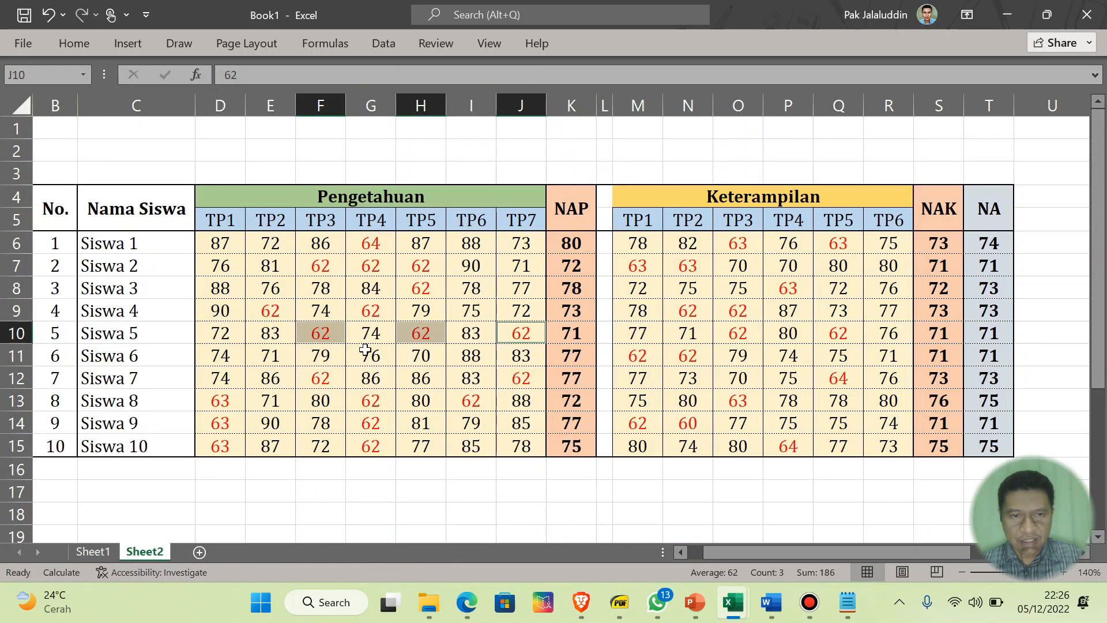
pyautogui.click(743, 334)
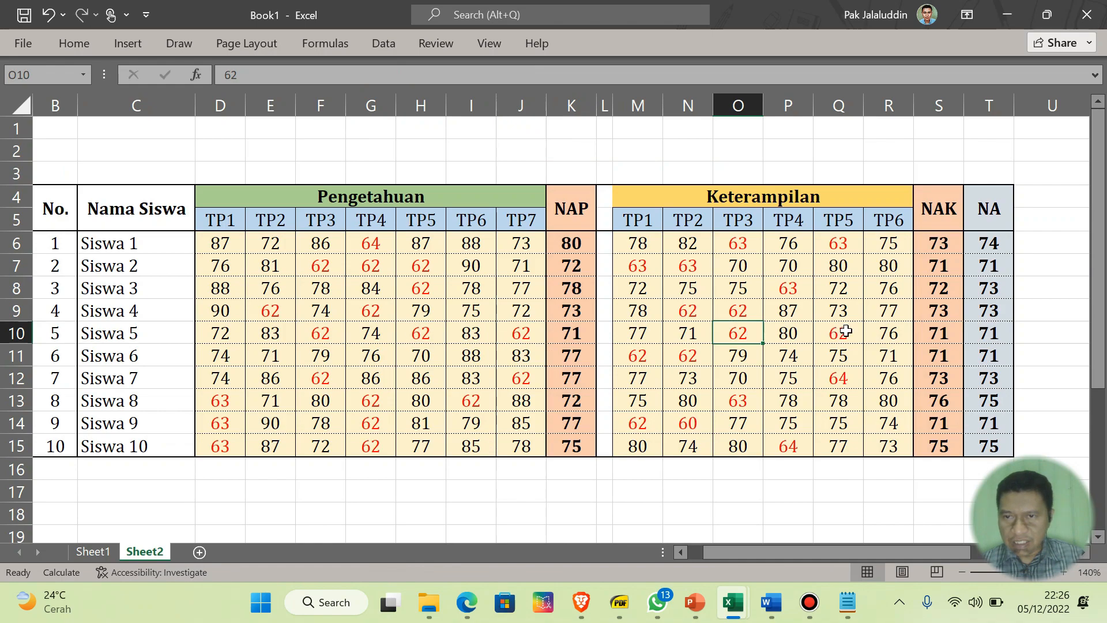
pyautogui.click(93, 551)
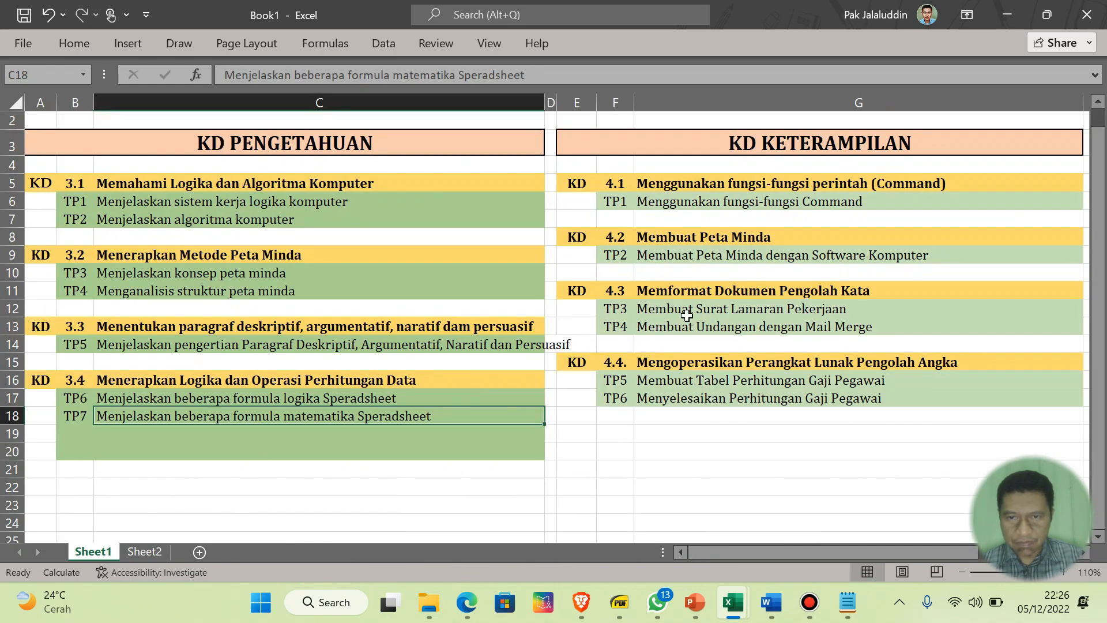
pyautogui.click(713, 309)
pyautogui.keyDown('ctrl'); pyautogui.click(728, 391); pyautogui.keyUp('ctrl')
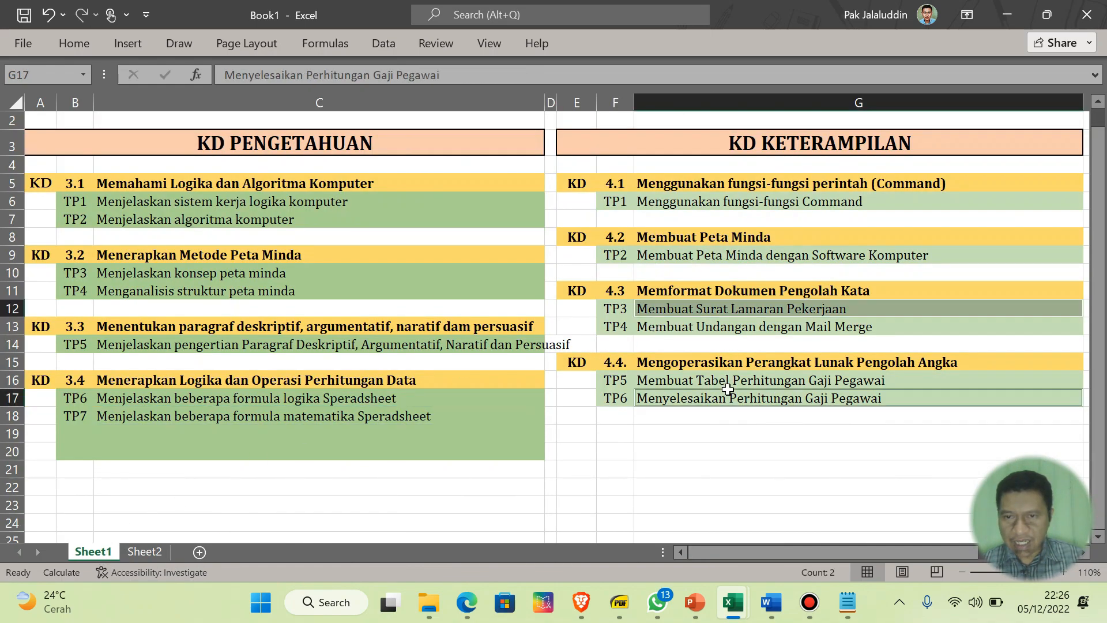
# - Switch back to e-Rapor SMK and mark the fifth student's Surat Lamaran Pekerjaan and Tabel Perhitungan Gaji Pegawai competencies as Perlu Ditingkatkan
pyautogui.click(594, 591)
pyautogui.scroll(-5, 833, 458)
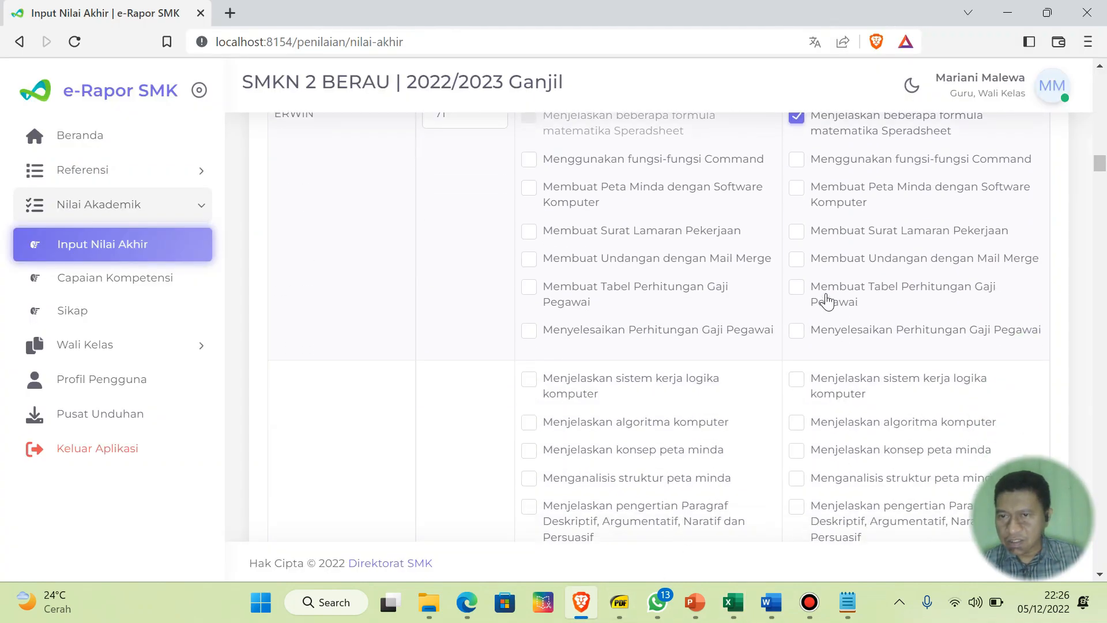
pyautogui.click(797, 231)
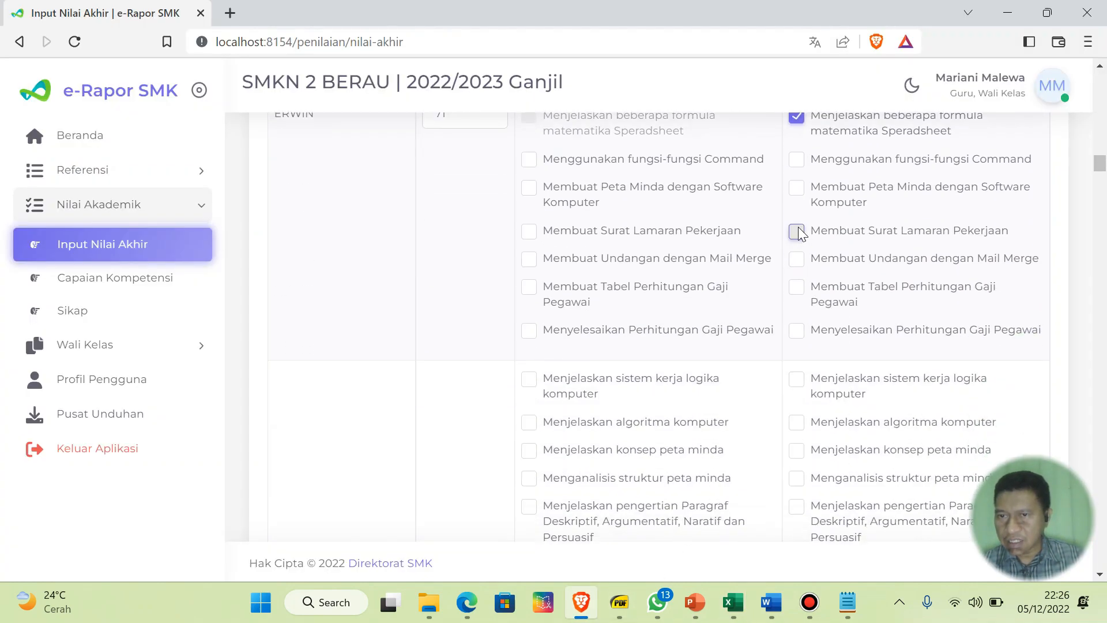
pyautogui.click(797, 288)
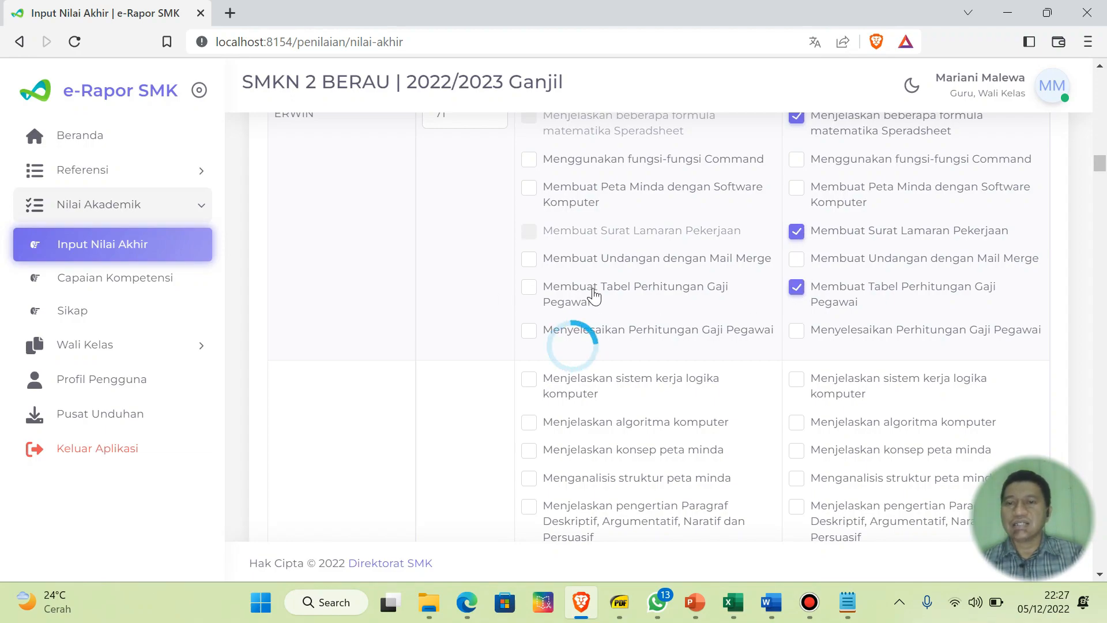
# - Mark the fifth student's sistem kerja logika, algoritma komputer, struktur peta minda and formula logika competencies as Sudah Dicapai
pyautogui.scroll(5, 594, 296)
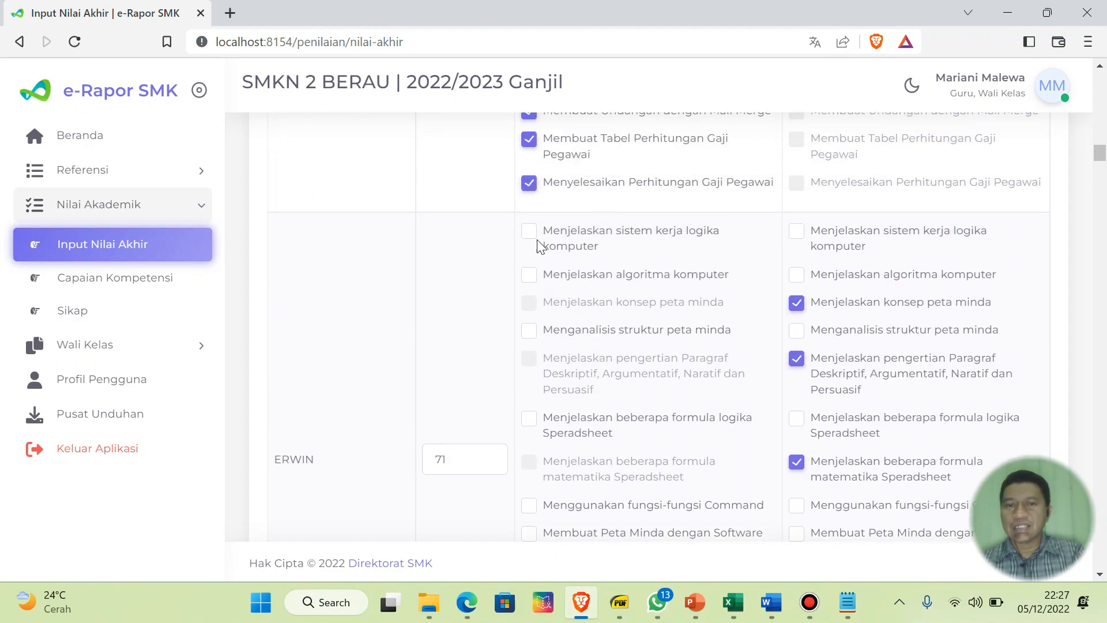
pyautogui.click(529, 231)
pyautogui.click(529, 275)
pyautogui.click(529, 330)
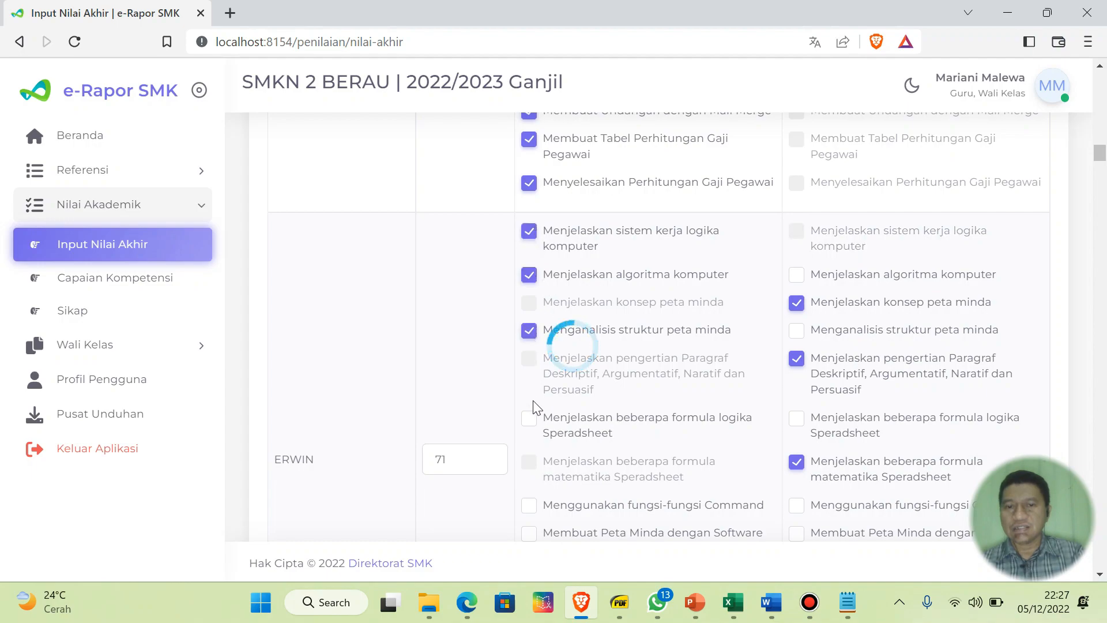
pyautogui.click(528, 417)
# - Mark the fifth student's fungsi-fungsi Command, Peta Minda dengan Software, Undangan dengan Mail Merge and Menyelesaikan Perhitungan Gaji Pegawai competencies as Sudah Dicapai
pyautogui.scroll(-3, 553, 346)
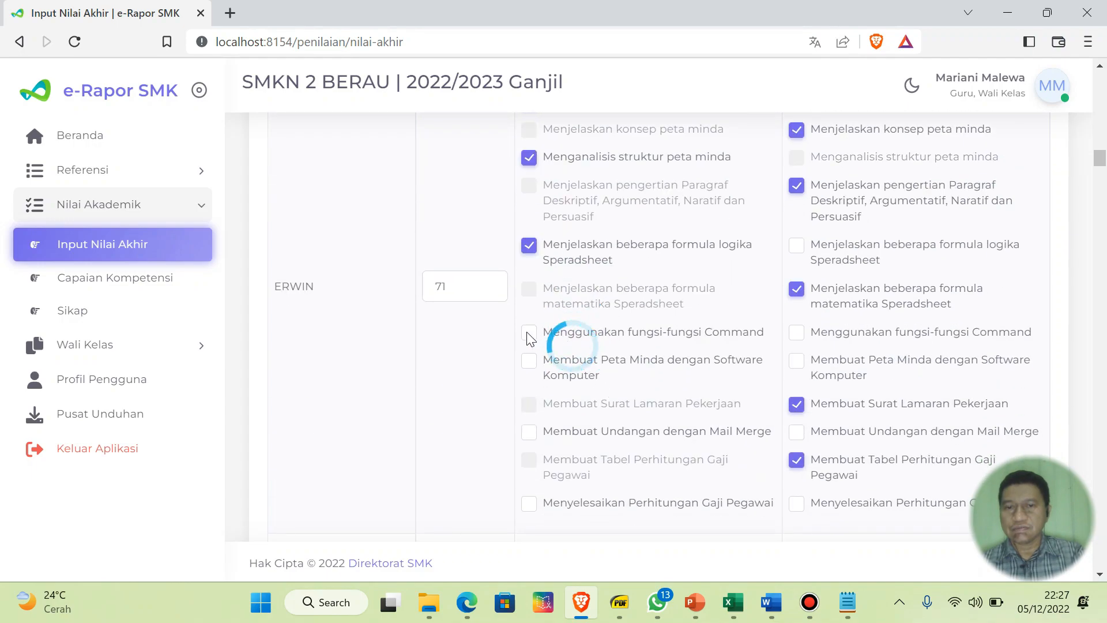
pyautogui.click(529, 331)
pyautogui.click(528, 360)
pyautogui.click(529, 431)
pyautogui.scroll(-4, 569, 315)
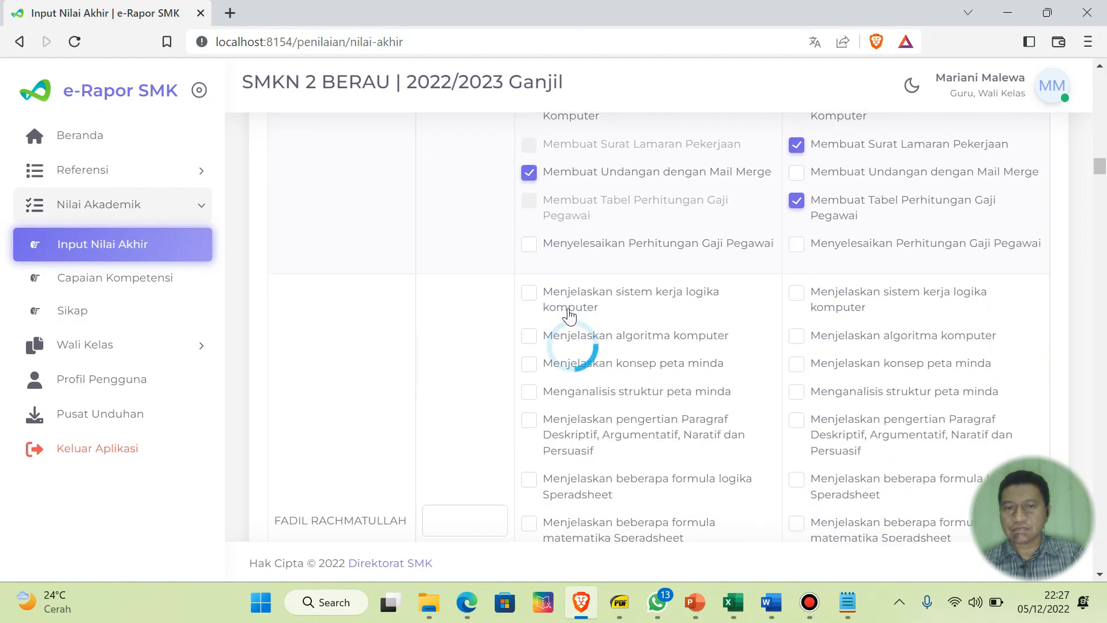
pyautogui.click(529, 243)
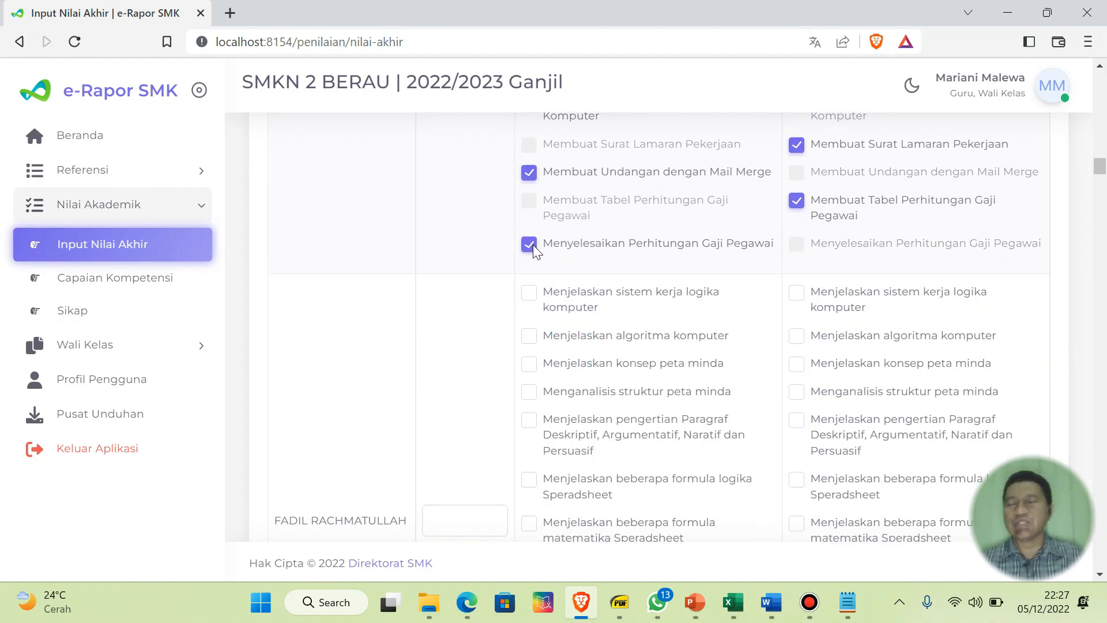
# - Glance at Book1's TP list and review the grades and competency marks entered for the first five students in e-Rapor SMK
pyautogui.scroll(6, 687, 400)
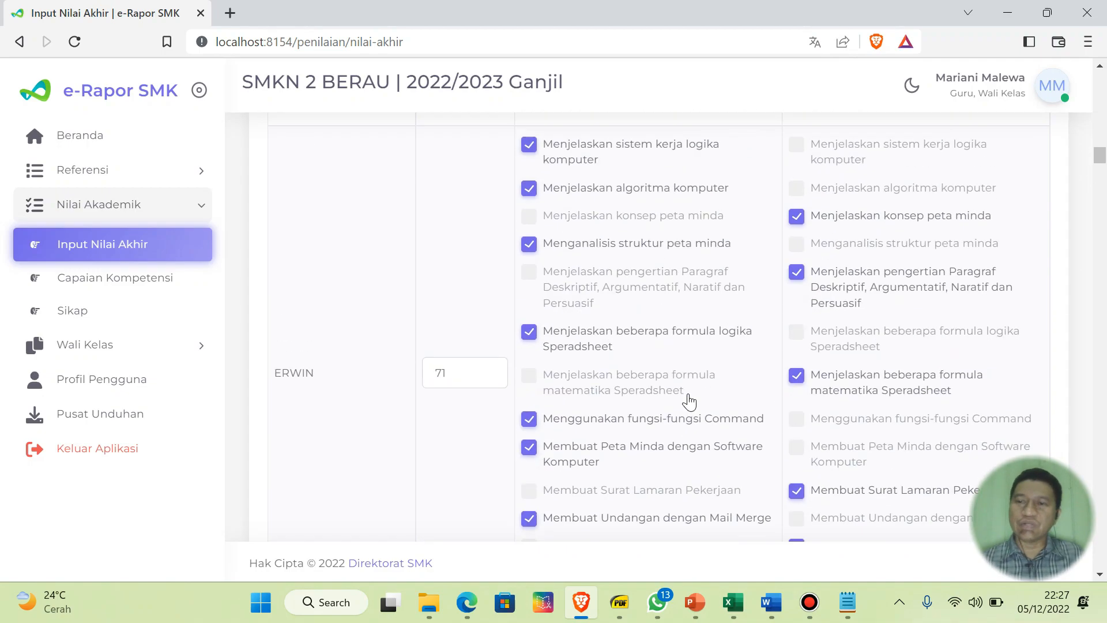
pyautogui.scroll(3, 689, 402)
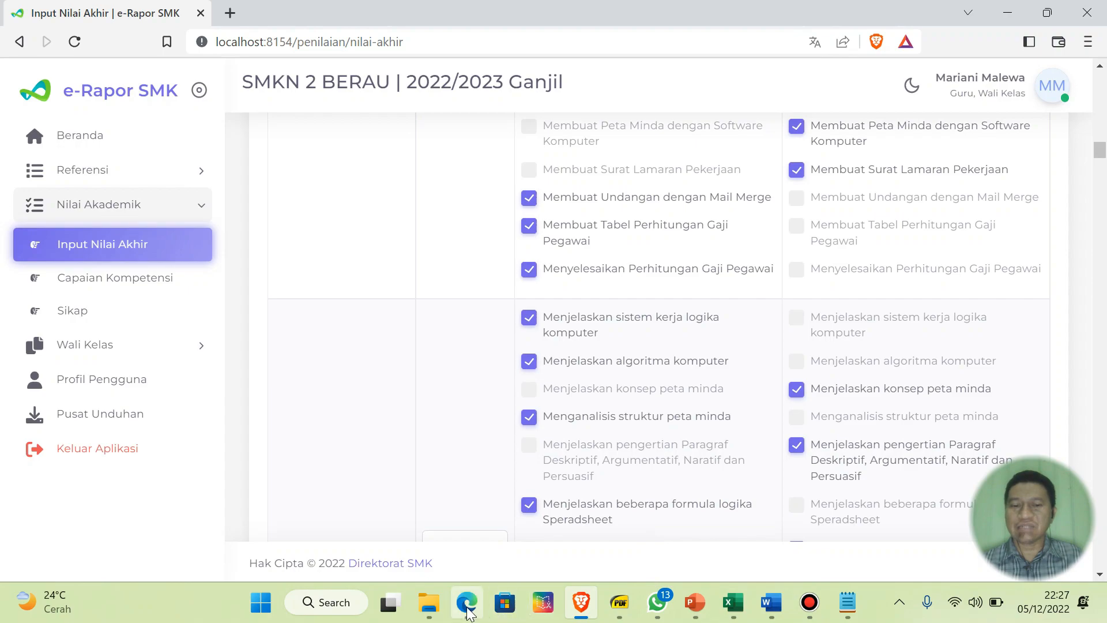
pyautogui.moveTo(732, 602)
pyautogui.click(662, 523)
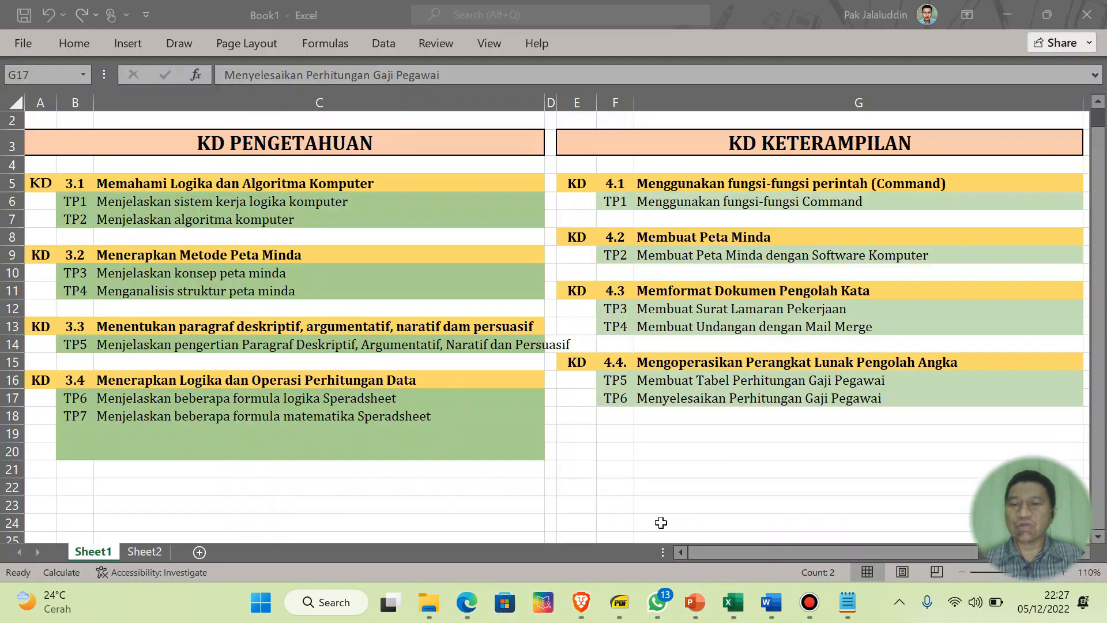
pyautogui.click(731, 437)
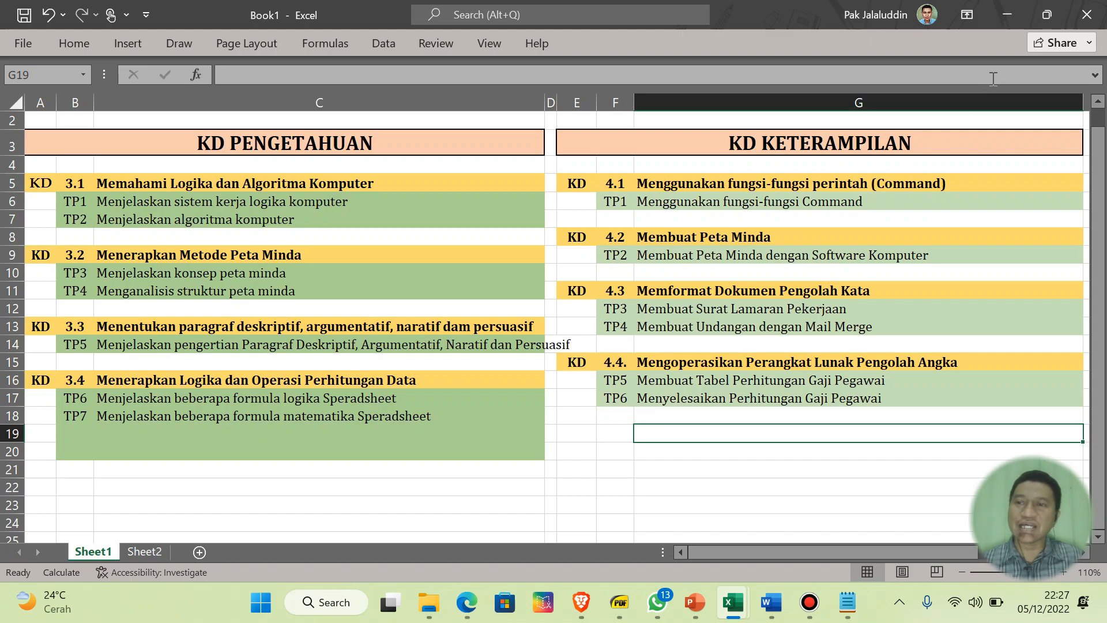
pyautogui.click(1006, 16)
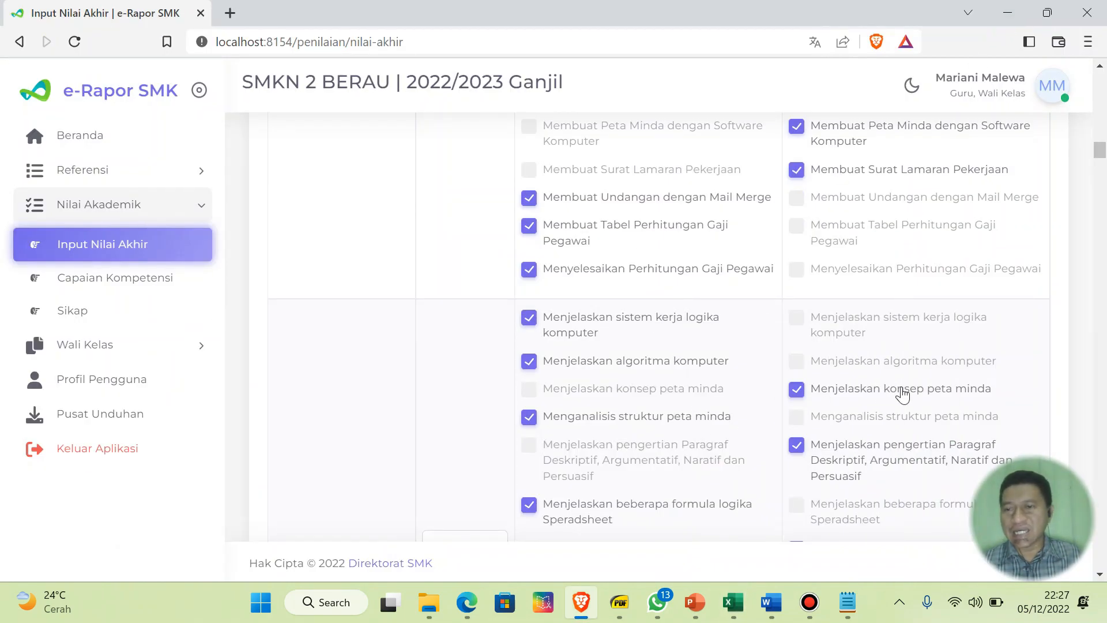
pyautogui.scroll(5, 901, 388)
pyautogui.scroll(10, 903, 394)
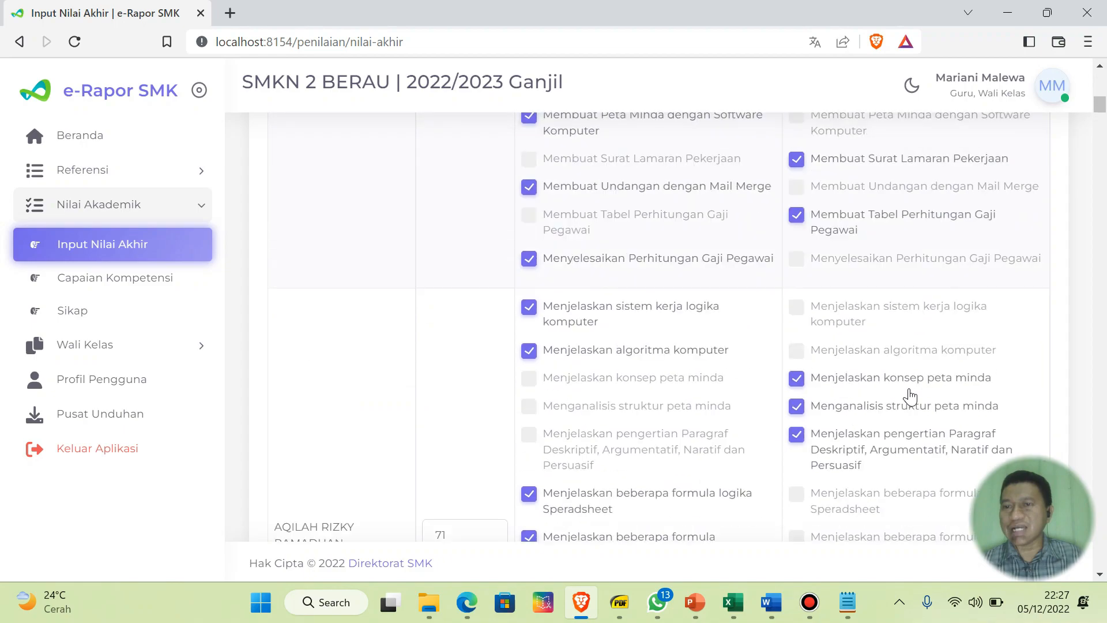
pyautogui.scroll(5, 910, 396)
pyautogui.scroll(-4, 912, 395)
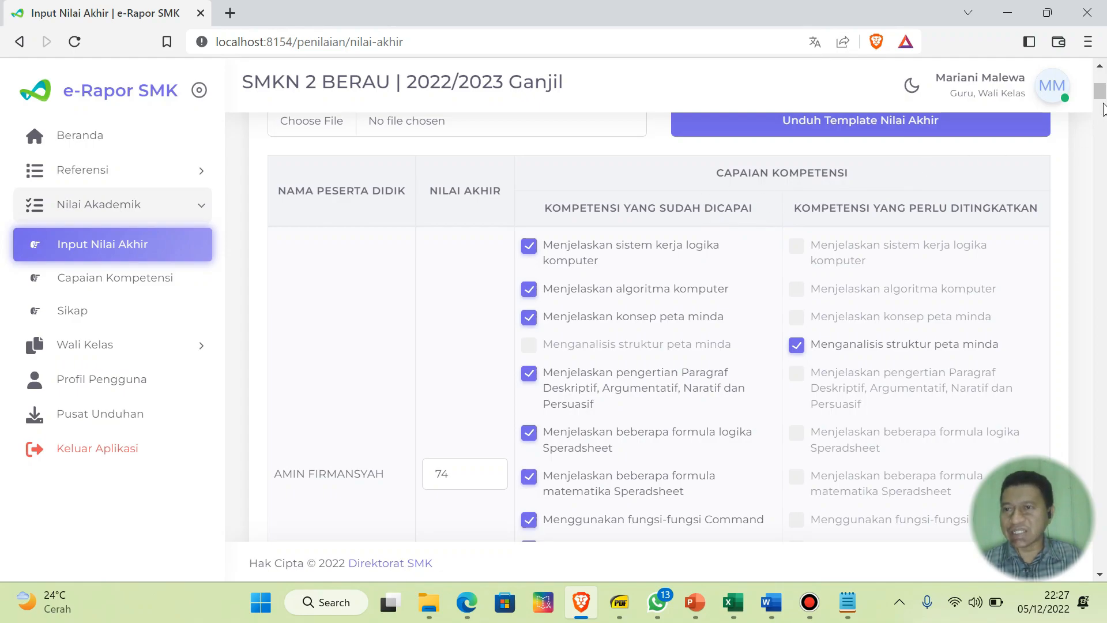
# - Go to the end of the student list and save the entered final grades and competency achievements
pyautogui.moveTo(1101, 95); pyautogui.dragTo(1097, 571)
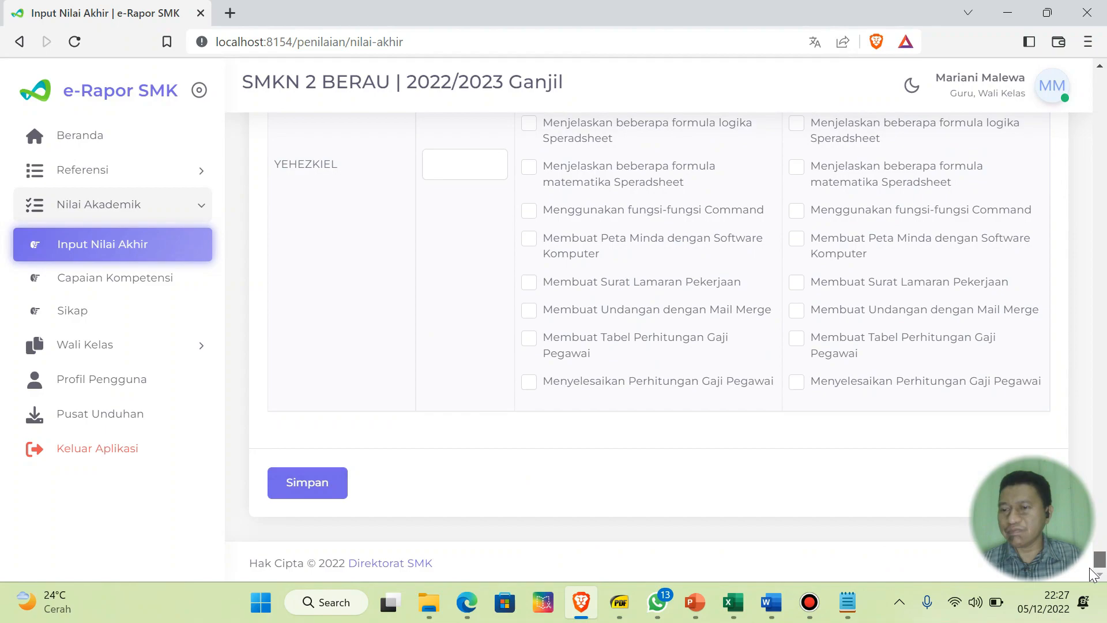
pyautogui.scroll(3, 684, 366)
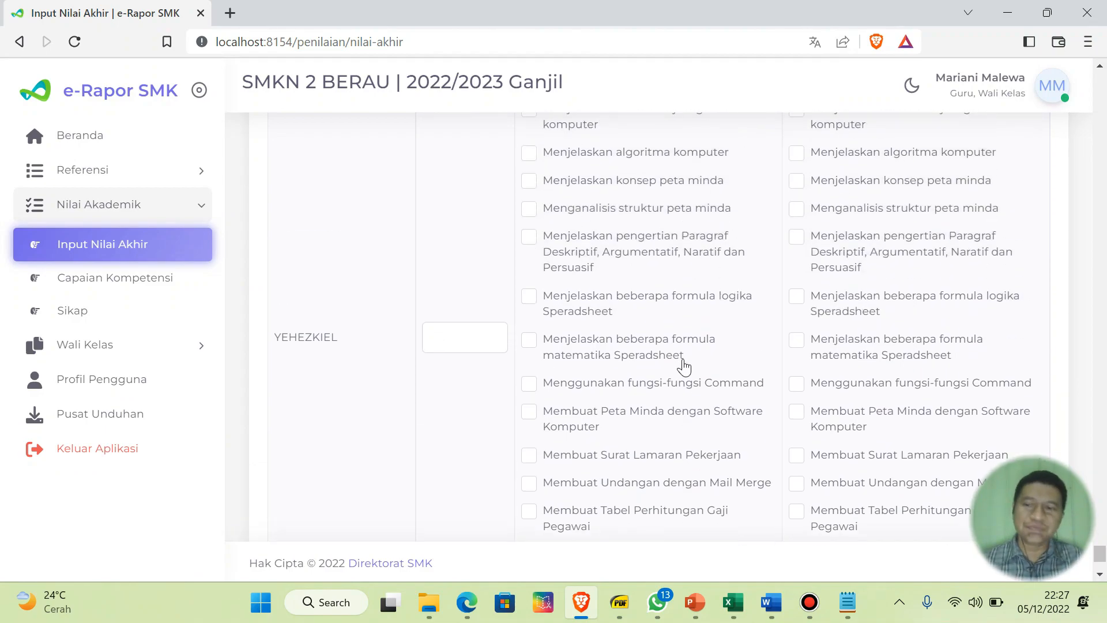
pyautogui.scroll(-3, 684, 367)
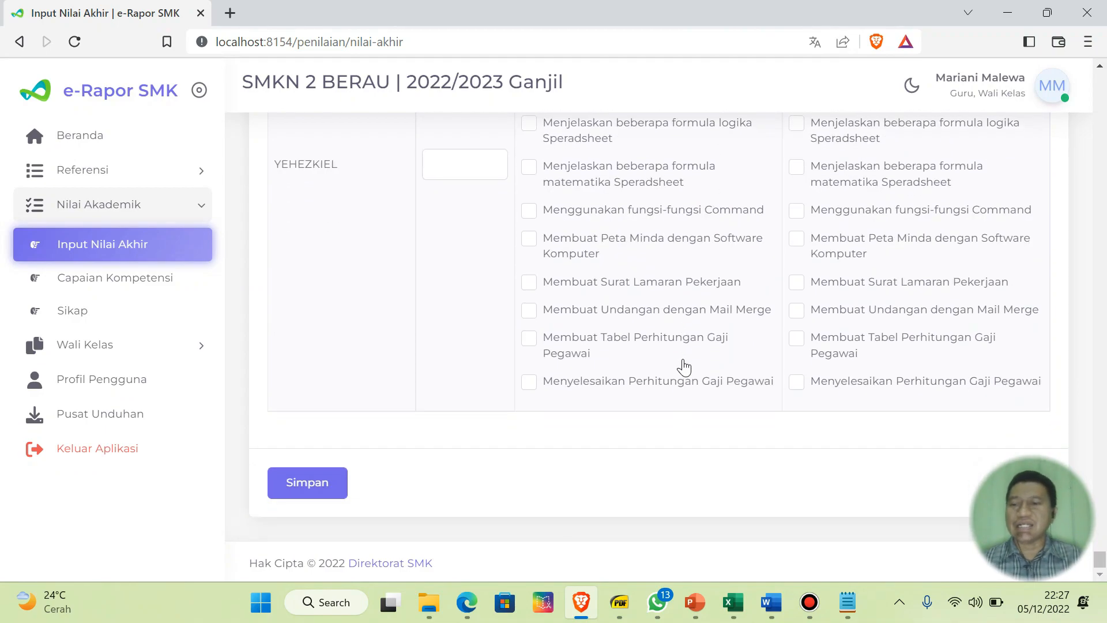
pyautogui.click(319, 490)
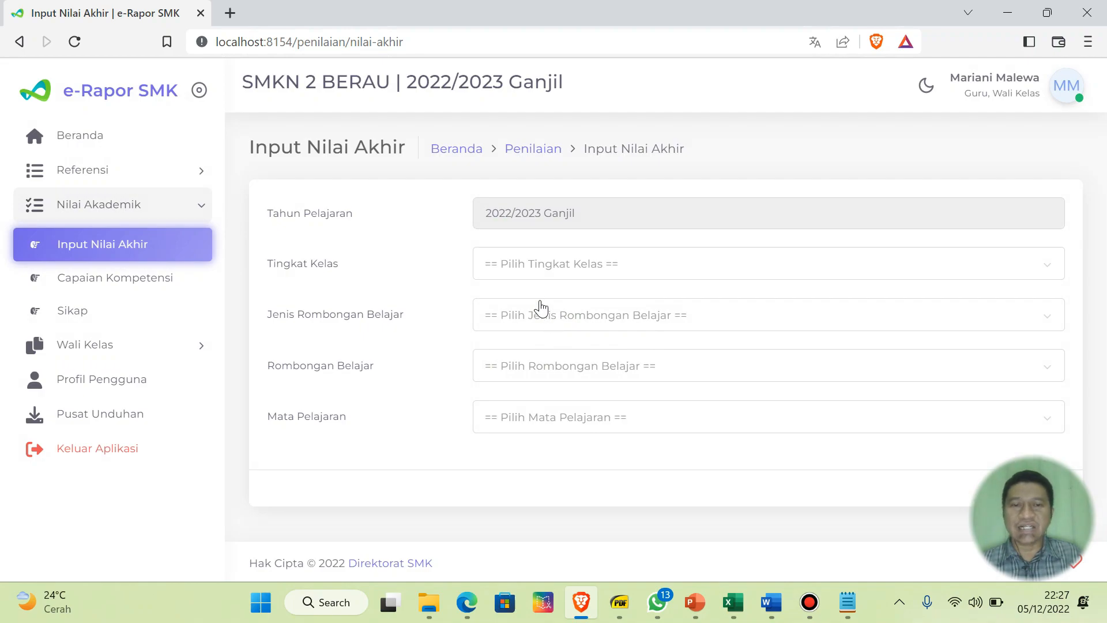
# - Switch to the Word outline and highlight item 4, Input Nilai Akhir, in green
pyautogui.moveTo(739, 617)
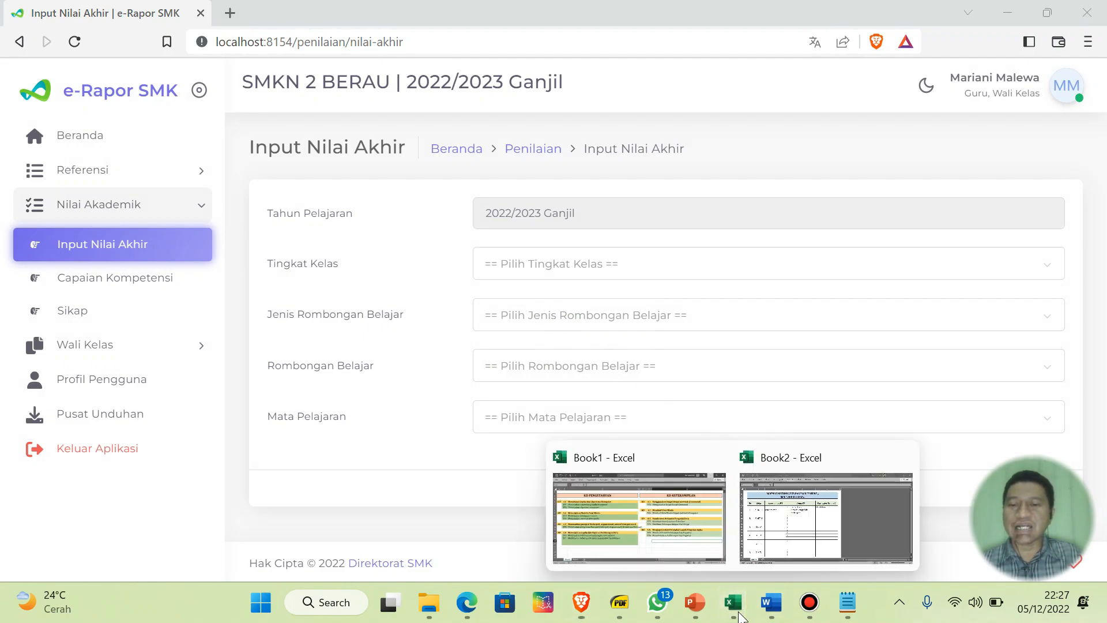
pyautogui.click(771, 601)
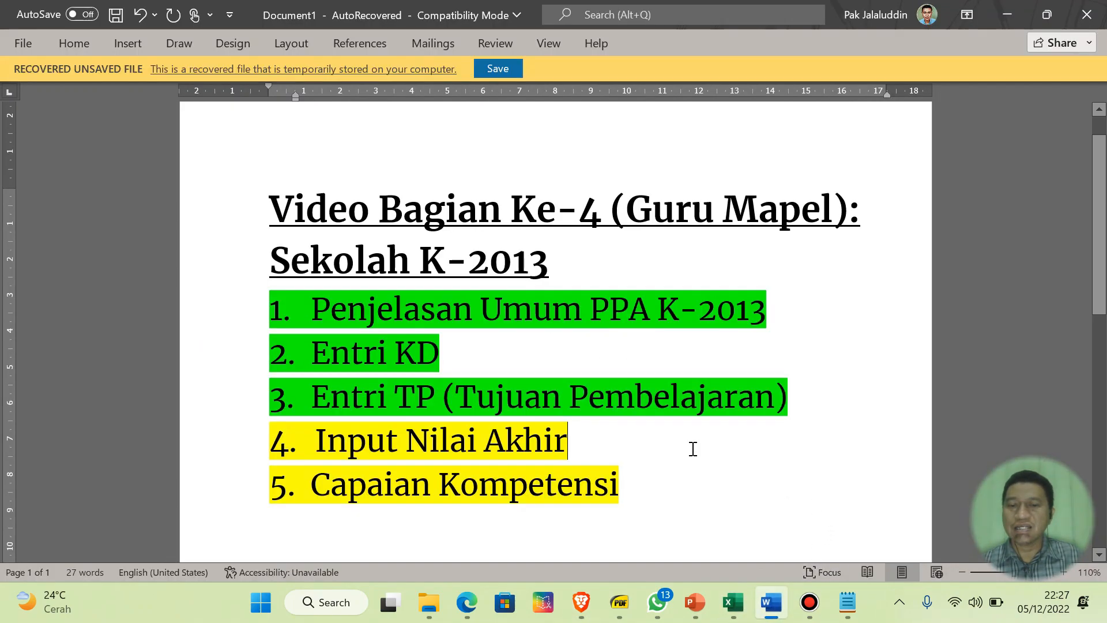
pyautogui.click(252, 447)
pyautogui.click(63, 44)
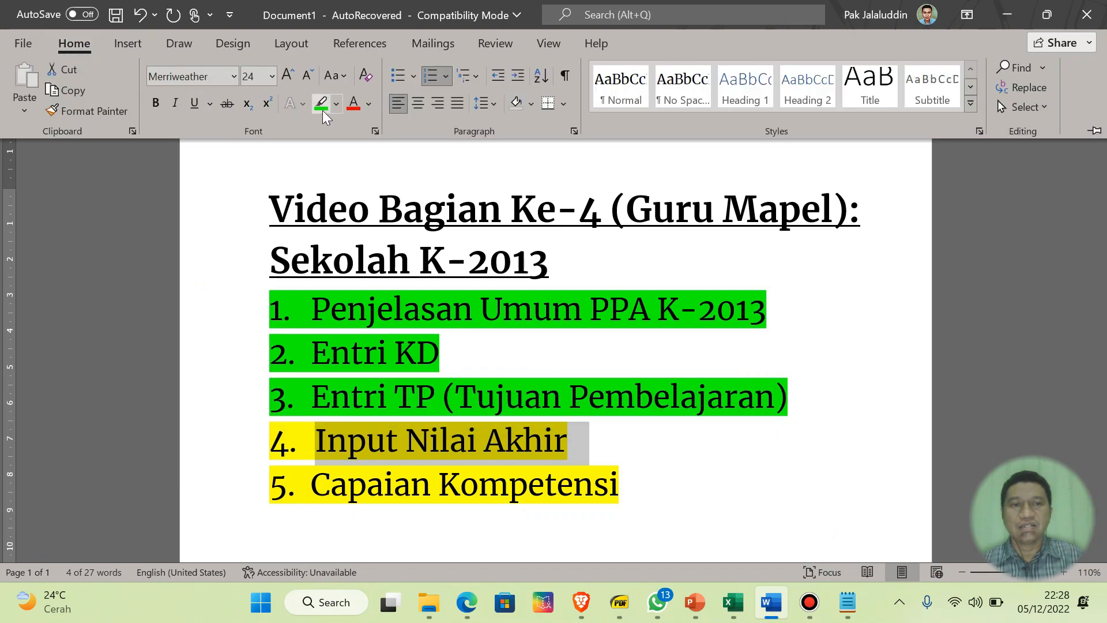
pyautogui.click(322, 110)
pyautogui.click(625, 448)
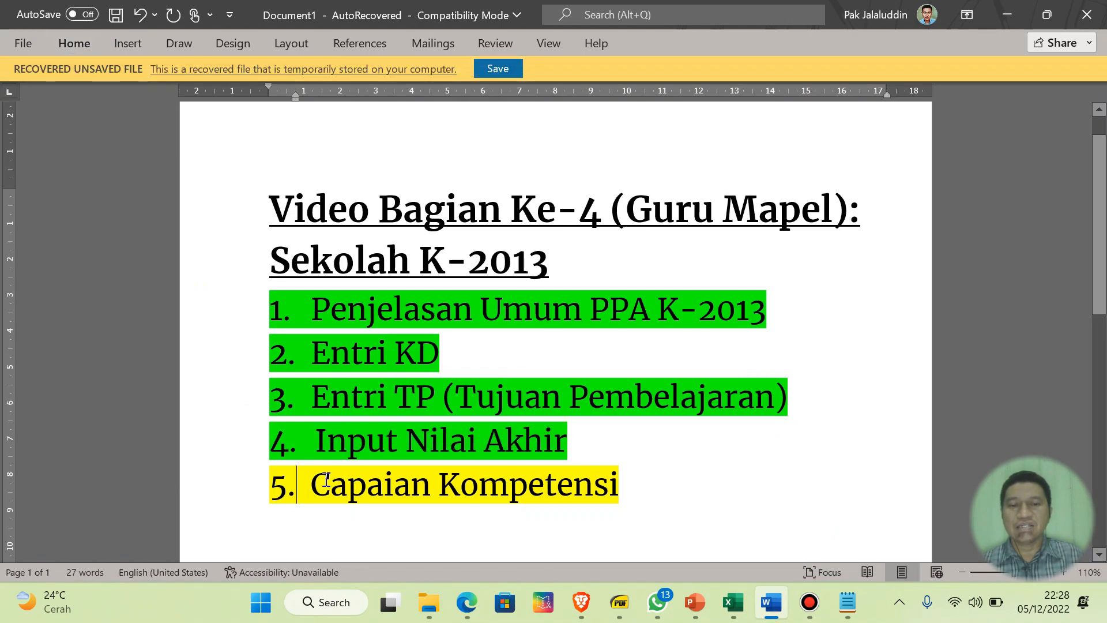
# - Highlight item 5, Capaian Kompetensi, in green in the outline
pyautogui.click(244, 496)
pyautogui.click(76, 44)
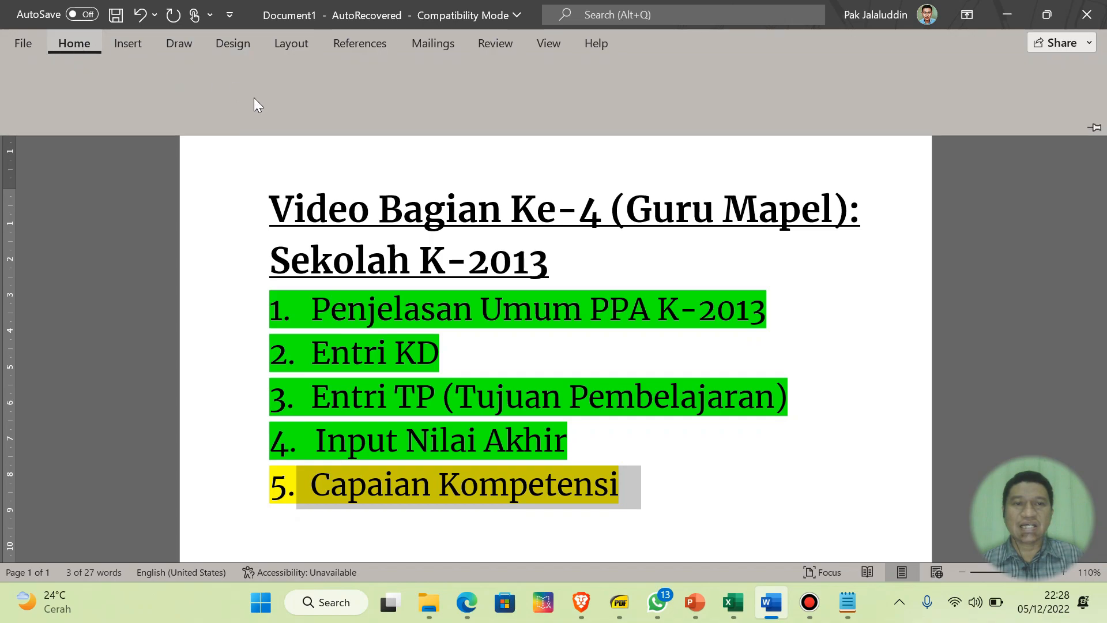
pyautogui.click(320, 106)
pyautogui.click(652, 421)
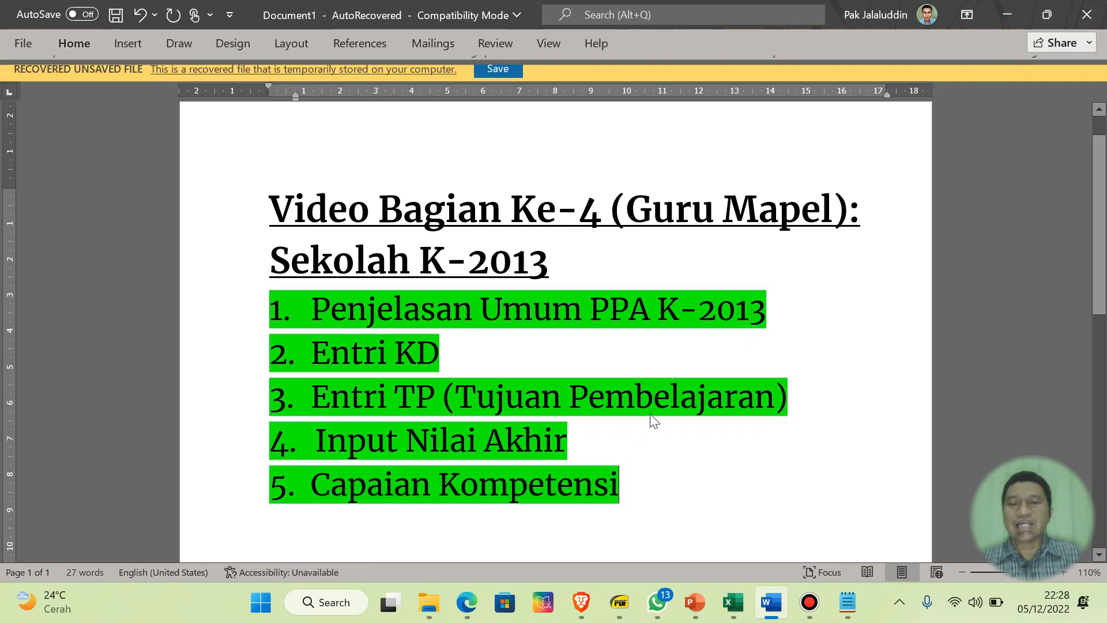
# - Return to e-Rapor SMK and open the Capaian Kompetensi page of Nilai Akademik
pyautogui.click(581, 602)
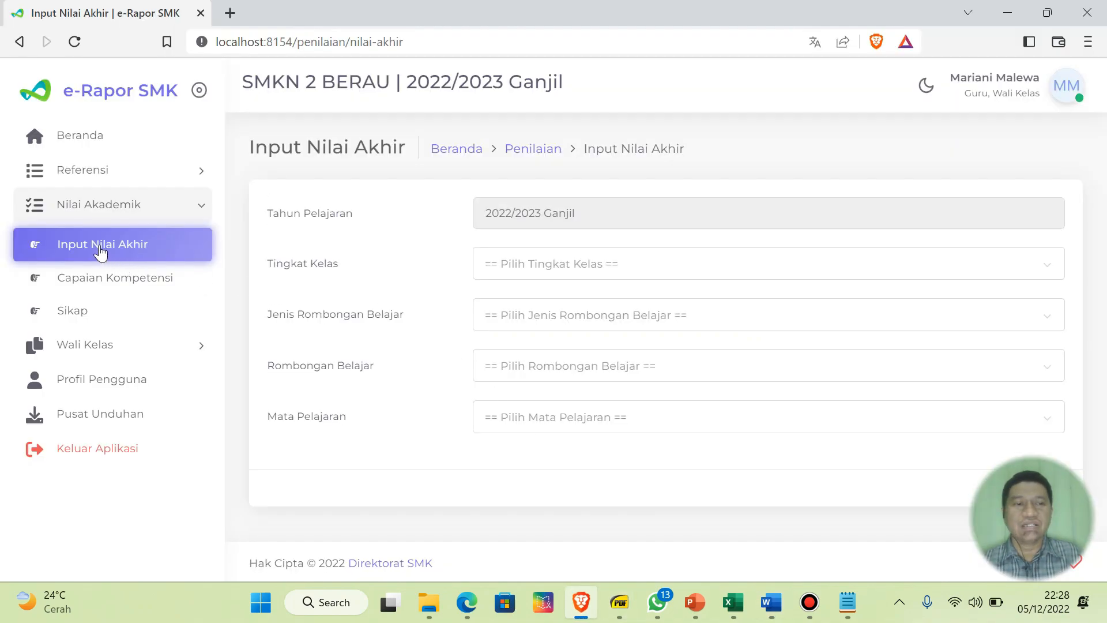
pyautogui.click(109, 213)
pyautogui.click(109, 213)
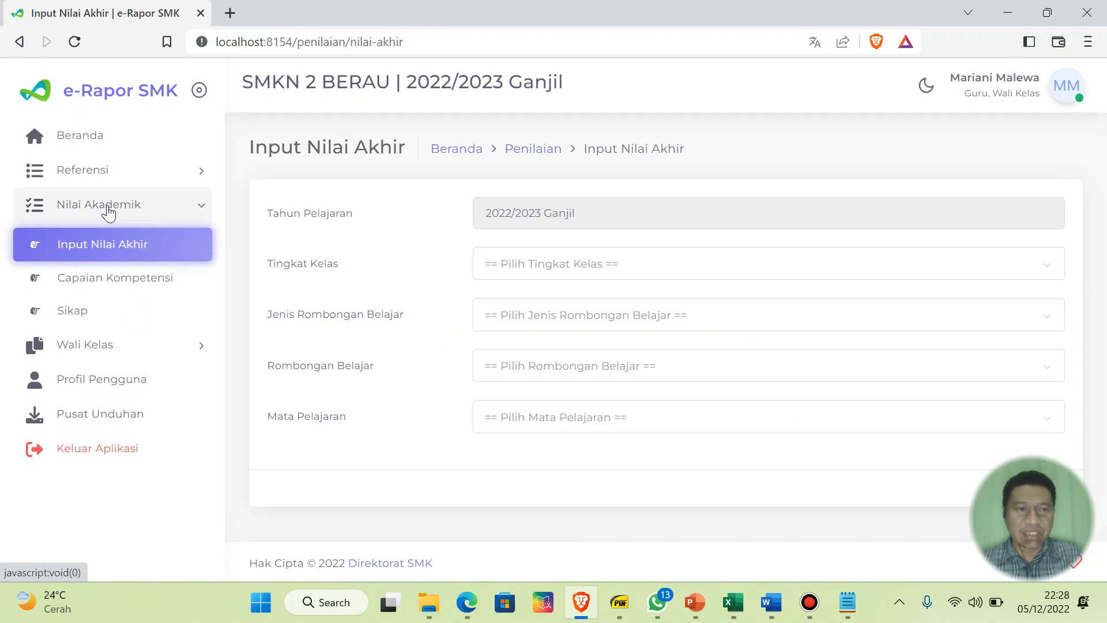
pyautogui.click(92, 277)
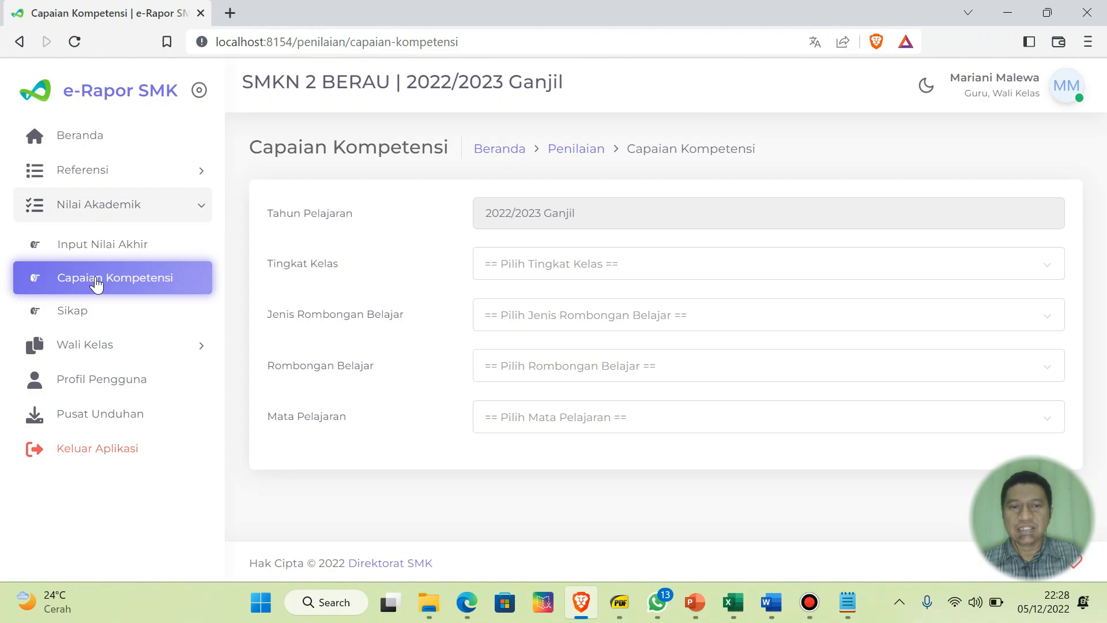
# - Load the competency descriptions for Kelas 10, Reguler, class X-ATU and the subject Simulasi dan Komunikasi Digital
pyautogui.click(493, 266)
pyautogui.click(548, 291)
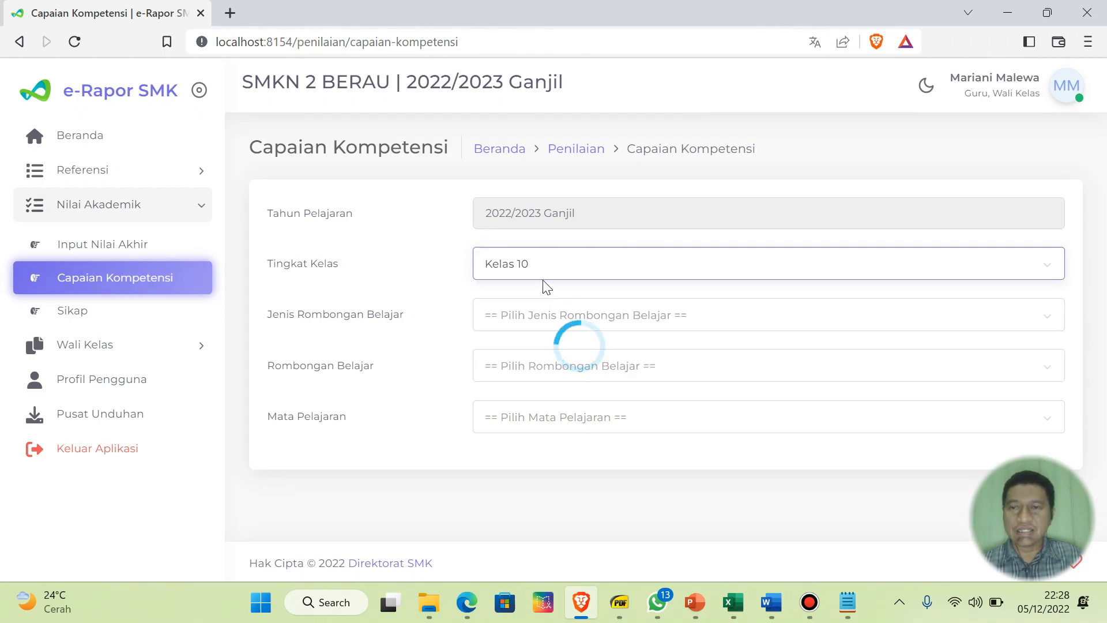
pyautogui.click(575, 316)
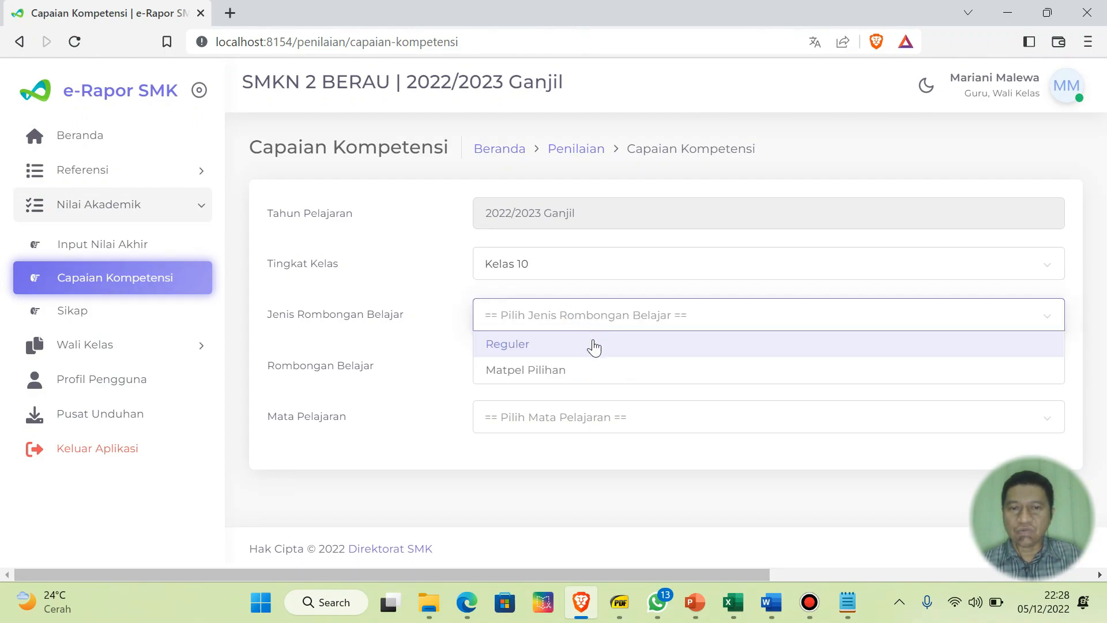
pyautogui.click(535, 343)
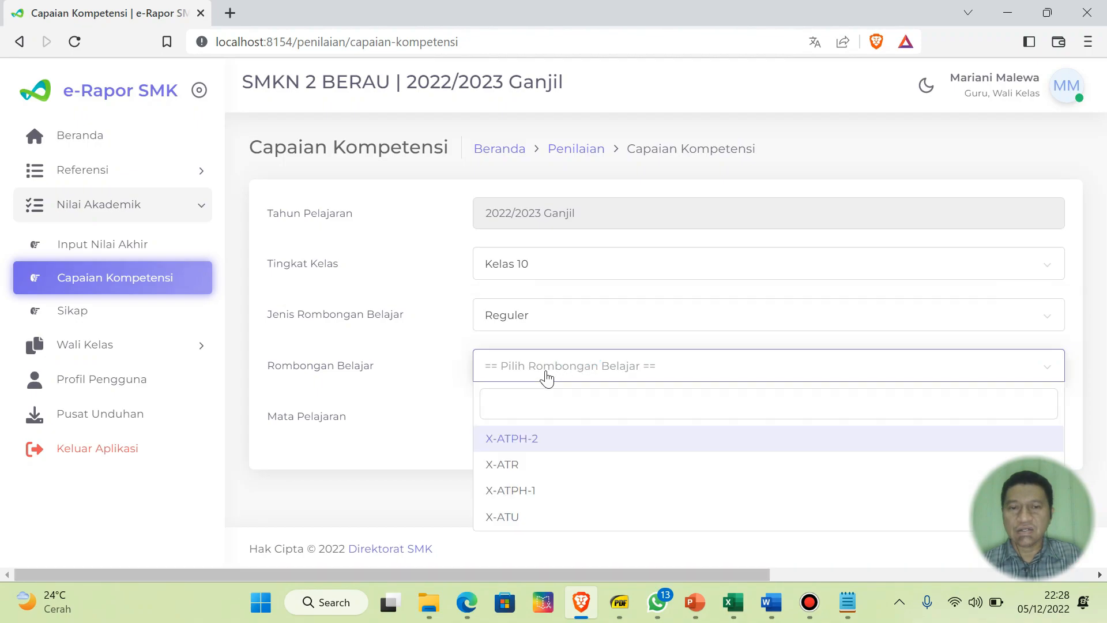
pyautogui.click(548, 372)
pyautogui.click(516, 517)
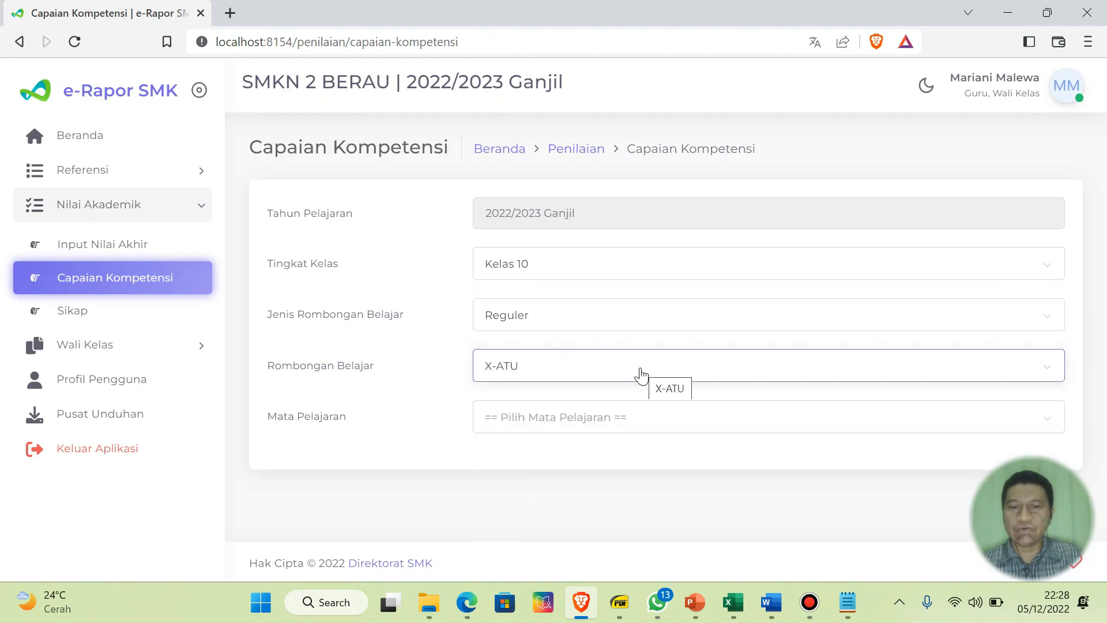
pyautogui.click(597, 425)
pyautogui.click(616, 520)
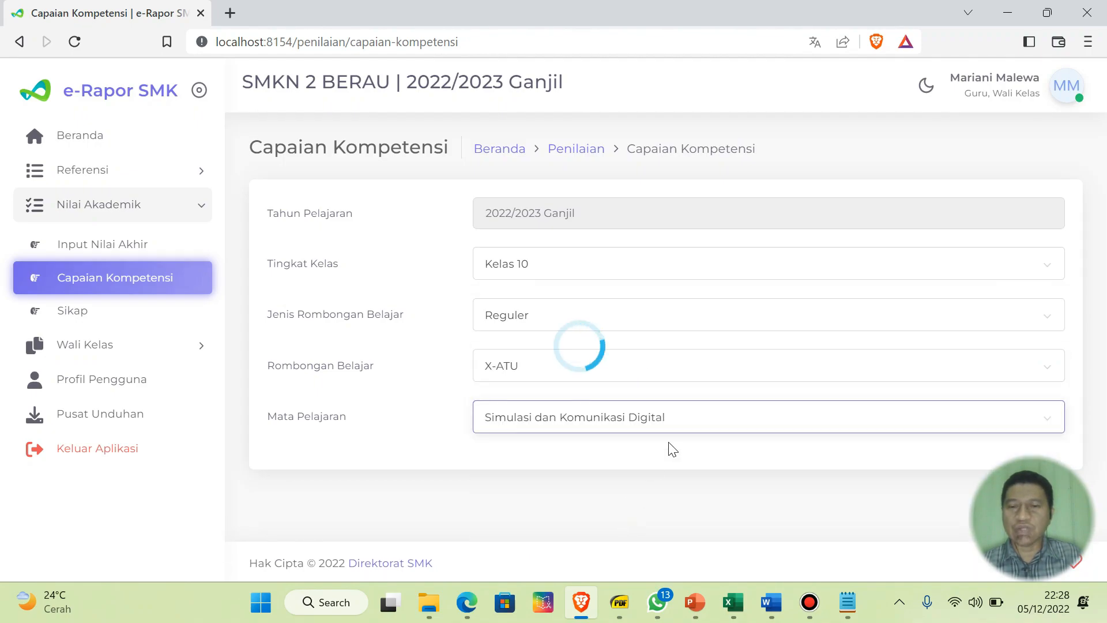
# - Review the generated achieved and needs-improvement competency descriptions of the graded students in class X-ATU
pyautogui.scroll(-5, 741, 287)
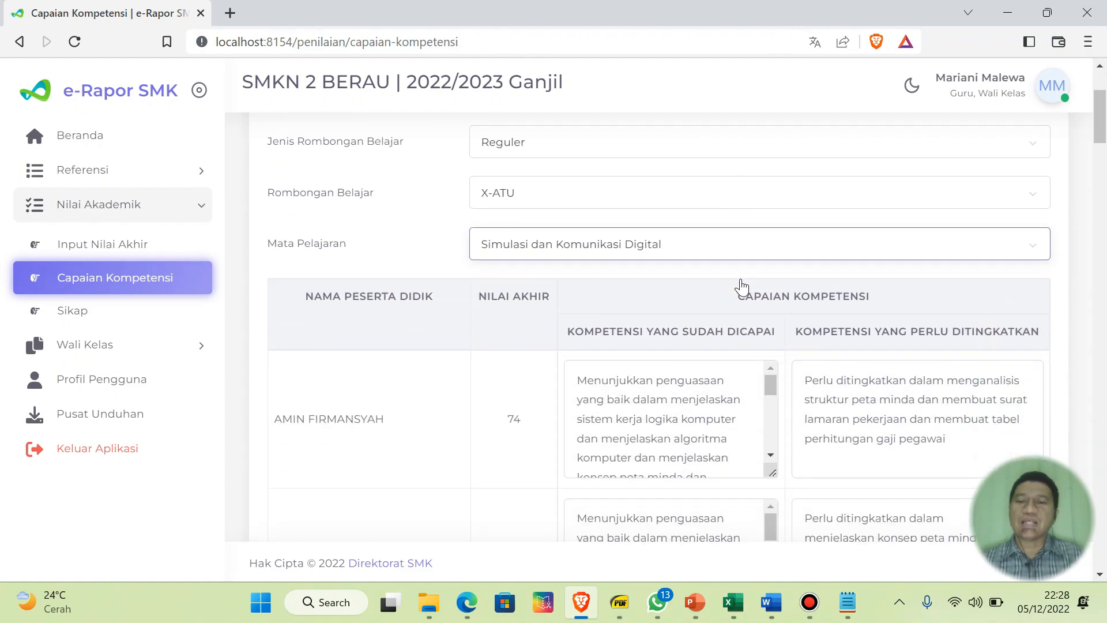
pyautogui.scroll(-3, 742, 279)
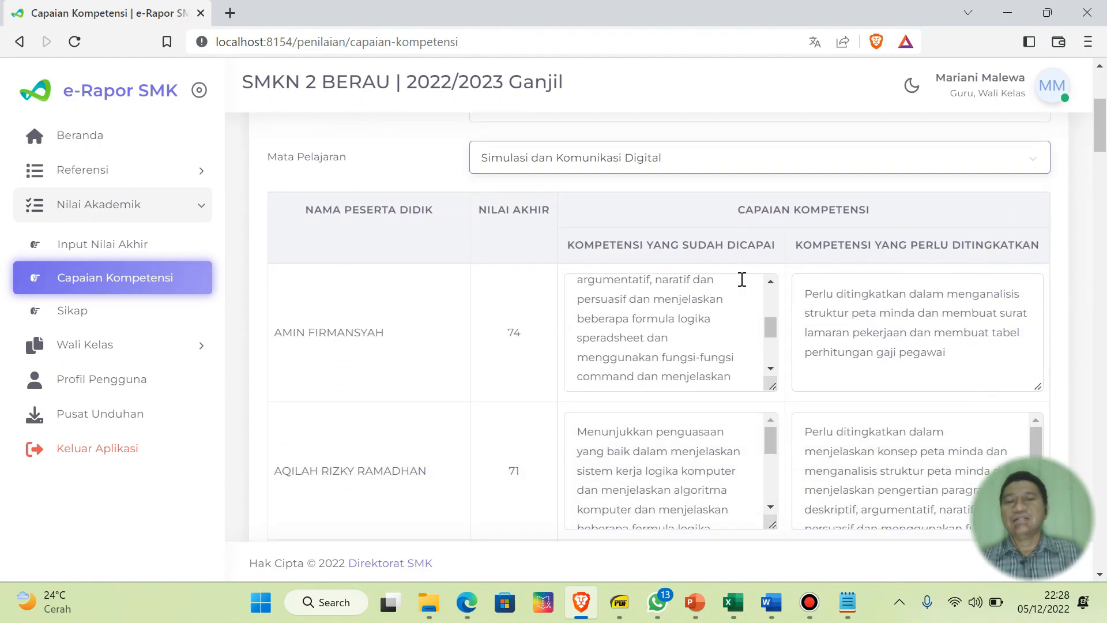
pyautogui.click(861, 210)
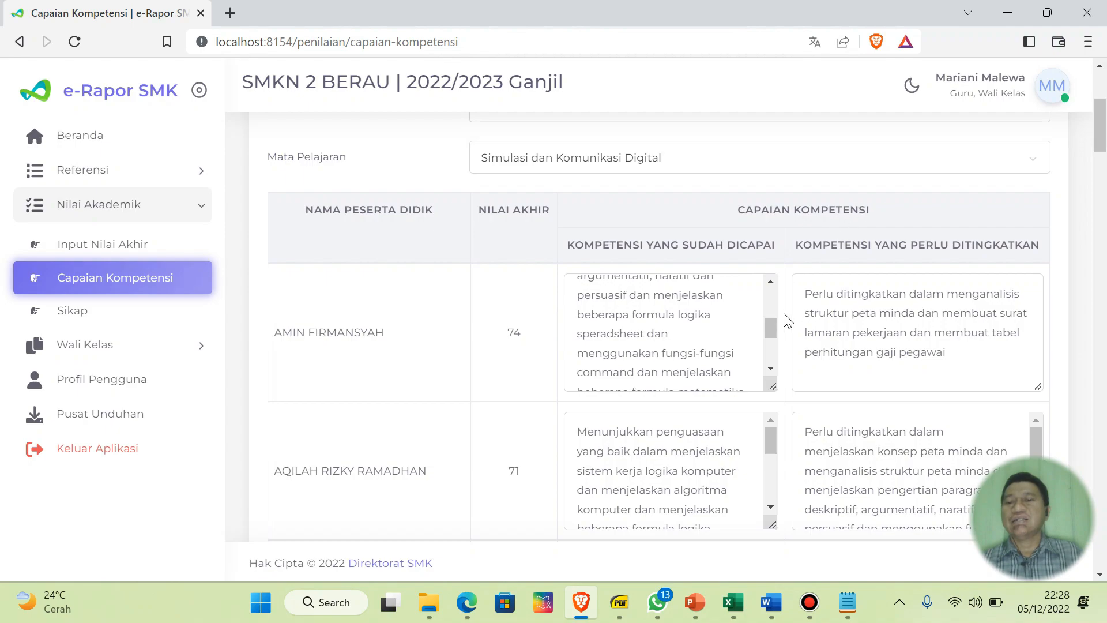
pyautogui.moveTo(772, 330); pyautogui.dragTo(776, 286)
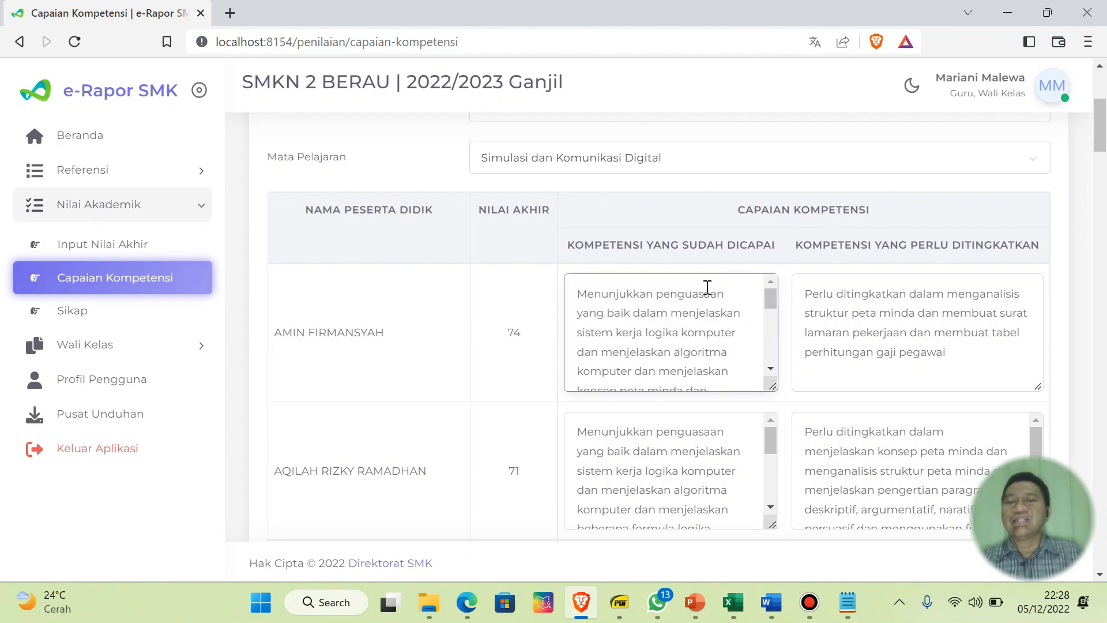
pyautogui.moveTo(580, 298); pyautogui.dragTo(735, 345)
pyautogui.click(740, 386)
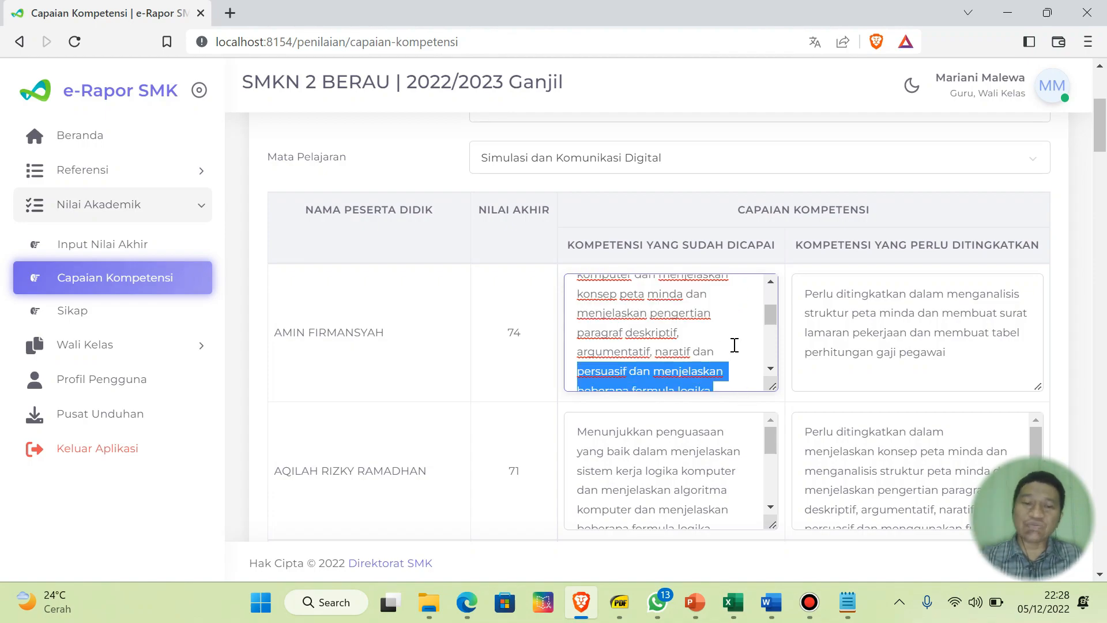
pyautogui.scroll(-3, 741, 282)
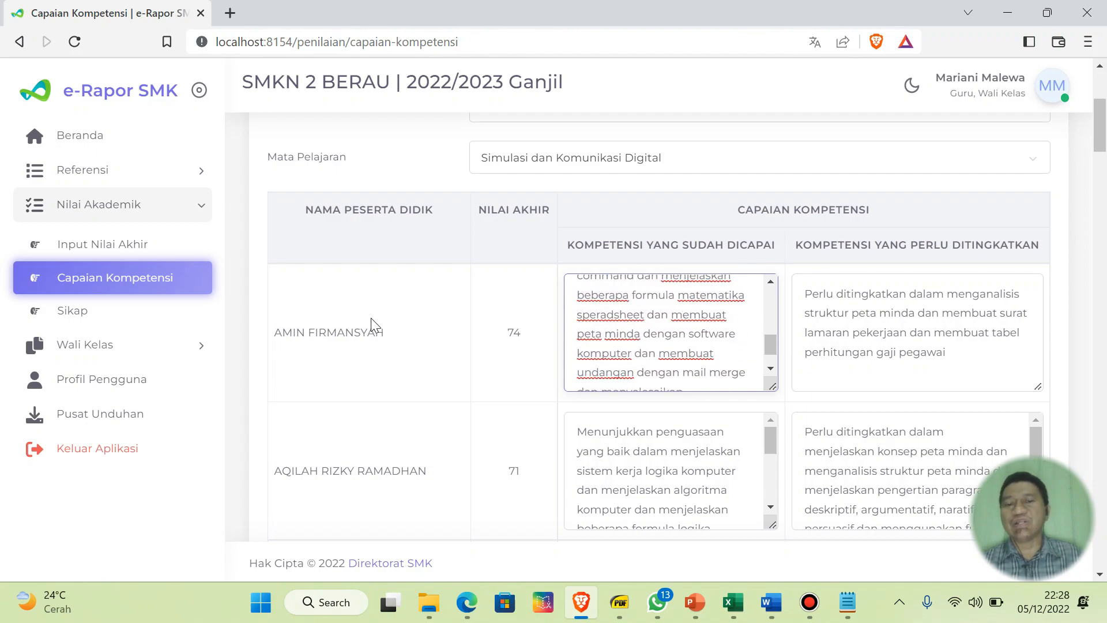
pyautogui.scroll(-15, 375, 313)
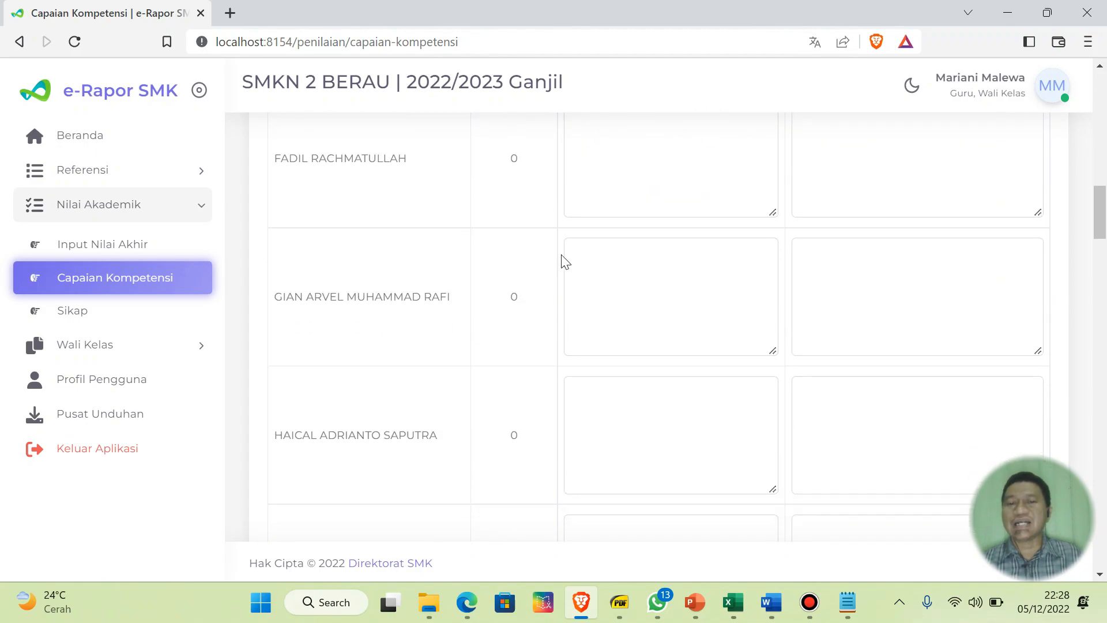
pyautogui.scroll(18, 616, 302)
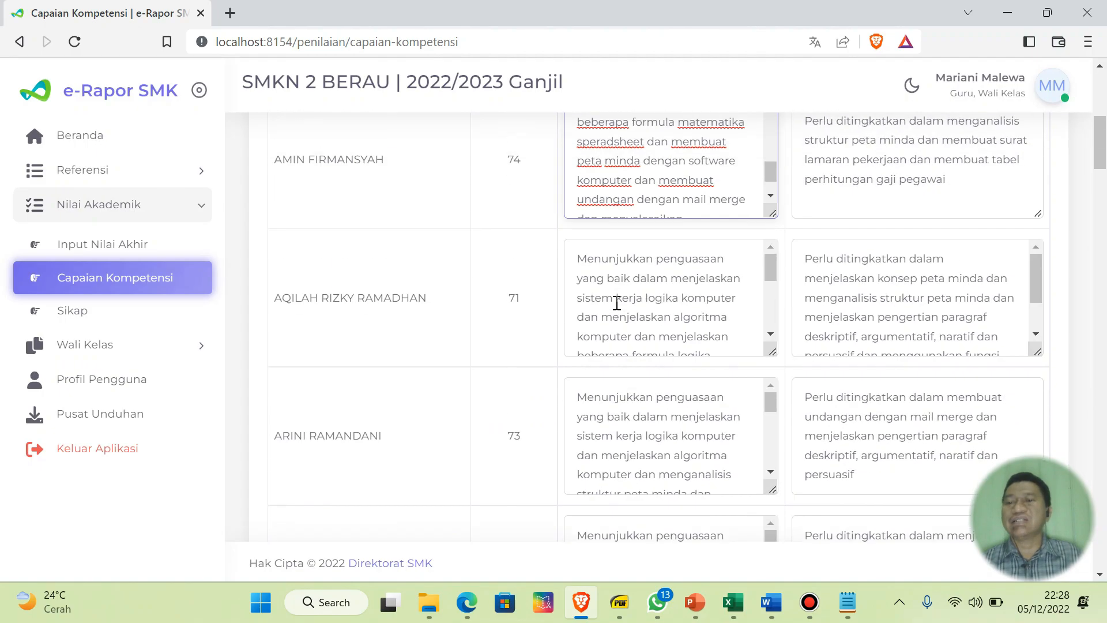
# - Go to the end of the student list and save the competency descriptions
pyautogui.scroll(-2, 730, 411)
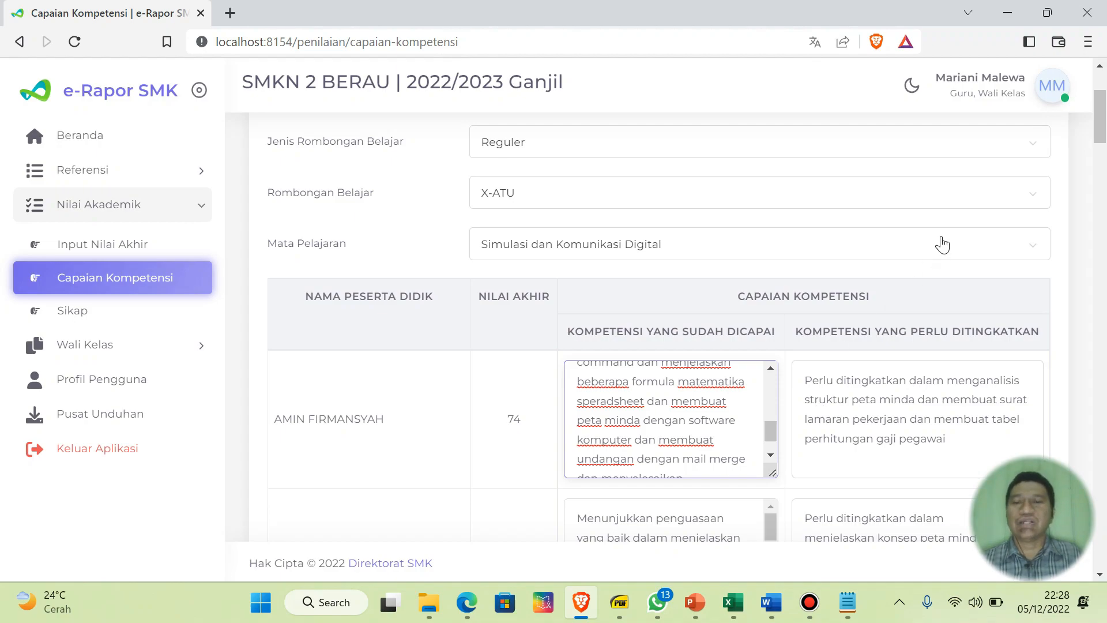
pyautogui.moveTo(1100, 123); pyautogui.dragTo(1069, 553)
pyautogui.click(335, 522)
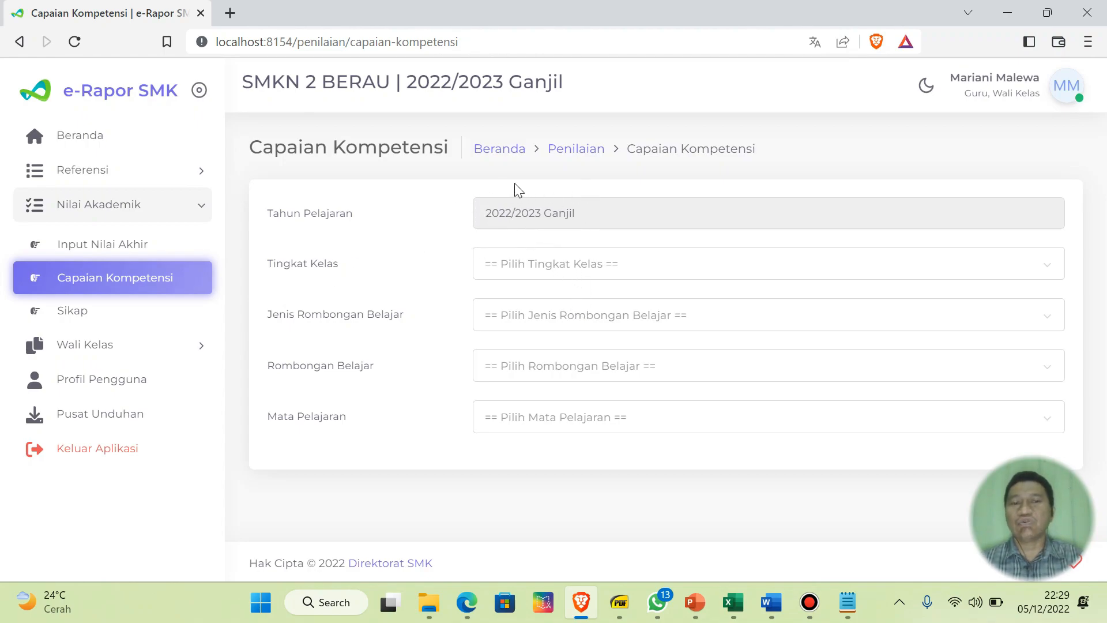
# - Log out of e-Rapor SMK and log in with the X-ATU homeroom teacher's username and password
pyautogui.click(108, 453)
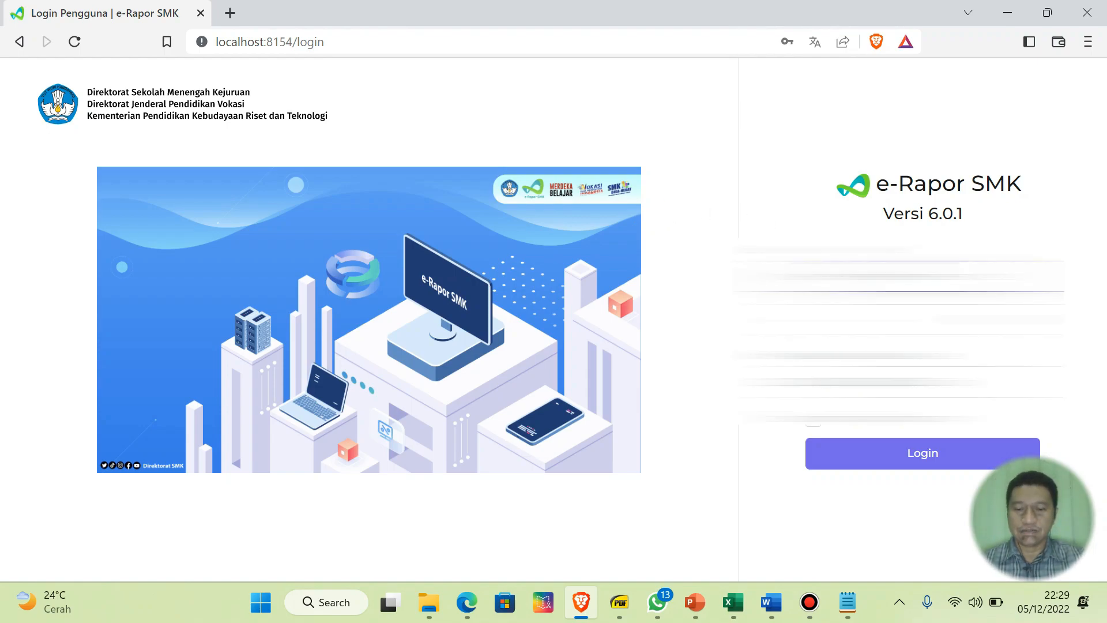
pyautogui.click(922, 276)
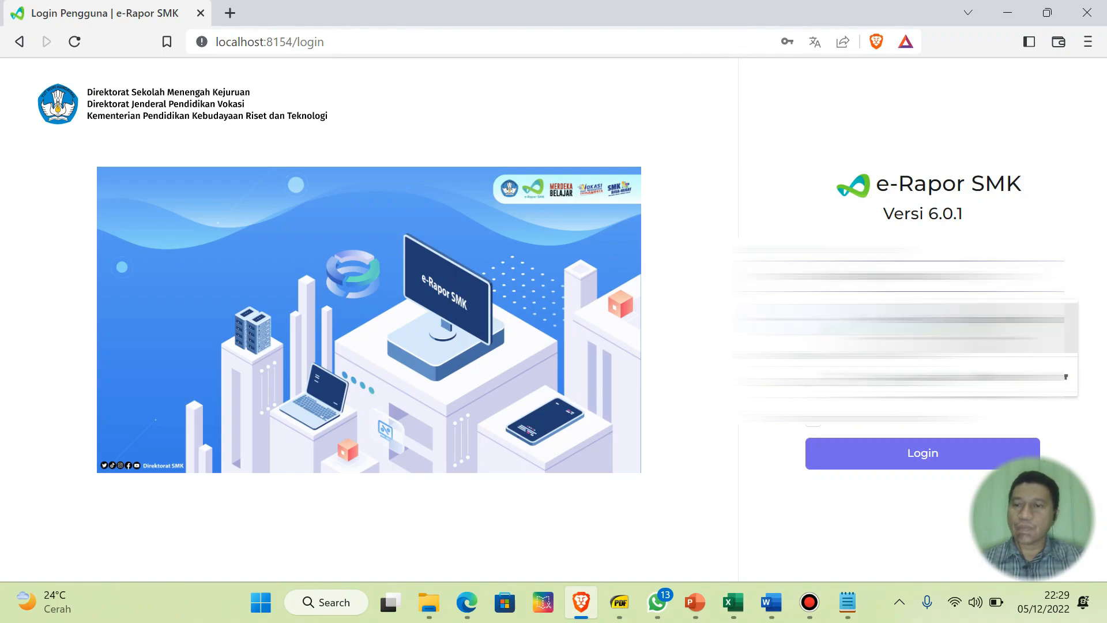
pyautogui.click(926, 444)
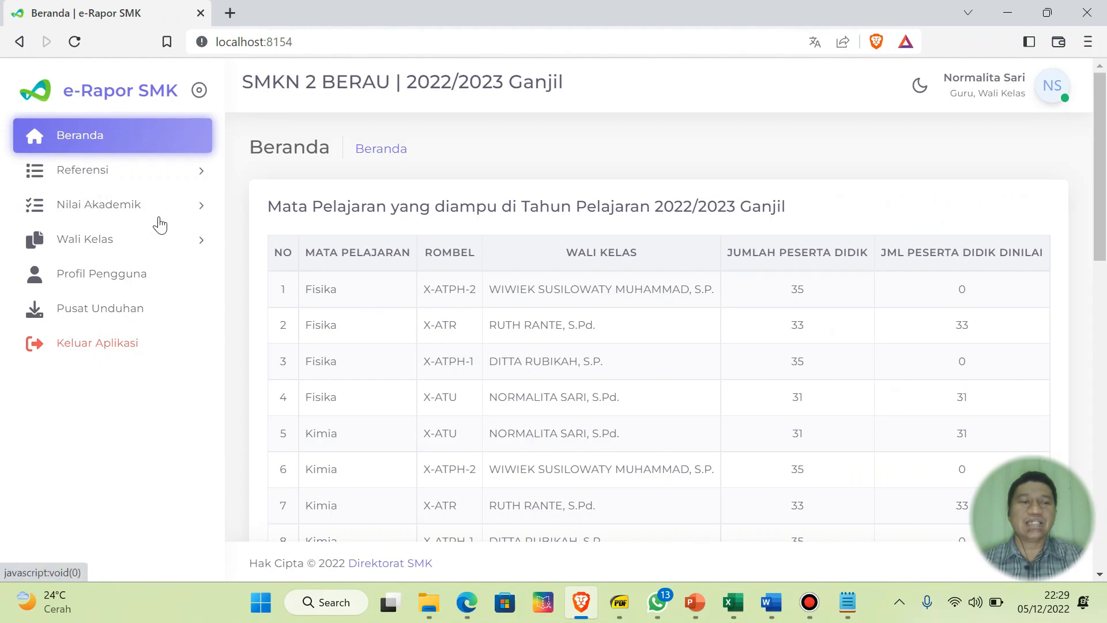
# - Open Cetak Rapor in the Wali Kelas section and display the first student's Rapor Akademik PDF
pyautogui.click(77, 247)
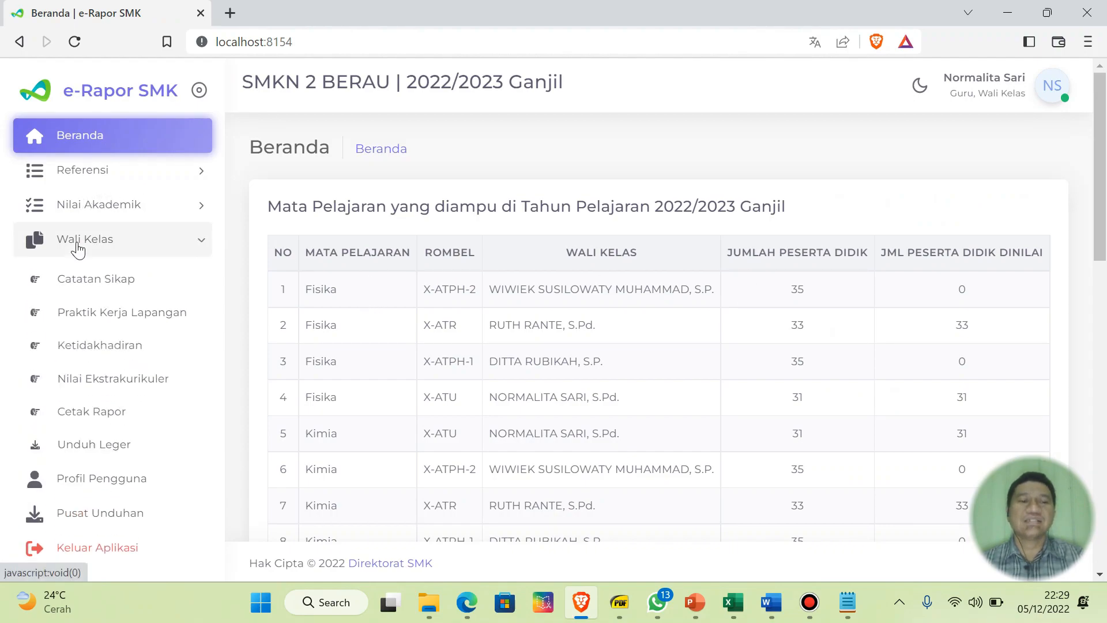
pyautogui.click(106, 420)
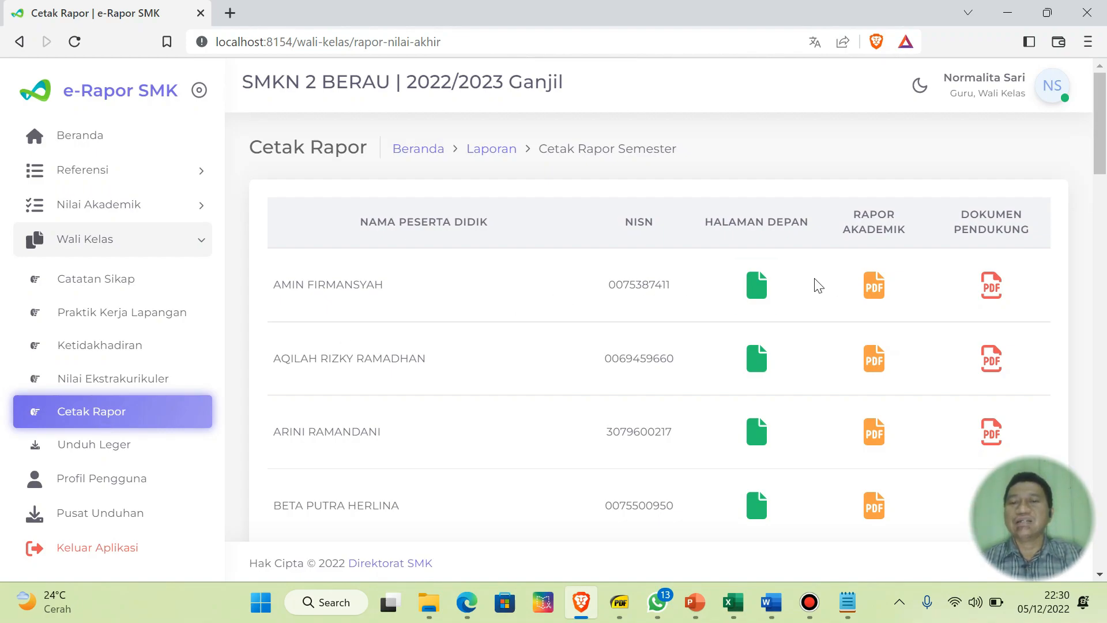
pyautogui.click(875, 291)
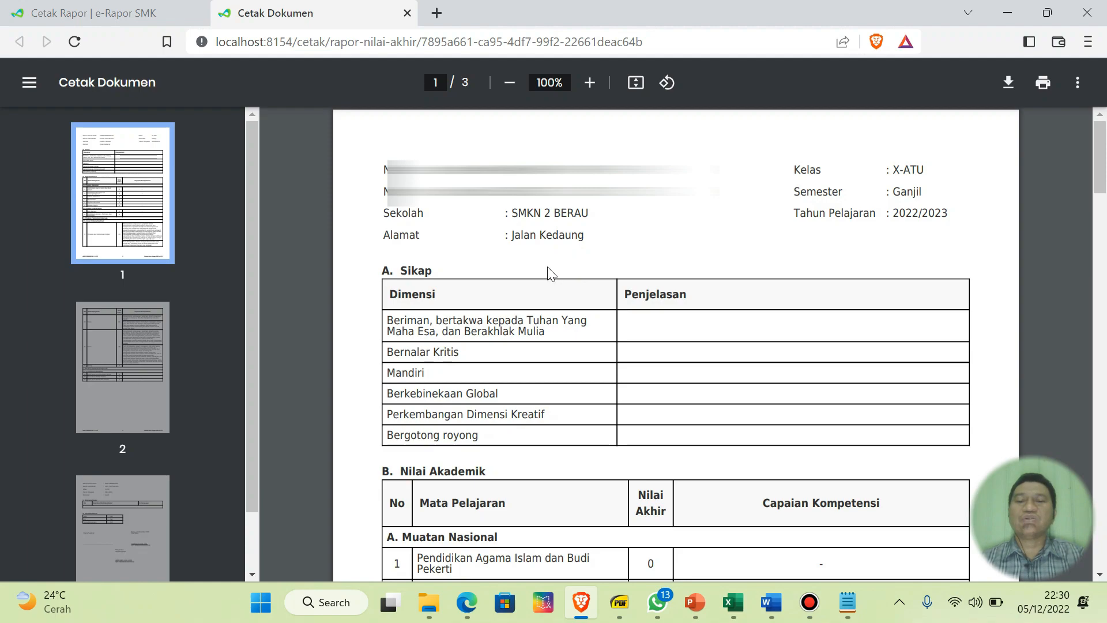
# - Examine the Simulasi dan Komunikasi Digital final grade and competency descriptions in the first student's academic report
pyautogui.scroll(-9, 549, 272)
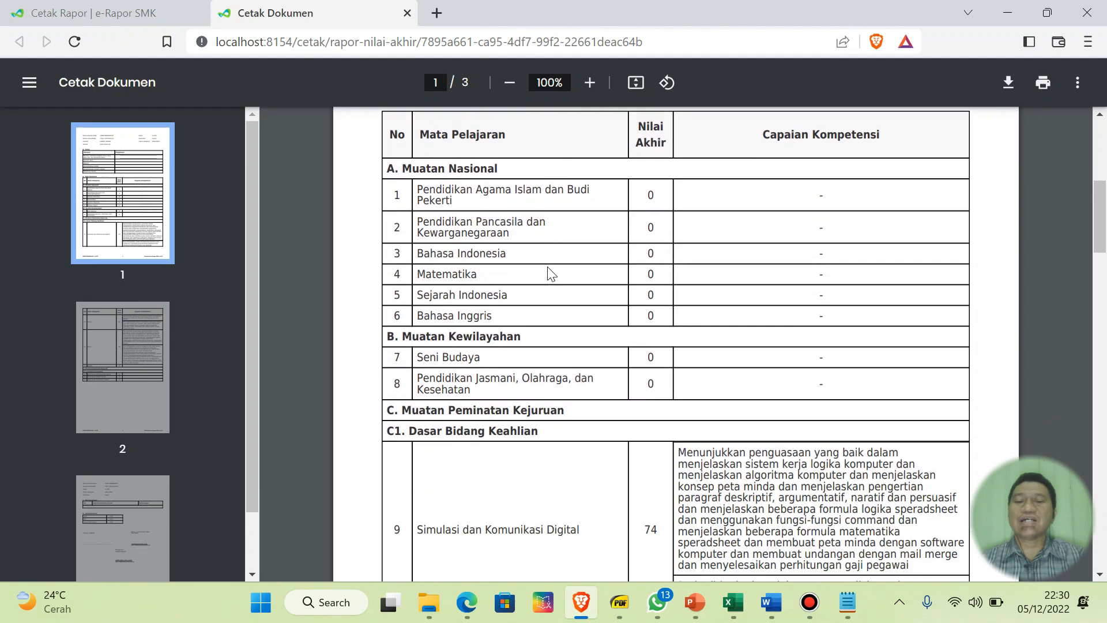
pyautogui.scroll(-2, 550, 272)
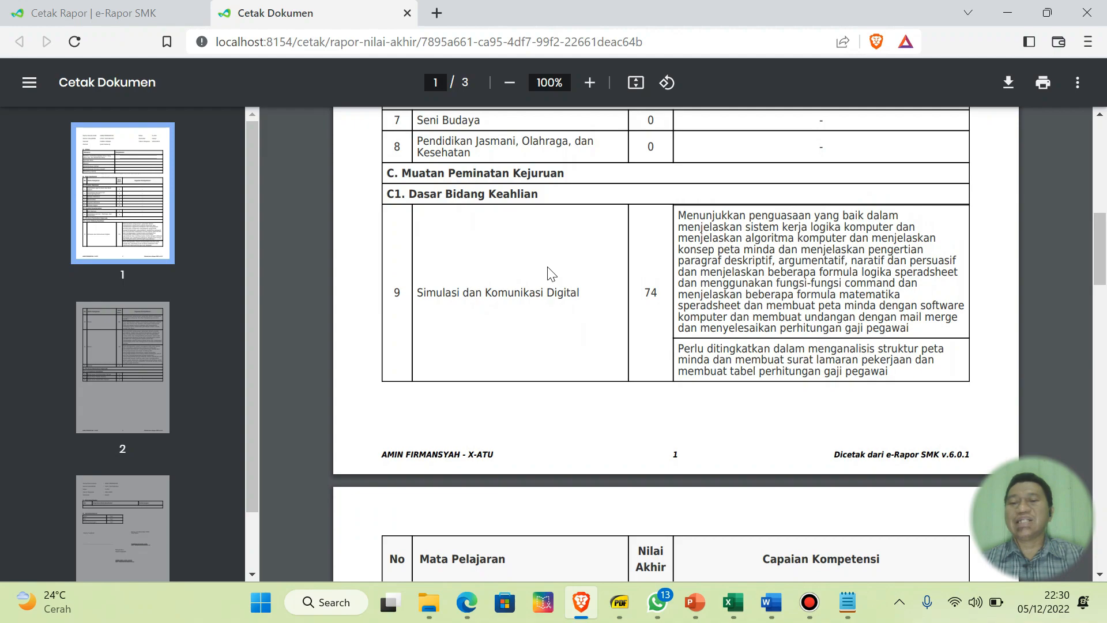
pyautogui.scroll(-2, 549, 272)
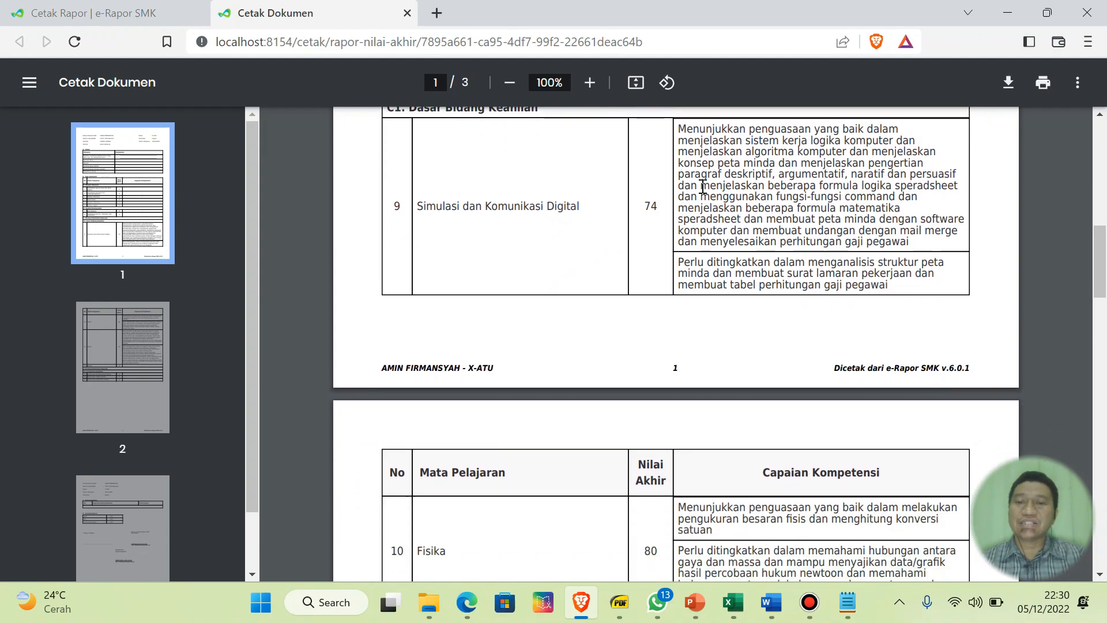
pyautogui.scroll(2, 700, 163)
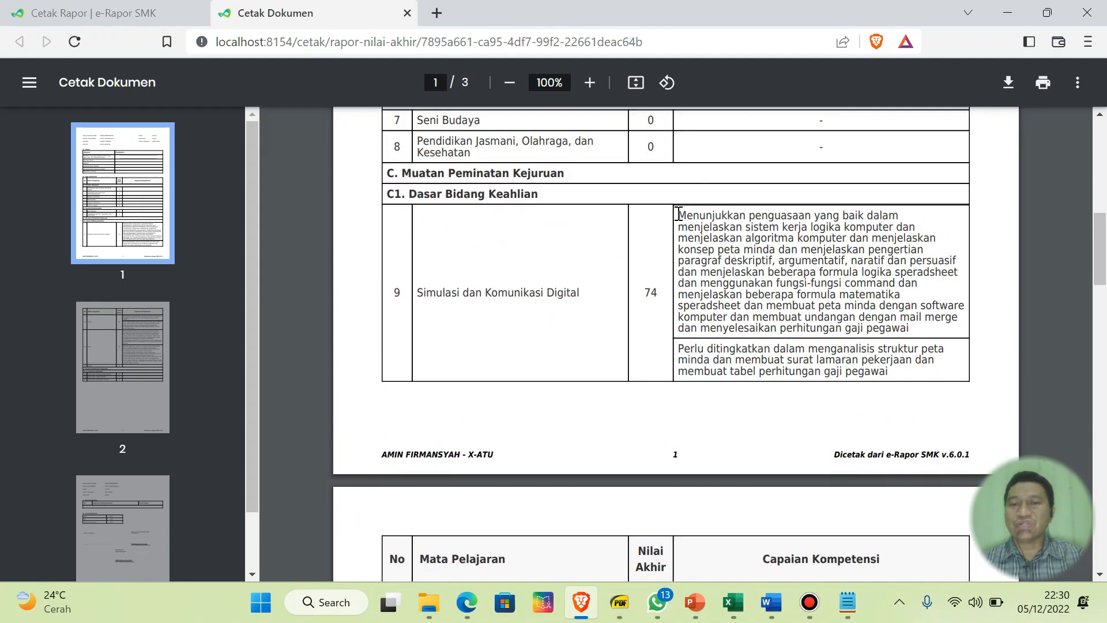
pyautogui.moveTo(678, 214); pyautogui.dragTo(877, 346)
pyautogui.click(819, 283)
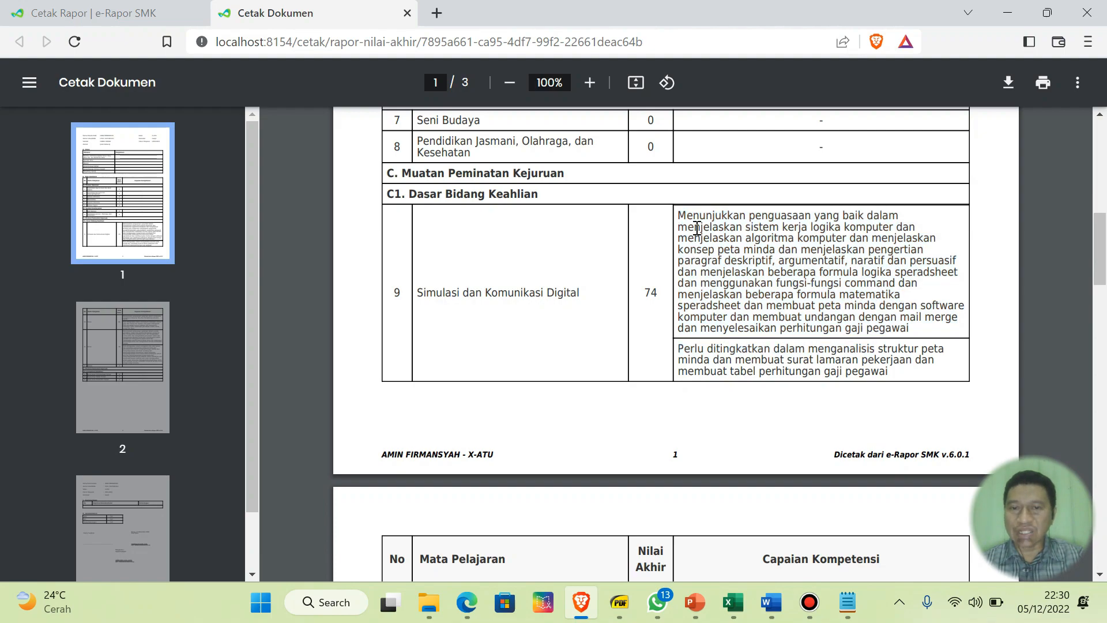
# - Read the Simulasi dan Komunikasi Digital competency descriptions and the remaining report pages, including Fisika, Kimia, Ekstrakurikuler and Ketidakhadiran
pyautogui.moveTo(675, 215); pyautogui.dragTo(890, 382)
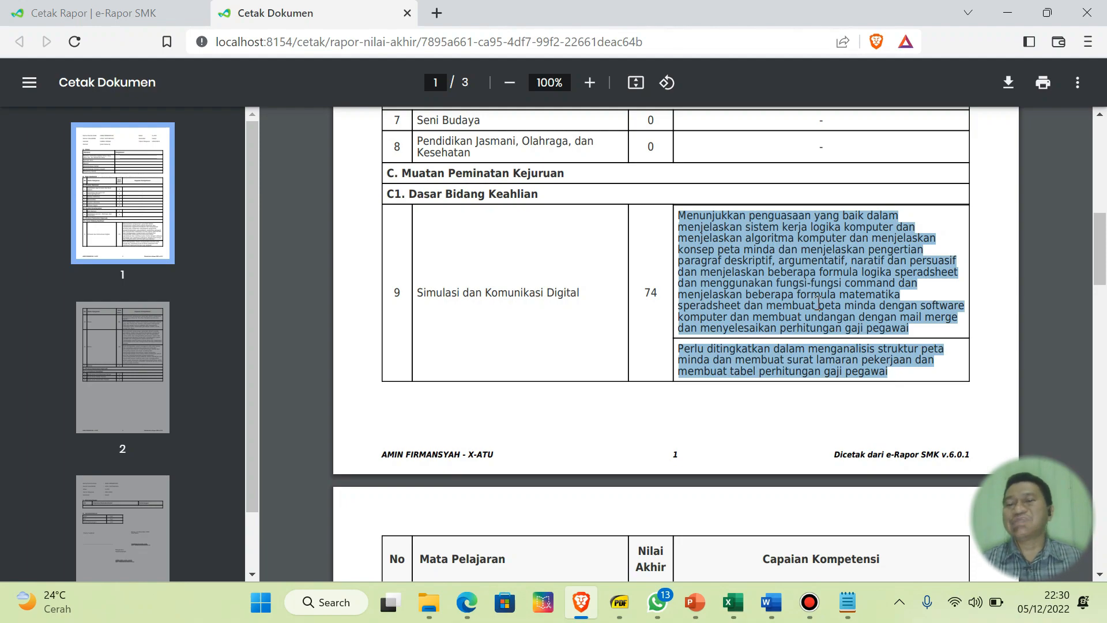
pyautogui.click(818, 304)
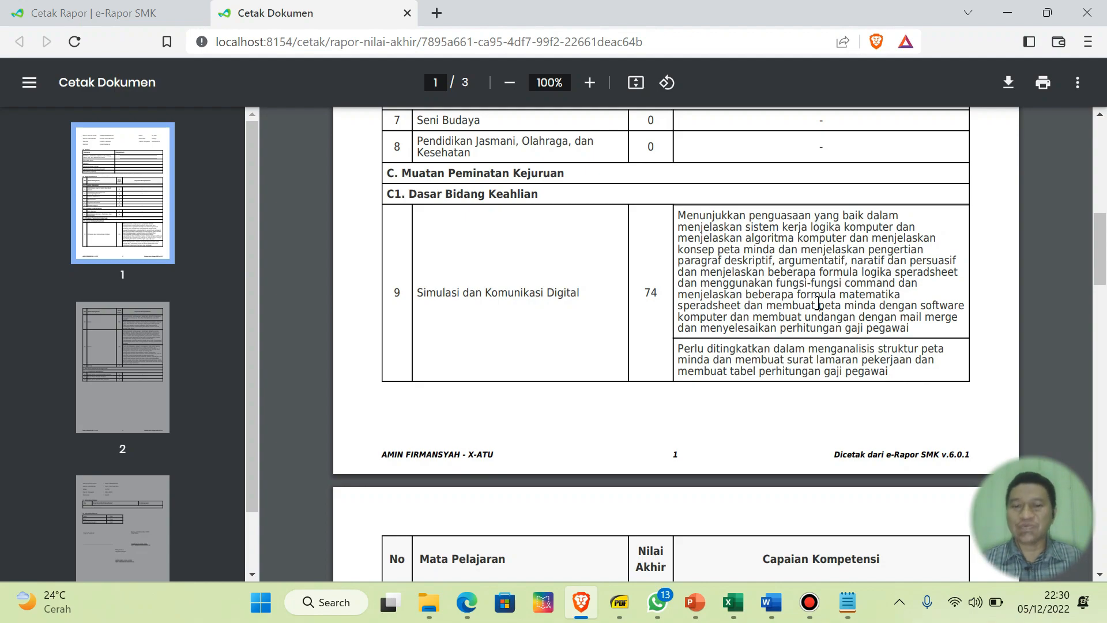
pyautogui.scroll(-3, 594, 363)
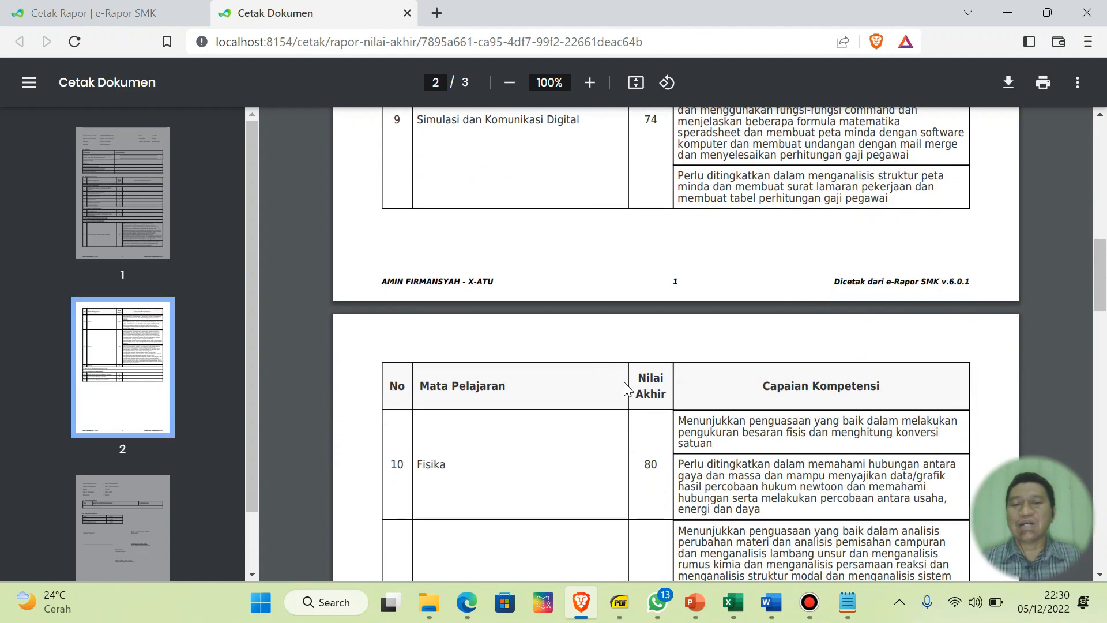
pyautogui.scroll(-3, 712, 429)
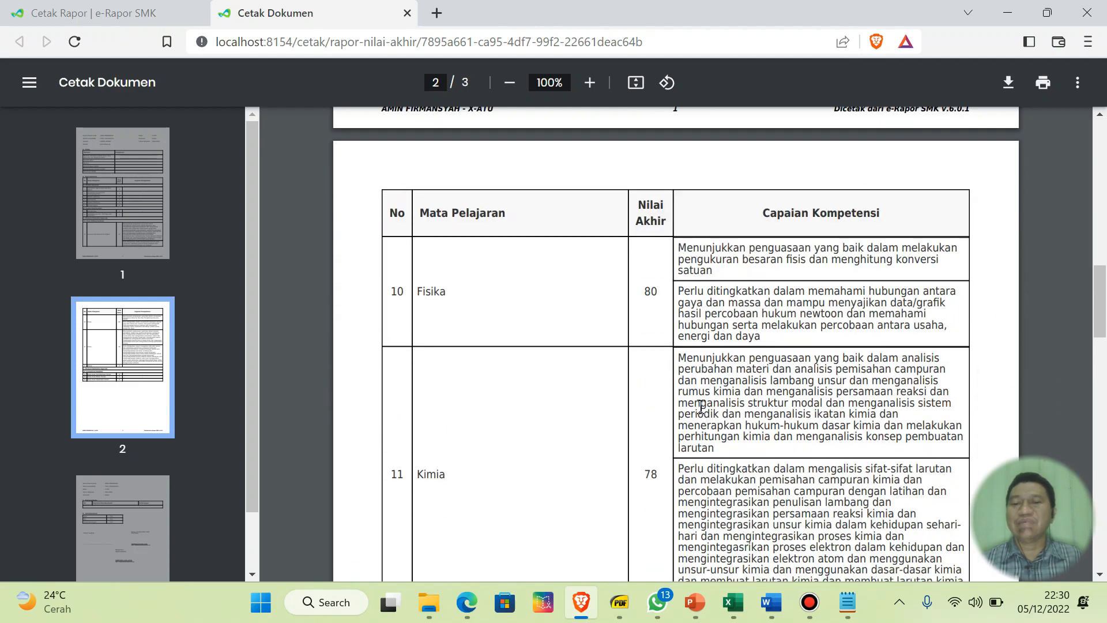
pyautogui.scroll(-4, 704, 400)
pyautogui.scroll(4, 704, 400)
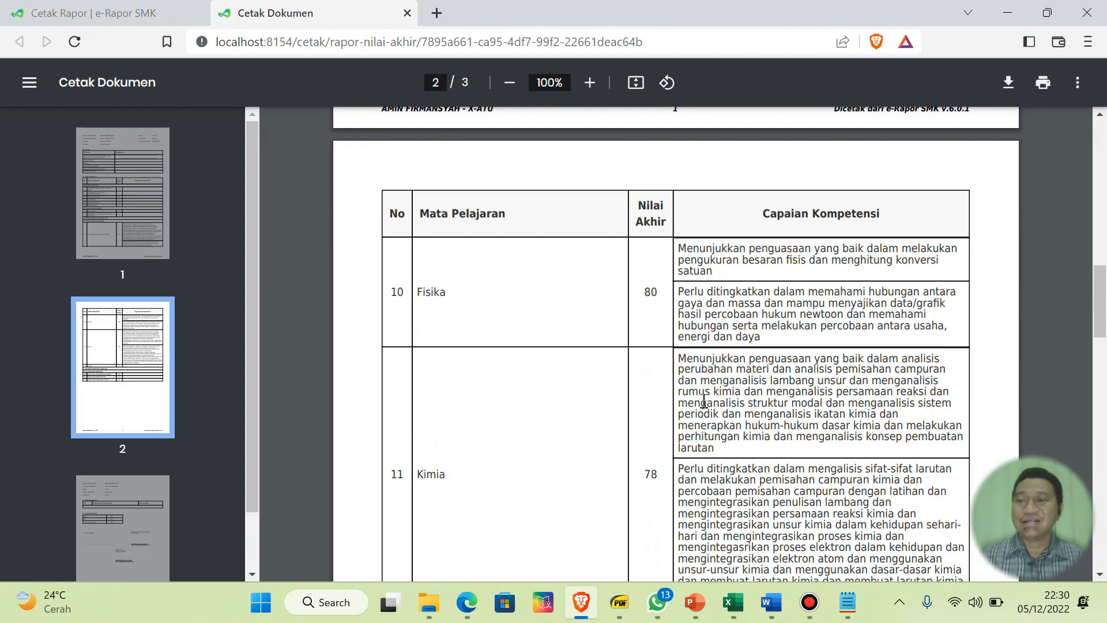
pyautogui.scroll(-3, 704, 400)
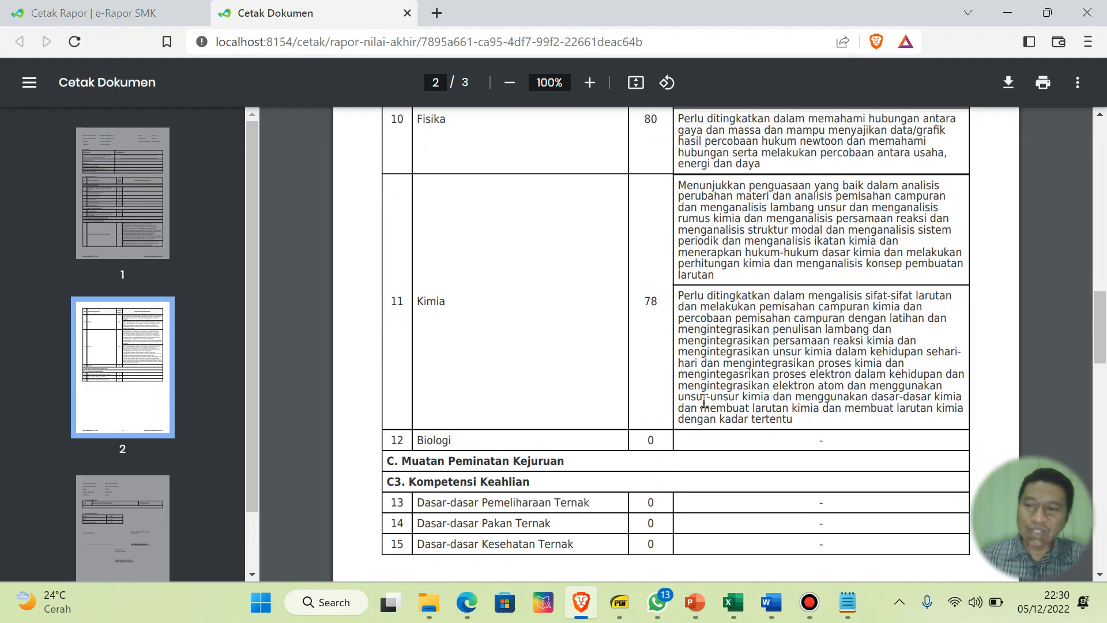
pyautogui.scroll(-12, 704, 400)
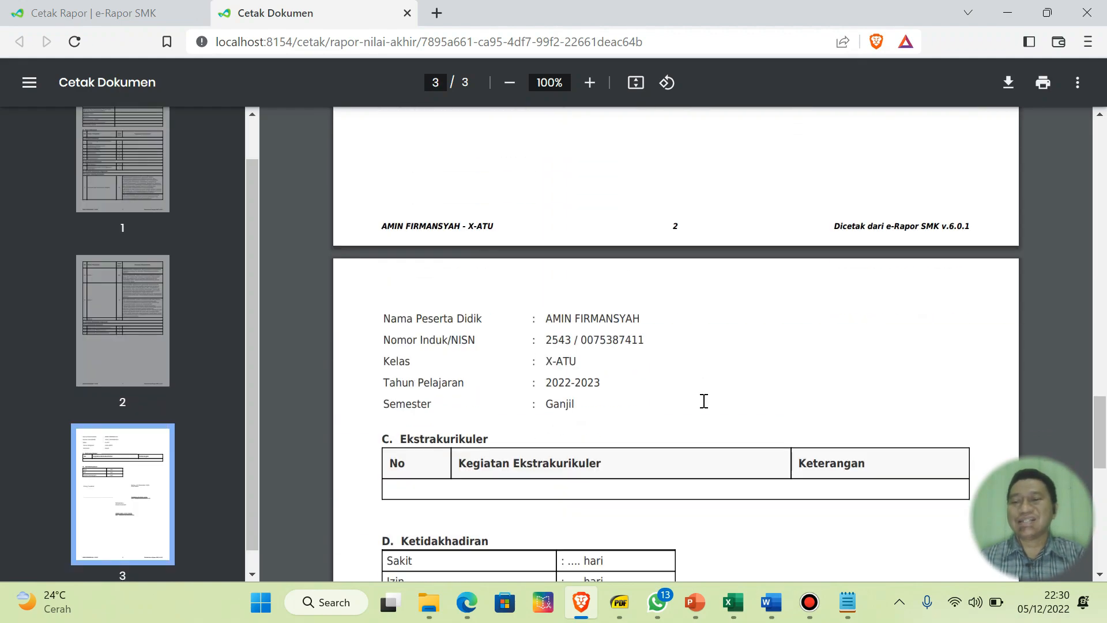
pyautogui.scroll(-8, 704, 400)
# - Return to the report's first page and recheck the Nilai Akademik table from Muatan Nasional through Simulasi dan Komunikasi Digital
pyautogui.scroll(20, 704, 400)
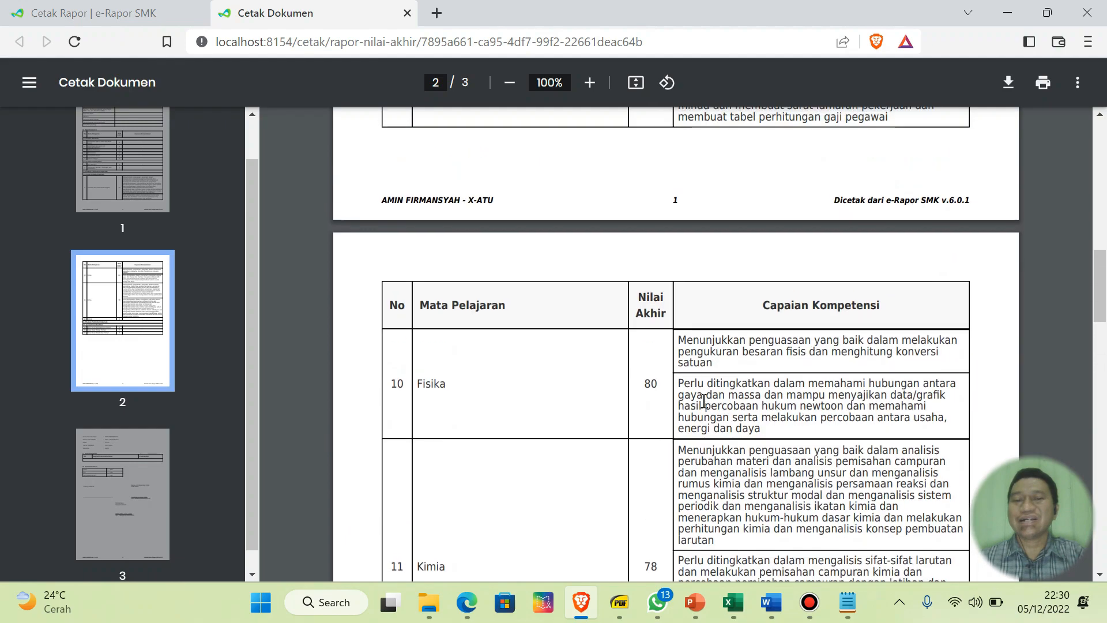
pyautogui.scroll(13, 704, 400)
pyautogui.scroll(-5, 703, 398)
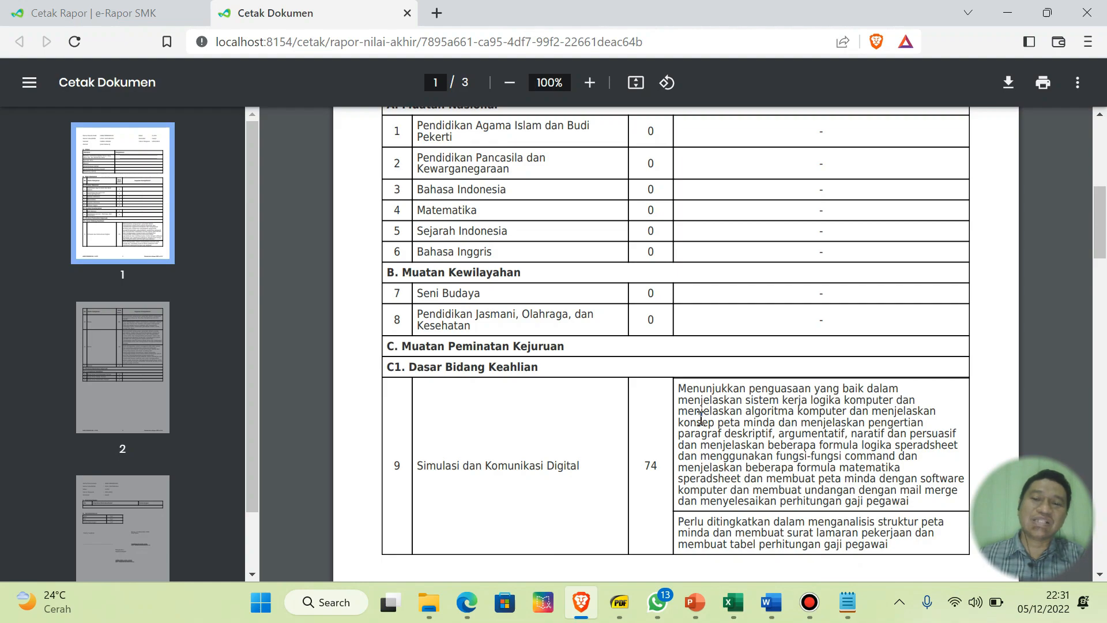
pyautogui.scroll(3, 700, 417)
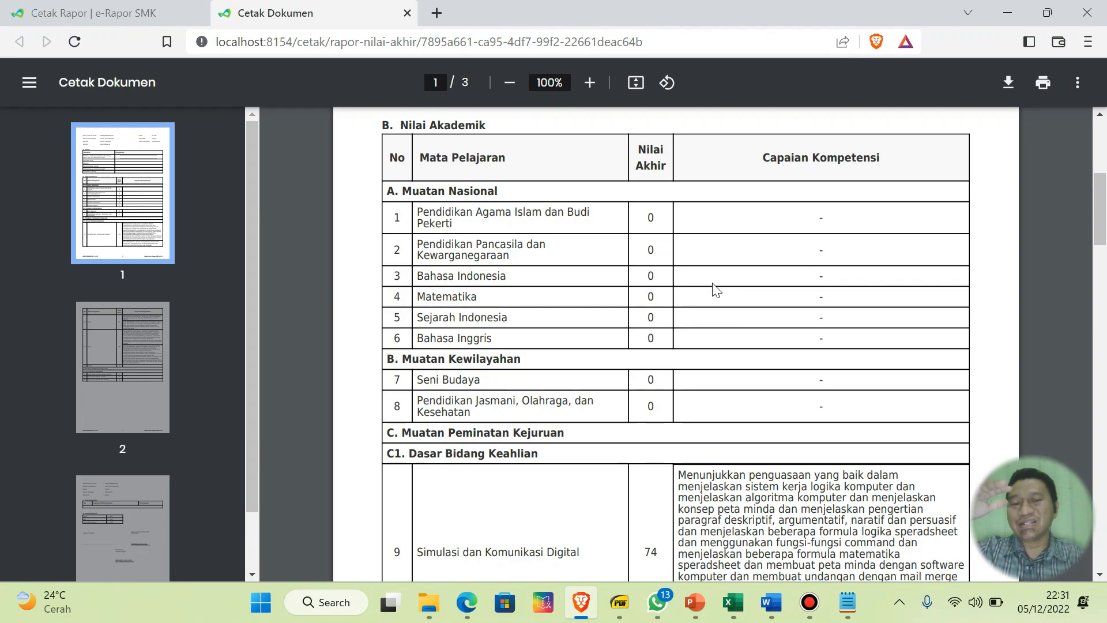
pyautogui.scroll(-15, 715, 288)
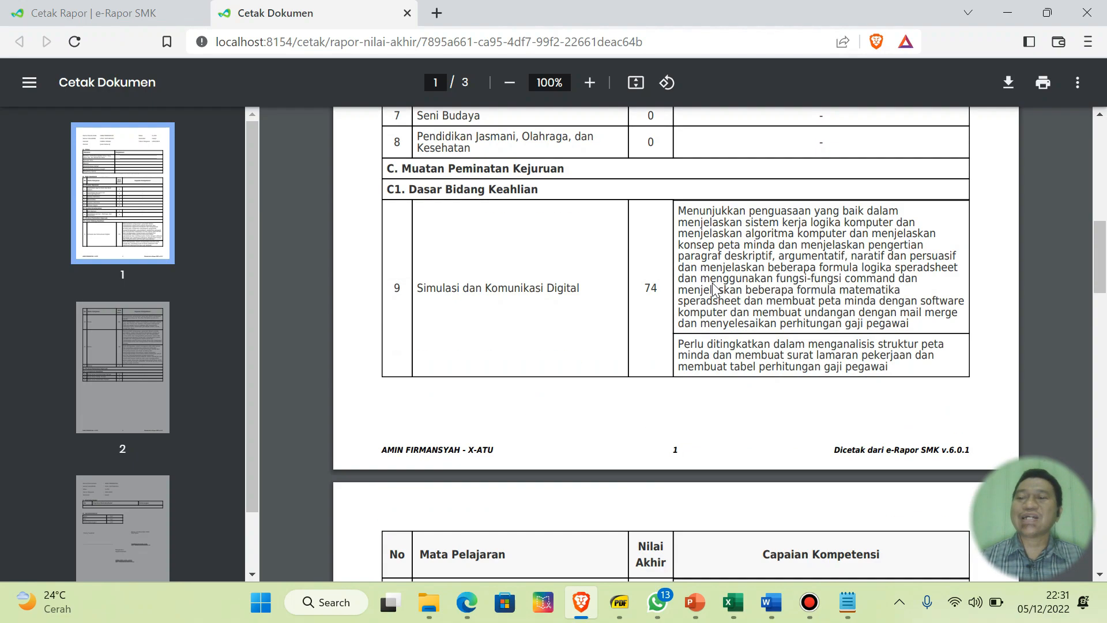
pyautogui.scroll(12, 714, 288)
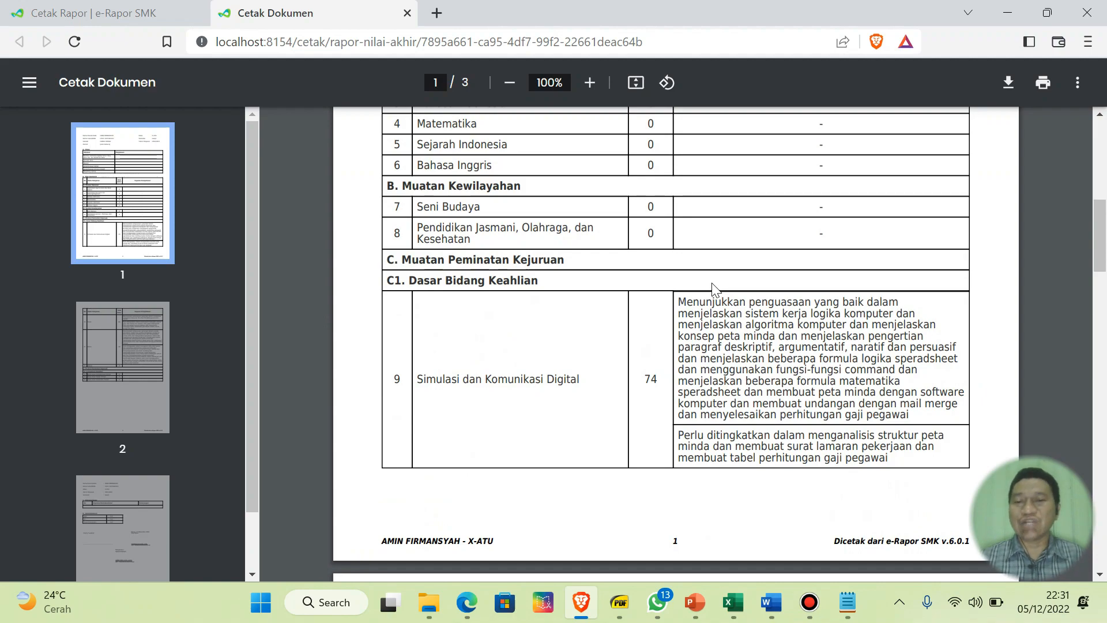
# - Select Entri KD in the Word outline and match it with the Referensi section in e-Rapor SMK and the KD list in Excel
pyautogui.click(772, 601)
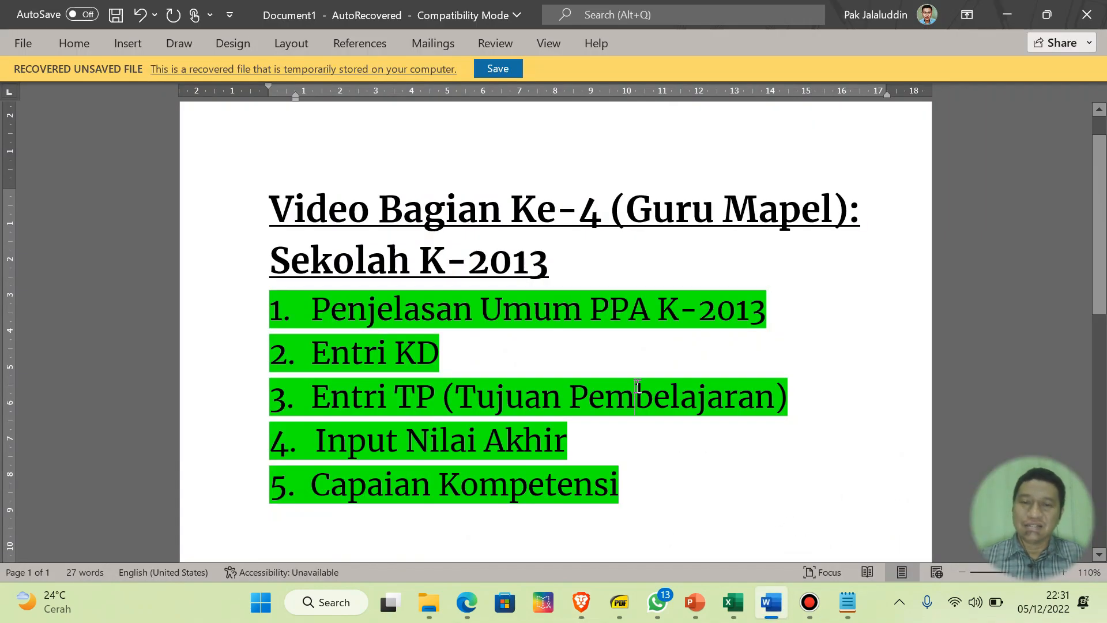
pyautogui.click(246, 367)
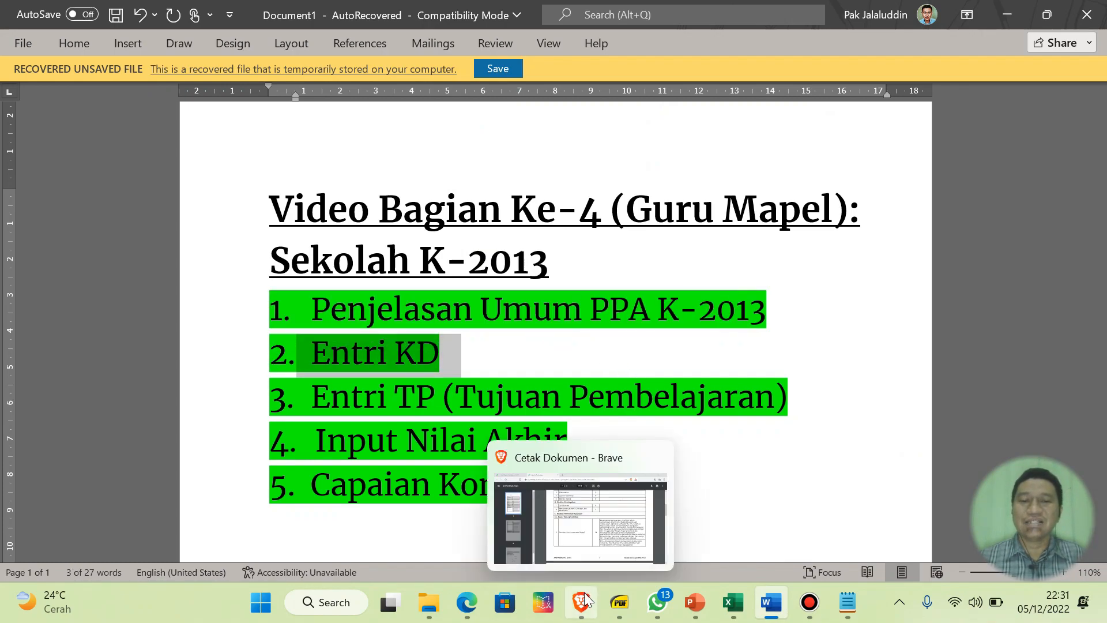
pyautogui.click(584, 595)
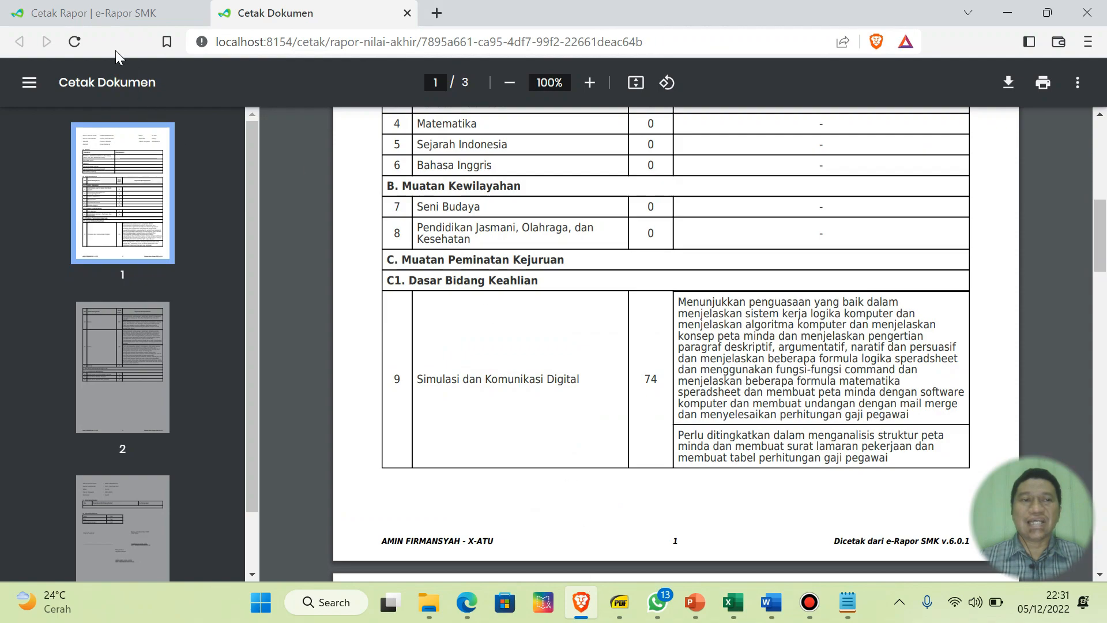
pyautogui.click(118, 17)
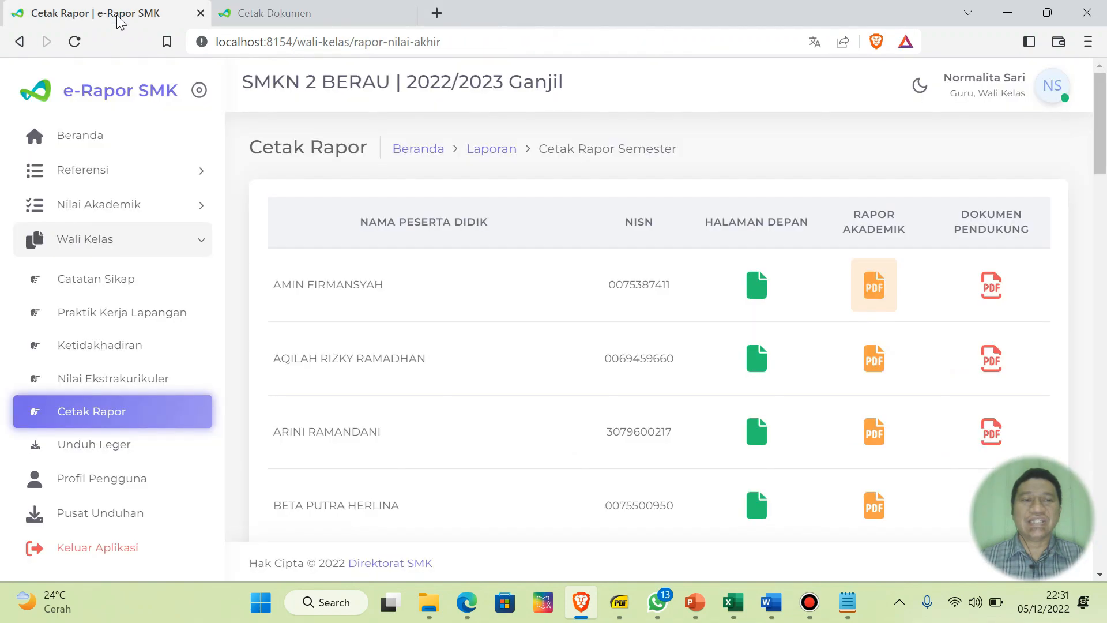
pyautogui.click(96, 169)
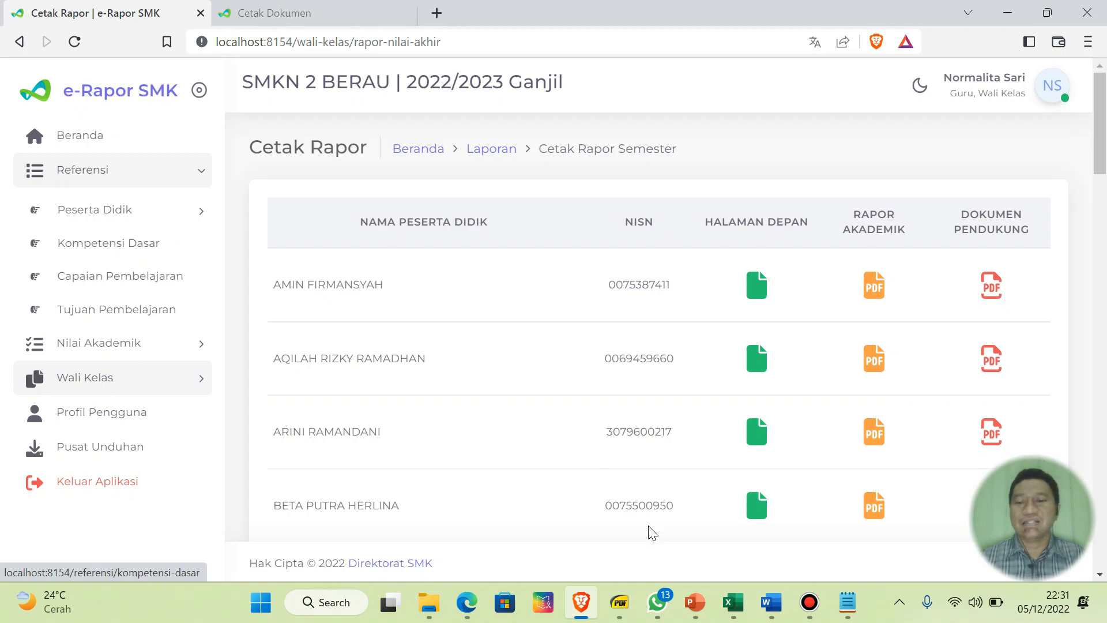
pyautogui.moveTo(729, 602)
pyautogui.click(672, 525)
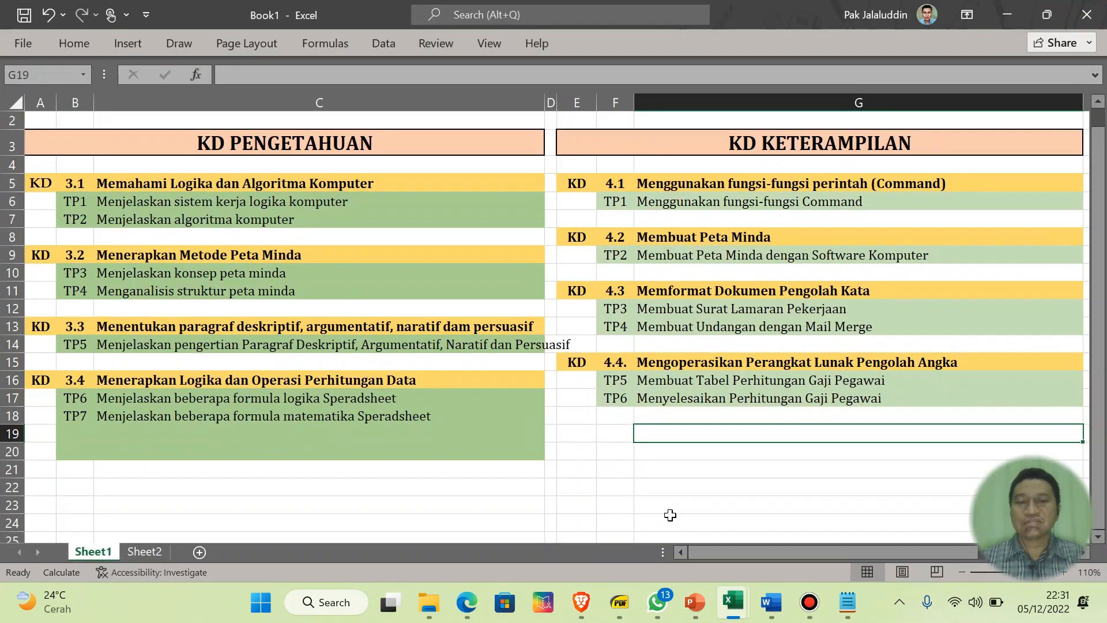
# - Select Entri TP (Tujuan Pembelajaran) in the Word outline and open the corresponding Tujuan Pembelajaran page in e-Rapor SMK
pyautogui.click(771, 602)
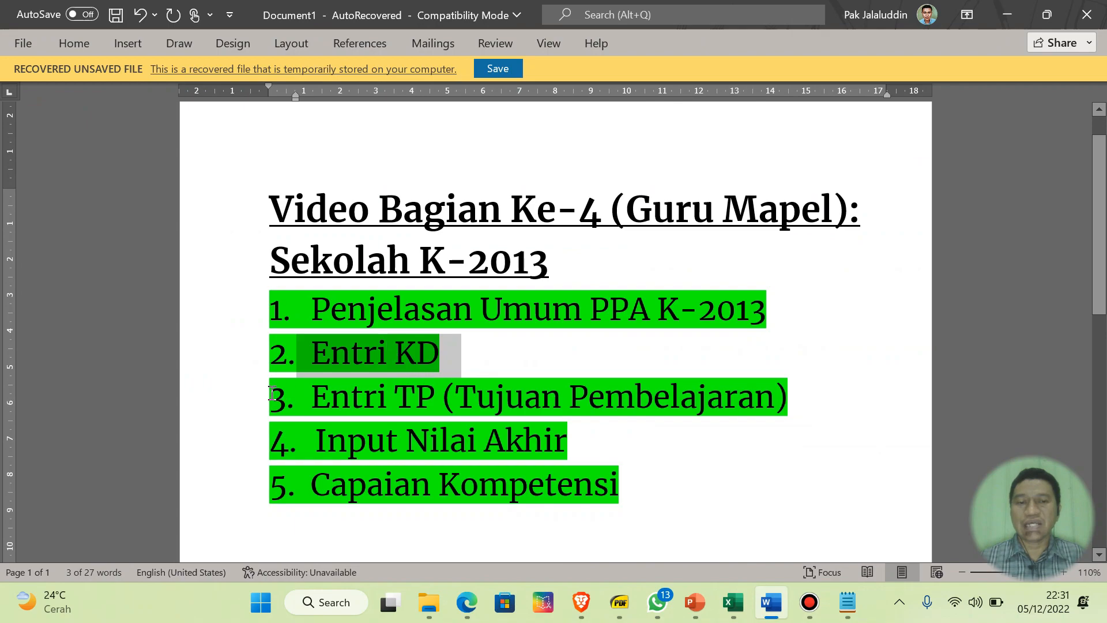
pyautogui.click(228, 408)
pyautogui.click(582, 602)
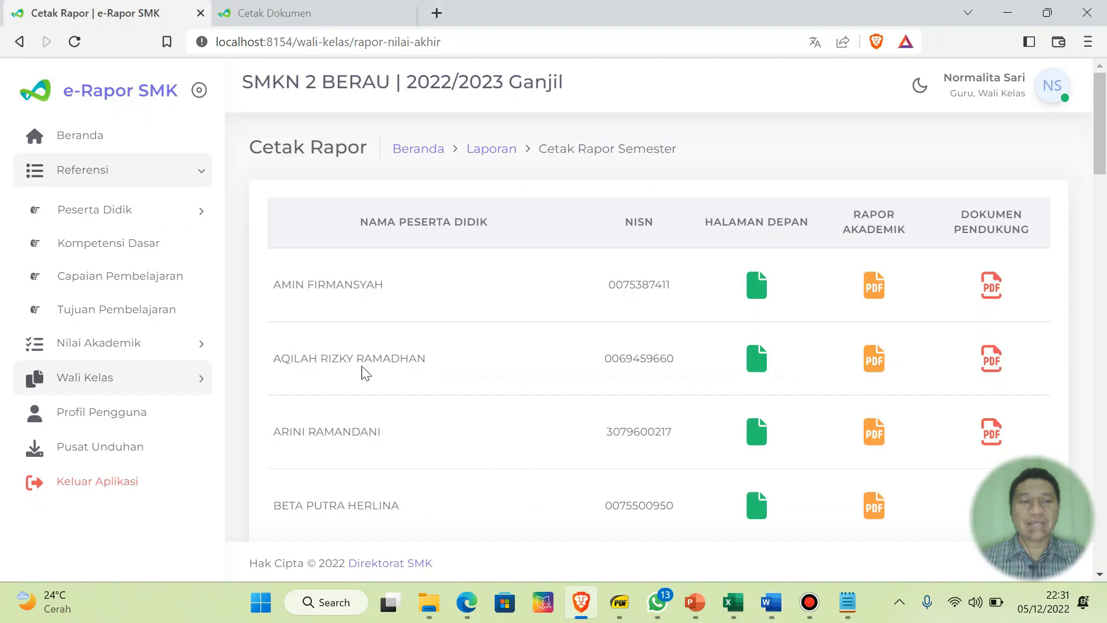
pyautogui.click(95, 171)
pyautogui.click(97, 171)
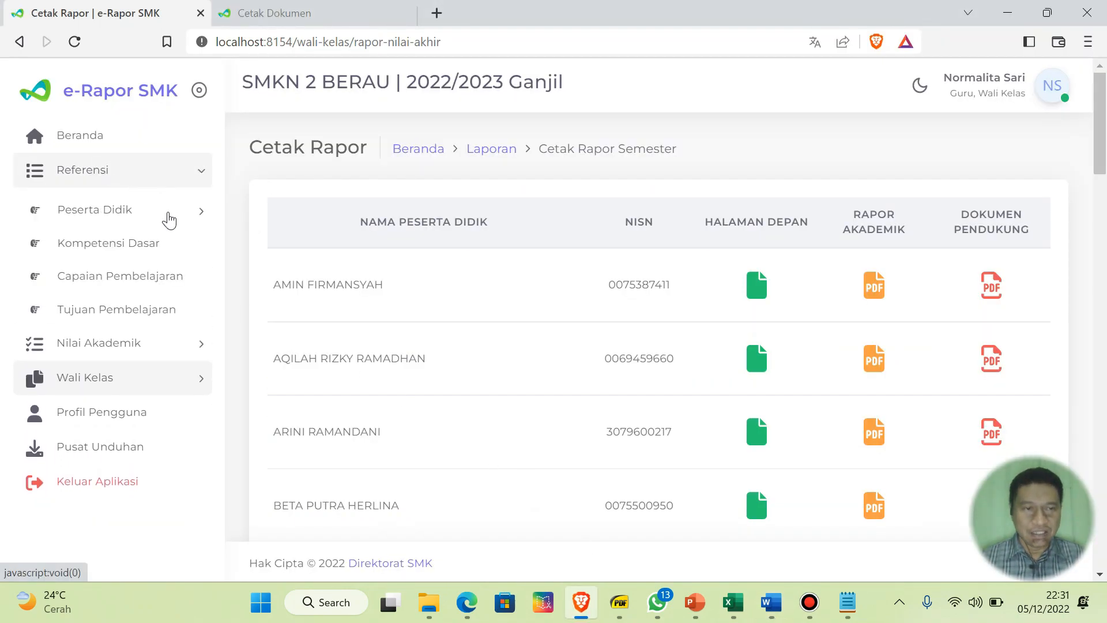
pyautogui.click(111, 314)
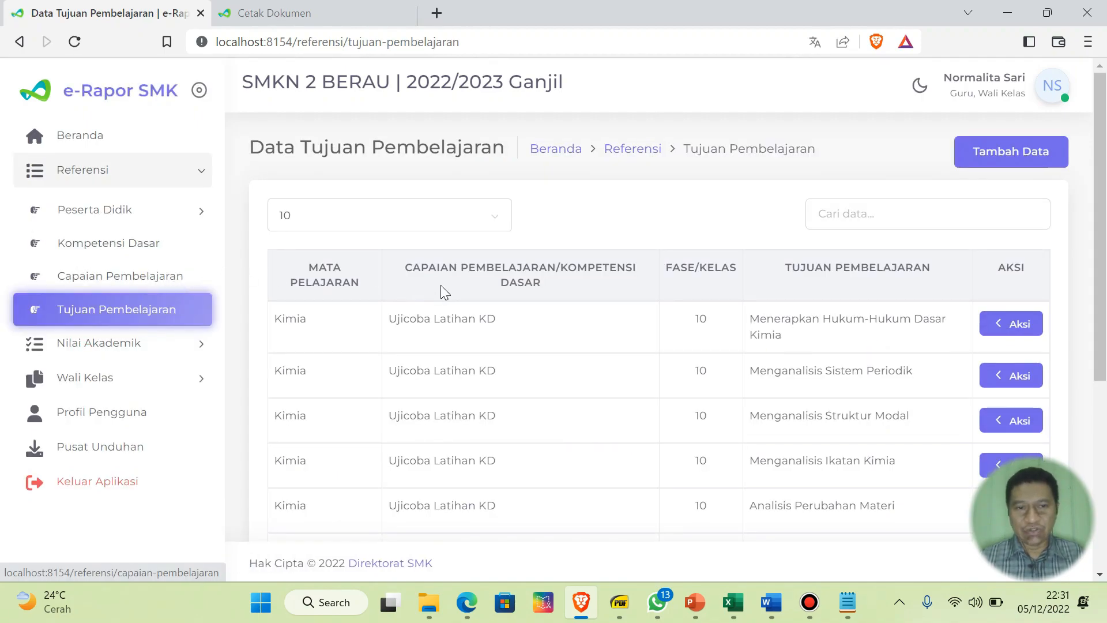
# - Select Input Nilai Akhir in the Word outline and show its entry under Nilai Akademik in e-Rapor SMK
pyautogui.click(771, 602)
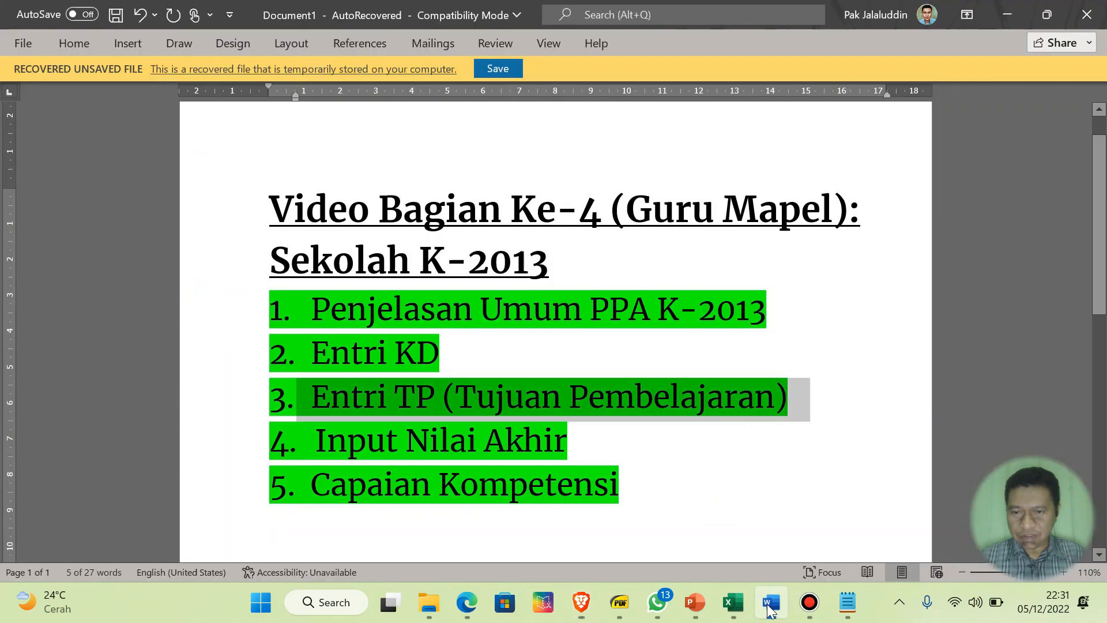
pyautogui.click(626, 478)
pyautogui.click(219, 453)
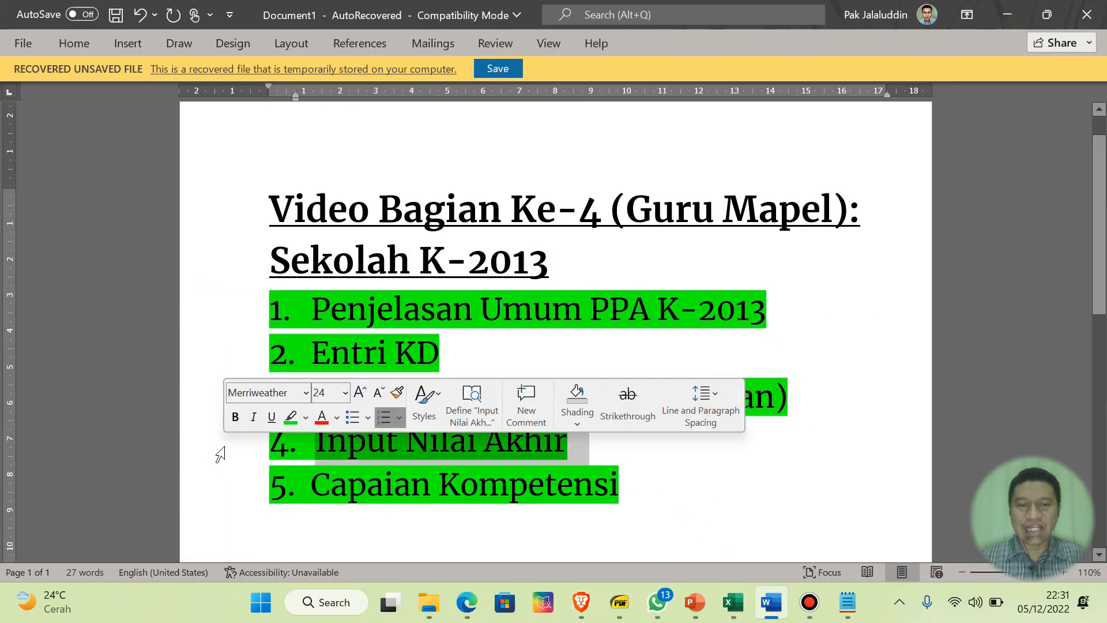
pyautogui.click(581, 601)
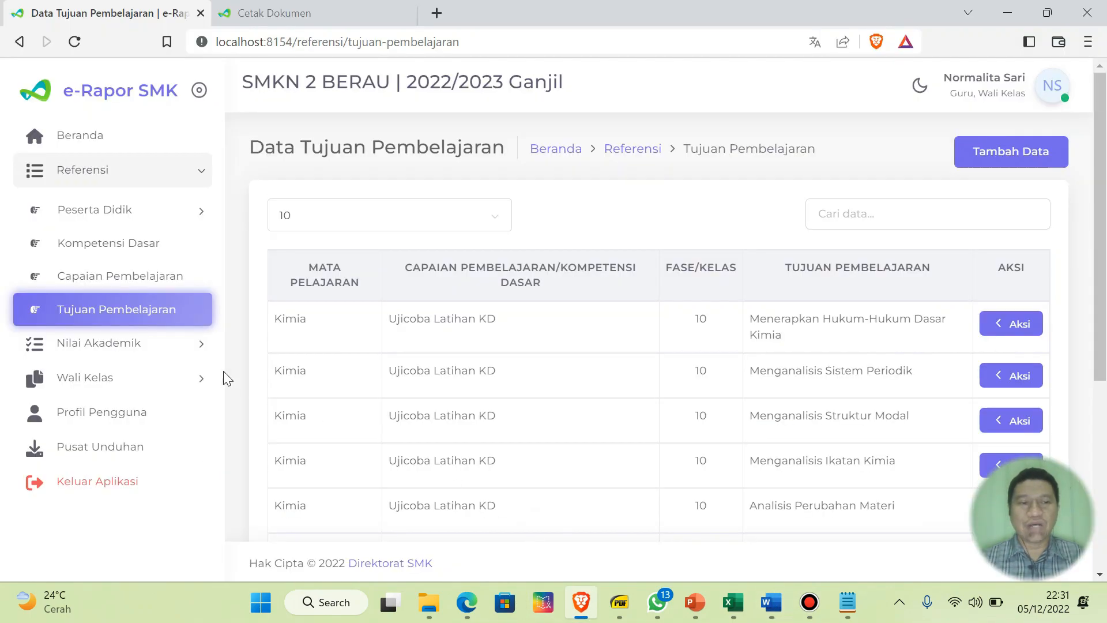
pyautogui.click(124, 344)
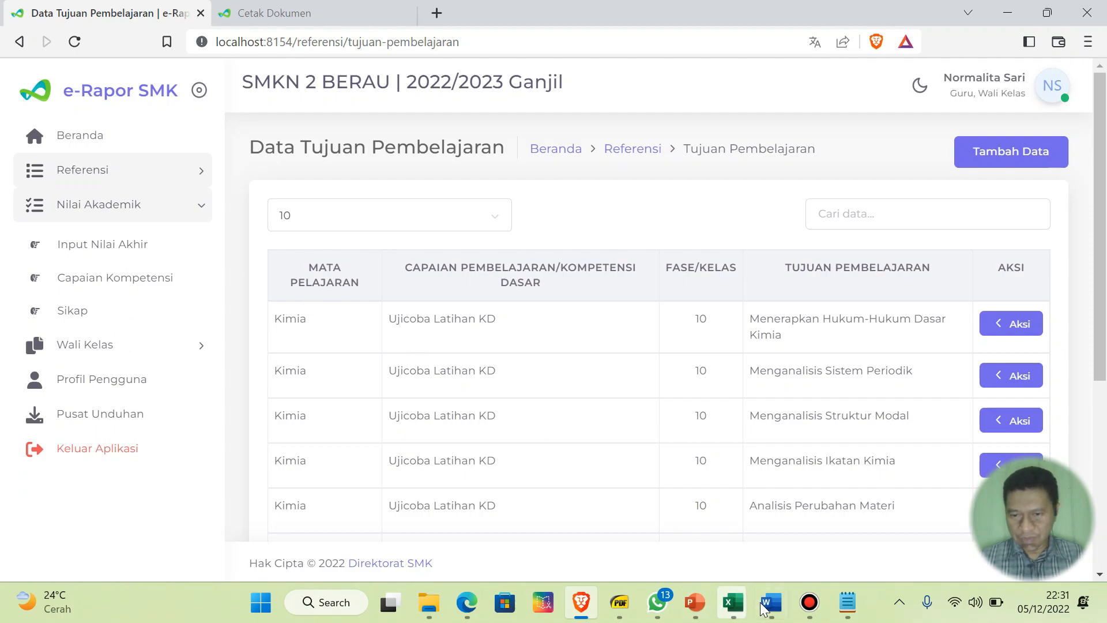
# - Select Capaian Kompetensi in the Word outline and show its entry under Nilai Akademik in e-Rapor SMK
pyautogui.click(784, 608)
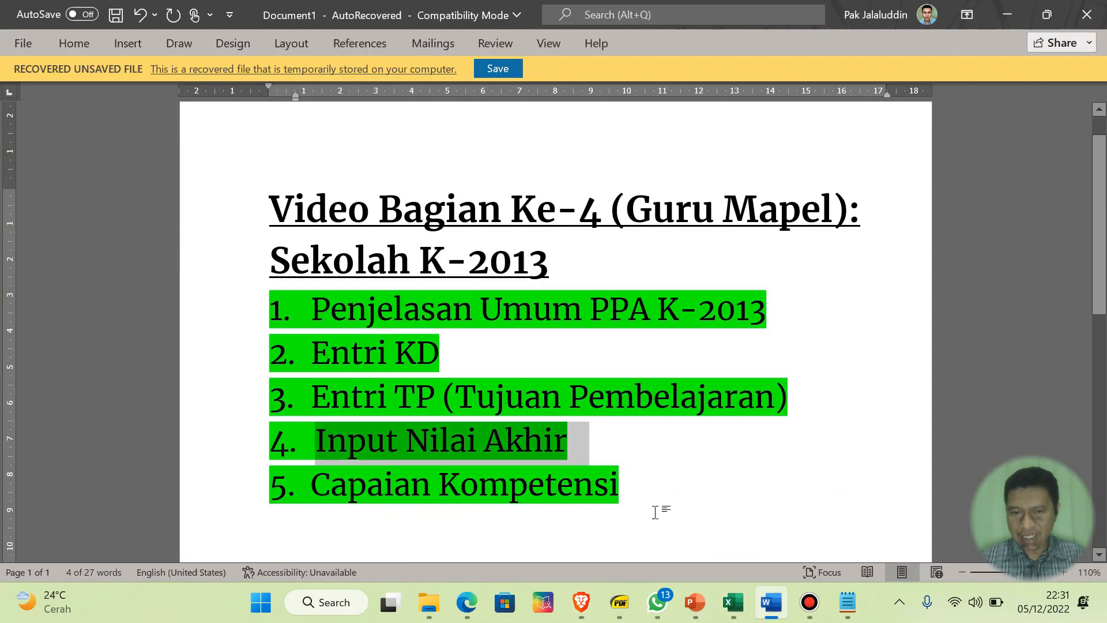
pyautogui.click(463, 458)
pyautogui.click(252, 498)
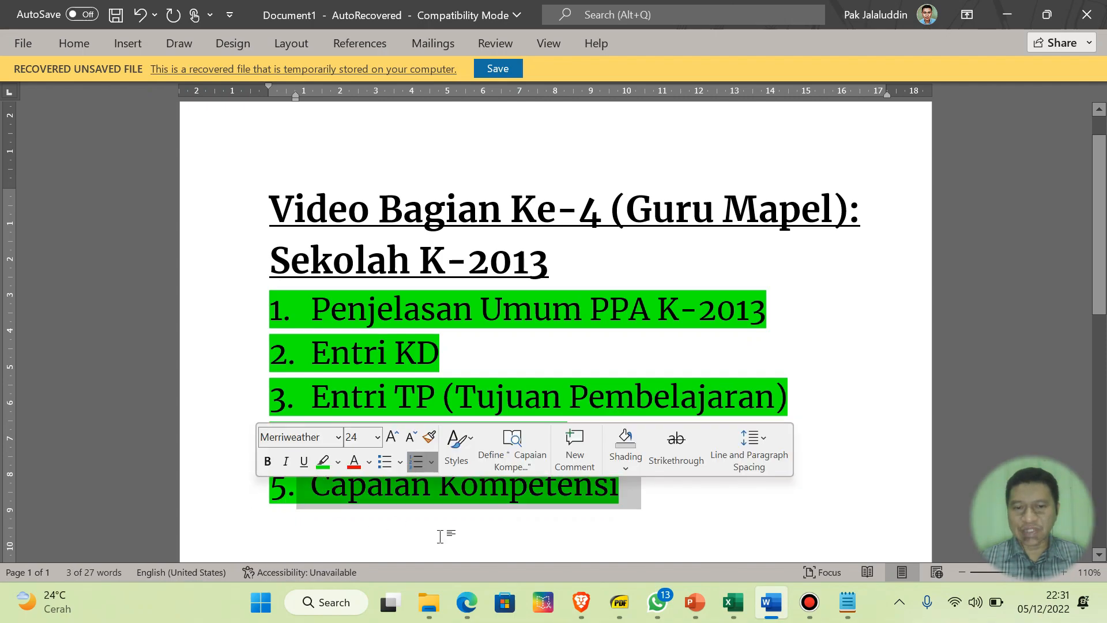
pyautogui.click(582, 602)
pyautogui.click(117, 207)
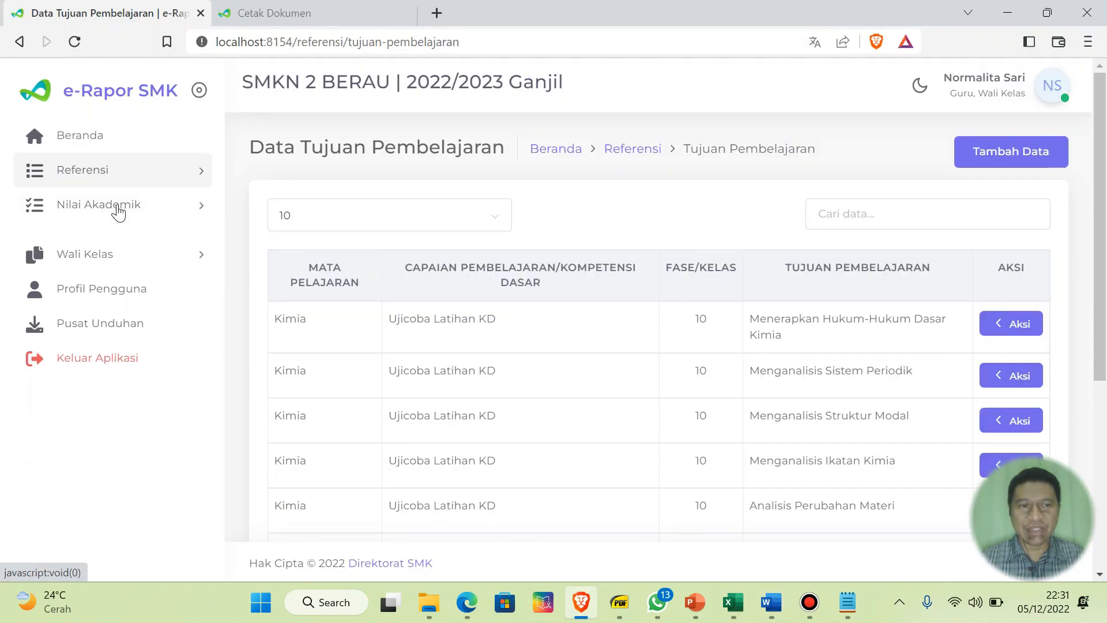
pyautogui.click(117, 206)
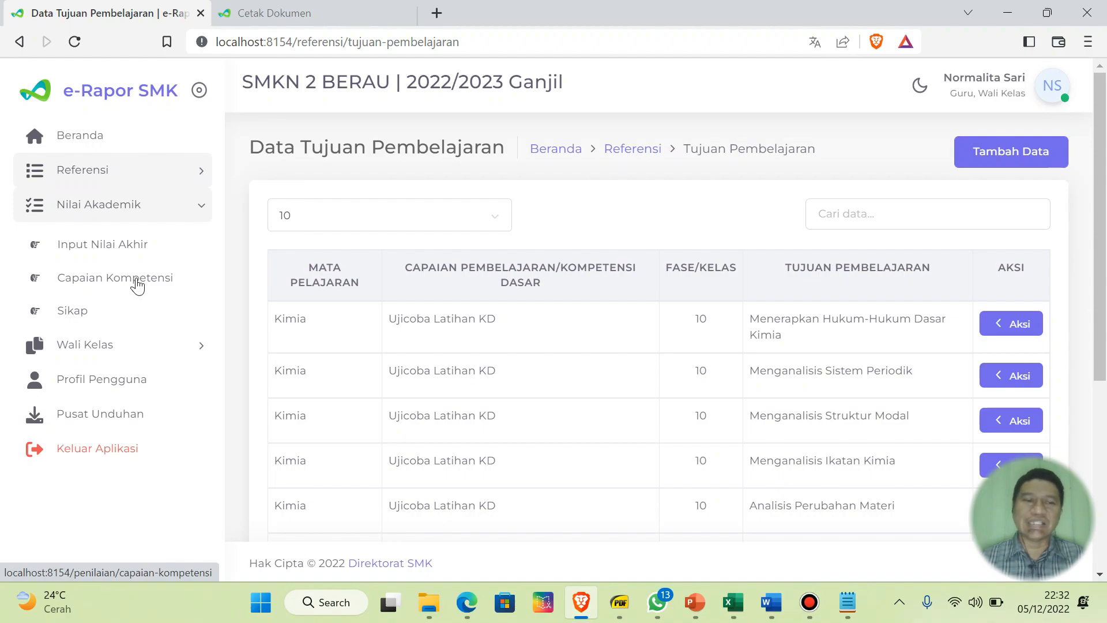